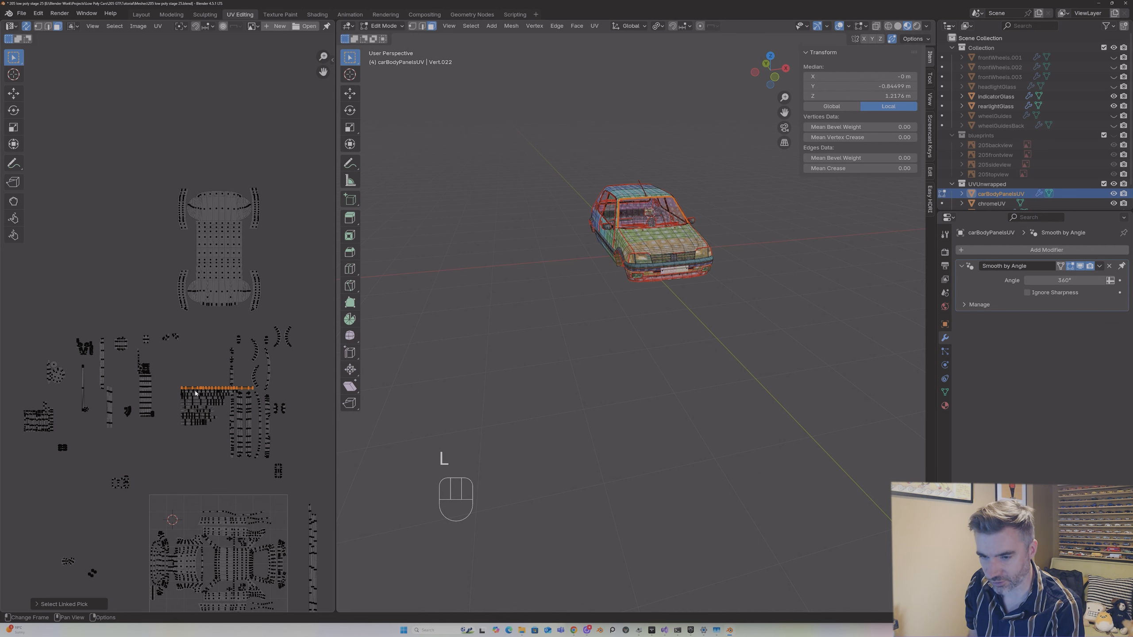
Step: Select all the stacked window-frame trim islands in the UV layout and move them to the empty space beside the large topmost island
{"action": "key", "text": "l"}
{"action": "key", "text": "l"}
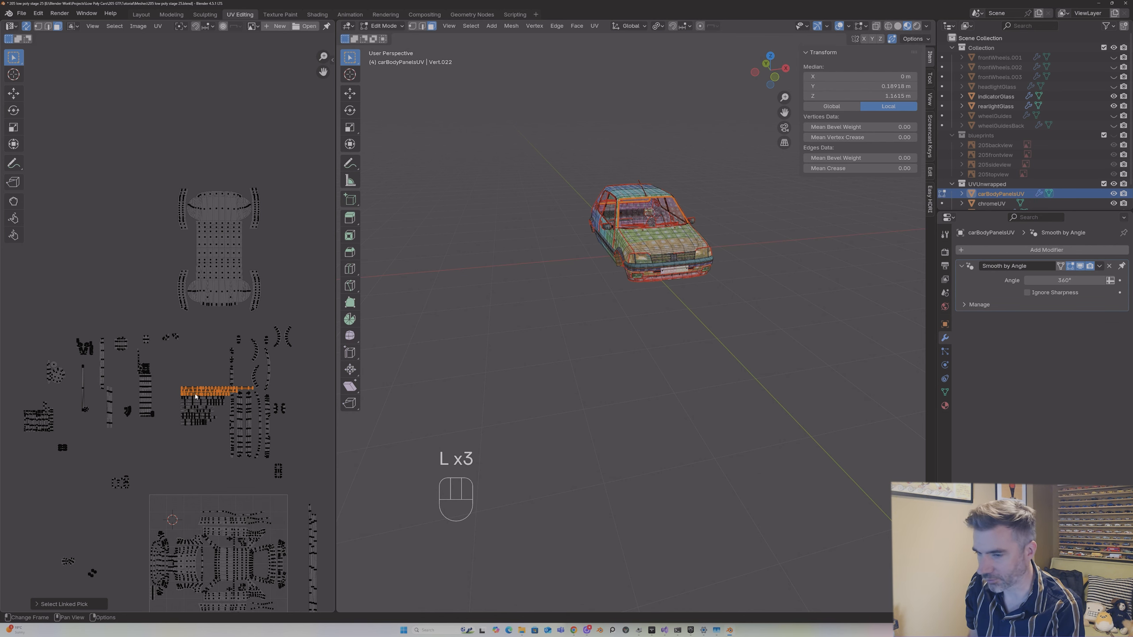
{"action": "middle_click_drag", "start_coordinate": [410, 348], "coordinate": [440, 264]}
{"action": "key", "text": "l"}
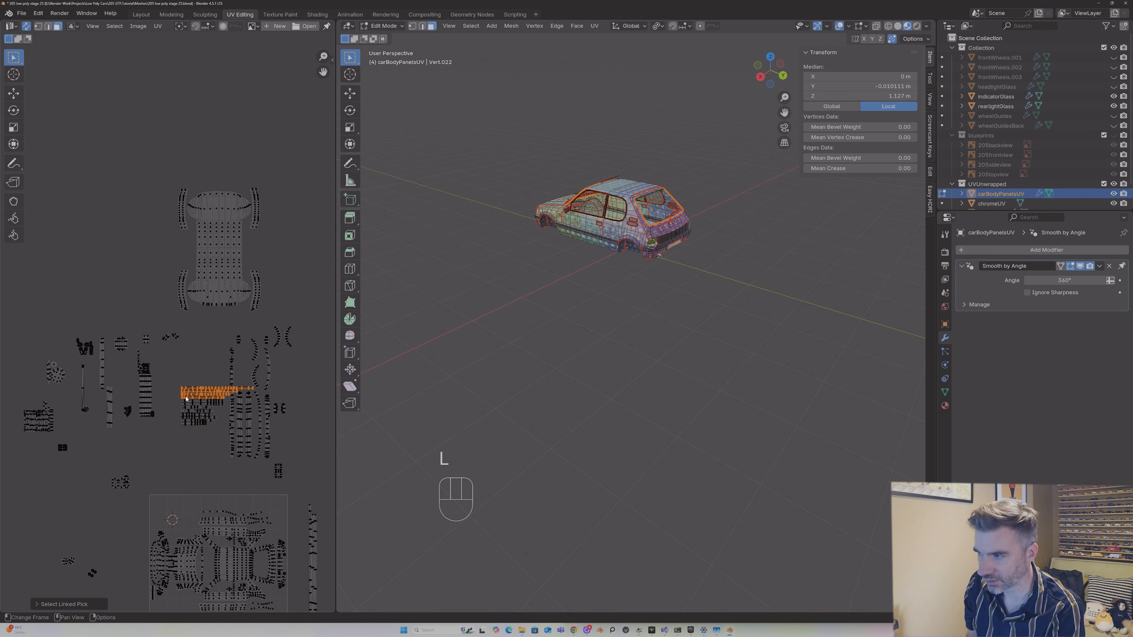
{"action": "key", "text": "l"}
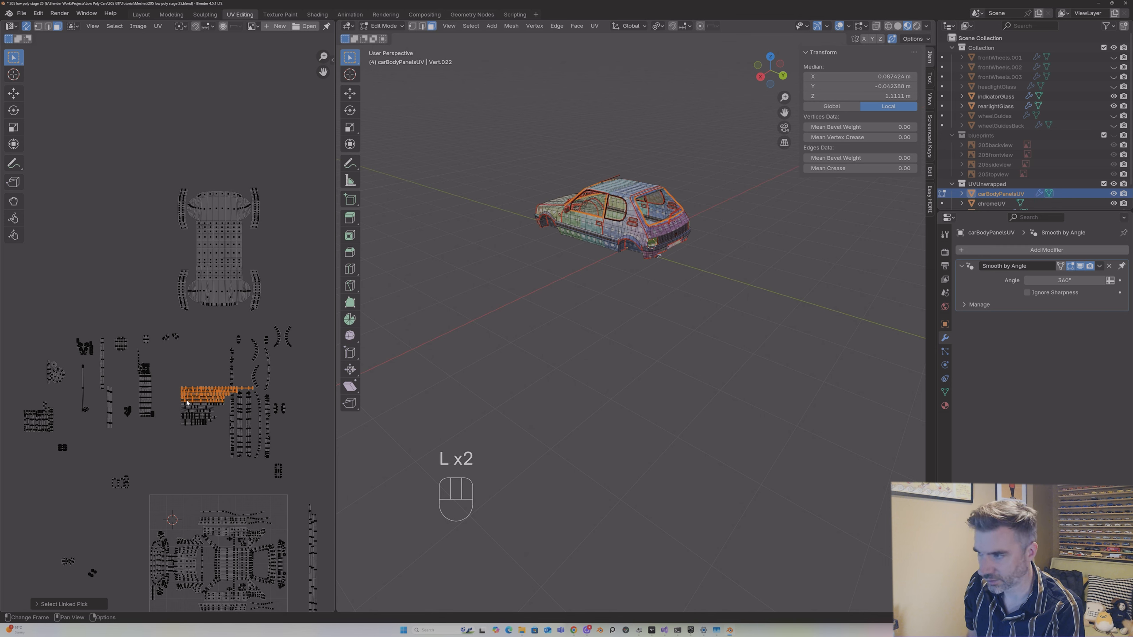
{"action": "key", "text": "l"}
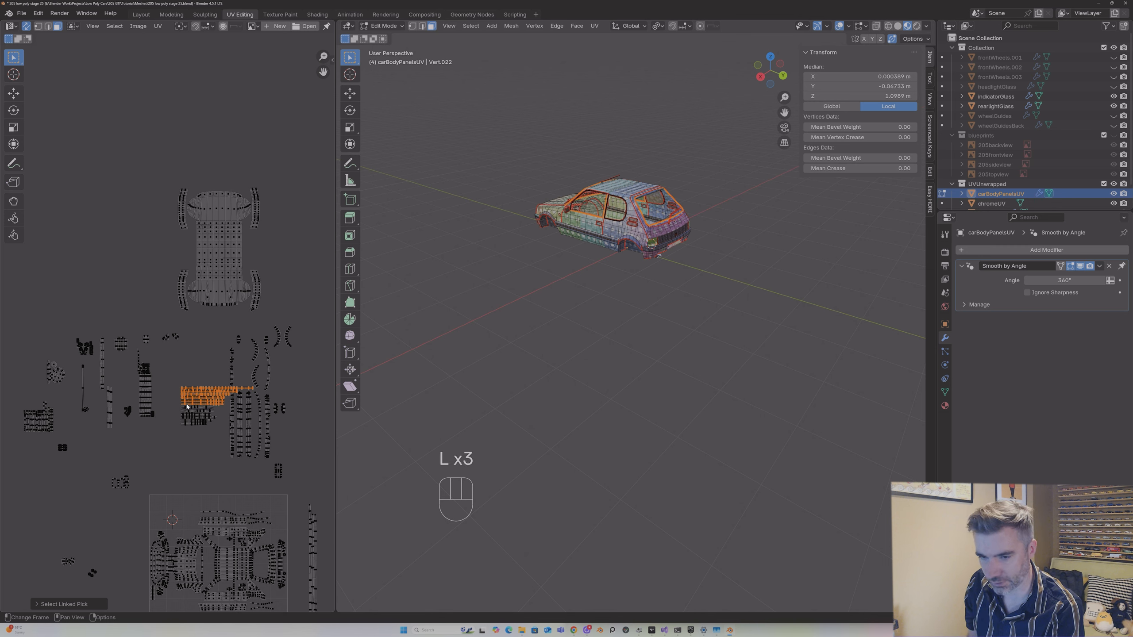
{"action": "key", "text": "l"}
{"action": "key", "text": "l"}
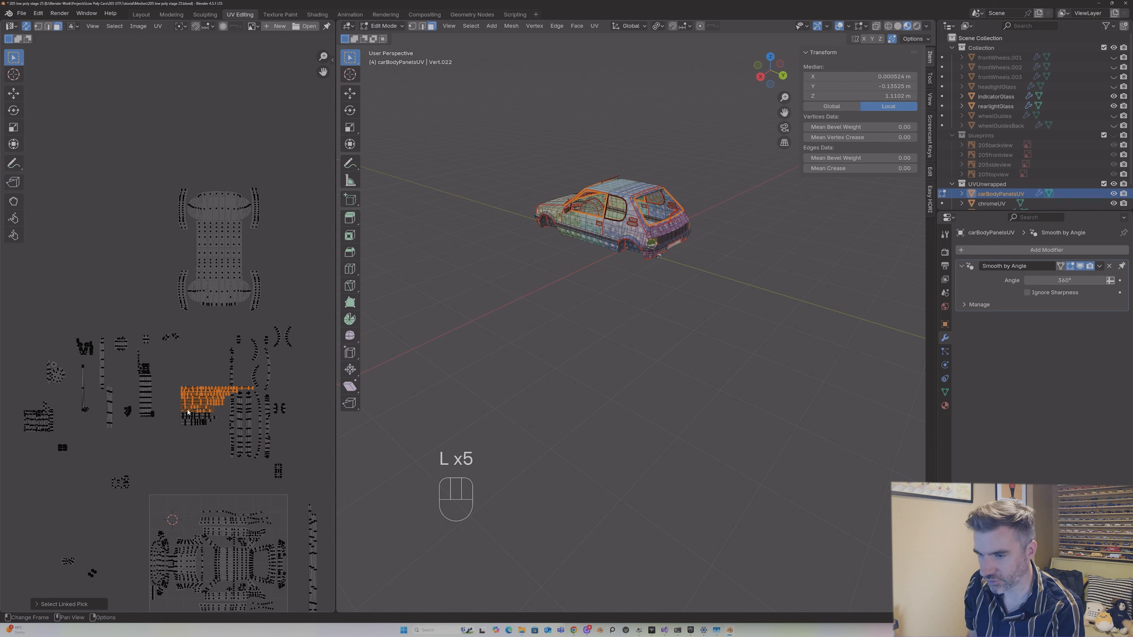
{"action": "key", "text": "l"}
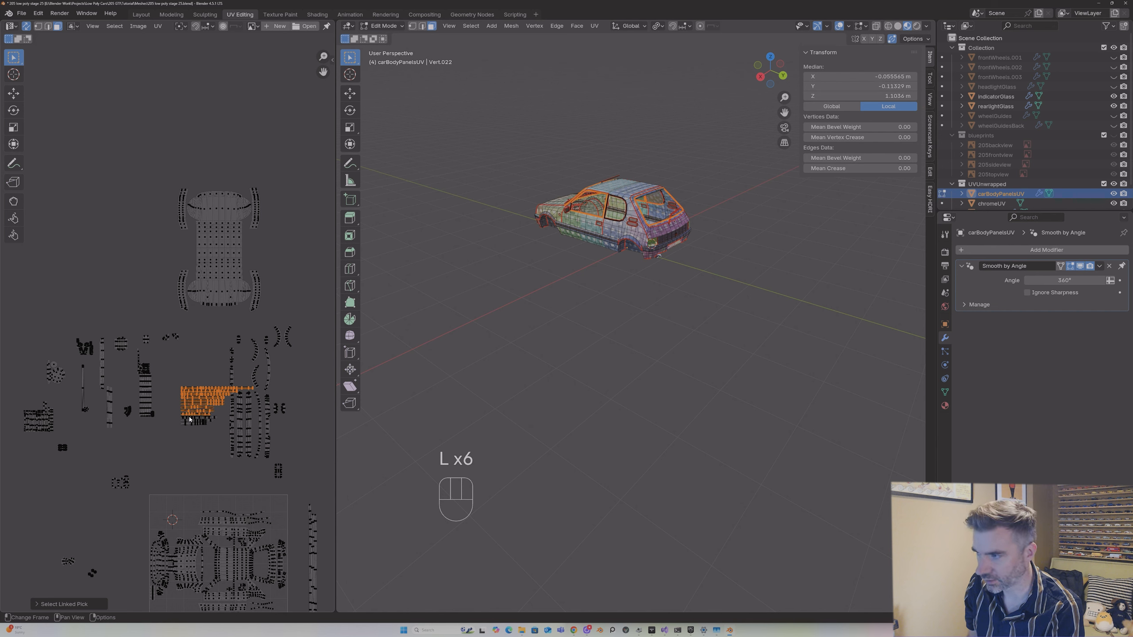
{"action": "key", "text": "l"}
{"action": "key", "text": "l"}
{"action": "key", "text": "l"}
{"action": "key", "text": "l"}
{"action": "middle_click_drag", "start_coordinate": [633, 313], "coordinate": [612, 312]}
{"action": "key", "text": "g"}
{"action": "scroll", "coordinate": [167, 317], "scroll_direction": "up", "scroll_amount": 3}
{"action": "left_click", "coordinate": [218, 152]}
{"action": "scroll", "coordinate": [218, 152], "scroll_direction": "down", "scroll_amount": 3}
{"action": "middle_click_drag", "start_coordinate": [212, 174], "coordinate": [232, 162]}
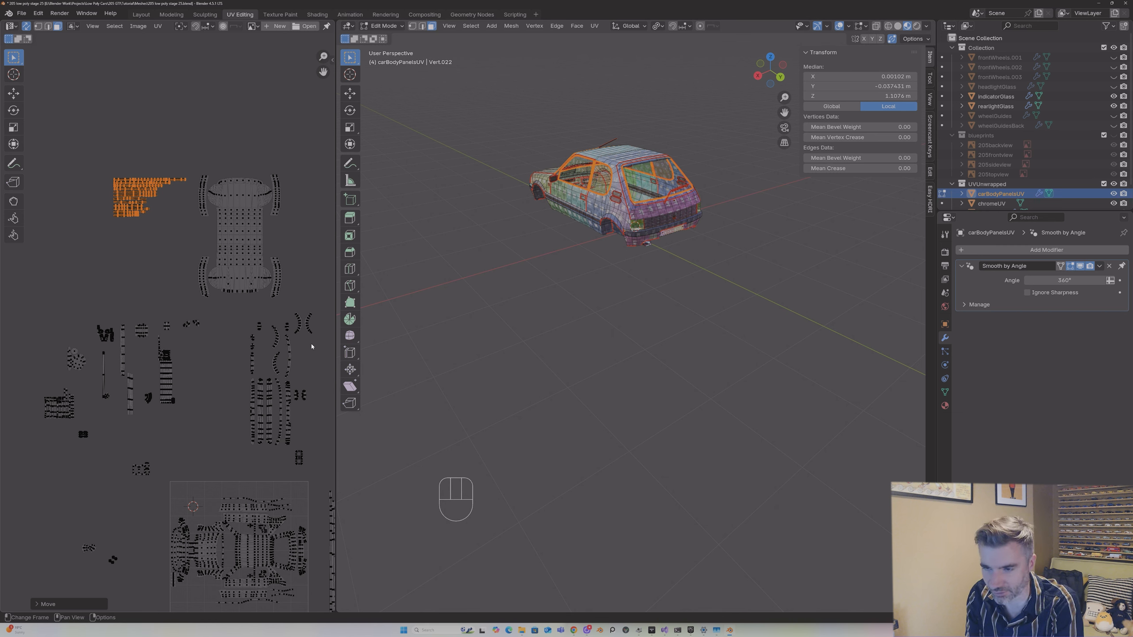
Step: Select the upper curved rear wheel-arch island and move it into the UV tile, above the upper side panels
{"action": "left_click", "coordinate": [277, 333]}
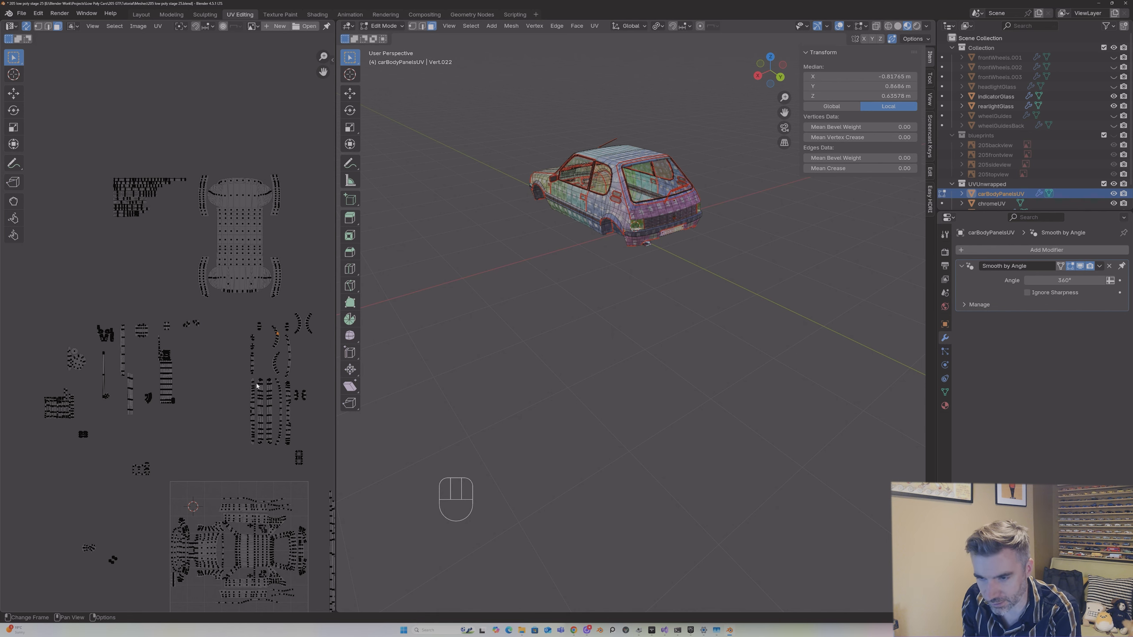
{"action": "left_click", "coordinate": [277, 339]}
{"action": "key", "text": "l"}
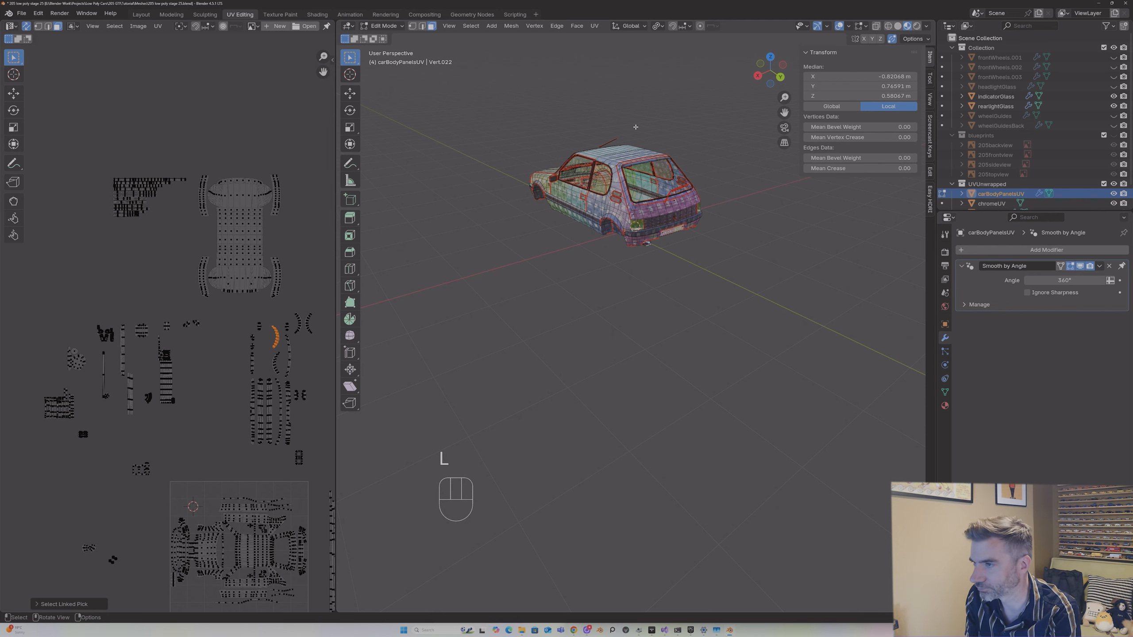
{"action": "middle_click_drag", "start_coordinate": [531, 174], "coordinate": [731, 193]}
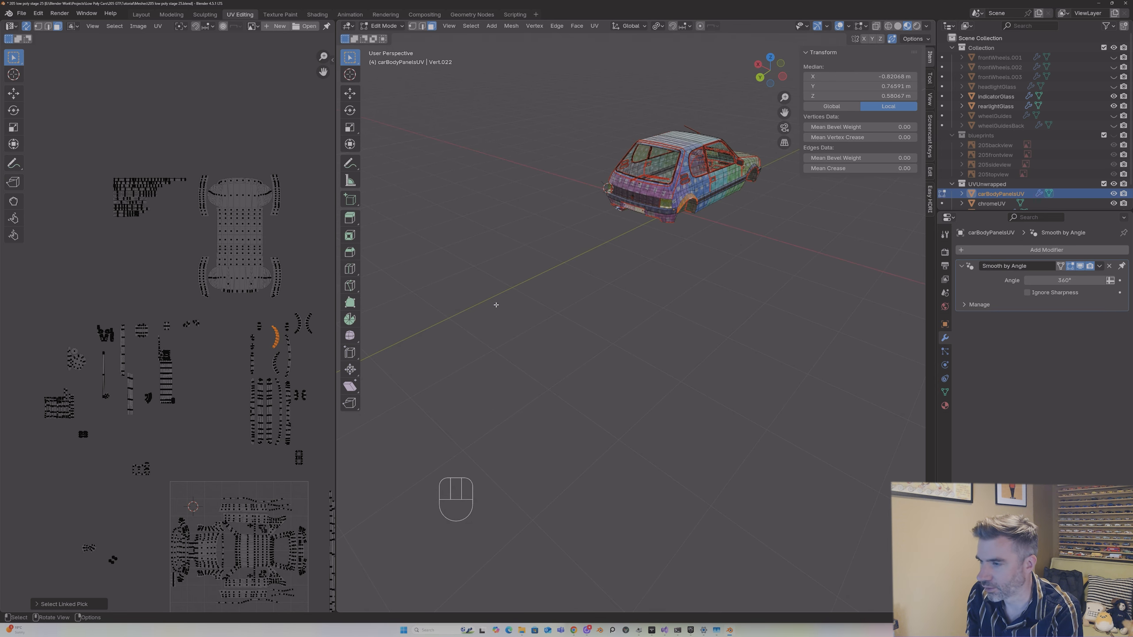
{"action": "middle_click_drag", "start_coordinate": [268, 467], "coordinate": [226, 329]}
{"action": "scroll", "coordinate": [240, 330], "scroll_direction": "up", "scroll_amount": 2}
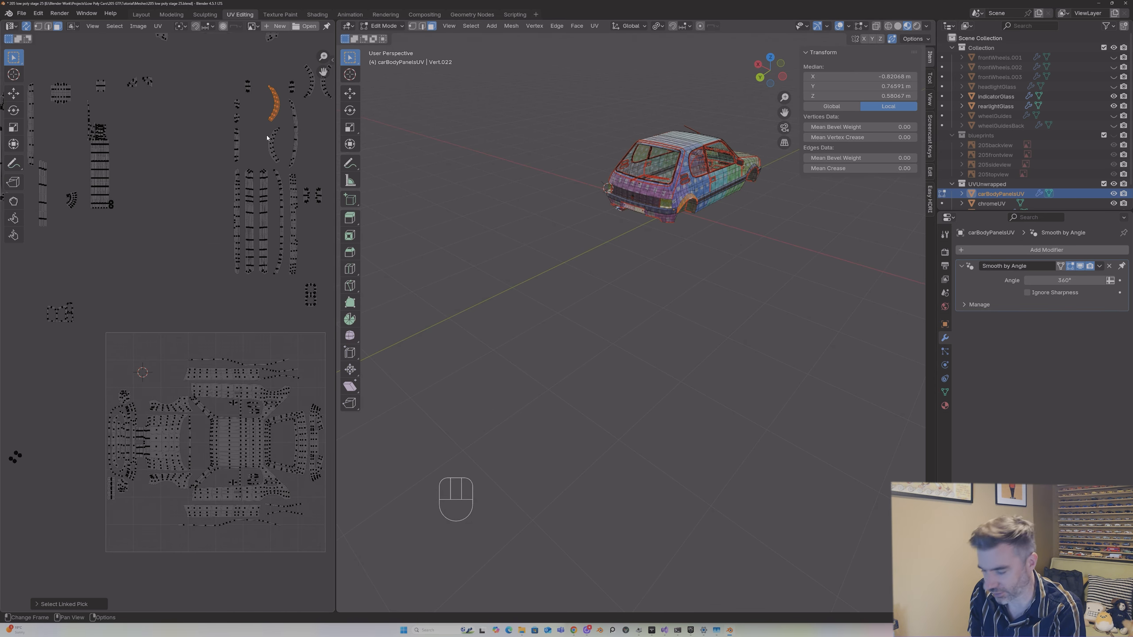
{"action": "key", "text": "g"}
{"action": "left_click", "coordinate": [267, 371]}
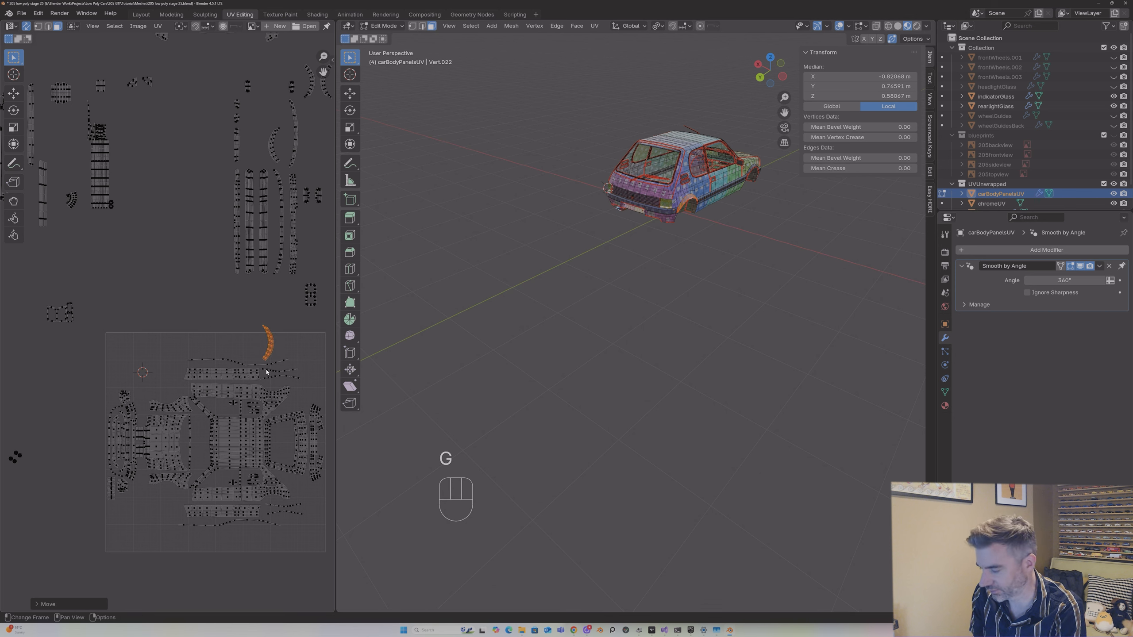
Step: Rotate the rear wheel-arch island by 90 degrees and place it just above the rear end of the upper side panel
{"action": "key", "text": "r"}
{"action": "key", "text": "9"}
{"action": "key", "text": "0"}
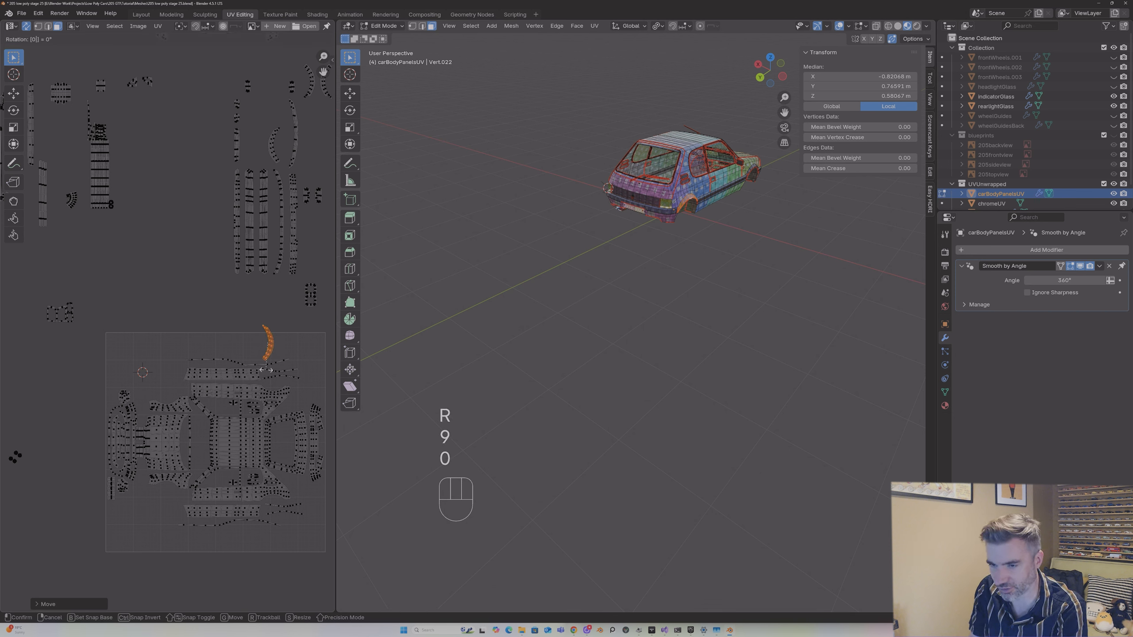
{"action": "key", "text": "Escape"}
{"action": "key", "text": "r"}
{"action": "key", "text": "9"}
{"action": "key", "text": "0"}
{"action": "key", "text": "Return"}
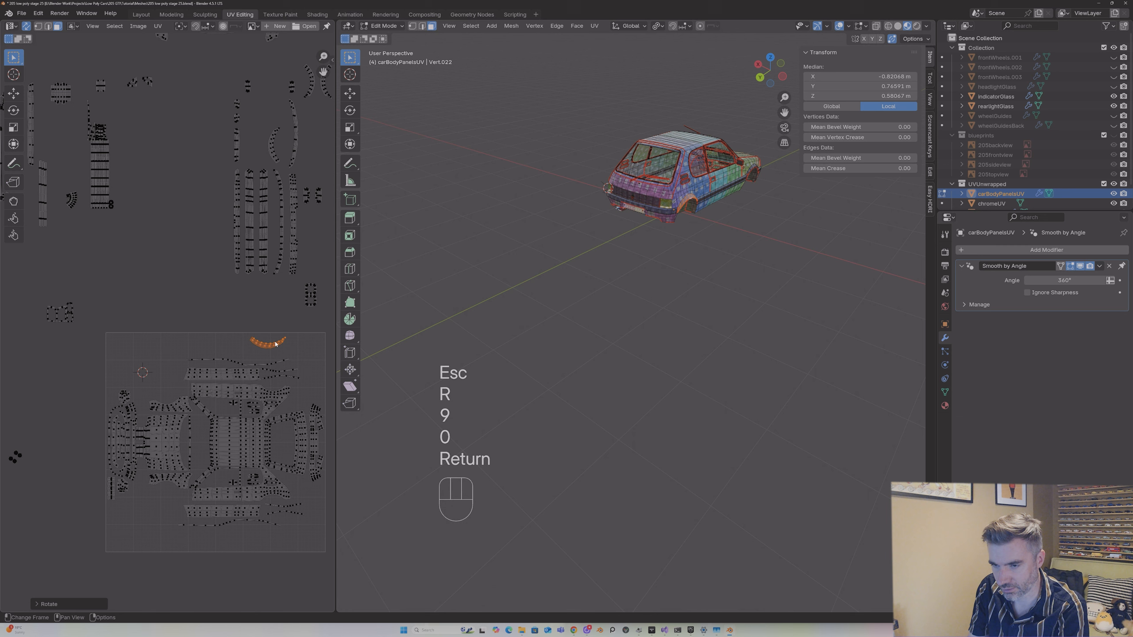
{"action": "key", "text": "g"}
{"action": "left_click", "coordinate": [282, 355]}
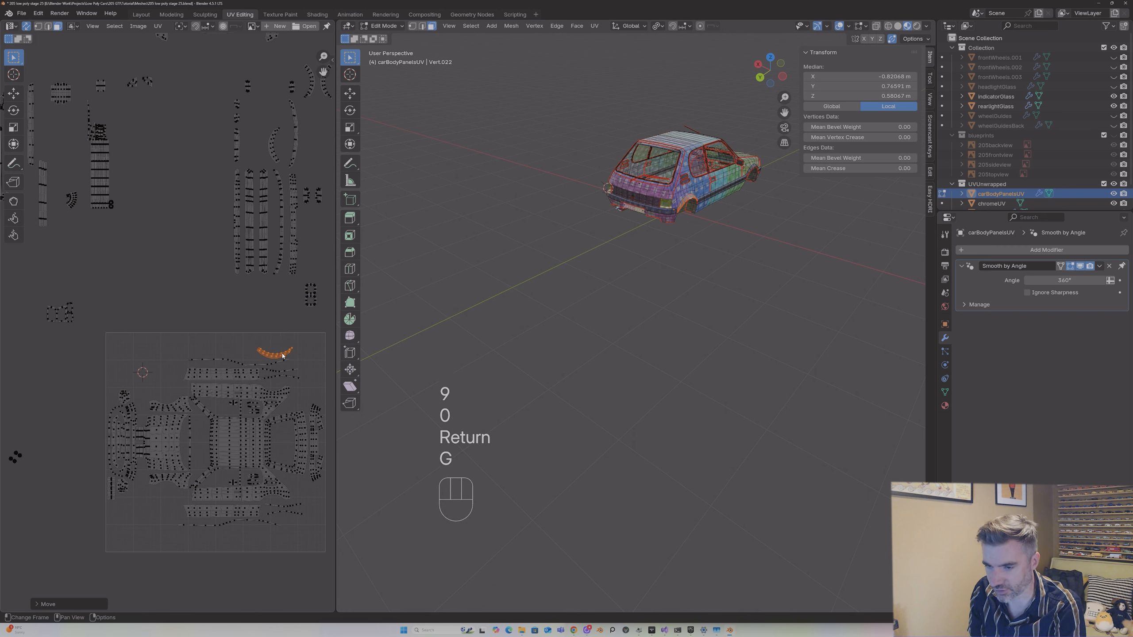
Step: Select the remaining curved rear wheel-arch island and move it clear of the neighbouring long strips
{"action": "scroll", "coordinate": [244, 164], "scroll_direction": "down", "scroll_amount": 2}
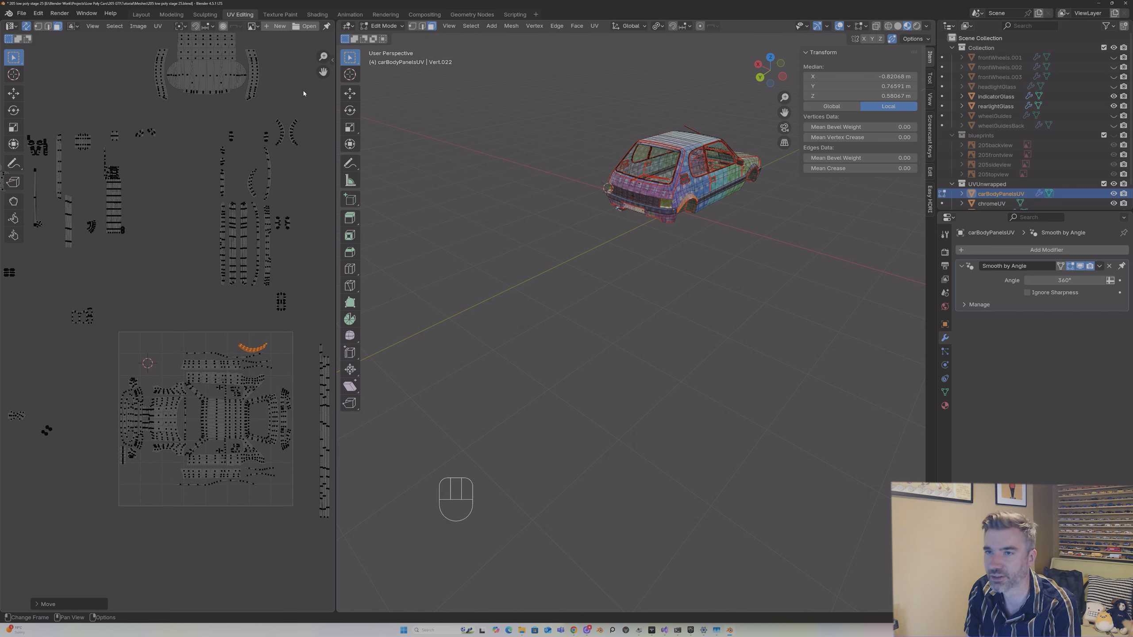
{"action": "left_click", "coordinate": [251, 174]}
{"action": "key", "text": "l"}
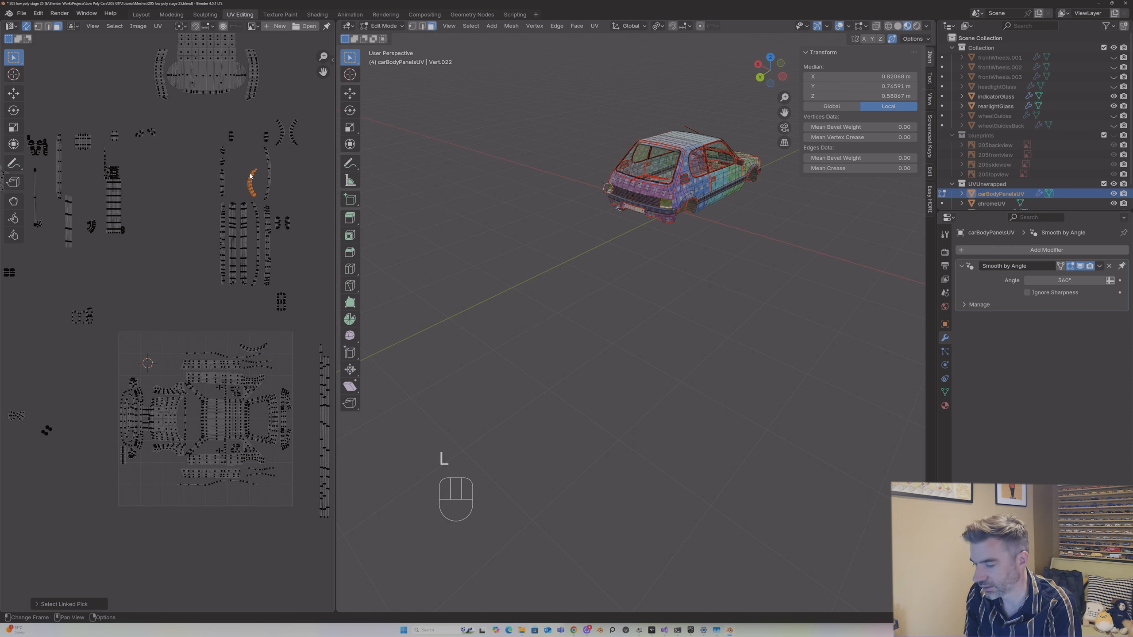
{"action": "key", "text": "g"}
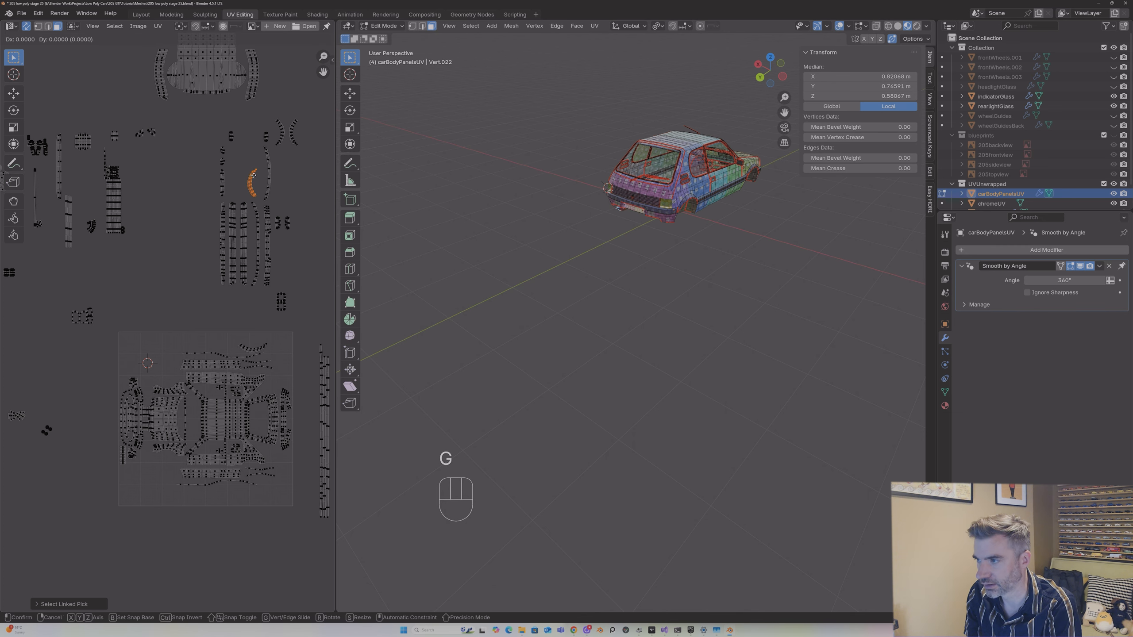
{"action": "left_click", "coordinate": [289, 257]}
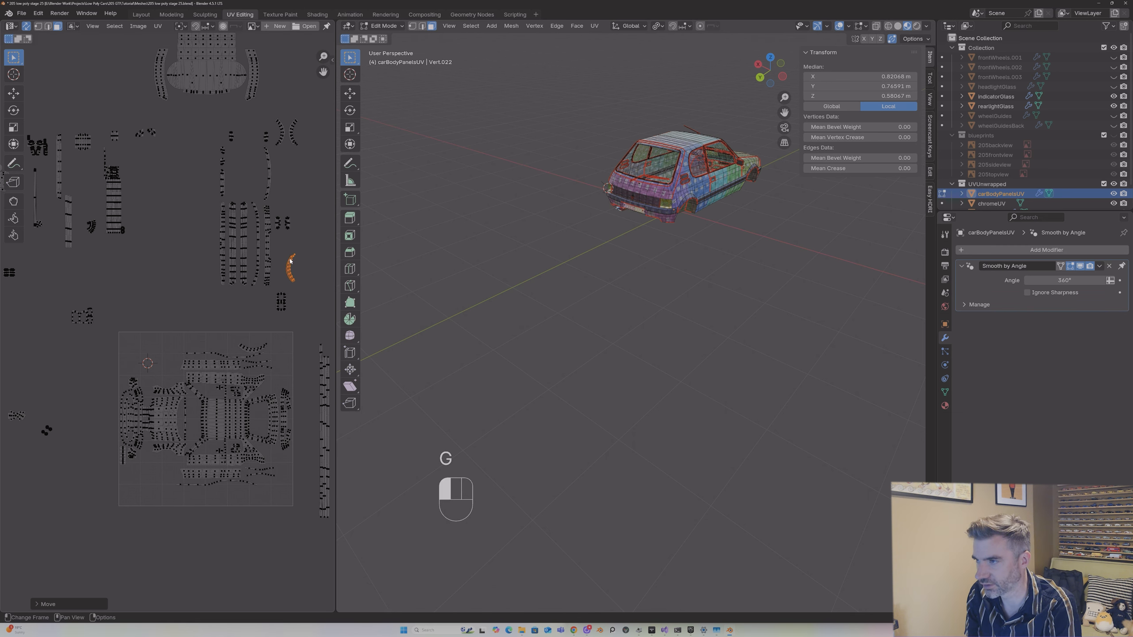
Step: Rotate the second rear wheel-arch island by 90 degrees and place it below the rear end of the lower side panel, inside the tile
{"action": "middle_click_drag", "start_coordinate": [678, 167], "coordinate": [758, 161]}
{"action": "key", "text": "g"}
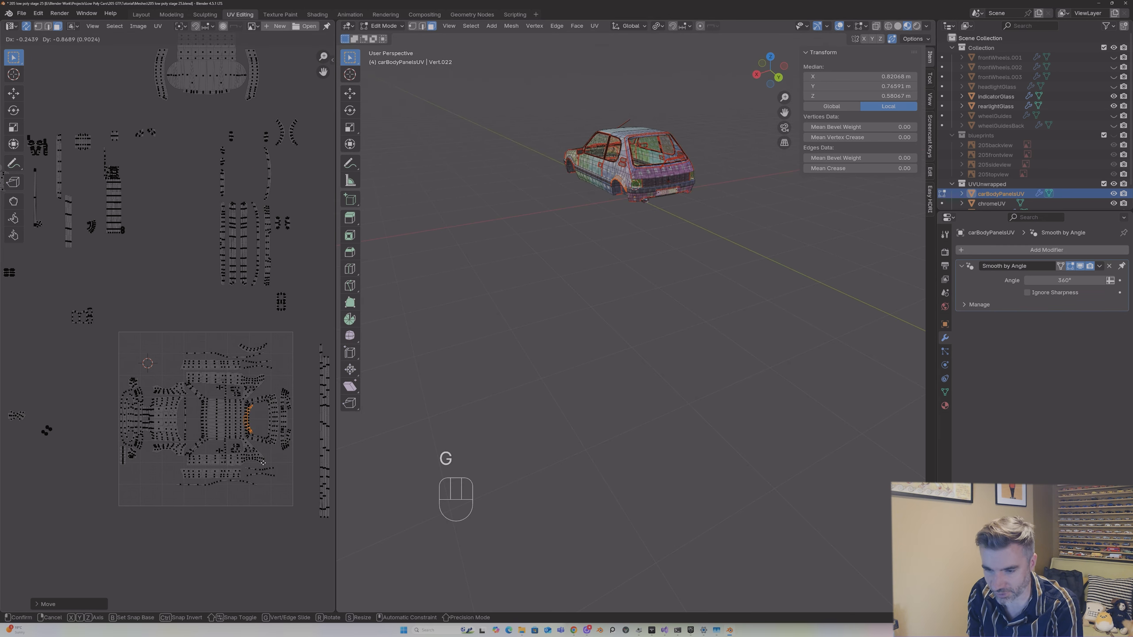
{"action": "key", "text": "r"}
{"action": "key", "text": "9"}
{"action": "key", "text": "0"}
{"action": "key", "text": "Return"}
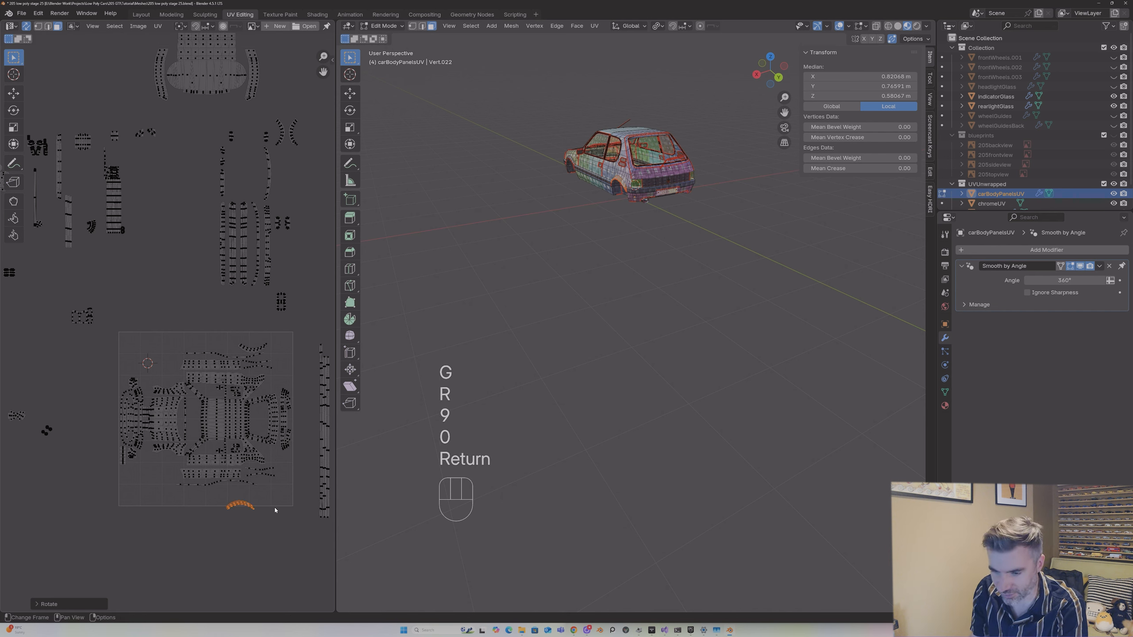
{"action": "key", "text": "g"}
{"action": "left_click", "coordinate": [287, 496]}
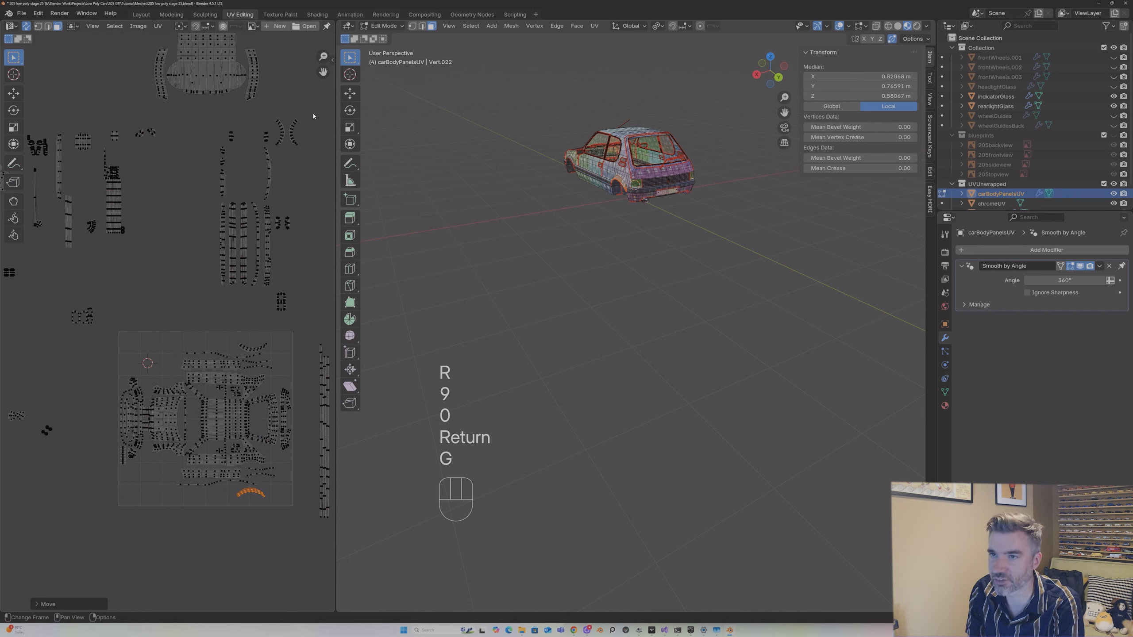
Step: Move the right-hand island of the front wheel-arch pair into the tile, rotate it 90 degrees and place it just below the bonnet panel
{"action": "left_click", "coordinate": [292, 127]}
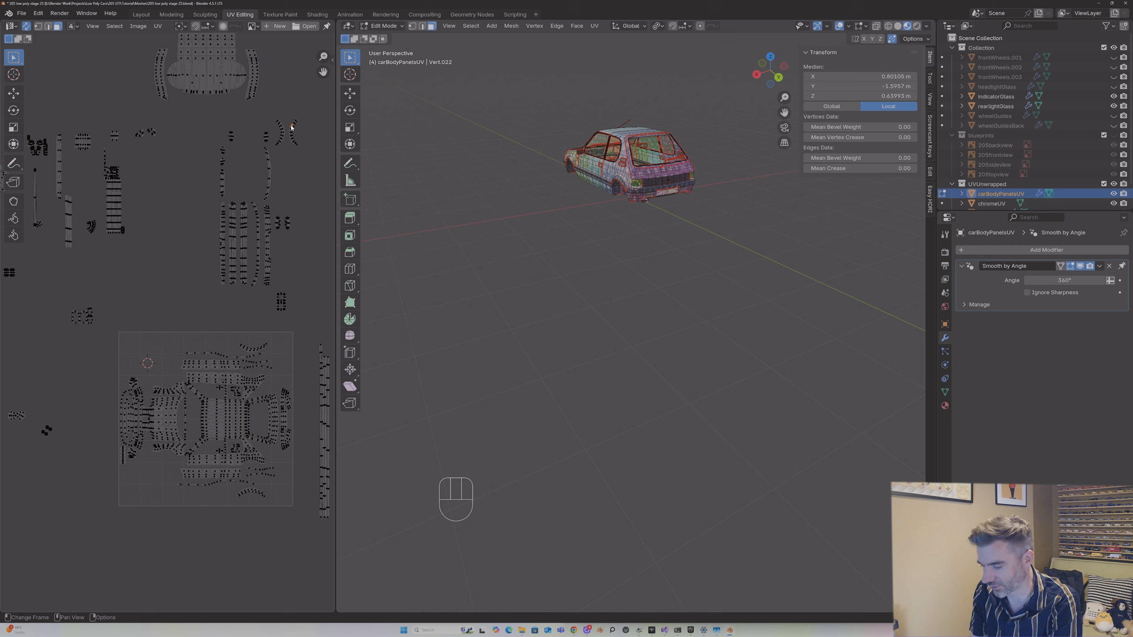
{"action": "key", "text": "l"}
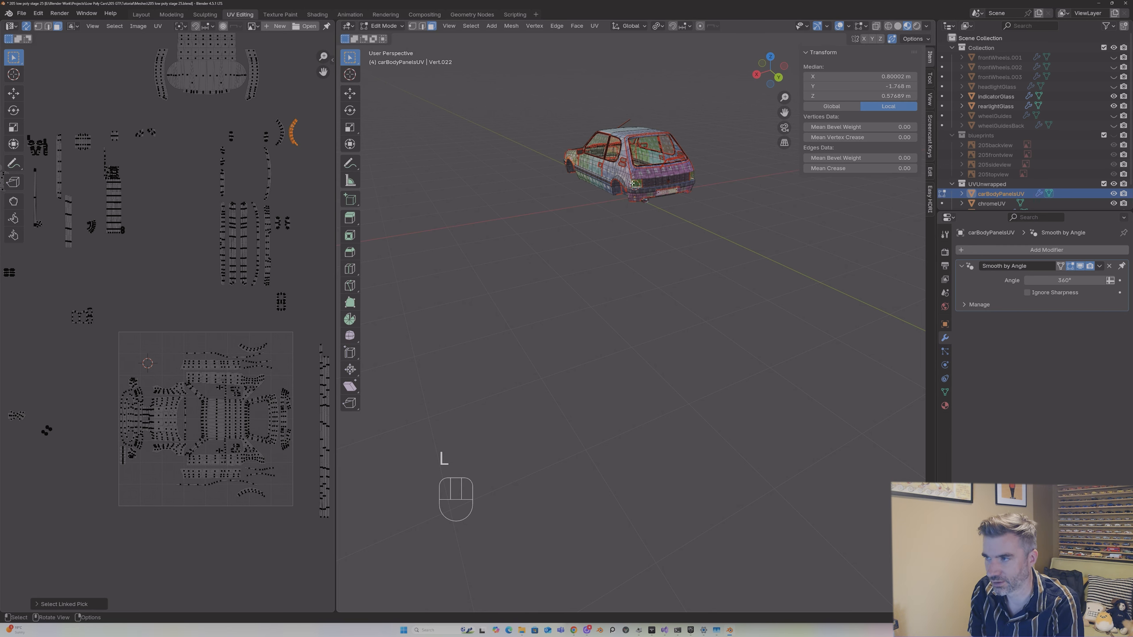
{"action": "key", "text": "g"}
{"action": "left_click", "coordinate": [370, 2]}
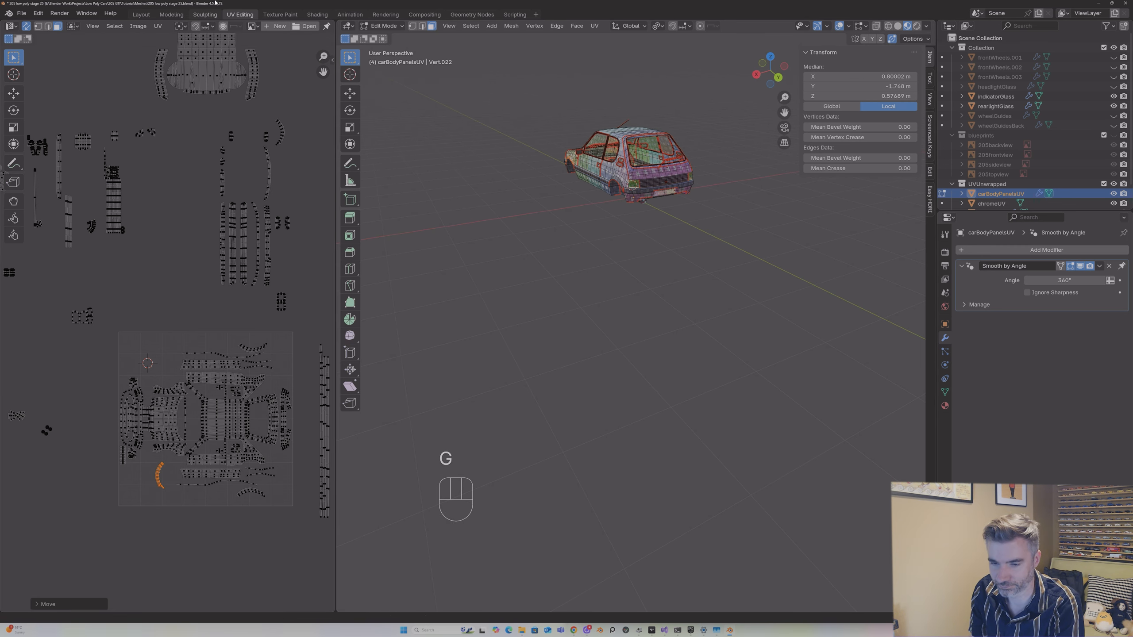
{"action": "type", "text": "r90"}
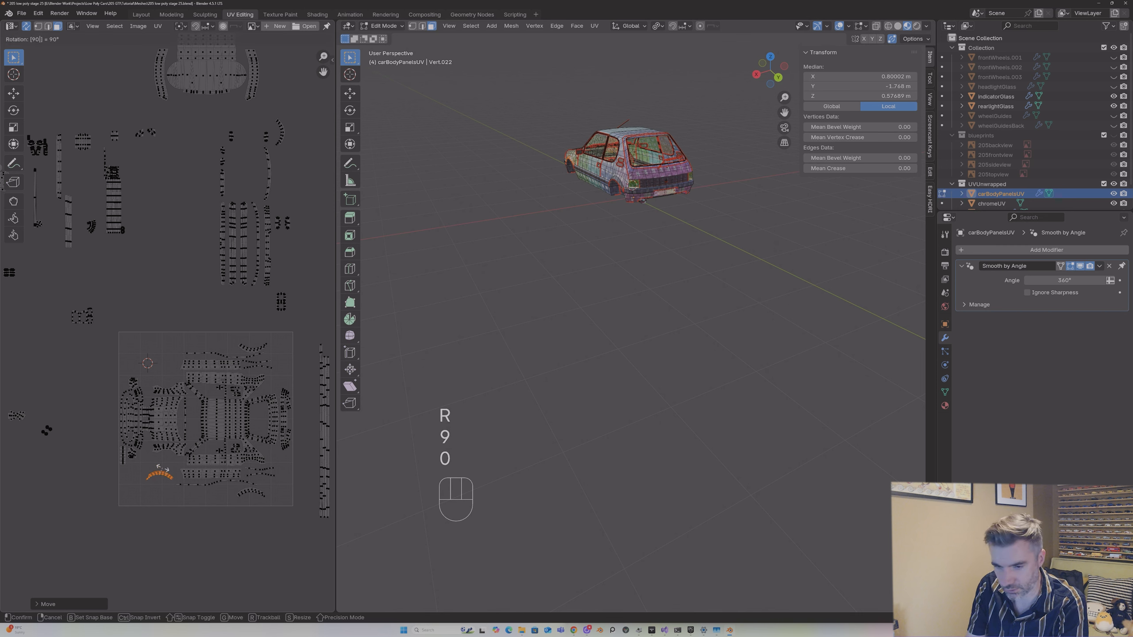
{"action": "key", "text": "Return"}
{"action": "key", "text": "g"}
{"action": "left_click", "coordinate": [169, 454]}
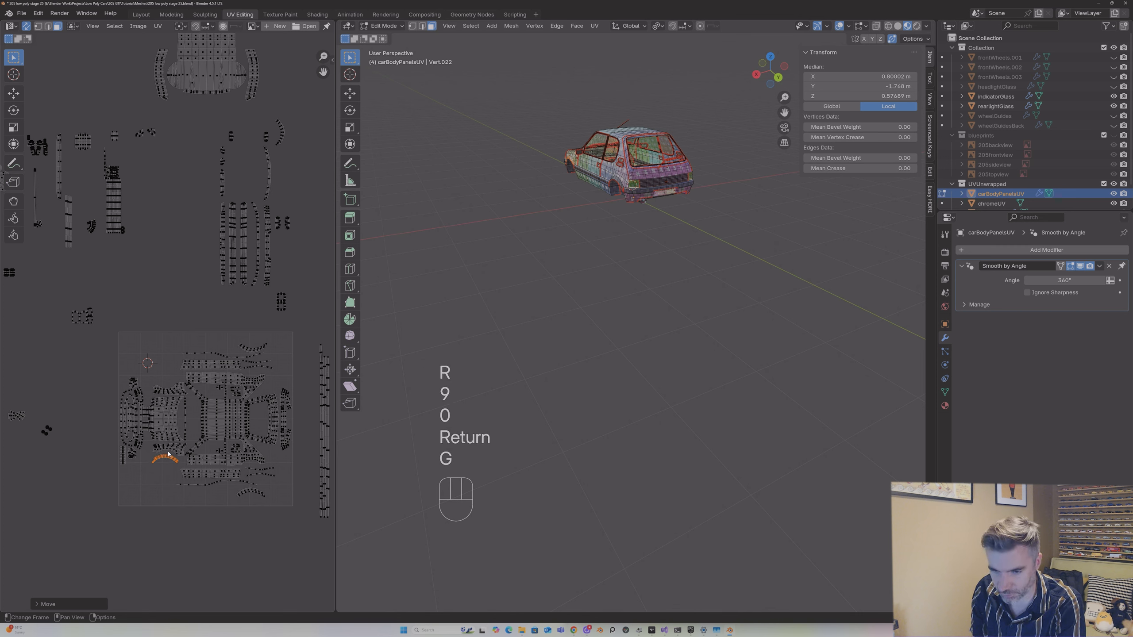
Step: Move the other front wheel-arch island into the tile, rotate it 90 degrees and place it just above the bonnet panel
{"action": "left_click", "coordinate": [268, 131]}
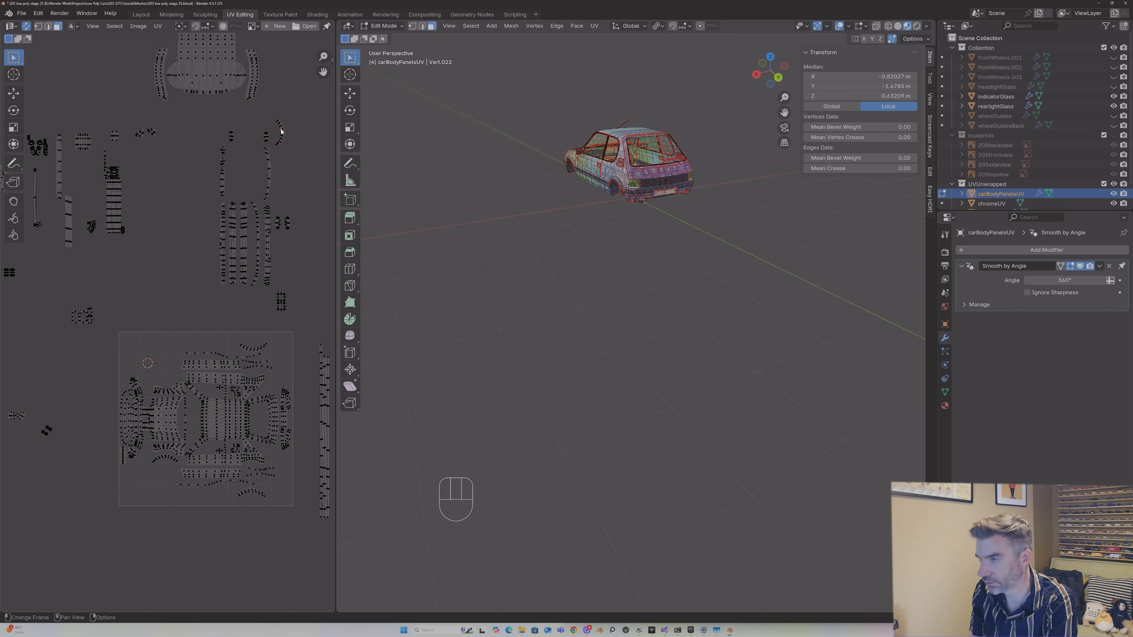
{"action": "key", "text": "l"}
{"action": "key", "text": "g"}
{"action": "left_click", "coordinate": [171, 370]}
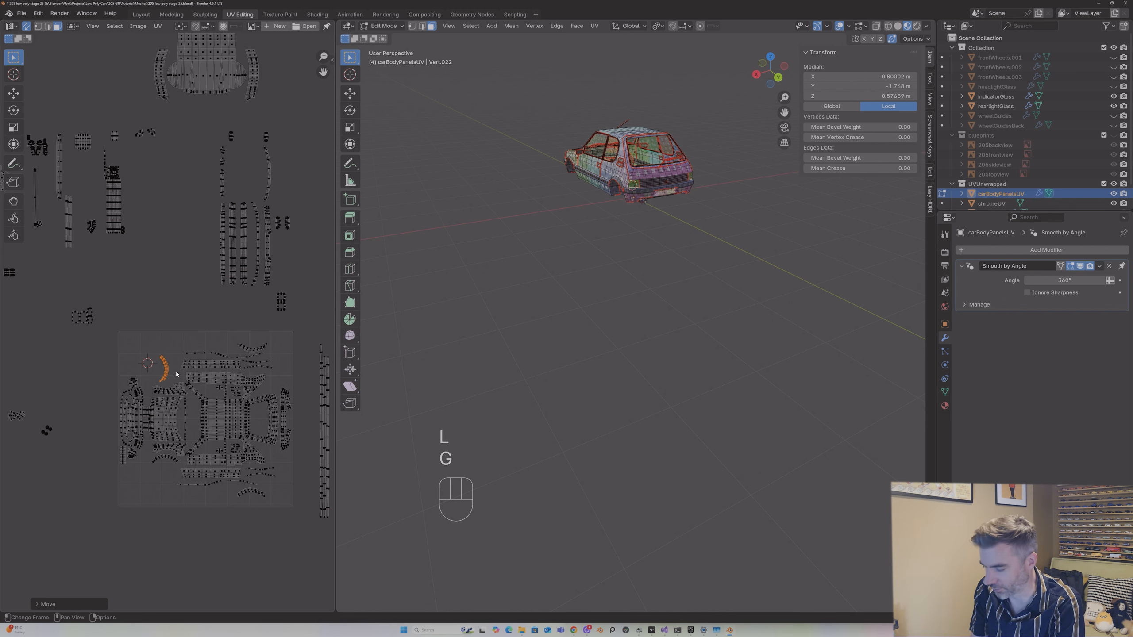
{"action": "type", "text": "r90"}
{"action": "key", "text": "Return"}
{"action": "key", "text": "g"}
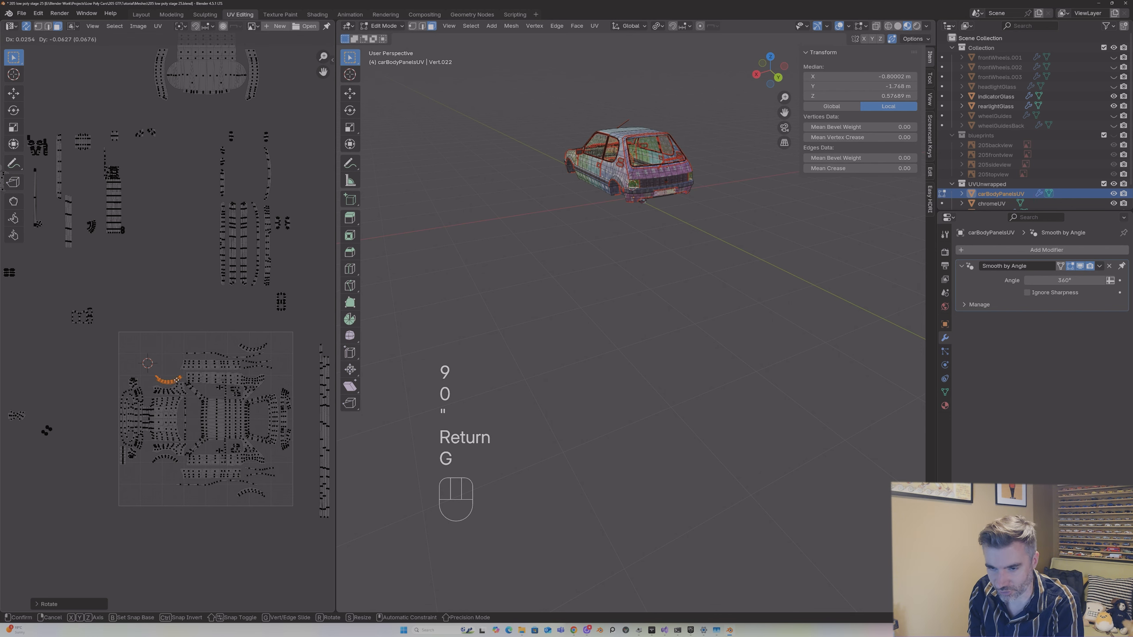
{"action": "left_click", "coordinate": [180, 381]}
Step: Select the rightmost island of the long vertical strip group and check which part of the car it covers
{"action": "middle_click_drag", "start_coordinate": [731, 138], "coordinate": [693, 190]}
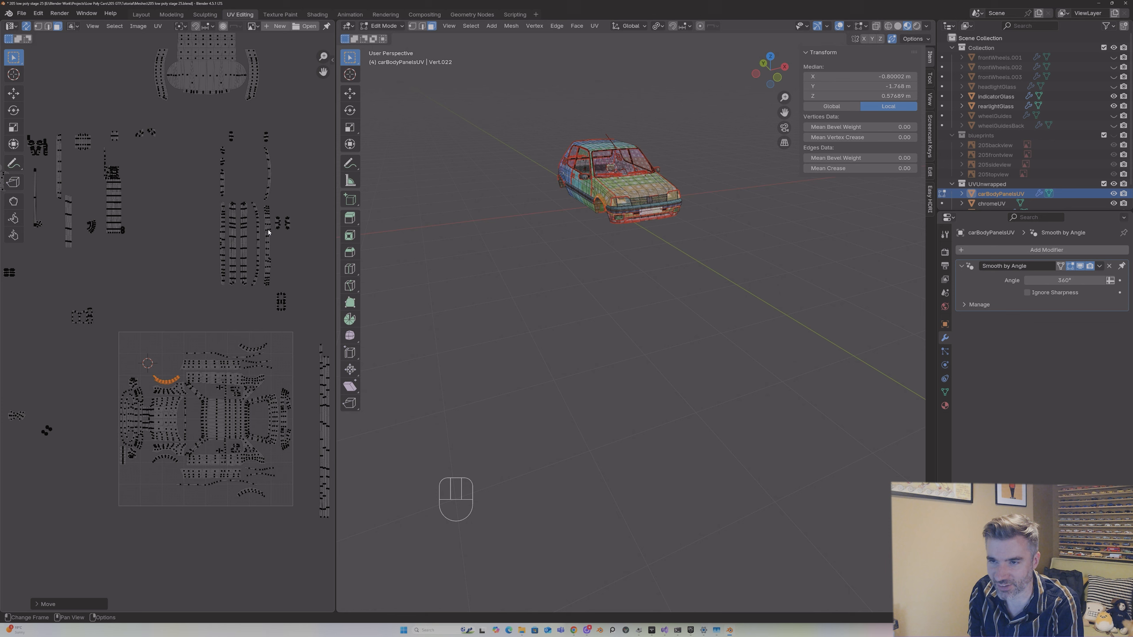
{"action": "left_click", "coordinate": [267, 229]}
{"action": "middle_click_drag", "start_coordinate": [638, 183], "coordinate": [566, 135]}
{"action": "middle_click_drag", "start_coordinate": [670, 101], "coordinate": [450, 112]}
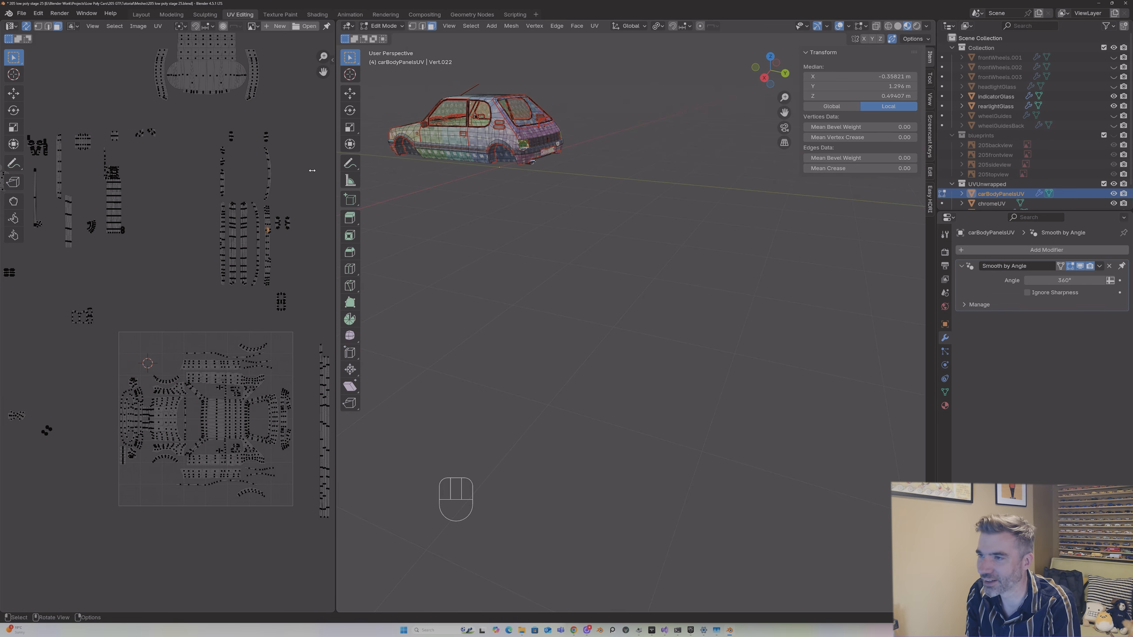
{"action": "key", "text": "l"}
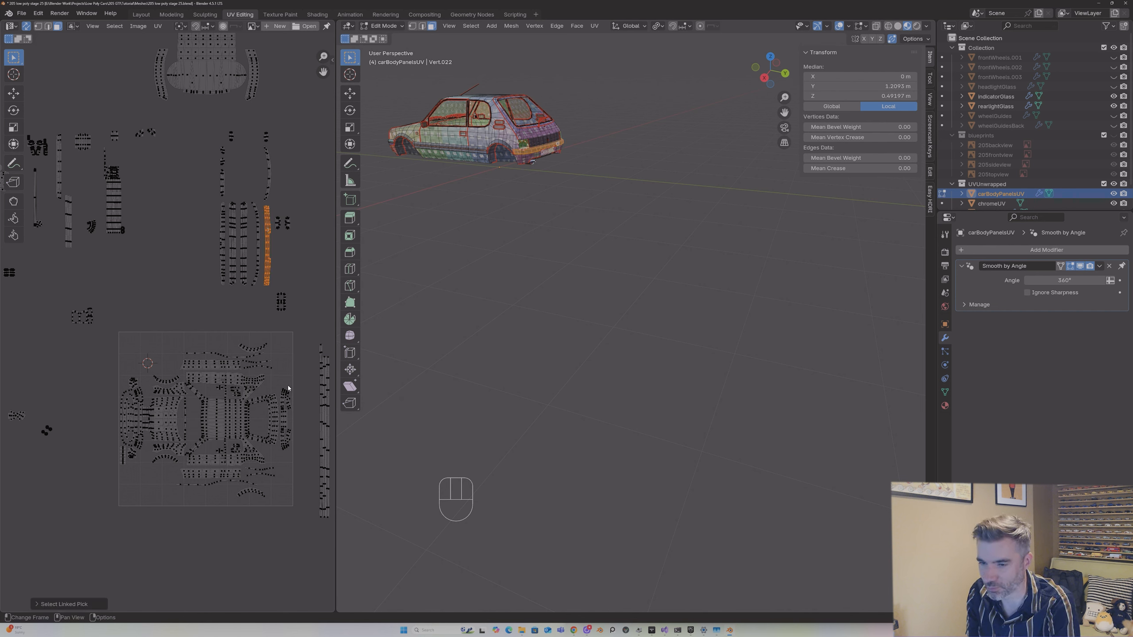
Step: Select the rear bumper island at the tile's right edge and move it just outside the tile
{"action": "left_click", "coordinate": [281, 397]}
{"action": "key", "text": "l"}
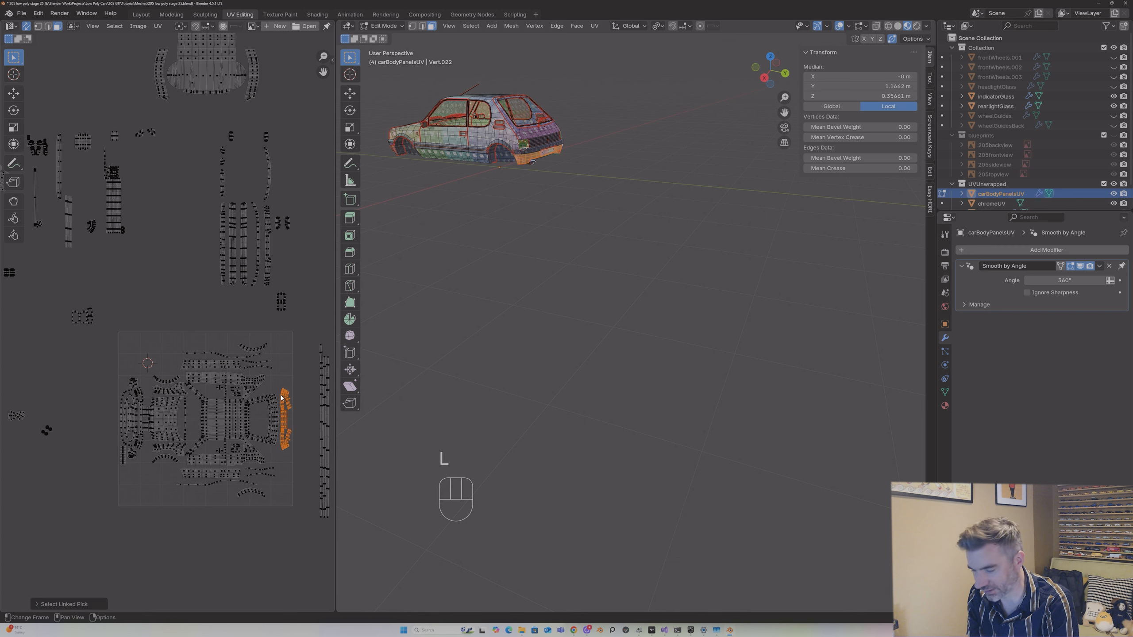
{"action": "key", "text": "g"}
{"action": "left_click", "coordinate": [295, 398]}
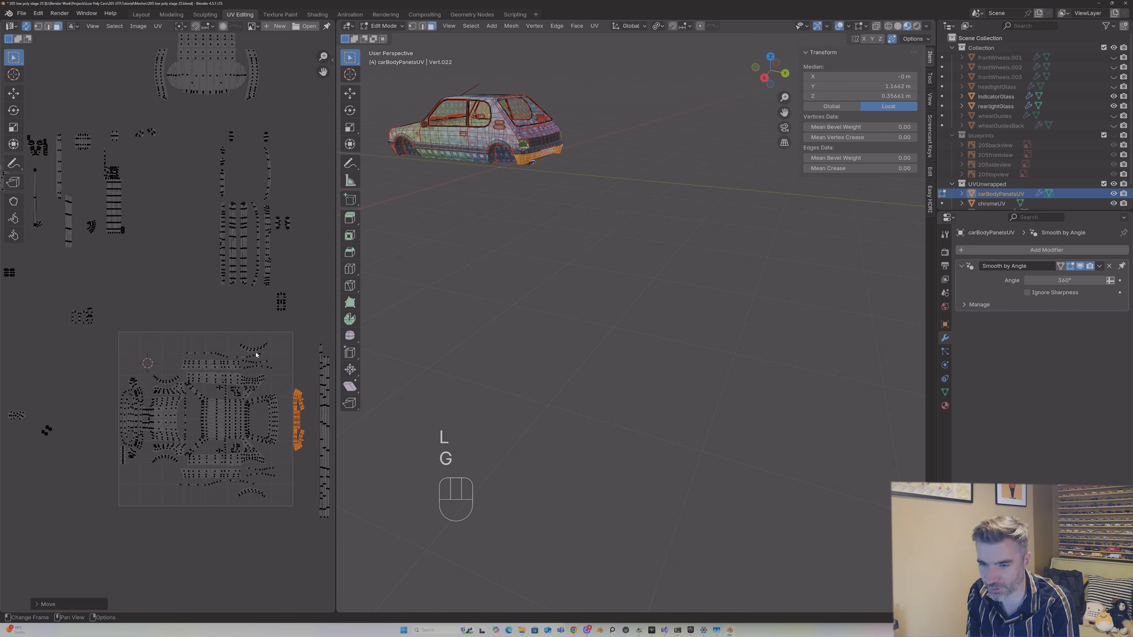
Step: Move the rightmost long vertical strip island beside the rear bumper island and shift the pair slightly outward at the tile's right edge
{"action": "left_click", "coordinate": [268, 244]}
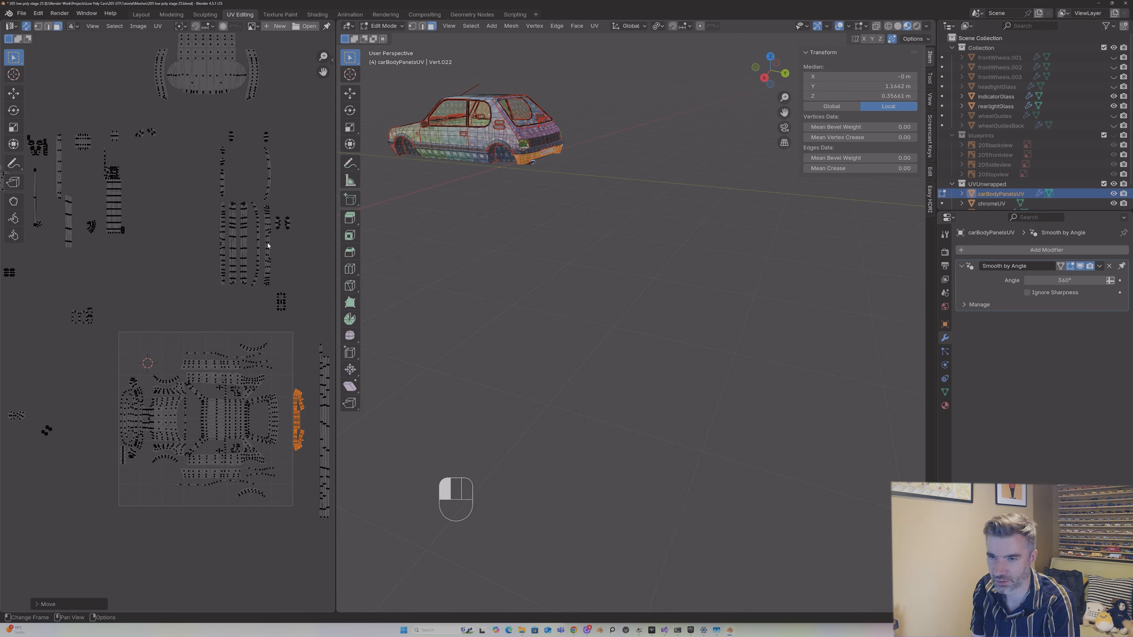
{"action": "key", "text": "l"}
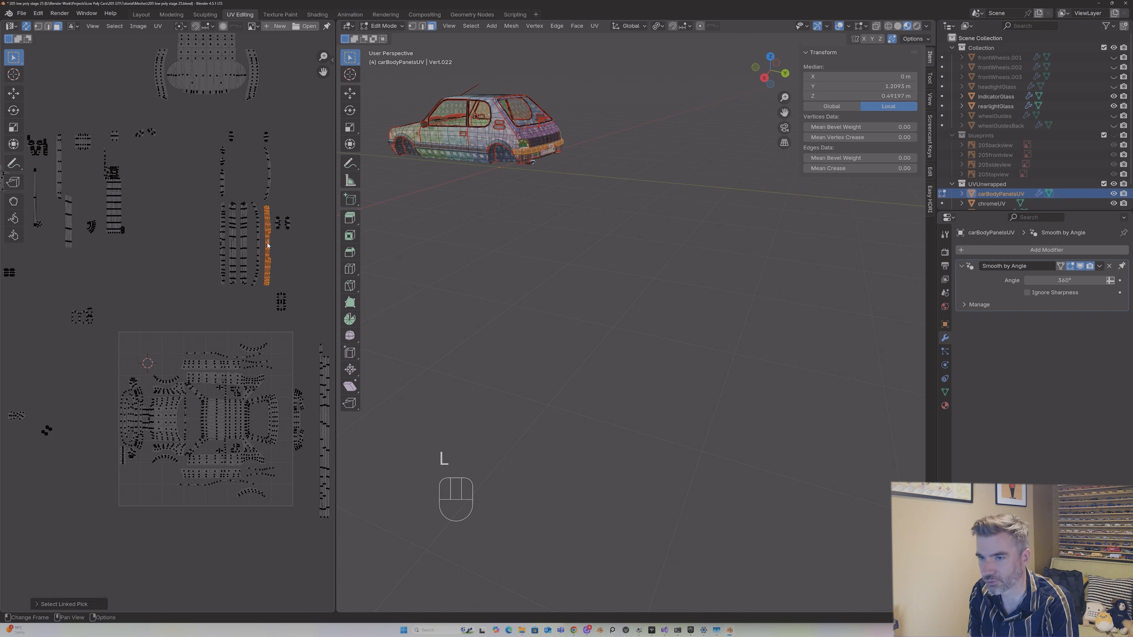
{"action": "key", "text": "g"}
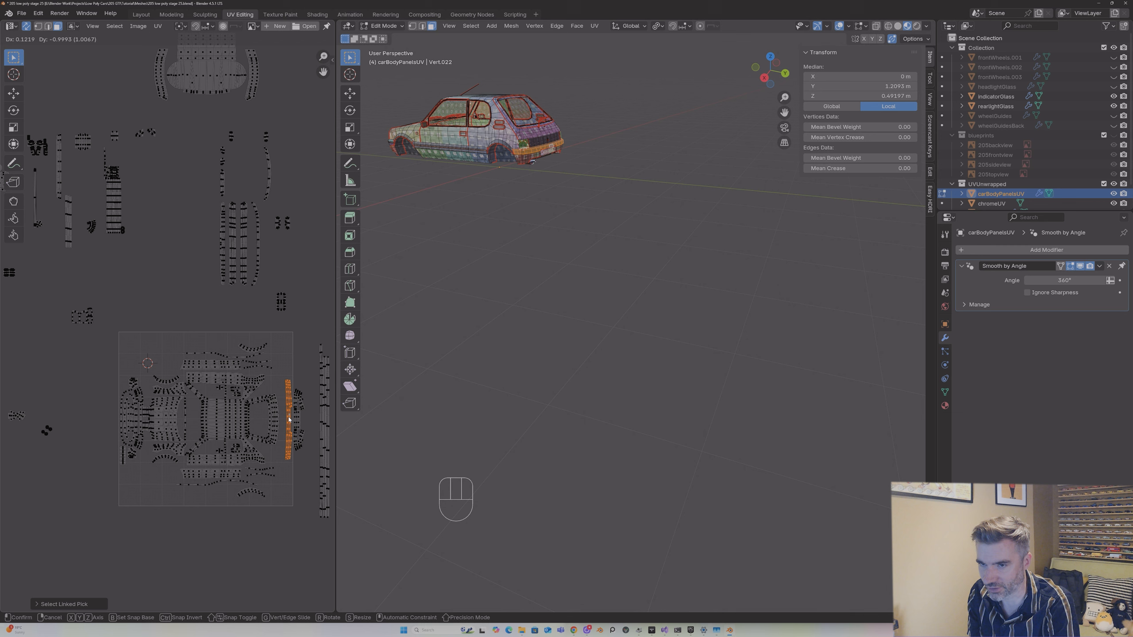
{"action": "left_click", "coordinate": [289, 418]}
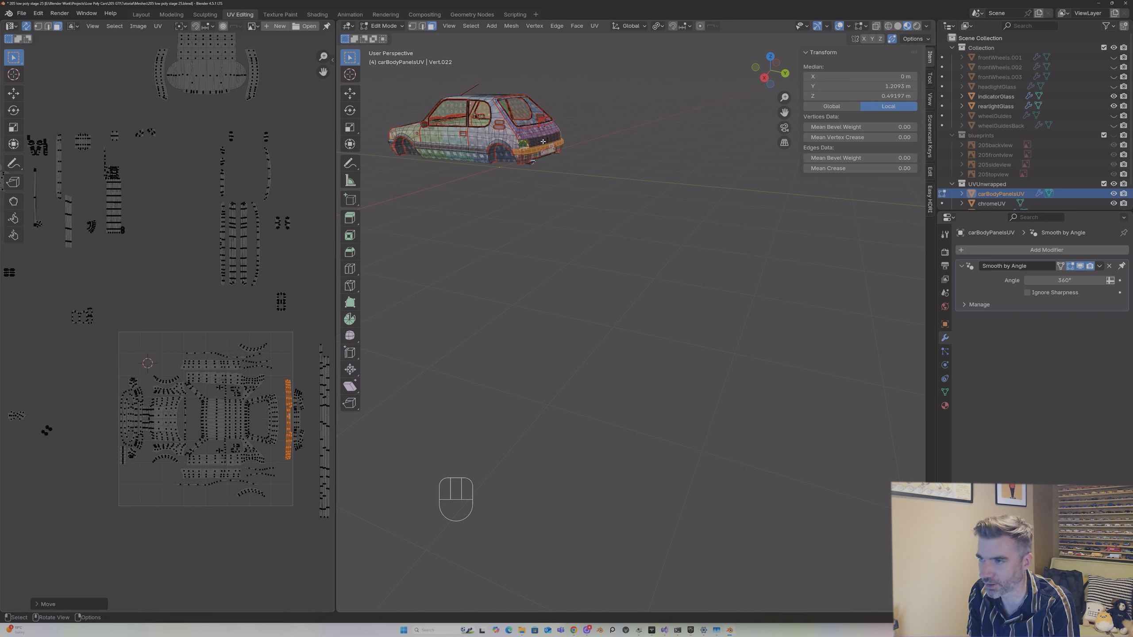
{"action": "key", "text": "l"}
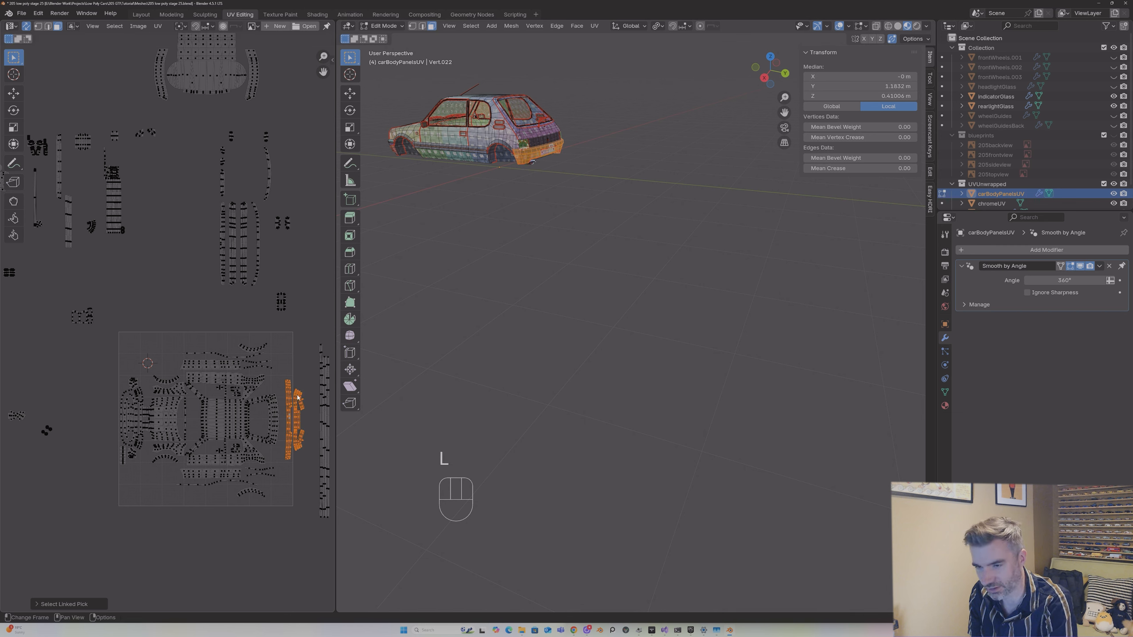
{"action": "key", "text": "g"}
{"action": "left_click", "coordinate": [302, 395]}
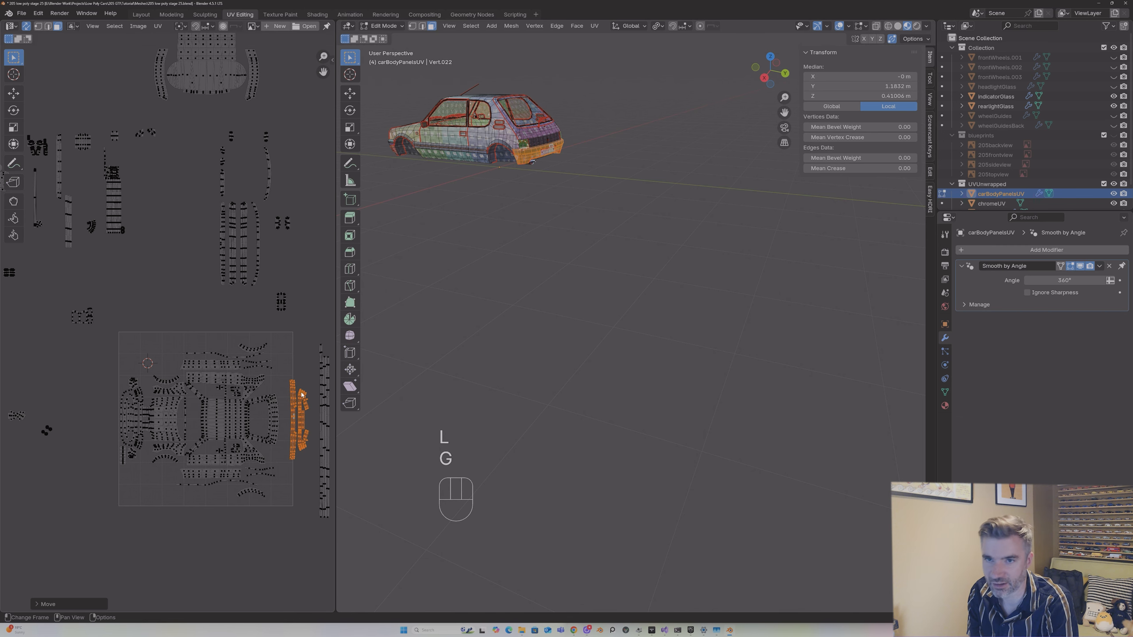
Step: Move the tailgate panel island to the tile's right edge beside the rear bumper strip and adjust its scale to fit
{"action": "left_click", "coordinate": [117, 197]}
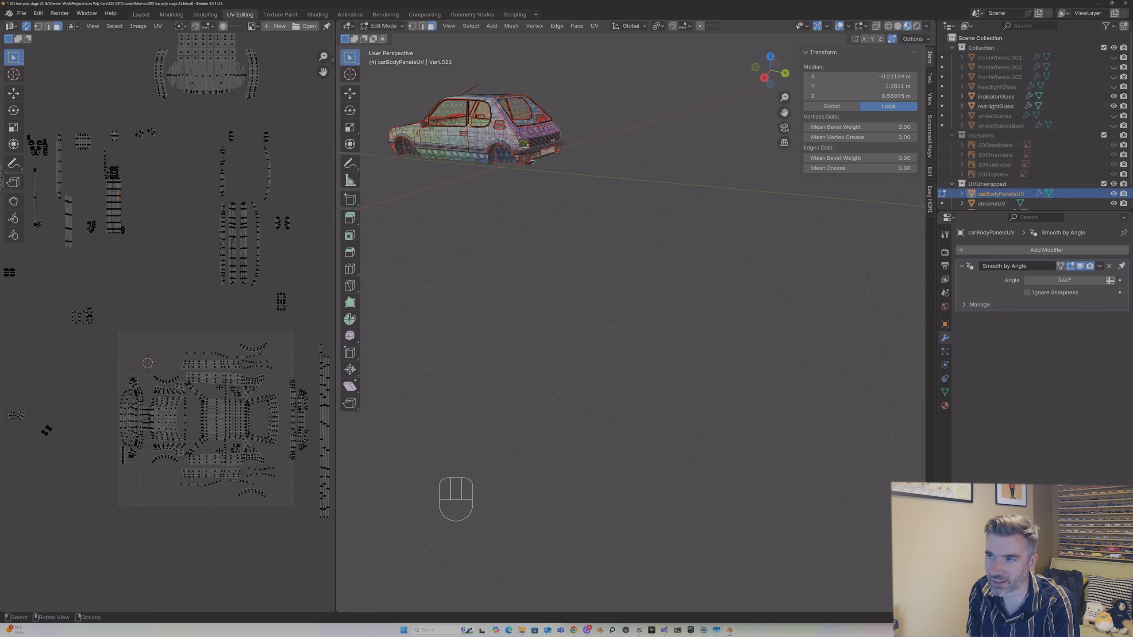
{"action": "middle_click_drag", "start_coordinate": [542, 134], "coordinate": [529, 134]}
{"action": "key", "text": "l"}
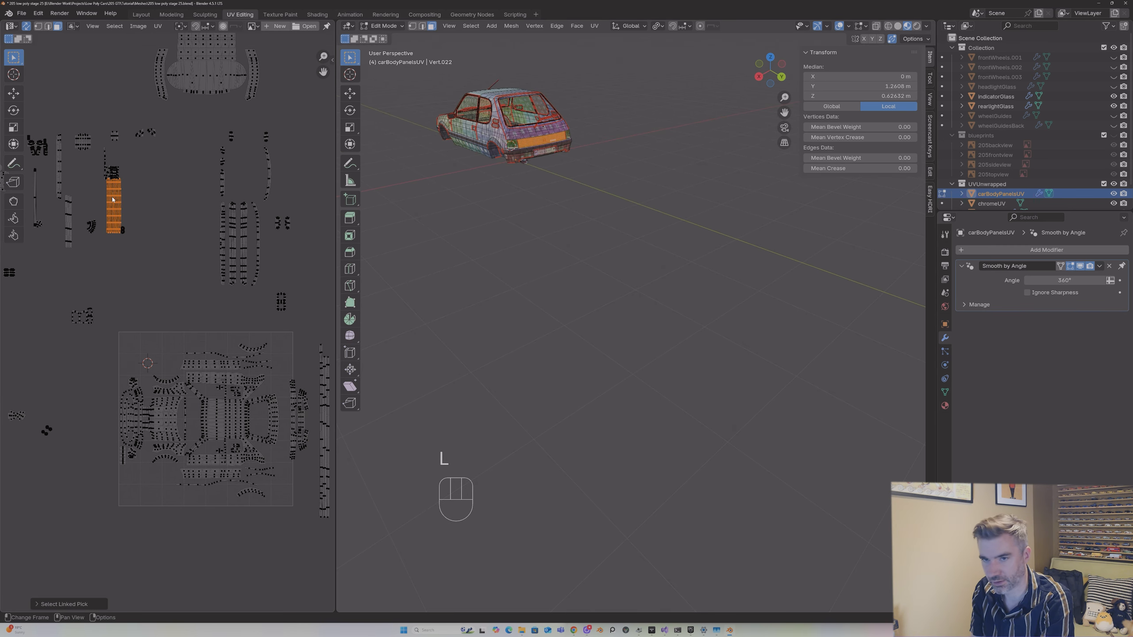
{"action": "key", "text": "g"}
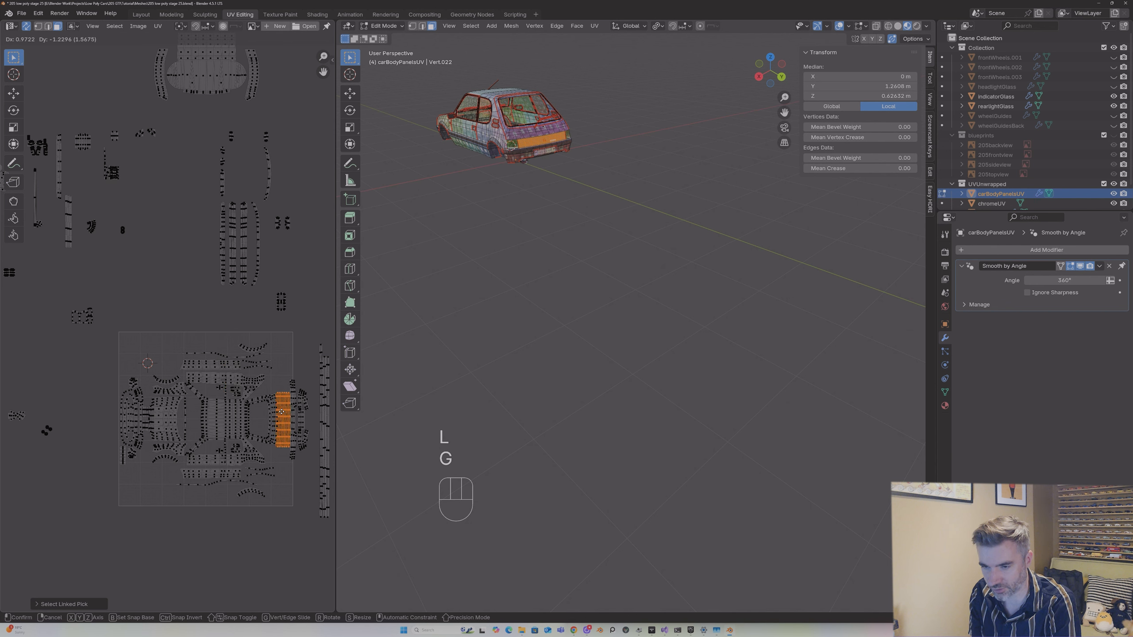
{"action": "left_click", "coordinate": [282, 414]}
{"action": "key", "text": "s"}
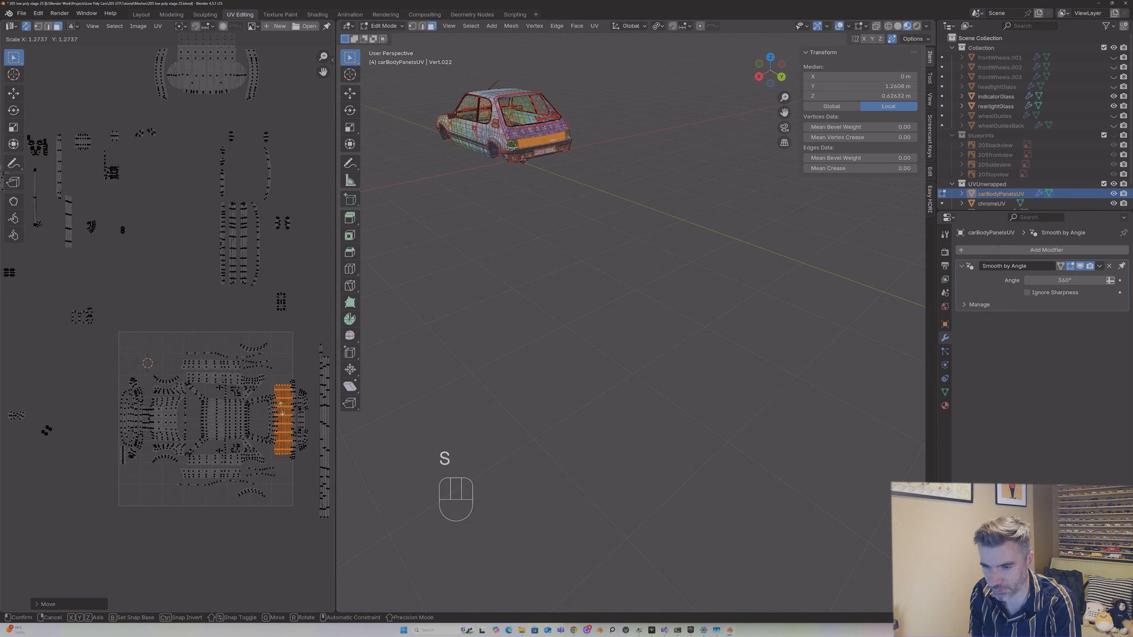
{"action": "left_click", "coordinate": [279, 412]}
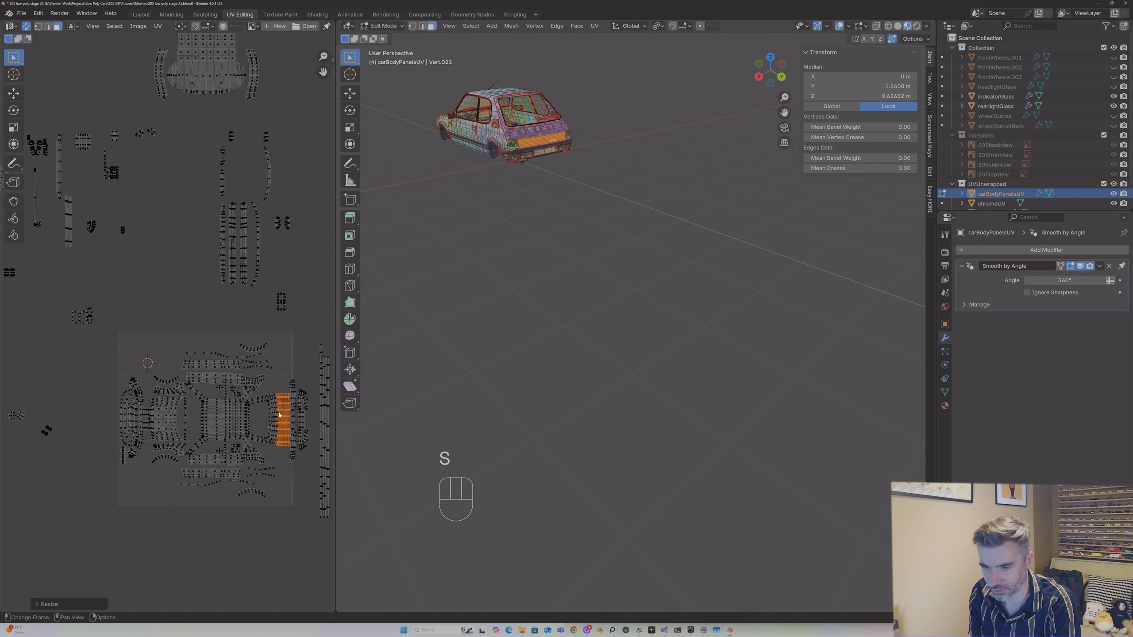
{"action": "key", "text": "g"}
{"action": "left_click", "coordinate": [281, 413]}
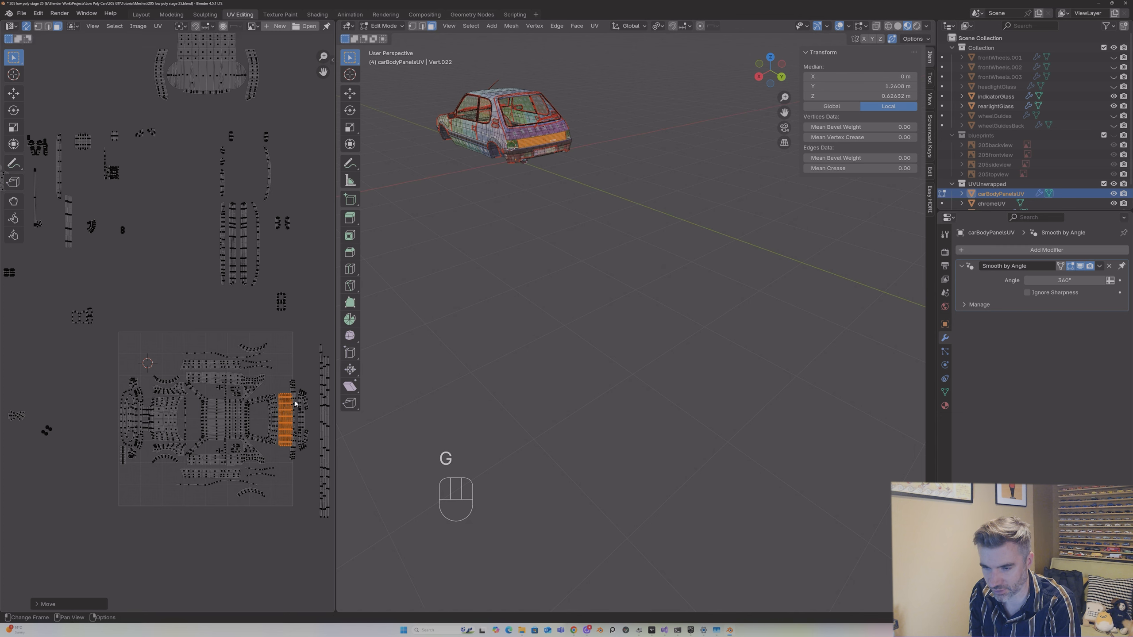
Step: Shift the rear bumper and its strip island slightly outward and nudge the tailgate panel island up to them
{"action": "left_click", "coordinate": [295, 403]}
{"action": "key", "text": "l"}
{"action": "key", "text": "l"}
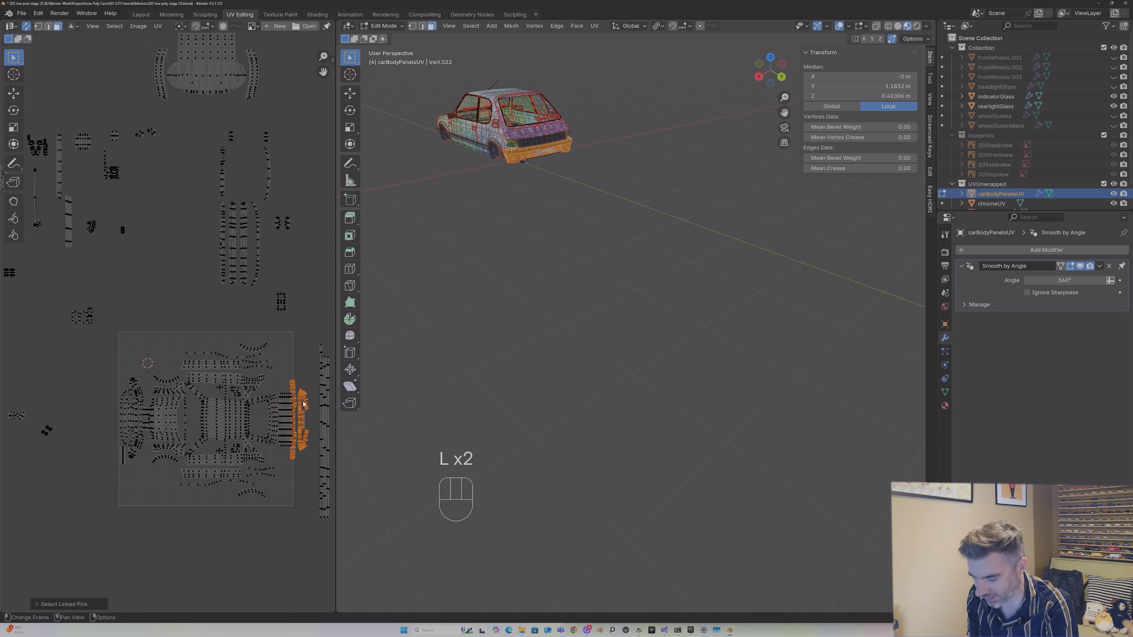
{"action": "key", "text": "g"}
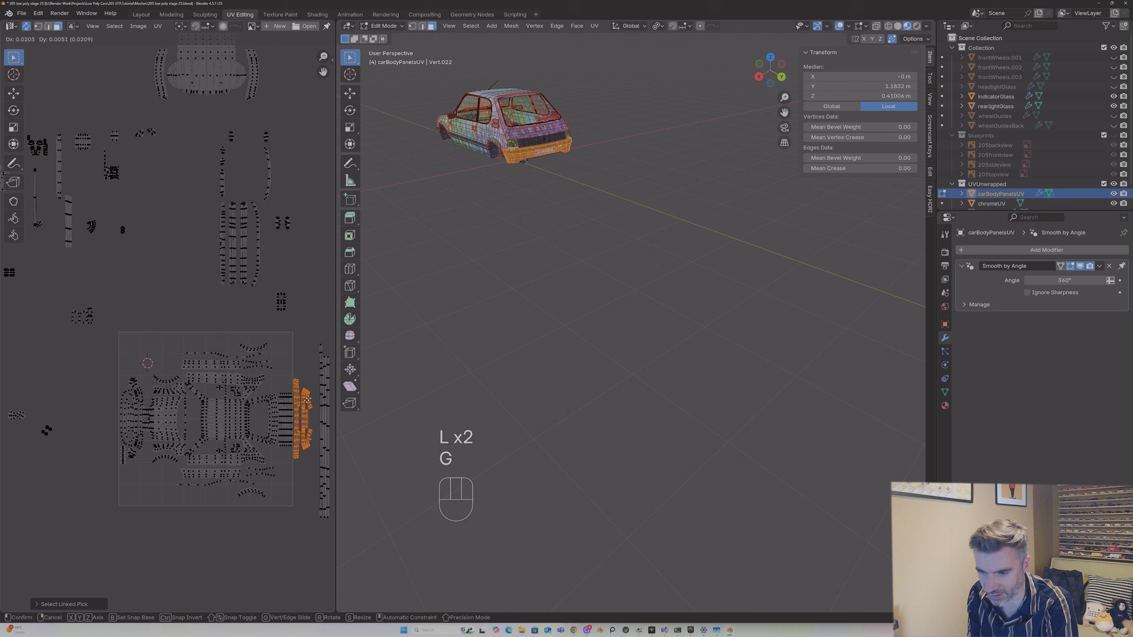
{"action": "left_click", "coordinate": [304, 403]}
{"action": "left_click", "coordinate": [287, 403]}
{"action": "key", "text": "l"}
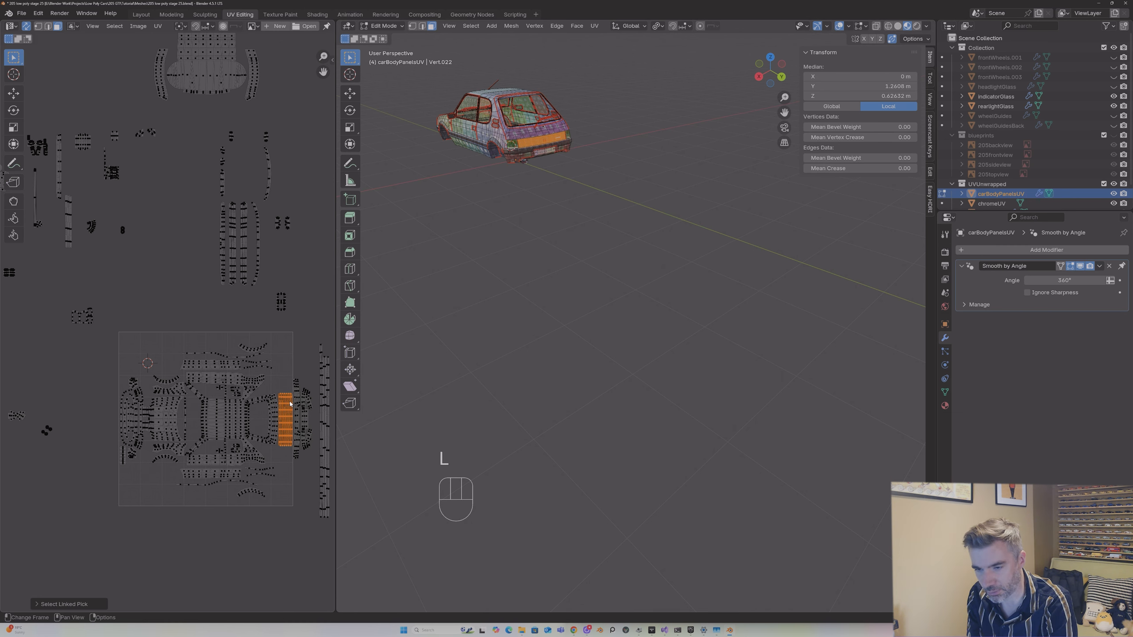
{"action": "key", "text": "g"}
{"action": "left_click", "coordinate": [290, 402]}
Step: Examine the car's rear in Object Mode, and look over the remaining UV islands and the car's front in Edit Mode
{"action": "middle_click_drag", "start_coordinate": [539, 86], "coordinate": [447, 174]}
{"action": "scroll", "coordinate": [521, 99], "scroll_direction": "up", "scroll_amount": 2}
{"action": "key", "text": "Tab"}
{"action": "key", "text": "Tab"}
{"action": "key", "text": "Tab"}
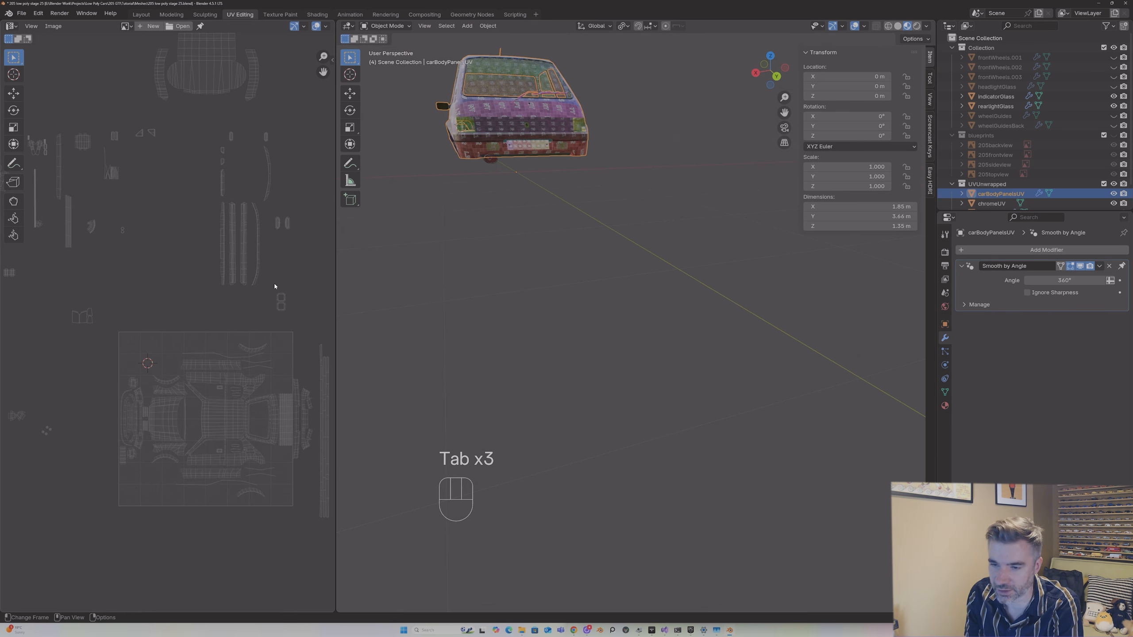
{"action": "scroll", "coordinate": [275, 284], "scroll_direction": "down", "scroll_amount": 1}
{"action": "key", "text": "Tab"}
{"action": "middle_click_drag", "start_coordinate": [392, 205], "coordinate": [408, 210]}
{"action": "scroll", "coordinate": [208, 184], "scroll_direction": "down", "scroll_amount": 2}
{"action": "middle_click_drag", "start_coordinate": [208, 184], "coordinate": [251, 193]}
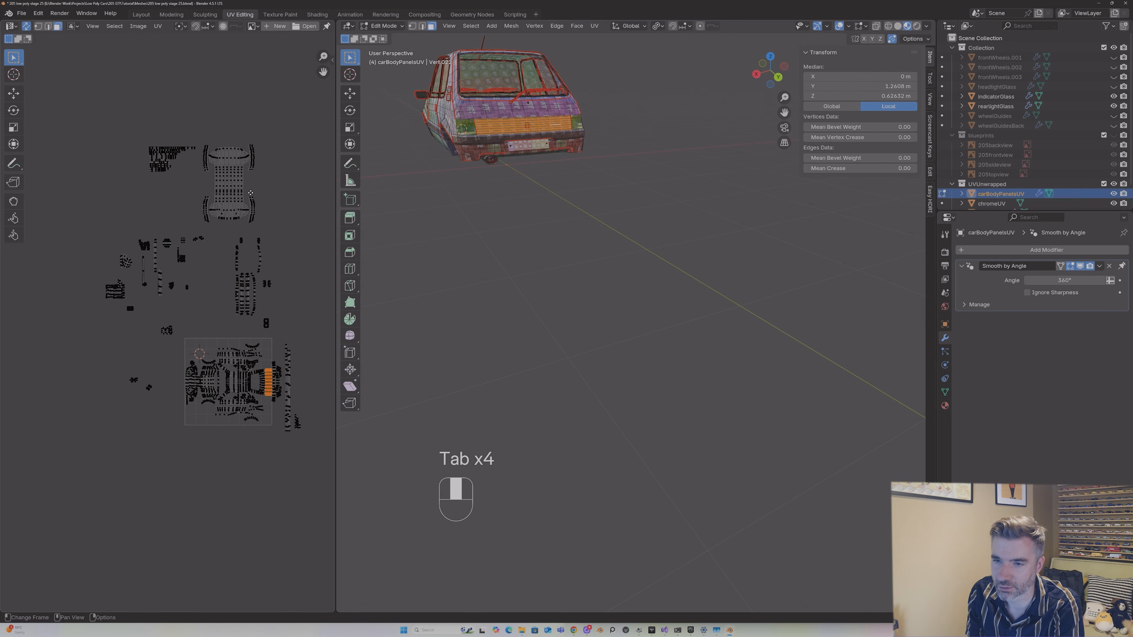
{"action": "scroll", "coordinate": [237, 250], "scroll_direction": "up", "scroll_amount": 1}
{"action": "scroll", "coordinate": [274, 268], "scroll_direction": "up", "scroll_amount": 1}
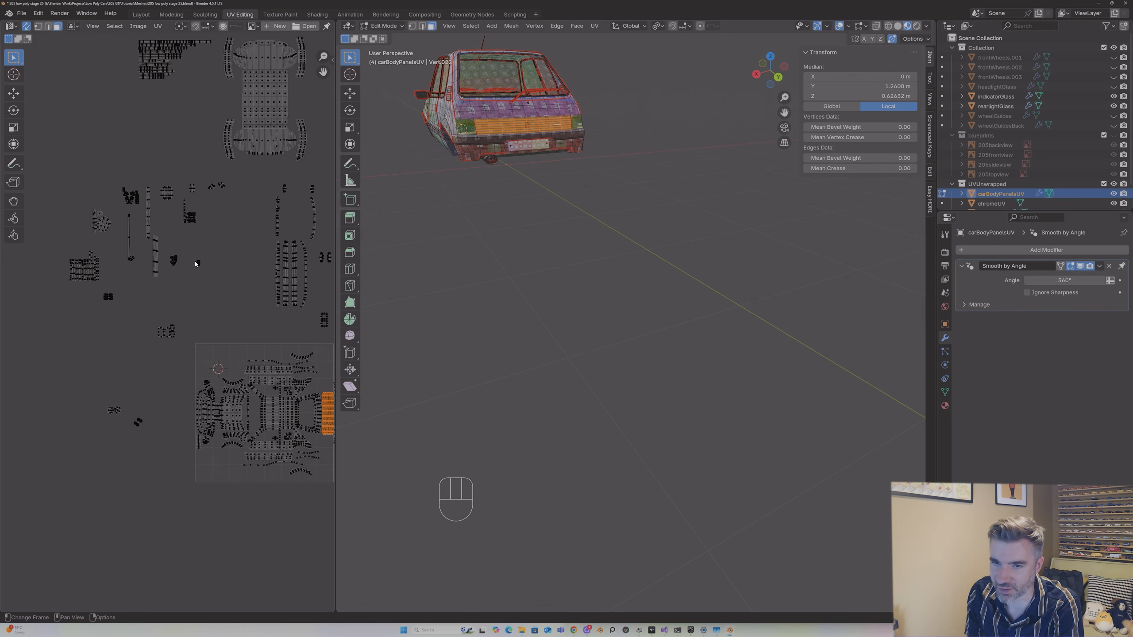
{"action": "middle_click_drag", "start_coordinate": [195, 263], "coordinate": [157, 253]}
{"action": "middle_click_drag", "start_coordinate": [479, 120], "coordinate": [588, 147]}
{"action": "left_click_drag", "start_coordinate": [783, 112], "coordinate": [1073, 110]}
{"action": "middle_click_drag", "start_coordinate": [532, 222], "coordinate": [446, 232]}
Step: Move the curved front bumper strip island to just outside the tile's left edge and rotate it 180 degrees
{"action": "left_click", "coordinate": [282, 311]}
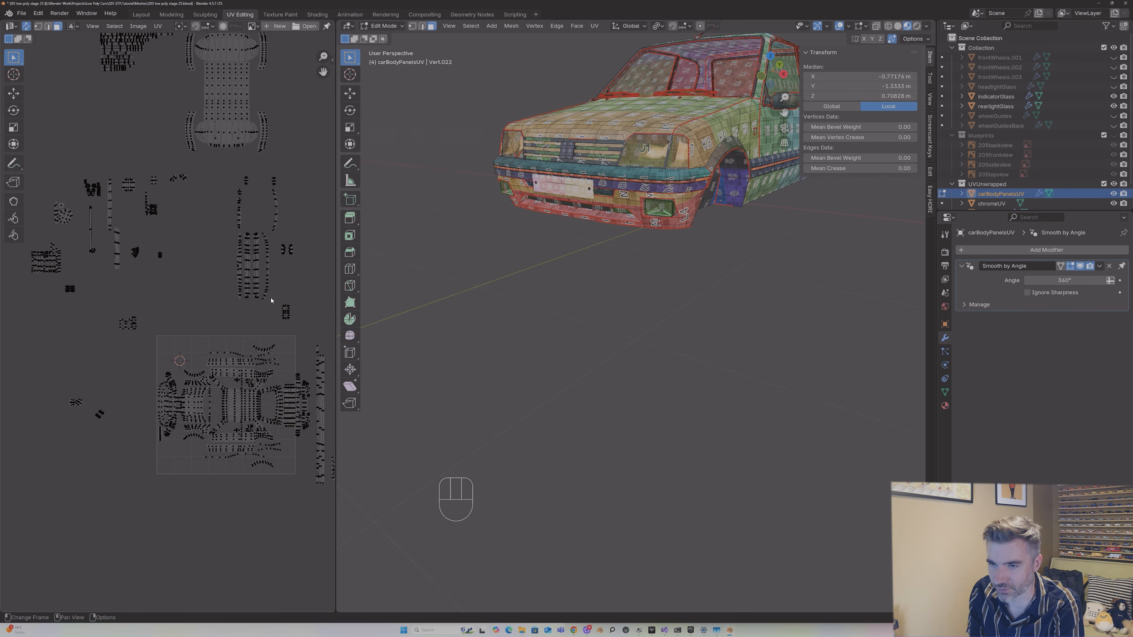
{"action": "left_click", "coordinate": [269, 269]}
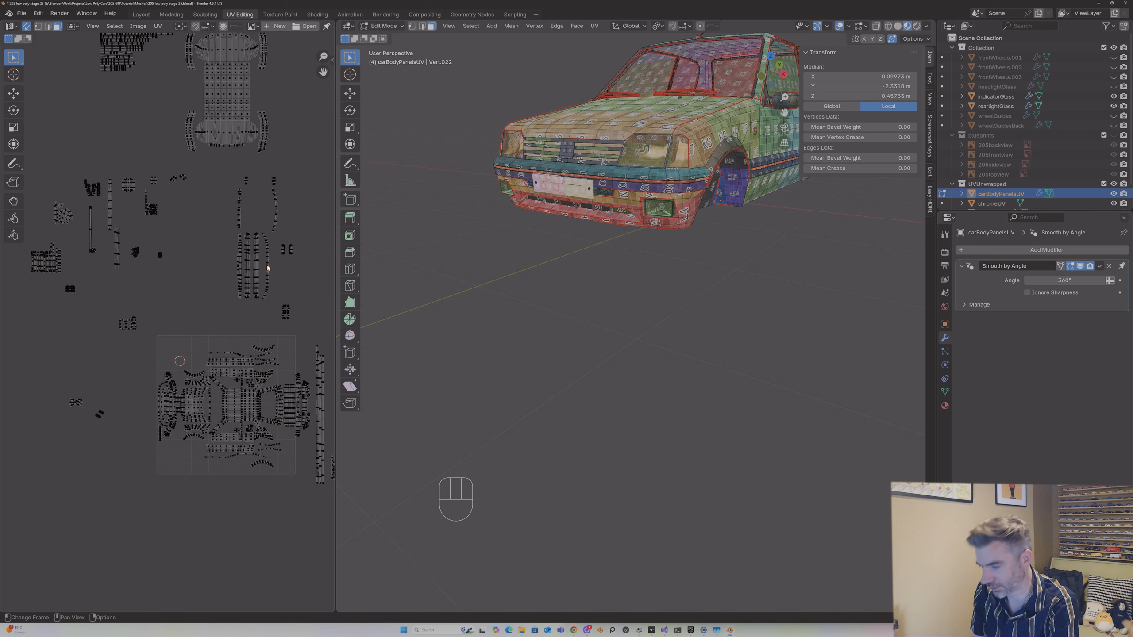
{"action": "key", "text": "l"}
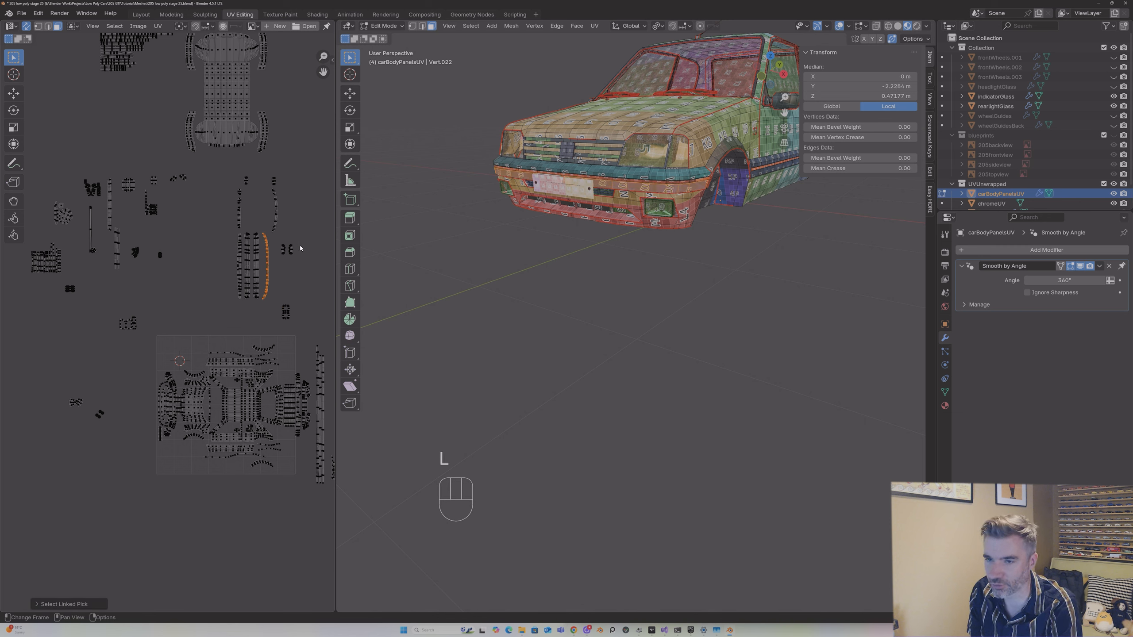
{"action": "key", "text": "g"}
{"action": "left_click", "coordinate": [164, 391]}
{"action": "key", "text": "r"}
{"action": "key", "text": "1"}
{"action": "key", "text": "8"}
{"action": "key", "text": "0"}
{"action": "key", "text": "Return"}
Step: Rotate the long side trim strip island from the vertical group 90 degrees and place it along the tile's upper edge
{"action": "left_click", "coordinate": [256, 267]}
{"action": "key", "text": "l"}
{"action": "middle_click_drag", "start_coordinate": [513, 188], "coordinate": [389, 196]}
{"action": "key", "text": "g"}
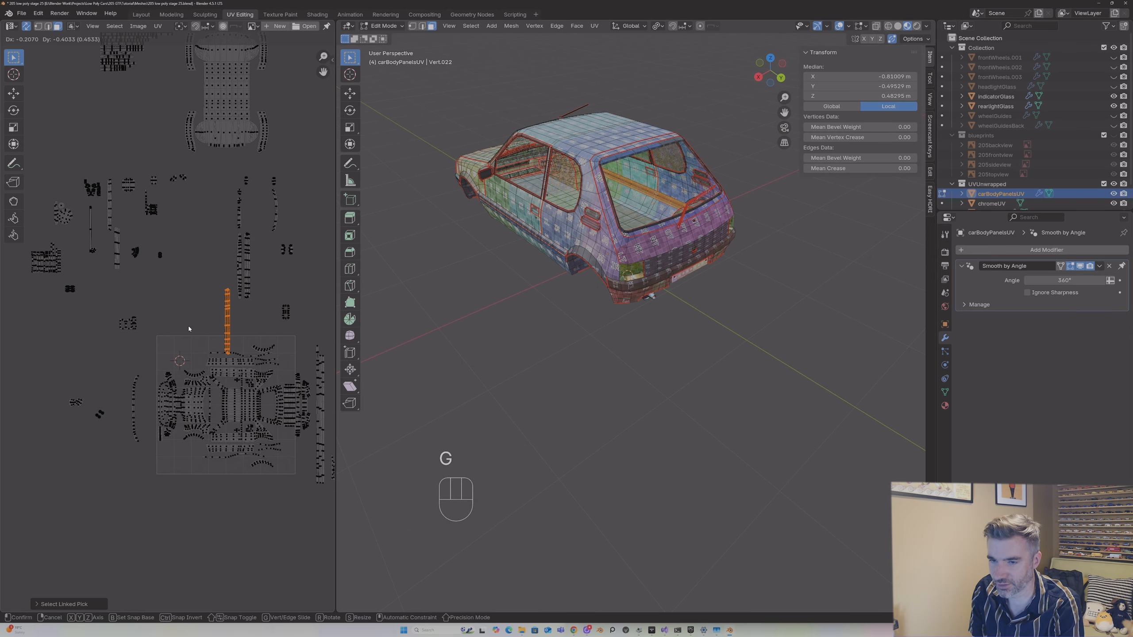
{"action": "key", "text": "r"}
{"action": "key", "text": "9"}
{"action": "key", "text": "0"}
{"action": "key", "text": "Return"}
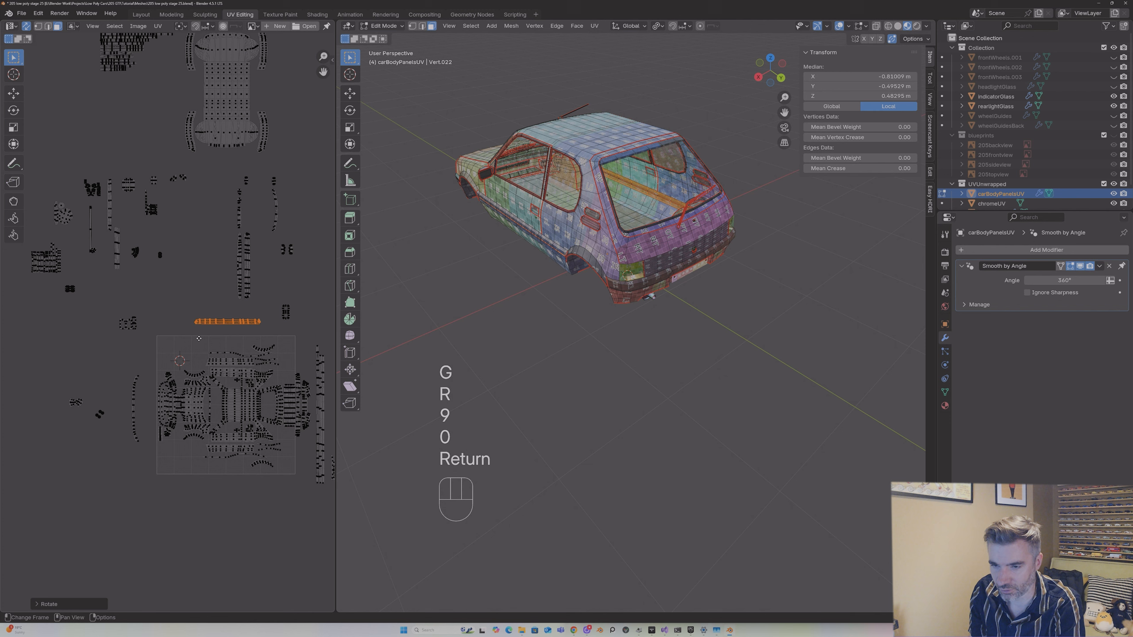
{"action": "key", "text": "g"}
{"action": "left_click", "coordinate": [211, 353]}
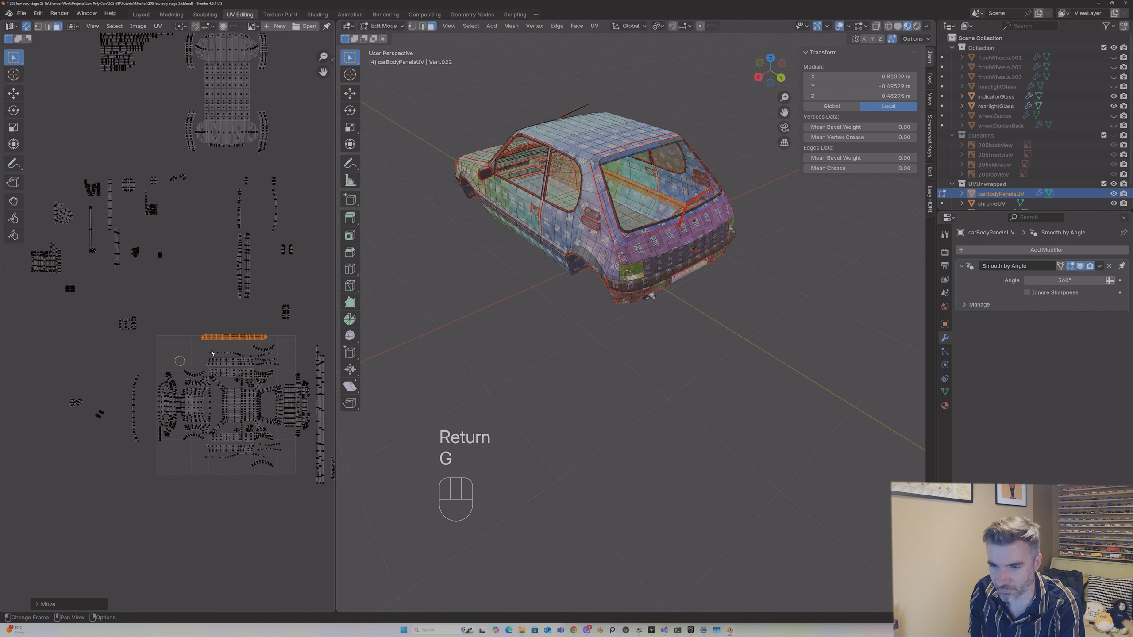
Step: Move the upper side panel islands above the side trim strip, and move the whole group down into the tile
{"action": "left_click_drag", "start_coordinate": [201, 341], "coordinate": [275, 365]}
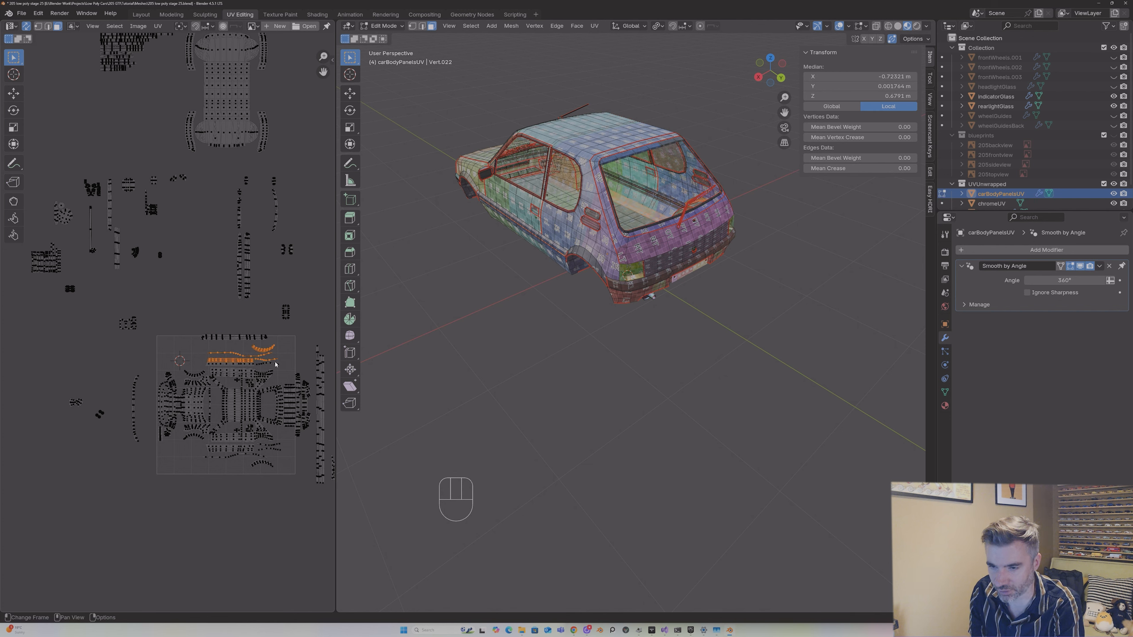
{"action": "key", "text": "l"}
{"action": "key", "text": "l"}
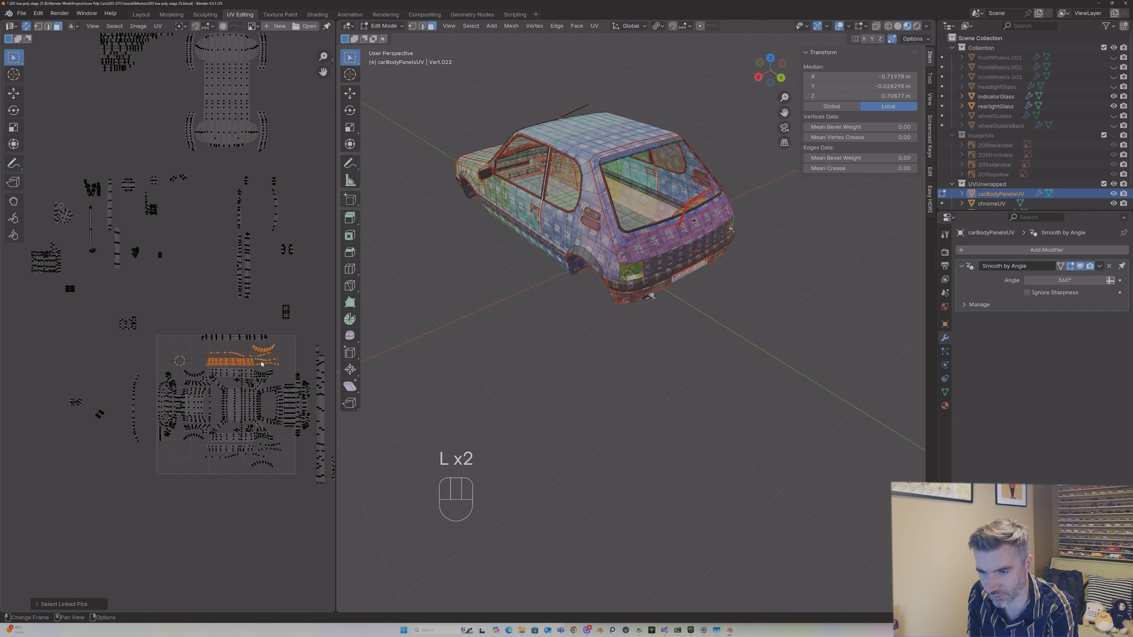
{"action": "key", "text": "g"}
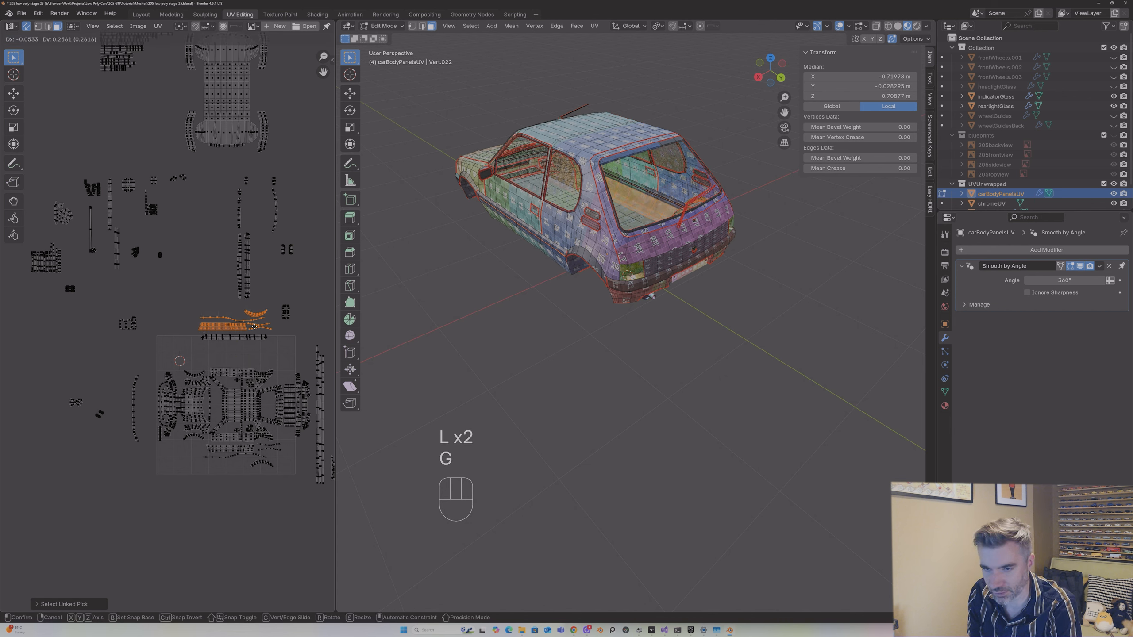
{"action": "left_click", "coordinate": [257, 322]}
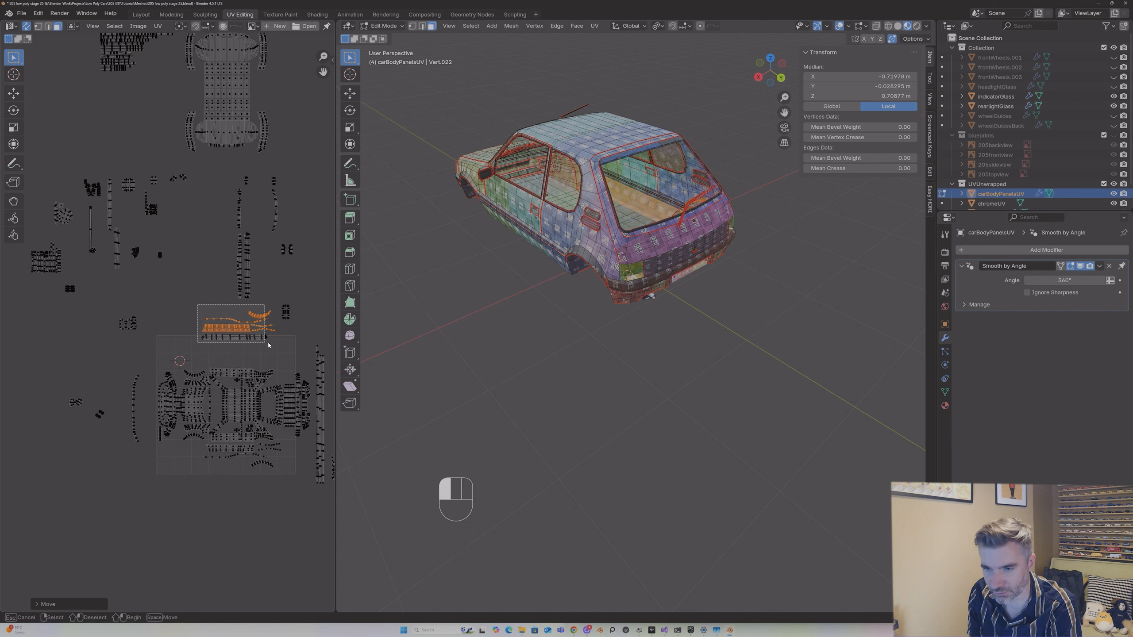
{"action": "key", "text": "g"}
{"action": "left_click", "coordinate": [285, 375]}
Step: Scale the side trim strip island down to about the length of the side panel below and place it between the two panel rows
{"action": "middle_click_drag", "start_coordinate": [580, 268], "coordinate": [646, 241]}
{"action": "scroll", "coordinate": [580, 223], "scroll_direction": "up", "scroll_amount": 1}
{"action": "scroll", "coordinate": [297, 456], "scroll_direction": "up", "scroll_amount": 3}
{"action": "key", "text": "alt+a"}
{"action": "key", "text": "l"}
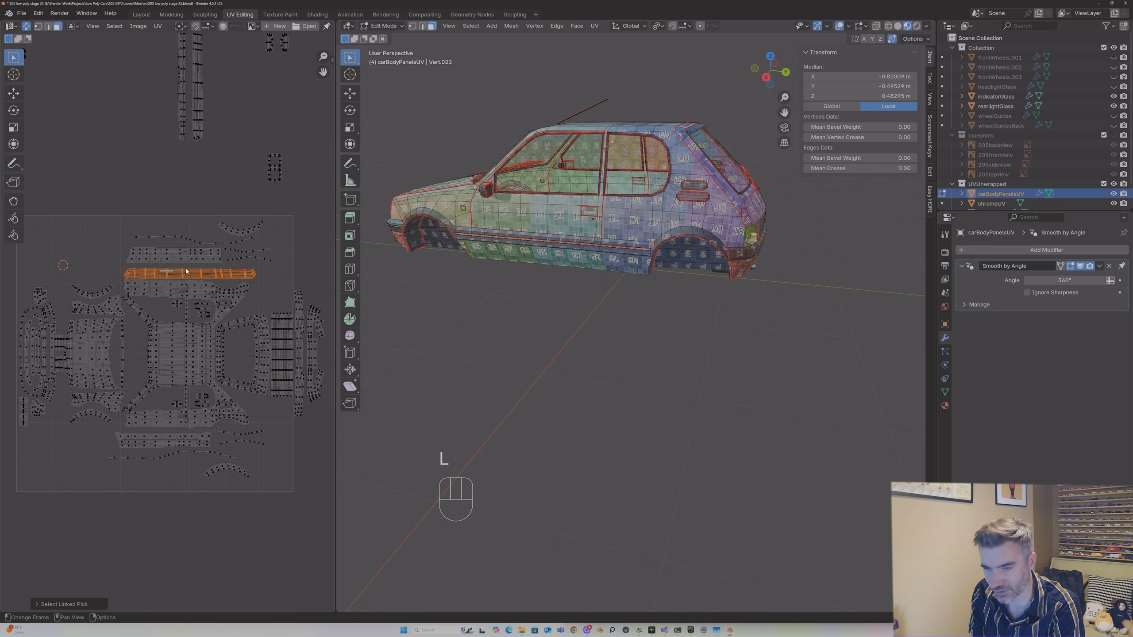
{"action": "key", "text": "s"}
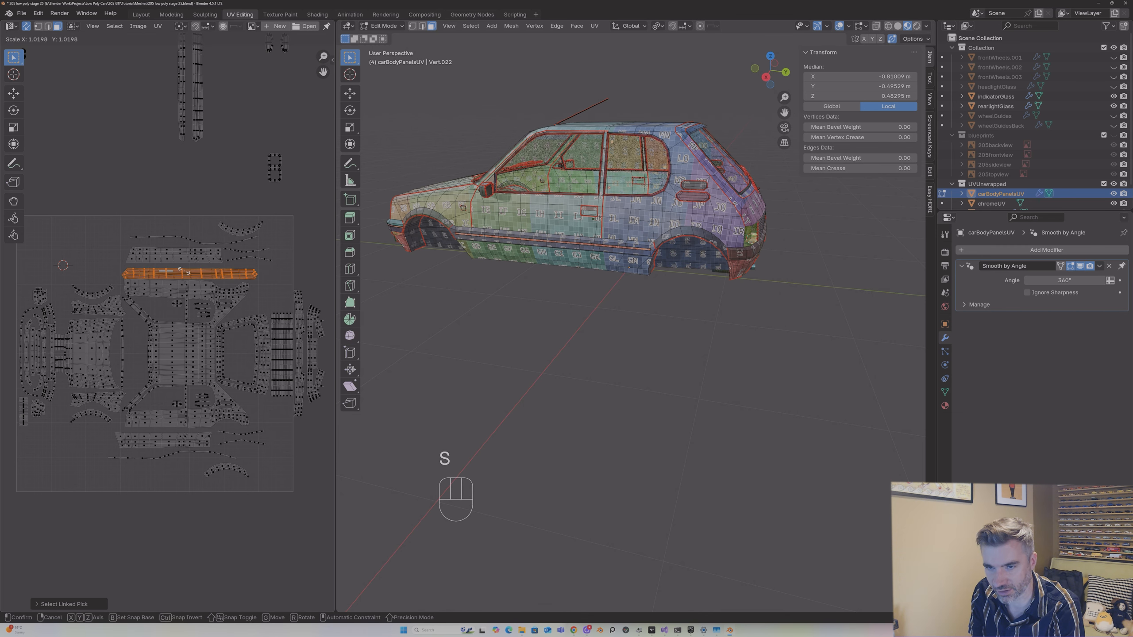
{"action": "left_click", "coordinate": [189, 272]}
{"action": "key", "text": "g"}
{"action": "key", "text": "s"}
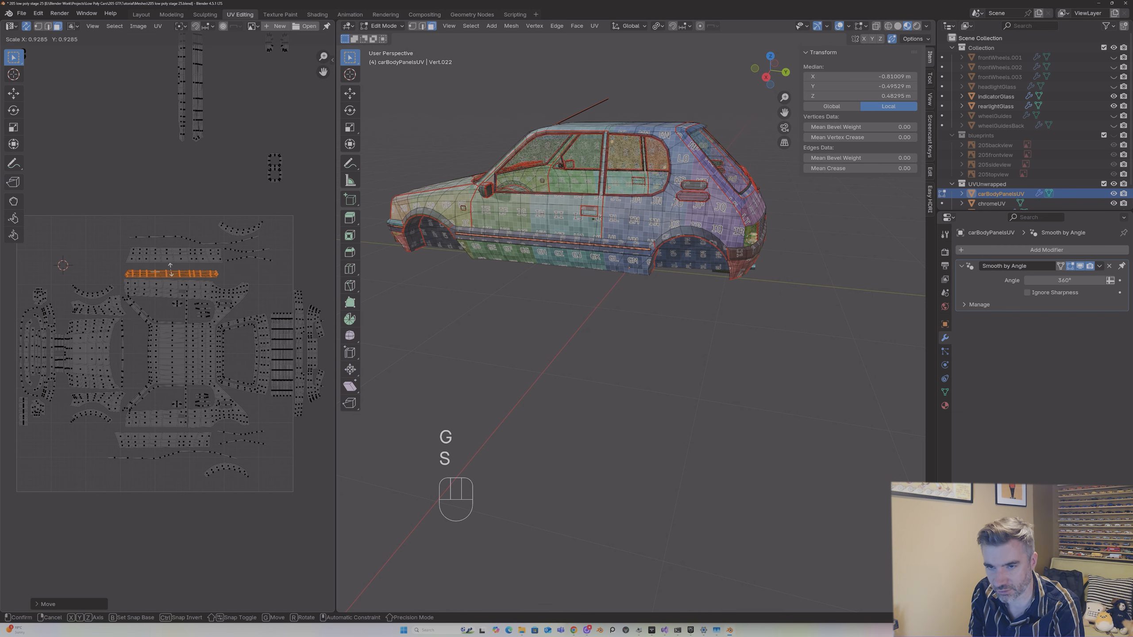
{"action": "key", "text": "g"}
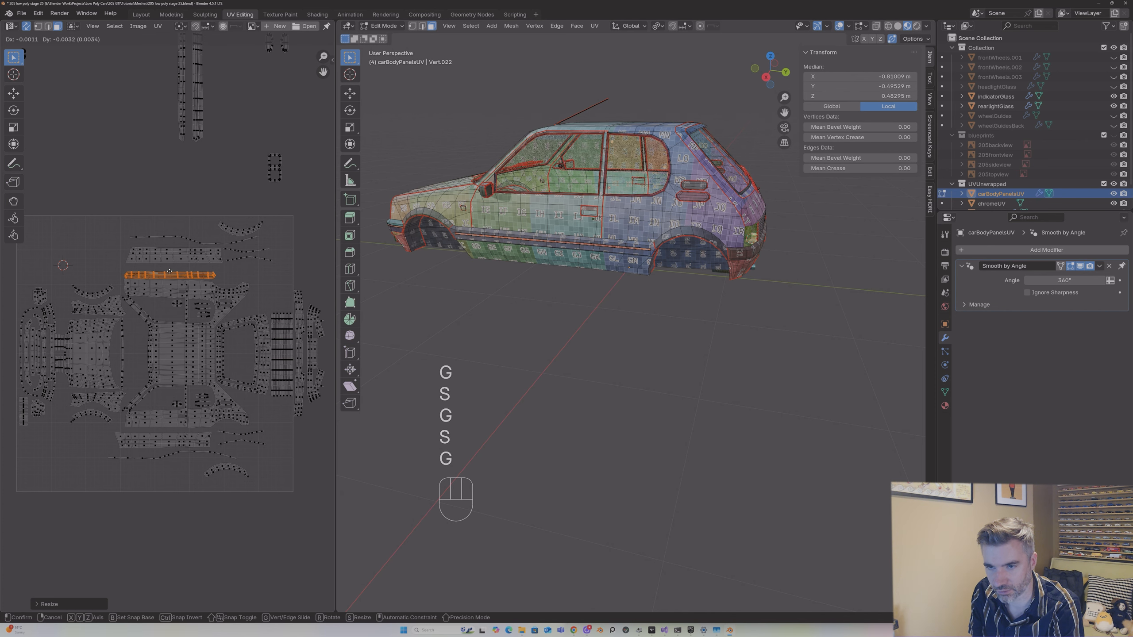
{"action": "left_click", "coordinate": [170, 273]}
Step: Rotate the upper side trim strip island slightly until it is level and nudge it into place above the side panel
{"action": "key", "text": "r"}
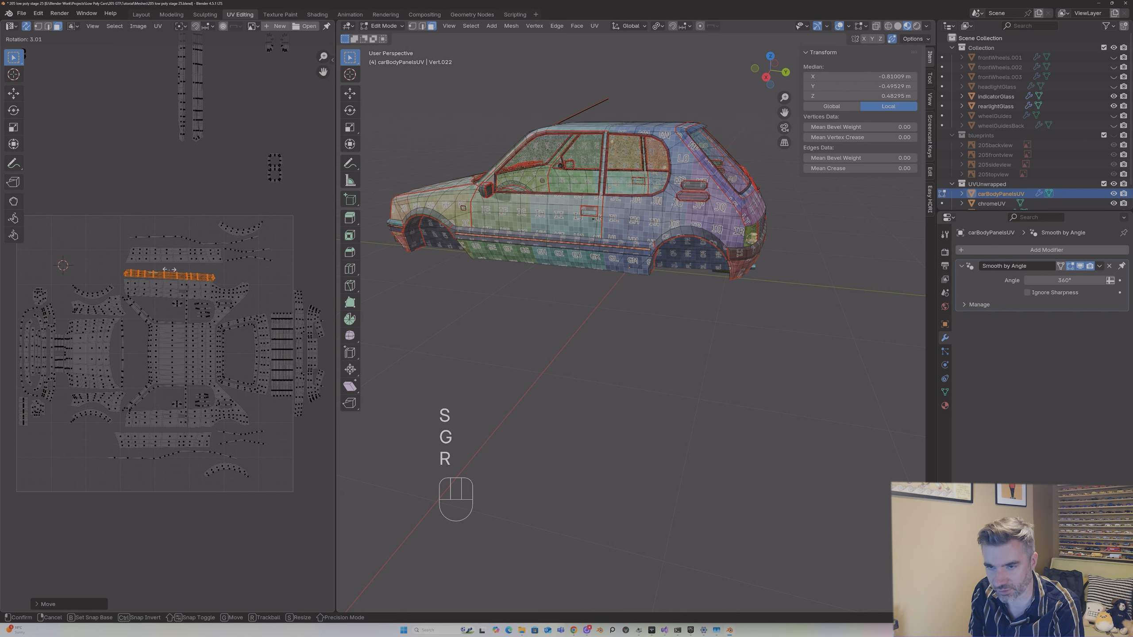
{"action": "key", "text": "shift"}
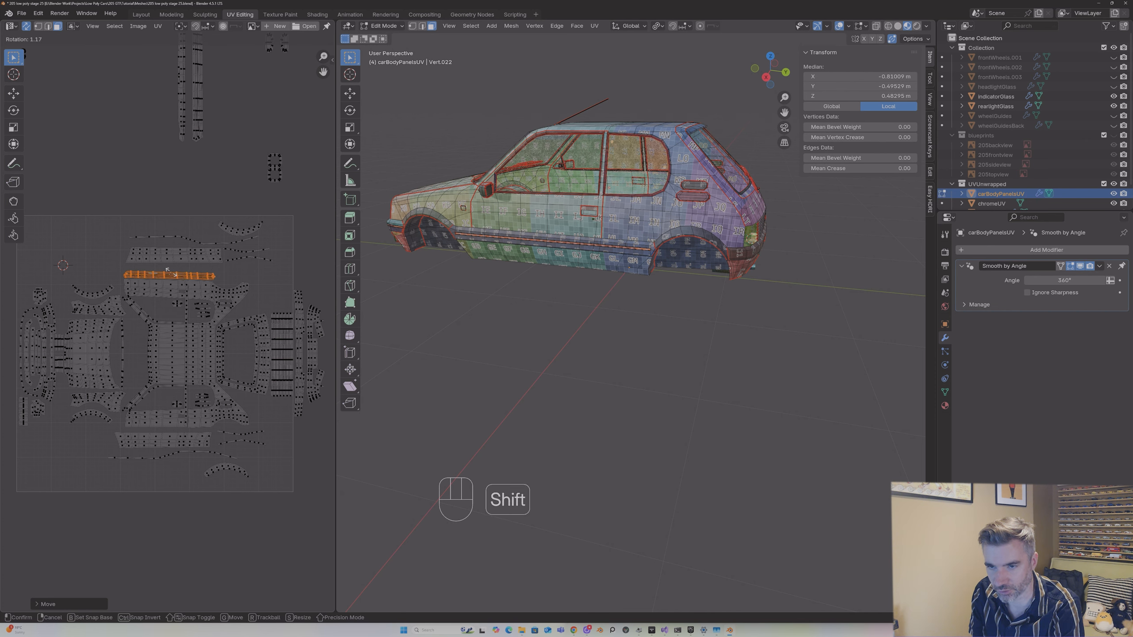
{"action": "left_click", "coordinate": [171, 271]}
{"action": "key", "text": "g"}
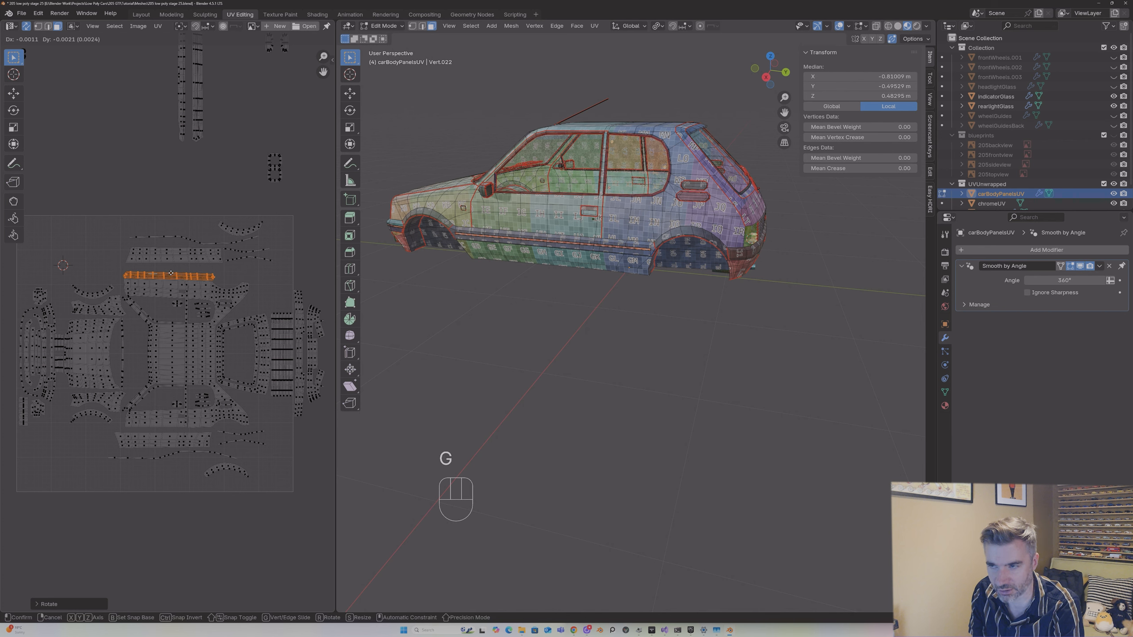
{"action": "left_click", "coordinate": [171, 274]}
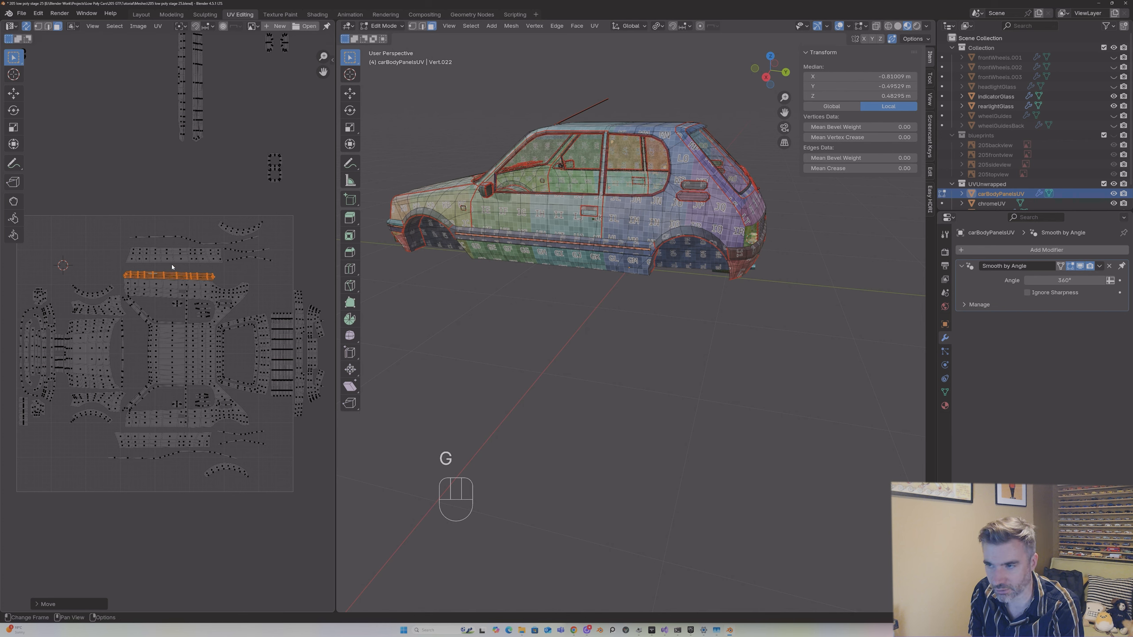
Step: Move the upper sill panel island down against the side trim strip island
{"action": "left_click", "coordinate": [179, 253]}
{"action": "middle_click_drag", "start_coordinate": [625, 223], "coordinate": [460, 226]}
{"action": "key", "text": "l"}
{"action": "key", "text": "g"}
{"action": "left_click", "coordinate": [226, 235]}
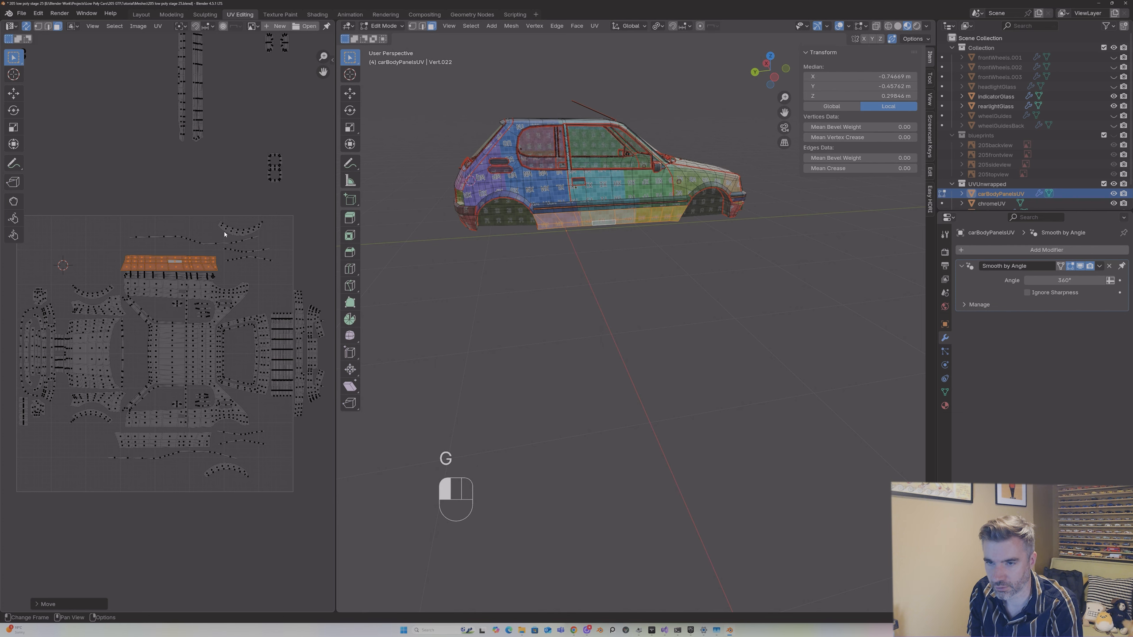
Step: Try rotating the upper side trim strip island 180 degrees and shifting it between the panels, and undo both changes
{"action": "scroll", "coordinate": [589, 190], "scroll_direction": "up", "scroll_amount": 5}
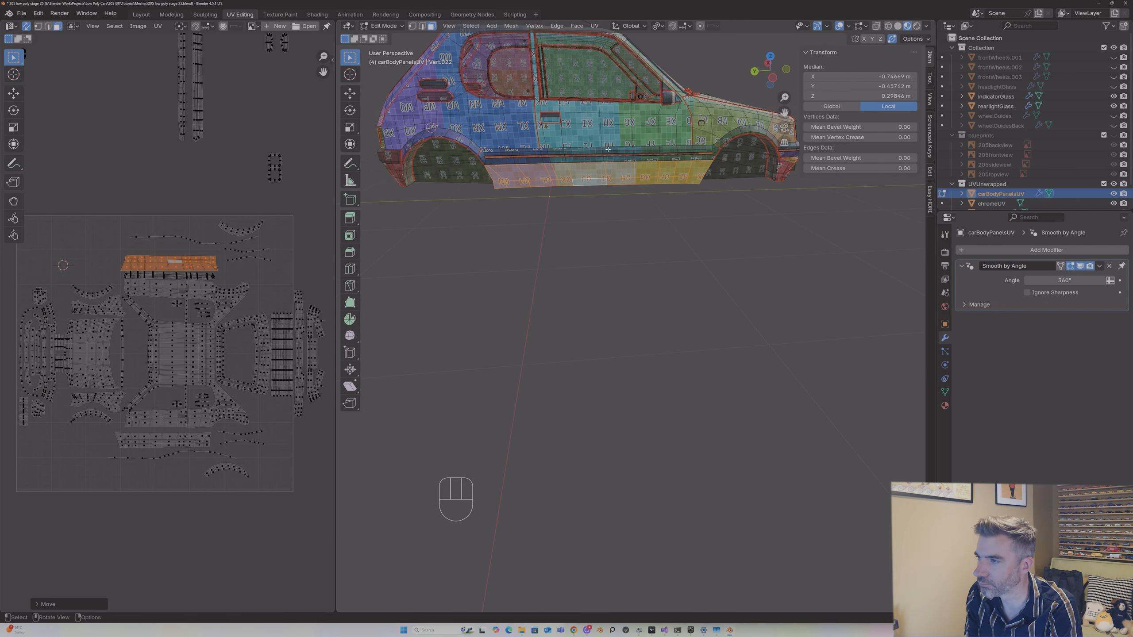
{"action": "left_click", "coordinate": [208, 276]}
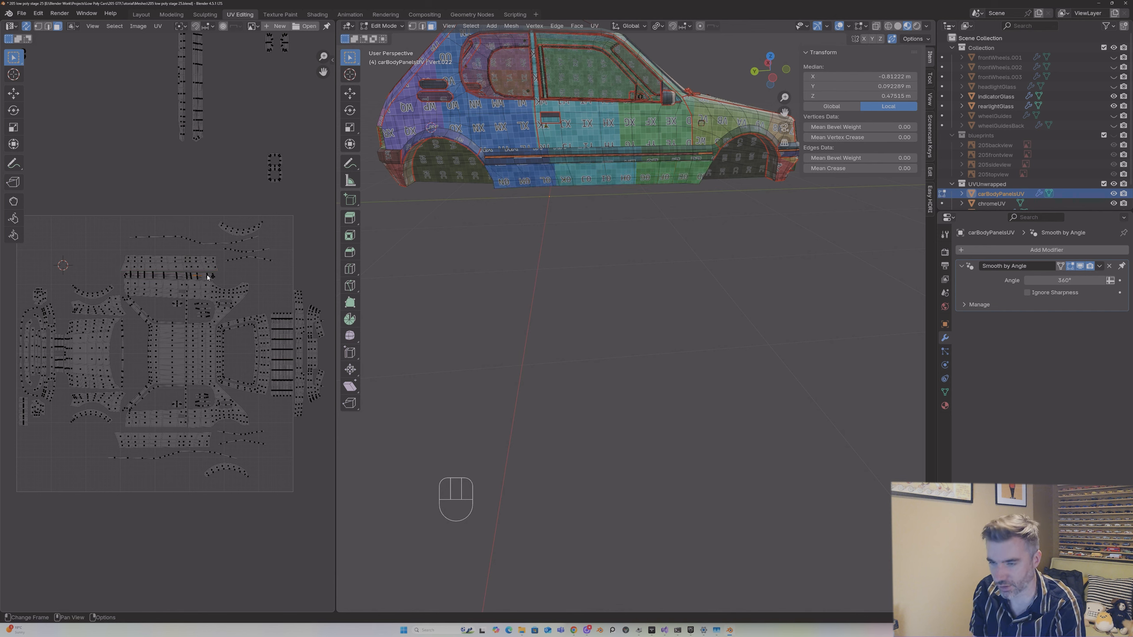
{"action": "key", "text": "l"}
{"action": "key", "text": "r"}
{"action": "key", "text": "1"}
{"action": "key", "text": "8"}
{"action": "key", "text": "0"}
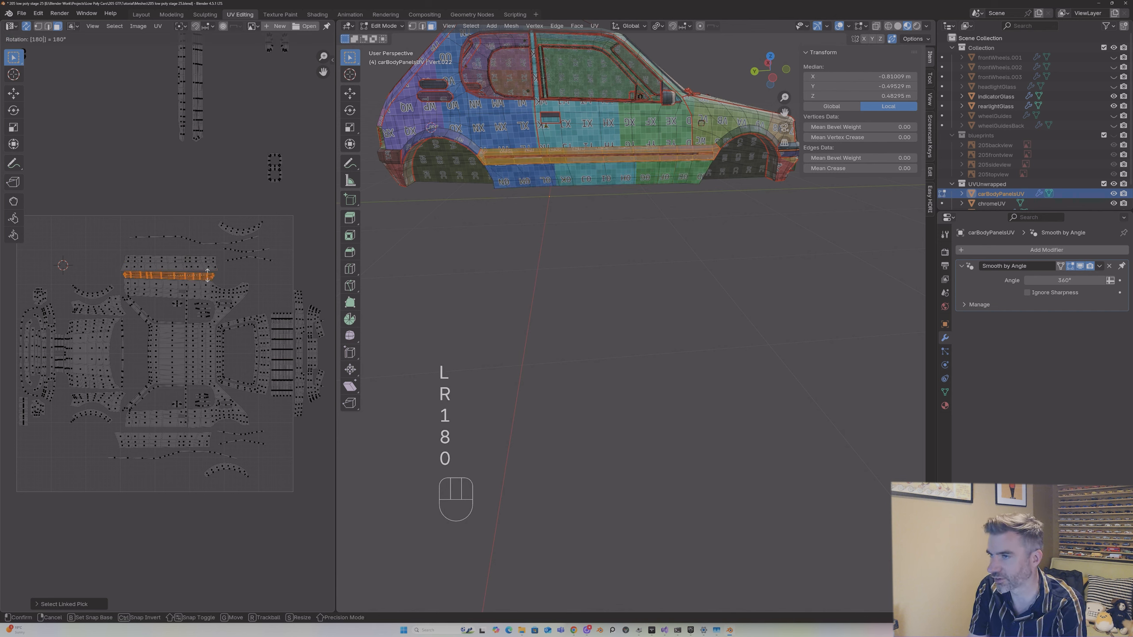
{"action": "key", "text": "Return"}
{"action": "key", "text": "g"}
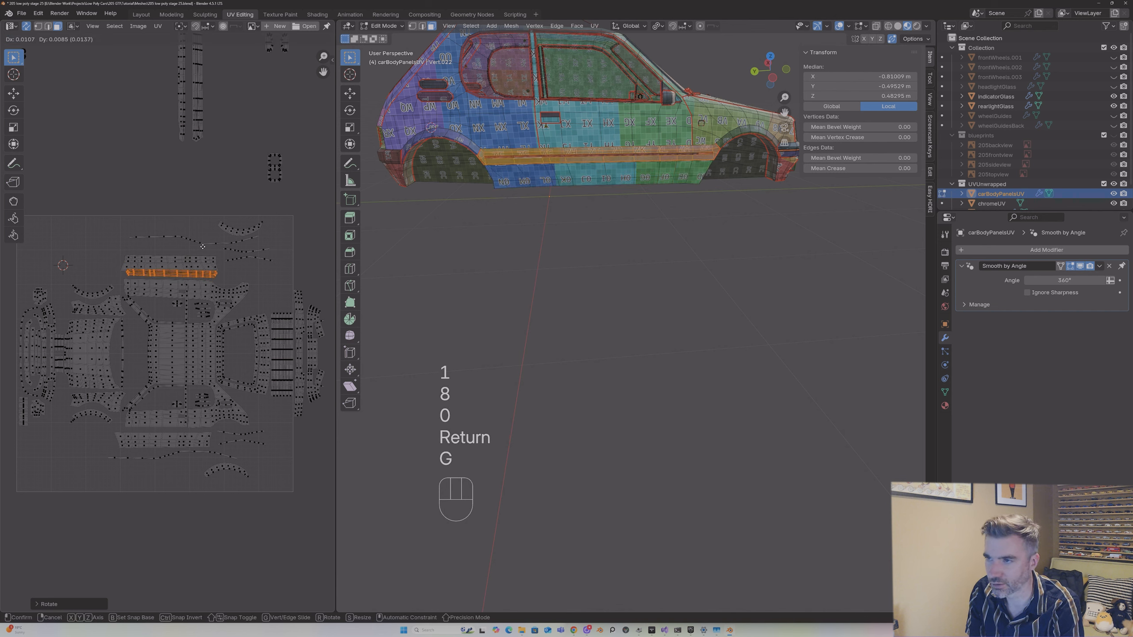
{"action": "left_click", "coordinate": [202, 246]}
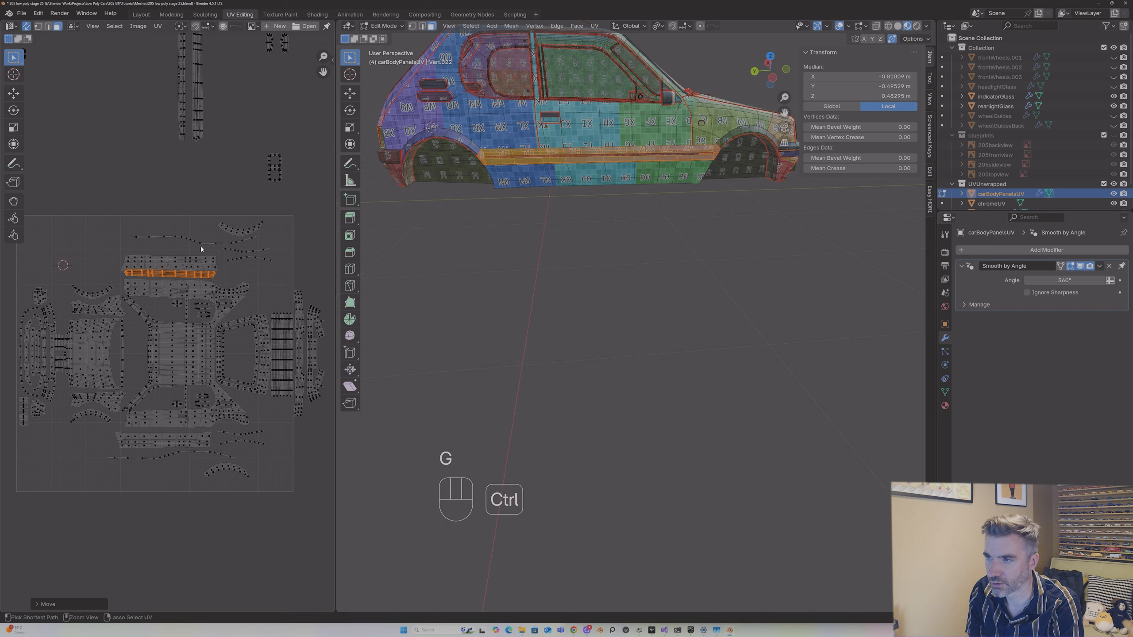
{"action": "key", "text": "ctrl+z"}
{"action": "key", "text": "ctrl+z"}
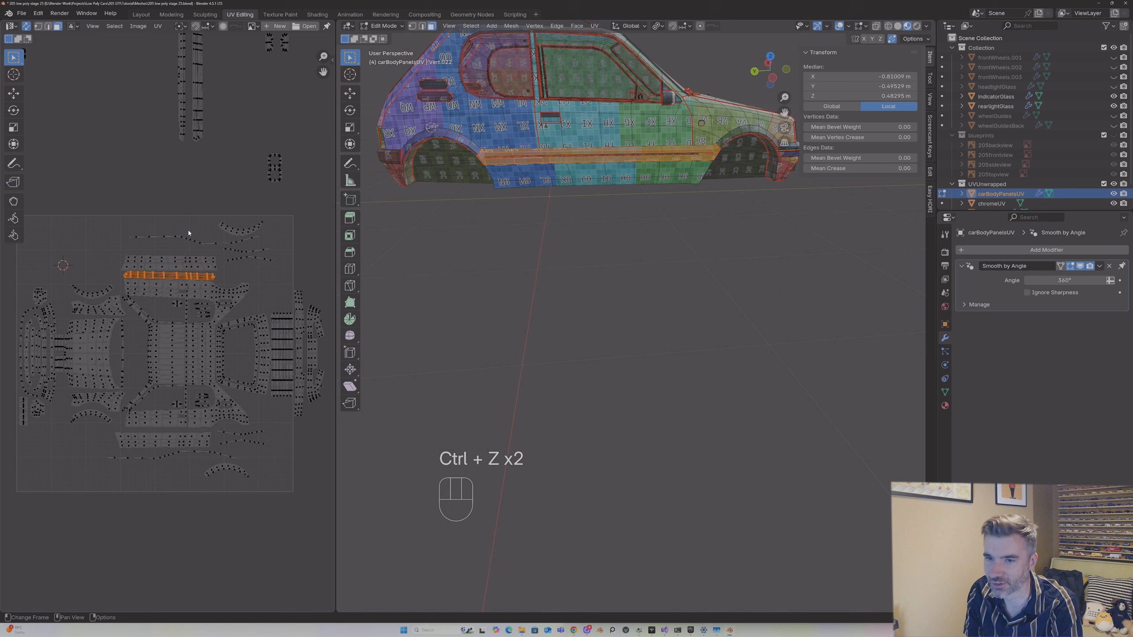
Step: Nudge the upper side trim strip island slightly between the sill panel and the side panel
{"action": "key", "text": "g"}
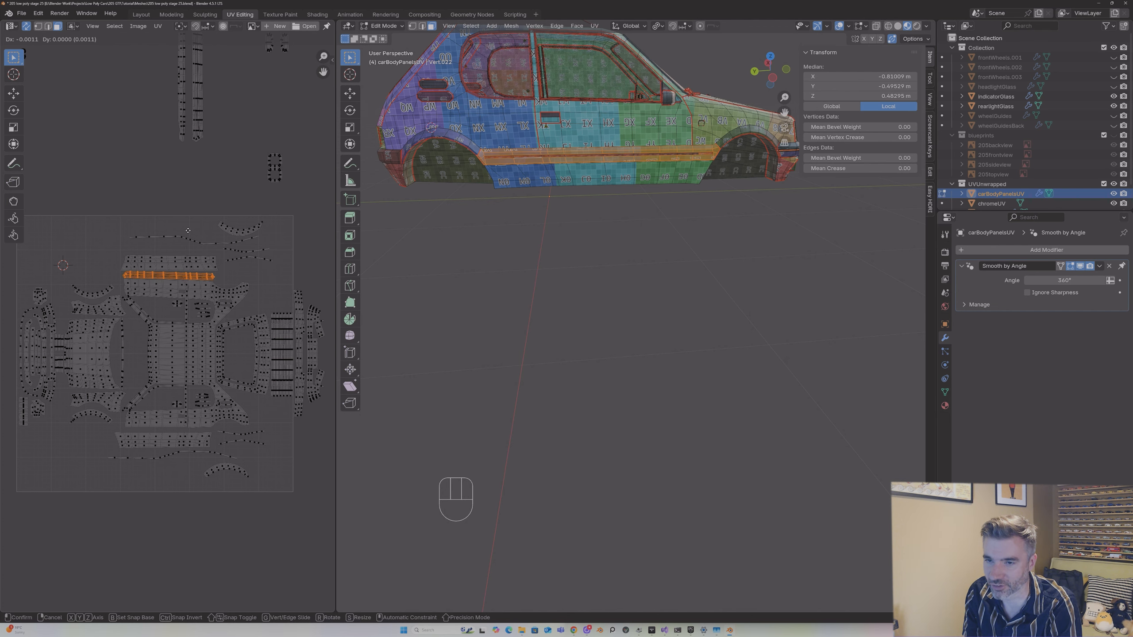
{"action": "left_click", "coordinate": [188, 230]}
{"action": "middle_click_drag", "start_coordinate": [629, 122], "coordinate": [603, 127]}
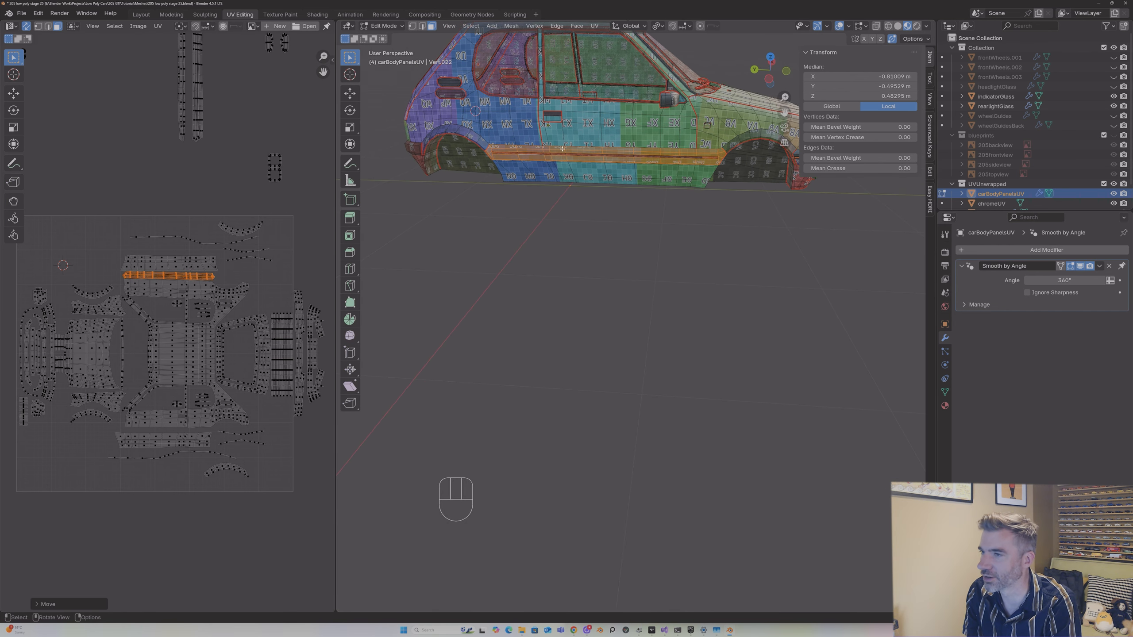
{"action": "left_click", "coordinate": [189, 259]}
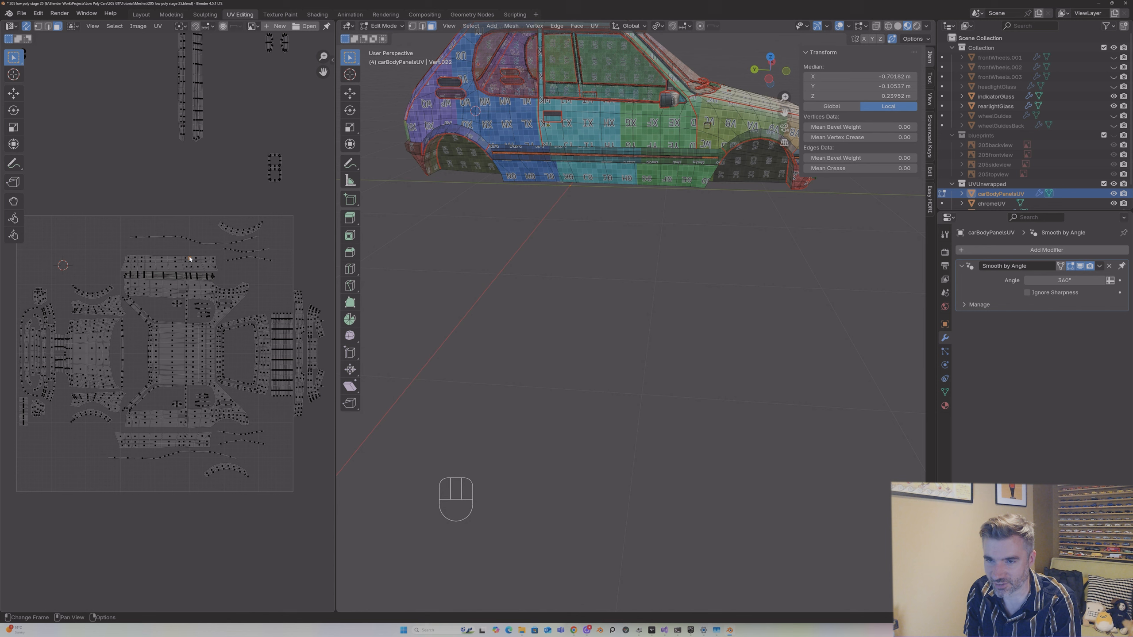
{"action": "right_click", "coordinate": [198, 258]}
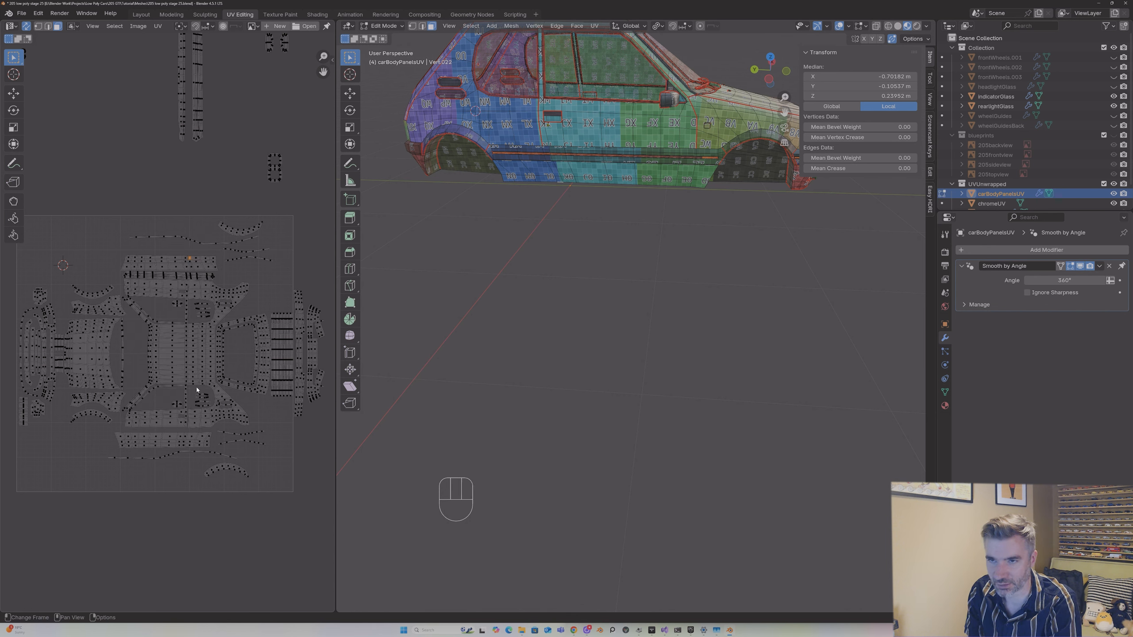
Step: Move the opposite side's trim strip island from the vertical group to below the UV tile and rotate it 90 degrees
{"action": "scroll", "coordinate": [196, 386], "scroll_direction": "down", "scroll_amount": 1}
{"action": "left_click", "coordinate": [189, 132]}
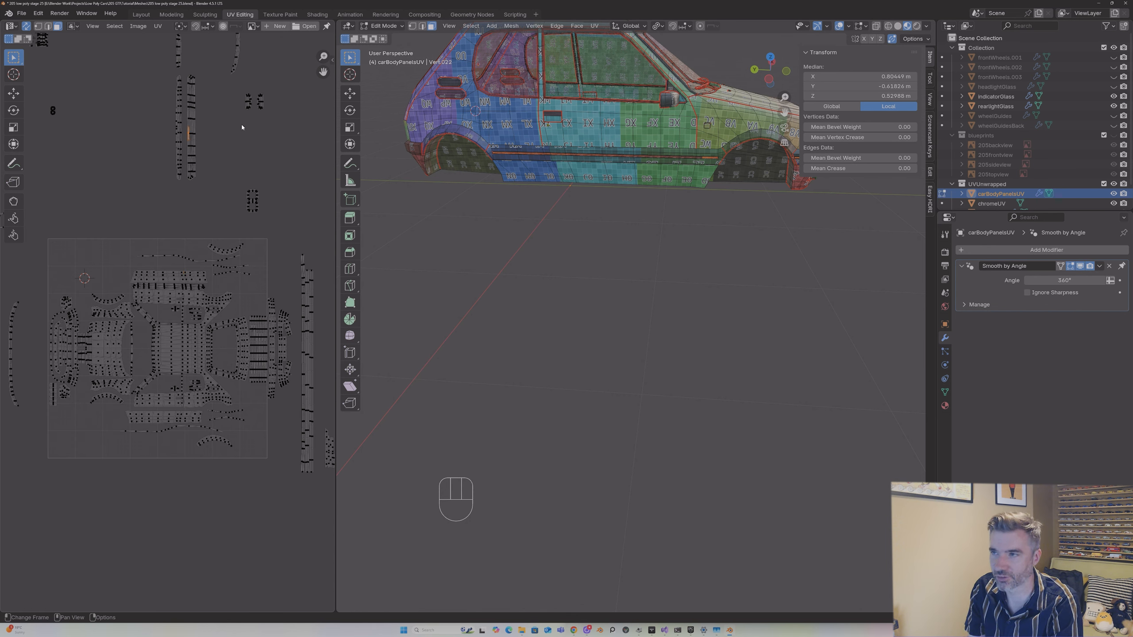
{"action": "key", "text": "l"}
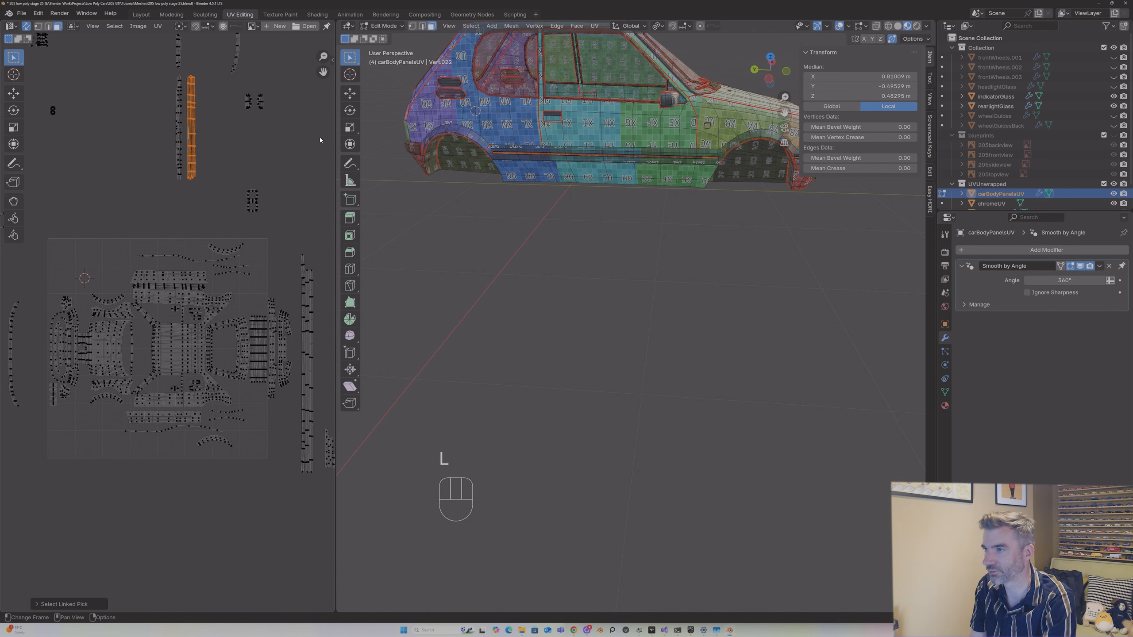
{"action": "middle_click_drag", "start_coordinate": [576, 139], "coordinate": [412, 151]}
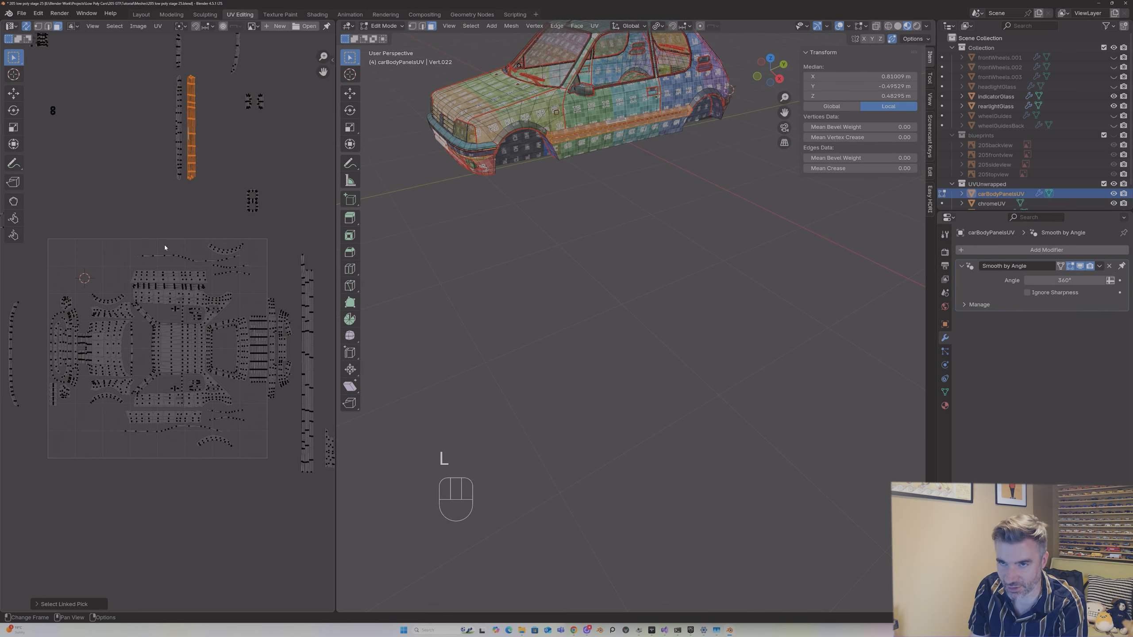
{"action": "key", "text": "g"}
{"action": "left_click", "coordinate": [140, 66]}
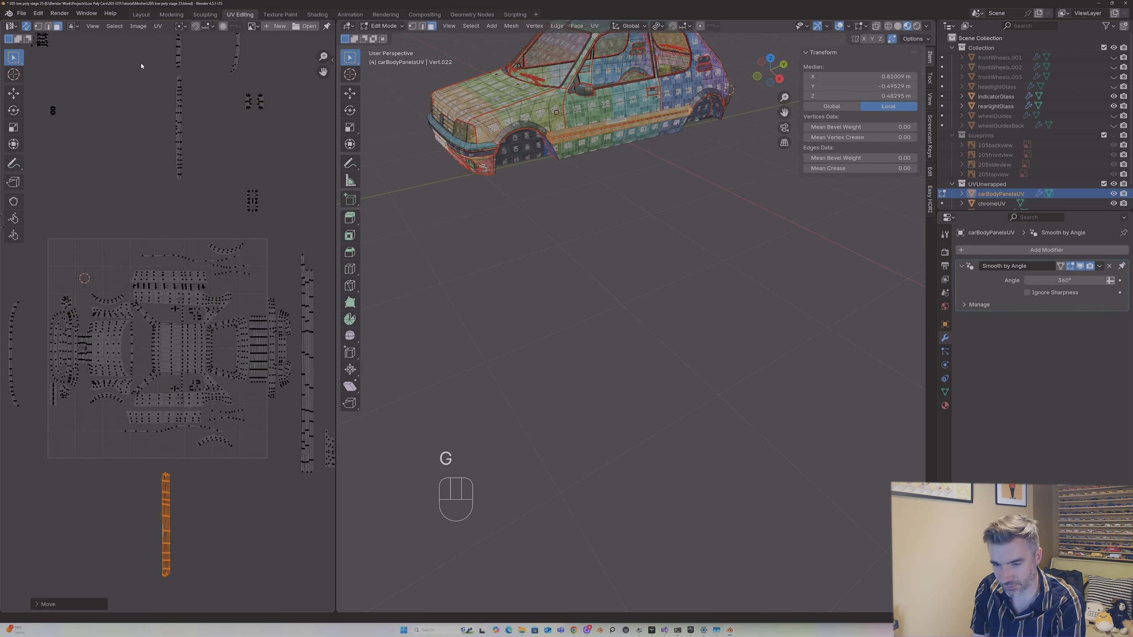
{"action": "type", "text": "r90"}
{"action": "key", "text": "Return"}
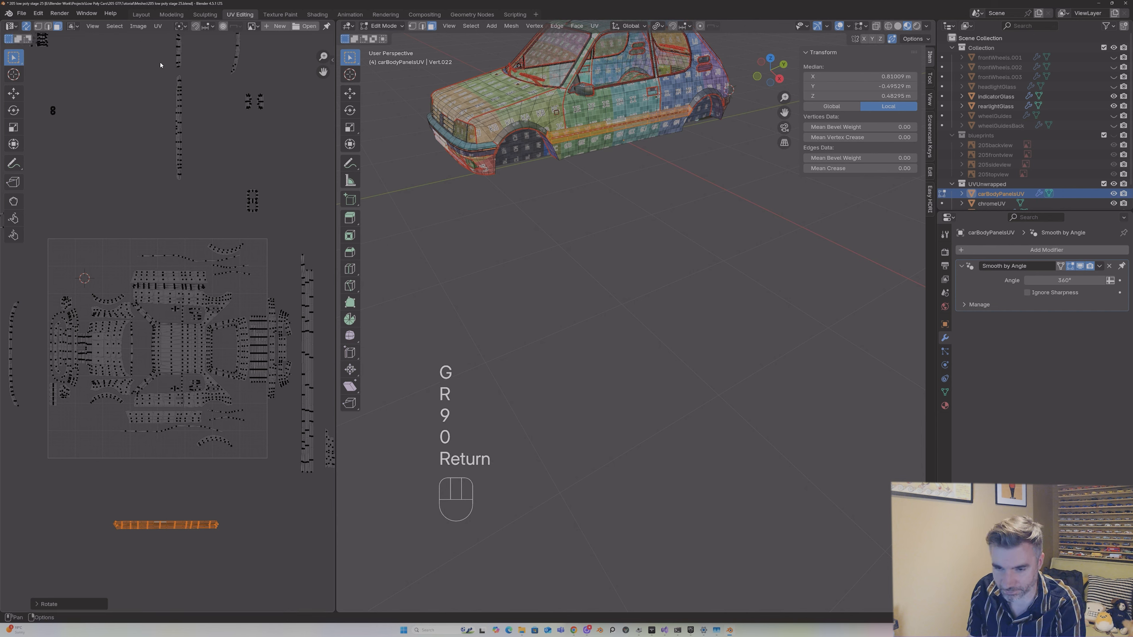
Step: Move the lower sill panel island together with its thin strips and wheel arch island down, clearing space beneath the lower side panel
{"action": "key", "text": "l"}
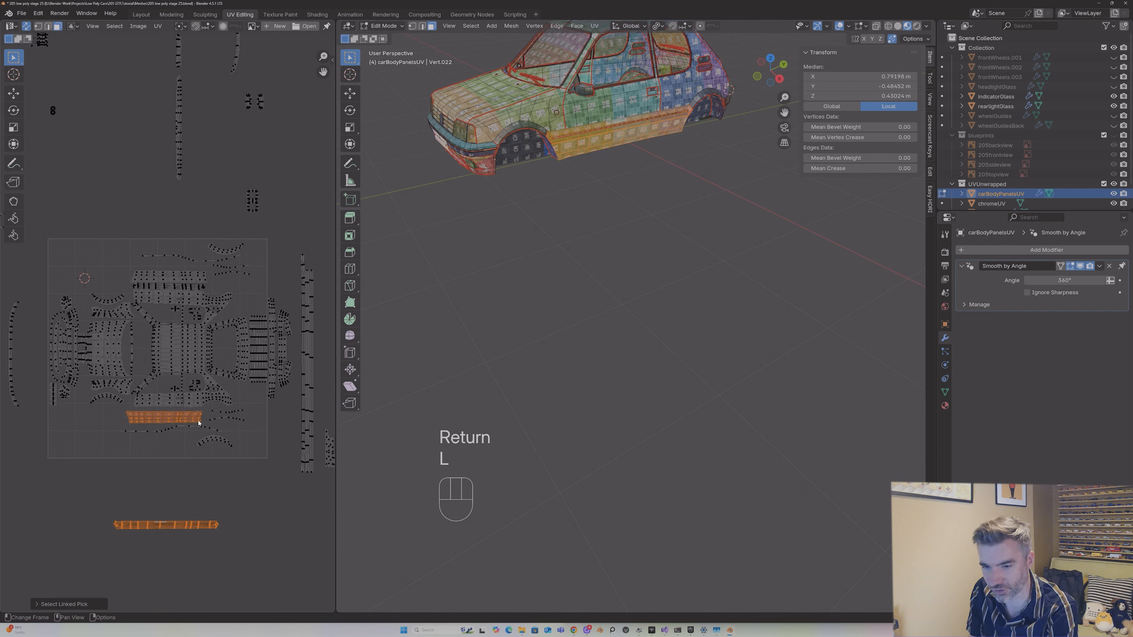
{"action": "key", "text": "l"}
{"action": "key", "text": "l"}
{"action": "key", "text": "l"}
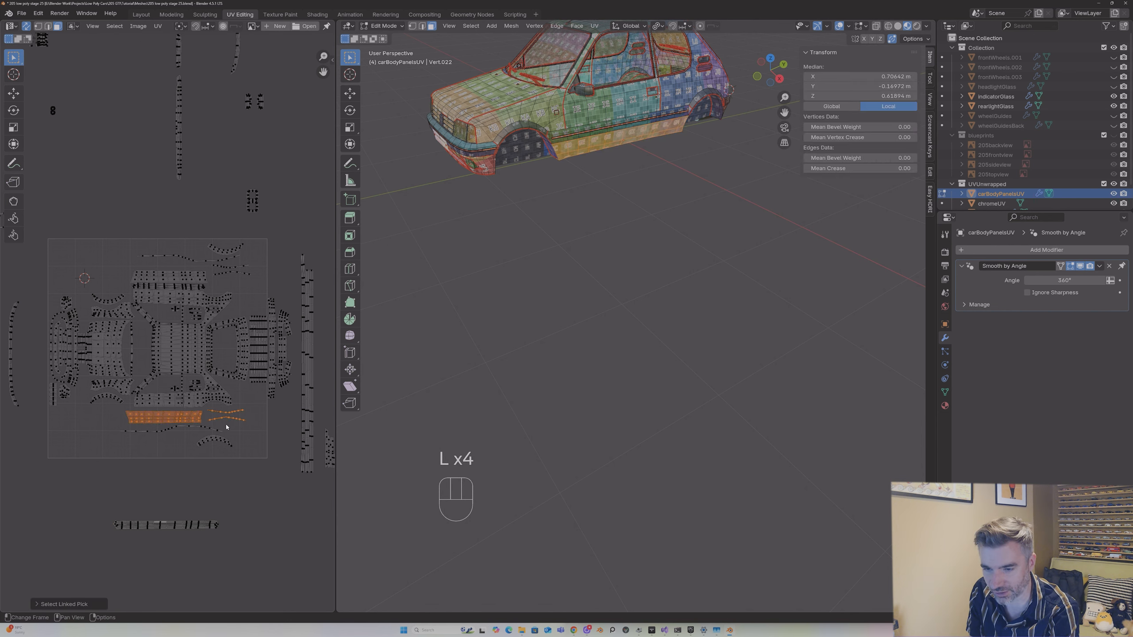
{"action": "key", "text": "l"}
{"action": "key", "text": "l"}
{"action": "key", "text": "g"}
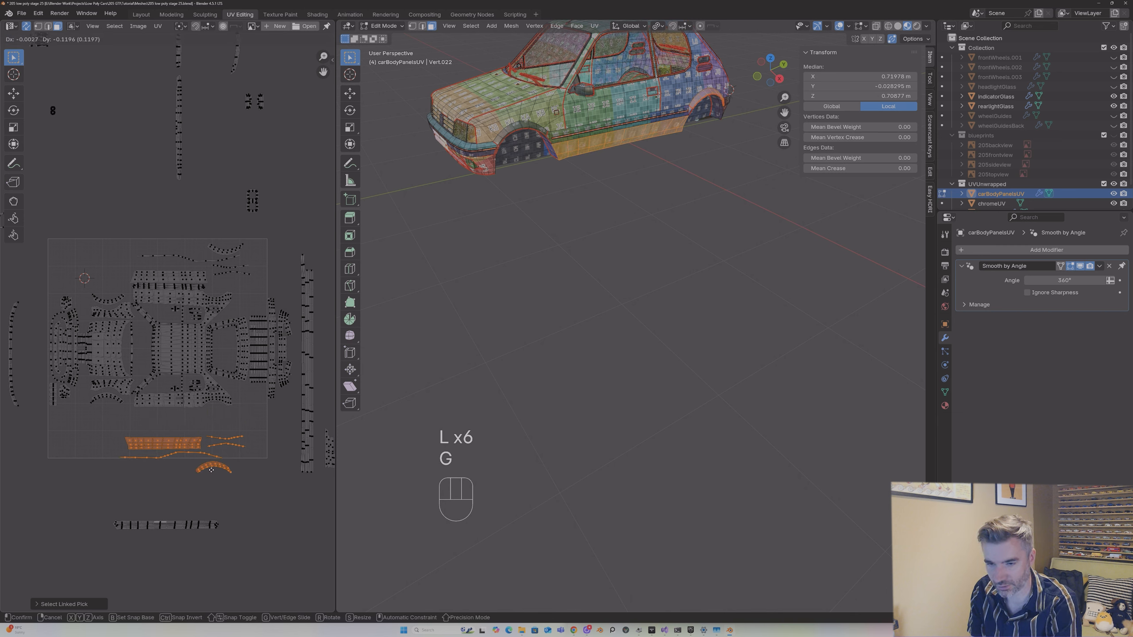
{"action": "left_click", "coordinate": [213, 476]}
Step: Move the horizontal trim strip island up beneath the lower side panel and scale it down to roughly the panel's length
{"action": "left_click", "coordinate": [174, 525]}
{"action": "key", "text": "l"}
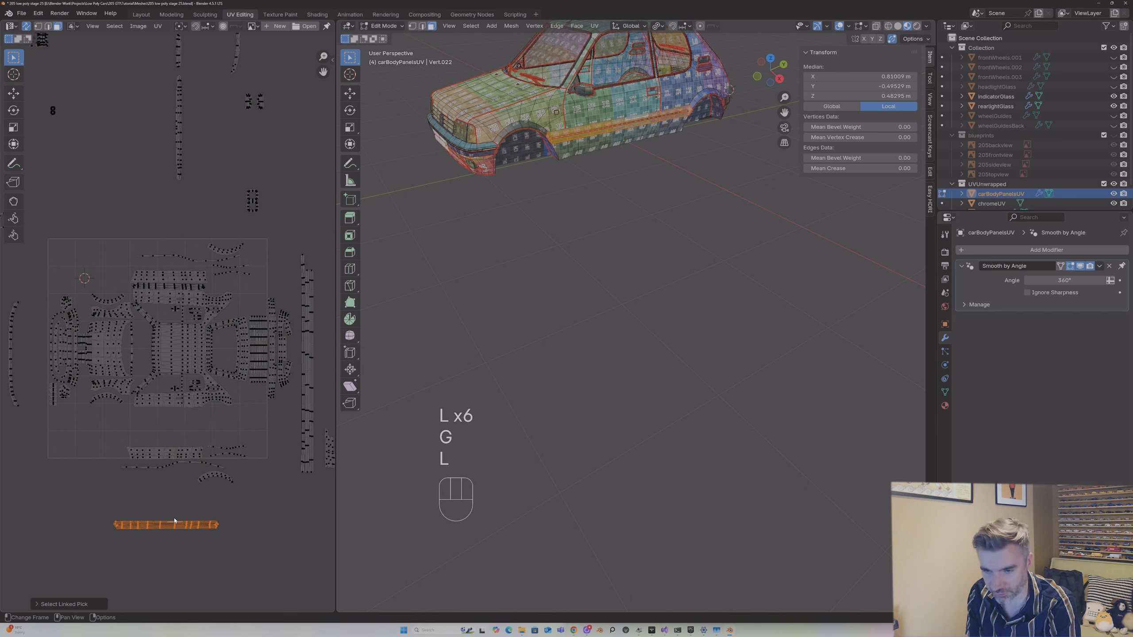
{"action": "key", "text": "g"}
{"action": "left_click", "coordinate": [176, 409]}
{"action": "key", "text": "s"}
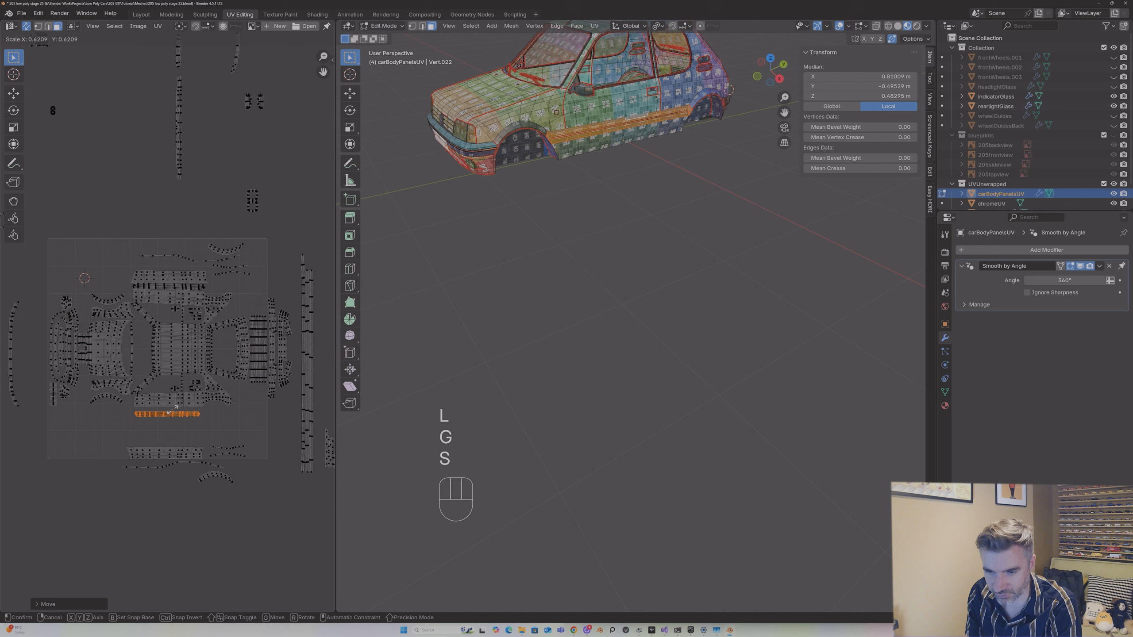
{"action": "left_click", "coordinate": [176, 410]}
Step: Fine-tune the lower trim strip island's scale and position so it sits against the lower side panel
{"action": "key", "text": "g"}
{"action": "left_click", "coordinate": [176, 411]}
{"action": "key", "text": "s"}
{"action": "left_click", "coordinate": [175, 408]}
{"action": "key", "text": "g"}
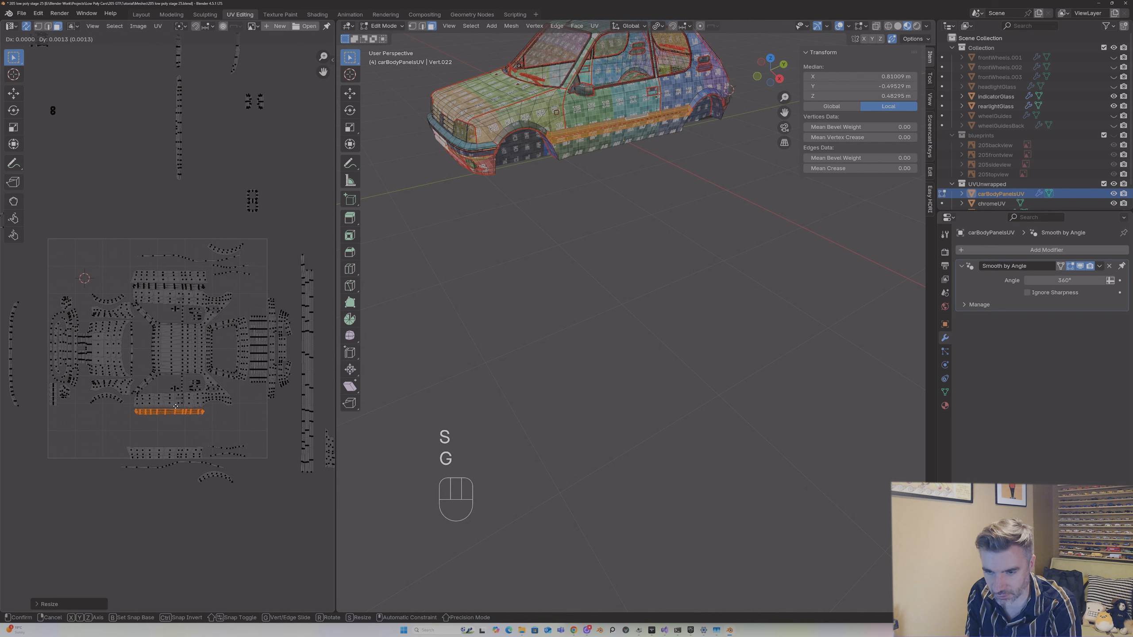
{"action": "left_click", "coordinate": [178, 409]}
{"action": "middle_click_drag", "start_coordinate": [651, 90], "coordinate": [727, 87]}
{"action": "key", "text": "g"}
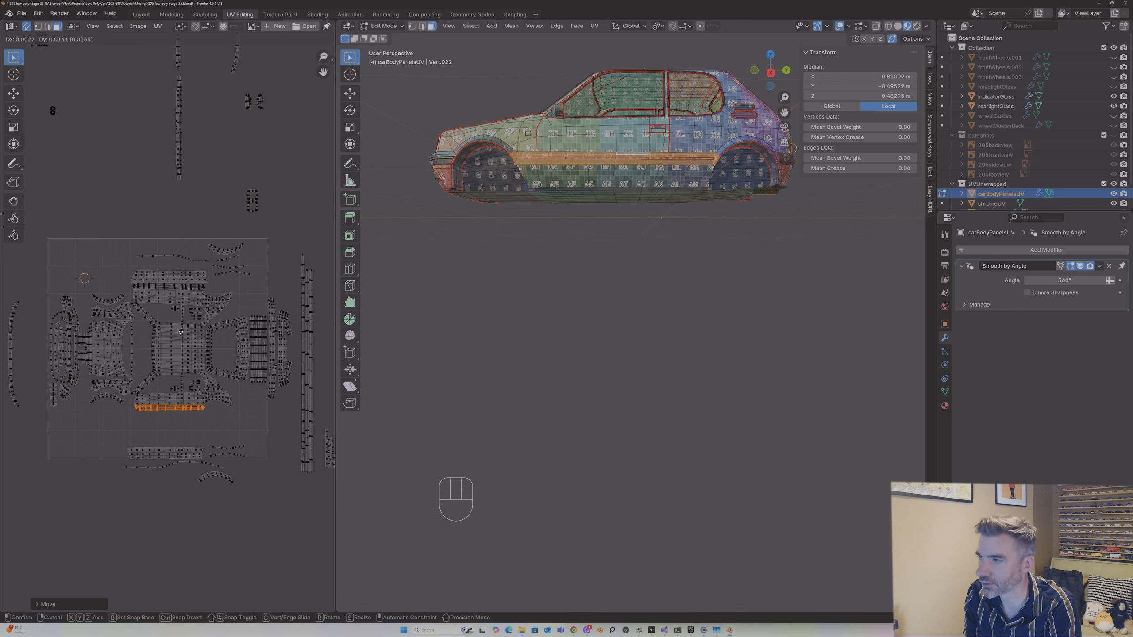
{"action": "left_click", "coordinate": [179, 334]}
Step: Move the lower sill panel, thin strips and wheel arch islands back up under the trim strip and scale them down slightly
{"action": "left_click", "coordinate": [159, 450]}
{"action": "left_click_drag", "start_coordinate": [117, 440], "coordinate": [254, 525]}
{"action": "key", "text": "g"}
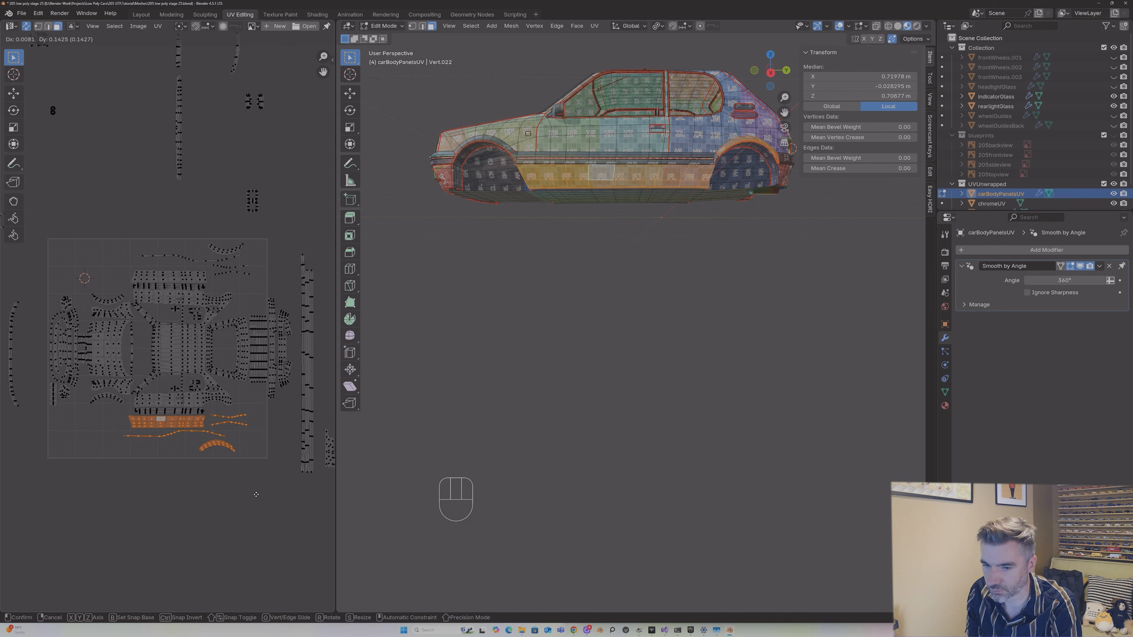
{"action": "left_click", "coordinate": [254, 494]}
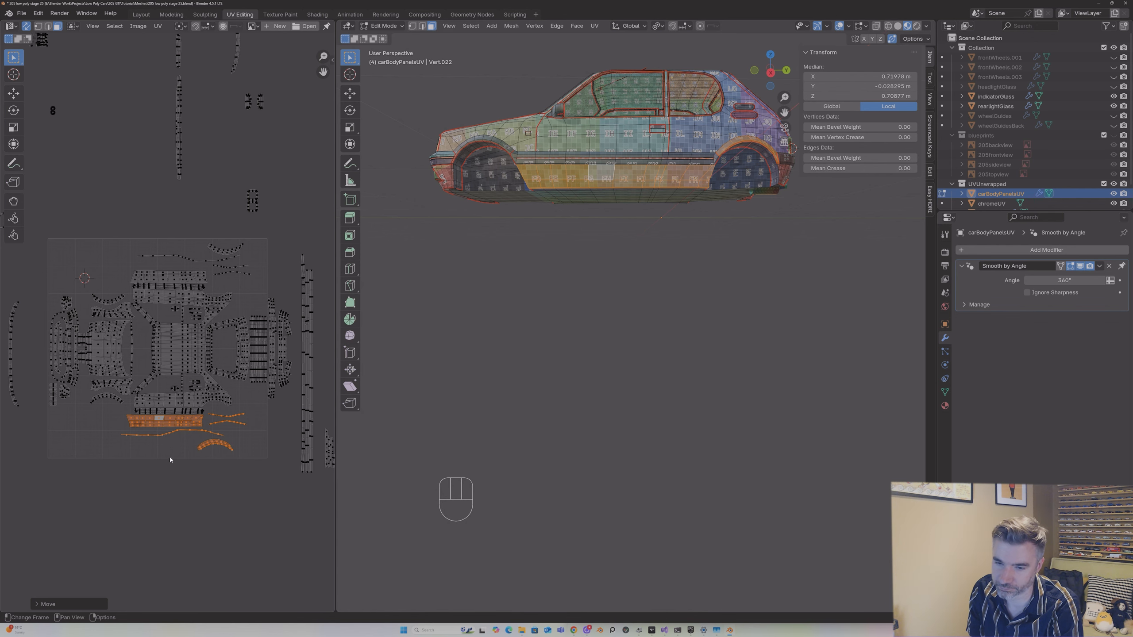
{"action": "key", "text": "s"}
{"action": "key", "text": "g"}
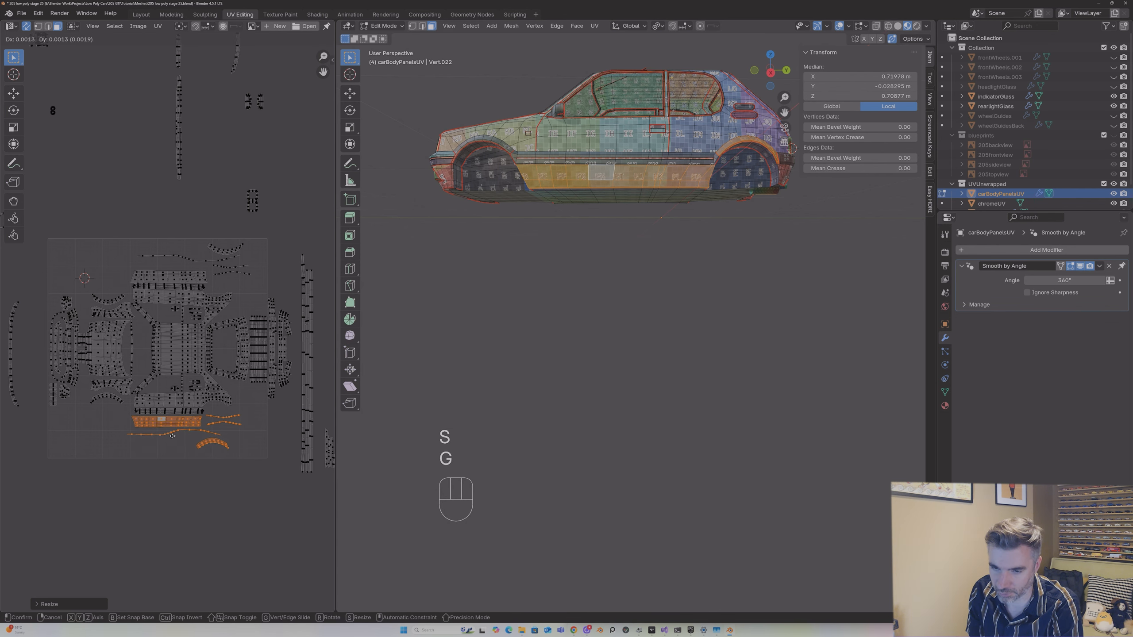
{"action": "left_click", "coordinate": [173, 435]}
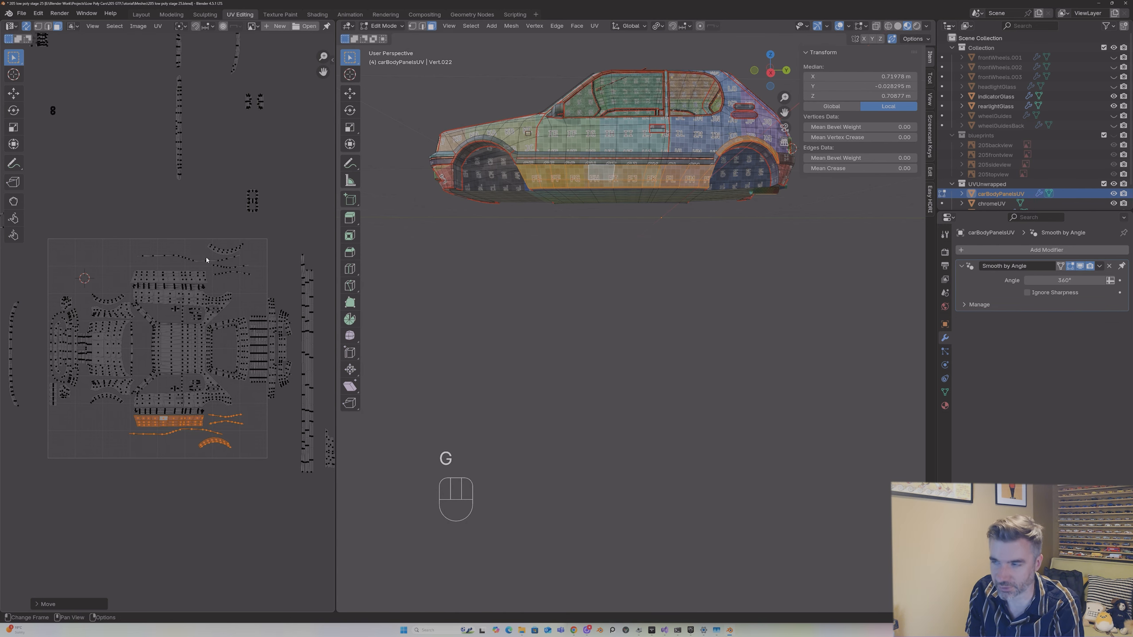
{"action": "middle_click_drag", "start_coordinate": [513, 178], "coordinate": [568, 169]}
{"action": "key", "text": "Tab"}
{"action": "key", "text": "Tab"}
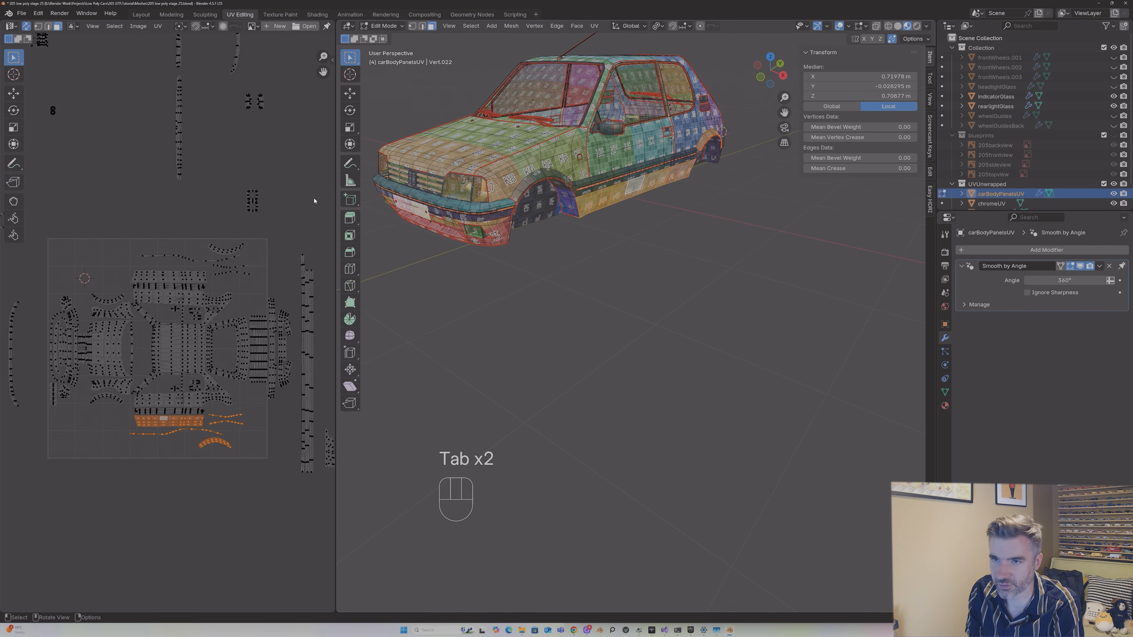
Step: Move the front bumper trim strip island from the vertical group to between the curved bumper strip and the tile's left edge
{"action": "scroll", "coordinate": [213, 172], "scroll_direction": "down", "scroll_amount": 2}
{"action": "middle_click_drag", "start_coordinate": [213, 172], "coordinate": [280, 219]}
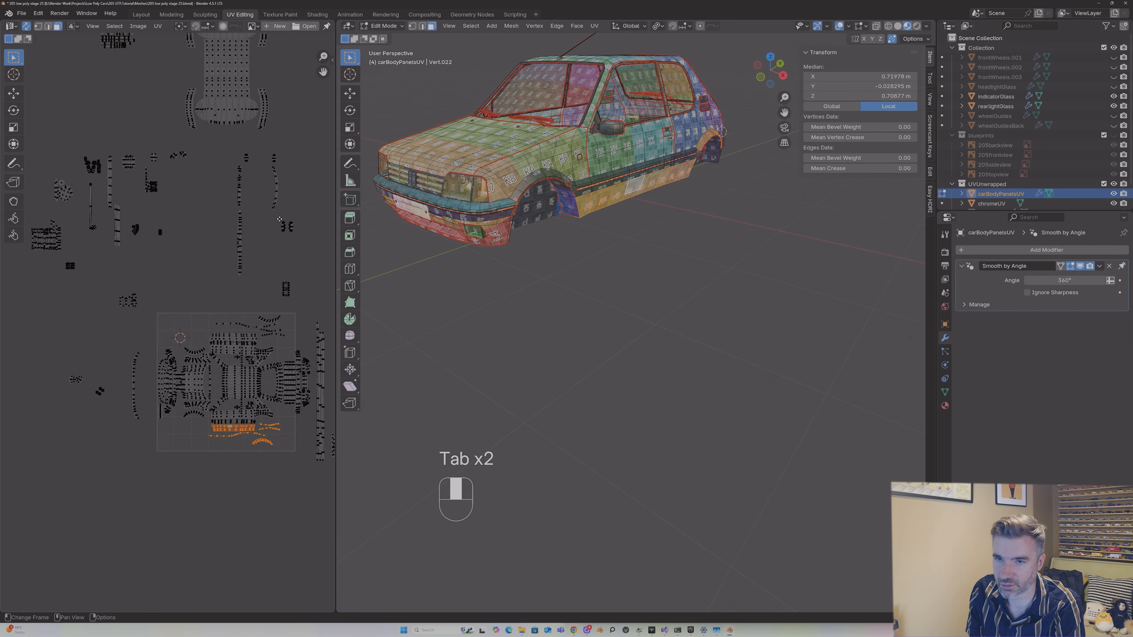
{"action": "left_click", "coordinate": [239, 245]}
{"action": "key", "text": "l"}
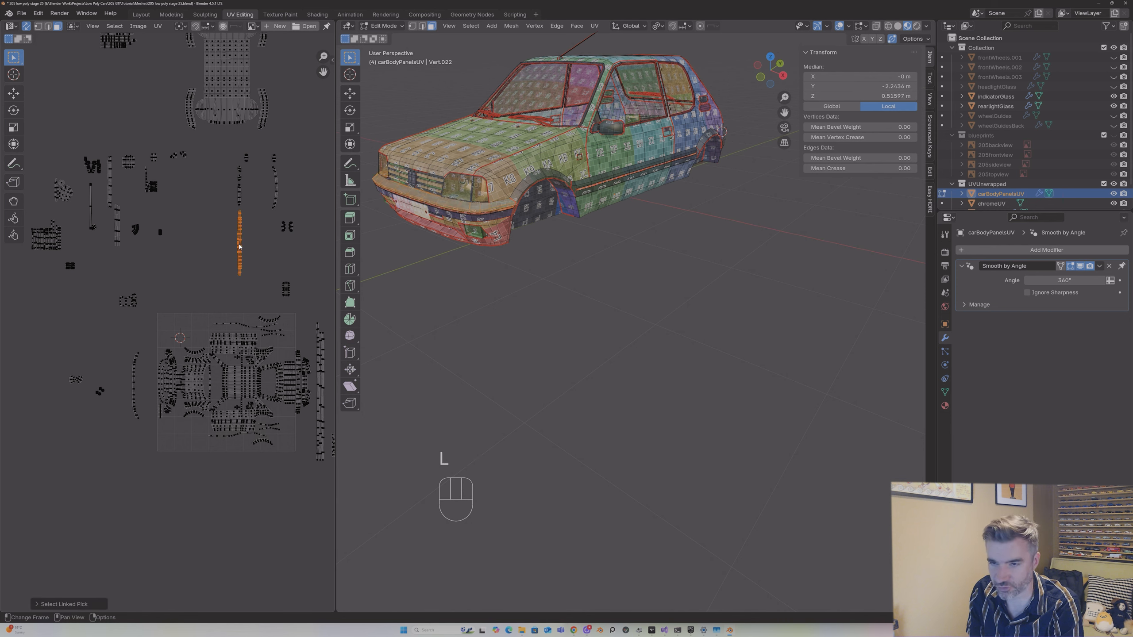
{"action": "key", "text": "g"}
{"action": "left_click", "coordinate": [148, 383]}
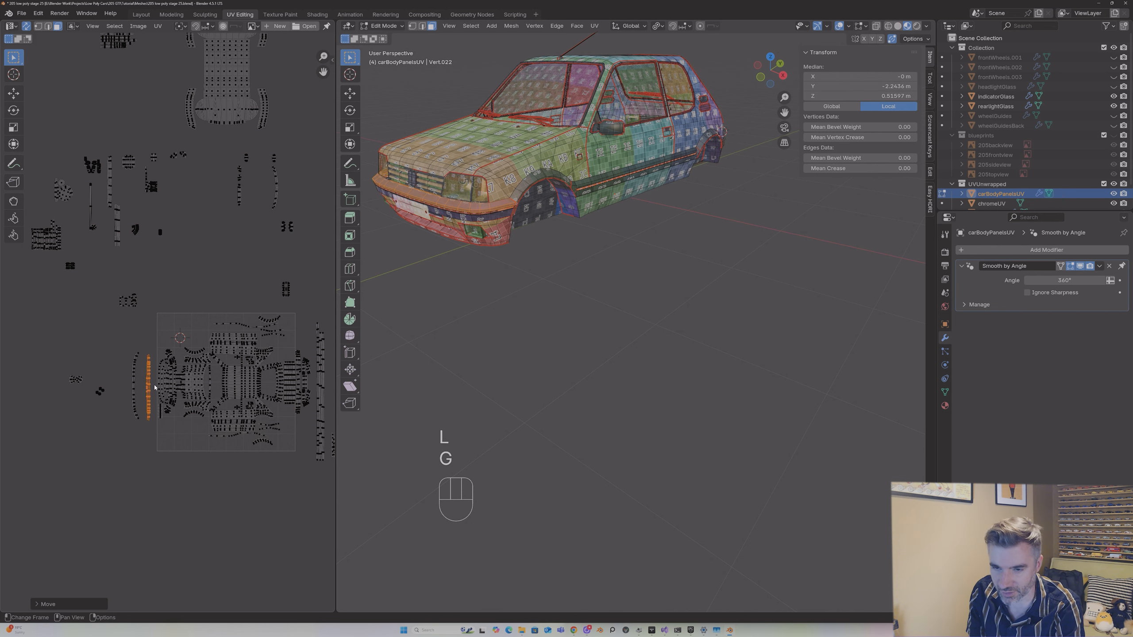
Step: Move the lower front bumper panel islands out of the UV tile to the far side of the curved bumper strip
{"action": "scroll", "coordinate": [154, 381], "scroll_direction": "up", "scroll_amount": 4}
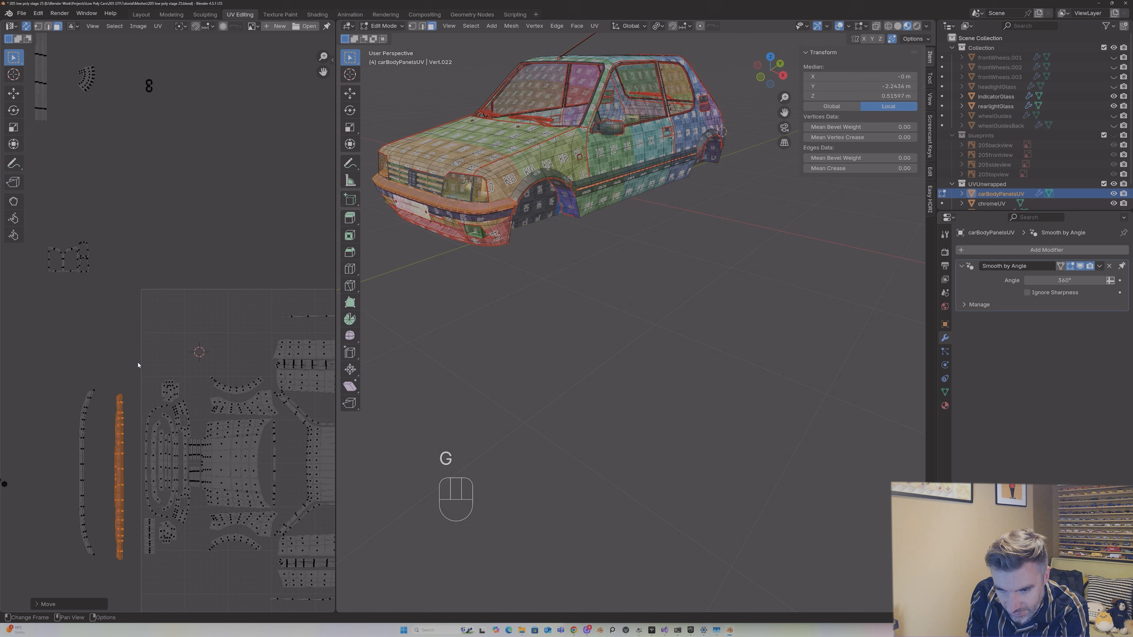
{"action": "left_click_drag", "start_coordinate": [137, 365], "coordinate": [187, 566]}
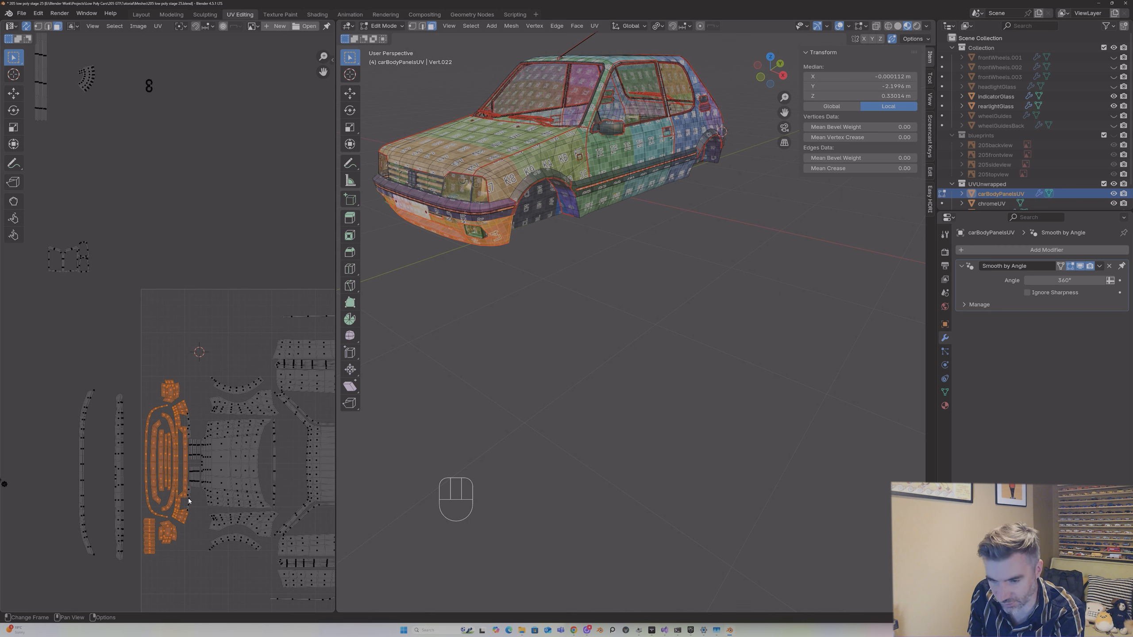
{"action": "key", "text": "l"}
{"action": "key", "text": "g"}
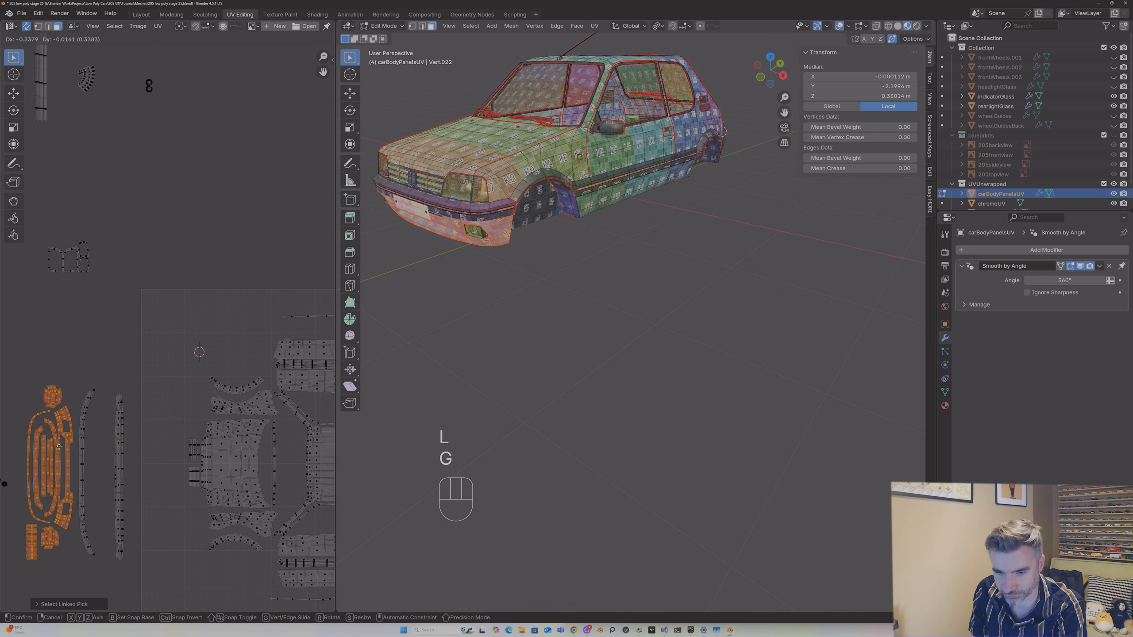
{"action": "left_click", "coordinate": [62, 450]}
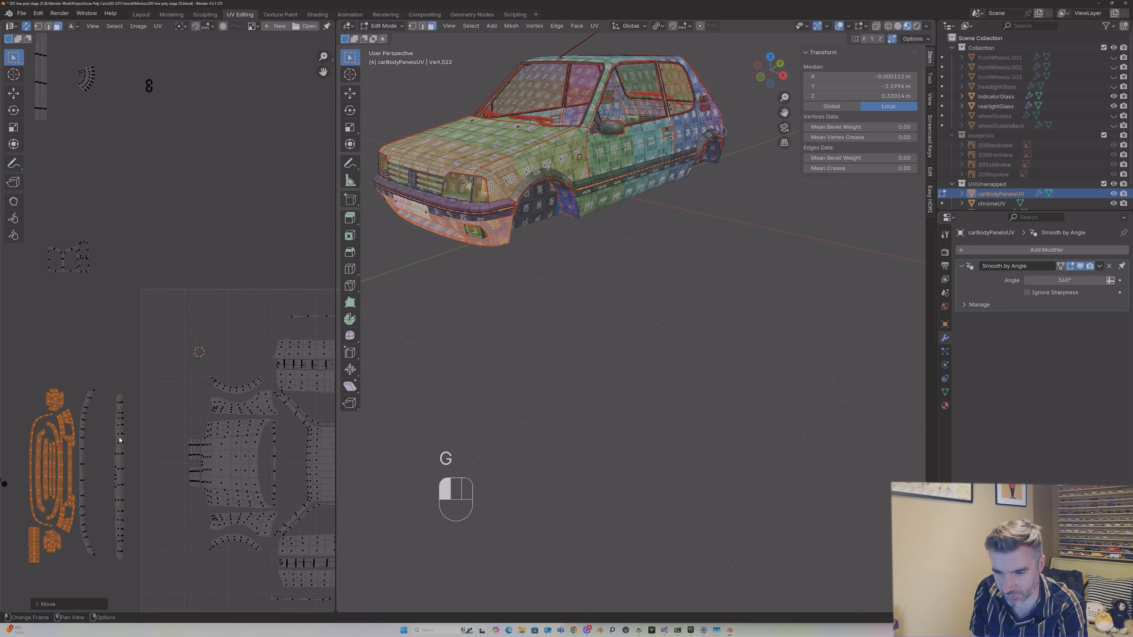
Step: Move the straight front bumper trim strip island into the UV tile, just ahead of the grille and bonnet islands
{"action": "left_click", "coordinate": [120, 440]}
{"action": "key", "text": "l"}
{"action": "key", "text": "g"}
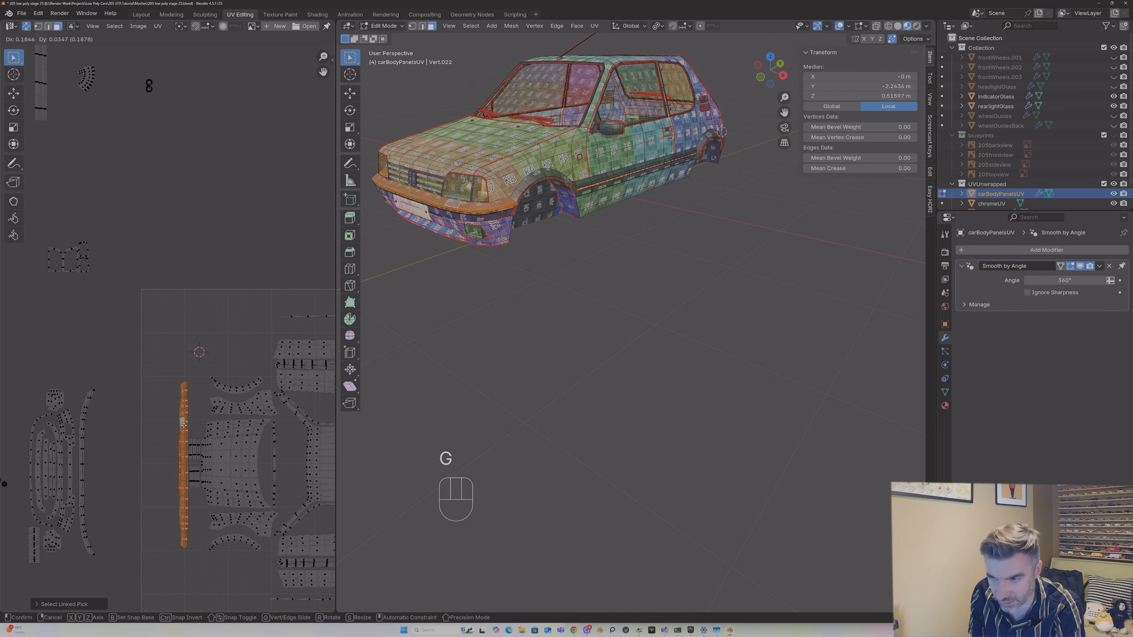
{"action": "left_click", "coordinate": [184, 428]}
{"action": "middle_click_drag", "start_coordinate": [473, 210], "coordinate": [506, 202]}
{"action": "key", "text": "g"}
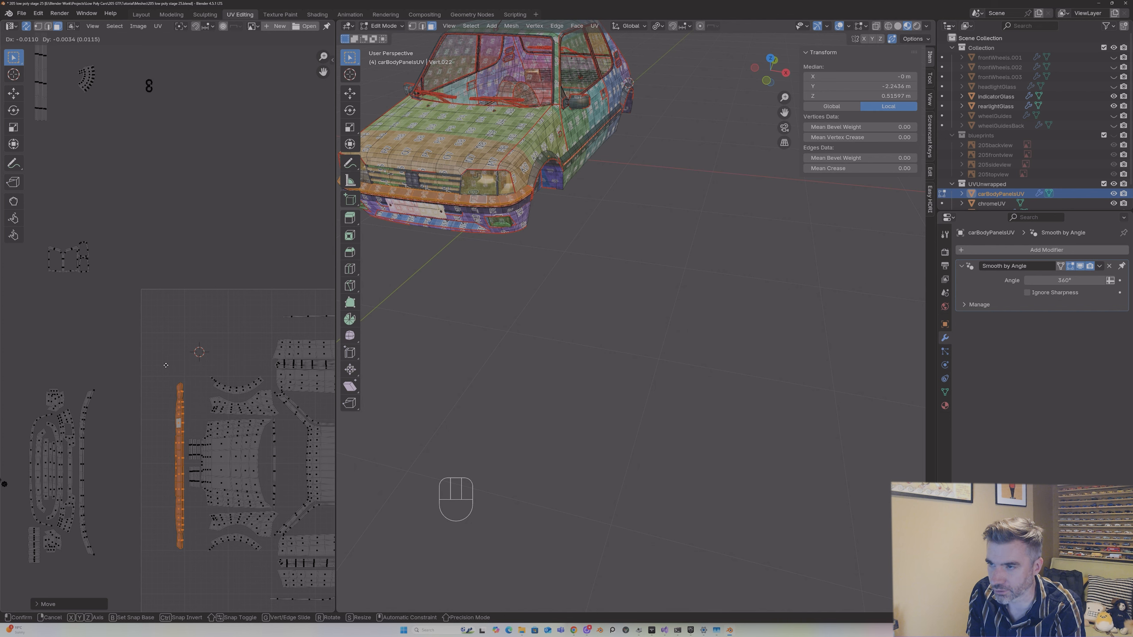
{"action": "left_click", "coordinate": [166, 365]}
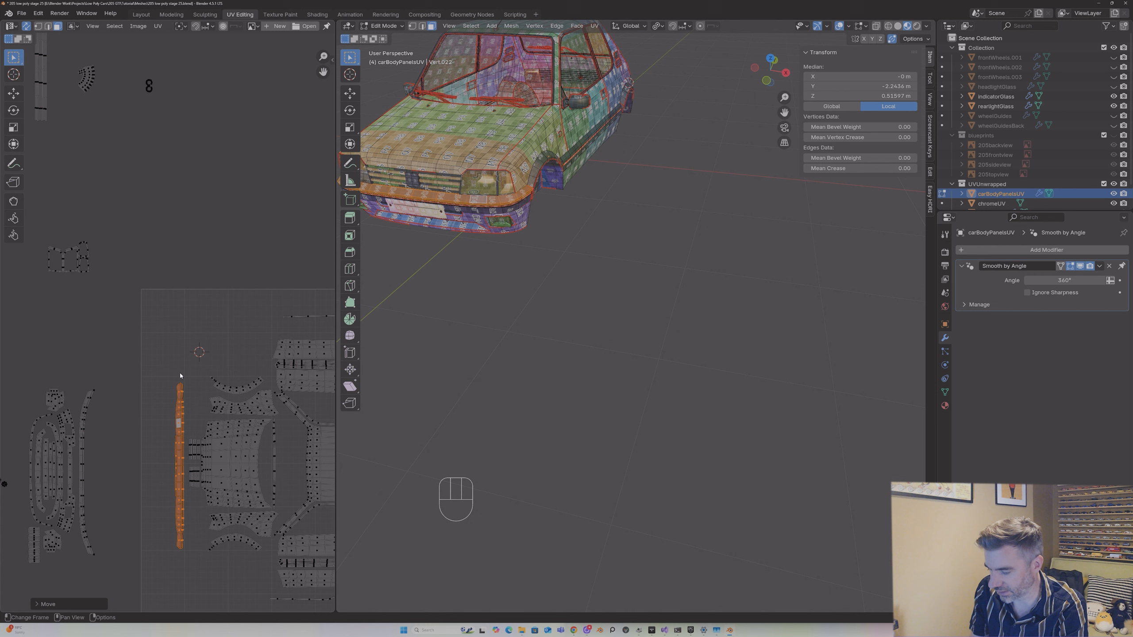
Step: Rotate the front bumper trim strip island 180 degrees and nudge it closer to the grille islands
{"action": "type", "text": "r180"}
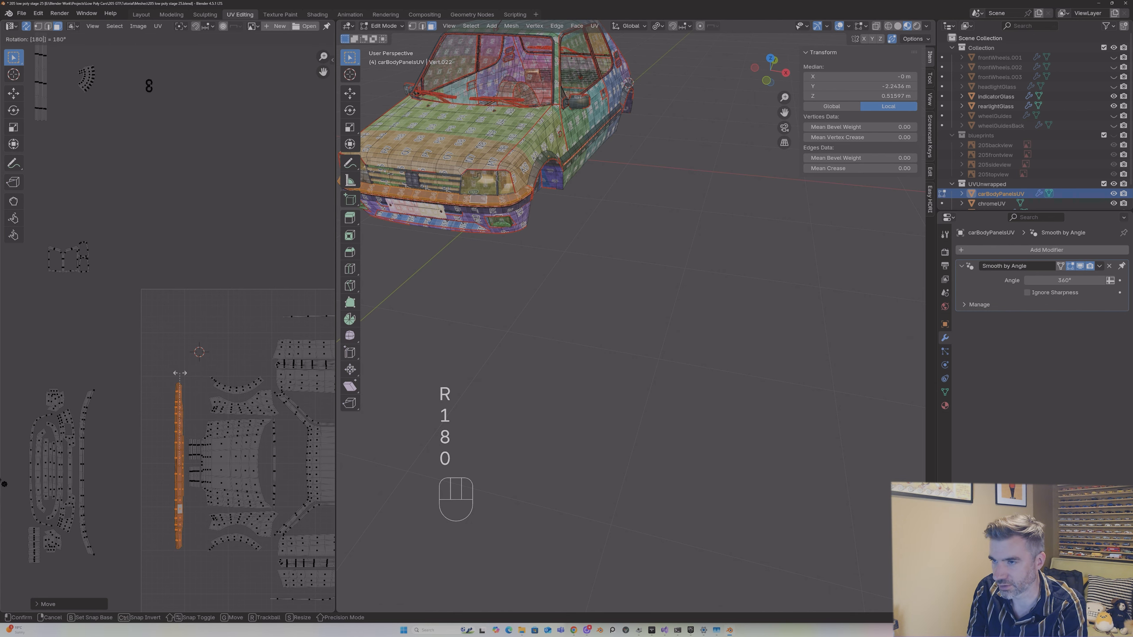
{"action": "key", "text": "Return"}
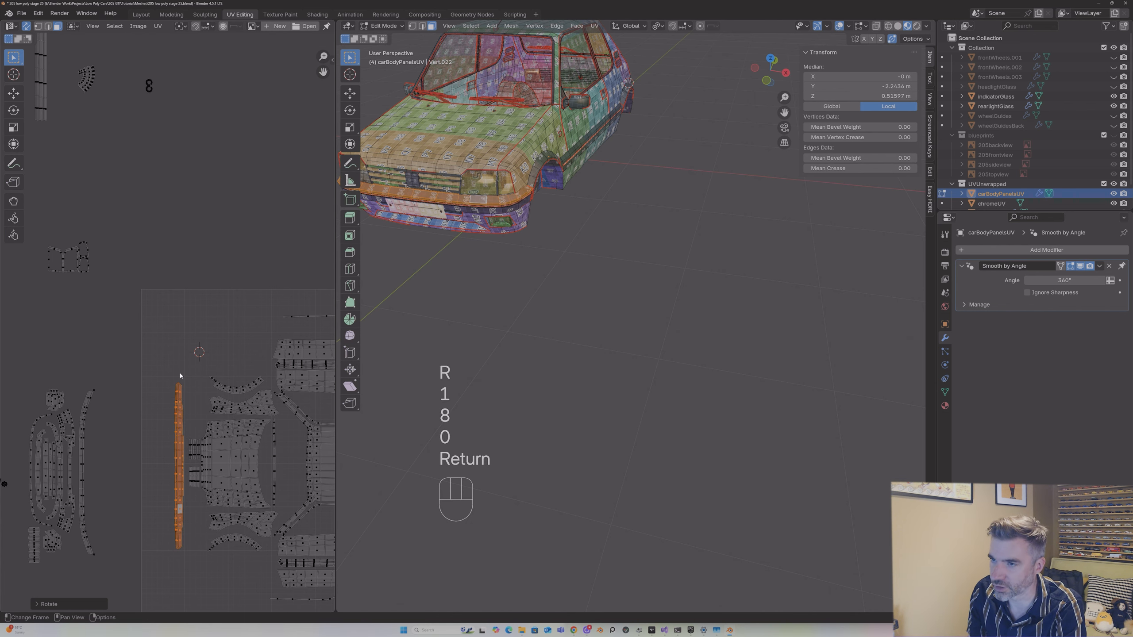
{"action": "middle_click_drag", "start_coordinate": [414, 178], "coordinate": [429, 173]}
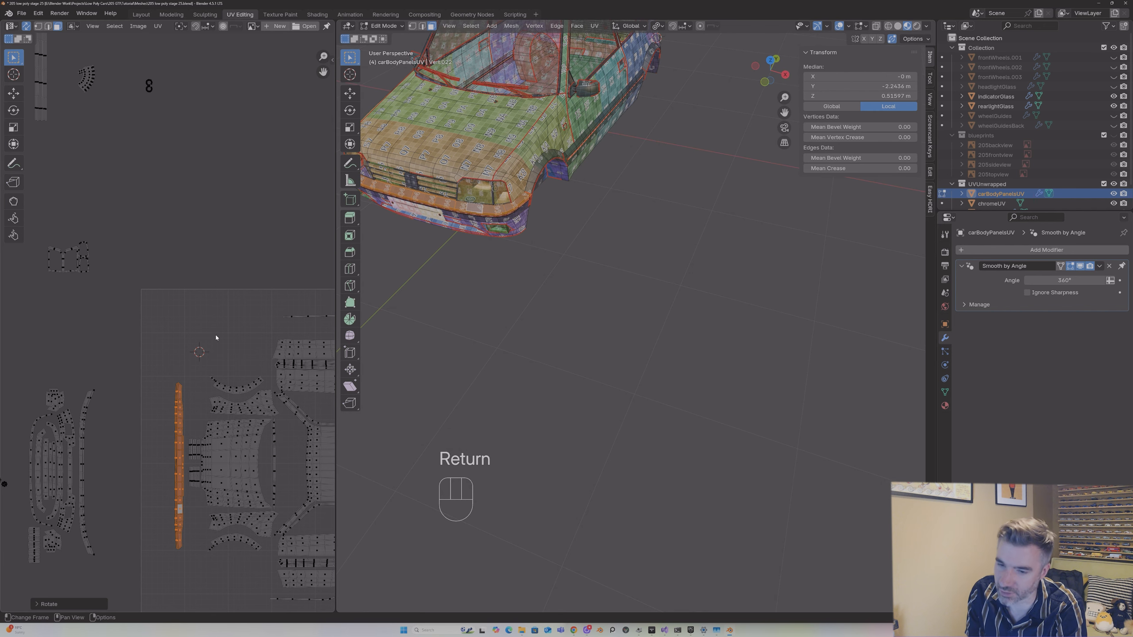
{"action": "key", "text": "g"}
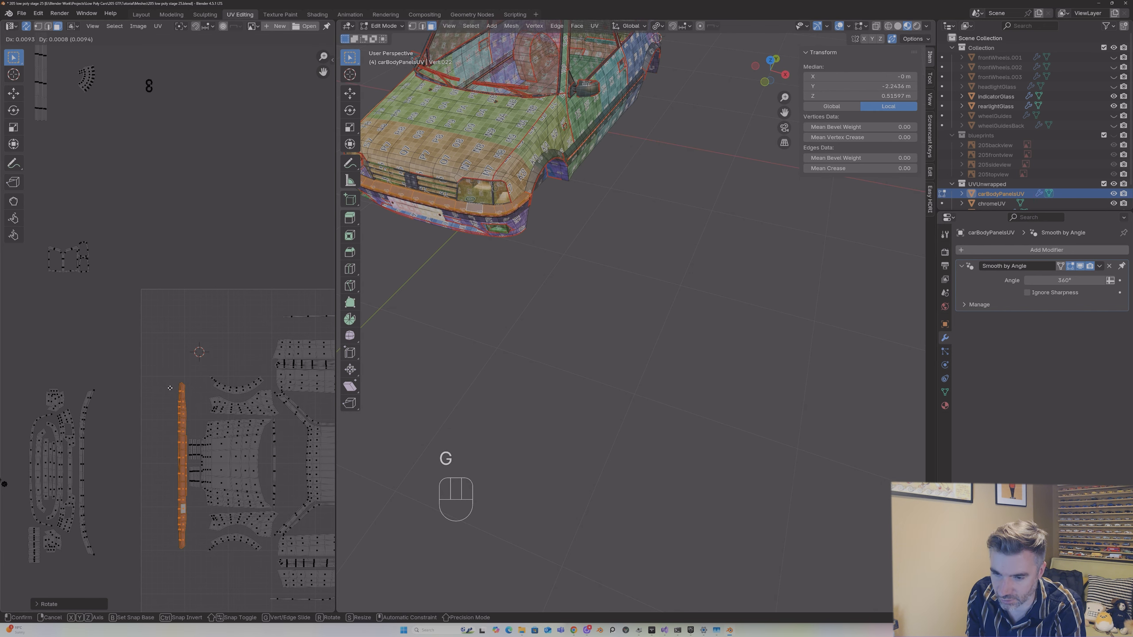
{"action": "key", "text": "Return"}
Step: Scale down the front bumper trim strip island and centre it on the grille and bonnet islands
{"action": "key", "text": "s"}
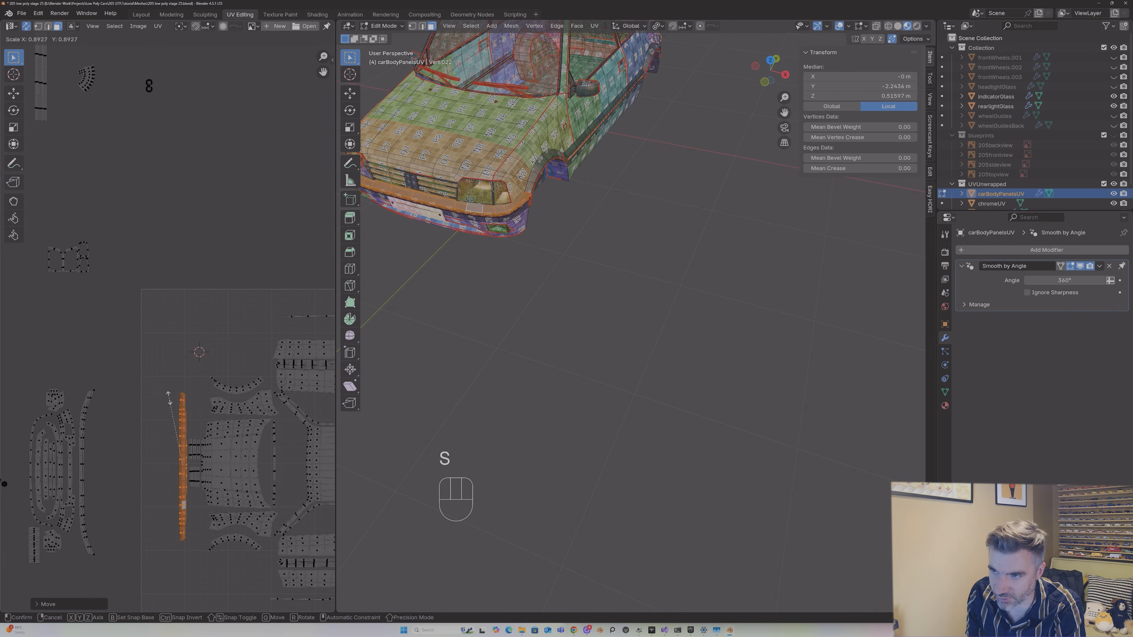
{"action": "left_click", "coordinate": [167, 402]}
{"action": "key", "text": "g"}
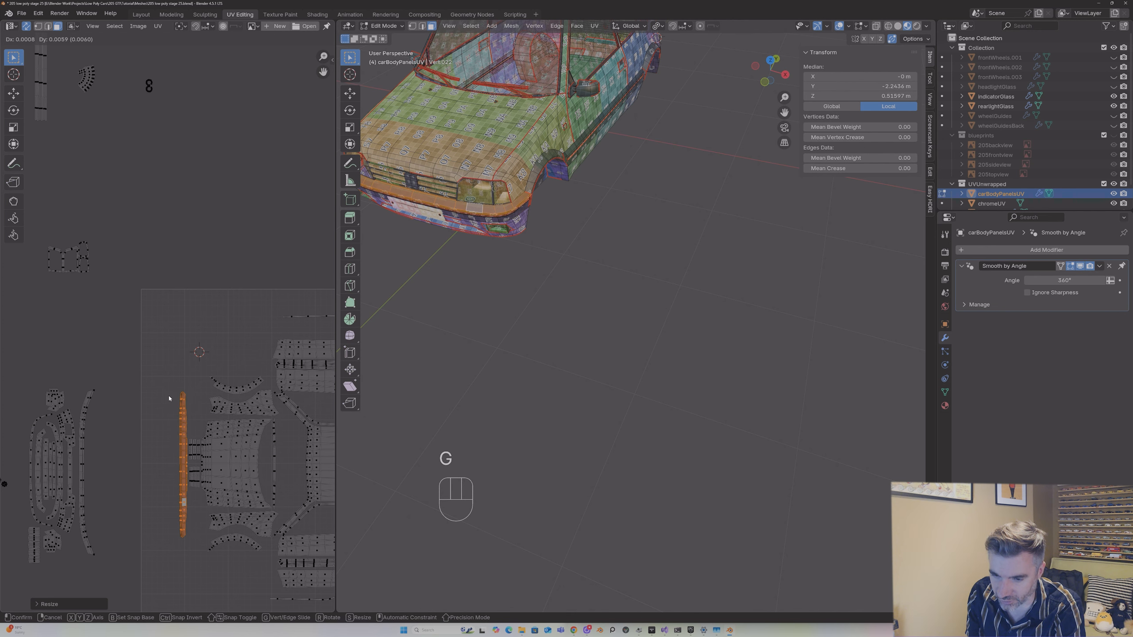
{"action": "key", "text": "s"}
{"action": "left_click", "coordinate": [168, 404]}
{"action": "key", "text": "g"}
{"action": "left_click", "coordinate": [167, 401]}
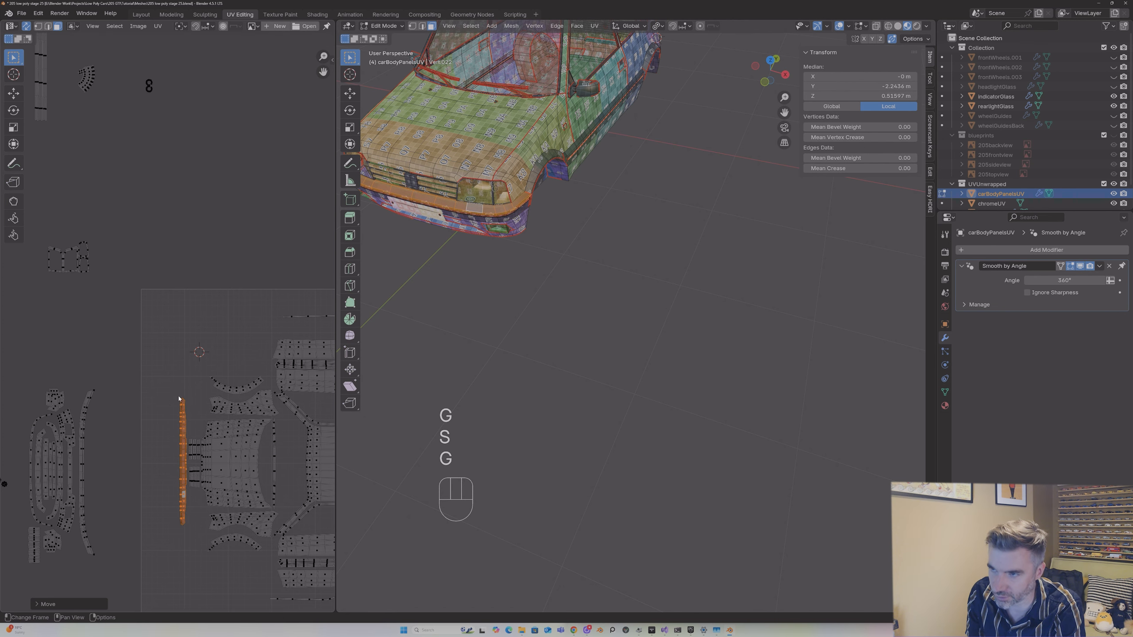
Step: Fine-tune the front bumper trim strip island's position while checking the bumper's texture on the car model
{"action": "key", "text": "Tab"}
{"action": "mouse_move", "coordinate": [479, 196]}
{"action": "middle_mouse_down"}
{"action": "mouse_move", "coordinate": [492, 179]}
{"action": "mouse_move", "coordinate": [469, 192]}
{"action": "middle_mouse_up"}
{"action": "key", "text": "Tab"}
{"action": "key", "text": "g"}
{"action": "left_click", "coordinate": [244, 326]}
{"action": "key", "text": "Tab"}
{"action": "middle_click_drag", "start_coordinate": [469, 191], "coordinate": [506, 134], "text": "shift"}
{"action": "key", "text": "Tab"}
{"action": "scroll", "coordinate": [168, 328], "scroll_direction": "down", "scroll_amount": 4}
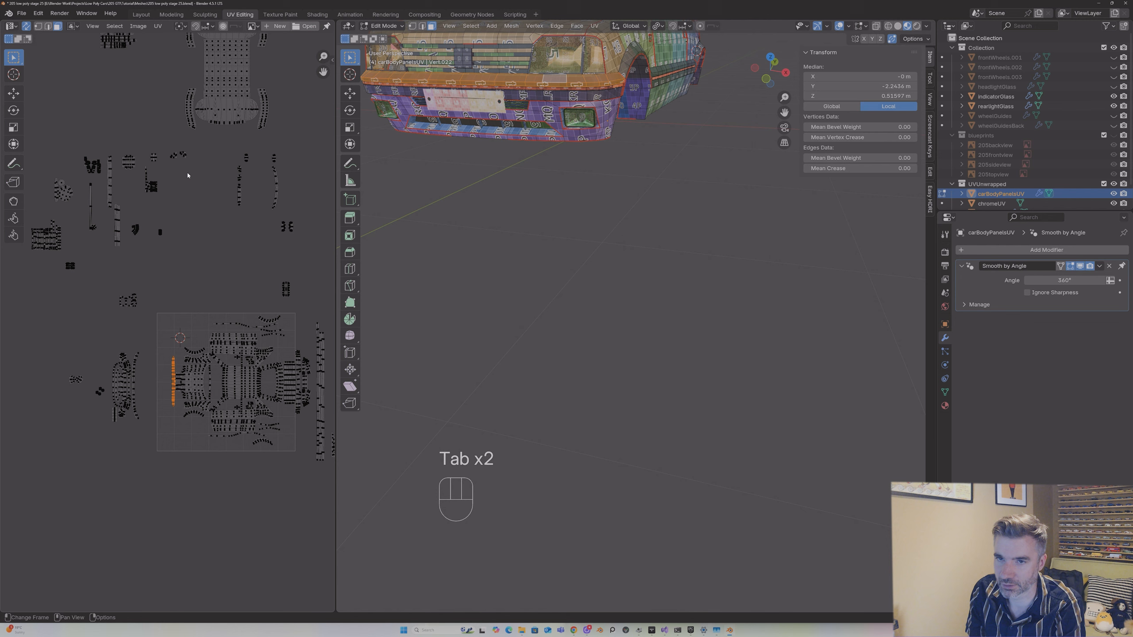
Step: Move the curved windscreen-base strip island from the group above the tile to the rear edge of the bonnet island
{"action": "left_click", "coordinate": [109, 193]}
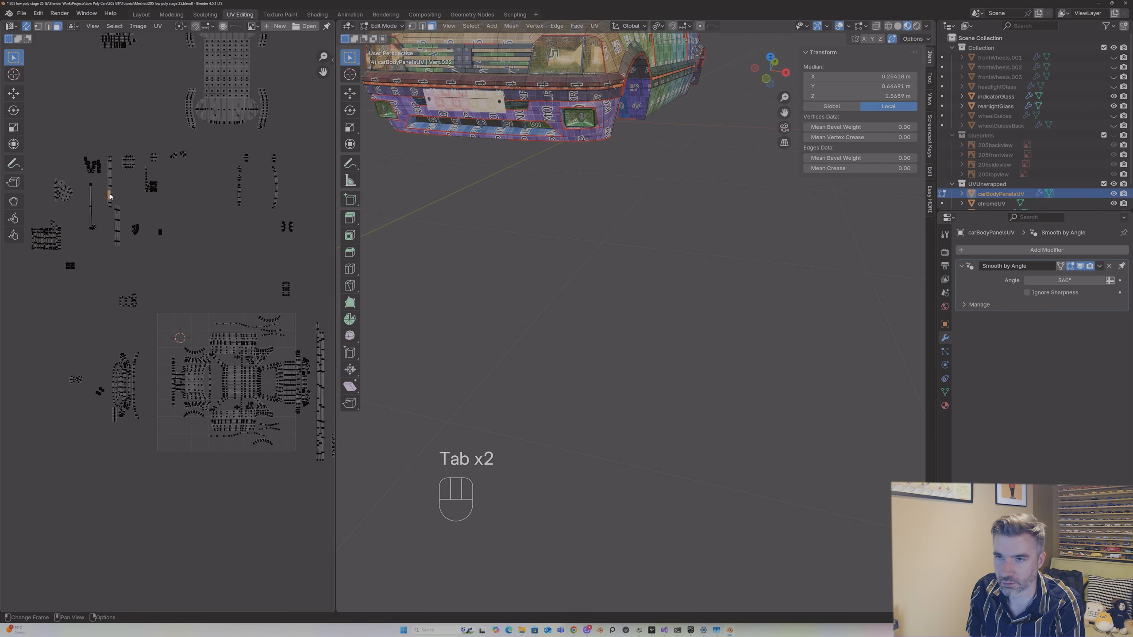
{"action": "left_click", "coordinate": [276, 182]}
{"action": "scroll", "coordinate": [275, 182], "scroll_direction": "down", "scroll_amount": 1}
{"action": "middle_click_drag", "start_coordinate": [508, 177], "coordinate": [601, 101]}
{"action": "middle_click_drag", "start_coordinate": [600, 101], "coordinate": [714, 134]}
{"action": "scroll", "coordinate": [202, 393], "scroll_direction": "up", "scroll_amount": 8}
{"action": "key", "text": "g"}
{"action": "left_click", "coordinate": [205, 271]}
Step: Scale down the curved windscreen-base strip island and fit it against the bonnet island's curved rear edge
{"action": "key", "text": "s"}
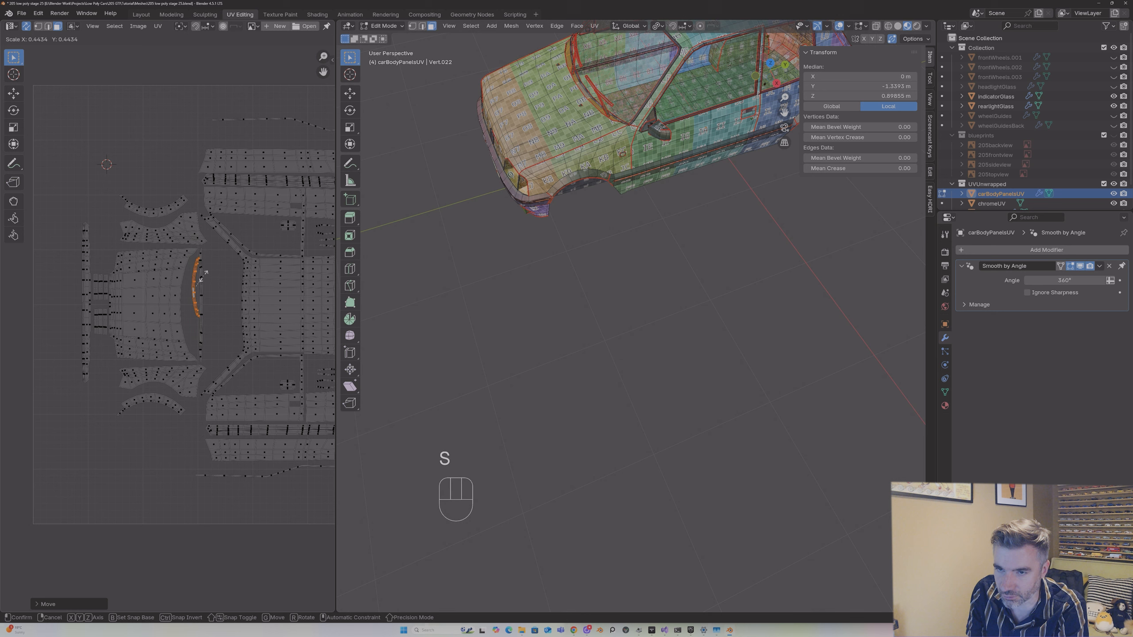
{"action": "left_click", "coordinate": [205, 270]}
{"action": "key", "text": "g"}
{"action": "left_click", "coordinate": [196, 281]}
{"action": "key", "text": "s"}
{"action": "left_click", "coordinate": [199, 290]}
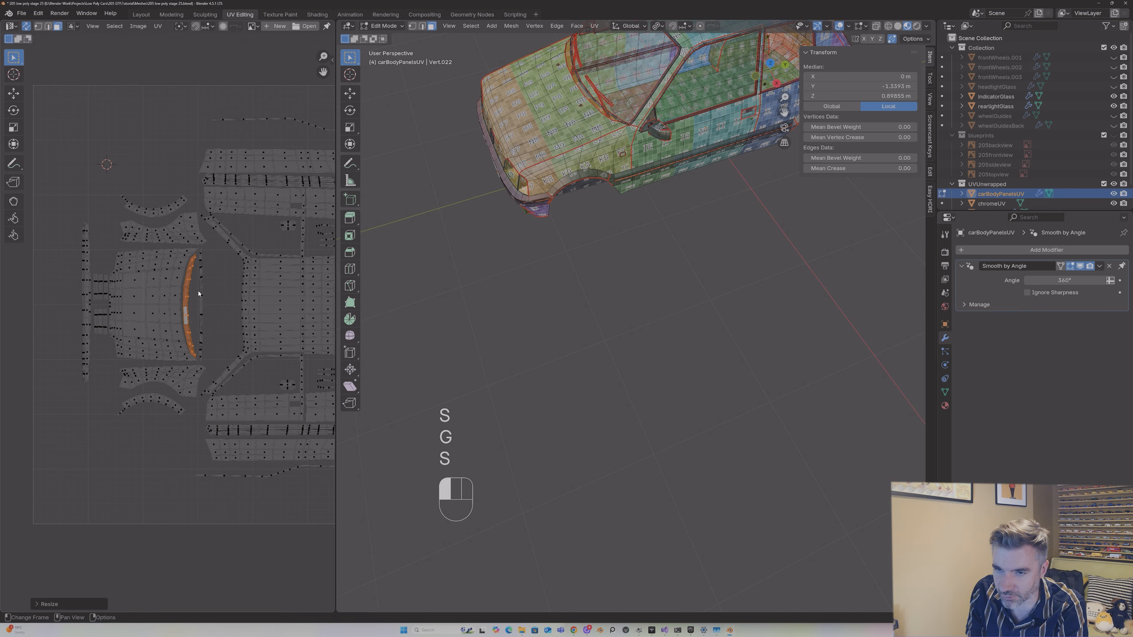
{"action": "key", "text": "g"}
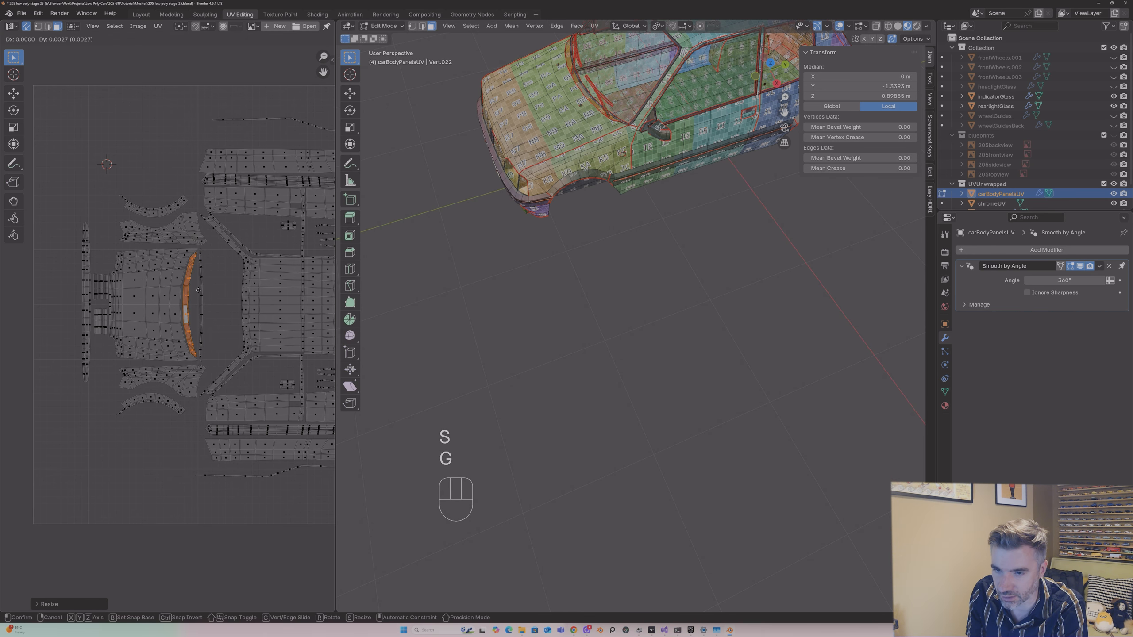
{"action": "left_click", "coordinate": [199, 290]}
Step: Move the rear roof-edge strip island from the group above the tile to the rear window area of the layout
{"action": "mouse_move", "coordinate": [526, 148]}
{"action": "middle_mouse_down"}
{"action": "mouse_move", "coordinate": [497, 111]}
{"action": "mouse_move", "coordinate": [471, 112]}
{"action": "mouse_move", "coordinate": [505, 142]}
{"action": "middle_mouse_up"}
{"action": "key", "text": "Tab"}
{"action": "scroll", "coordinate": [505, 143], "scroll_direction": "down", "scroll_amount": 3}
{"action": "scroll", "coordinate": [505, 143], "scroll_direction": "down", "scroll_amount": 1}
{"action": "scroll", "coordinate": [237, 208], "scroll_direction": "down", "scroll_amount": 5}
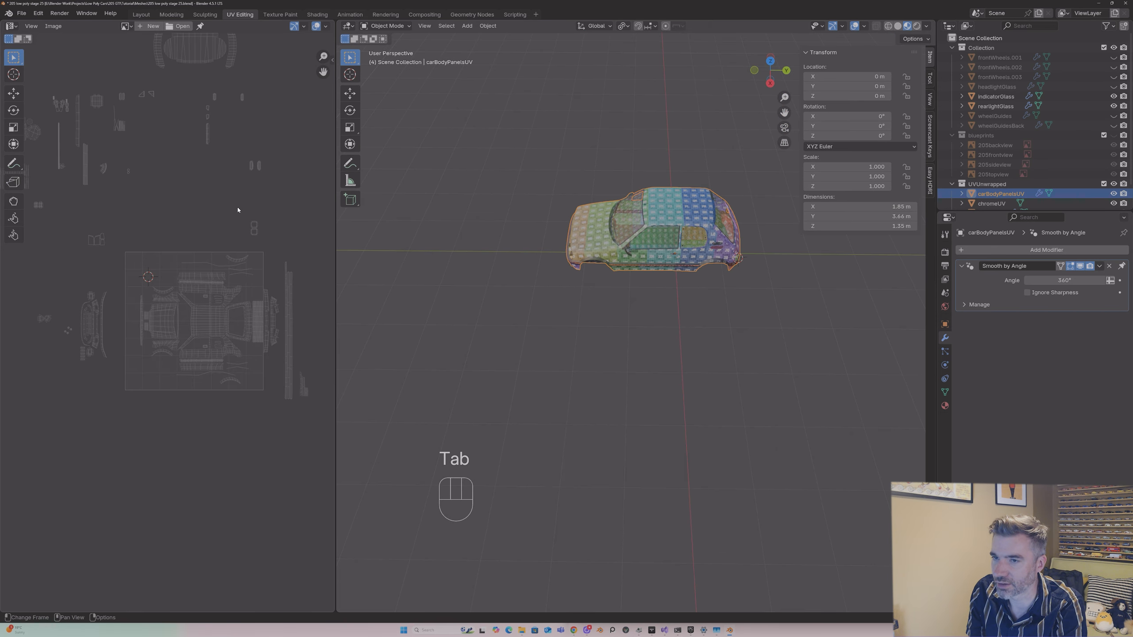
{"action": "key", "text": "Tab"}
{"action": "middle_click_drag", "start_coordinate": [402, 199], "coordinate": [421, 198]}
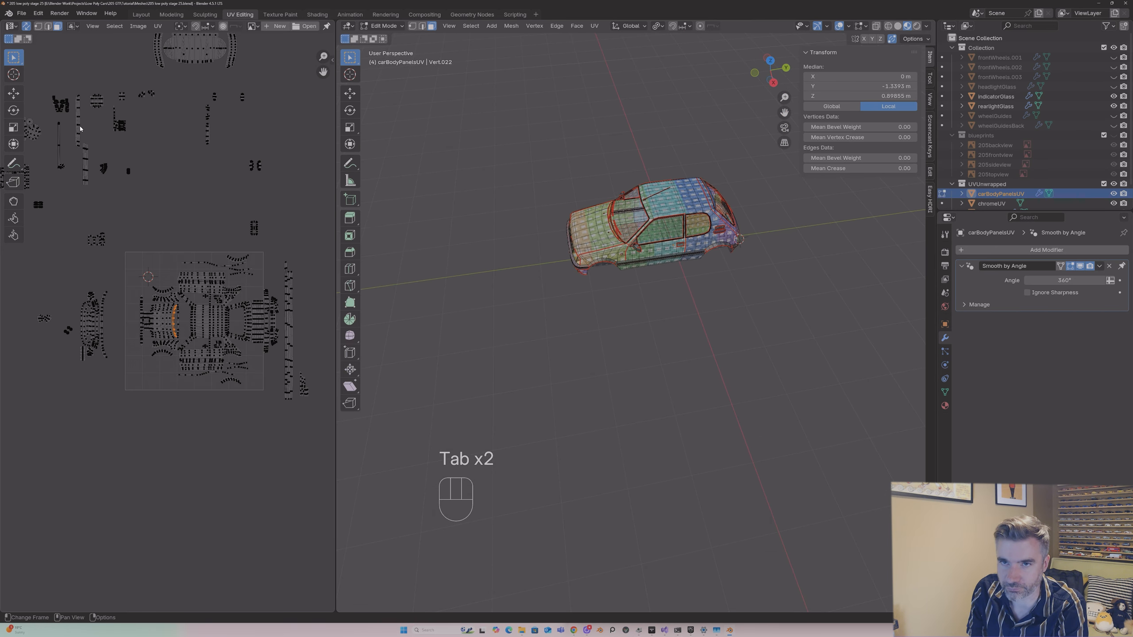
{"action": "key", "text": "l"}
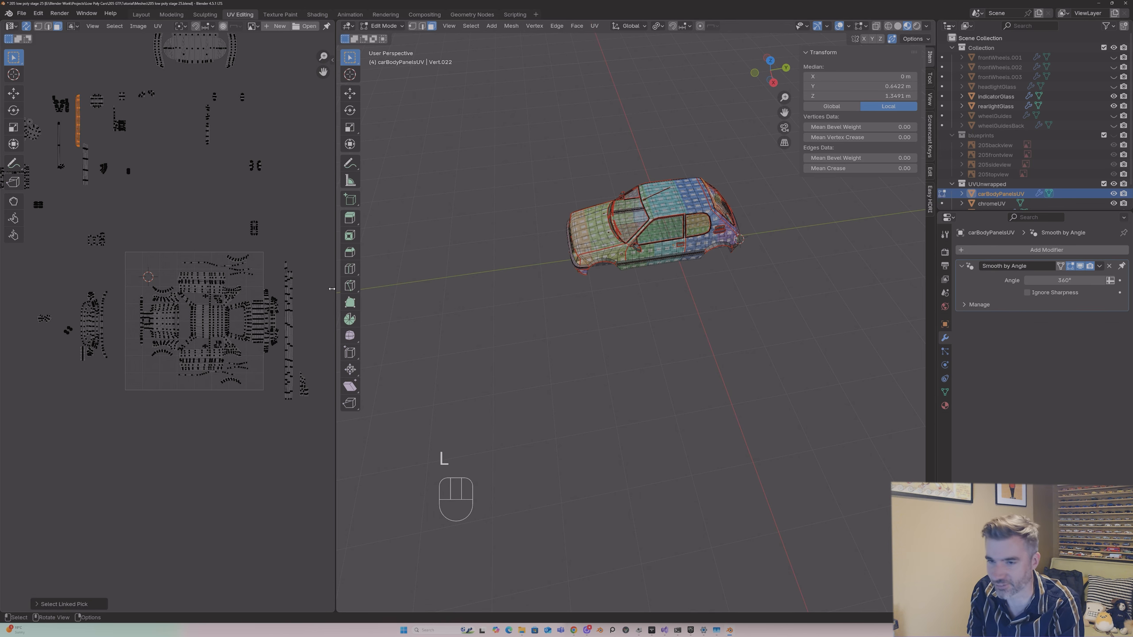
{"action": "key", "text": "g"}
{"action": "left_click", "coordinate": [258, 387]}
{"action": "scroll", "coordinate": [250, 334], "scroll_direction": "up", "scroll_amount": 5}
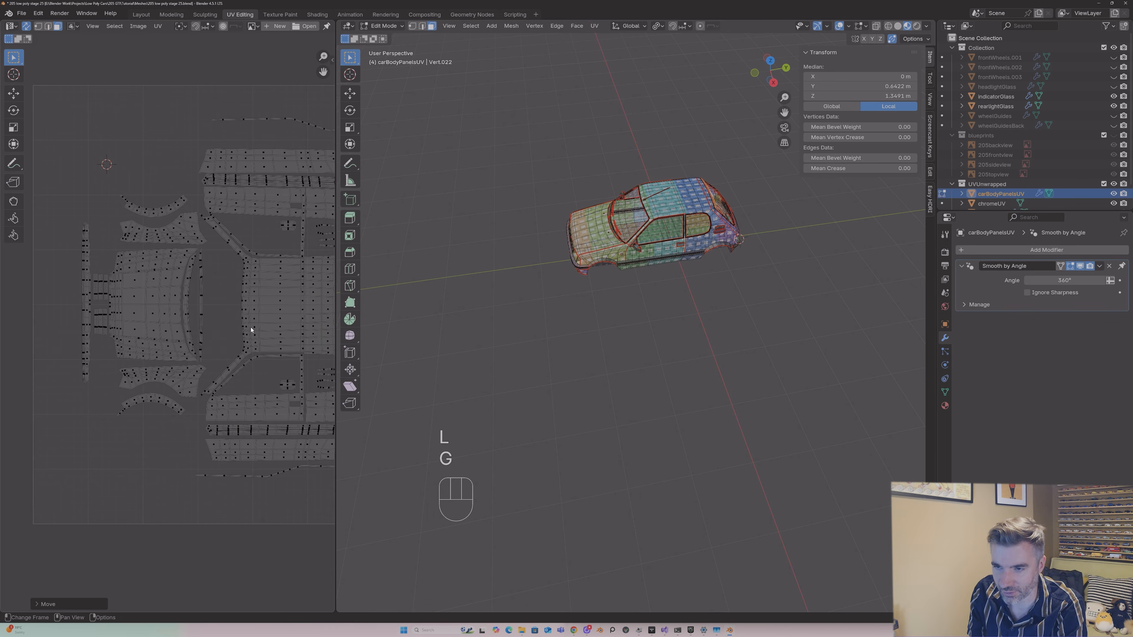
{"action": "middle_click_drag", "start_coordinate": [129, 334], "coordinate": [10, 334]}
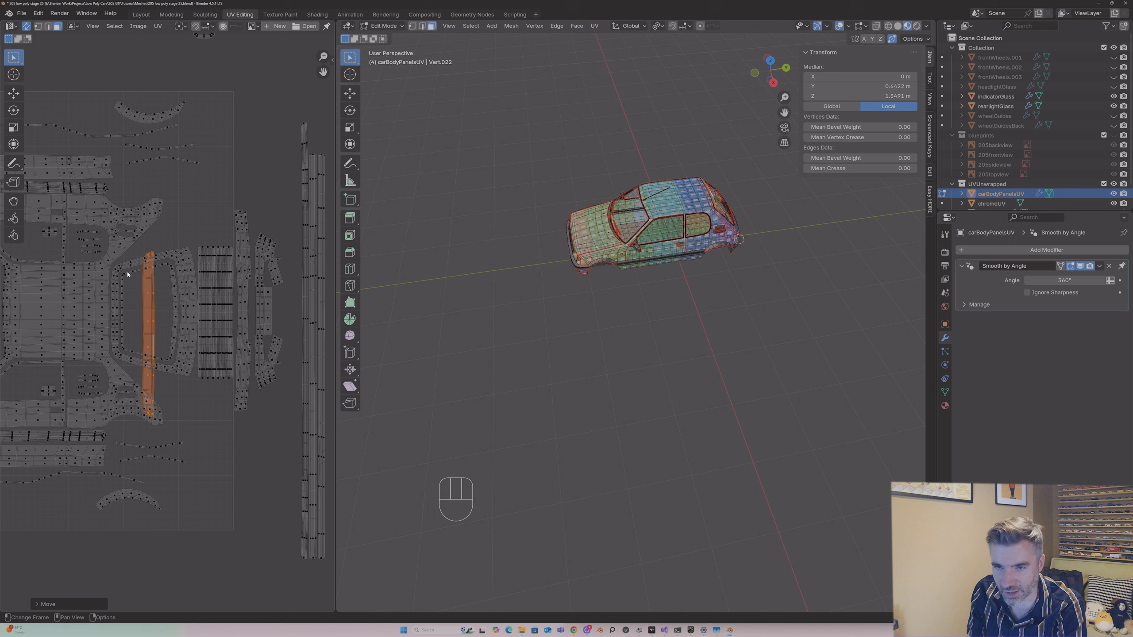
Step: Scale down the rear roof-edge strip island and place it inside the rear window surround, beside the roof-side edge
{"action": "left_click", "coordinate": [149, 276]}
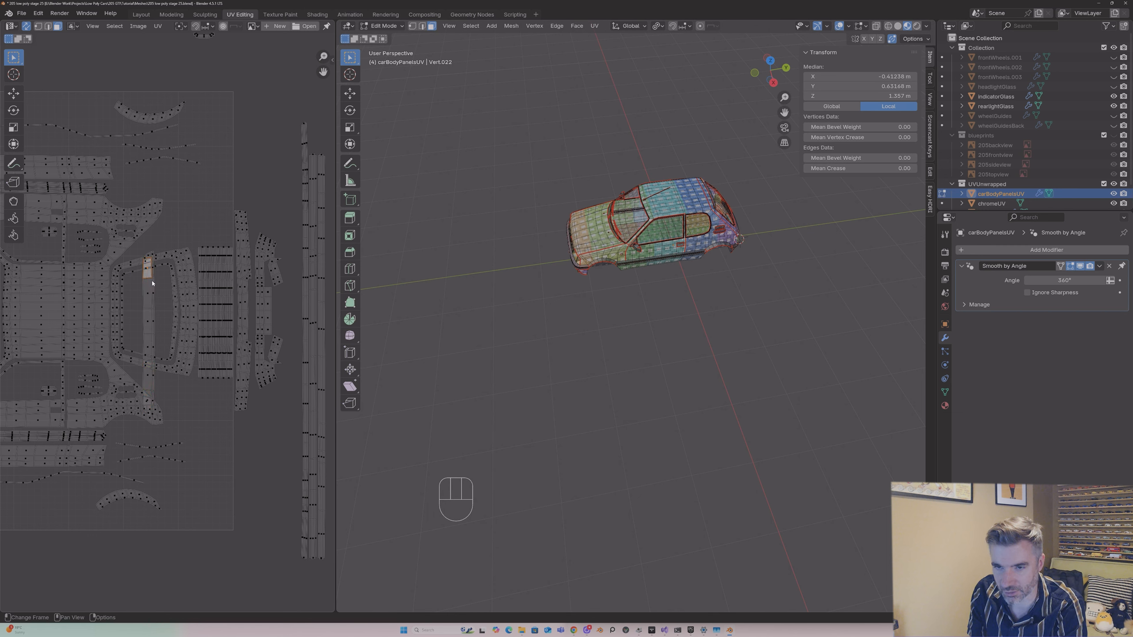
{"action": "key", "text": "l"}
{"action": "key", "text": "s"}
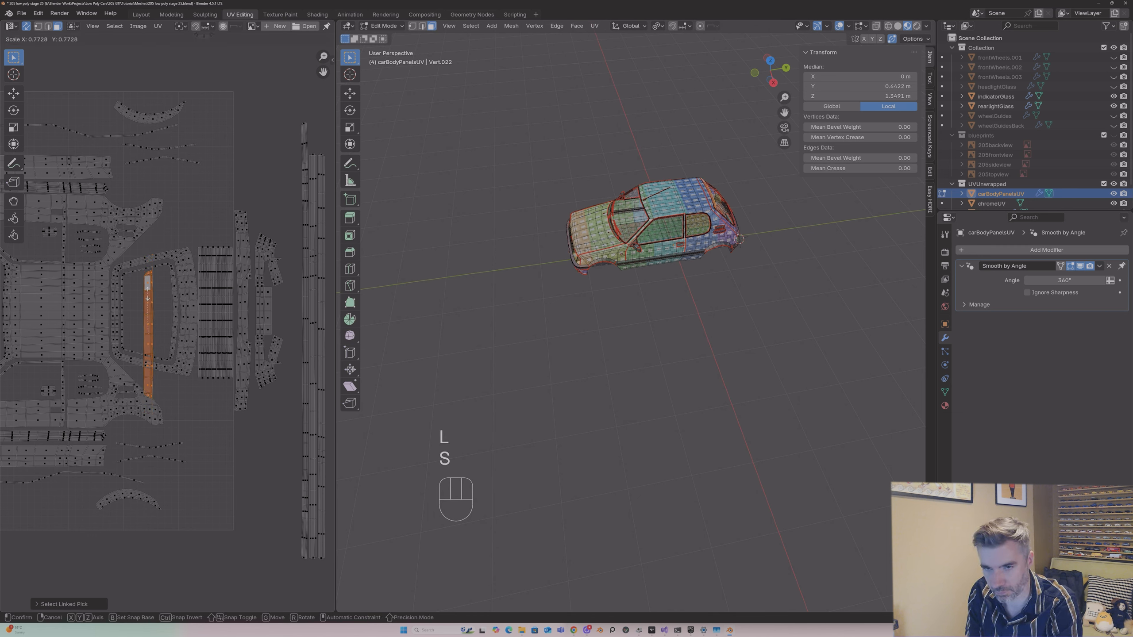
{"action": "left_click", "coordinate": [148, 305]}
{"action": "key", "text": "g"}
{"action": "key", "text": "s"}
{"action": "key", "text": "g"}
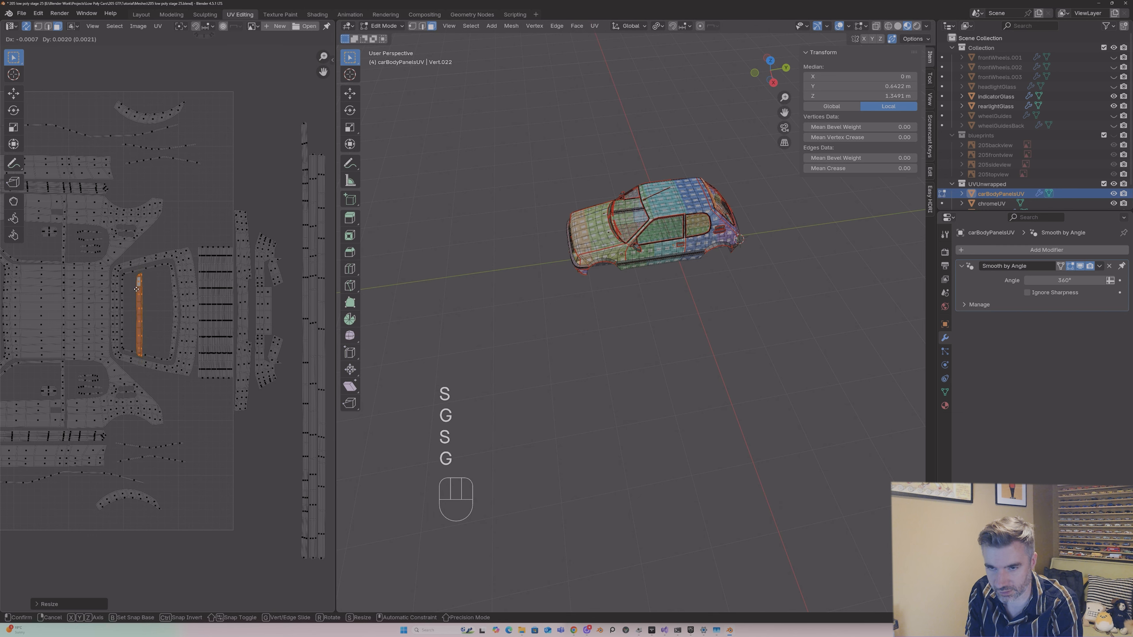
{"action": "left_click", "coordinate": [130, 290]}
{"action": "key", "text": "g"}
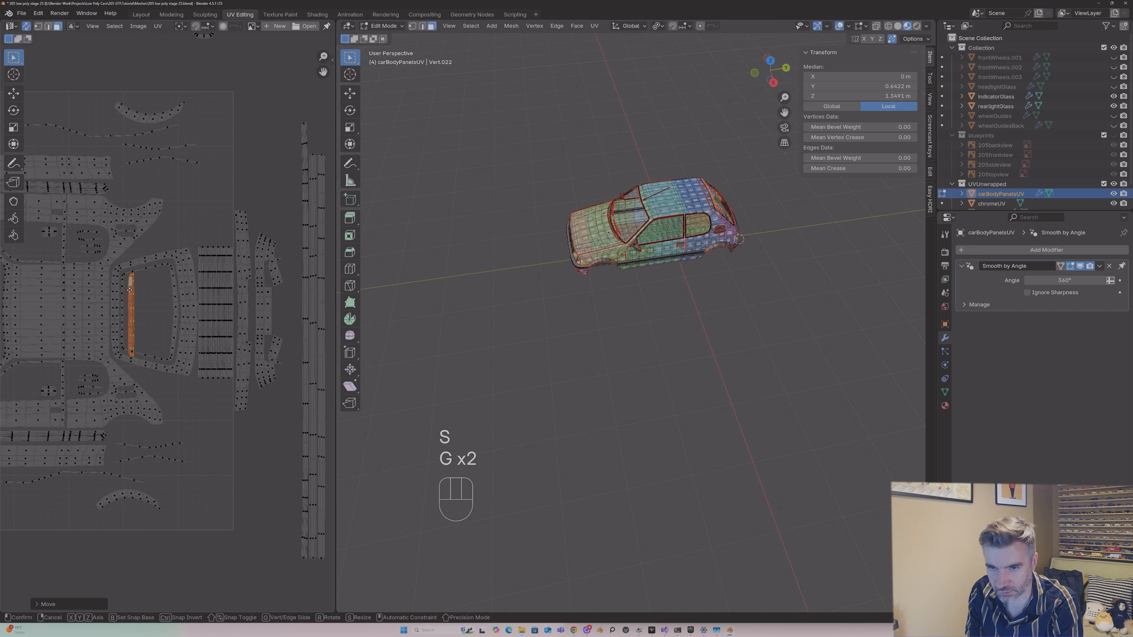
{"action": "left_click", "coordinate": [128, 291]}
Step: Enlarge the rear window inner frame island slightly so it fits closer to the surrounding tailgate panel
{"action": "left_click", "coordinate": [173, 278]}
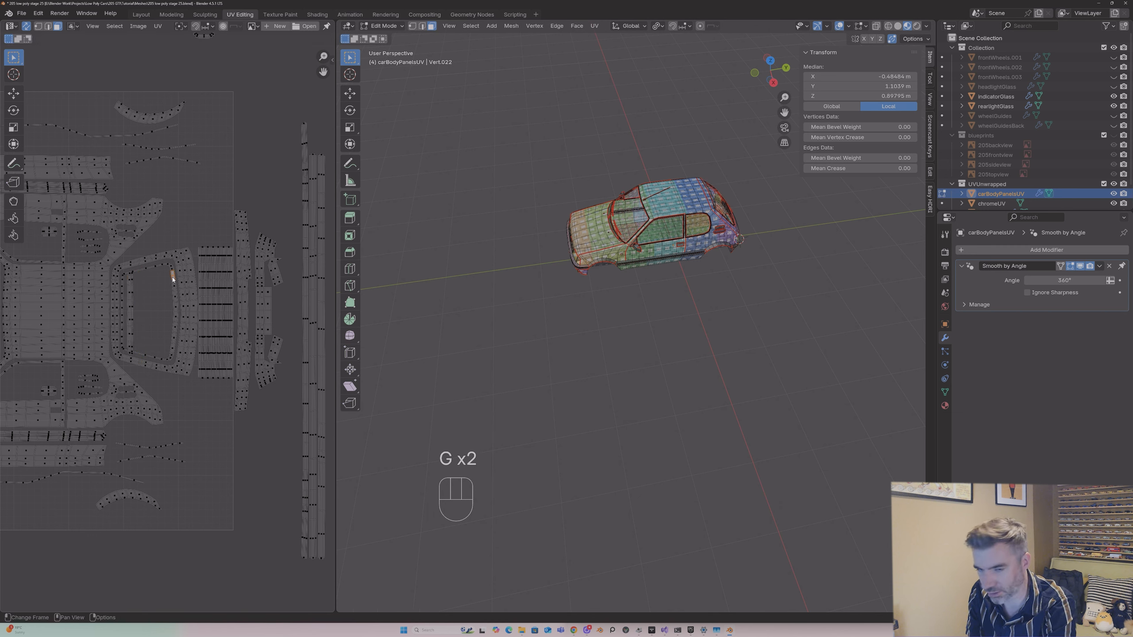
{"action": "key", "text": "l"}
{"action": "key", "text": "s"}
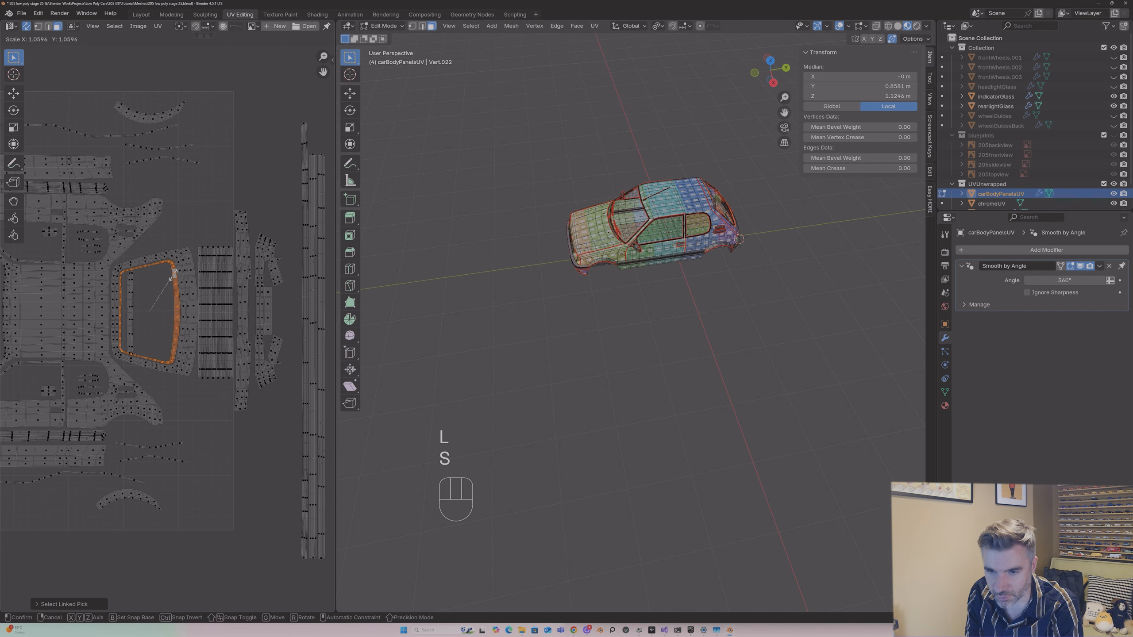
{"action": "left_click", "coordinate": [172, 277]}
{"action": "scroll", "coordinate": [165, 289], "scroll_direction": "up", "scroll_amount": 2}
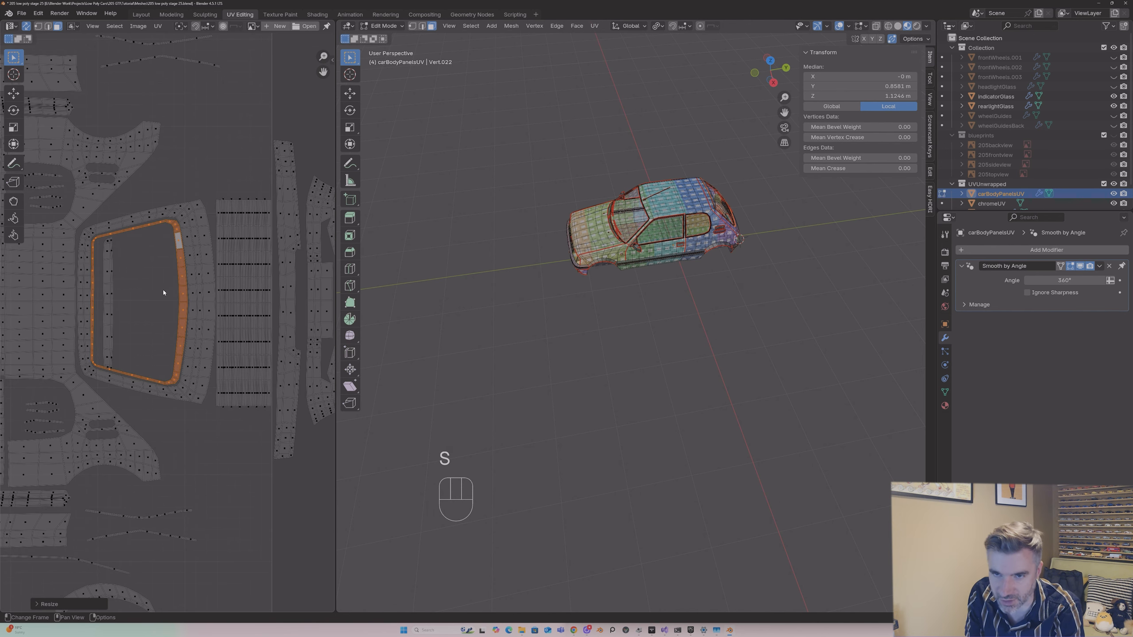
Step: Fine-tune the rear roof-edge strip island's scale and position against the rear window frame's roof-side edge
{"action": "left_click", "coordinate": [116, 290]}
{"action": "key", "text": "l"}
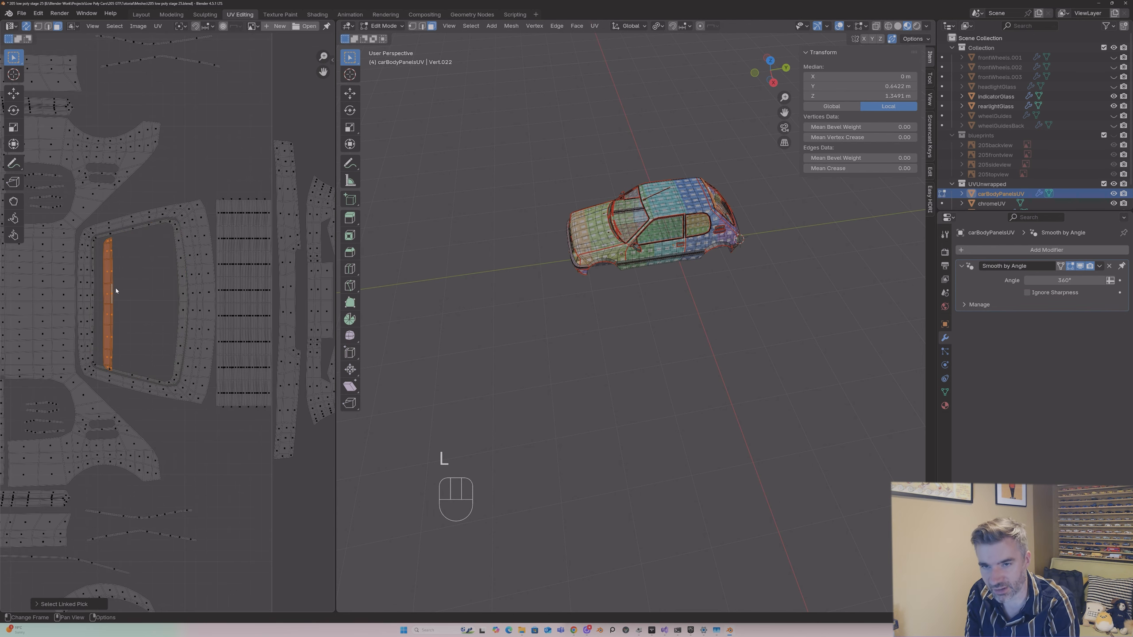
{"action": "key", "text": "g"}
{"action": "left_click", "coordinate": [113, 286]}
{"action": "key", "text": "s"}
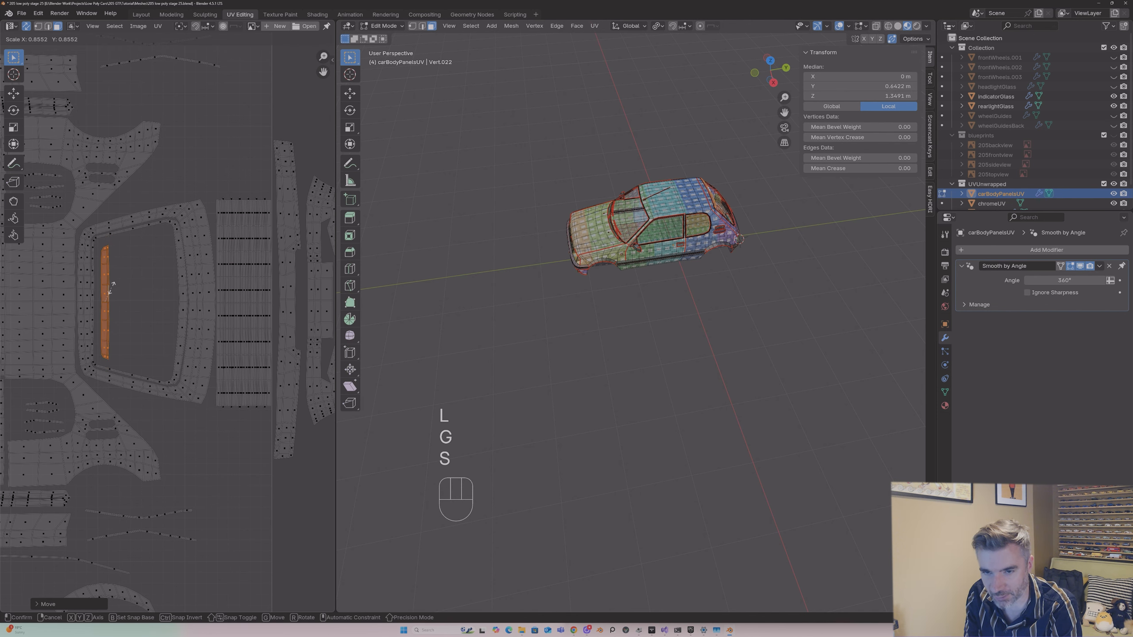
{"action": "left_click", "coordinate": [111, 285]}
{"action": "key", "text": "g"}
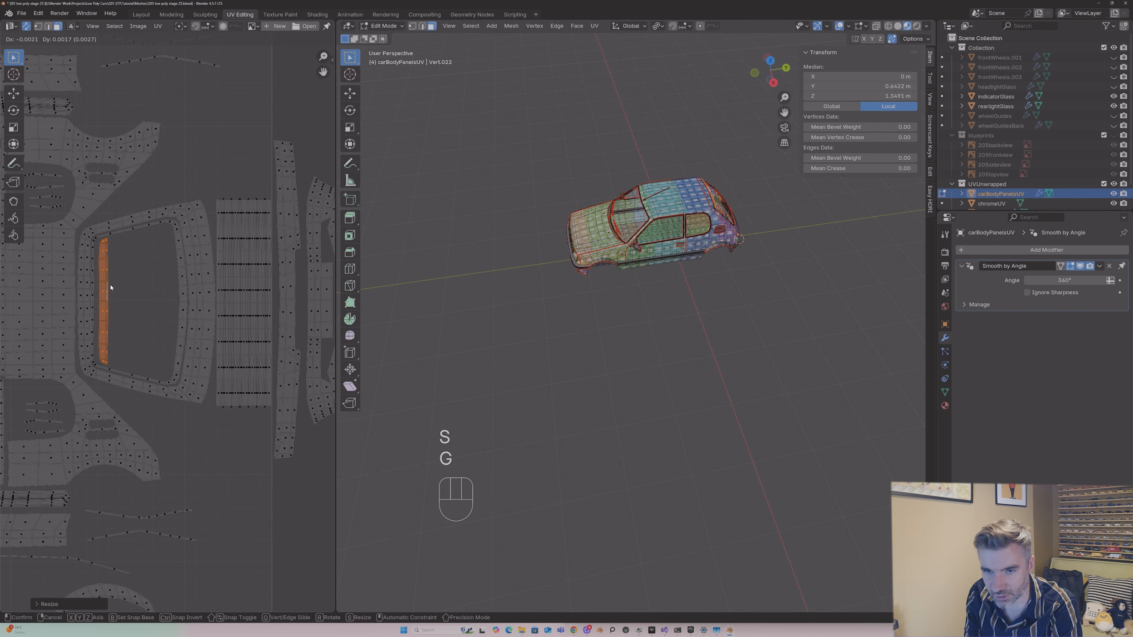
{"action": "left_click", "coordinate": [112, 285]}
{"action": "scroll", "coordinate": [133, 271], "scroll_direction": "down", "scroll_amount": 3}
{"action": "middle_click_drag", "start_coordinate": [176, 270], "coordinate": [252, 270]}
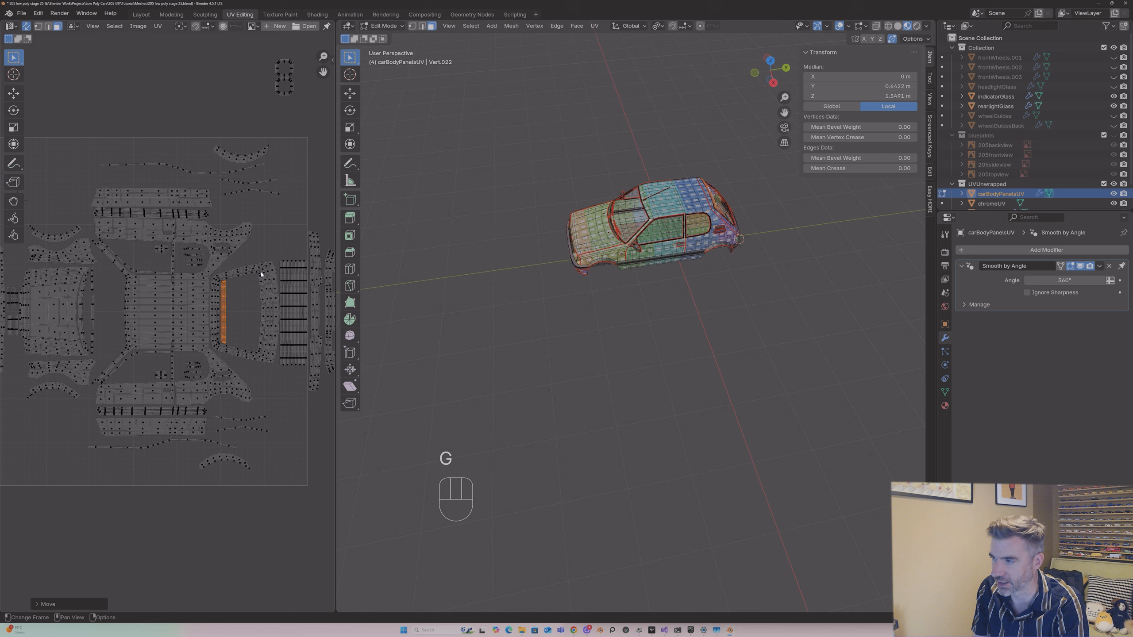
Step: Examine the textured car body from the side and rear in Object Mode against its UV layout
{"action": "middle_click_drag", "start_coordinate": [247, 223], "coordinate": [259, 228]}
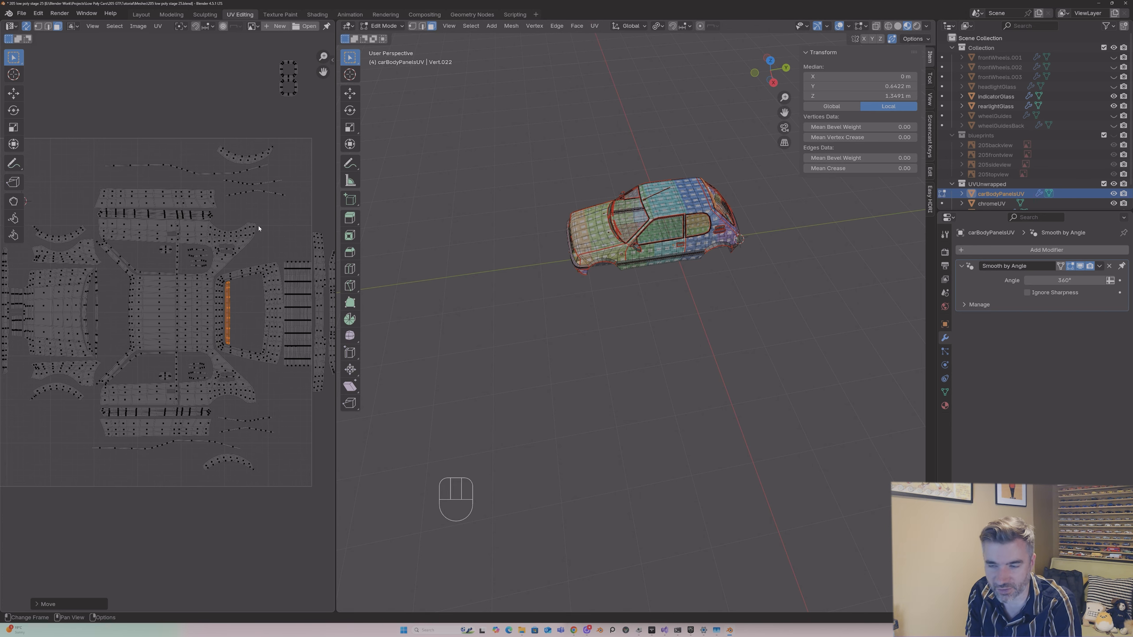
{"action": "left_click", "coordinate": [183, 202]}
{"action": "key", "text": "Tab"}
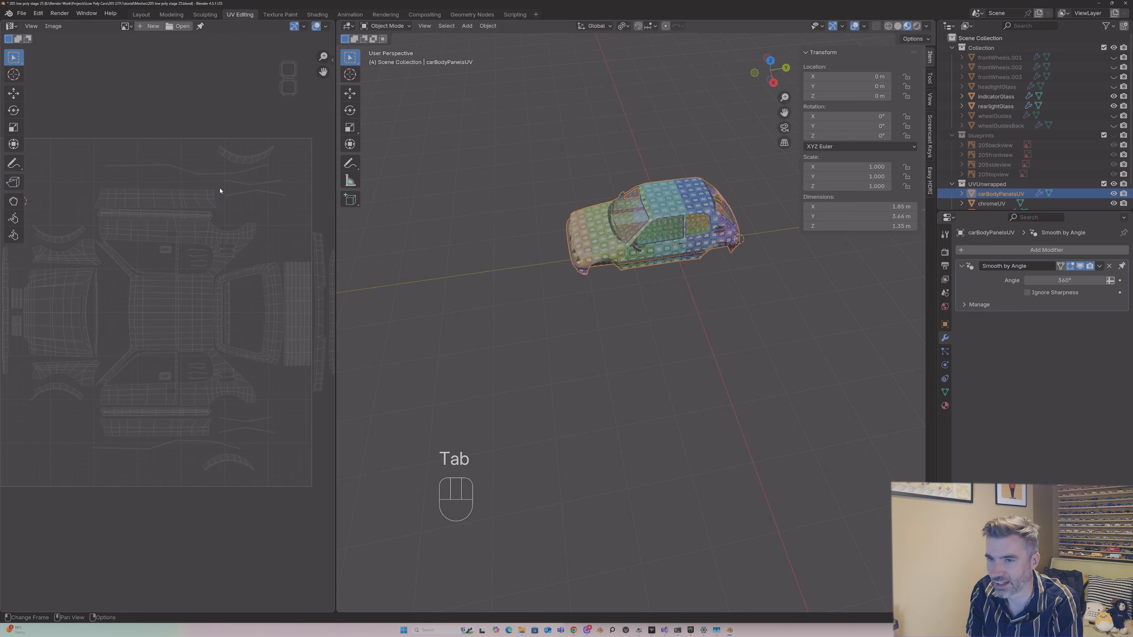
{"action": "scroll", "coordinate": [221, 192], "scroll_direction": "down", "scroll_amount": 3}
{"action": "middle_click_drag", "start_coordinate": [585, 179], "coordinate": [501, 188]}
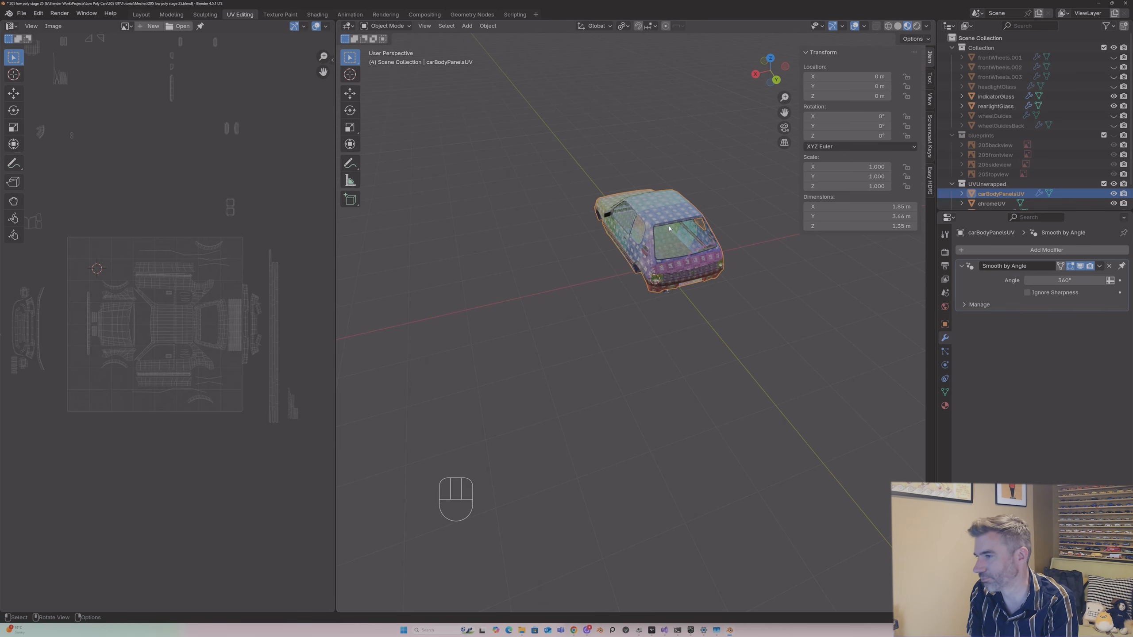
{"action": "middle_click_drag", "start_coordinate": [669, 229], "coordinate": [772, 192]}
{"action": "scroll", "coordinate": [280, 222], "scroll_direction": "down", "scroll_amount": 1}
{"action": "middle_click_drag", "start_coordinate": [596, 221], "coordinate": [558, 232]}
Step: Return to Edit Mode and move the panel island below the windscreen up to the loose island group beside the roof-lining island
{"action": "key", "text": "Tab"}
{"action": "scroll", "coordinate": [274, 223], "scroll_direction": "down", "scroll_amount": 2}
{"action": "middle_click_drag", "start_coordinate": [647, 214], "coordinate": [647, 227]}
{"action": "scroll", "coordinate": [646, 227], "scroll_direction": "up", "scroll_amount": 2}
{"action": "middle_click_drag", "start_coordinate": [62, 247], "coordinate": [102, 272]}
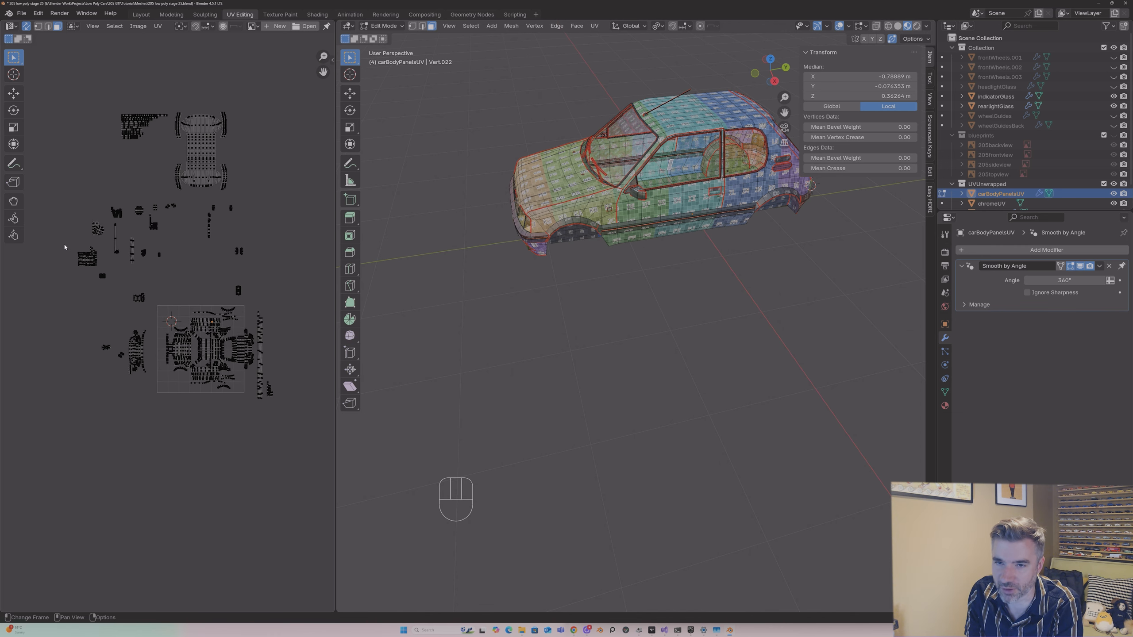
{"action": "left_click", "coordinate": [88, 256]}
{"action": "middle_click_drag", "start_coordinate": [558, 178], "coordinate": [612, 161]}
{"action": "key", "text": "g"}
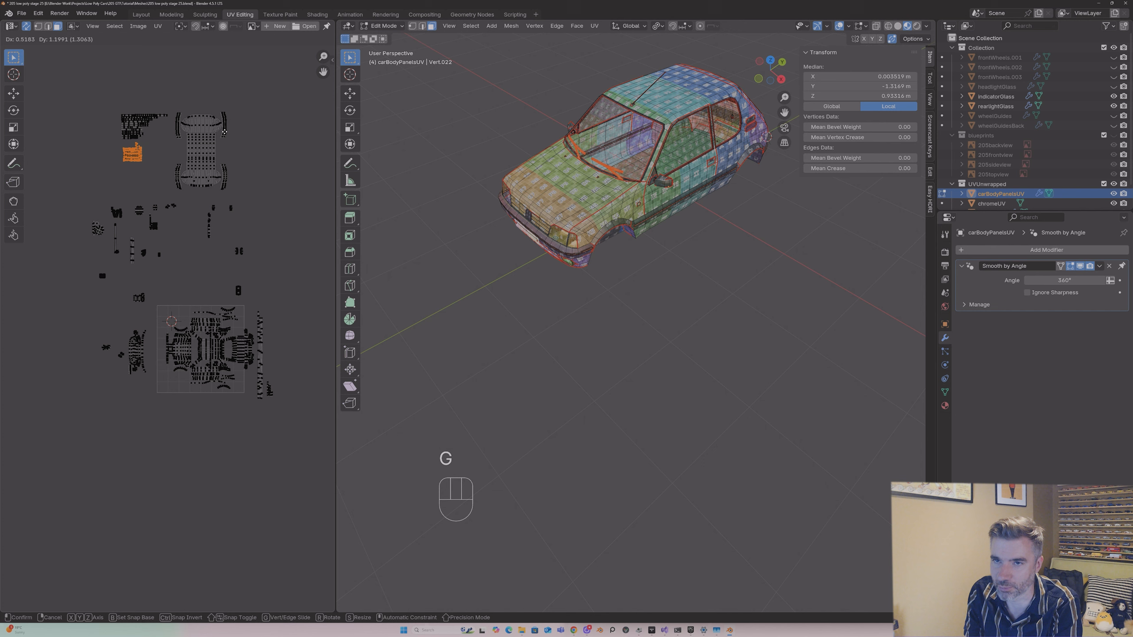
{"action": "left_click", "coordinate": [224, 132]}
Step: Move the small rear-end island cluster up beside the below-windscreen panel island in the group above the tile
{"action": "left_click_drag", "start_coordinate": [83, 214], "coordinate": [107, 243]}
{"action": "middle_click_drag", "start_coordinate": [584, 157], "coordinate": [427, 146]}
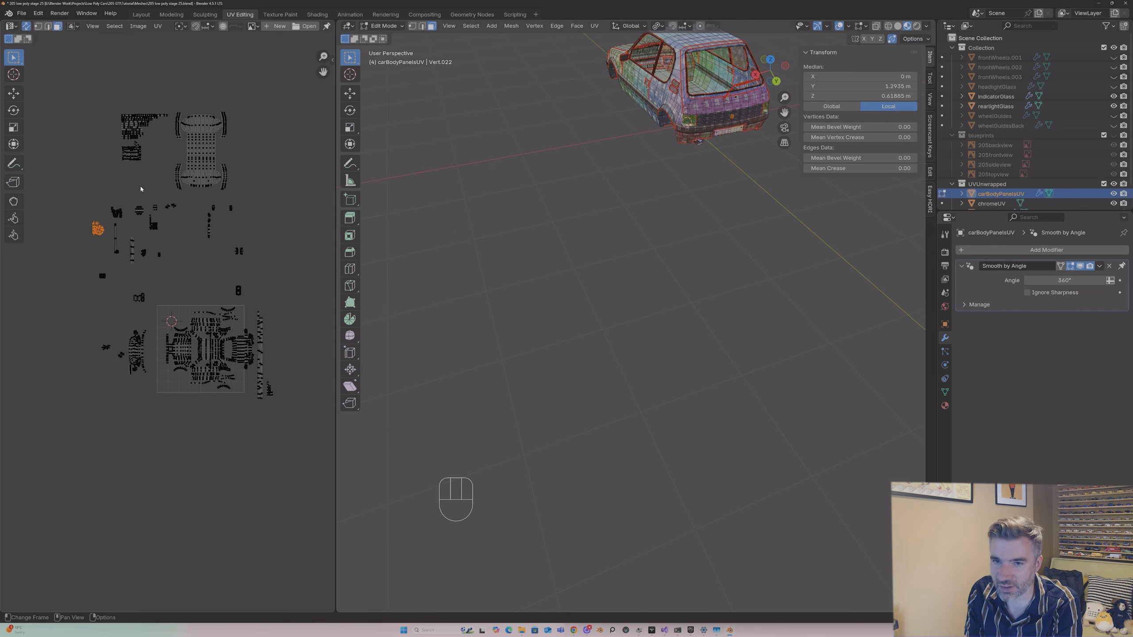
{"action": "key", "text": "g"}
{"action": "left_click", "coordinate": [157, 137]}
{"action": "scroll", "coordinate": [158, 136], "scroll_direction": "up", "scroll_amount": 1}
{"action": "key", "text": "g"}
{"action": "left_click", "coordinate": [153, 142]}
Step: Move the small front-end island to the left end of the loose island row above the tile
{"action": "left_click_drag", "start_coordinate": [120, 165], "coordinate": [144, 192]}
{"action": "middle_click_drag", "start_coordinate": [535, 147], "coordinate": [646, 150]}
{"action": "key", "text": "g"}
{"action": "left_click", "coordinate": [136, 170]}
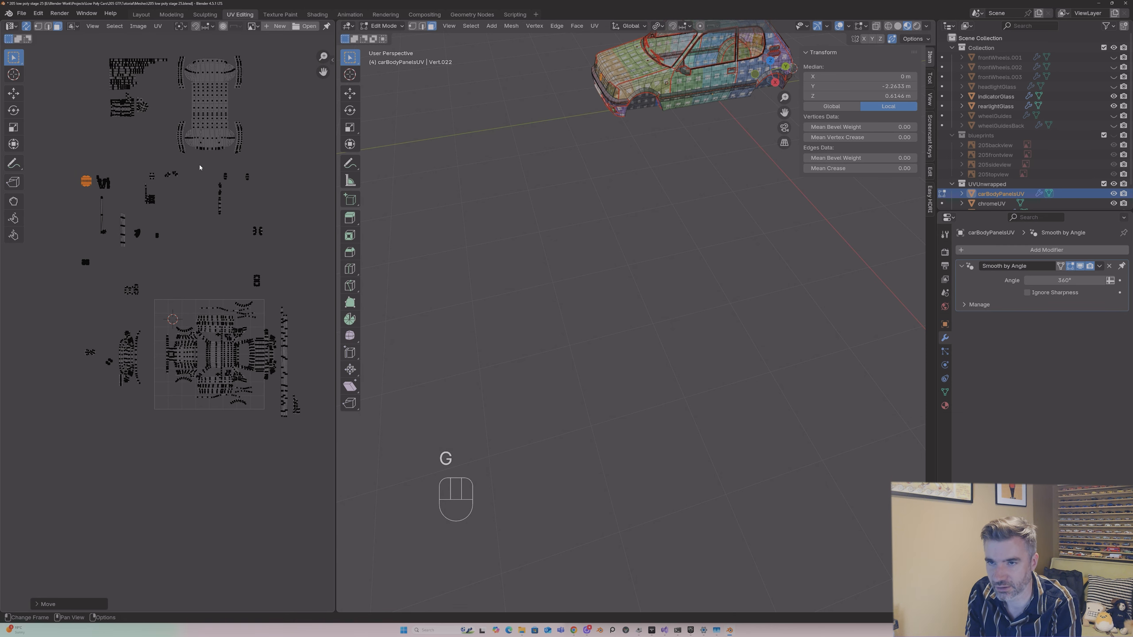
Step: Isolate one of the paired rear-quarter vent islands and move it from above the tile onto the upper rear quarter panel
{"action": "left_click", "coordinate": [258, 231]}
{"action": "middle_click_drag", "start_coordinate": [412, 171], "coordinate": [542, 65]}
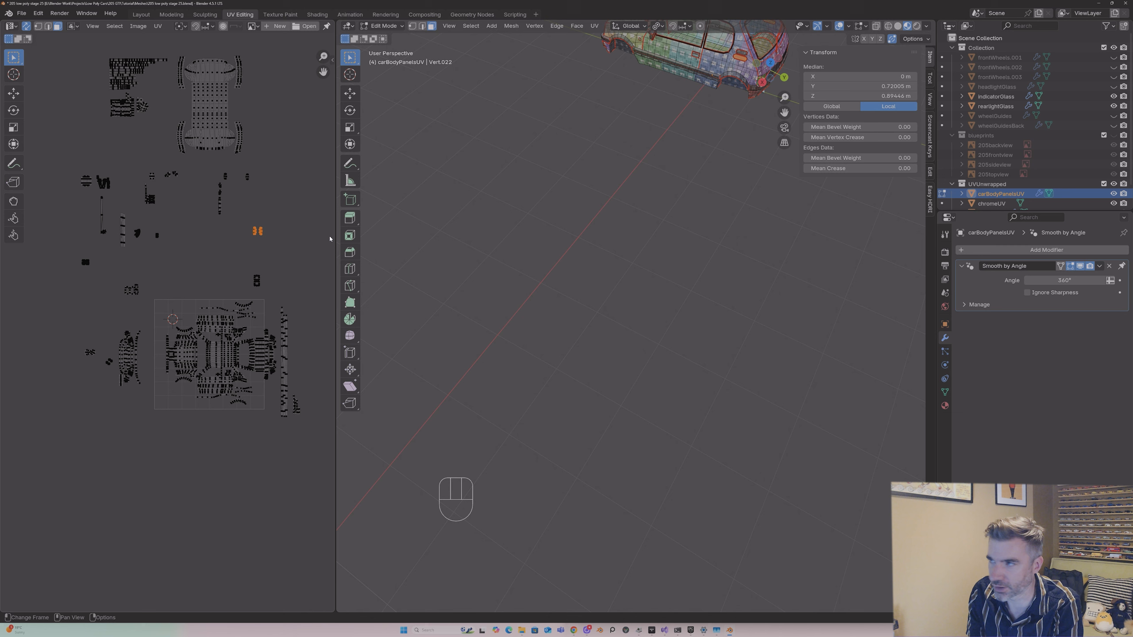
{"action": "left_click_drag", "start_coordinate": [784, 112], "coordinate": [716, 166]}
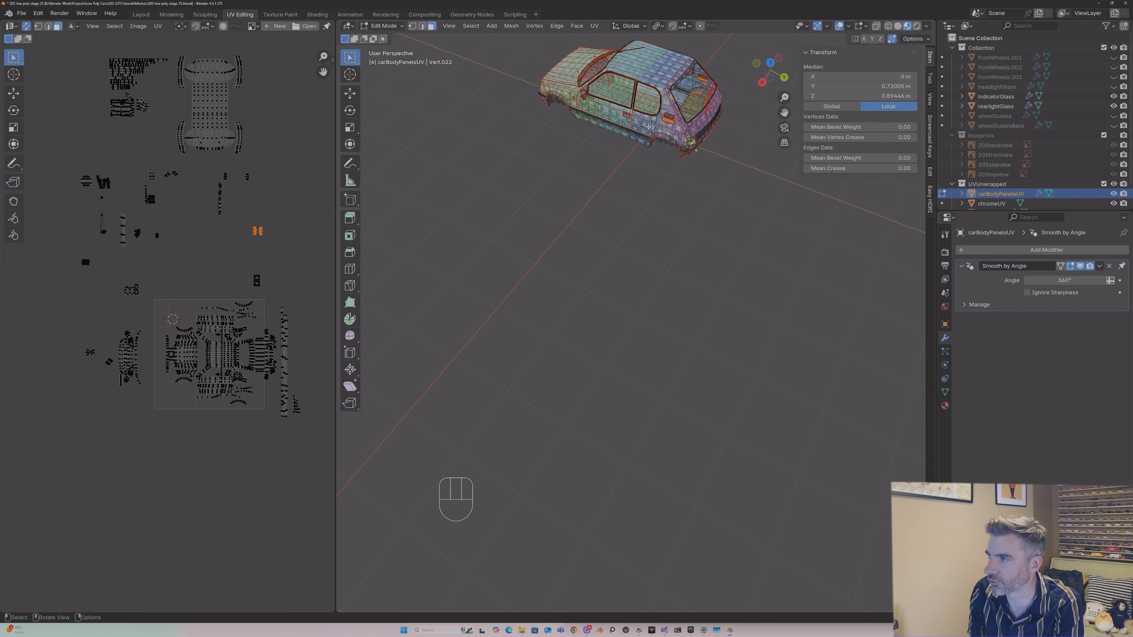
{"action": "left_click", "coordinate": [254, 231]}
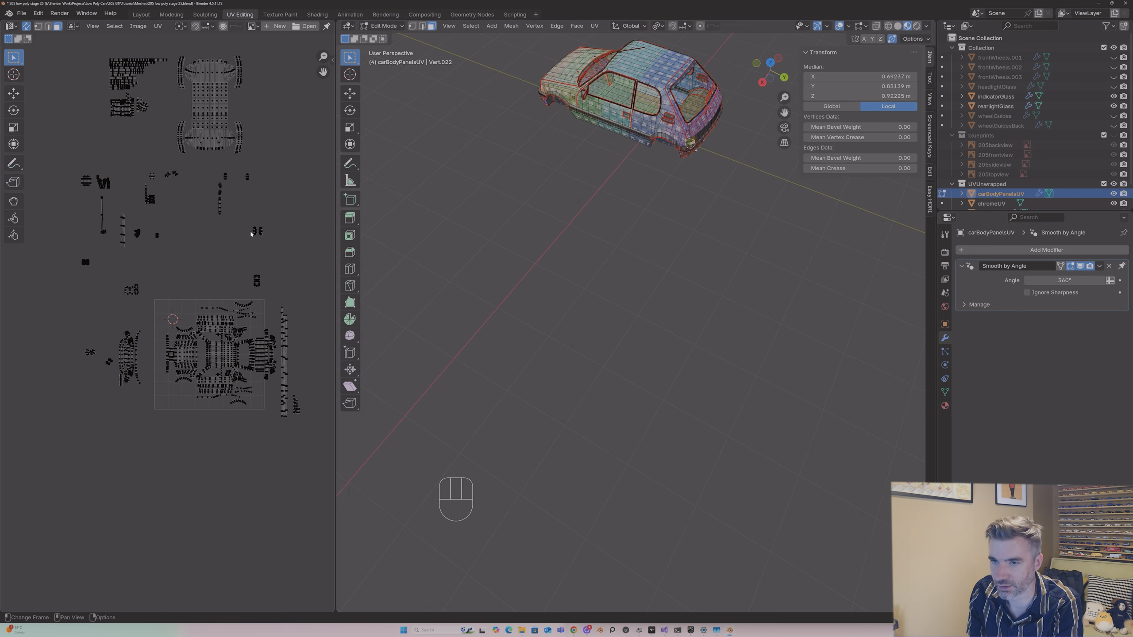
{"action": "key", "text": "l"}
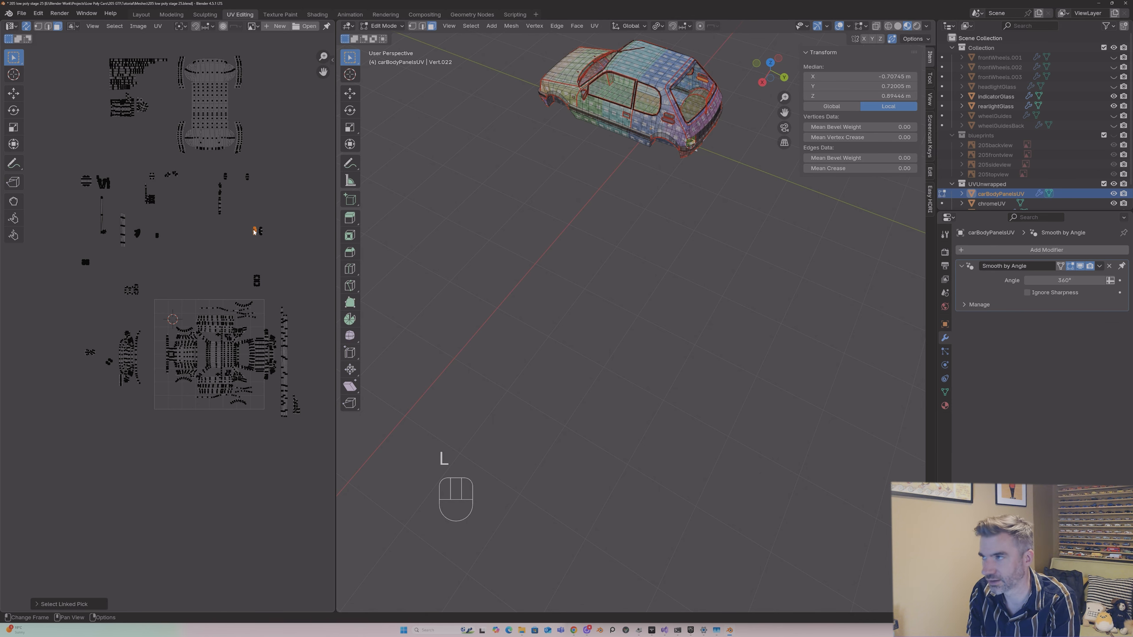
{"action": "key", "text": "g"}
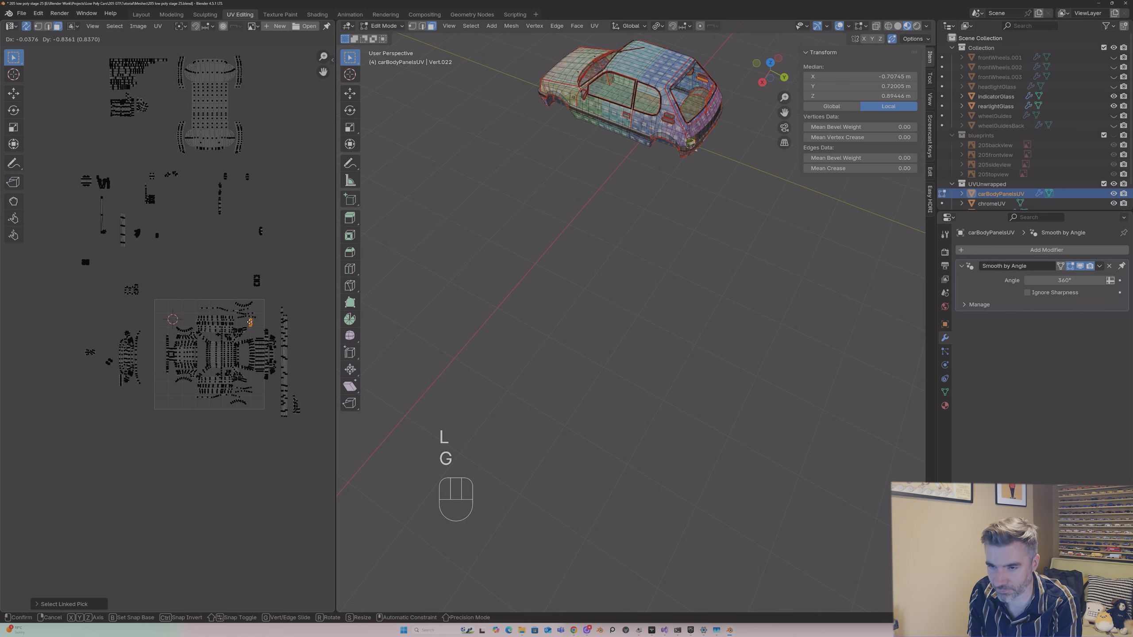
{"action": "left_click", "coordinate": [250, 321]}
{"action": "scroll", "coordinate": [280, 214], "scroll_direction": "up", "scroll_amount": 5}
{"action": "scroll", "coordinate": [281, 214], "scroll_direction": "up", "scroll_amount": 6}
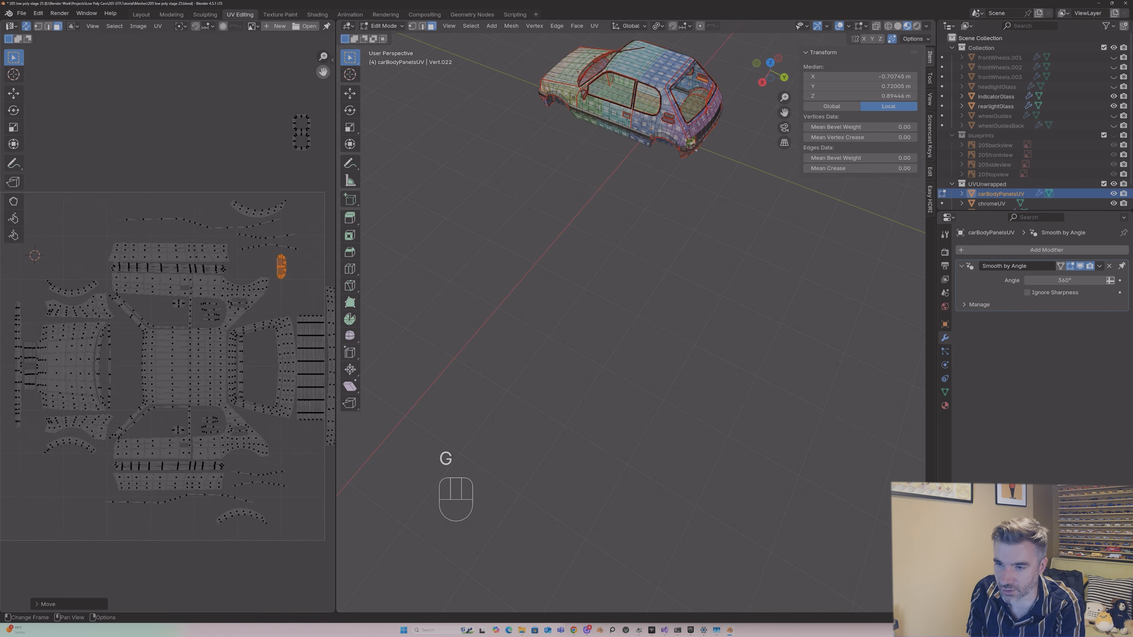
{"action": "type", "text": "g"}
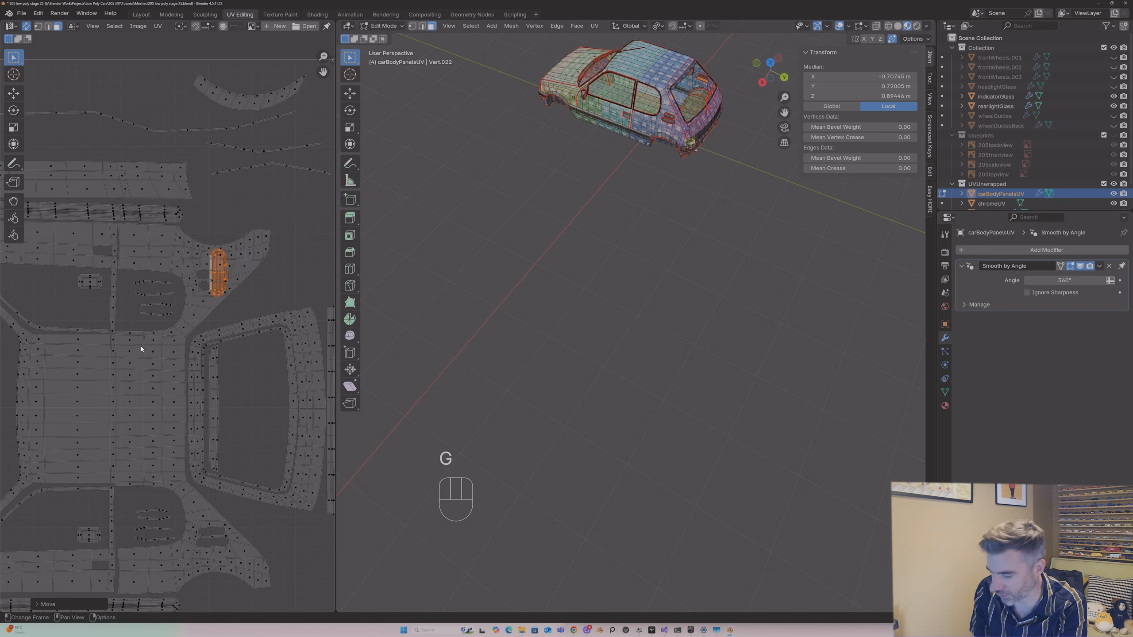
Step: Rotate the vent island 90° and scale it down over the upper quarter panel's outer slot opening
{"action": "type", "text": "r90"}
{"action": "key", "text": "Return"}
{"action": "key", "text": "s"}
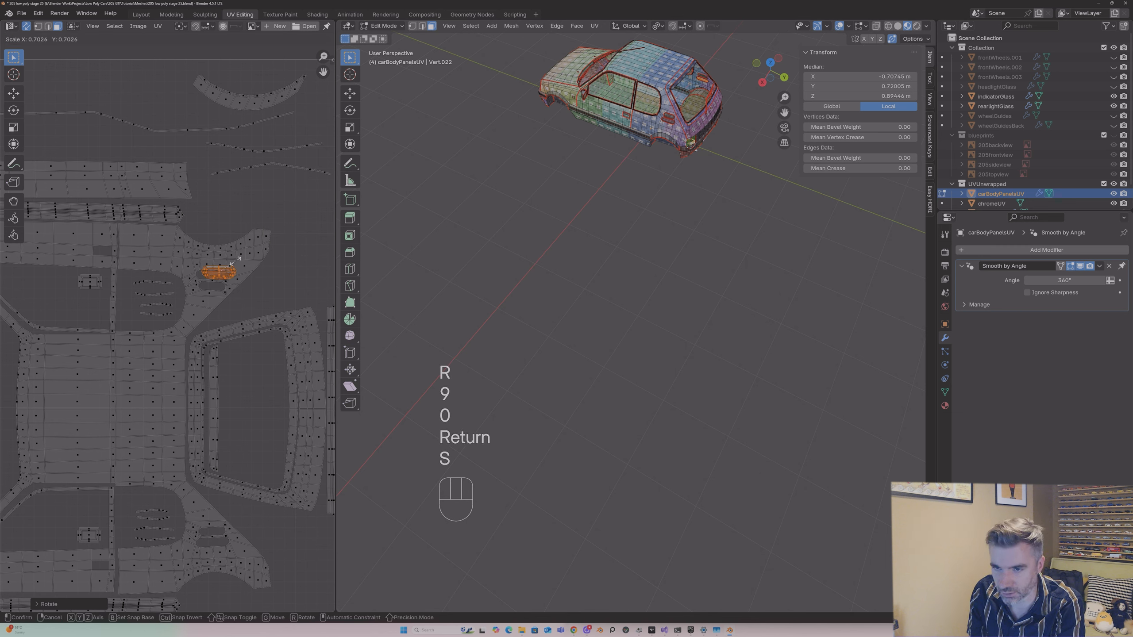
{"action": "key", "text": "g"}
{"action": "left_click", "coordinate": [227, 271]}
Step: Shrink the vent island further, position it inside the outer slot and tilt it slightly to align
{"action": "key", "text": "s"}
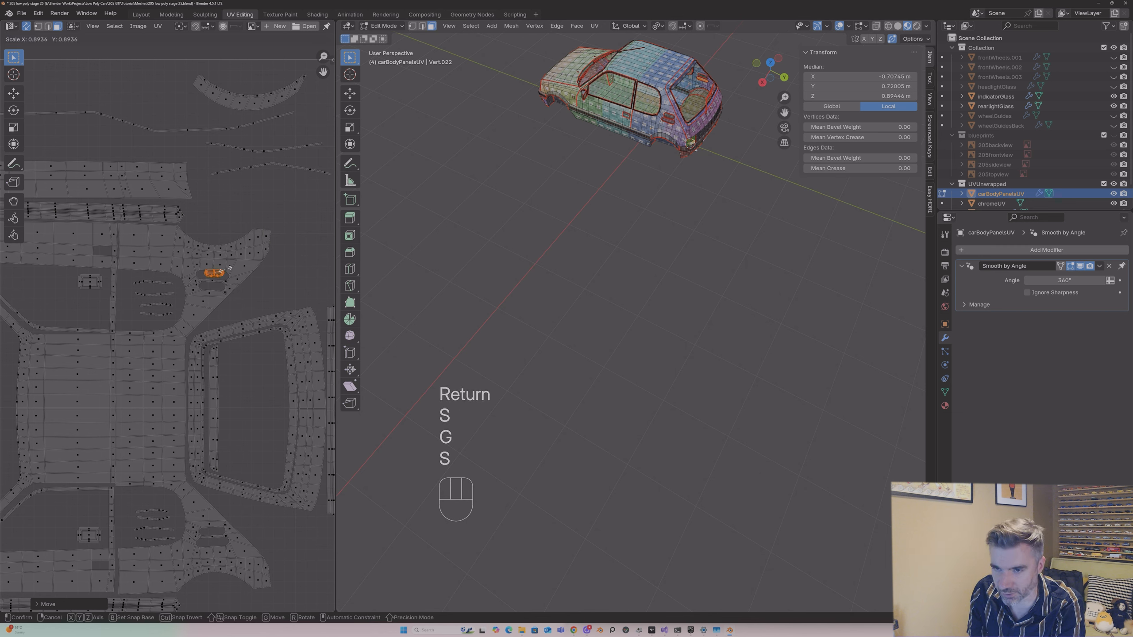
{"action": "left_click", "coordinate": [226, 272]}
{"action": "key", "text": "g"}
{"action": "left_click", "coordinate": [227, 274]}
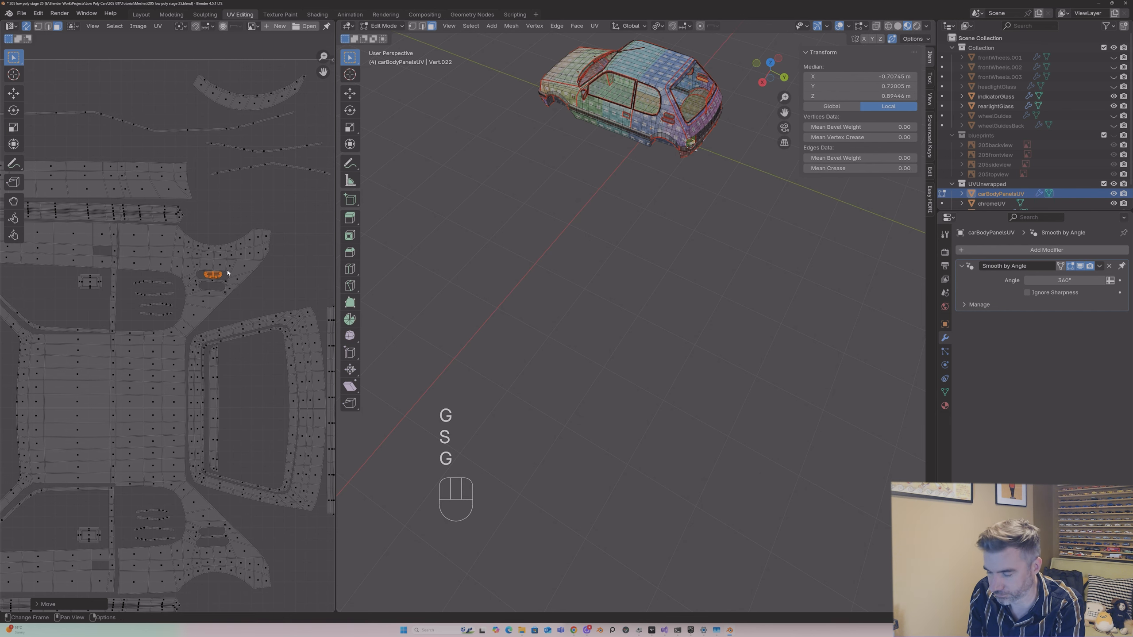
{"action": "key", "text": "r"}
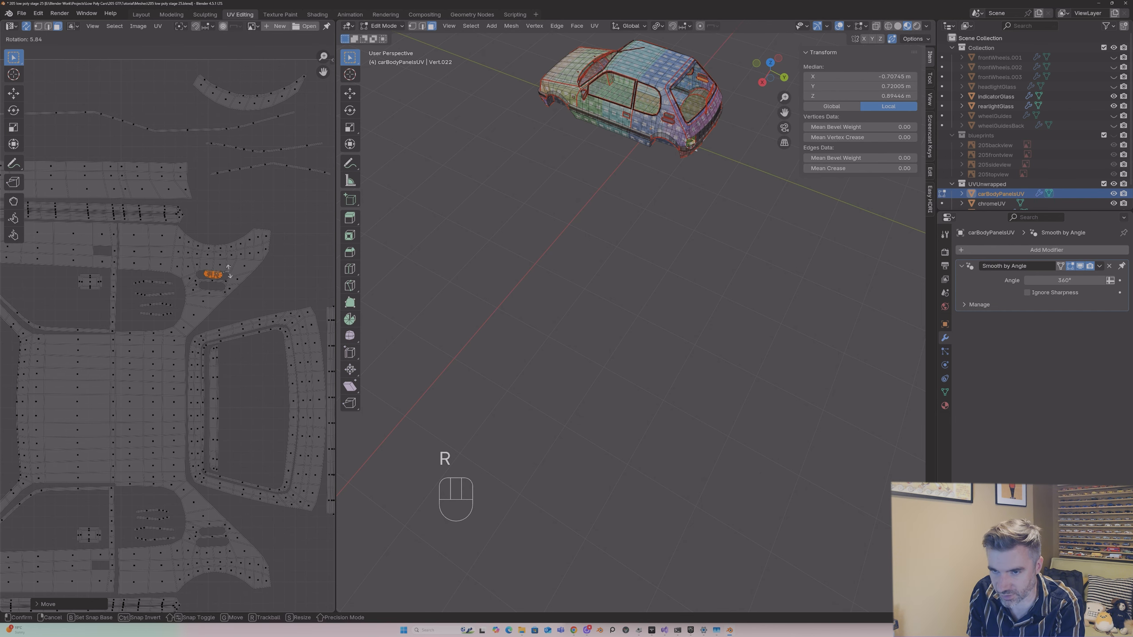
{"action": "left_click", "coordinate": [228, 269]}
Step: Enlarge the vent island slightly and recentre it within the upper quarter panel's outer slot
{"action": "scroll", "coordinate": [247, 256], "scroll_direction": "up", "scroll_amount": 6}
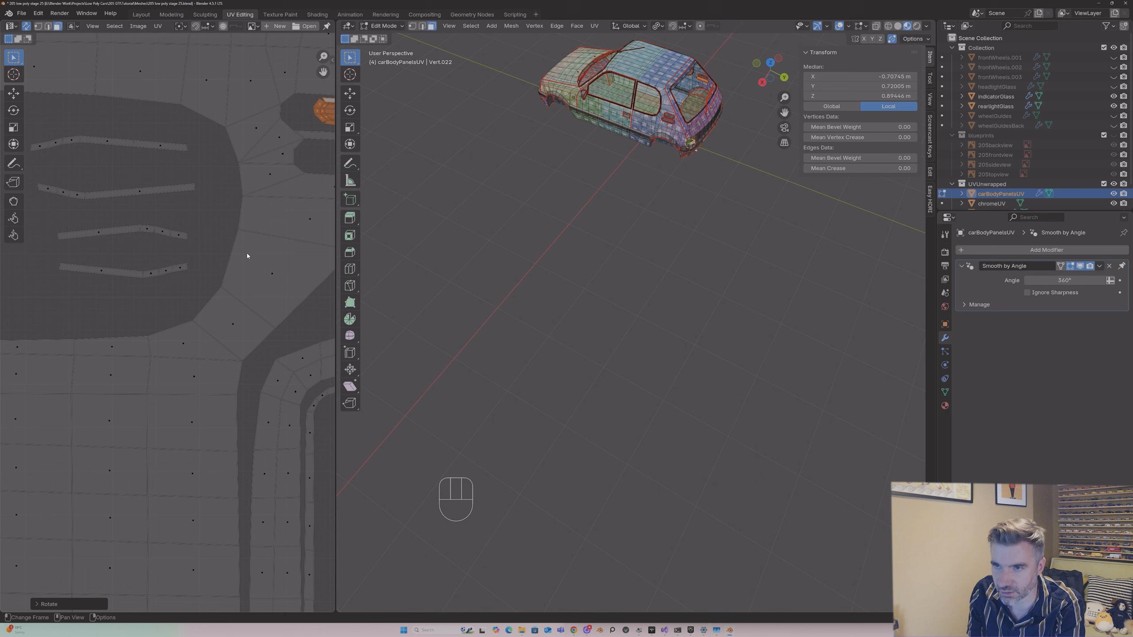
{"action": "left_click_drag", "start_coordinate": [323, 72], "coordinate": [171, 172]}
{"action": "key", "text": "g"}
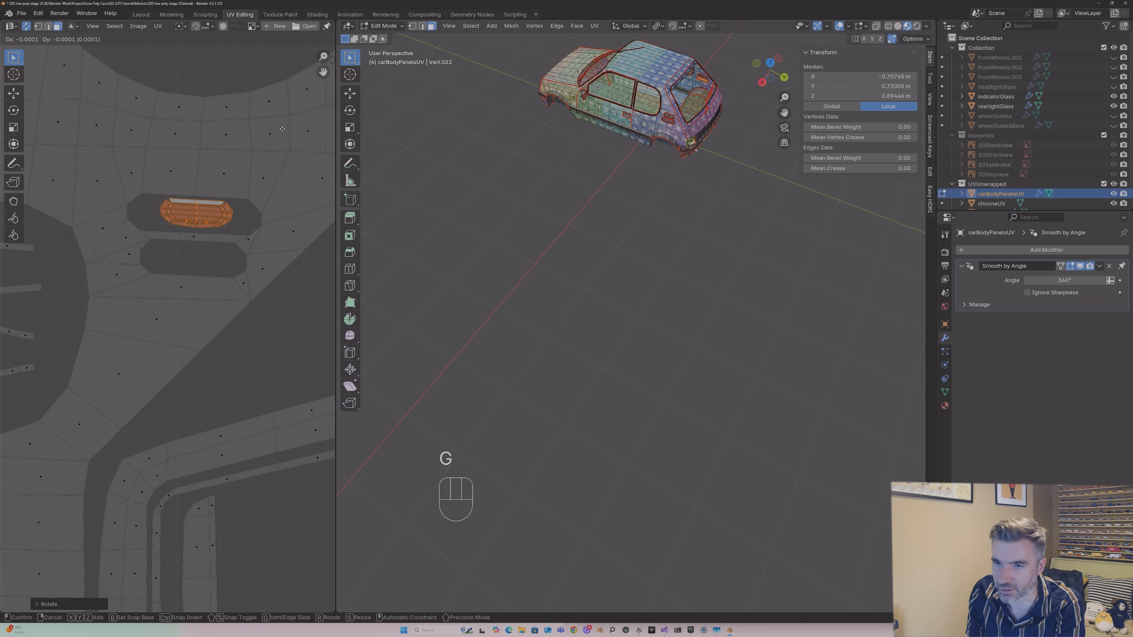
{"action": "left_click", "coordinate": [284, 129]}
{"action": "key", "text": "s"}
{"action": "key", "text": "g"}
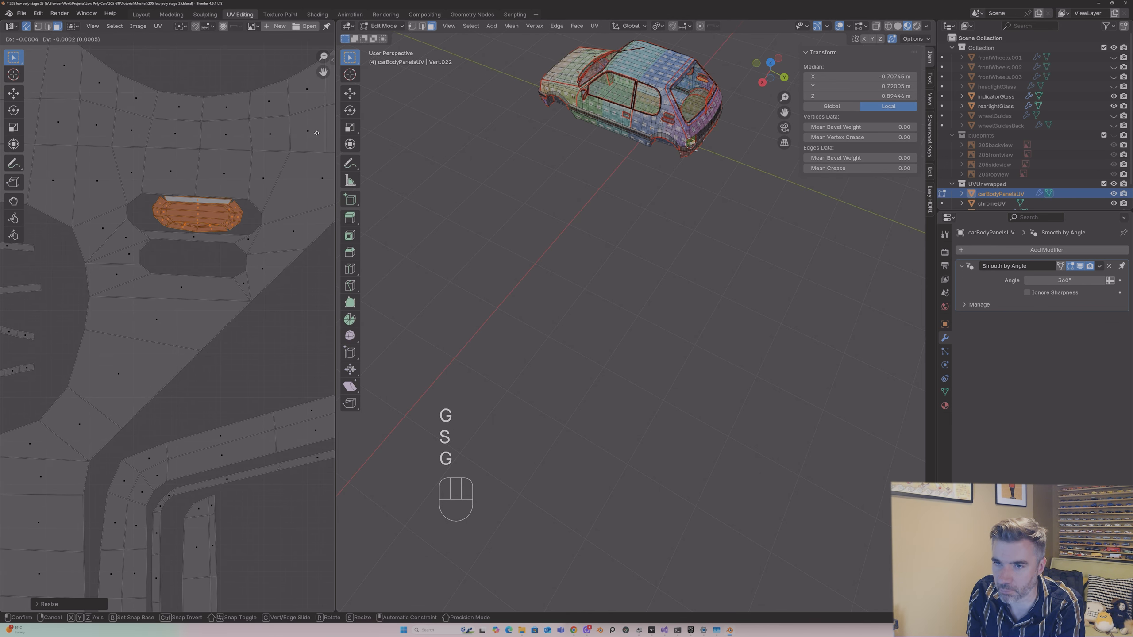
{"action": "key", "text": "s"}
{"action": "left_click", "coordinate": [317, 134]}
{"action": "scroll", "coordinate": [152, 261], "scroll_direction": "down", "scroll_amount": 2}
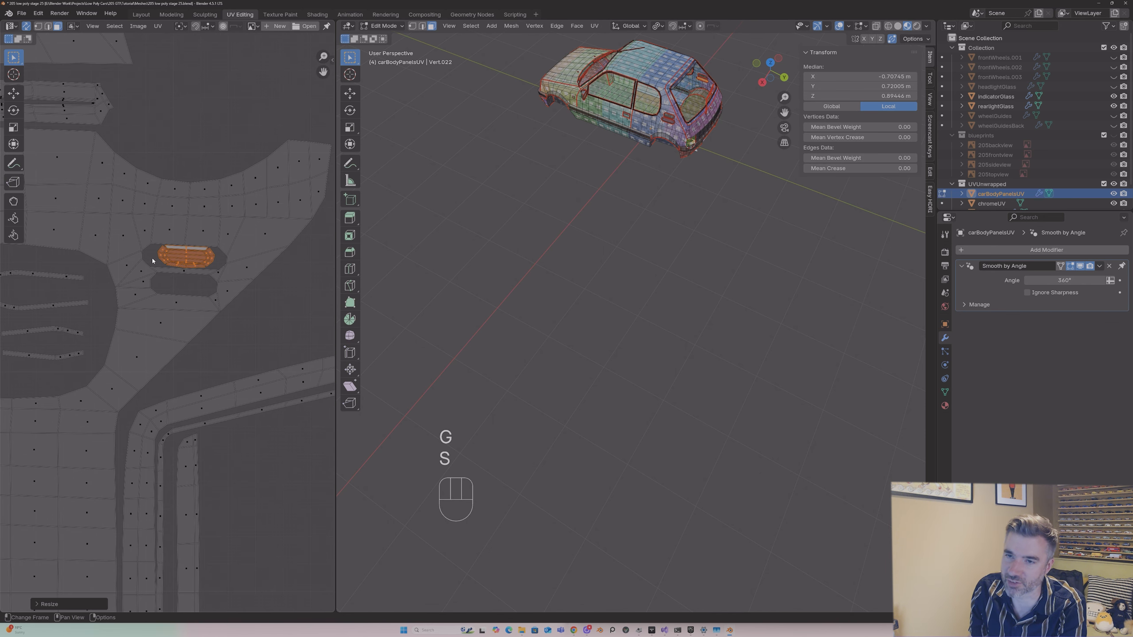
{"action": "scroll", "coordinate": [168, 252], "scroll_direction": "up", "scroll_amount": 2}
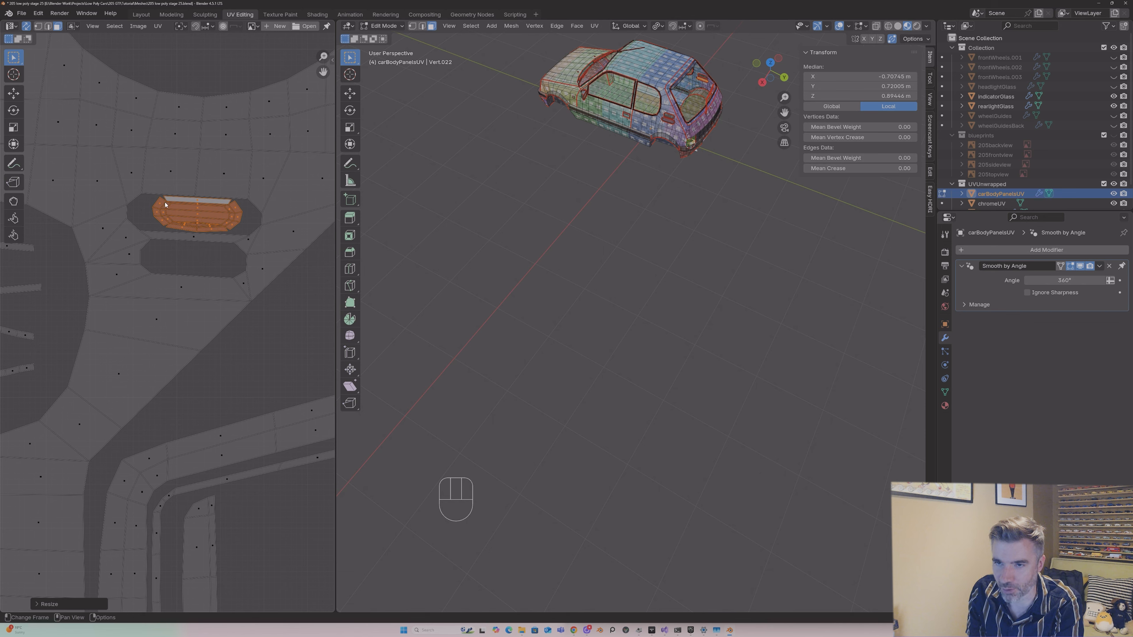
Step: Select the remaining rear-quarter vent island above the tile and move it down near the lower rear quarter panel
{"action": "scroll", "coordinate": [208, 180], "scroll_direction": "down", "scroll_amount": 7}
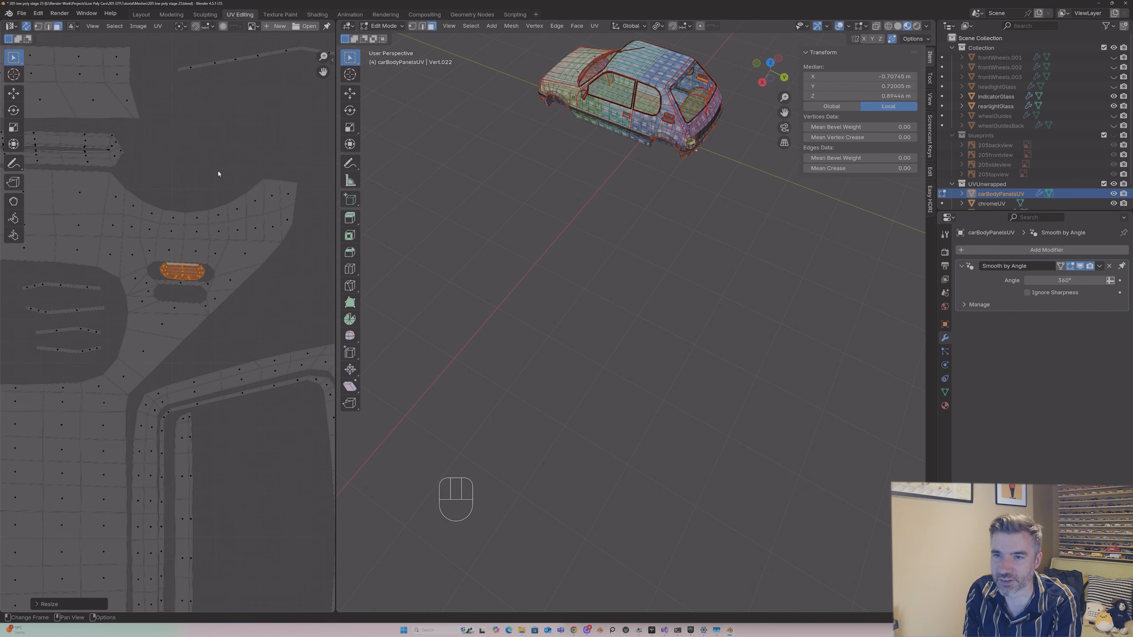
{"action": "scroll", "coordinate": [220, 232], "scroll_direction": "down", "scroll_amount": 2}
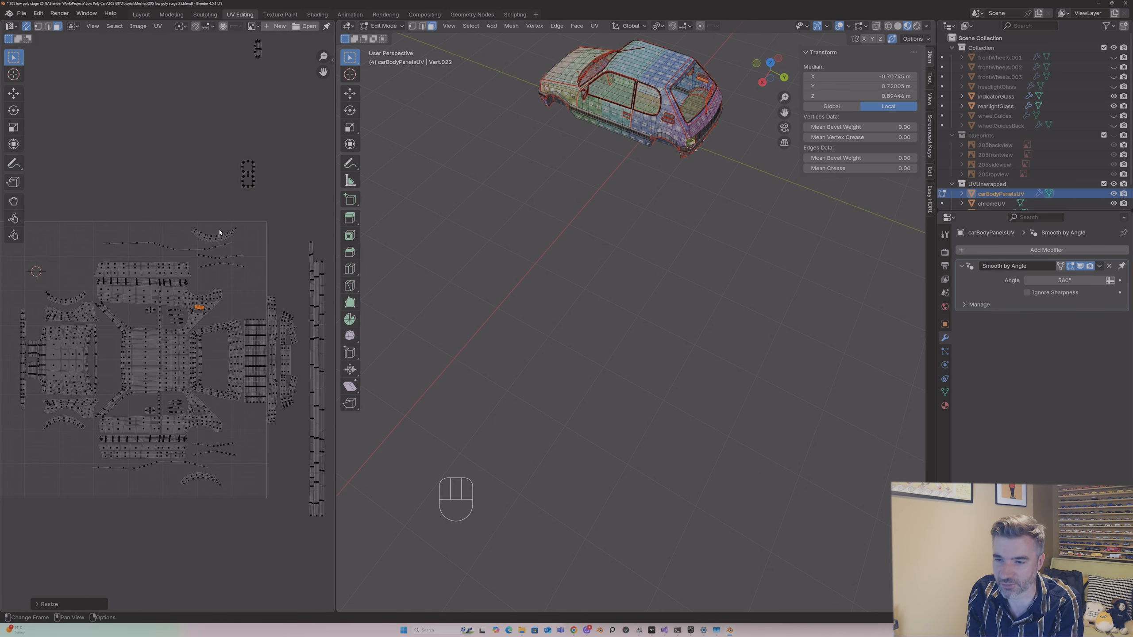
{"action": "scroll", "coordinate": [220, 232], "scroll_direction": "down", "scroll_amount": 3}
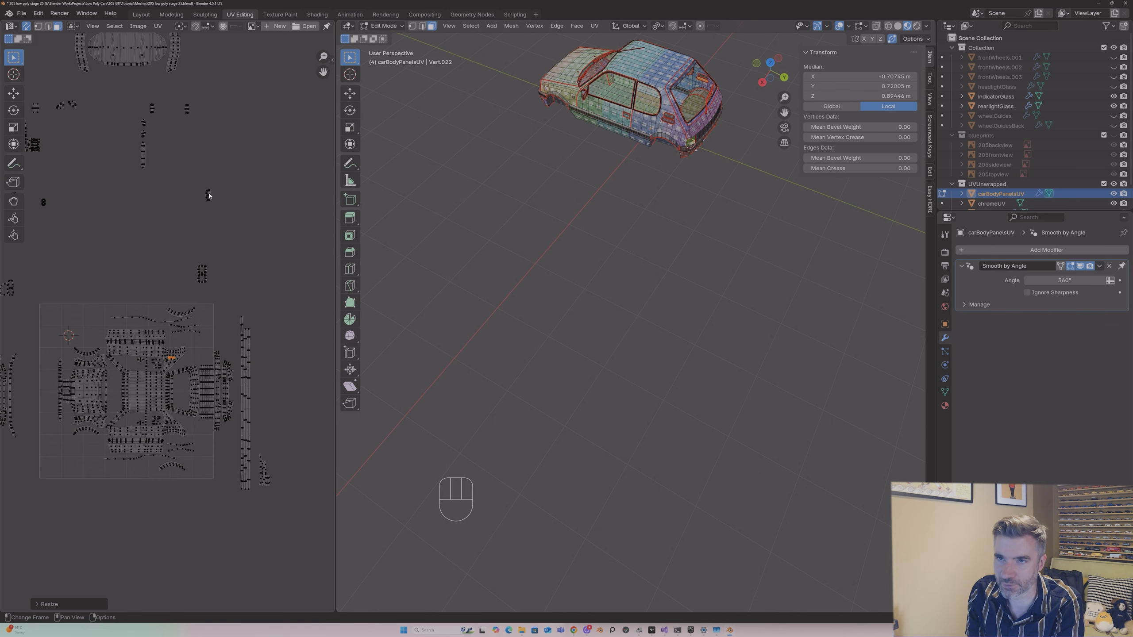
{"action": "left_click", "coordinate": [208, 195]}
{"action": "key", "text": "l"}
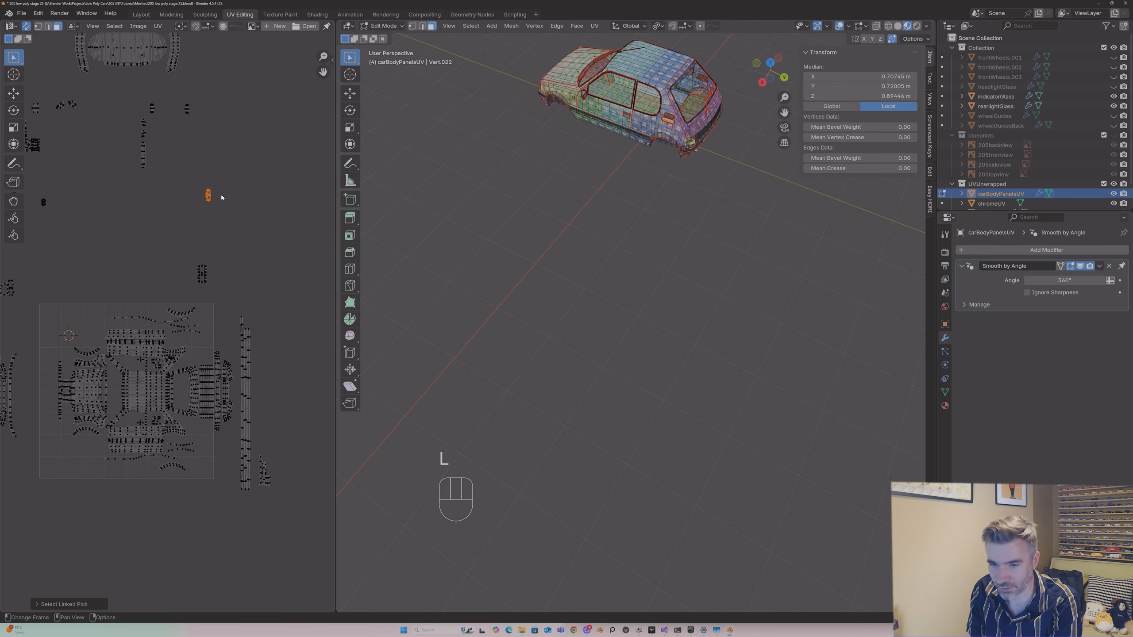
{"action": "key", "text": "g"}
{"action": "left_click", "coordinate": [187, 455]}
Step: Scale down the second vent island, place it over the lower quarter panel's outer slot and rotate it 90°
{"action": "scroll", "coordinate": [184, 448], "scroll_direction": "up", "scroll_amount": 5}
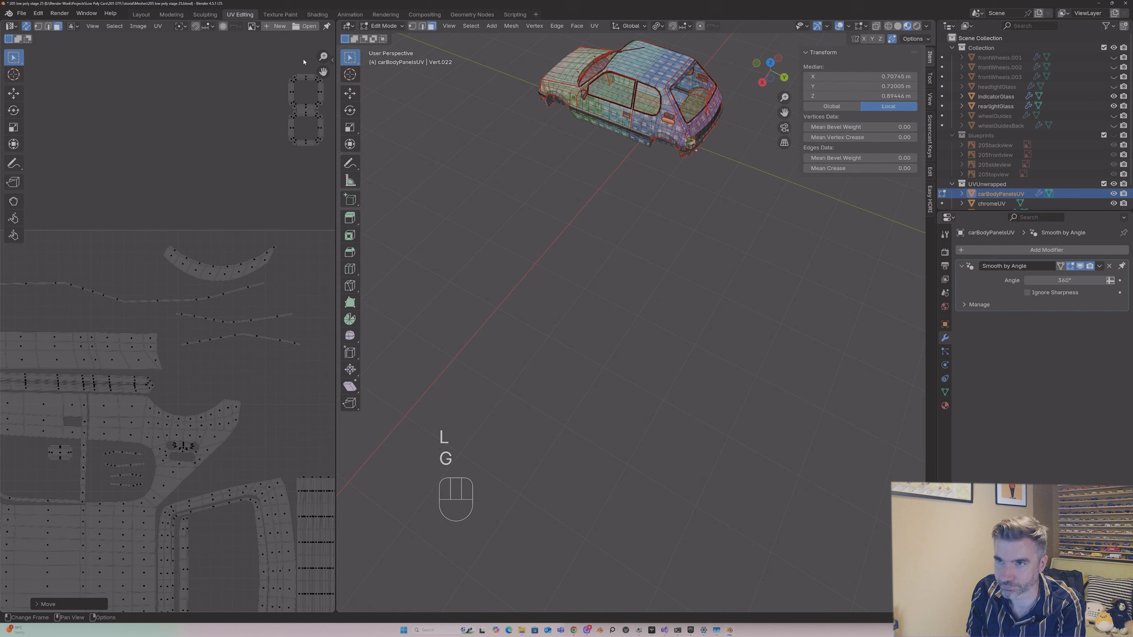
{"action": "left_click_drag", "start_coordinate": [323, 72], "coordinate": [329, 299]}
{"action": "scroll", "coordinate": [177, 387], "scroll_direction": "up", "scroll_amount": 2}
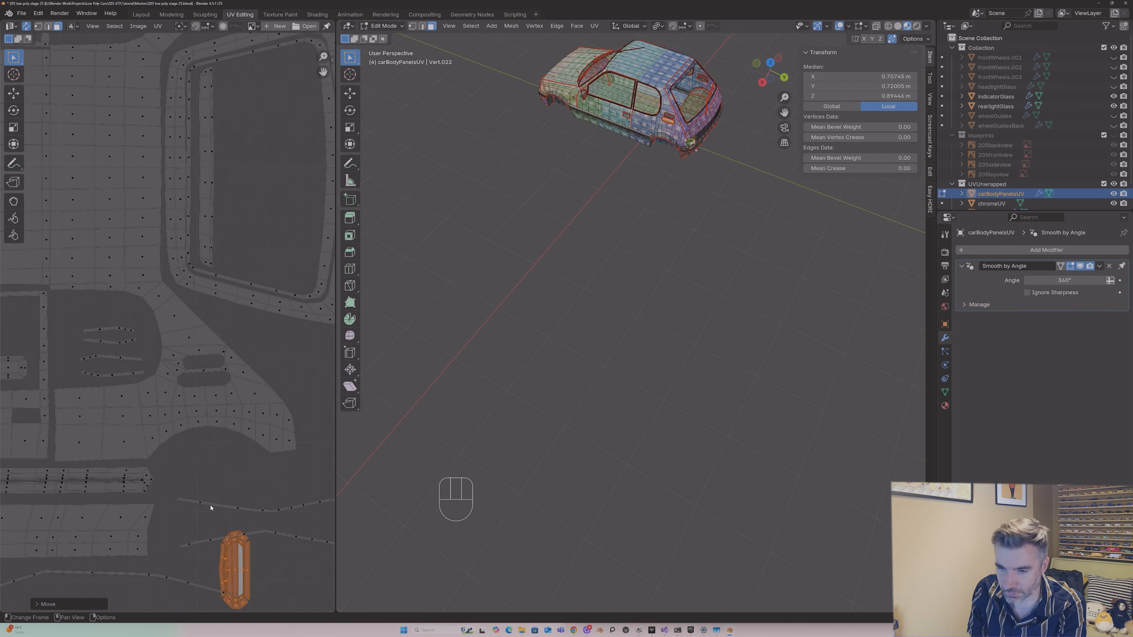
{"action": "key", "text": "g"}
{"action": "key", "text": "s"}
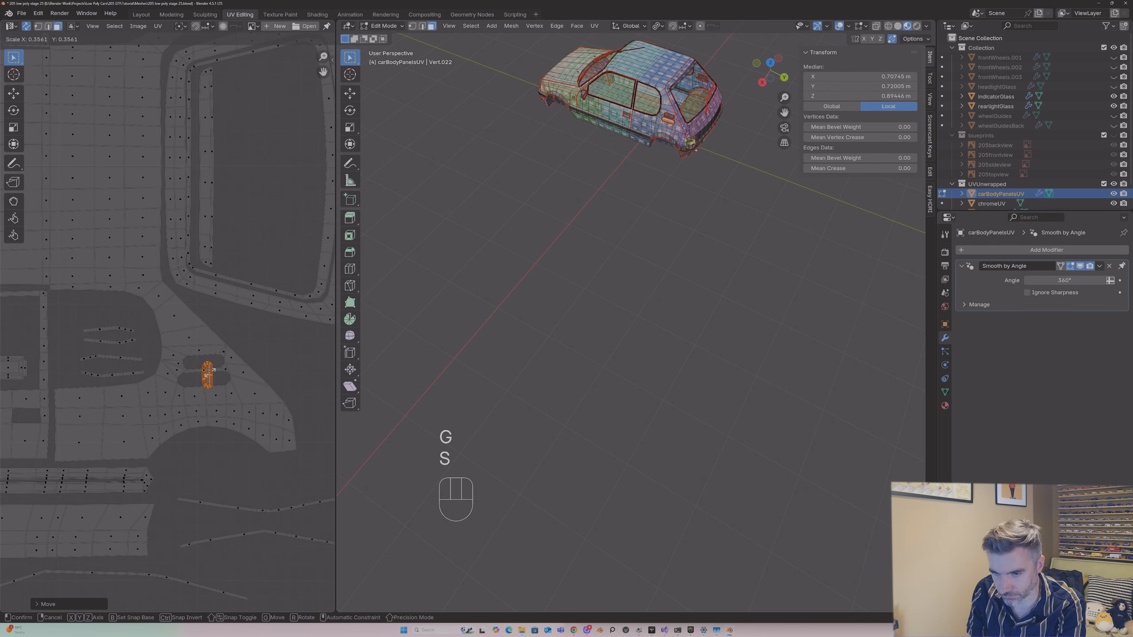
{"action": "key", "text": "g"}
{"action": "key", "text": "r"}
{"action": "key", "text": "9"}
{"action": "key", "text": "0"}
{"action": "key", "text": "Return"}
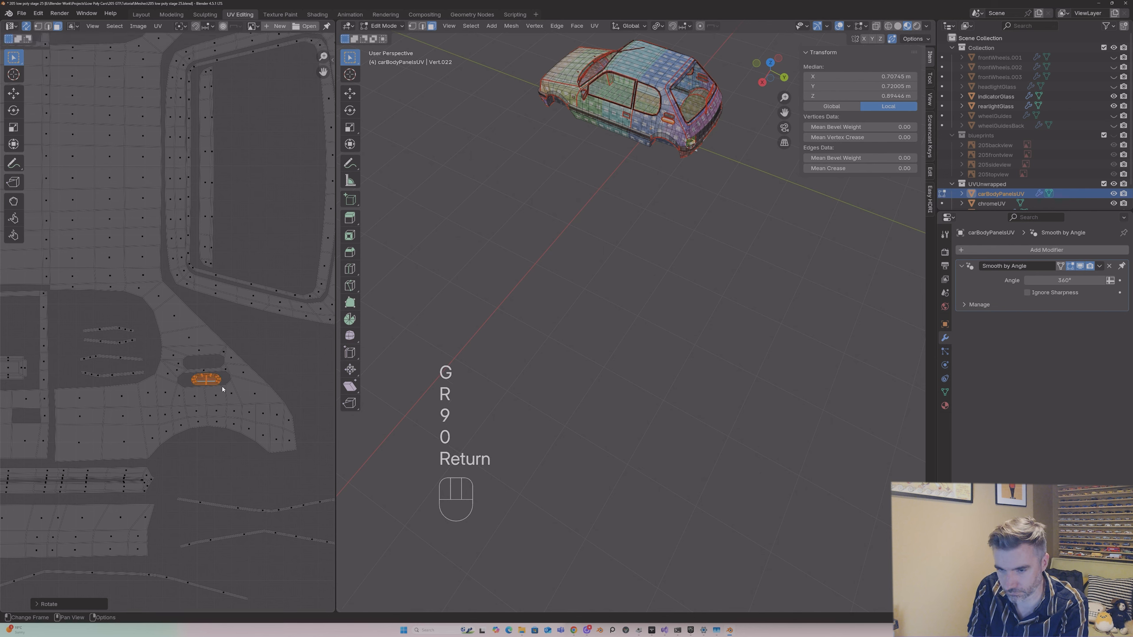
Step: Fine-tune the second vent island's scale and position inside the lower quarter panel's outer slot
{"action": "scroll", "coordinate": [223, 389], "scroll_direction": "up", "scroll_amount": 1}
{"action": "key", "text": "s"}
{"action": "left_click", "coordinate": [224, 387]}
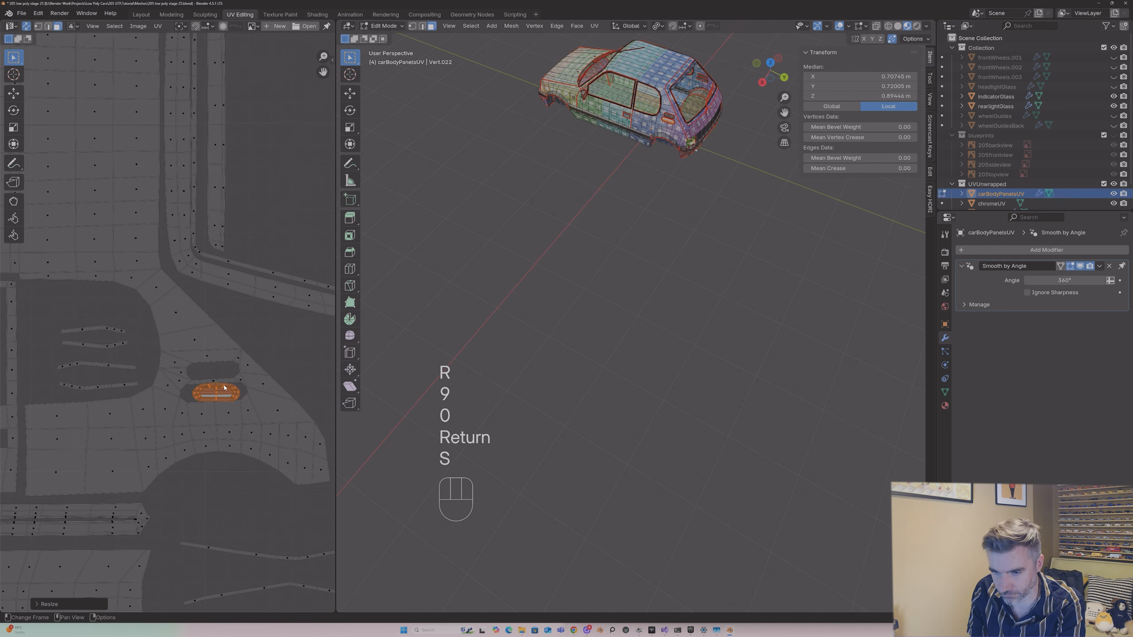
{"action": "key", "text": "g"}
{"action": "left_click", "coordinate": [223, 388]}
{"action": "key", "text": "s"}
{"action": "left_click", "coordinate": [235, 393]}
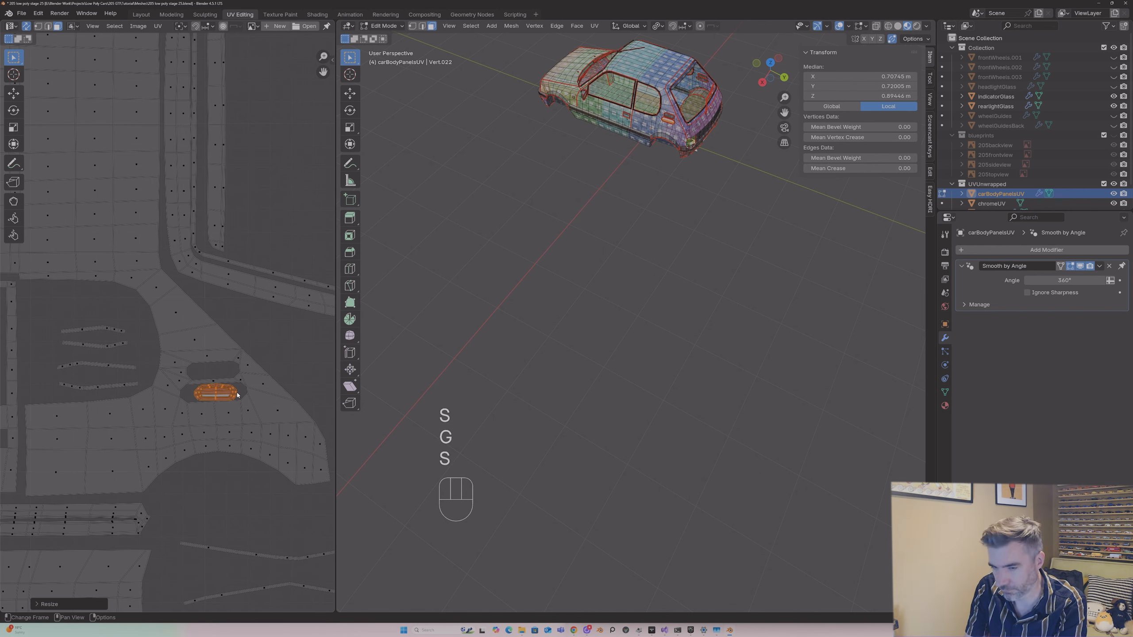
{"action": "key", "text": "r"}
{"action": "key", "text": "9"}
{"action": "key", "text": "0"}
{"action": "key", "text": "Tab"}
{"action": "key", "text": "Escape"}
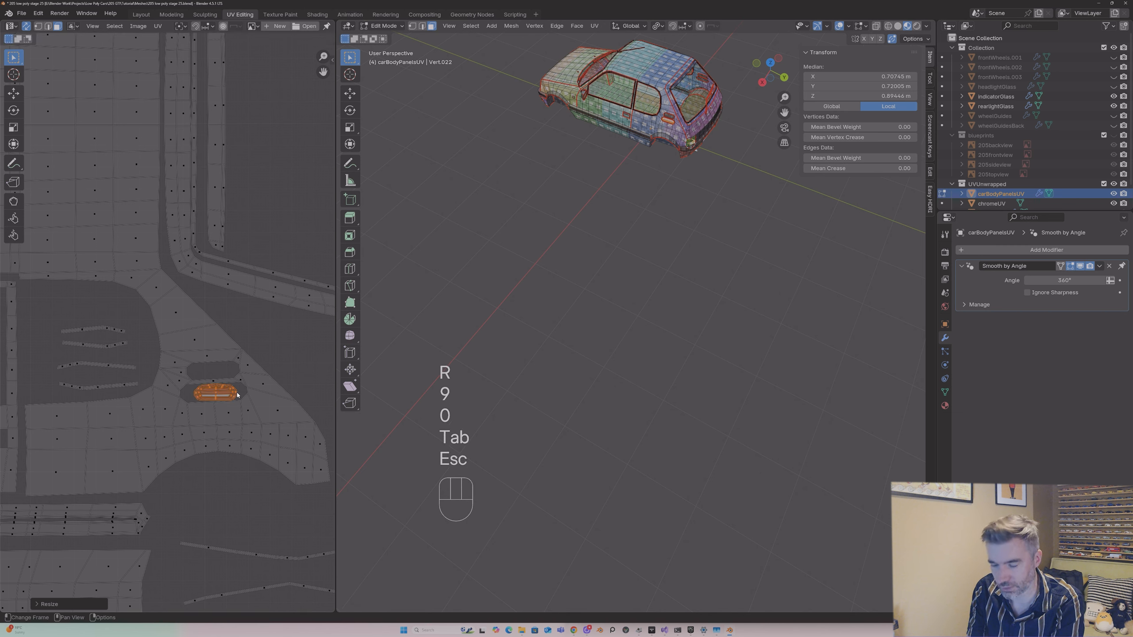
Step: Rotate the second vent island 180° within the lower quarter panel's slot
{"action": "key", "text": "r"}
{"action": "key", "text": "1"}
{"action": "key", "text": "8"}
{"action": "key", "text": "0"}
{"action": "key", "text": "Return"}
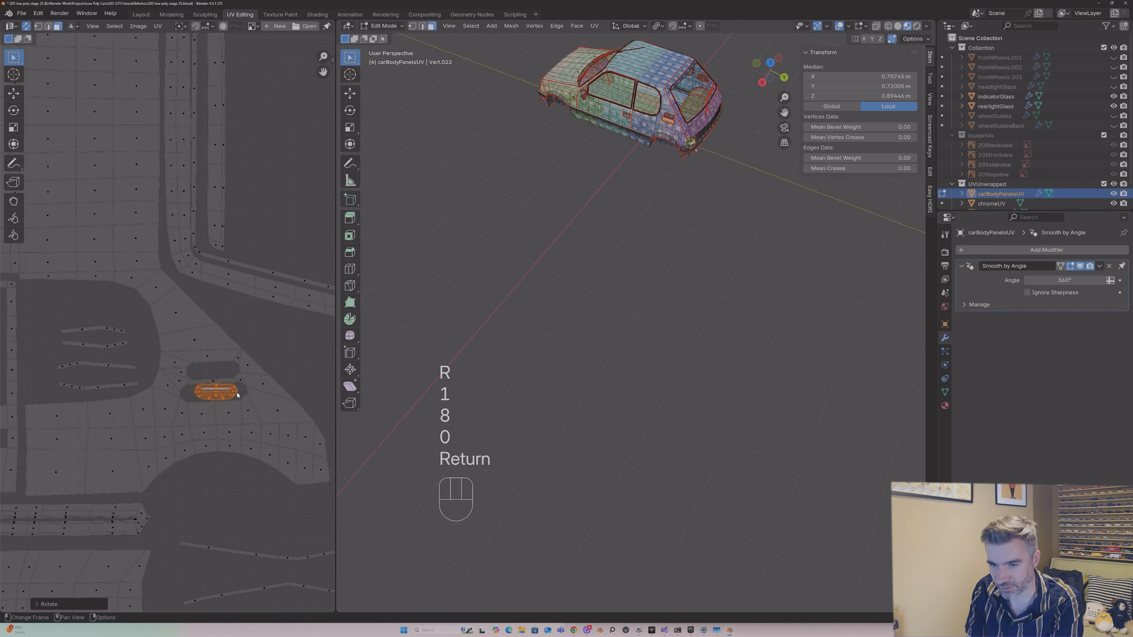
Step: Nudge the second vent island slightly so it sits centred in the lower quarter panel's outer slot
{"action": "key", "text": "r"}
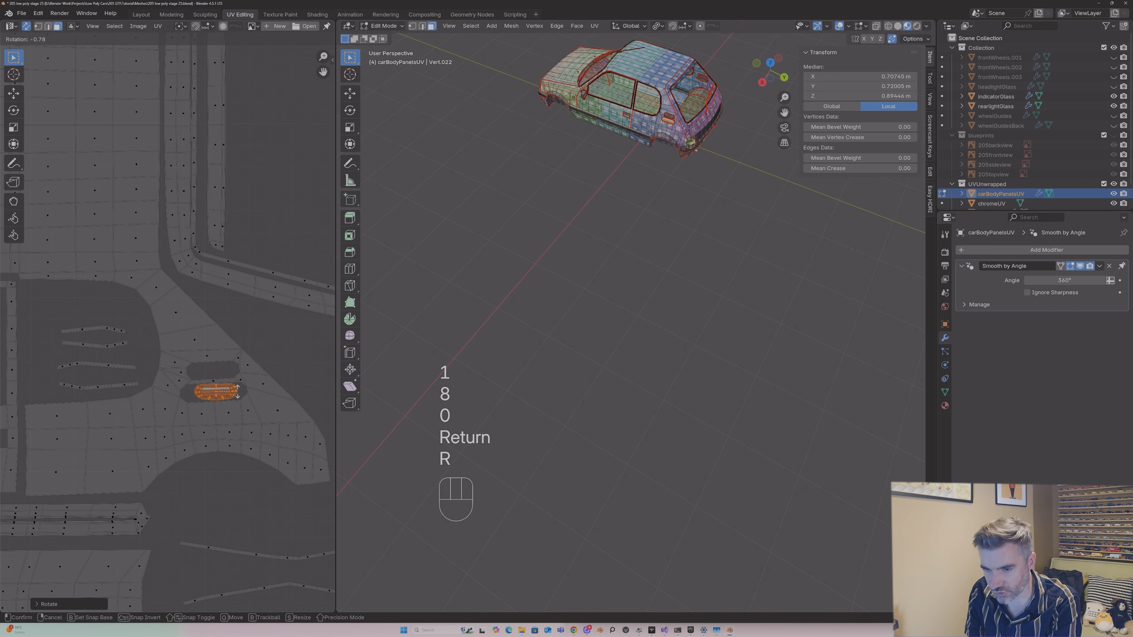
{"action": "key", "text": "g"}
{"action": "left_click", "coordinate": [235, 394]}
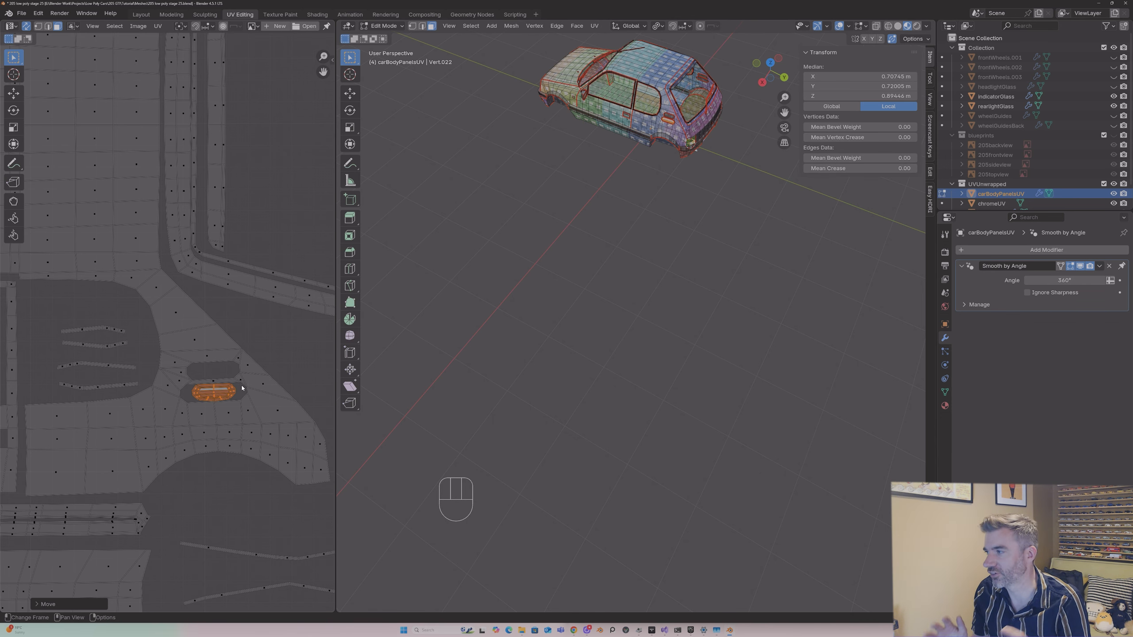
{"action": "scroll", "coordinate": [259, 343], "scroll_direction": "down", "scroll_amount": 5}
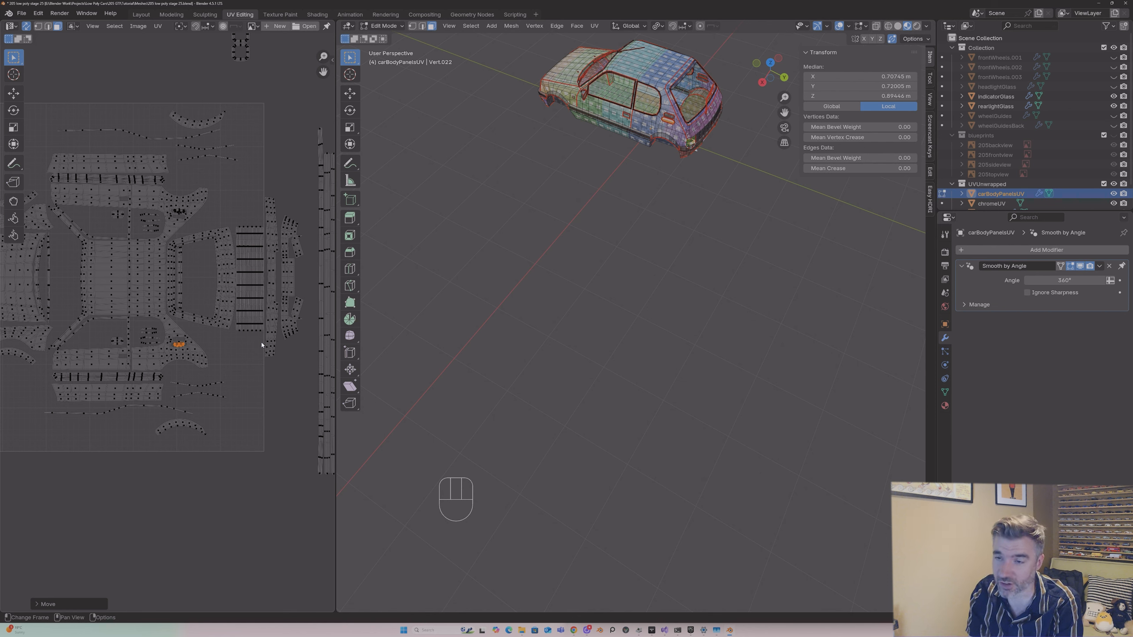
{"action": "middle_click_drag", "start_coordinate": [244, 329], "coordinate": [274, 377]}
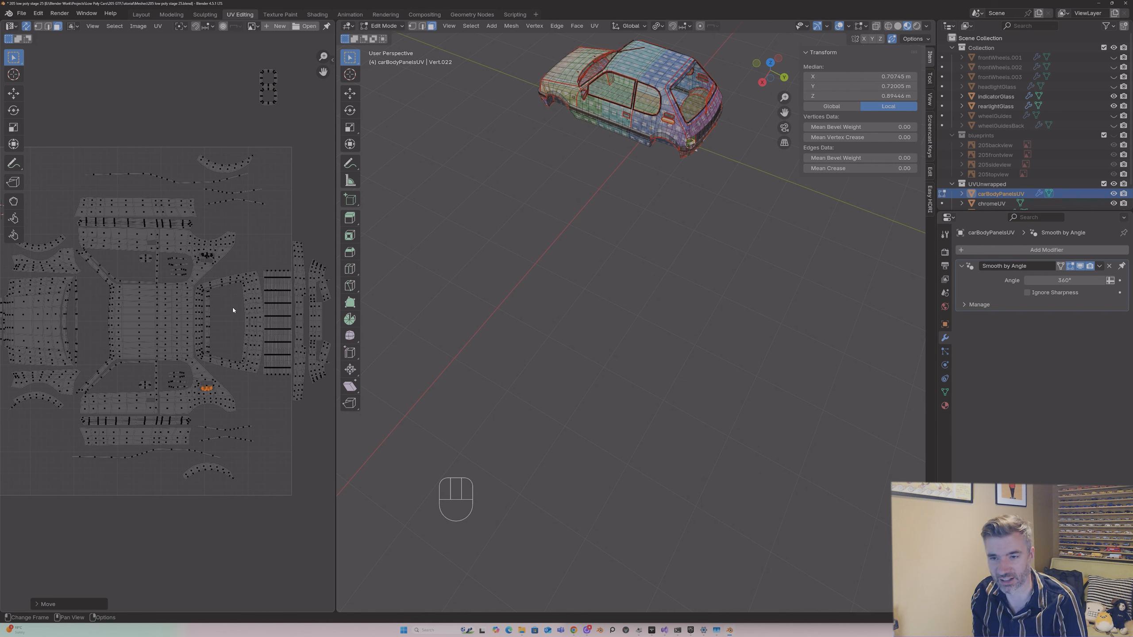
{"action": "scroll", "coordinate": [233, 310], "scroll_direction": "down", "scroll_amount": 1}
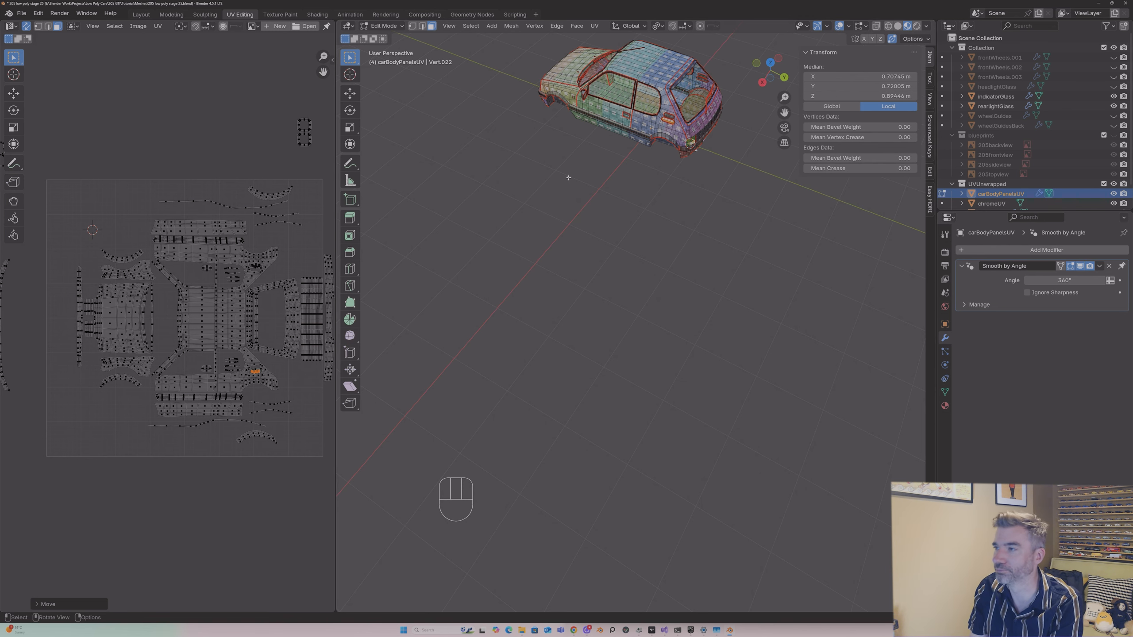
Step: Select the narrow centre-rear island above the tile and move it down beside the rear bumper islands
{"action": "middle_click_drag", "start_coordinate": [567, 177], "coordinate": [669, 174]}
{"action": "middle_click_drag", "start_coordinate": [253, 220], "coordinate": [165, 244]}
{"action": "scroll", "coordinate": [165, 250], "scroll_direction": "down", "scroll_amount": 2}
{"action": "left_click", "coordinate": [237, 184]}
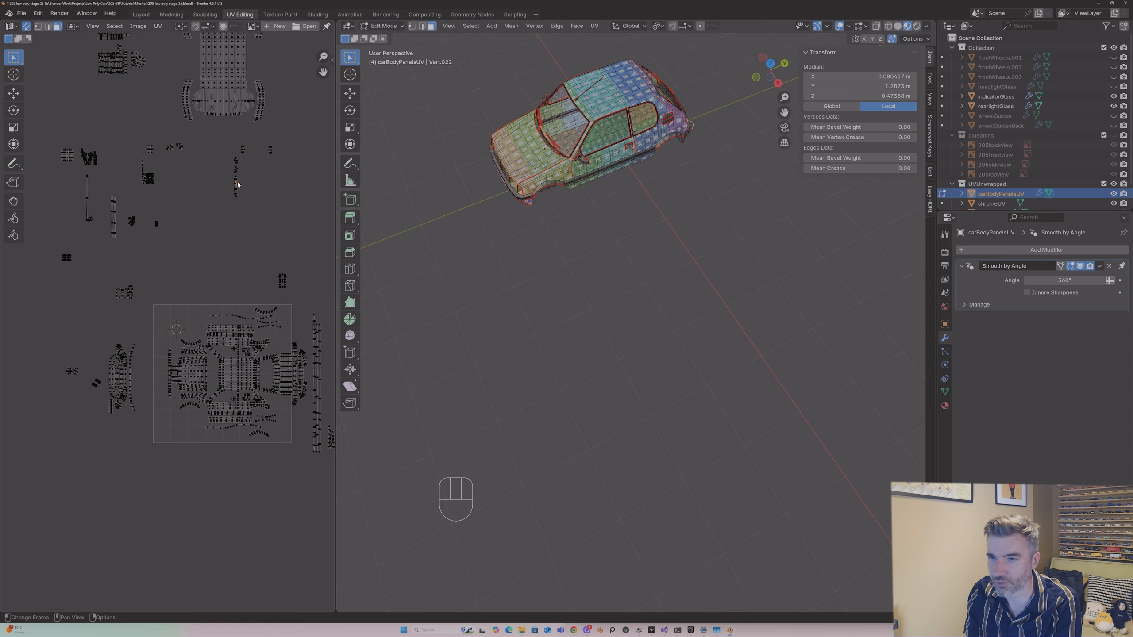
{"action": "key", "text": "l"}
{"action": "middle_click_drag", "start_coordinate": [634, 214], "coordinate": [500, 169]}
{"action": "scroll", "coordinate": [300, 369], "scroll_direction": "up", "scroll_amount": 2}
{"action": "middle_click_drag", "start_coordinate": [299, 369], "coordinate": [261, 375]}
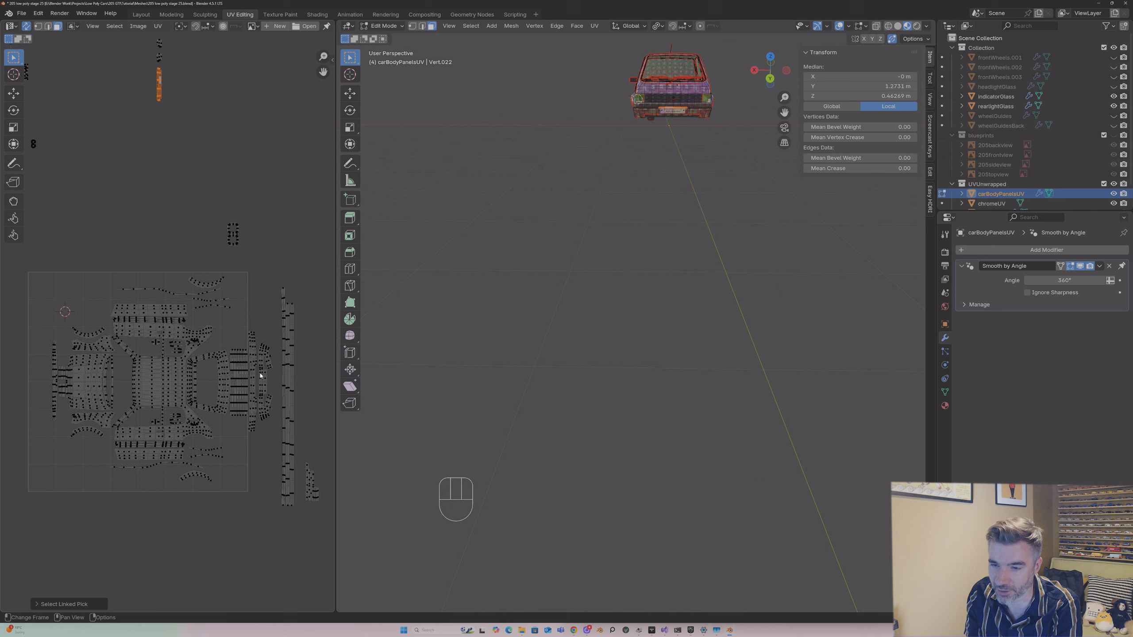
{"action": "key", "text": "g"}
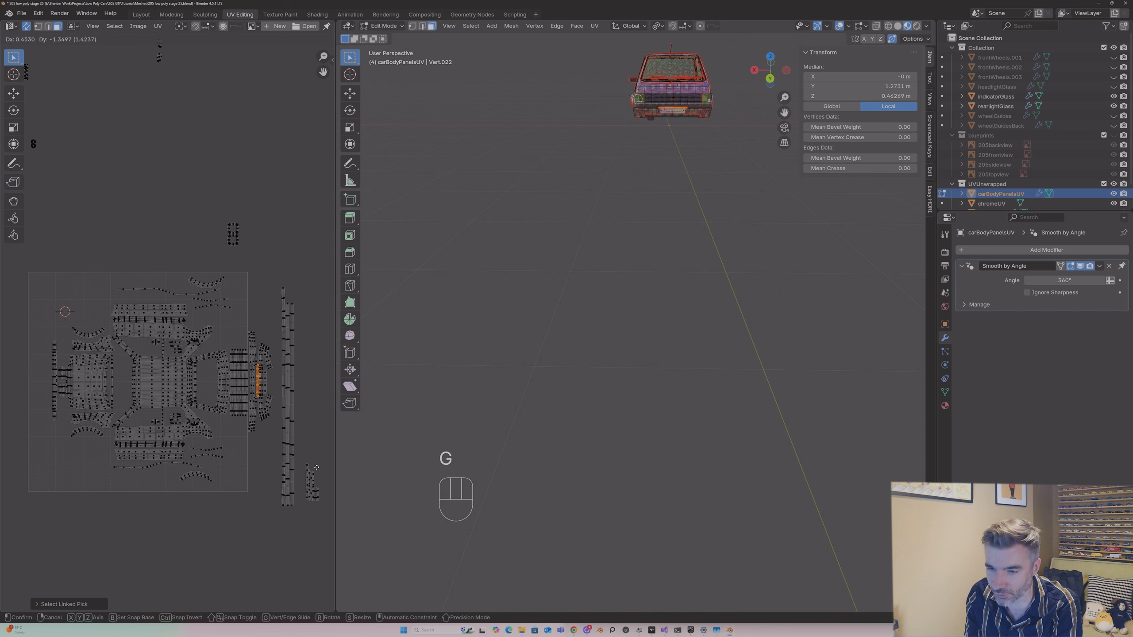
{"action": "left_click", "coordinate": [316, 469]}
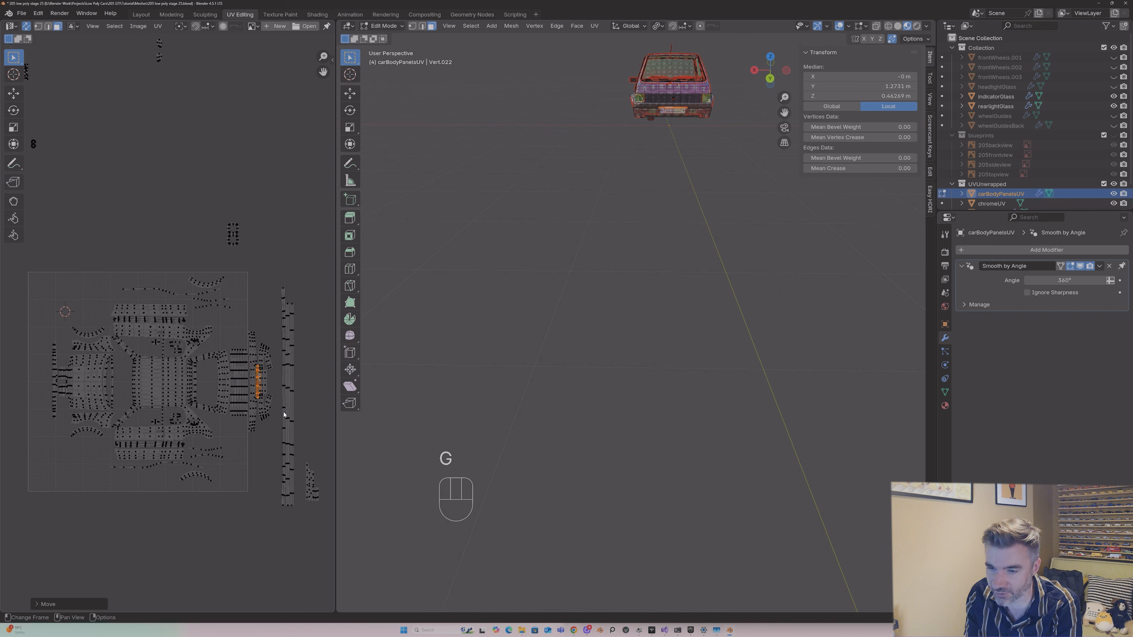
{"action": "key", "text": "l"}
{"action": "key", "text": "g"}
{"action": "left_click", "coordinate": [266, 387]}
Step: Select the two small centre-front islands above the tile and check where they belong on the car
{"action": "middle_click_drag", "start_coordinate": [215, 201], "coordinate": [179, 341]}
{"action": "left_click_drag", "start_coordinate": [112, 174], "coordinate": [136, 207]}
{"action": "middle_click_drag", "start_coordinate": [557, 167], "coordinate": [709, 159]}
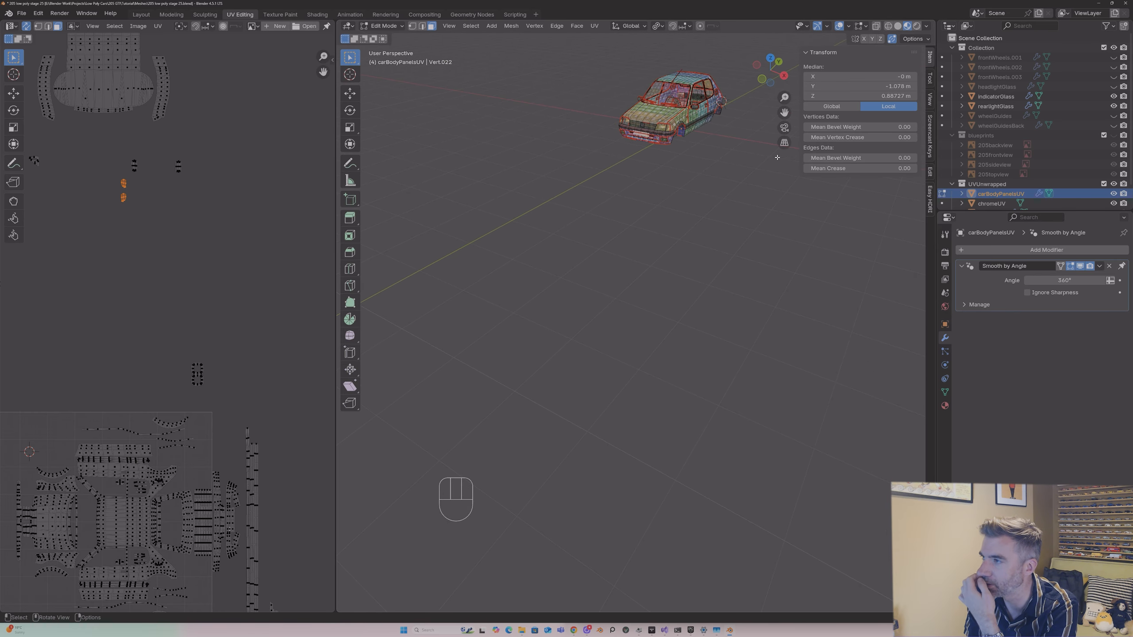
{"action": "middle_click_drag", "start_coordinate": [647, 131], "coordinate": [601, 129]}
{"action": "scroll", "coordinate": [152, 175], "scroll_direction": "down", "scroll_amount": 2}
{"action": "middle_click_drag", "start_coordinate": [137, 192], "coordinate": [210, 214]}
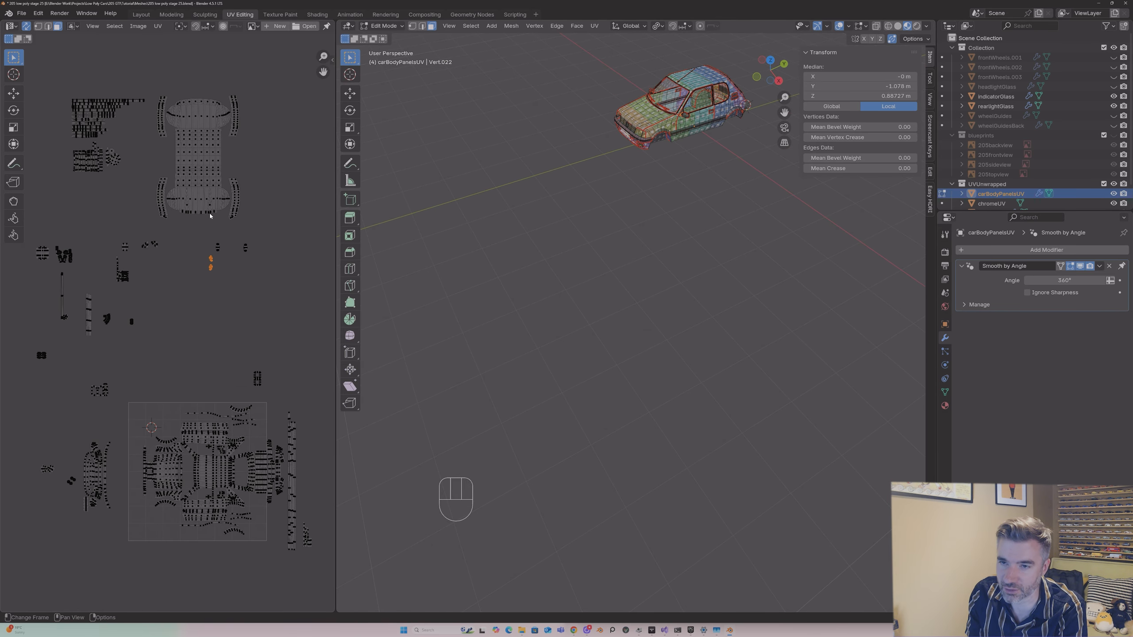
Step: Select the first inner rear-quarter vent island above the tile and move it down near the lower rear quarter panel
{"action": "scroll", "coordinate": [222, 236], "scroll_direction": "up", "scroll_amount": 2}
{"action": "left_click", "coordinate": [247, 199]}
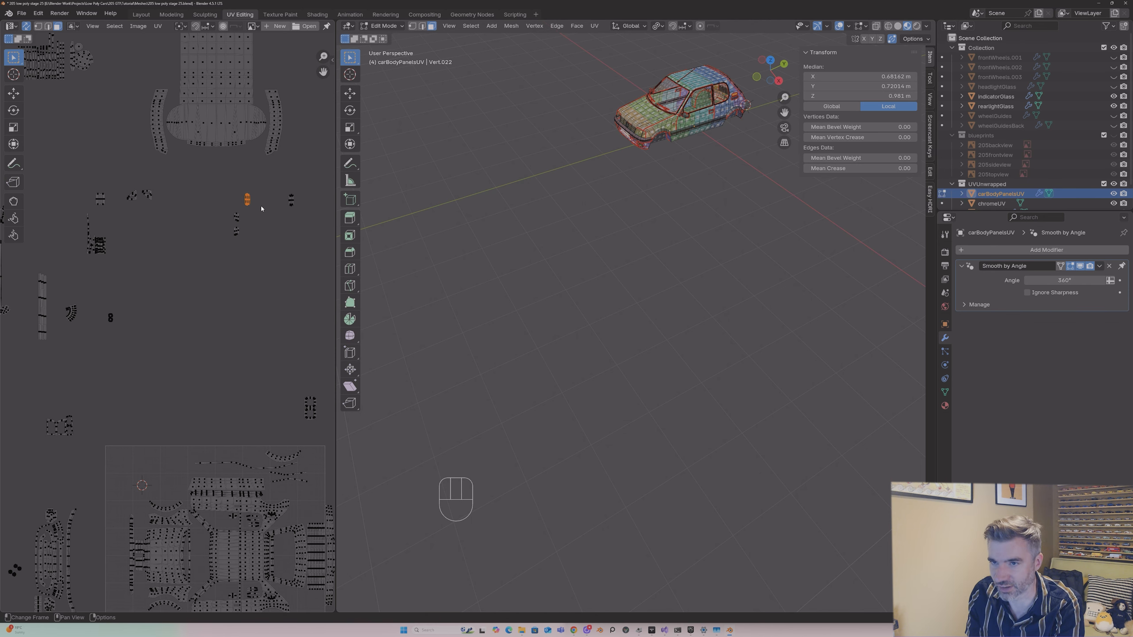
{"action": "middle_click_drag", "start_coordinate": [260, 205], "coordinate": [211, 114]}
{"action": "key", "text": "g"}
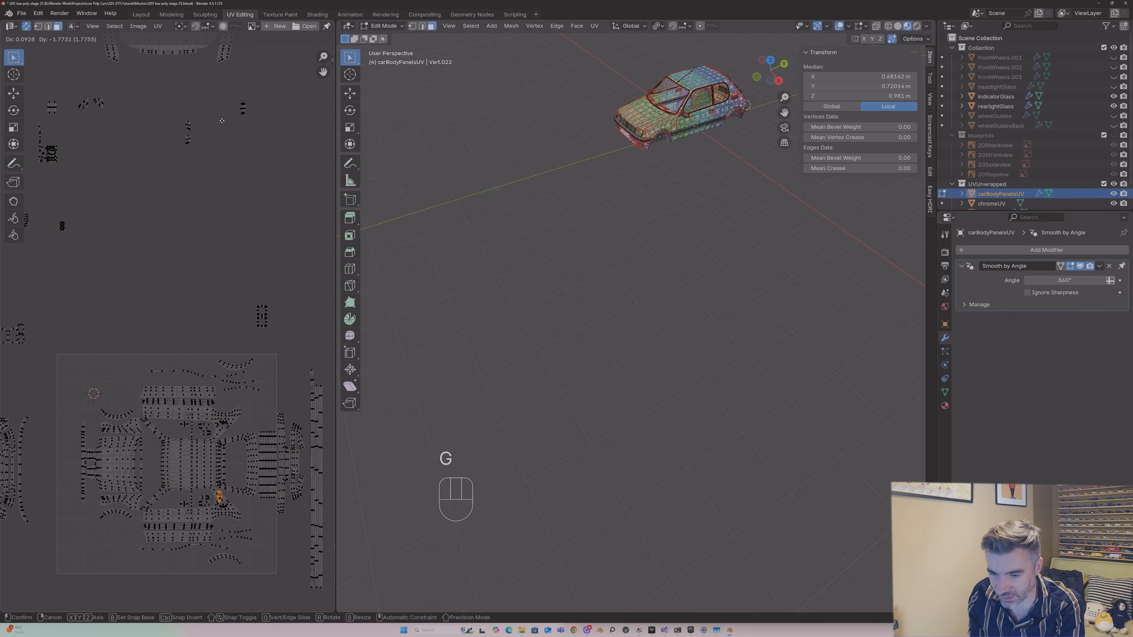
{"action": "left_click", "coordinate": [217, 142]}
{"action": "scroll", "coordinate": [224, 512], "scroll_direction": "up", "scroll_amount": 4}
{"action": "scroll", "coordinate": [205, 391], "scroll_direction": "down", "scroll_amount": 4}
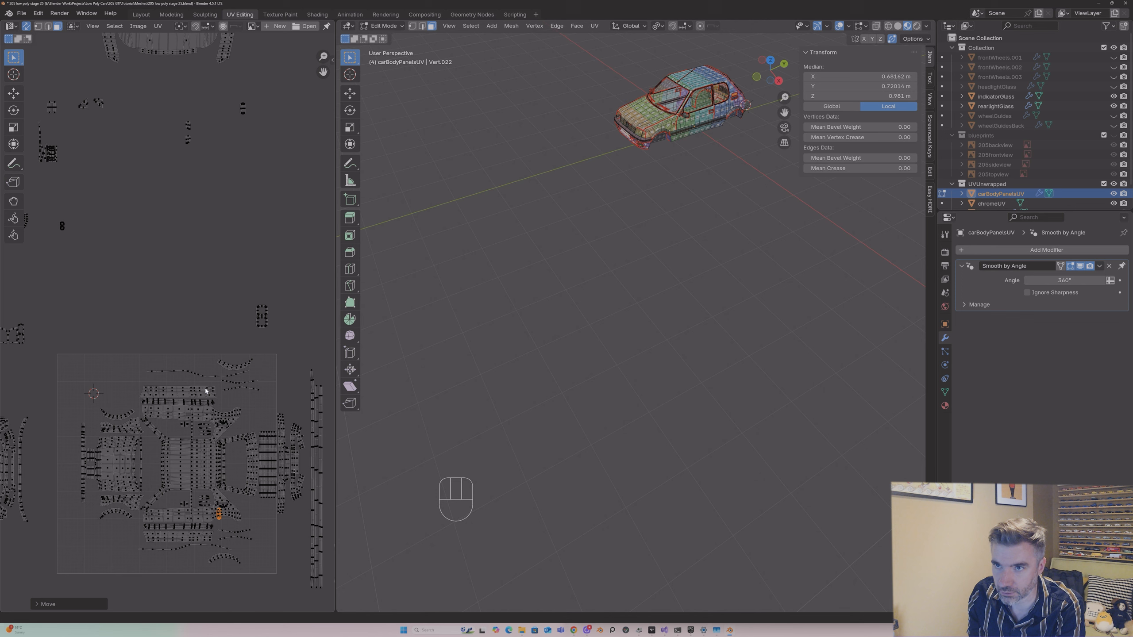
Step: Select the matching inner vent island above the tile and move it beside the upper rear quarter panel
{"action": "left_click_drag", "start_coordinate": [226, 88], "coordinate": [267, 127]}
{"action": "key", "text": "g"}
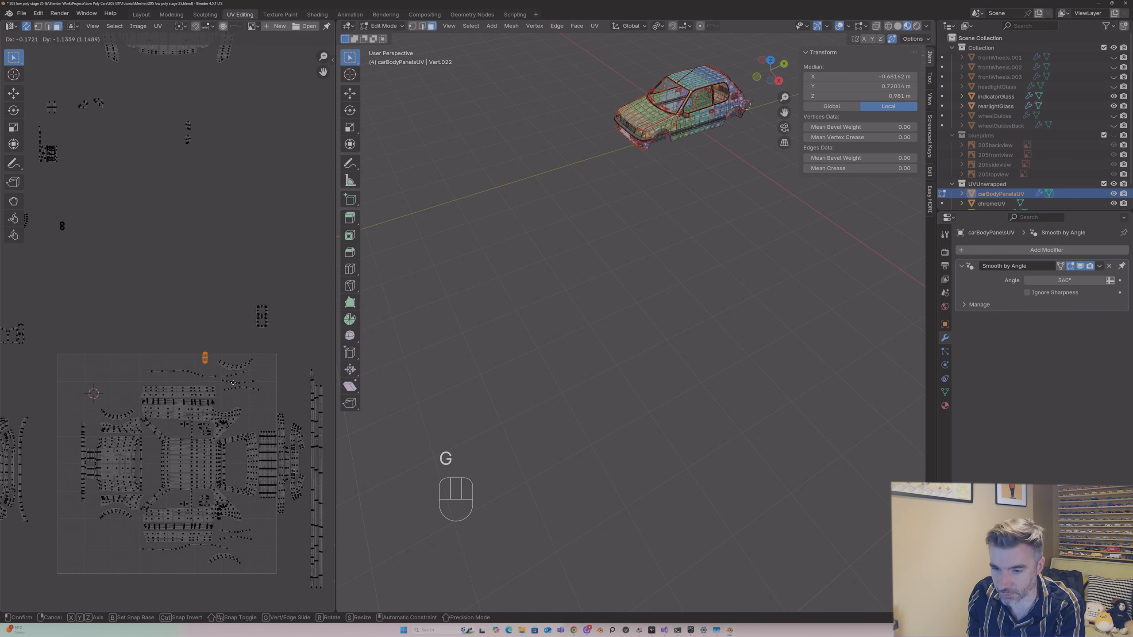
{"action": "left_click", "coordinate": [249, 420]}
{"action": "scroll", "coordinate": [248, 420], "scroll_direction": "up", "scroll_amount": 6}
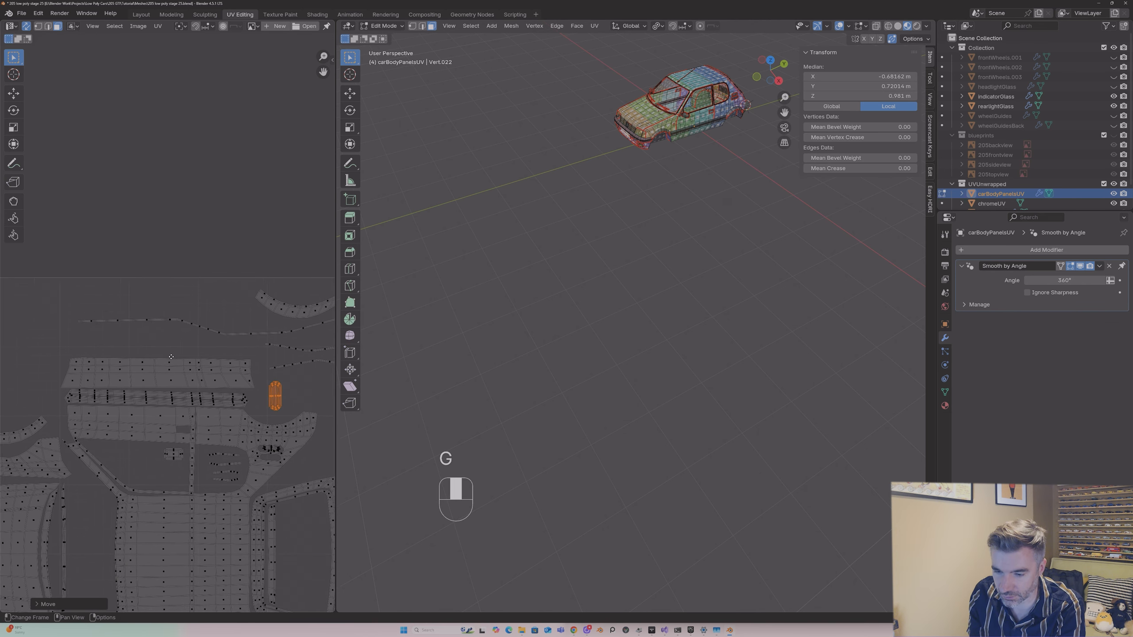
{"action": "scroll", "coordinate": [126, 186], "scroll_direction": "up", "scroll_amount": 1}
Step: Rotate the upper inner vent island 90° and place it over the upper quarter panel's inner slot
{"action": "scroll", "coordinate": [220, 526], "scroll_direction": "up", "scroll_amount": 2}
{"action": "key", "text": "r"}
{"action": "key", "text": "9"}
{"action": "key", "text": "0"}
{"action": "key", "text": "Return"}
{"action": "key", "text": "g"}
{"action": "left_click", "coordinate": [267, 171]}
Step: Scale down the upper inner vent island and fine-tune its rotation and position inside the slot
{"action": "key", "text": "s"}
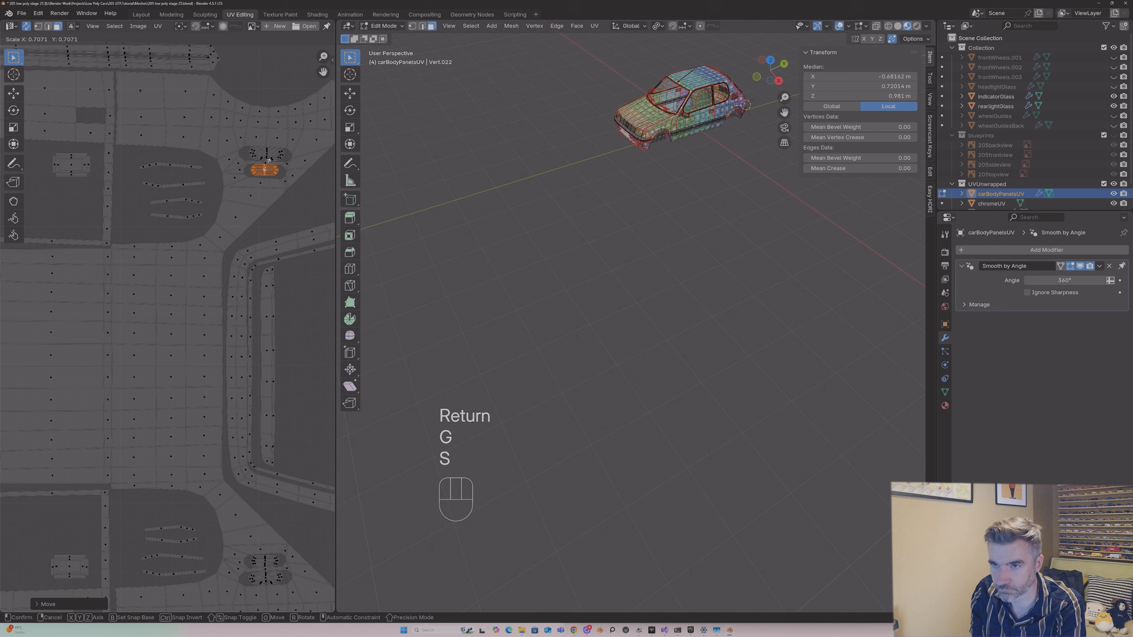
{"action": "left_click", "coordinate": [270, 170]}
{"action": "key", "text": "g"}
{"action": "left_click", "coordinate": [268, 170]}
{"action": "key", "text": "r"}
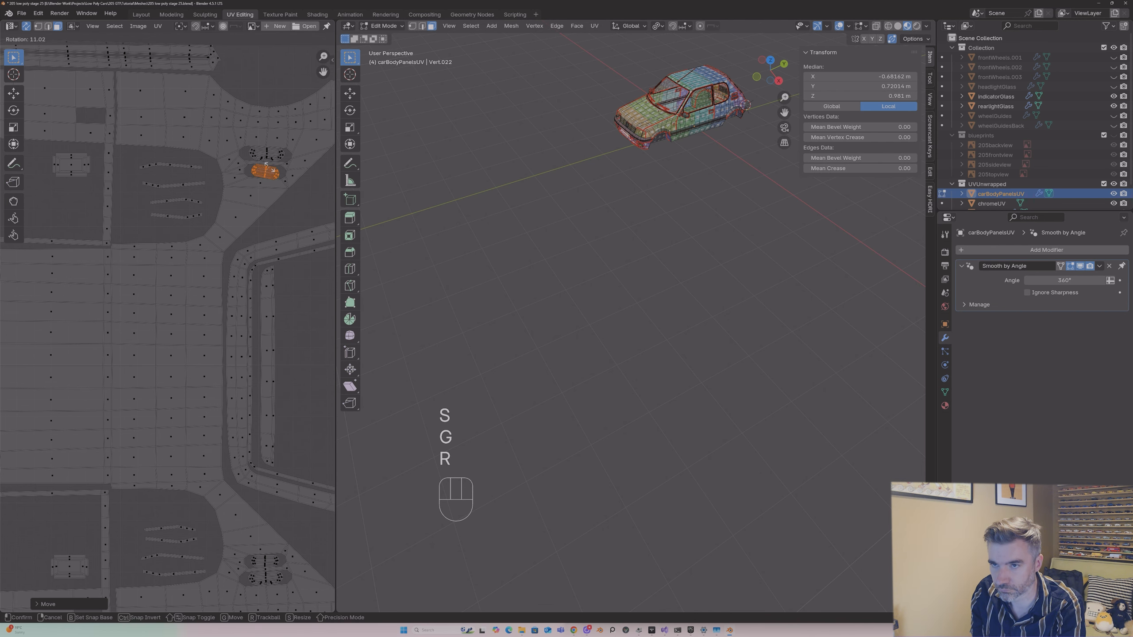
{"action": "left_click", "coordinate": [270, 170]}
{"action": "key", "text": "g"}
{"action": "left_click", "coordinate": [270, 170]}
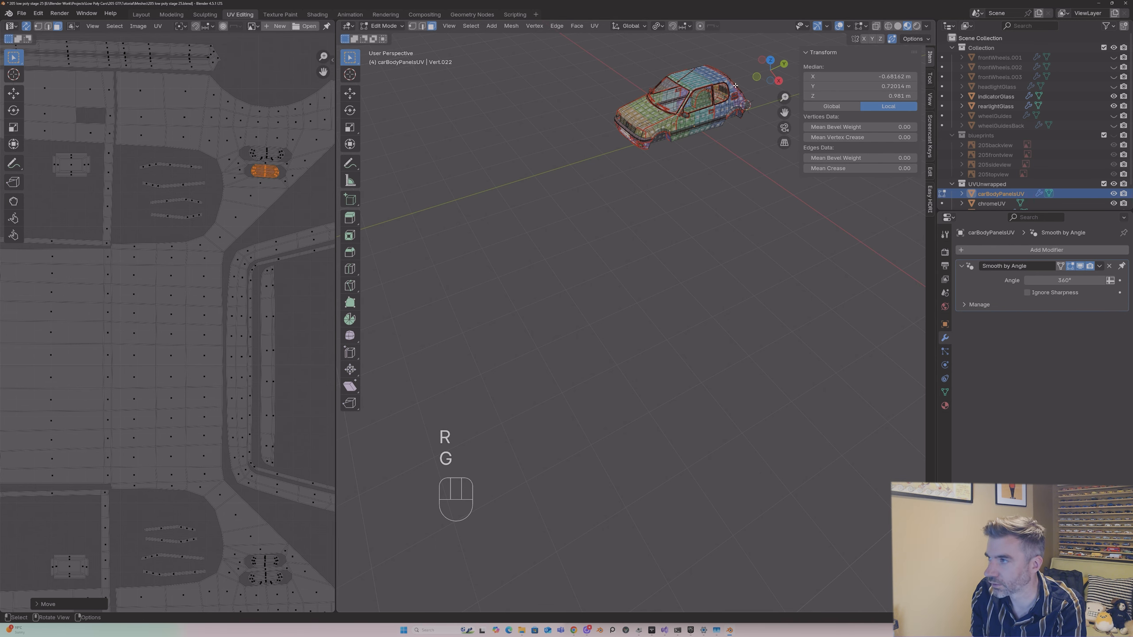
Step: Inspect the car's rear quarter, select a vent face there and bring up the view framing options
{"action": "middle_click_drag", "start_coordinate": [669, 178], "coordinate": [598, 169]}
{"action": "scroll", "coordinate": [633, 170], "scroll_direction": "up", "scroll_amount": 2}
{"action": "left_click_drag", "start_coordinate": [784, 112], "coordinate": [744, 252]}
{"action": "left_click_drag", "start_coordinate": [784, 97], "coordinate": [784, 92]}
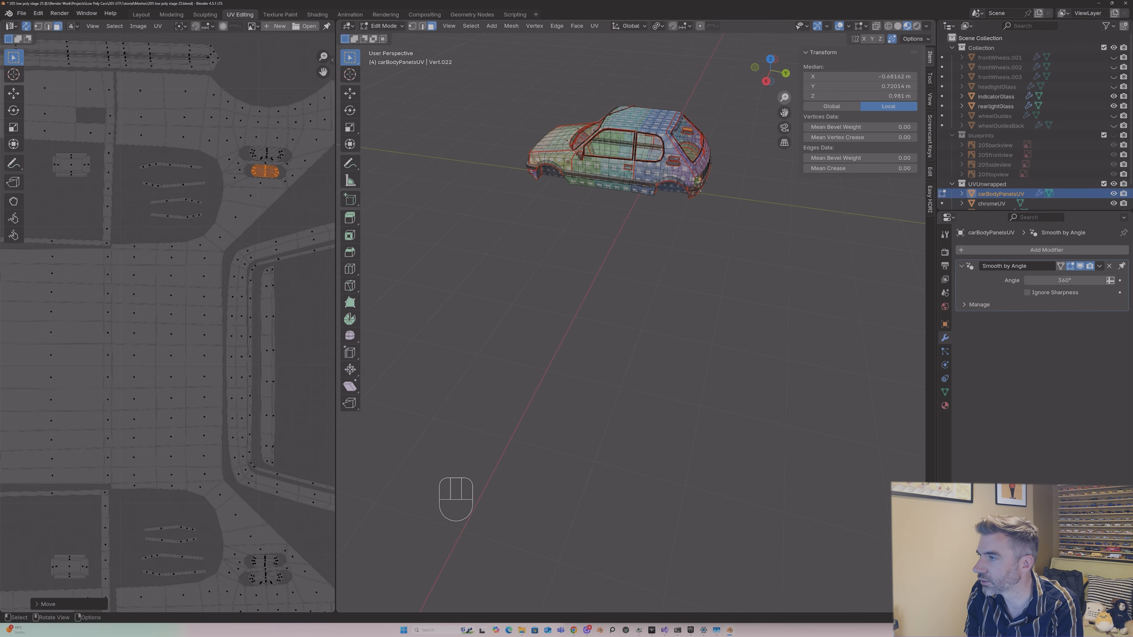
{"action": "left_click", "coordinate": [674, 159]}
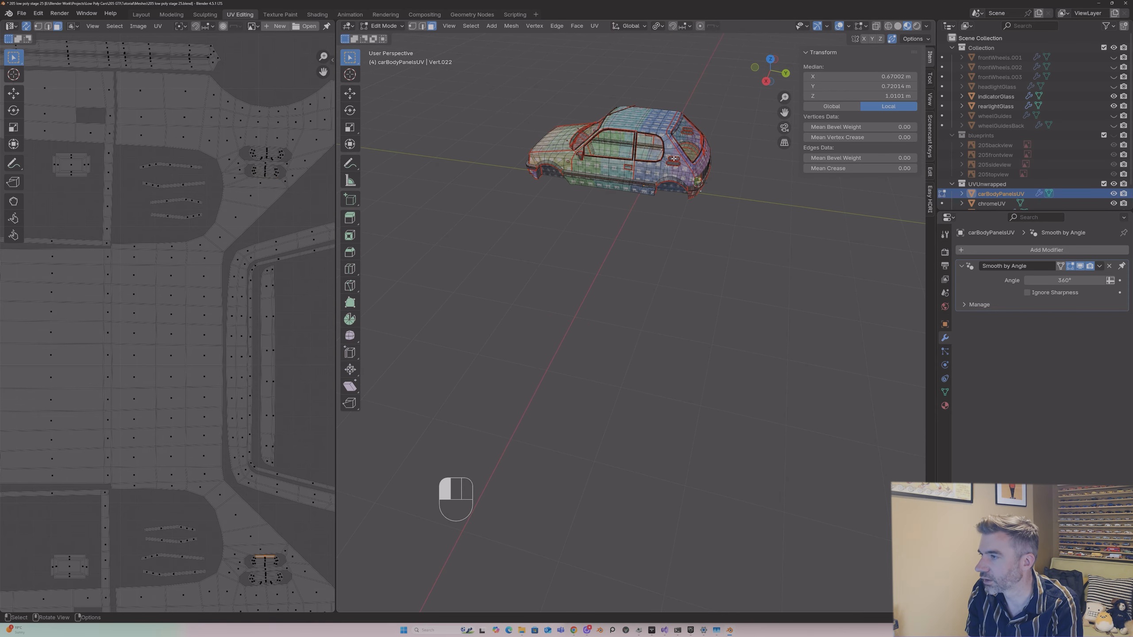
{"action": "left_click", "coordinate": [449, 25]}
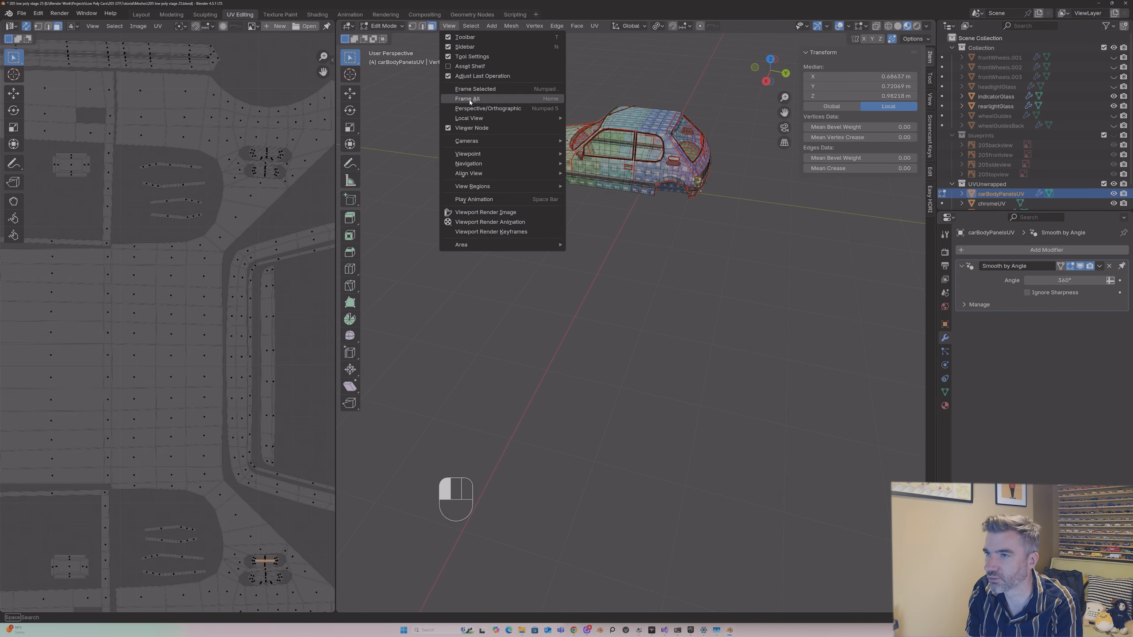
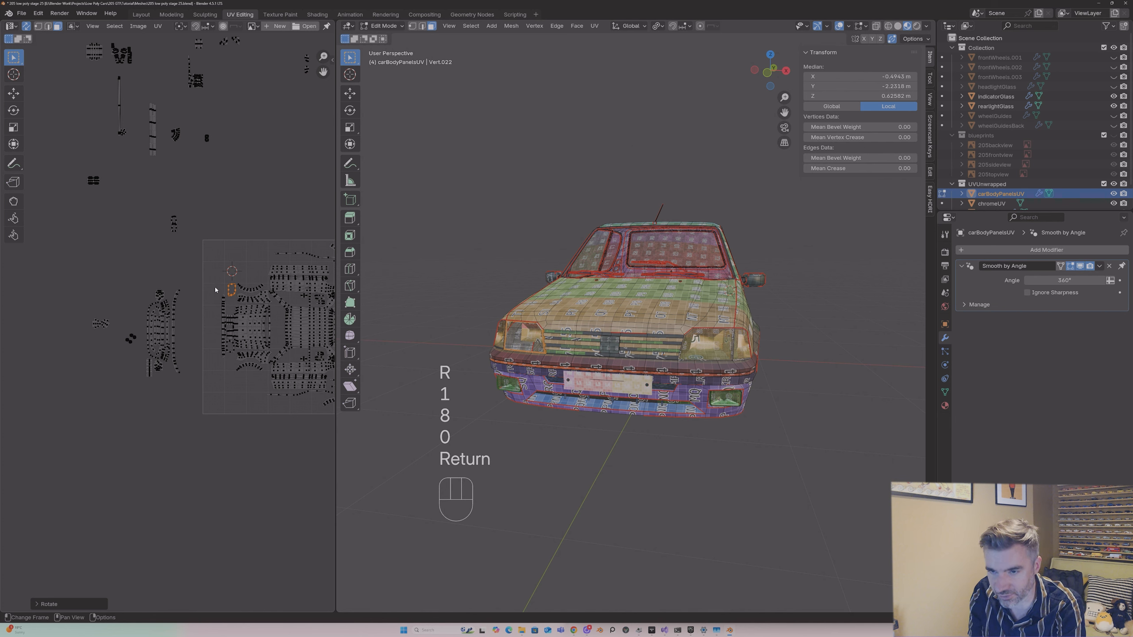
Step: Move the rotated headlight island down beside the front grille islands, and bring one front indicator island below them
{"action": "key", "text": "g"}
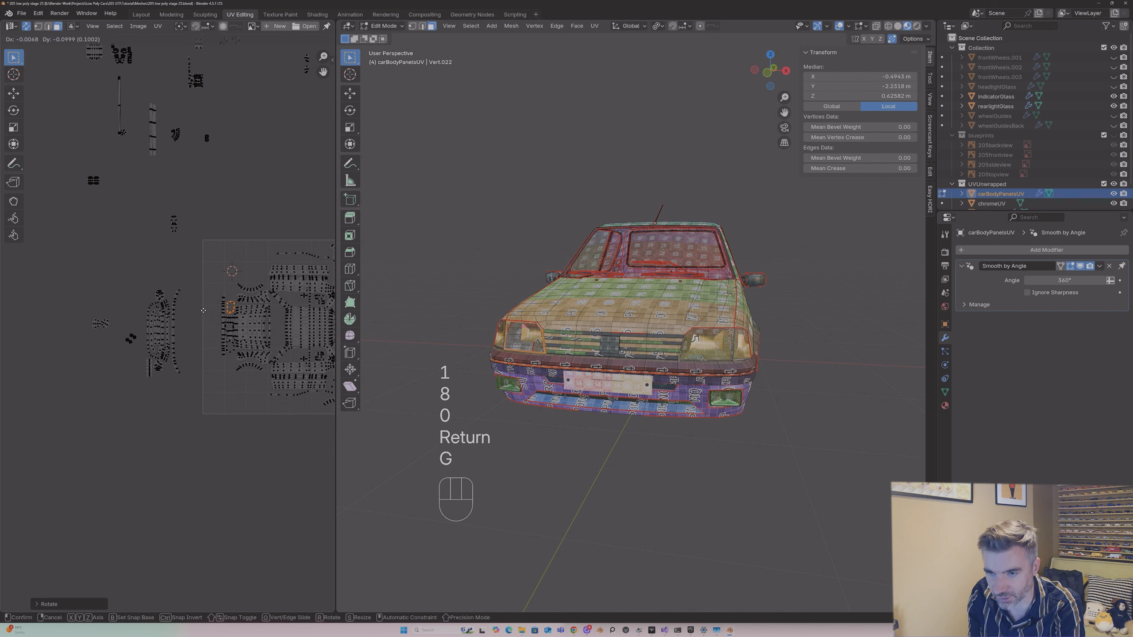
{"action": "left_click", "coordinate": [202, 310]}
{"action": "left_click", "coordinate": [173, 231]}
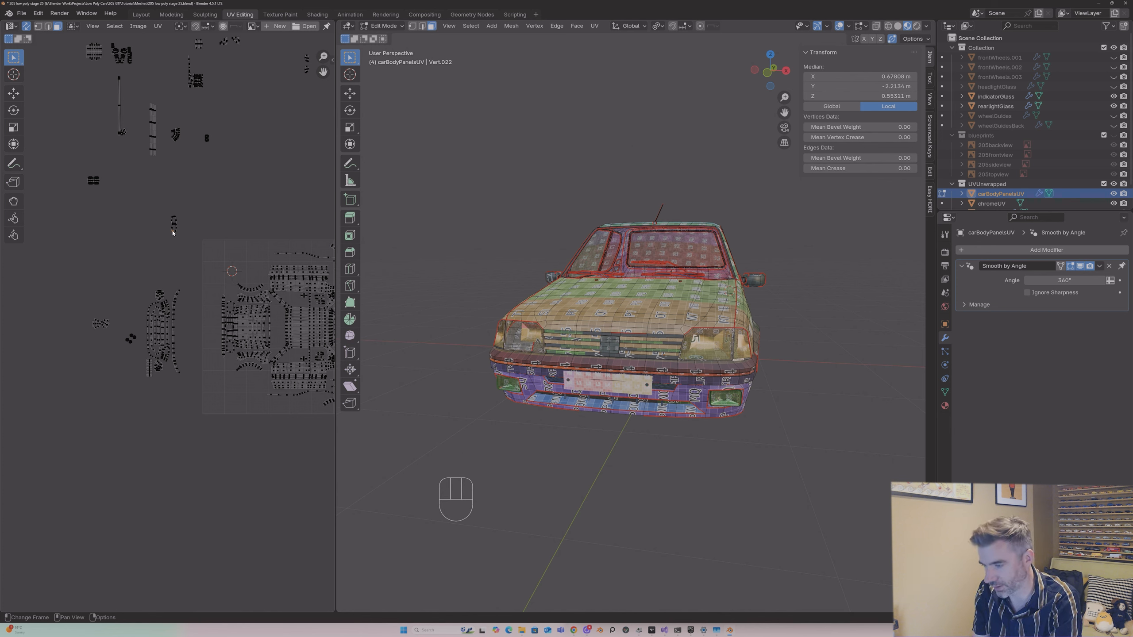
{"action": "key", "text": "l"}
{"action": "key", "text": "g"}
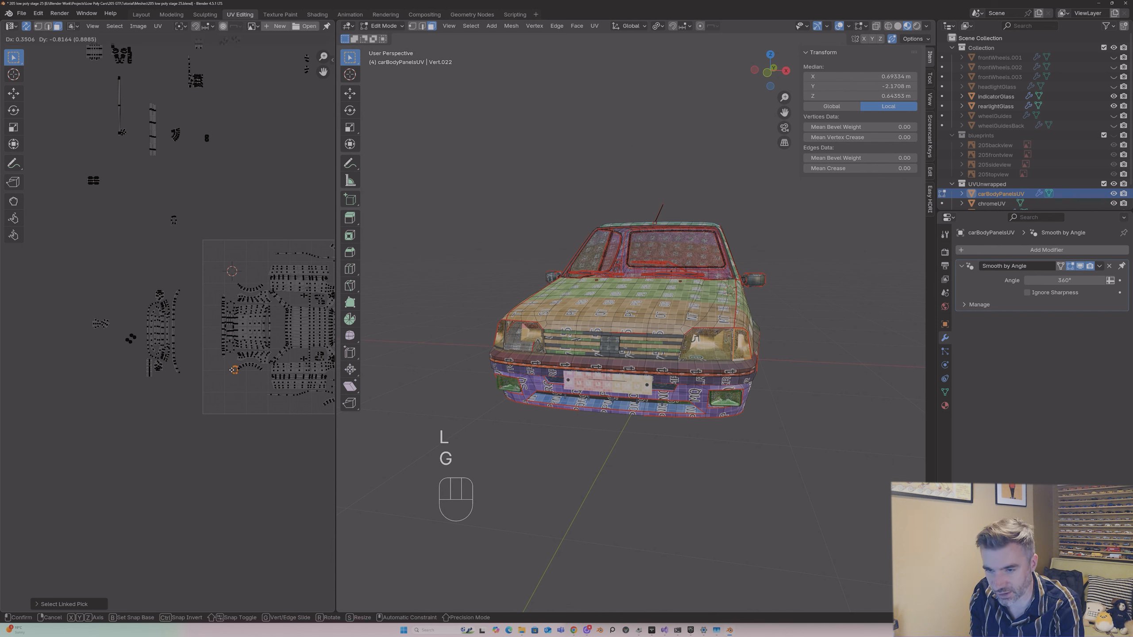
{"action": "left_click", "coordinate": [233, 370]}
Step: Rotate the lower indicator island 90° and move it against the lower end of the front headlight and grille islands
{"action": "scroll", "coordinate": [227, 363], "scroll_direction": "up", "scroll_amount": 2}
{"action": "scroll", "coordinate": [227, 363], "scroll_direction": "up", "scroll_amount": 1}
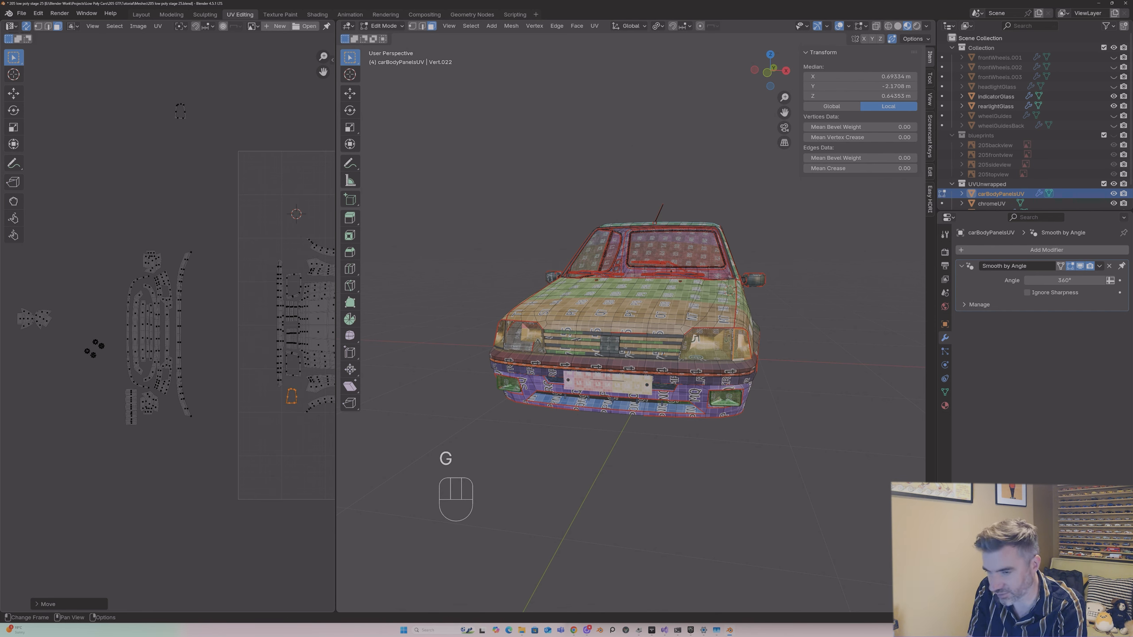
{"action": "key", "text": "r"}
{"action": "key", "text": "9"}
{"action": "key", "text": "0"}
{"action": "key", "text": "Return"}
{"action": "key", "text": "g"}
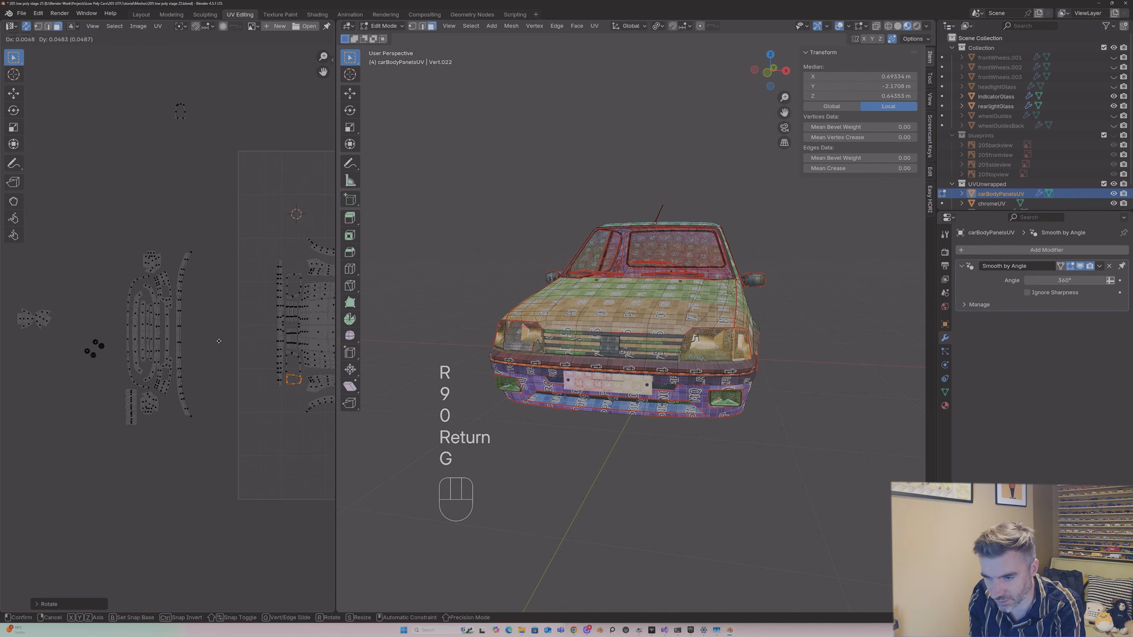
{"action": "left_click", "coordinate": [218, 341]}
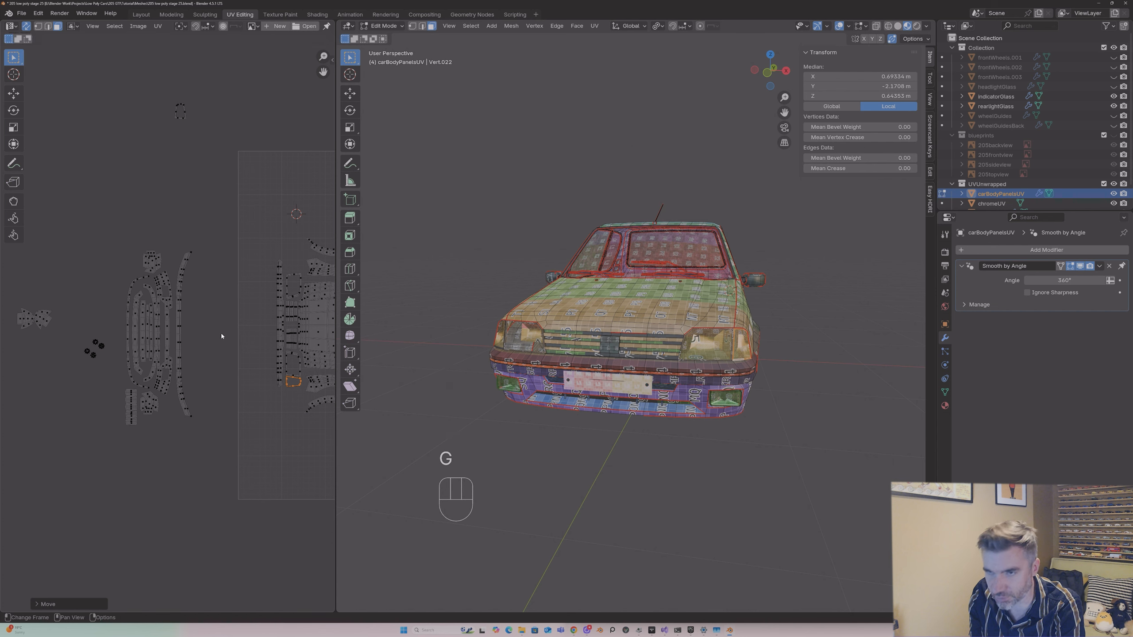
Step: Select the other front indicator island above the tile and move it near the upper end of the front bumper strip
{"action": "left_click_drag", "start_coordinate": [160, 98], "coordinate": [228, 165]}
{"action": "key", "text": "g"}
{"action": "left_click", "coordinate": [327, 305]}
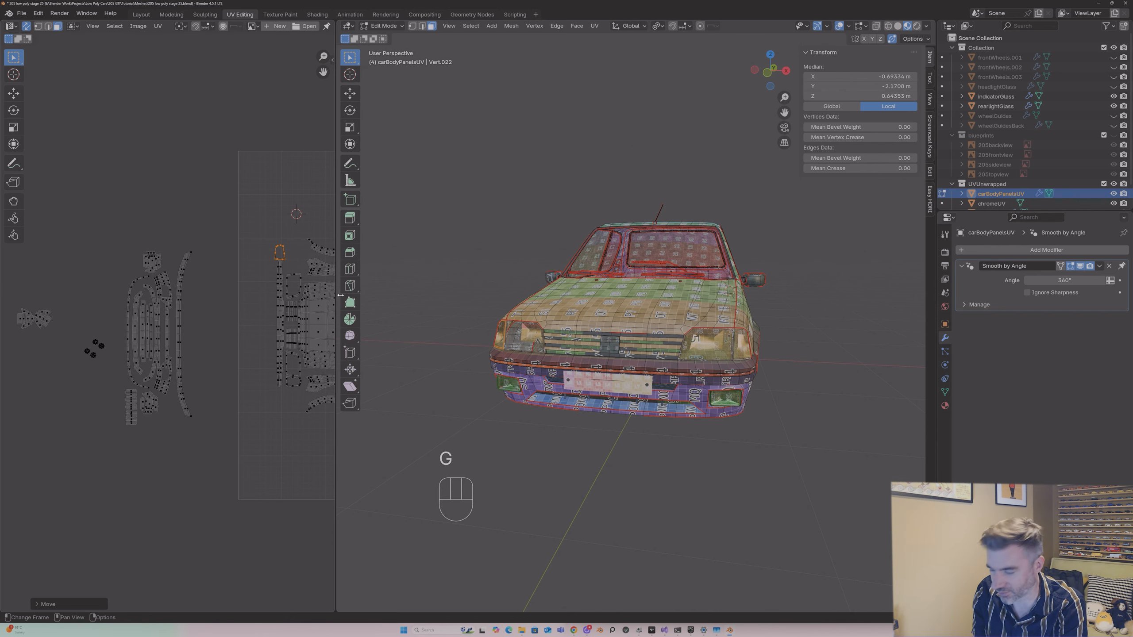
{"action": "key", "text": "r"}
{"action": "key", "text": "minus"}
{"action": "key", "text": "9"}
{"action": "key", "text": "0"}
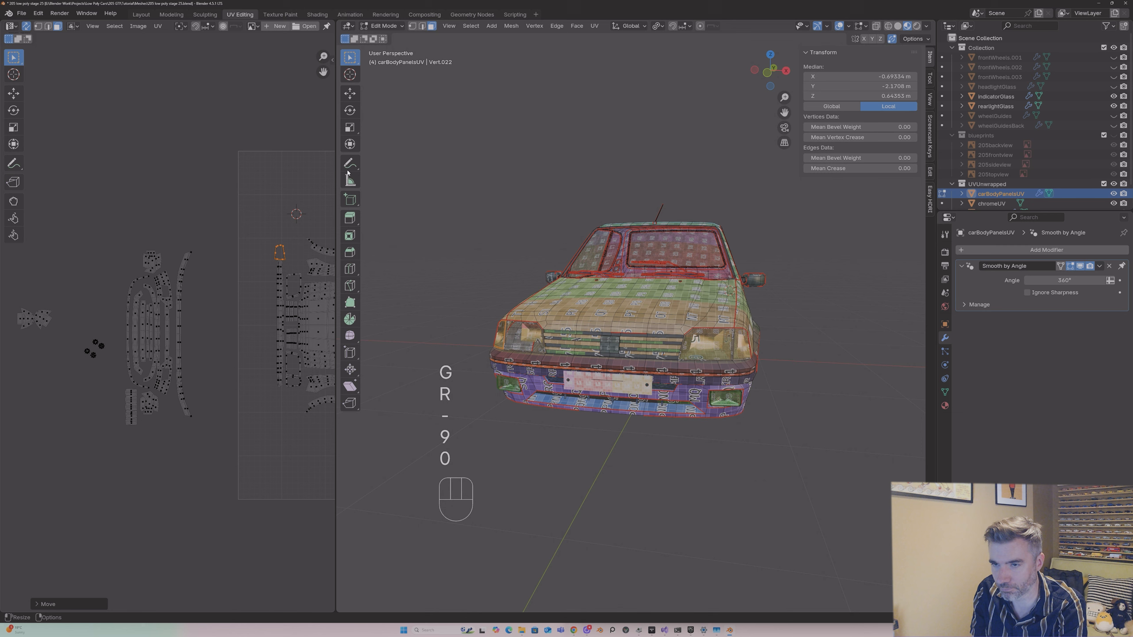
{"action": "key", "text": "r"}
{"action": "key", "text": "minus"}
{"action": "key", "text": "9"}
{"action": "key", "text": "0"}
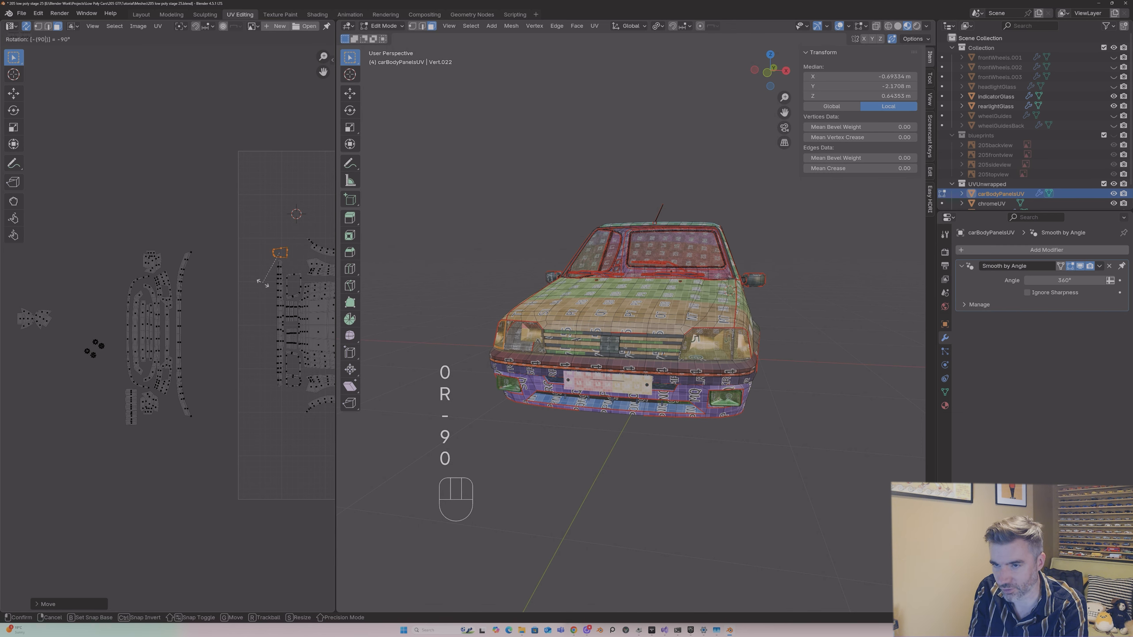
{"action": "key", "text": "Escape"}
Step: Rotate the upper indicator island 90° and move it against the upper end of the front headlight and grille islands
{"action": "key", "text": "r"}
{"action": "key", "text": "9"}
{"action": "key", "text": "0"}
{"action": "key", "text": "Return"}
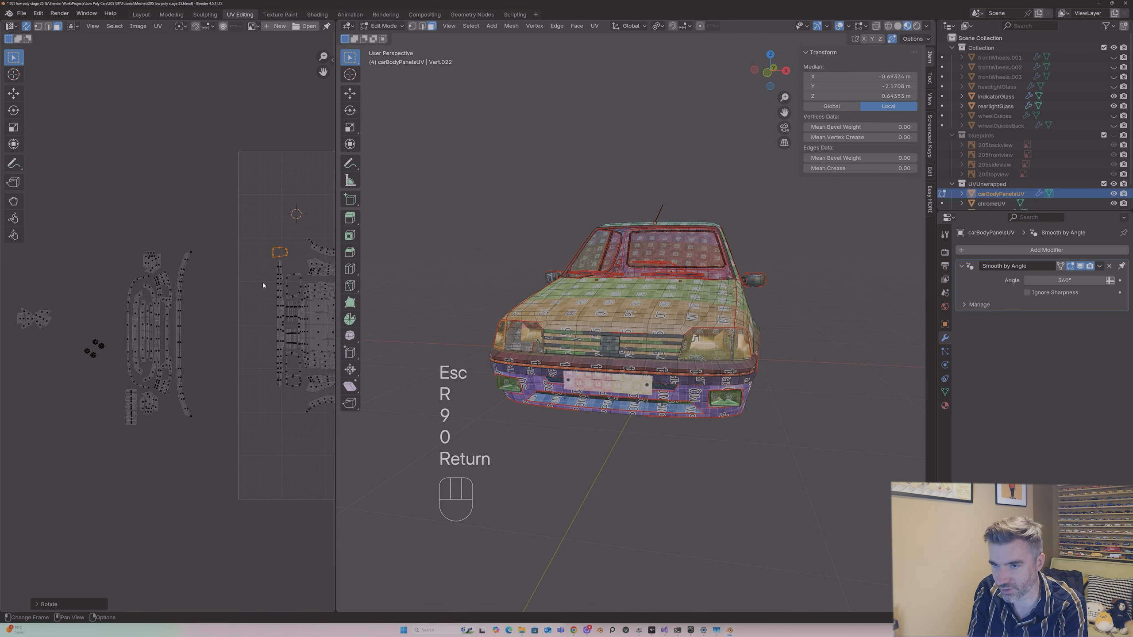
{"action": "key", "text": "g"}
{"action": "left_click", "coordinate": [270, 305]}
Step: Nudge the upper front indicator island into alignment with its neighbours and rotate it about 2.4°
{"action": "middle_click_drag", "start_coordinate": [571, 322], "coordinate": [649, 329]}
{"action": "key", "text": "g"}
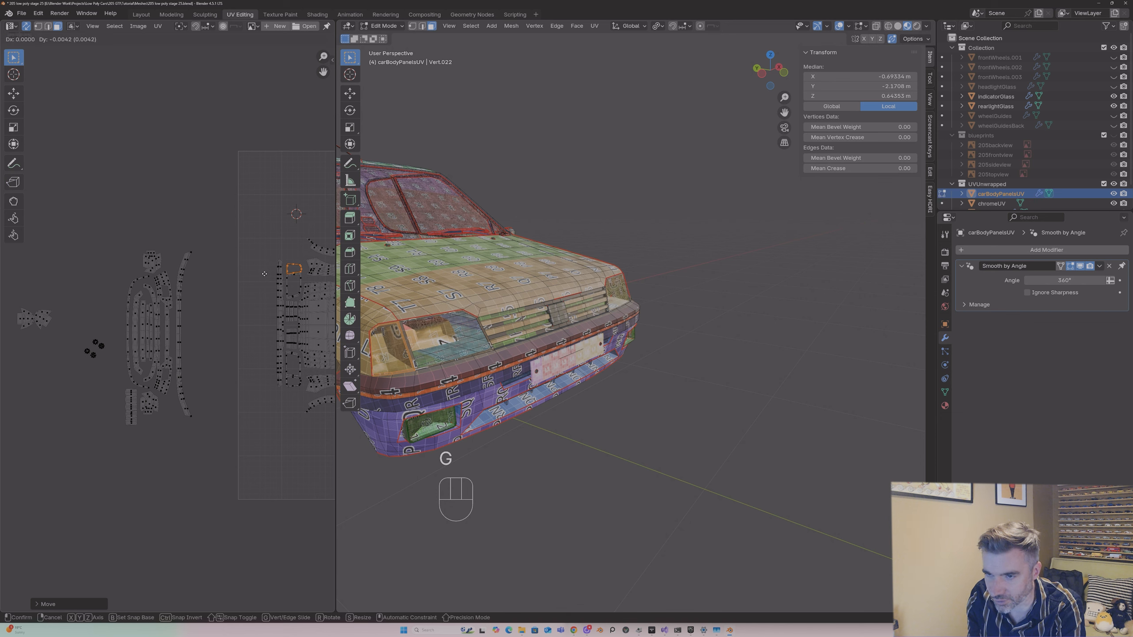
{"action": "key", "text": "r"}
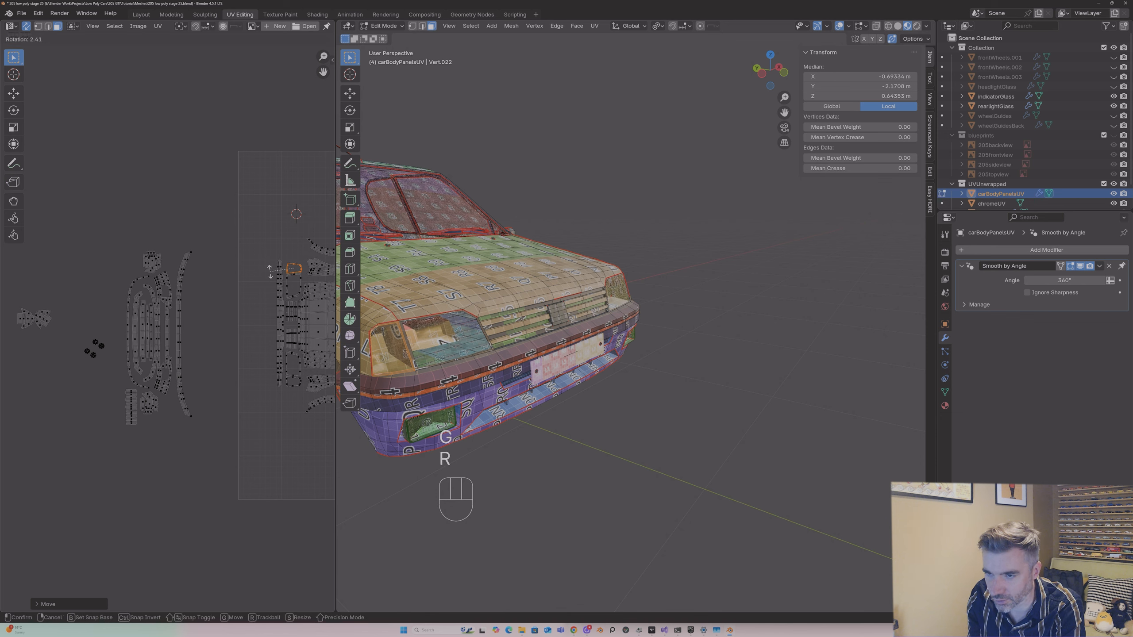
{"action": "left_click", "coordinate": [270, 271]}
{"action": "key", "text": "g"}
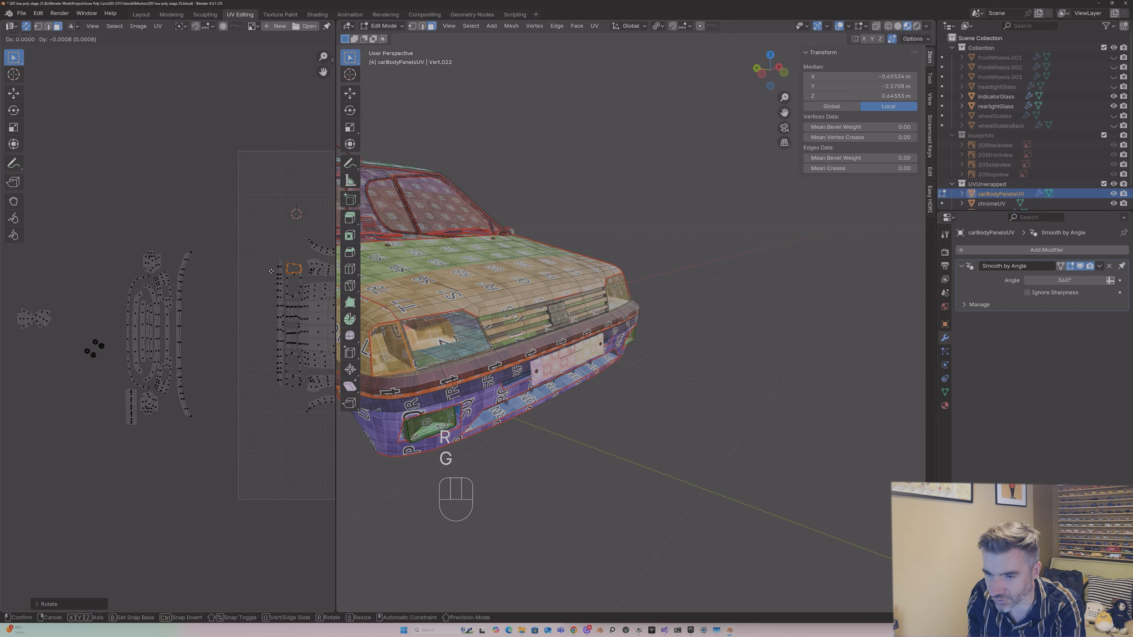
{"action": "key", "text": "Escape"}
Step: Select the whole lower front indicator island and rotate it about -2.6° to mirror the upper one
{"action": "left_click", "coordinate": [299, 380]}
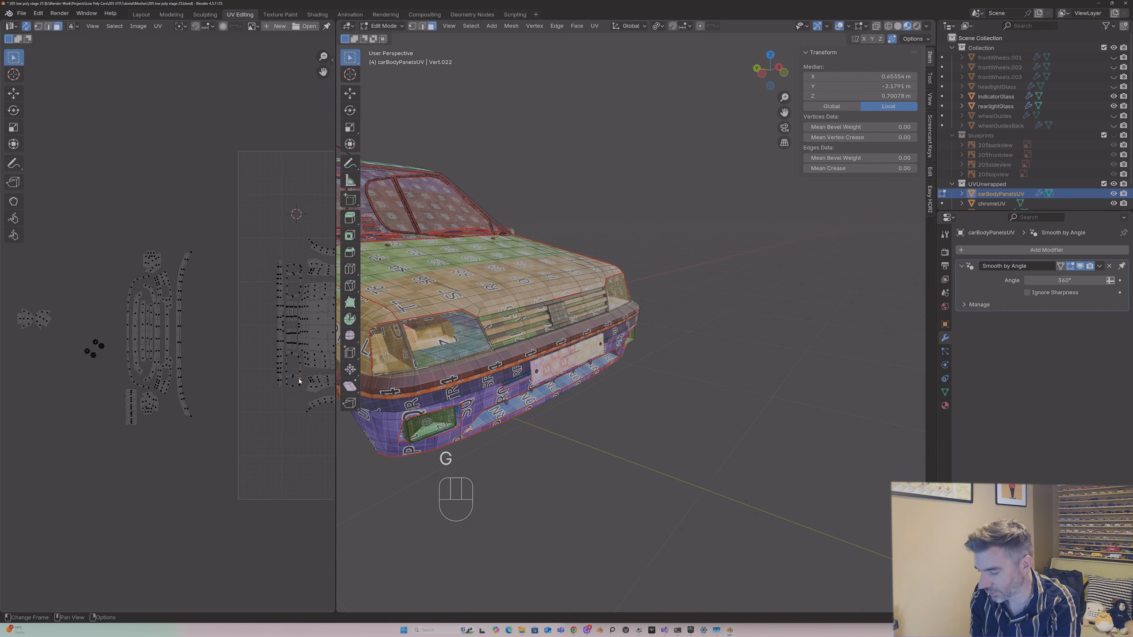
{"action": "key", "text": "l"}
{"action": "key", "text": "r"}
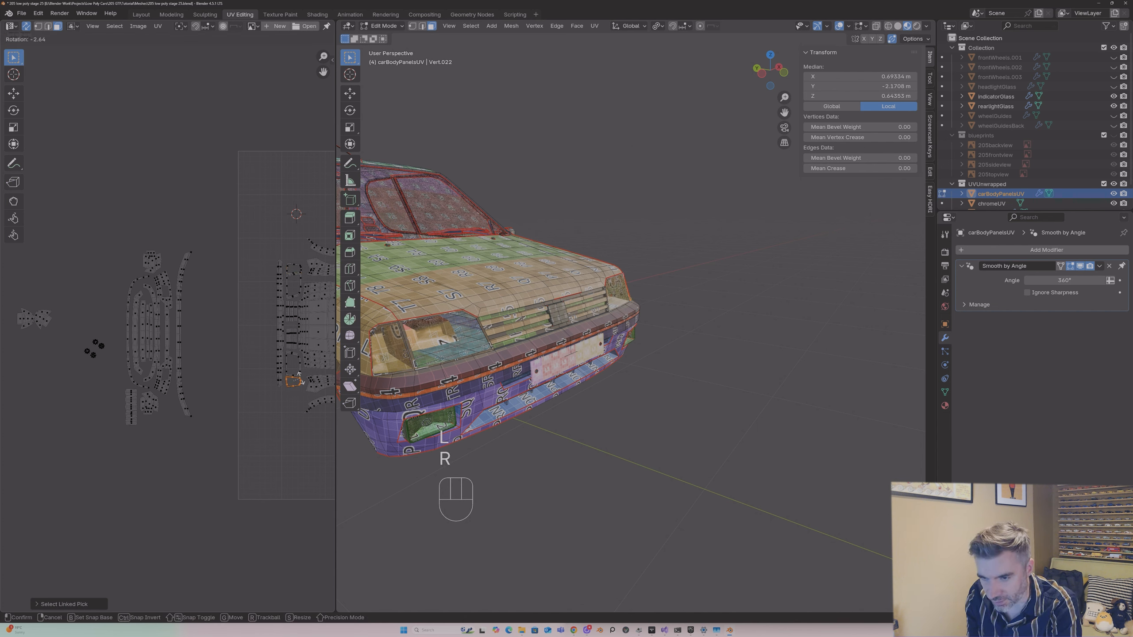
{"action": "left_click", "coordinate": [300, 378]}
Step: Select the small double-block front island group above and left of the tile and move it inside the tile's upper-left area
{"action": "scroll", "coordinate": [188, 285], "scroll_direction": "down", "scroll_amount": 5}
{"action": "middle_click_drag", "start_coordinate": [491, 312], "coordinate": [669, 313]}
{"action": "scroll", "coordinate": [580, 268], "scroll_direction": "down", "scroll_amount": 6}
{"action": "left_click_drag", "start_coordinate": [77, 297], "coordinate": [99, 330]}
{"action": "middle_click_drag", "start_coordinate": [579, 138], "coordinate": [367, 139]}
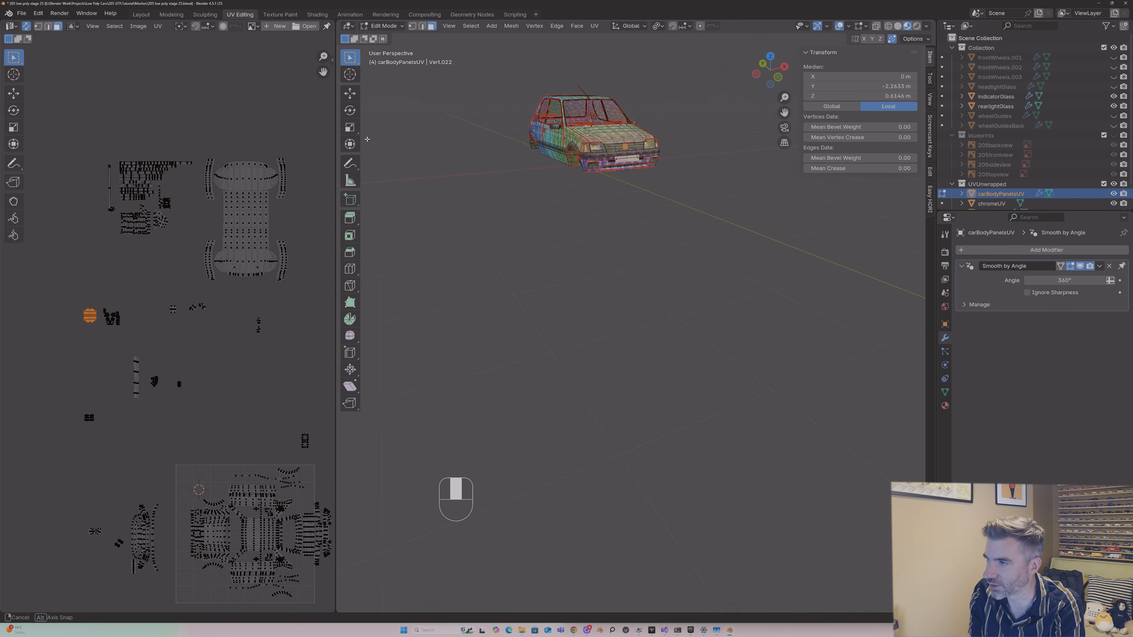
{"action": "left_click_drag", "start_coordinate": [71, 392], "coordinate": [106, 430]}
{"action": "middle_click_drag", "start_coordinate": [417, 199], "coordinate": [370, 210]}
{"action": "key", "text": "g"}
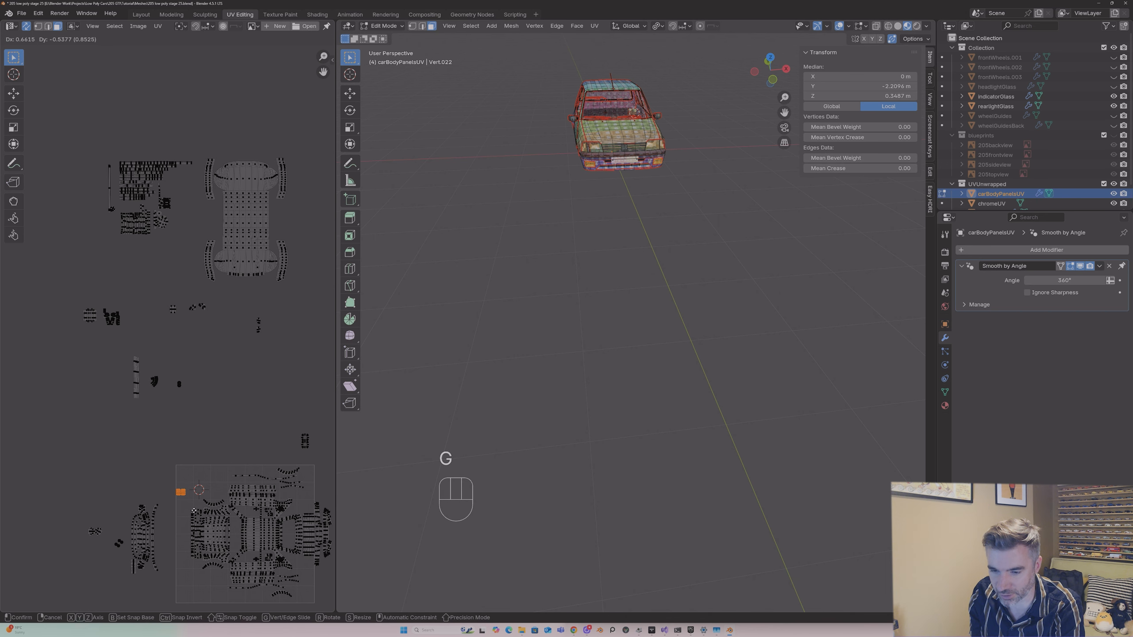
{"action": "left_click", "coordinate": [199, 518]}
Step: Select the tall ladder-shaped front island above the tile and move it beside the curved strip in the group left of the tile
{"action": "left_click_drag", "start_coordinate": [129, 339], "coordinate": [146, 404]}
{"action": "middle_click_drag", "start_coordinate": [617, 145], "coordinate": [598, 150]}
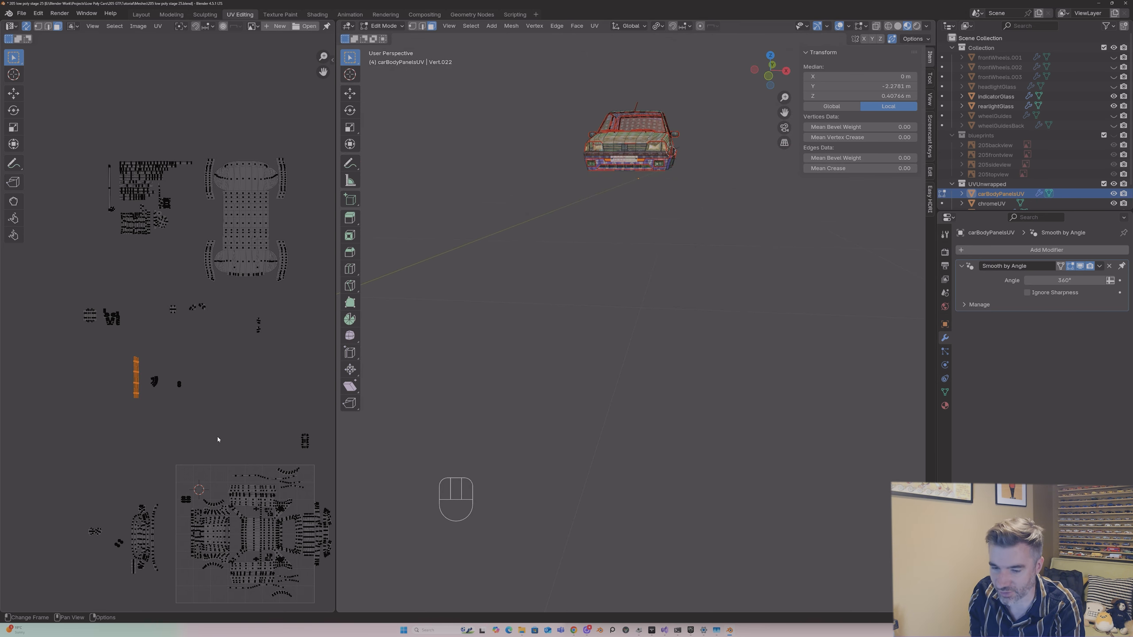
{"action": "key", "text": "g"}
{"action": "left_click", "coordinate": [156, 392]}
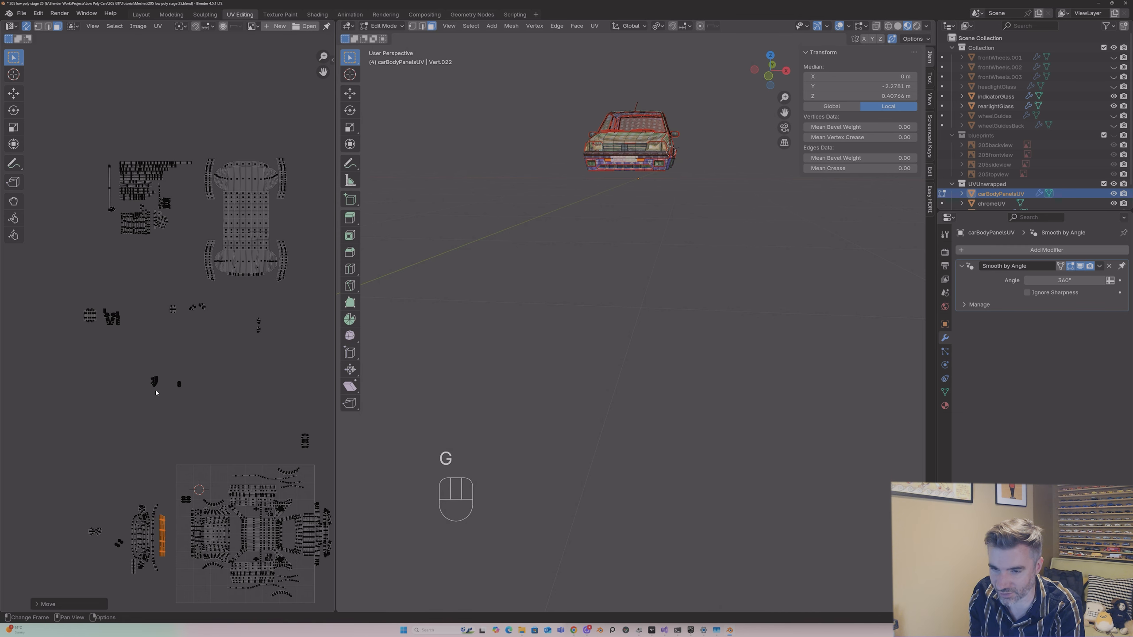
Step: Select the tiny island above the tile's left edge and move it up into the cluster of small parts beside the underbody islands
{"action": "left_click", "coordinate": [179, 383]}
{"action": "middle_click_drag", "start_coordinate": [385, 303], "coordinate": [558, 99]}
{"action": "scroll", "coordinate": [591, 122], "scroll_direction": "up", "scroll_amount": 5}
{"action": "left_click", "coordinate": [785, 112]}
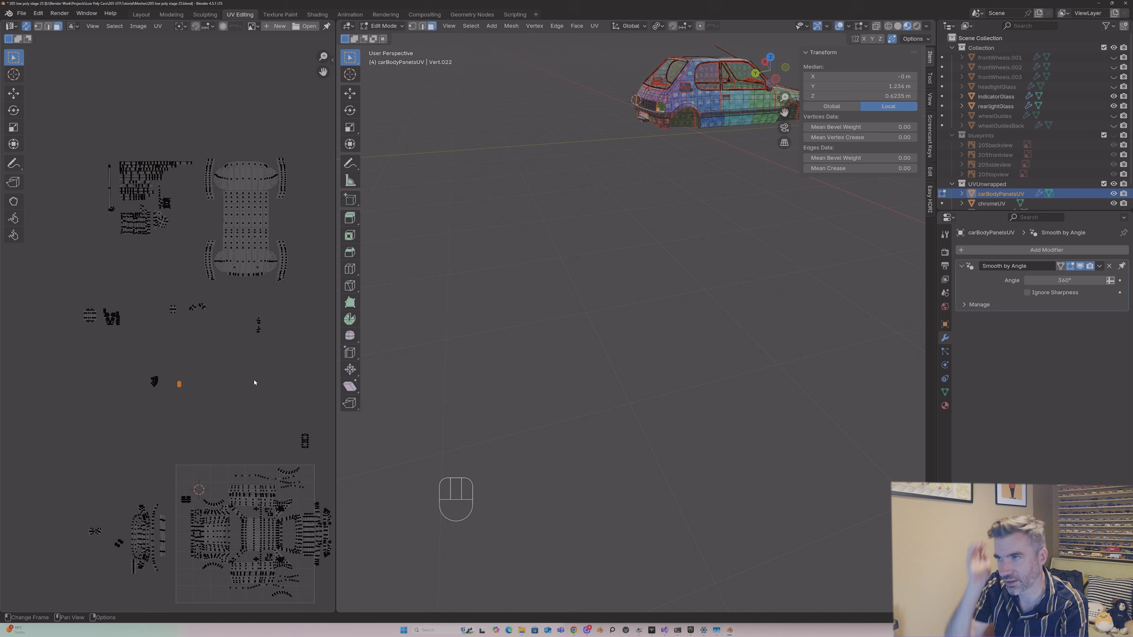
{"action": "key", "text": "g"}
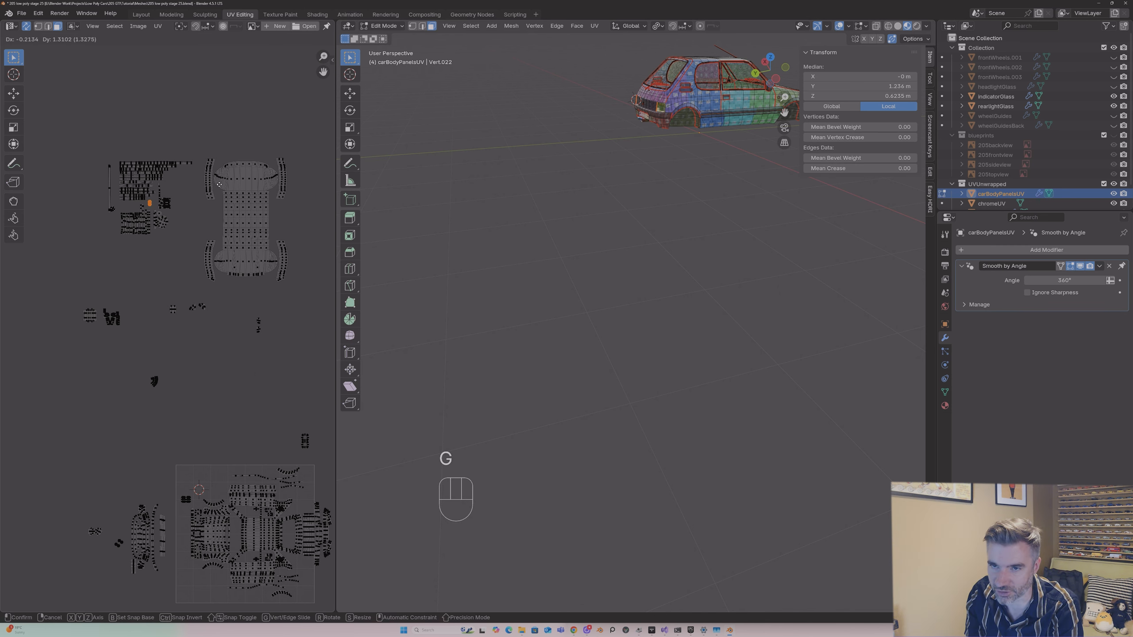
{"action": "left_click", "coordinate": [225, 202]}
Step: Select the linked UV island of one door handle and frame it in the 3D viewport
{"action": "left_click_drag", "start_coordinate": [251, 311], "coordinate": [275, 342]}
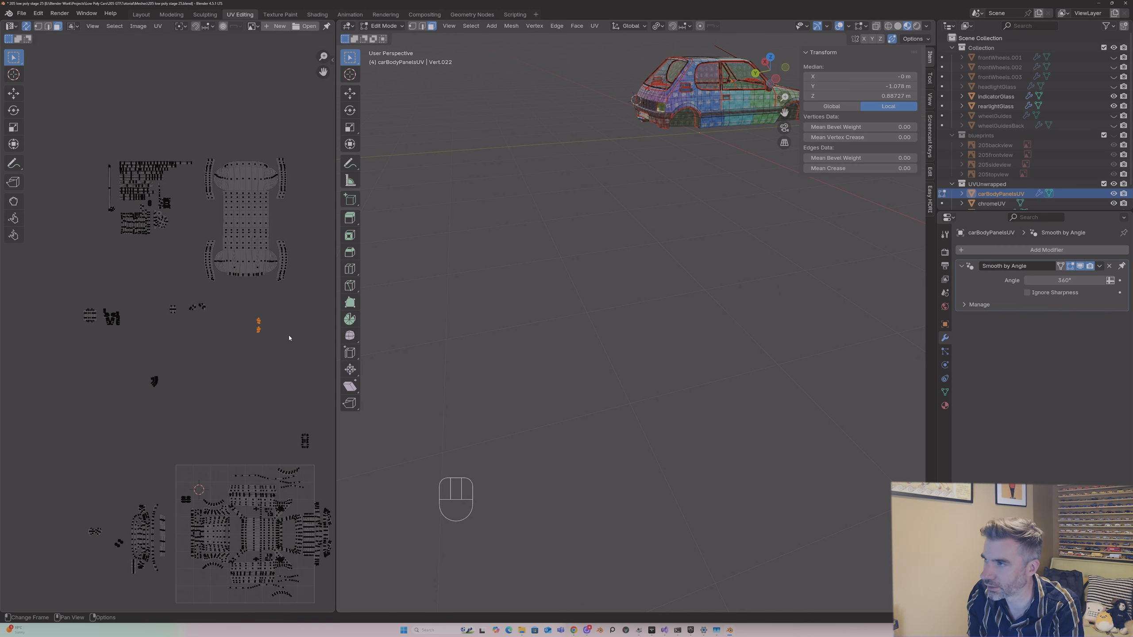
{"action": "middle_click_drag", "start_coordinate": [629, 105], "coordinate": [600, 169]}
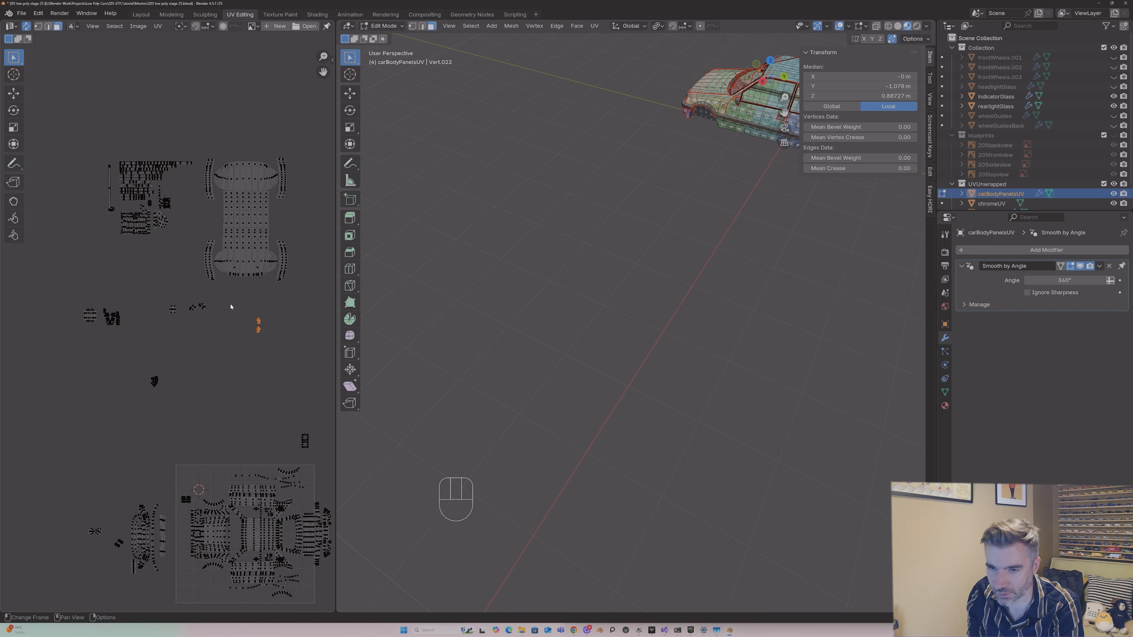
{"action": "left_click_drag", "start_coordinate": [166, 303], "coordinate": [180, 322]}
{"action": "middle_click_drag", "start_coordinate": [664, 130], "coordinate": [580, 137]}
{"action": "scroll", "coordinate": [174, 292], "scroll_direction": "up", "scroll_amount": 4}
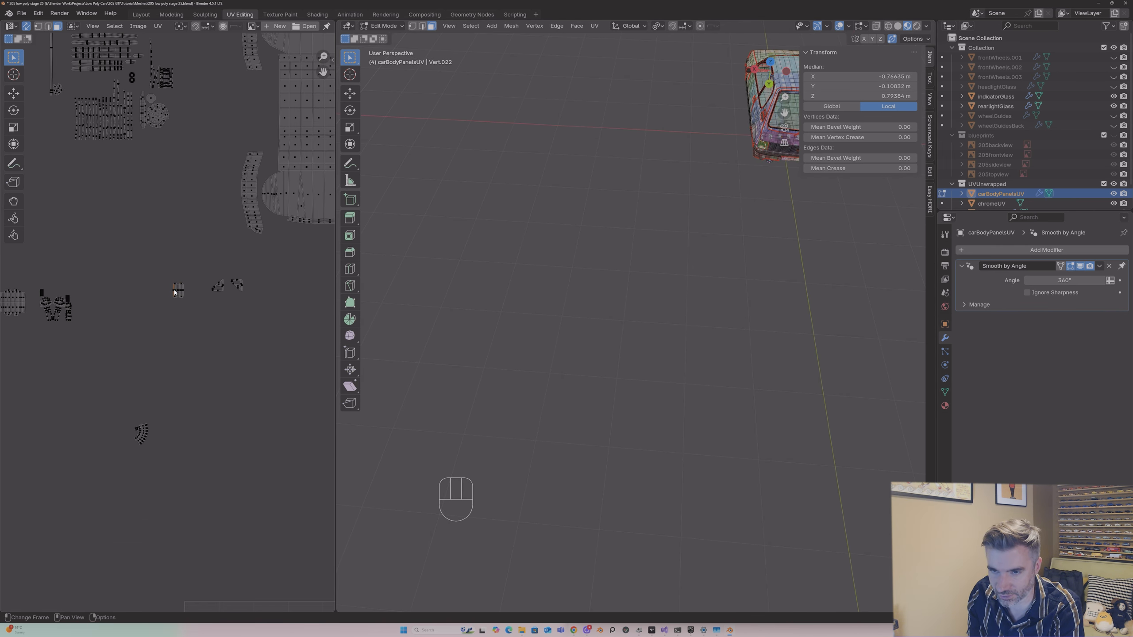
{"action": "key", "text": "l"}
{"action": "middle_click_drag", "start_coordinate": [625, 85], "coordinate": [784, 110]}
{"action": "left_click_drag", "start_coordinate": [782, 109], "coordinate": [784, 111]}
{"action": "left_click", "coordinate": [783, 110]}
{"action": "left_click", "coordinate": [448, 25]}
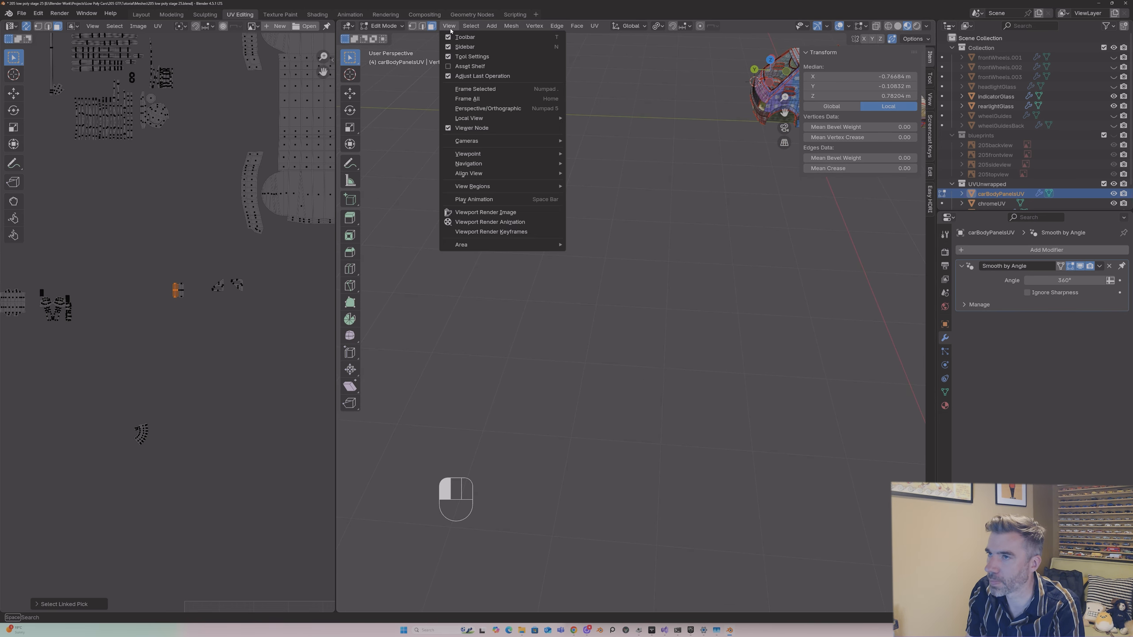
{"action": "left_click", "coordinate": [461, 92]}
Step: Move the door handle island down into the tile near the upper side panel islands
{"action": "scroll", "coordinate": [631, 326], "scroll_direction": "down", "scroll_amount": 6}
{"action": "scroll", "coordinate": [175, 304], "scroll_direction": "down", "scroll_amount": 5}
{"action": "middle_click_drag", "start_coordinate": [631, 325], "coordinate": [863, 322]}
{"action": "scroll", "coordinate": [863, 322], "scroll_direction": "down", "scroll_amount": 2}
{"action": "key", "text": "g"}
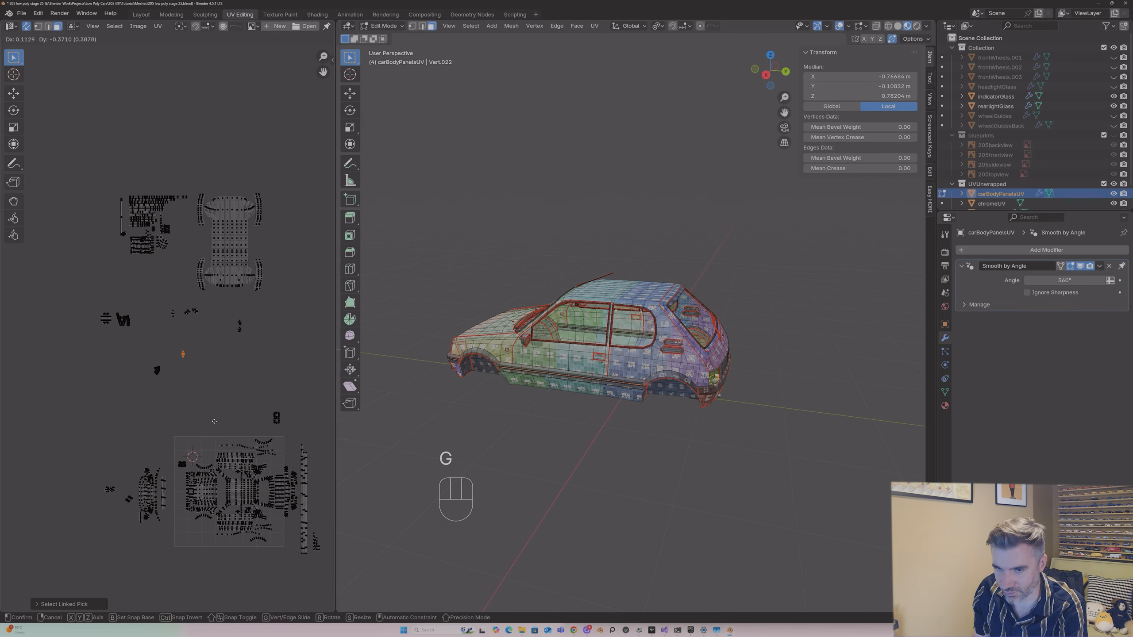
{"action": "left_click", "coordinate": [248, 476]}
Step: Move the door handle island just below the upper door panel and rotate it 90°
{"action": "scroll", "coordinate": [244, 456], "scroll_direction": "up", "scroll_amount": 4}
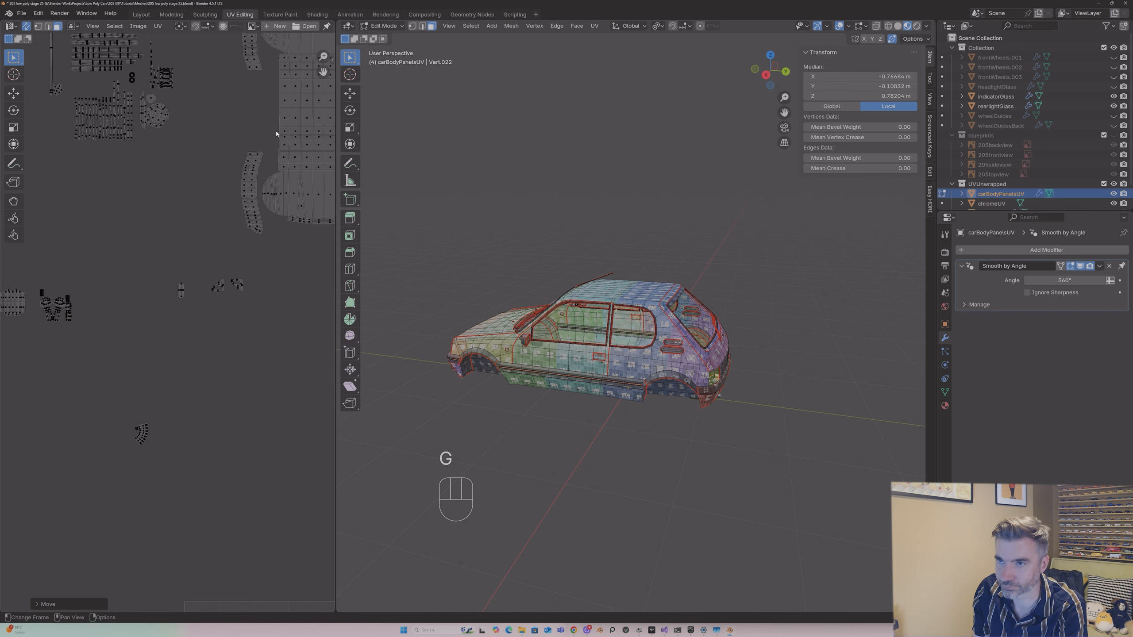
{"action": "scroll", "coordinate": [276, 134], "scroll_direction": "down", "scroll_amount": 2}
{"action": "middle_click_drag", "start_coordinate": [232, 267], "coordinate": [179, 131]}
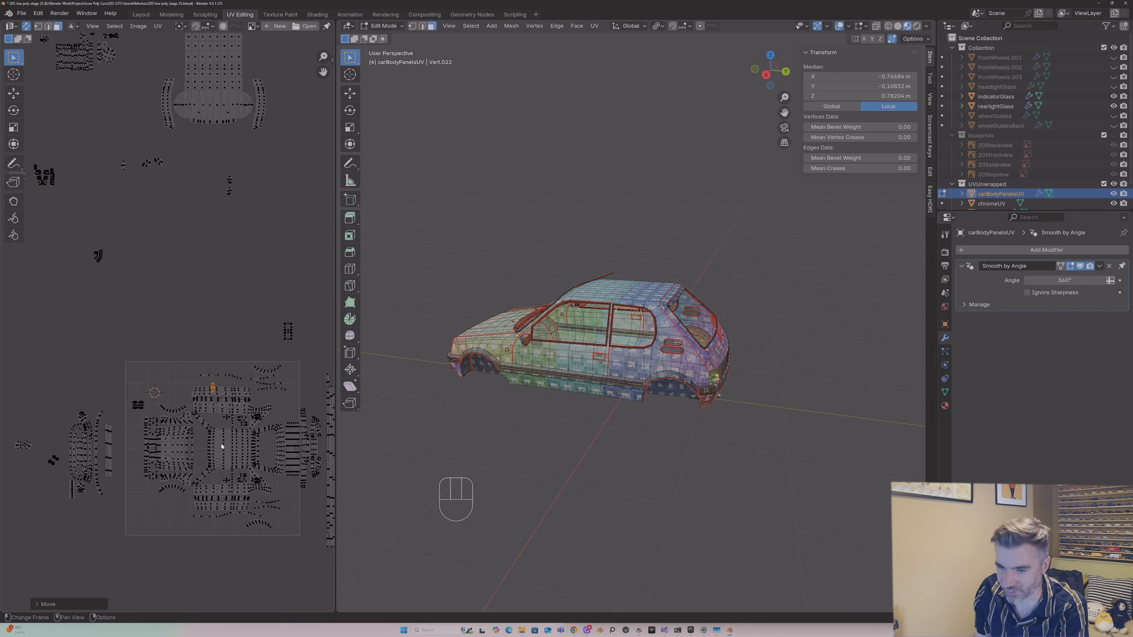
{"action": "scroll", "coordinate": [216, 387], "scroll_direction": "up", "scroll_amount": 2}
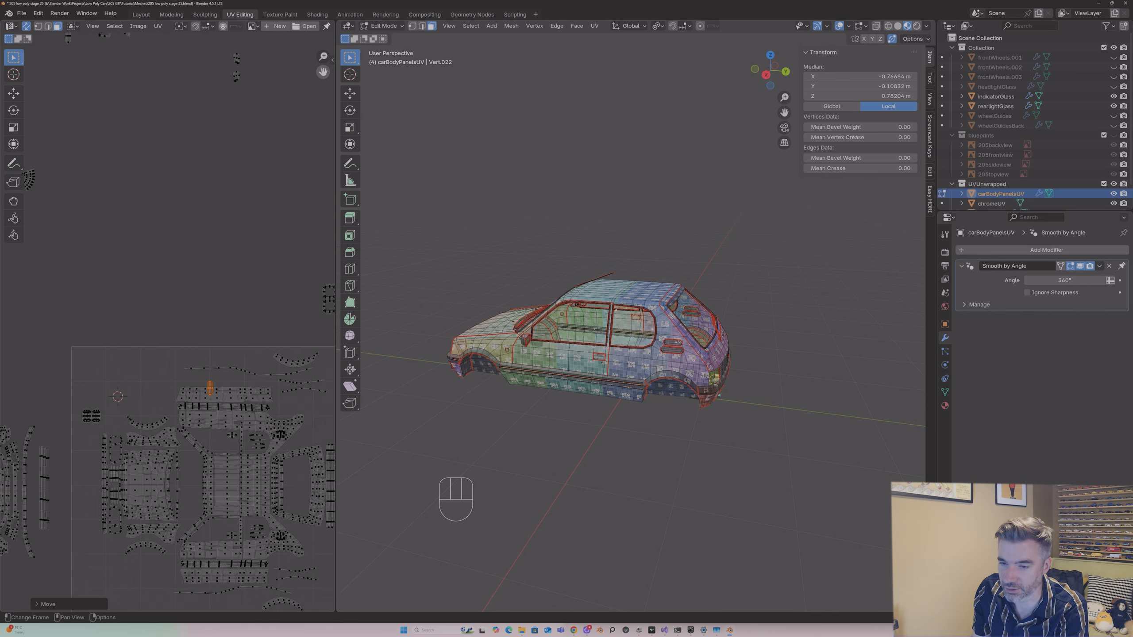
{"action": "middle_click_drag", "start_coordinate": [245, 441], "coordinate": [179, 312]}
{"action": "scroll", "coordinate": [178, 315], "scroll_direction": "up", "scroll_amount": 3}
{"action": "key", "text": "g"}
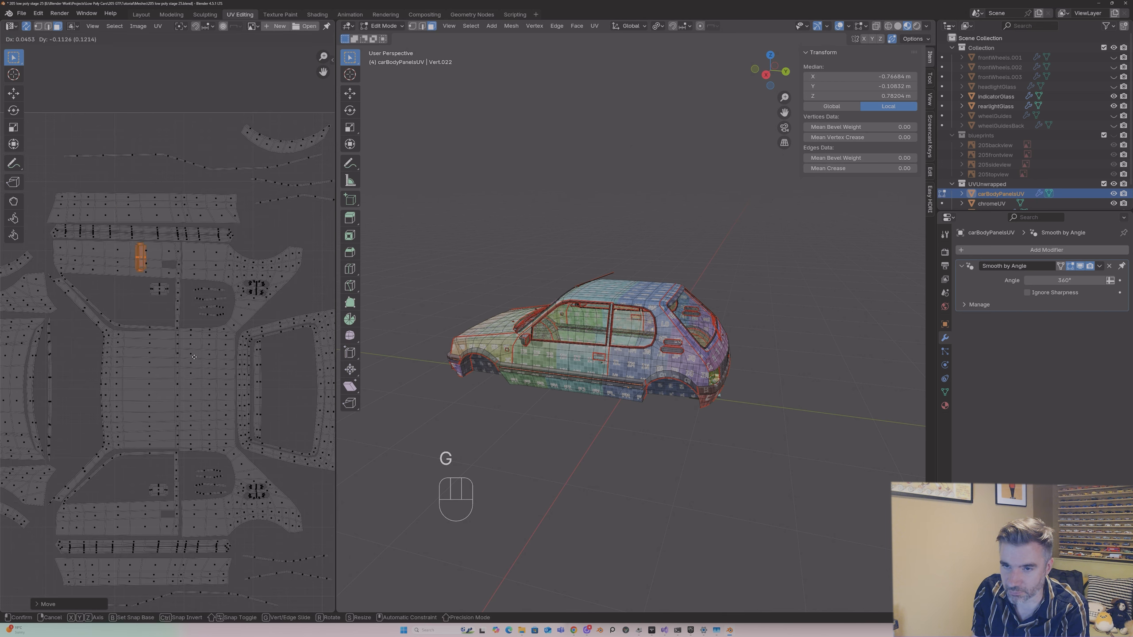
{"action": "left_click", "coordinate": [187, 393]}
{"action": "type", "text": "r90"}
{"action": "key", "text": "Return"}
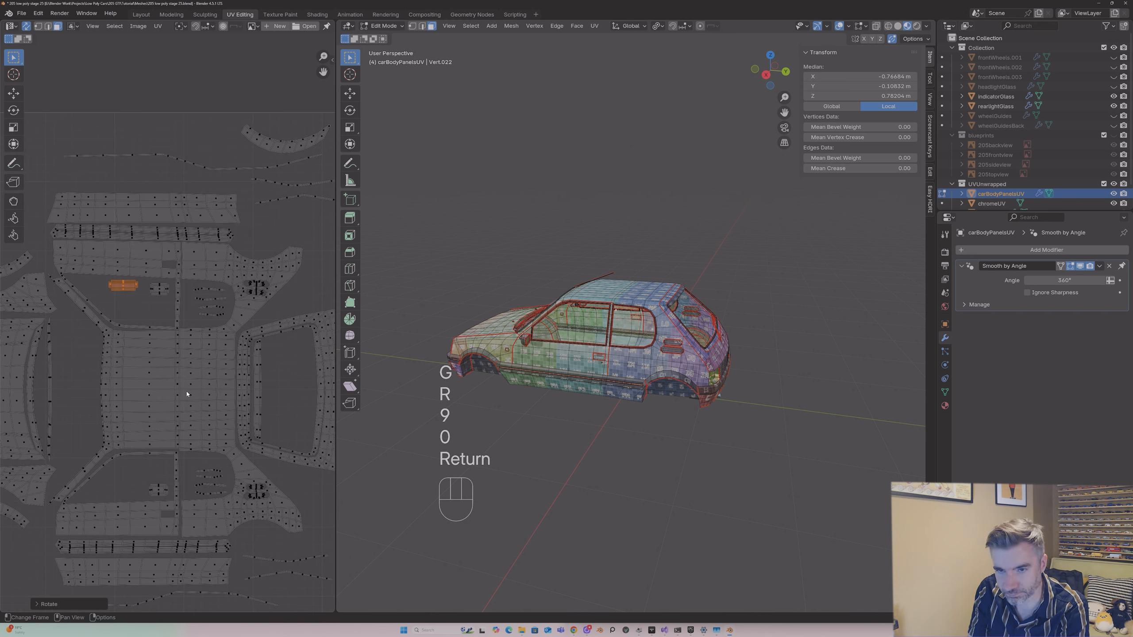
Step: Move the handle island over the handle recess in the upper door panel and scale it down to fit
{"action": "key", "text": "g"}
{"action": "left_click", "coordinate": [231, 267]}
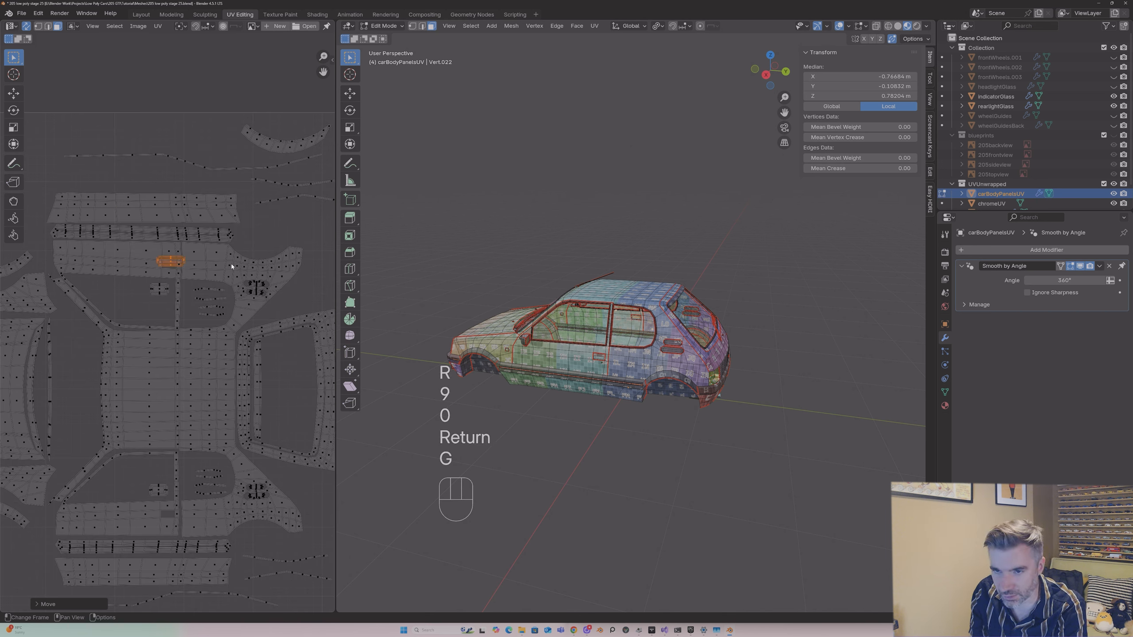
{"action": "key", "text": "g"}
{"action": "key", "text": "s"}
{"action": "left_click", "coordinate": [189, 266]}
{"action": "key", "text": "g"}
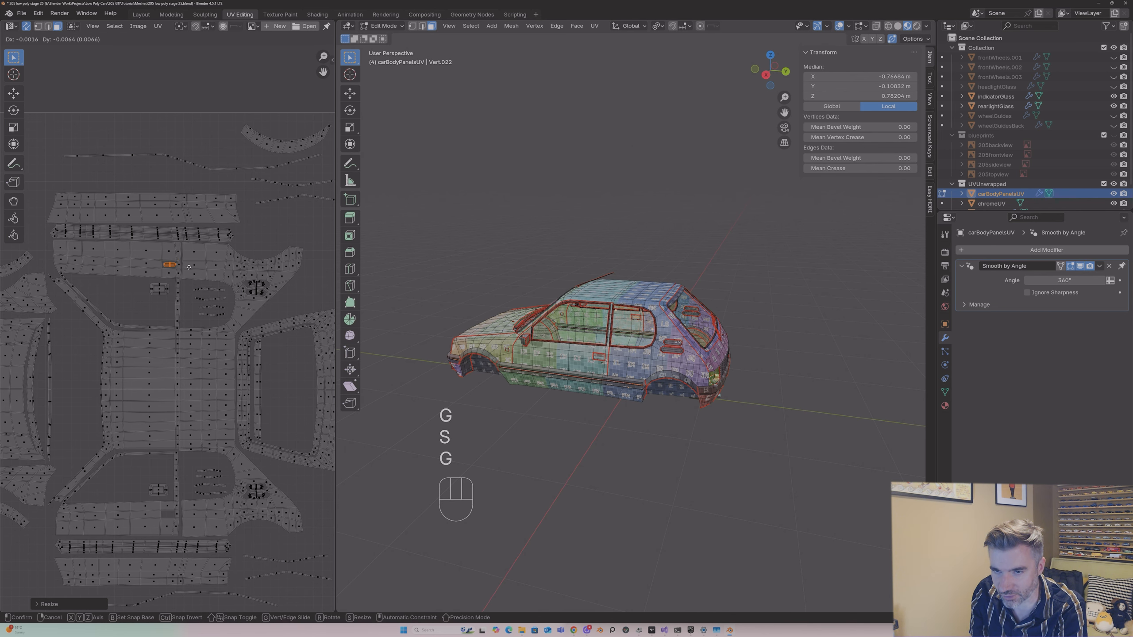
{"action": "left_click", "coordinate": [190, 267]}
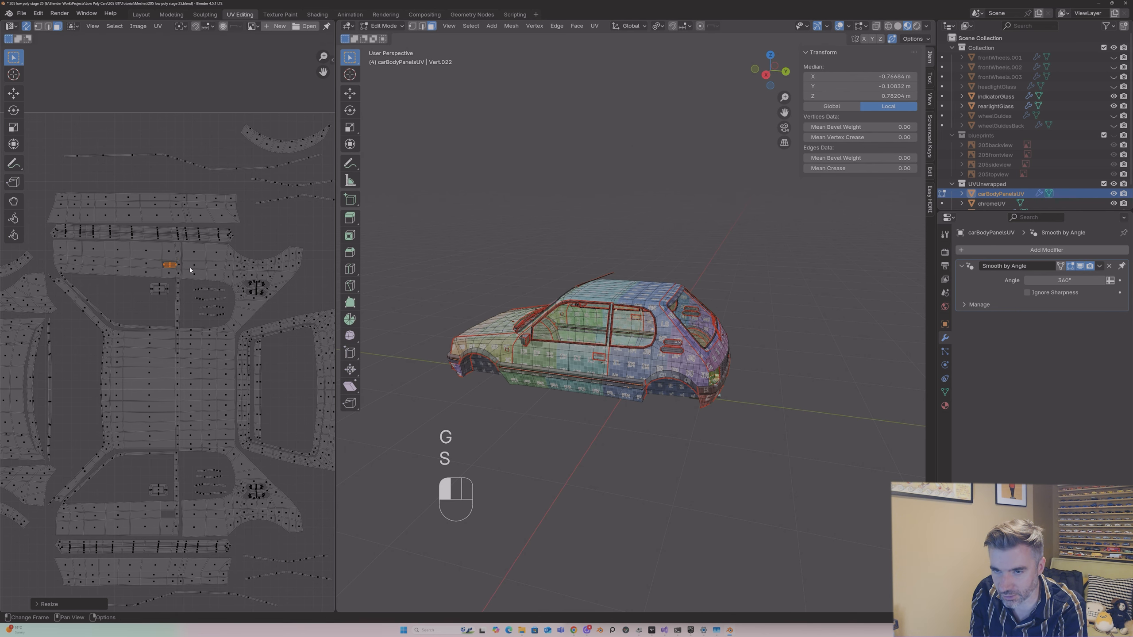
Step: Fine-tune the position and size of the handle island inside the upper door panel's recess
{"action": "scroll", "coordinate": [190, 270], "scroll_direction": "up", "scroll_amount": 5}
{"action": "key", "text": "g"}
{"action": "left_click", "coordinate": [179, 201]}
{"action": "key", "text": "s"}
{"action": "left_click", "coordinate": [181, 203]}
Step: Examine how the door handle and its UV island line up with the surrounding door panel on the car
{"action": "middle_click_drag", "start_coordinate": [598, 370], "coordinate": [598, 355]}
{"action": "scroll", "coordinate": [599, 357], "scroll_direction": "up", "scroll_amount": 8}
{"action": "left_click", "coordinate": [470, 430]}
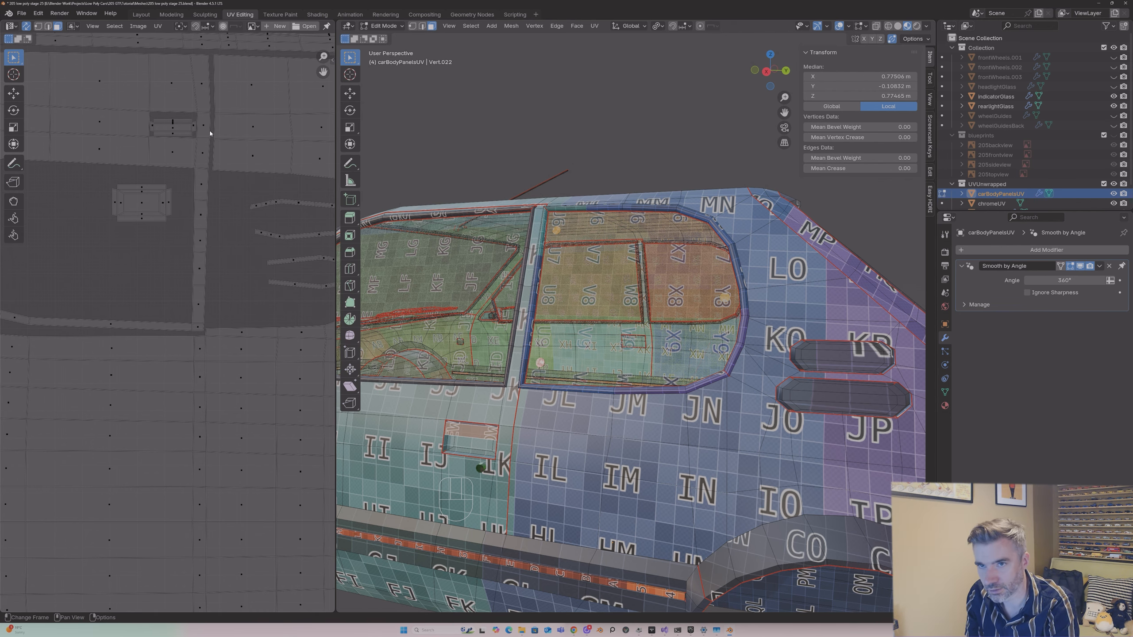
{"action": "left_click", "coordinate": [176, 128]}
{"action": "key", "text": "l"}
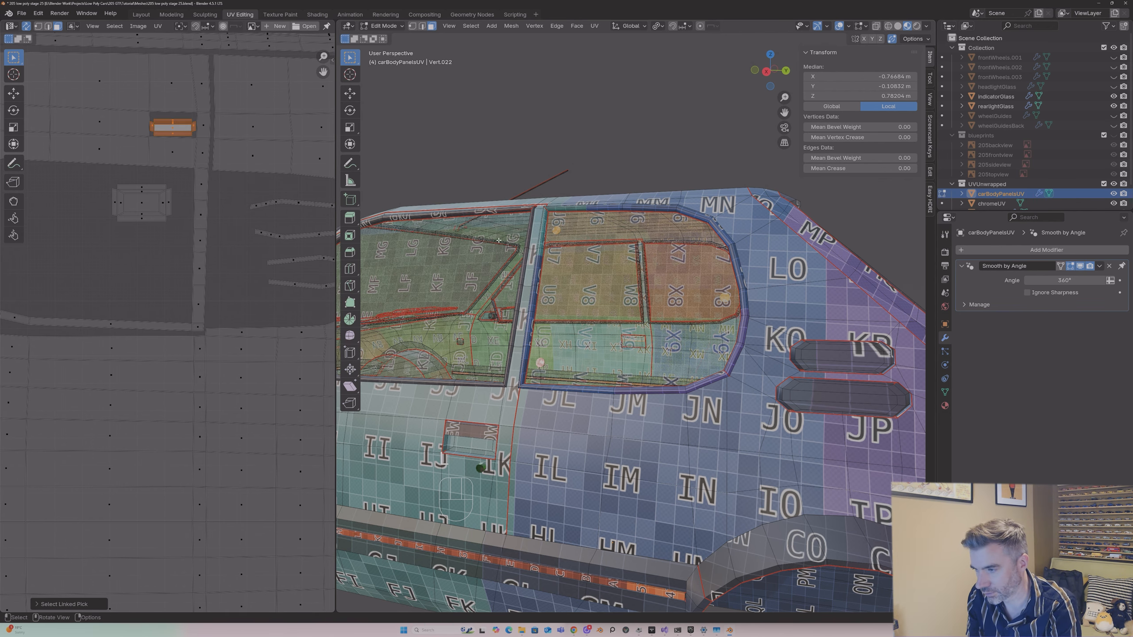
{"action": "middle_click_drag", "start_coordinate": [759, 250], "coordinate": [580, 267]}
{"action": "scroll", "coordinate": [178, 313], "scroll_direction": "down", "scroll_amount": 3}
Step: Select the other door handle island and position it over the handle recess in the lower door panel
{"action": "left_click", "coordinate": [221, 545]}
{"action": "key", "text": "l"}
{"action": "key", "text": "g"}
{"action": "left_click", "coordinate": [269, 496]}
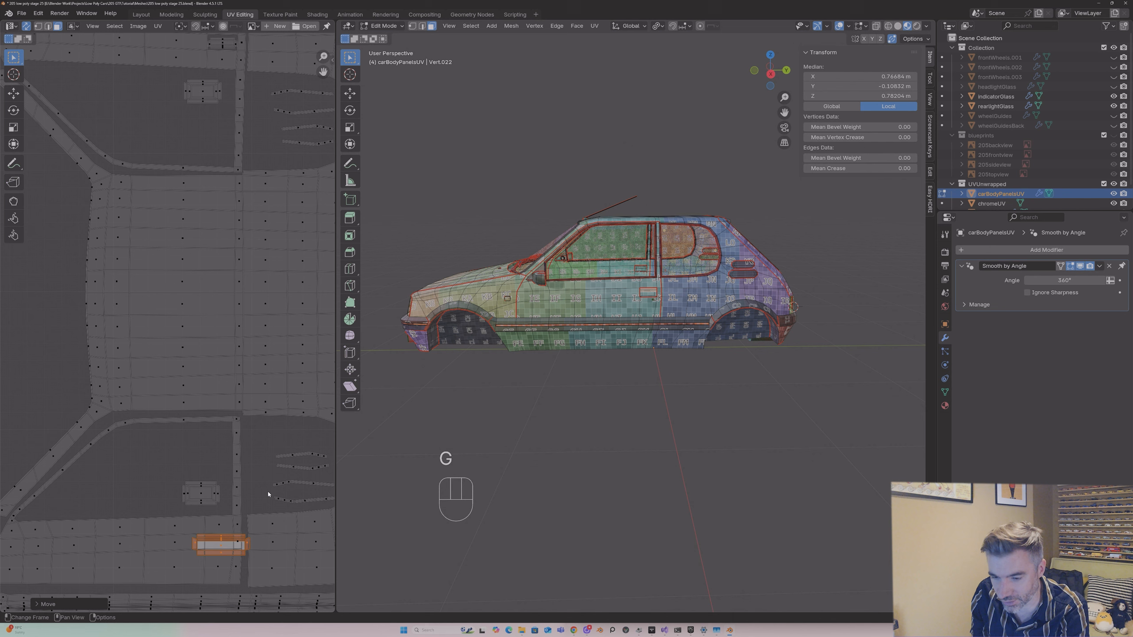
Step: Scale down the lower door handle island and nudge it into place within the lower door panel
{"action": "key", "text": "s"}
{"action": "left_click", "coordinate": [226, 518]}
{"action": "key", "text": "g"}
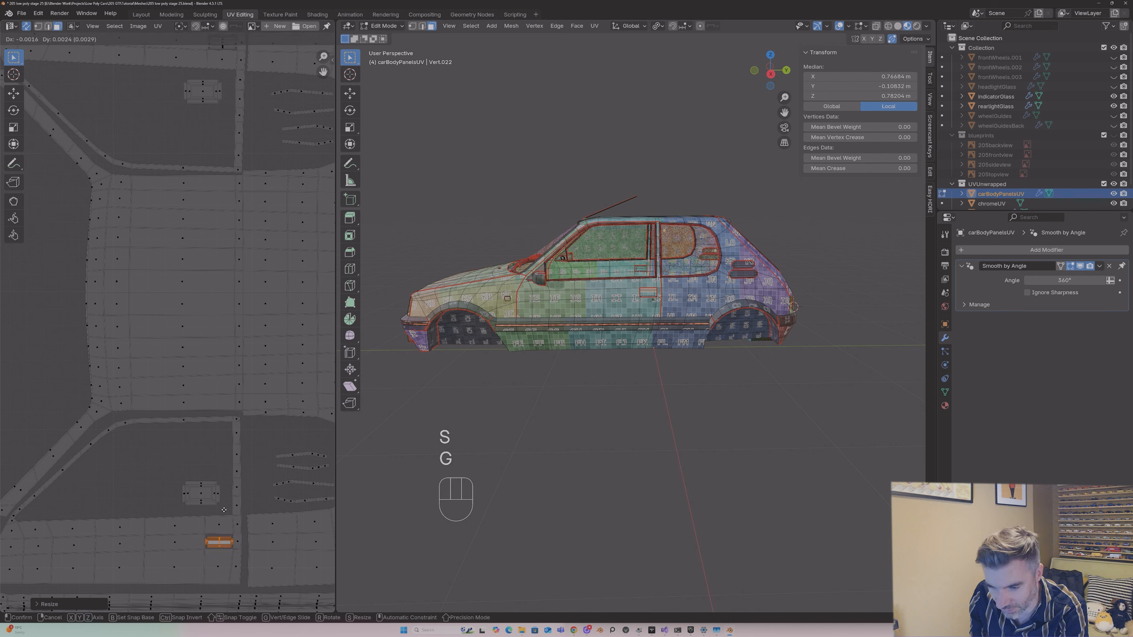
{"action": "left_click", "coordinate": [225, 514]}
{"action": "key", "text": "g"}
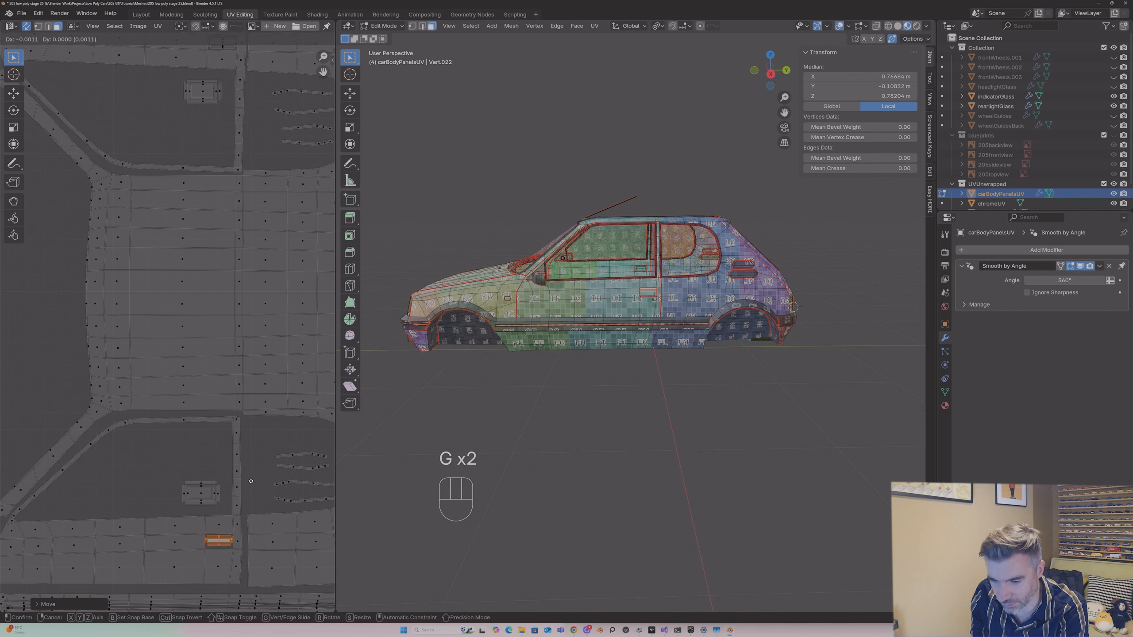
{"action": "left_click", "coordinate": [251, 483]}
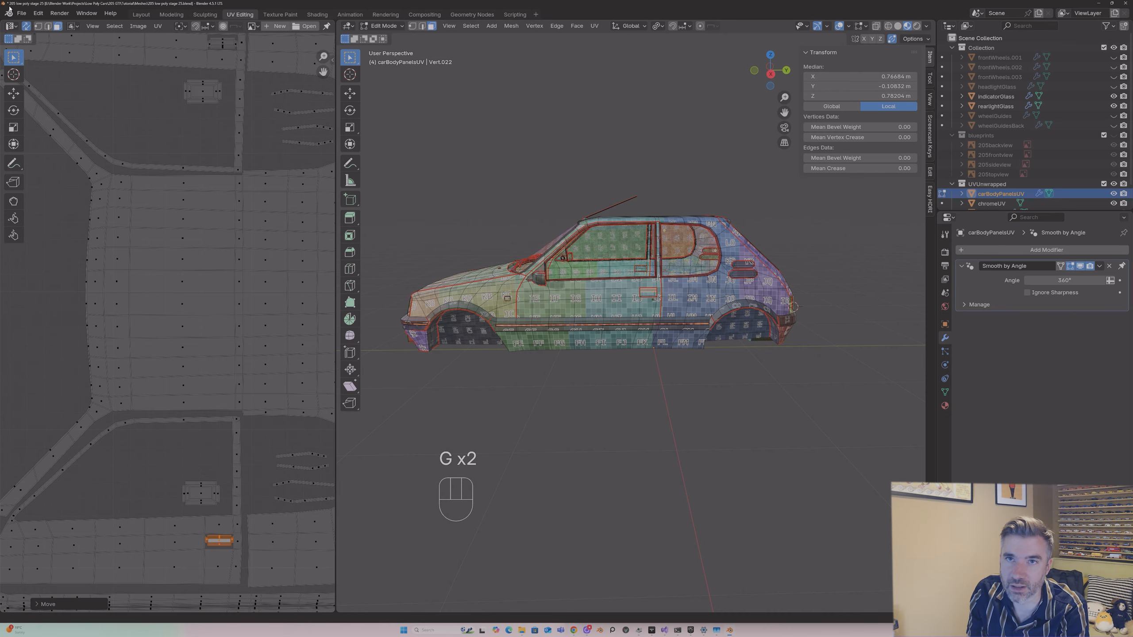
Step: Save an incremental version of the file
{"action": "left_click", "coordinate": [21, 13]}
{"action": "left_click", "coordinate": [31, 110]}
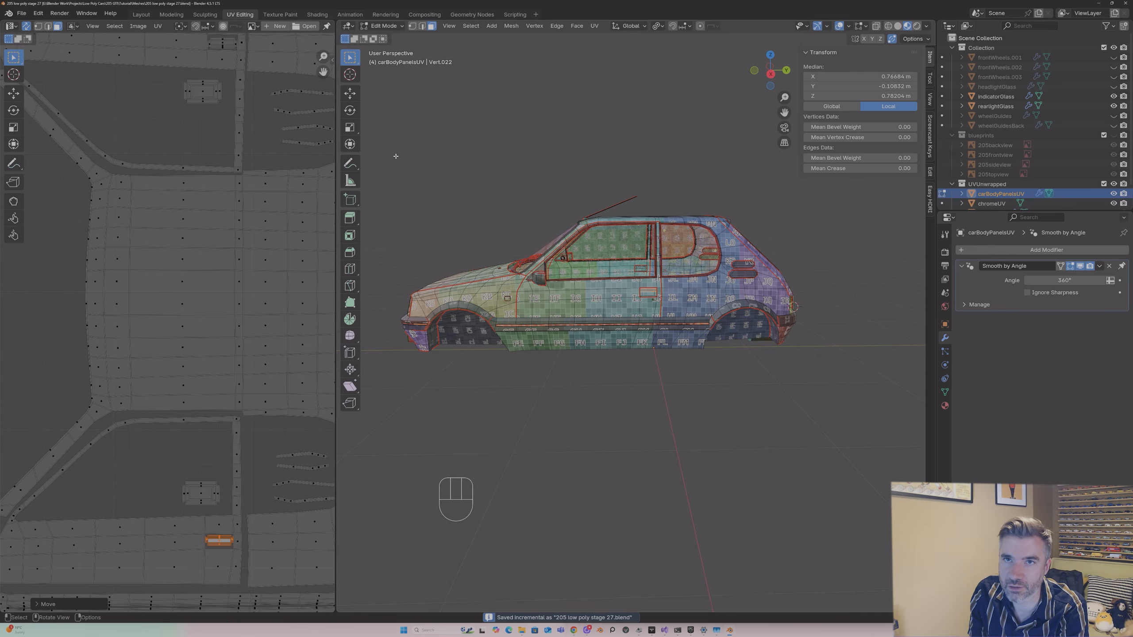
Step: Select the pair of small rectangular islands above the tile's upper-right corner and check where they sit on the car
{"action": "middle_click_drag", "start_coordinate": [392, 152], "coordinate": [195, 220]}
{"action": "key", "text": "Home"}
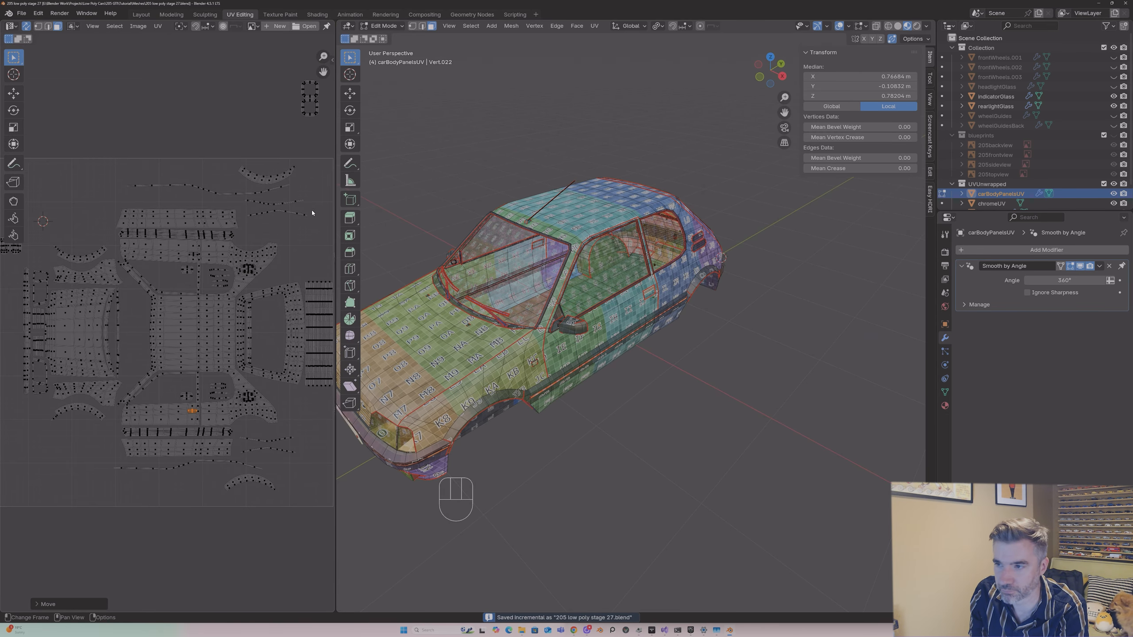
{"action": "middle_click_drag", "start_coordinate": [448, 221], "coordinate": [525, 205]}
{"action": "left_click_drag", "start_coordinate": [298, 78], "coordinate": [320, 119]}
{"action": "scroll", "coordinate": [285, 390], "scroll_direction": "down", "scroll_amount": 4}
{"action": "scroll", "coordinate": [525, 205], "scroll_direction": "down", "scroll_amount": 6}
{"action": "middle_click_drag", "start_coordinate": [525, 206], "coordinate": [642, 230]}
{"action": "middle_click_drag", "start_coordinate": [614, 218], "coordinate": [607, 214]}
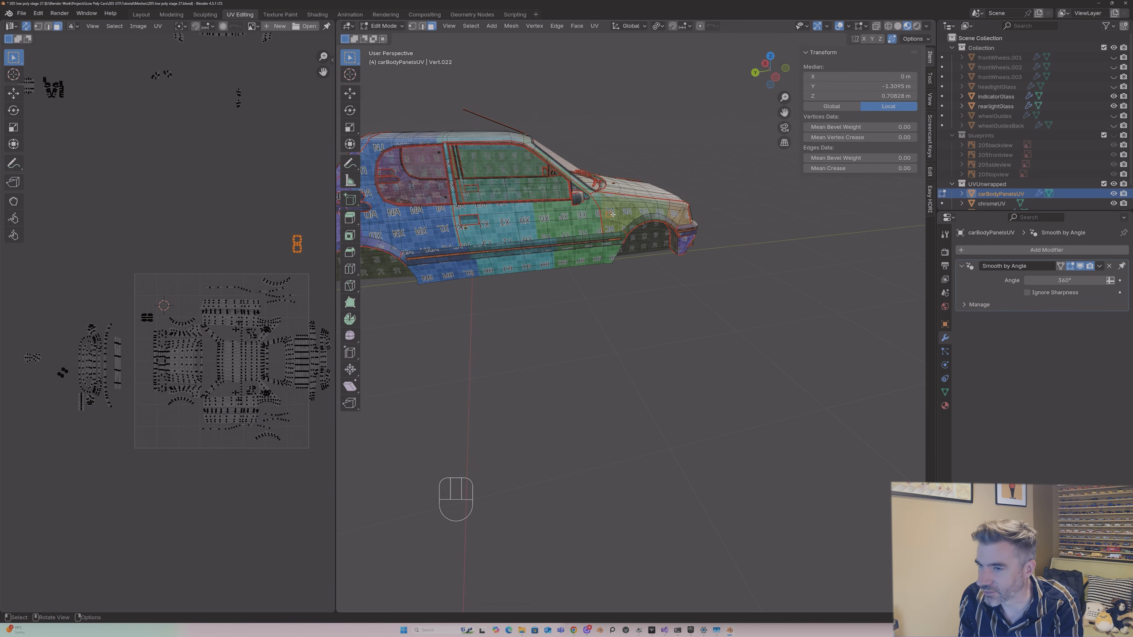
Step: Move the pair of rectangular islands up into the cluster of small parts beside the underbody islands
{"action": "key", "text": "g"}
{"action": "left_click", "coordinate": [108, 154]}
{"action": "middle_click_drag", "start_coordinate": [108, 154], "coordinate": [159, 320]}
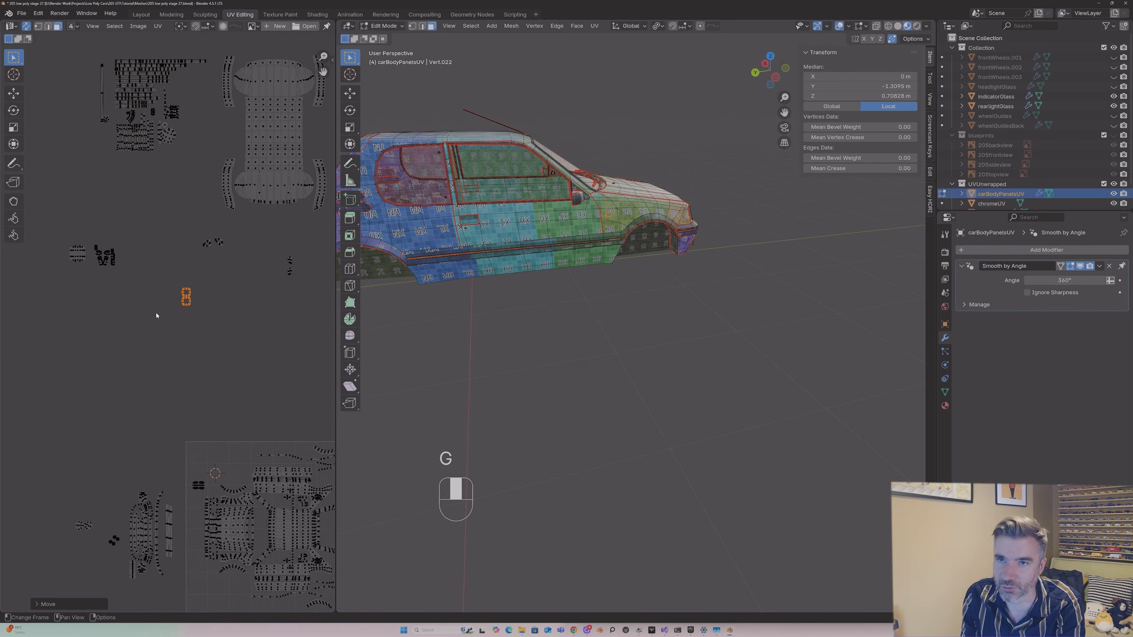
{"action": "key", "text": "g"}
{"action": "left_click", "coordinate": [169, 117]}
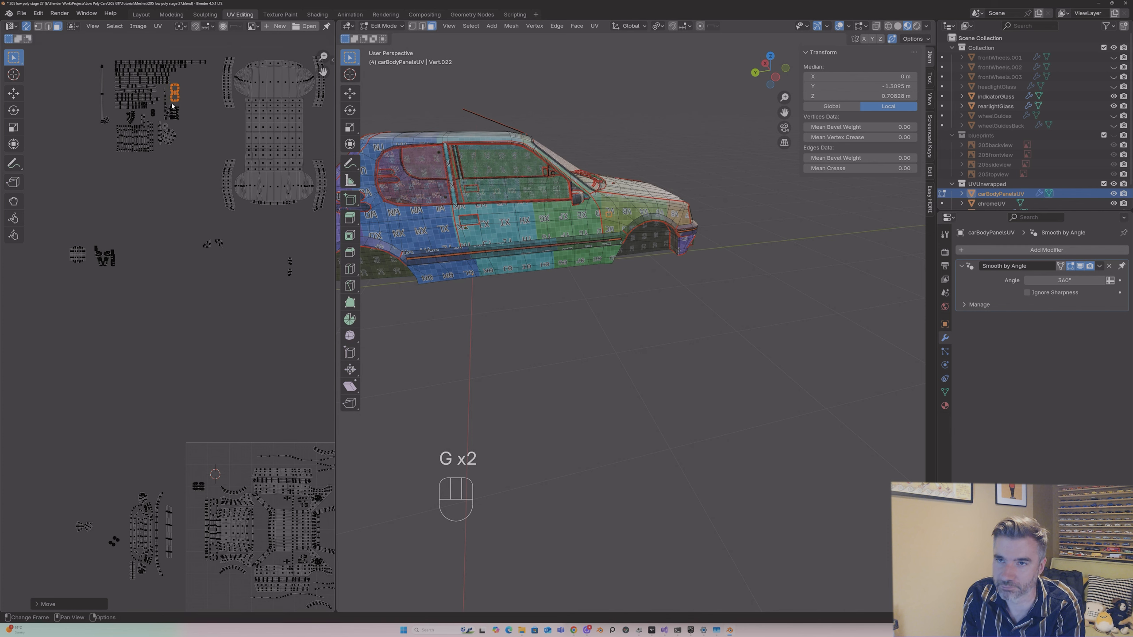
Step: Select the first door mirror housing island in the small cluster above the tile and locate it on the car
{"action": "scroll", "coordinate": [99, 241], "scroll_direction": "down", "scroll_amount": 2}
{"action": "scroll", "coordinate": [170, 270], "scroll_direction": "up", "scroll_amount": 3}
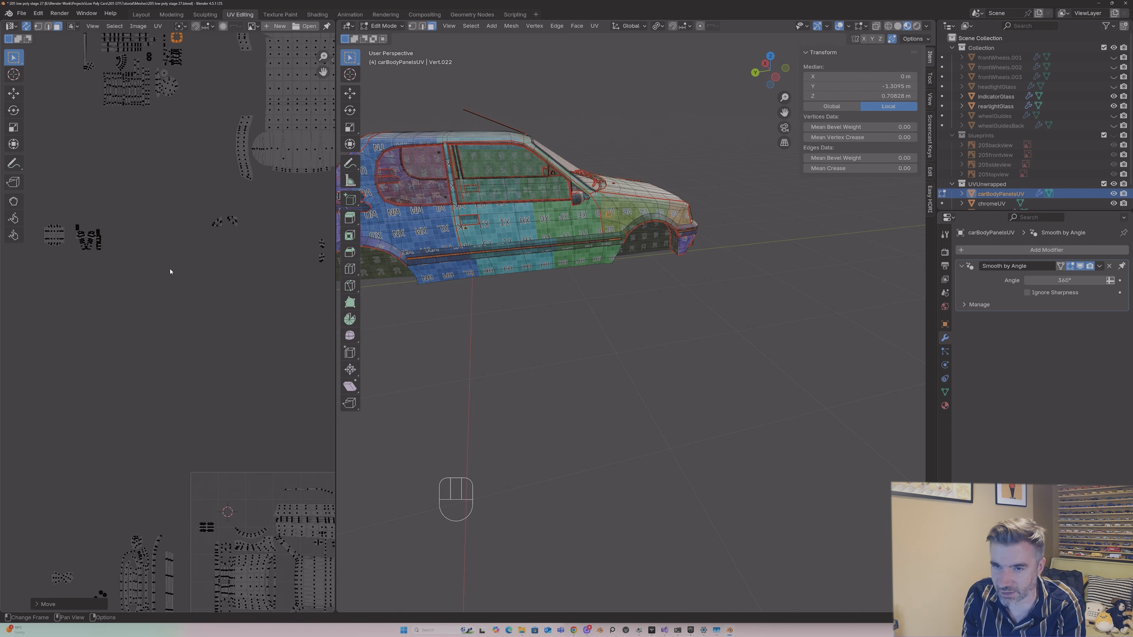
{"action": "left_click", "coordinate": [62, 229]}
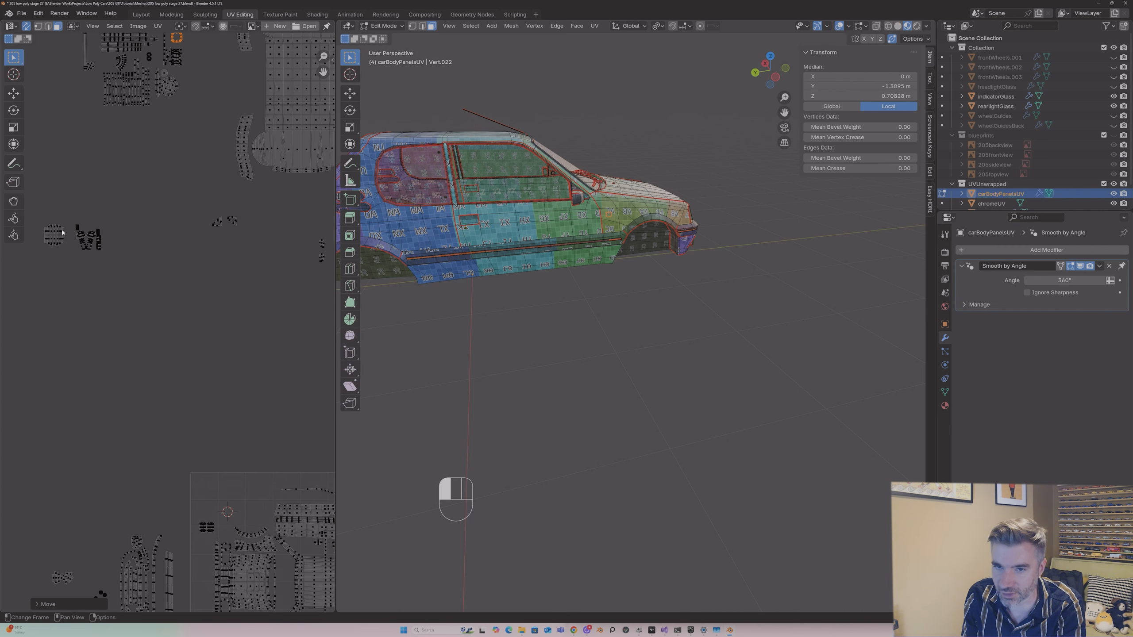
{"action": "left_click", "coordinate": [84, 237]}
{"action": "key", "text": "l"}
{"action": "middle_click_drag", "start_coordinate": [513, 250], "coordinate": [665, 285]}
{"action": "scroll", "coordinate": [603, 201], "scroll_direction": "down", "scroll_amount": 2}
{"action": "scroll", "coordinate": [90, 236], "scroll_direction": "up", "scroll_amount": 3}
{"action": "middle_click_drag", "start_coordinate": [89, 236], "coordinate": [220, 302]}
{"action": "scroll", "coordinate": [305, 238], "scroll_direction": "down", "scroll_amount": 2}
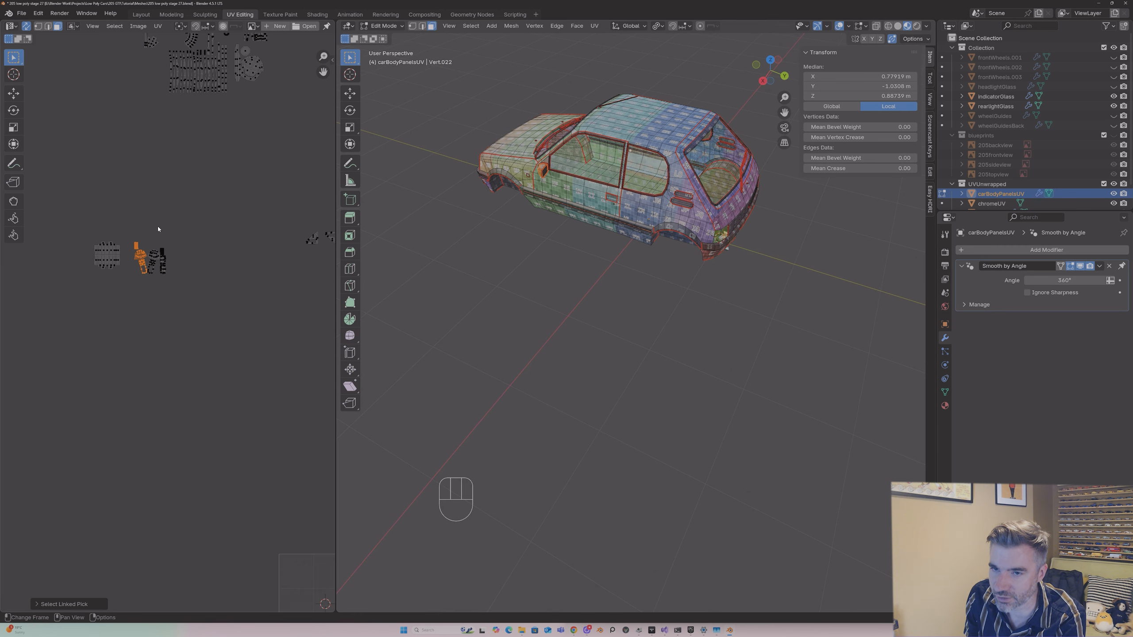
Step: Add the same mirror's two smaller islands to the selection and move the set below the UV tile
{"action": "middle_click_drag", "start_coordinate": [305, 239], "coordinate": [277, 238]}
{"action": "key", "text": "l"}
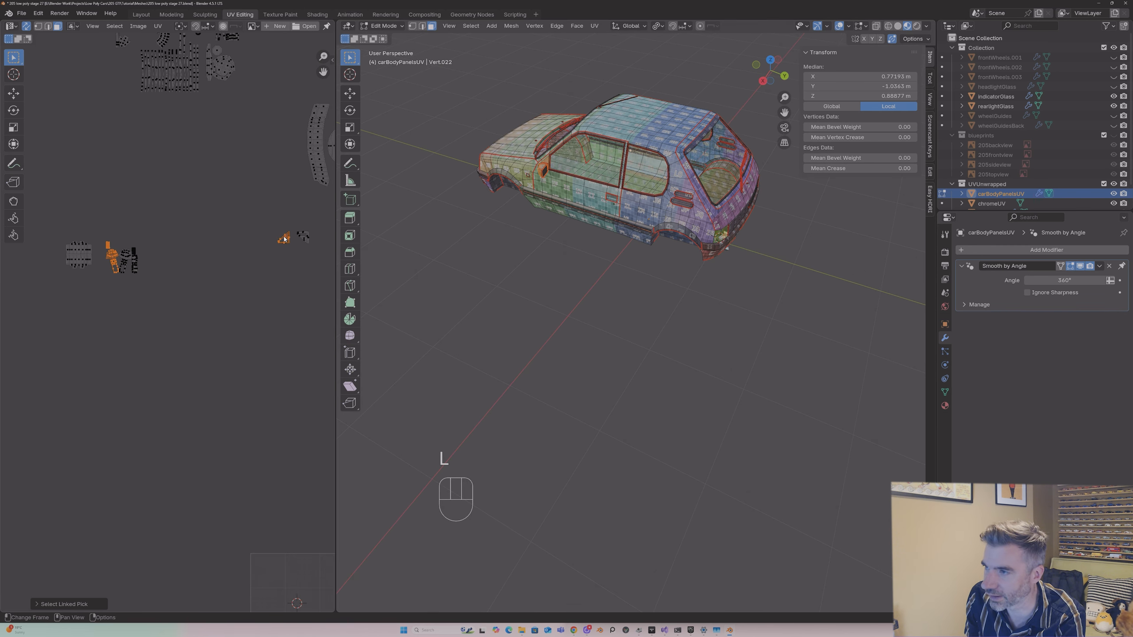
{"action": "middle_click_drag", "start_coordinate": [522, 174], "coordinate": [542, 155]}
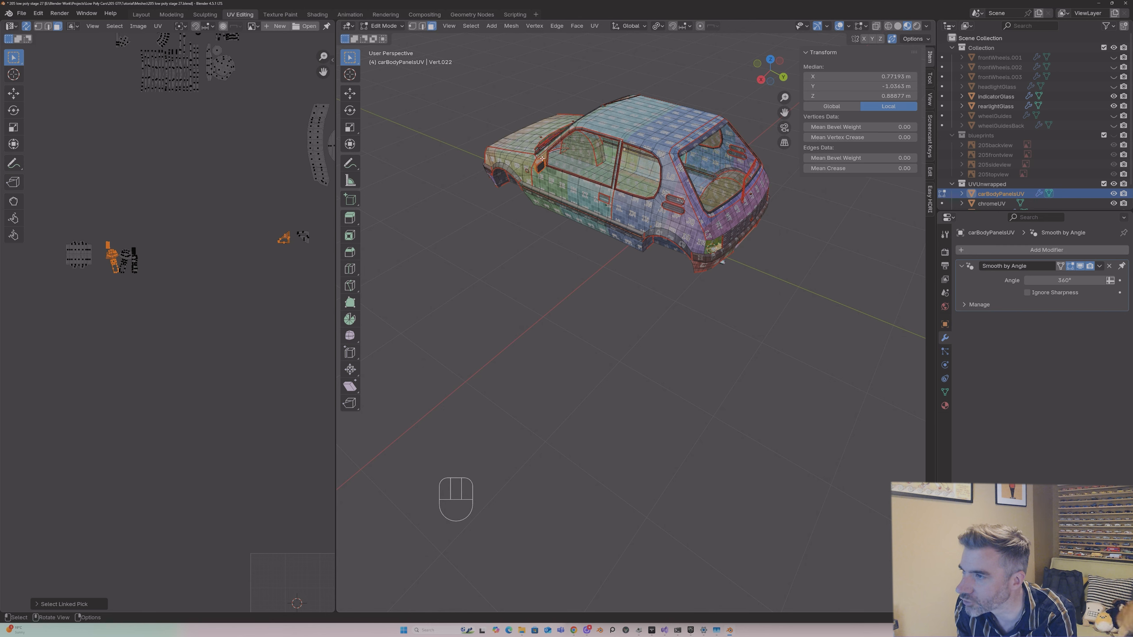
{"action": "key", "text": "l"}
{"action": "scroll", "coordinate": [190, 247], "scroll_direction": "down", "scroll_amount": 3}
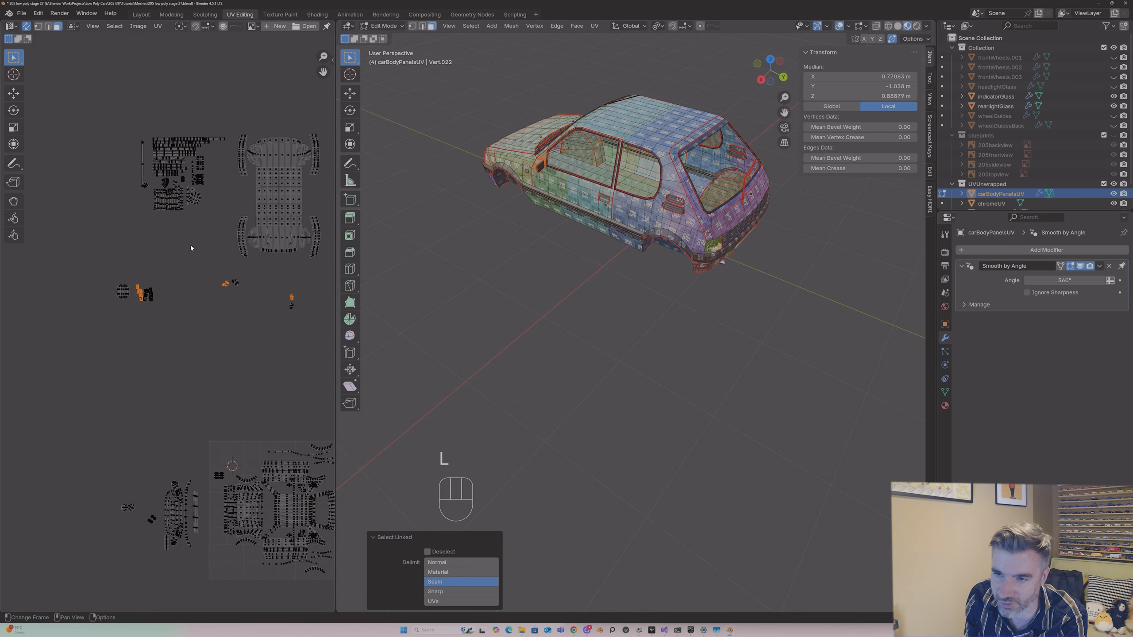
{"action": "key", "text": "g"}
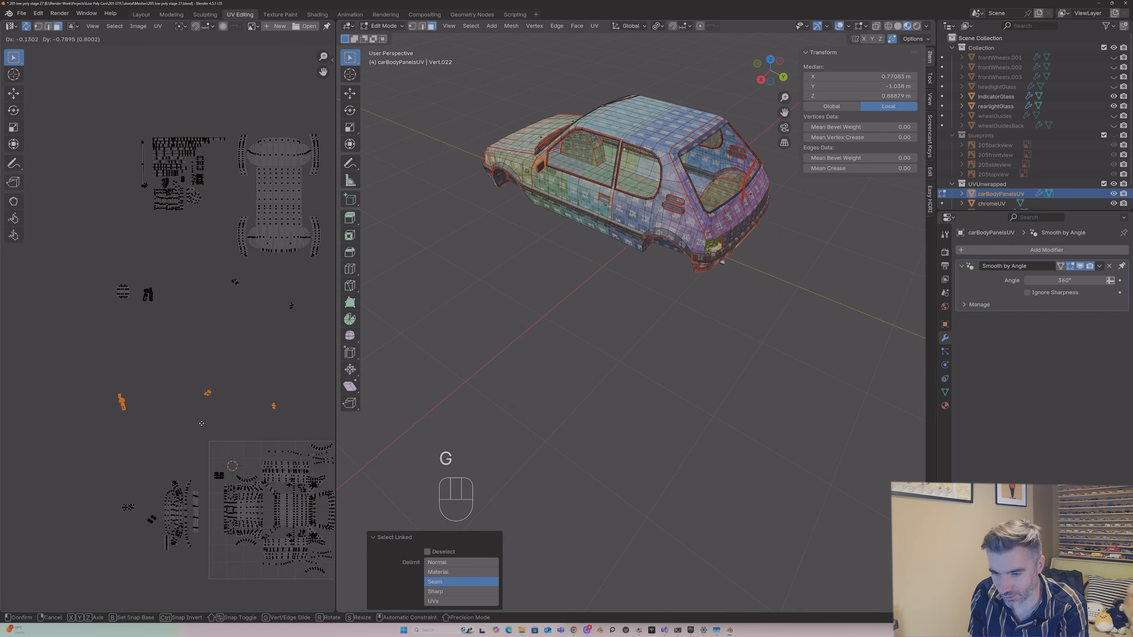
{"action": "left_click", "coordinate": [226, 590]}
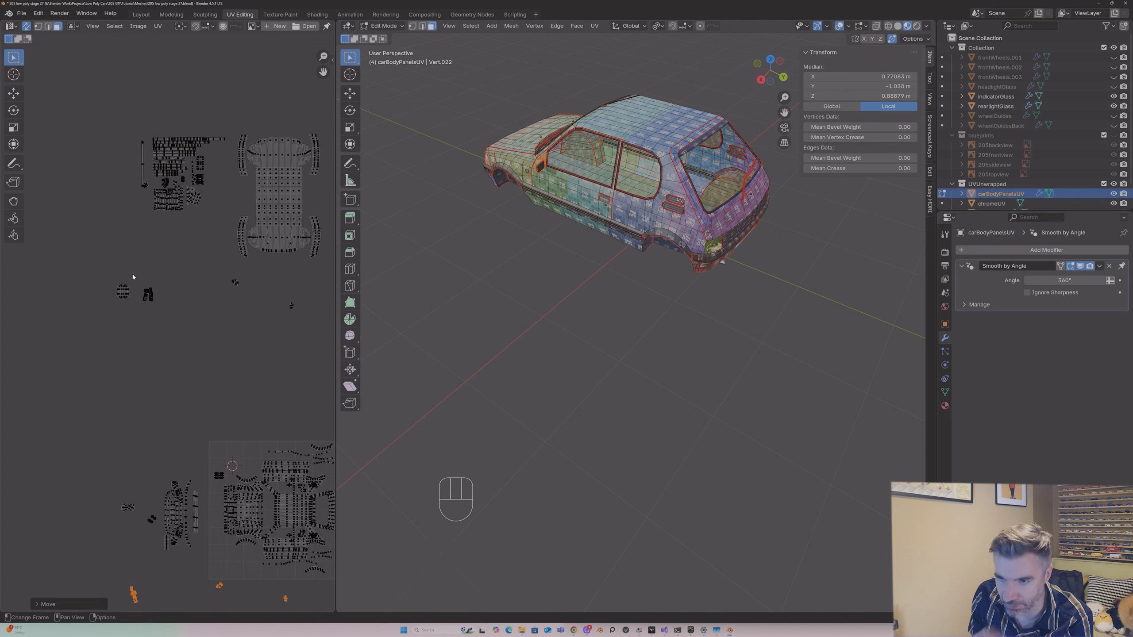
Step: Select the opposite door mirror's islands and move them down toward the tile's upper edge
{"action": "left_click_drag", "start_coordinate": [132, 274], "coordinate": [310, 322]}
{"action": "key", "text": "g"}
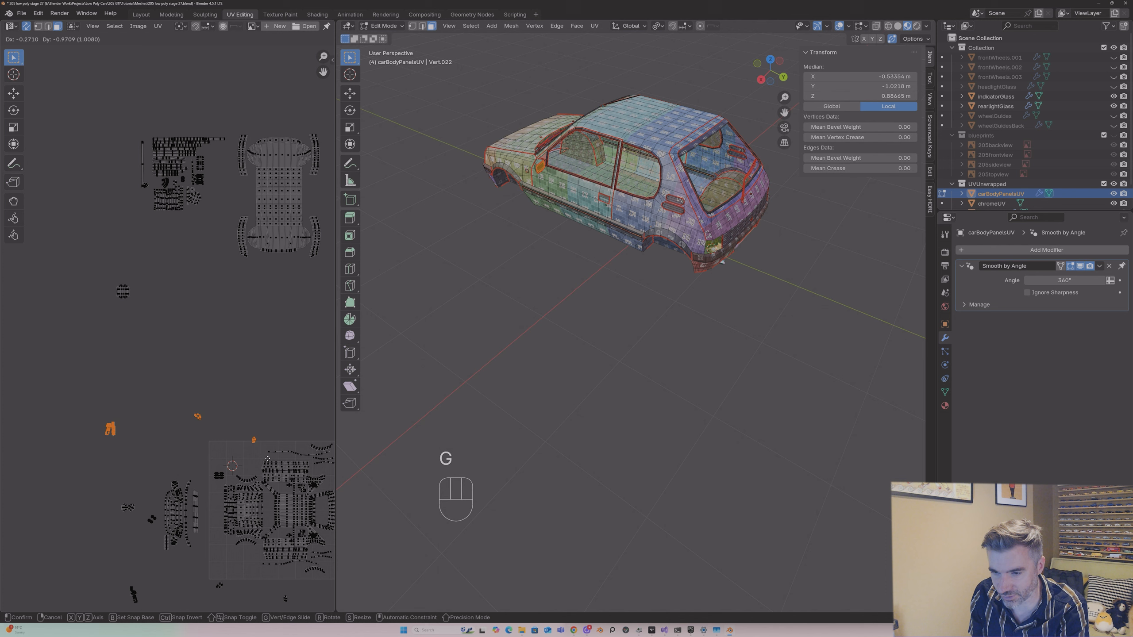
{"action": "left_click", "coordinate": [268, 458]}
Step: Move the first mirror's housing islands from below the tile to the gap beside the lower wheel arch
{"action": "scroll", "coordinate": [268, 458], "scroll_direction": "up", "scroll_amount": 1}
{"action": "middle_click_drag", "start_coordinate": [191, 371], "coordinate": [190, 238]}
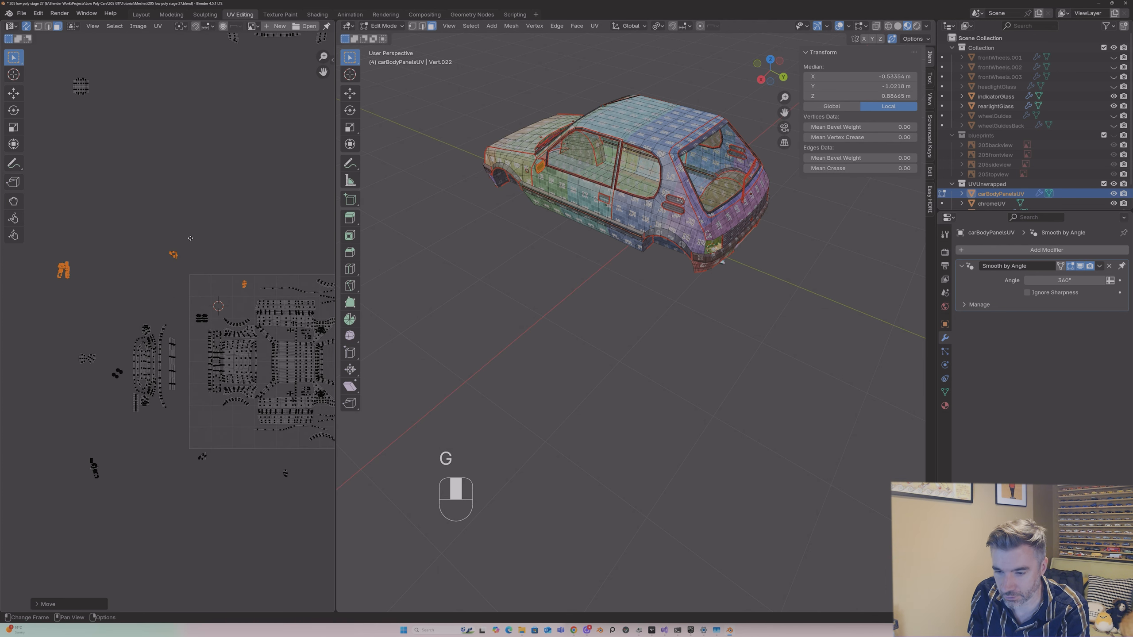
{"action": "scroll", "coordinate": [186, 411], "scroll_direction": "up", "scroll_amount": 2}
{"action": "middle_click_drag", "start_coordinate": [191, 465], "coordinate": [168, 367]}
{"action": "left_click", "coordinate": [33, 457]}
{"action": "key", "text": "g"}
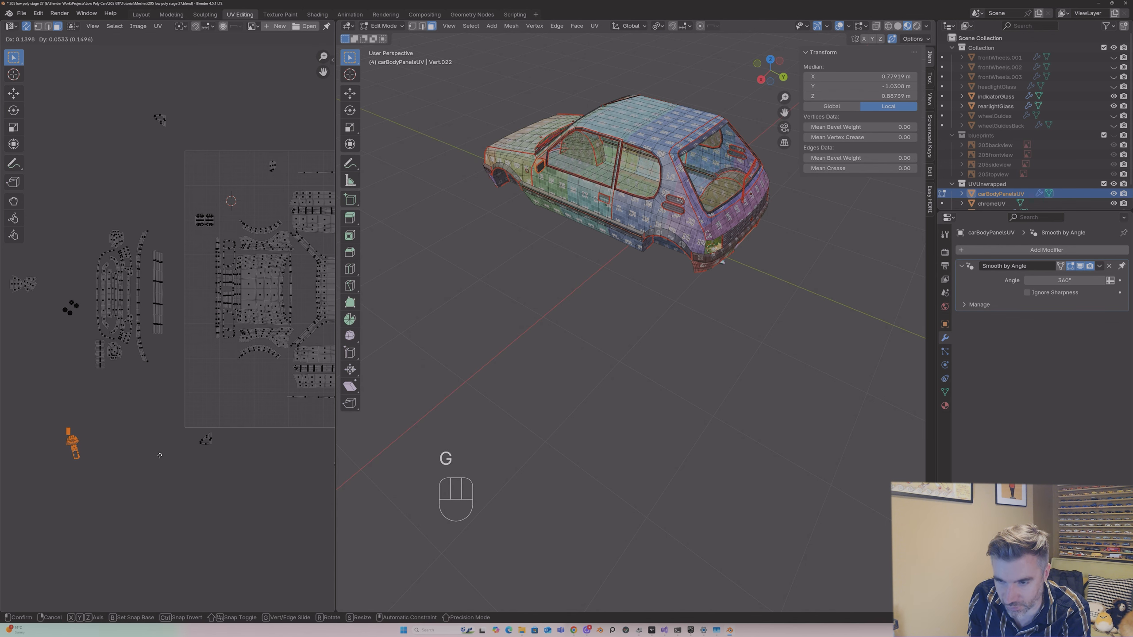
{"action": "left_click", "coordinate": [314, 409]}
Step: Move the first mirror's two smaller islands into the tile's lower-left area and place the rounded one under the triangular one
{"action": "middle_click_drag", "start_coordinate": [593, 160], "coordinate": [532, 156]}
{"action": "middle_click_drag", "start_coordinate": [255, 365], "coordinate": [163, 382]}
{"action": "left_click_drag", "start_coordinate": [78, 439], "coordinate": [269, 521]}
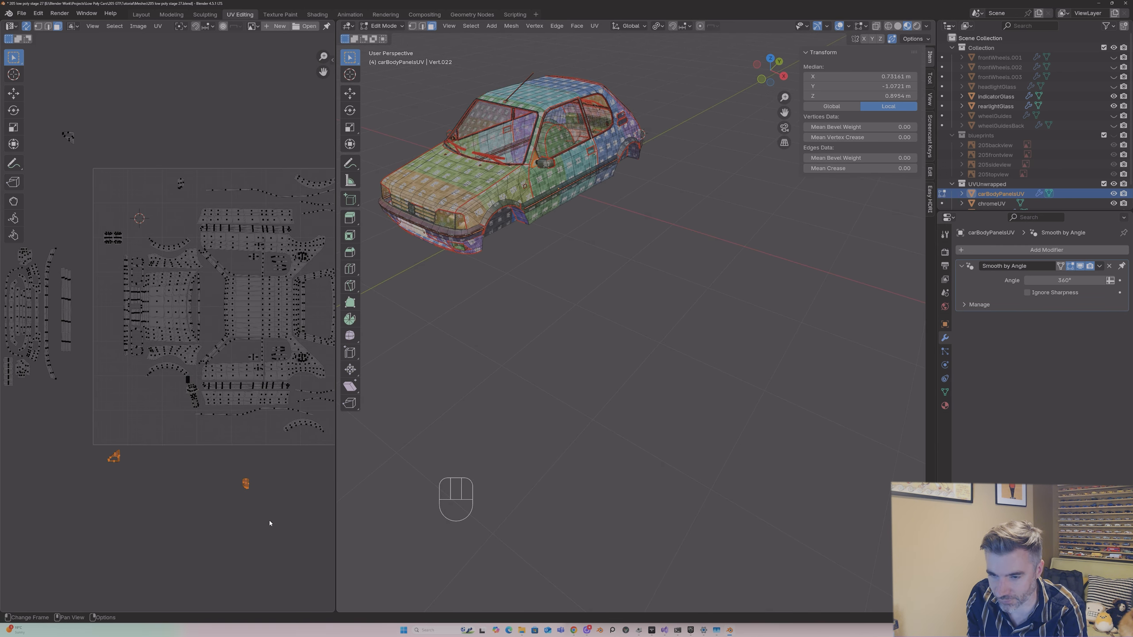
{"action": "key", "text": "g"}
{"action": "left_click", "coordinate": [264, 462]}
{"action": "left_click_drag", "start_coordinate": [249, 425], "coordinate": [283, 444]}
{"action": "key", "text": "g"}
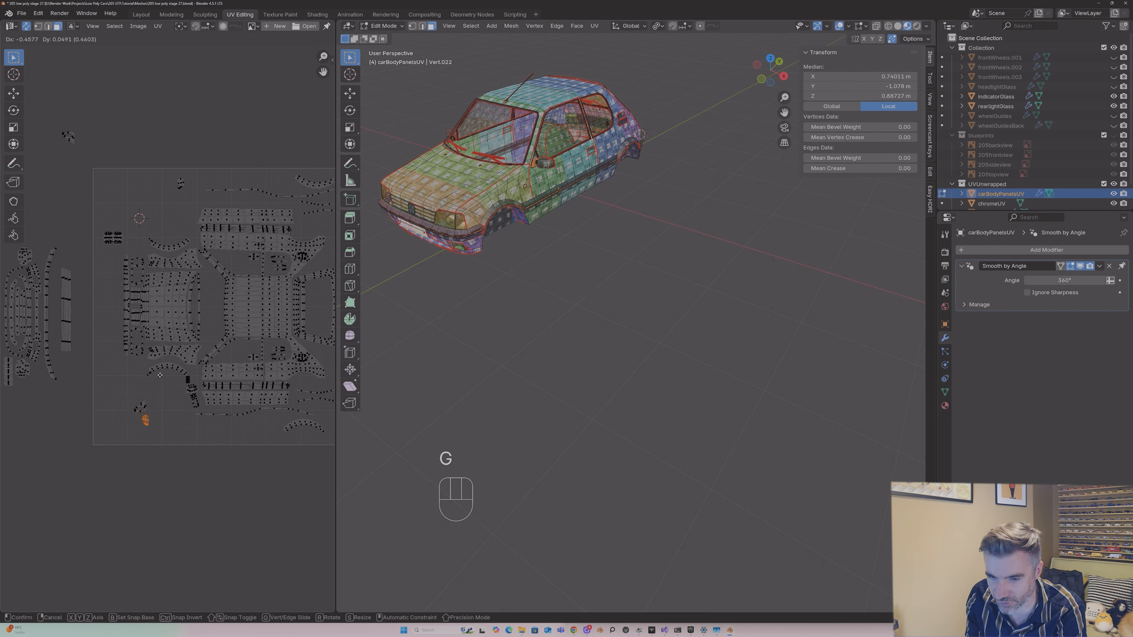
{"action": "left_click", "coordinate": [127, 409]}
Step: Scale down the small rounded mirror island below the triangular one and rotate it 90 degrees
{"action": "scroll", "coordinate": [125, 410], "scroll_direction": "up", "scroll_amount": 4}
{"action": "scroll", "coordinate": [123, 418], "scroll_direction": "up", "scroll_amount": 2}
{"action": "key", "text": "g"}
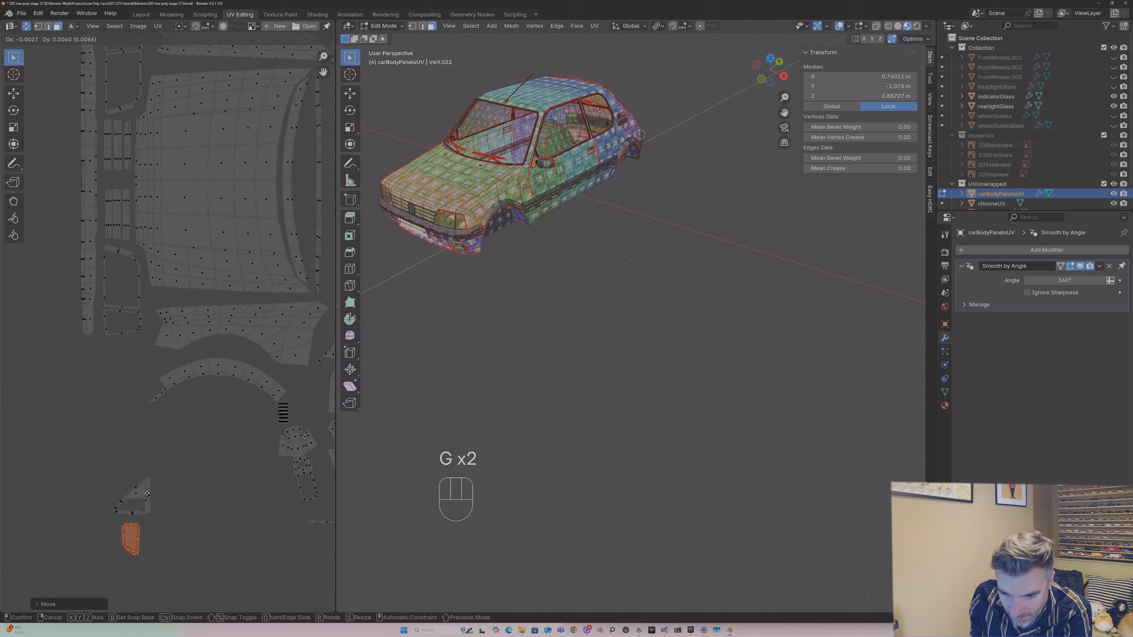
{"action": "key", "text": "s"}
{"action": "left_click", "coordinate": [144, 505]}
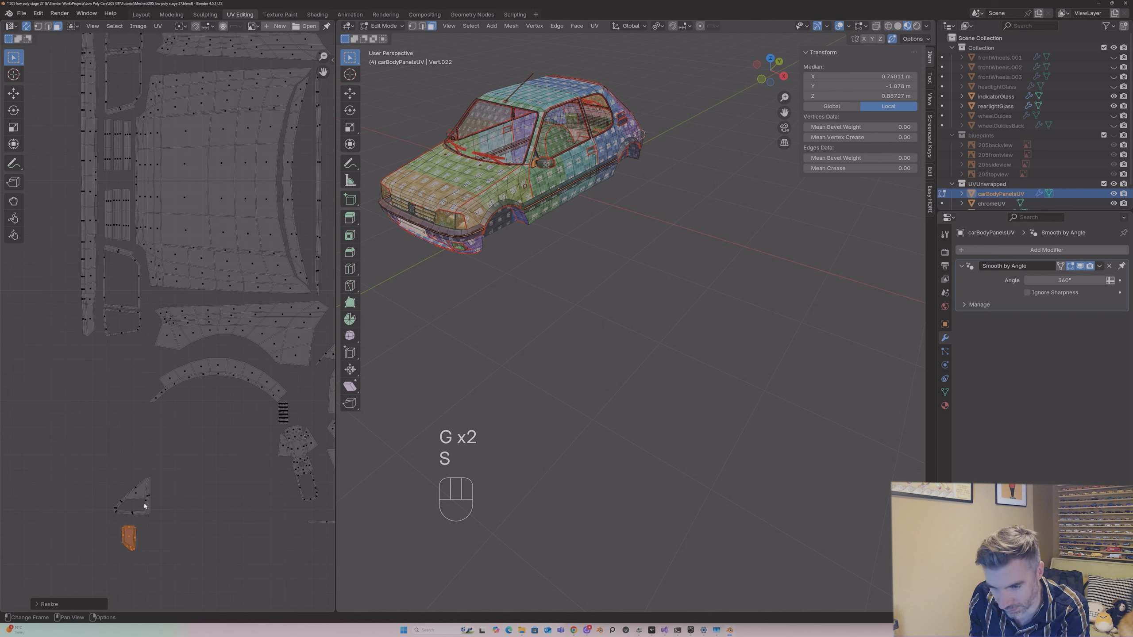
{"action": "type", "text": "r90"}
{"action": "key", "text": "Return"}
Step: Move the rotated mirror island inside the triangular island and scale it down to fit
{"action": "key", "text": "g"}
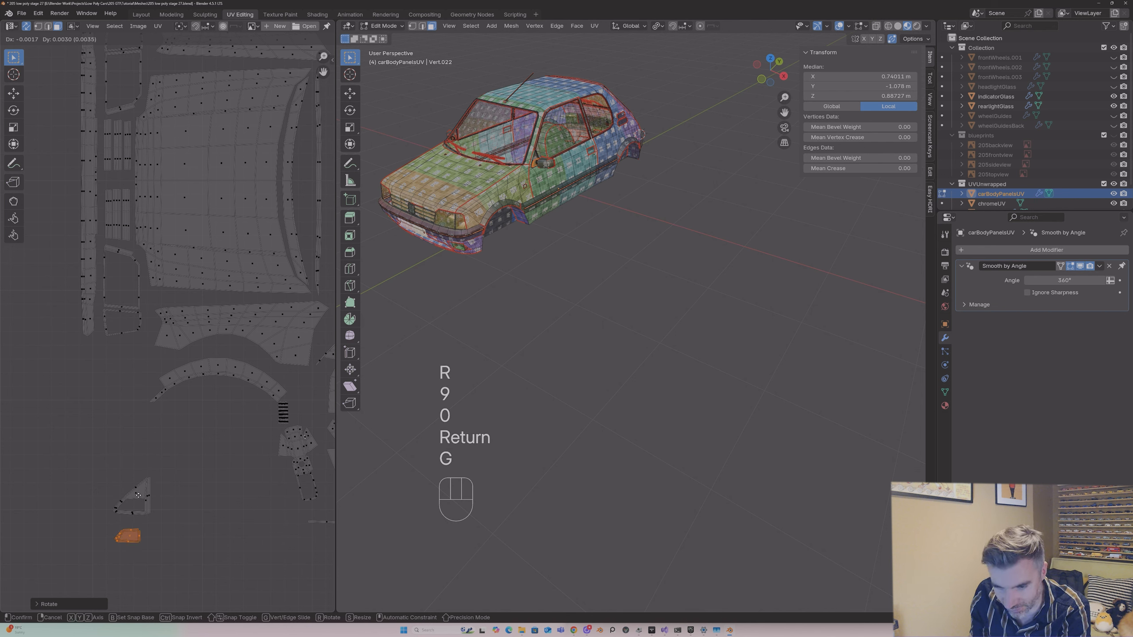
{"action": "left_click", "coordinate": [142, 467]}
{"action": "key", "text": "s"}
{"action": "left_click", "coordinate": [139, 473]}
{"action": "key", "text": "g"}
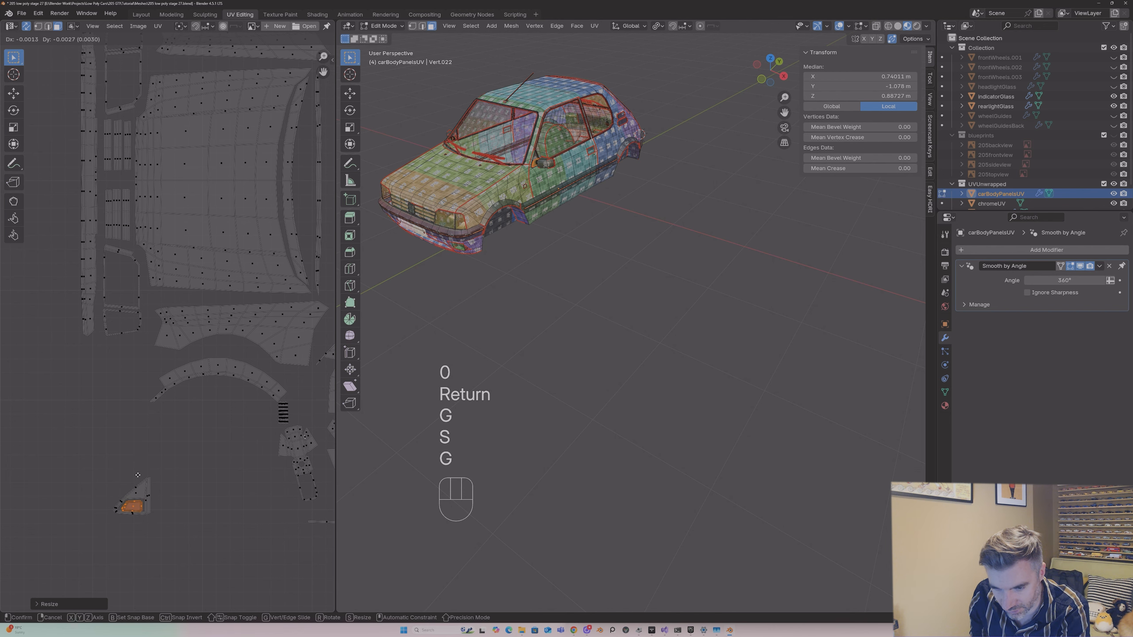
{"action": "left_click", "coordinate": [138, 475]}
Step: Move the two nested mirror islands into the front corner of the lower side panel's window opening
{"action": "left_click_drag", "start_coordinate": [92, 468], "coordinate": [189, 531]}
{"action": "scroll", "coordinate": [184, 527], "scroll_direction": "down", "scroll_amount": 3}
{"action": "key", "text": "g"}
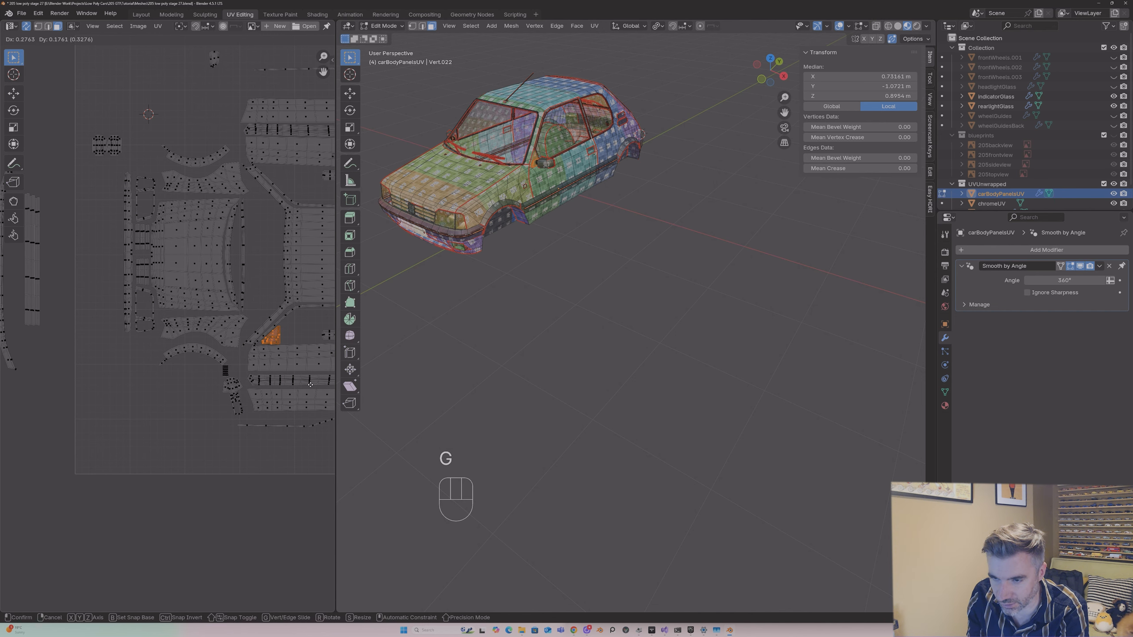
{"action": "left_click", "coordinate": [310, 385]}
Step: Select the mirror housing island and its small rectangular piece and move both to the lower window opening
{"action": "left_click", "coordinate": [231, 385]}
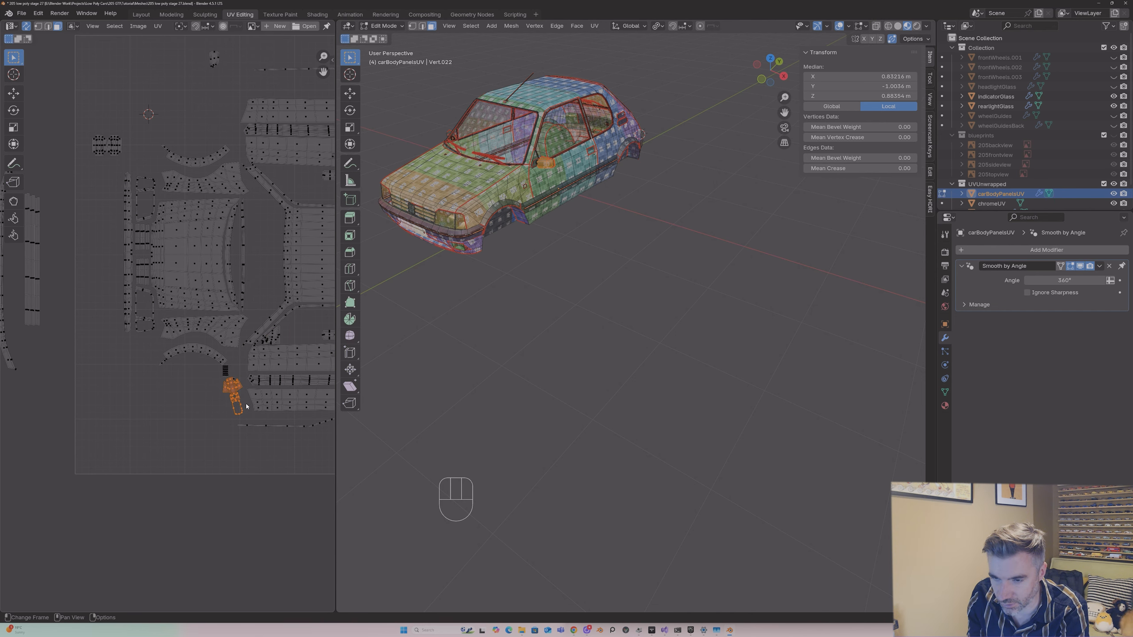
{"action": "middle_click_drag", "start_coordinate": [232, 382], "coordinate": [200, 413]}
{"action": "key", "text": "l"}
{"action": "key", "text": "l"}
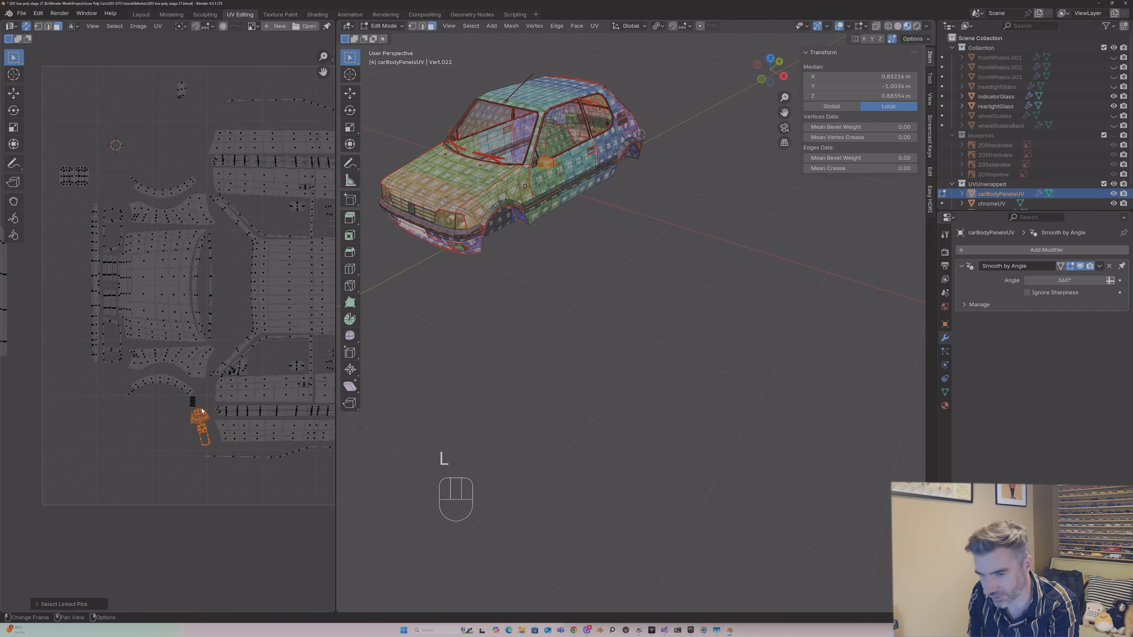
{"action": "key", "text": "g"}
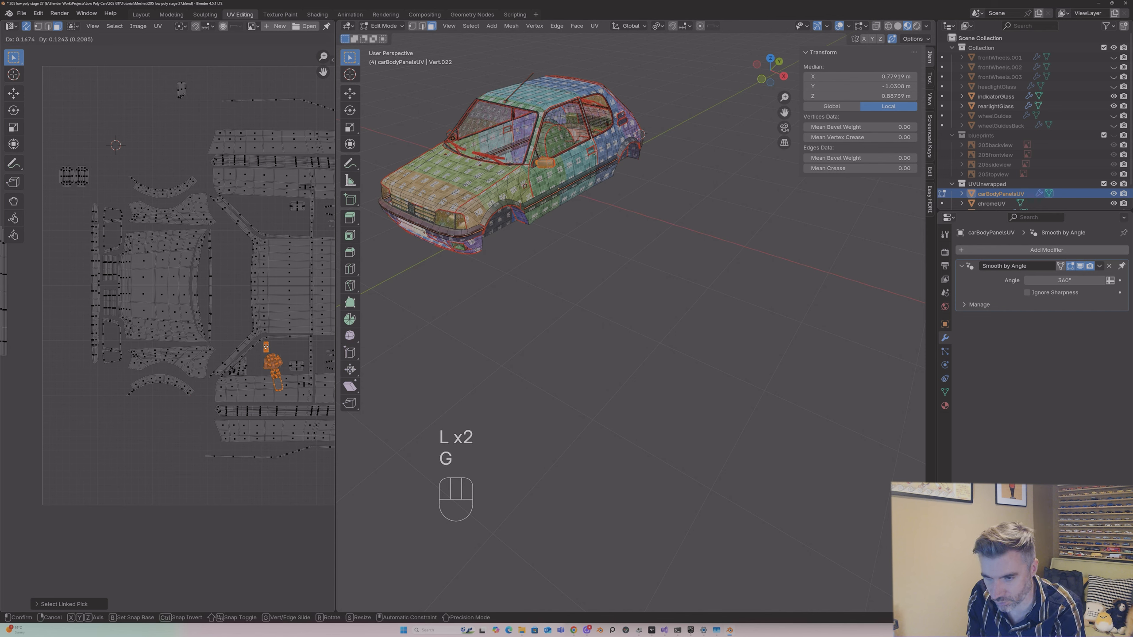
{"action": "left_click", "coordinate": [271, 365]}
Step: Rotate the mirror housing island diagonally and position it inside the lower window opening
{"action": "left_click", "coordinate": [271, 364]}
{"action": "key", "text": "l"}
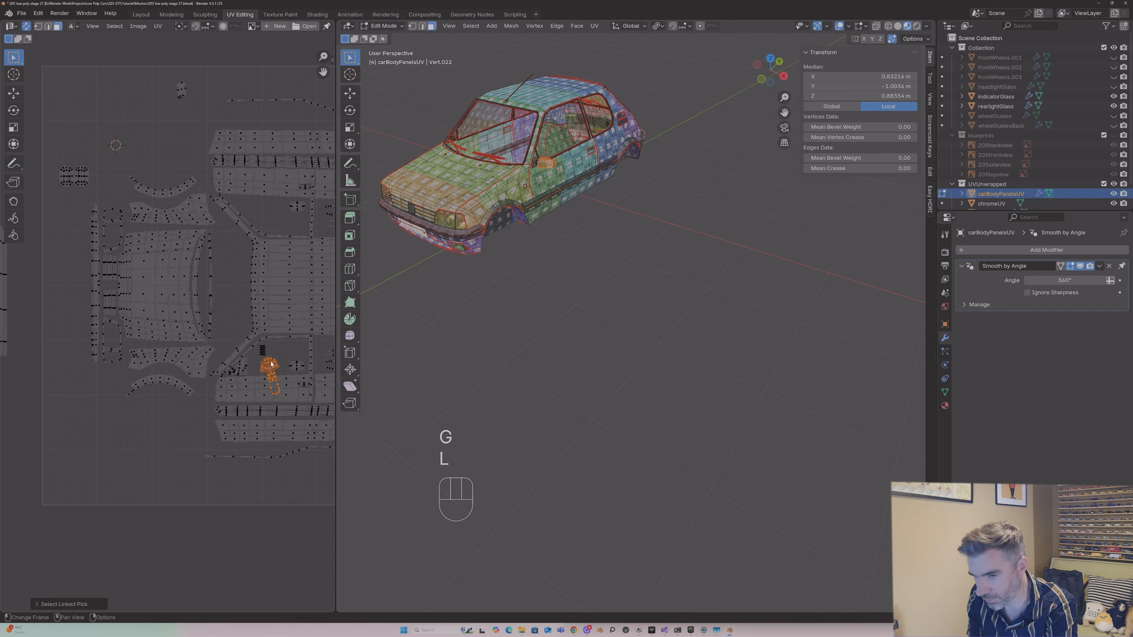
{"action": "key", "text": "t"}
{"action": "key", "text": "r"}
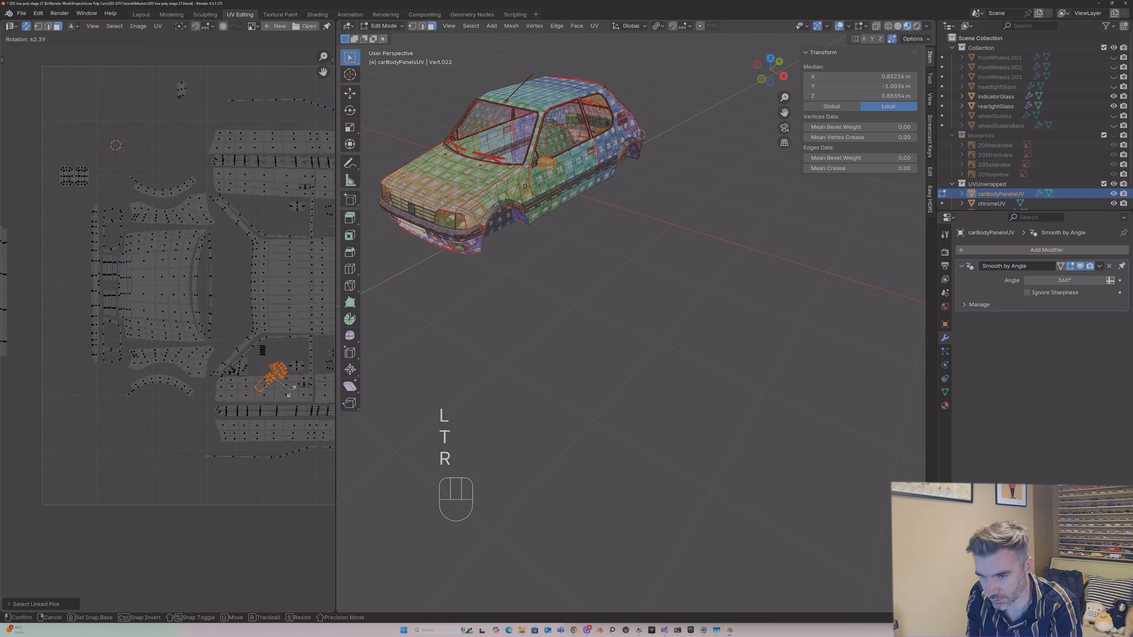
{"action": "left_click", "coordinate": [288, 383]}
{"action": "key", "text": "g"}
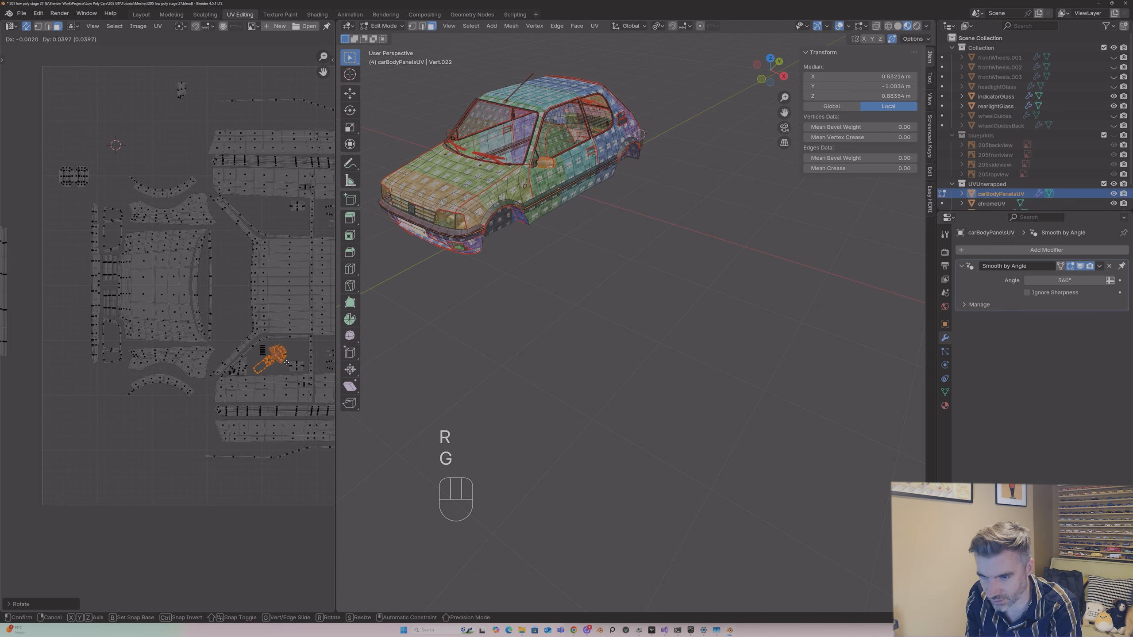
{"action": "left_click", "coordinate": [285, 363]}
Step: Inspect the textured body in Object Mode, including its other side, and return to Edit Mode
{"action": "scroll", "coordinate": [230, 281], "scroll_direction": "down", "scroll_amount": 2}
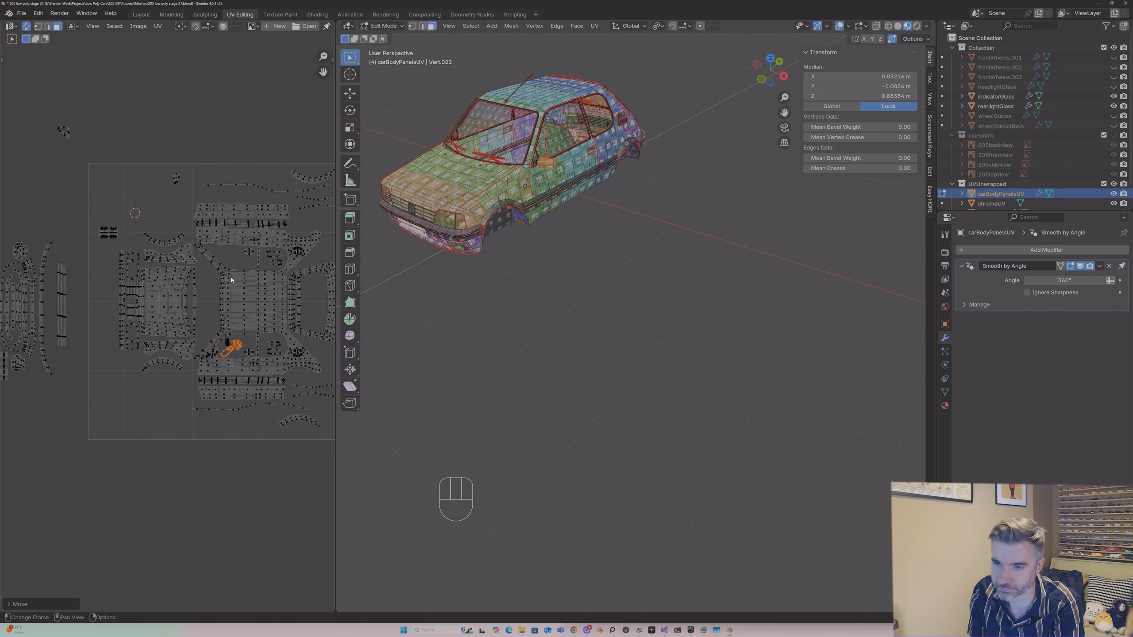
{"action": "key", "text": "Tab"}
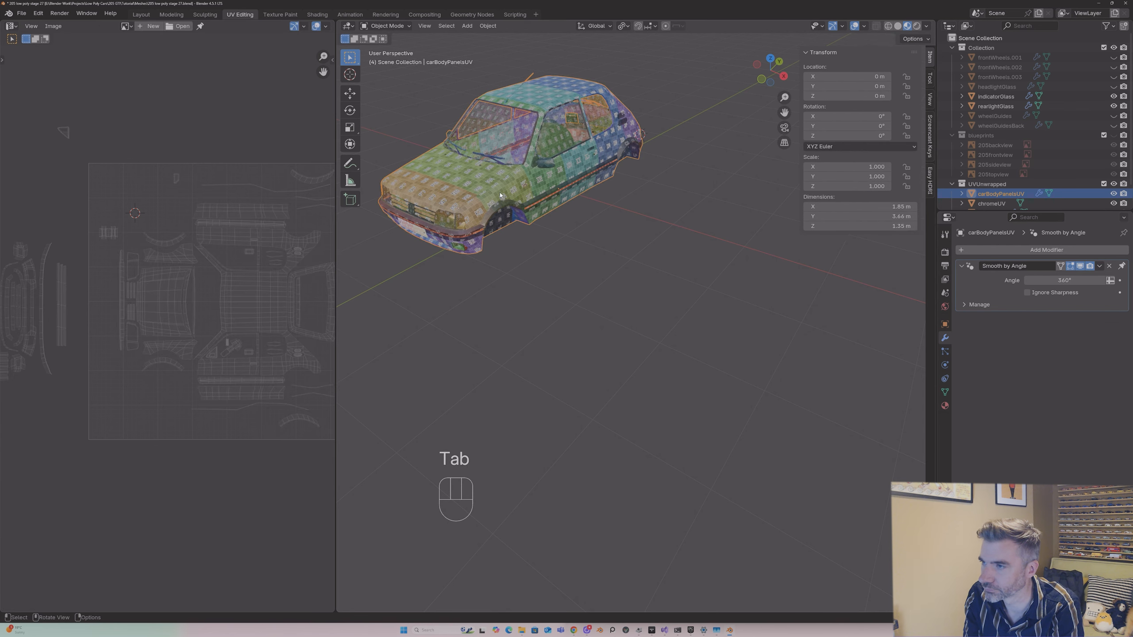
{"action": "mouse_move", "coordinate": [513, 169]}
{"action": "middle_mouse_down"}
{"action": "mouse_move", "coordinate": [541, 155]}
{"action": "mouse_move", "coordinate": [508, 150]}
{"action": "middle_mouse_up"}
{"action": "key", "text": "Tab"}
{"action": "scroll", "coordinate": [233, 340], "scroll_direction": "up", "scroll_amount": 2}
{"action": "scroll", "coordinate": [232, 313], "scroll_direction": "down", "scroll_amount": 4}
Step: Select all the opposite mirror's housing islands and move them just above the tile's upper edge
{"action": "key", "text": "l"}
{"action": "key", "text": "l"}
{"action": "key", "text": "l"}
{"action": "key", "text": "l"}
{"action": "key", "text": "l"}
{"action": "key", "text": "g"}
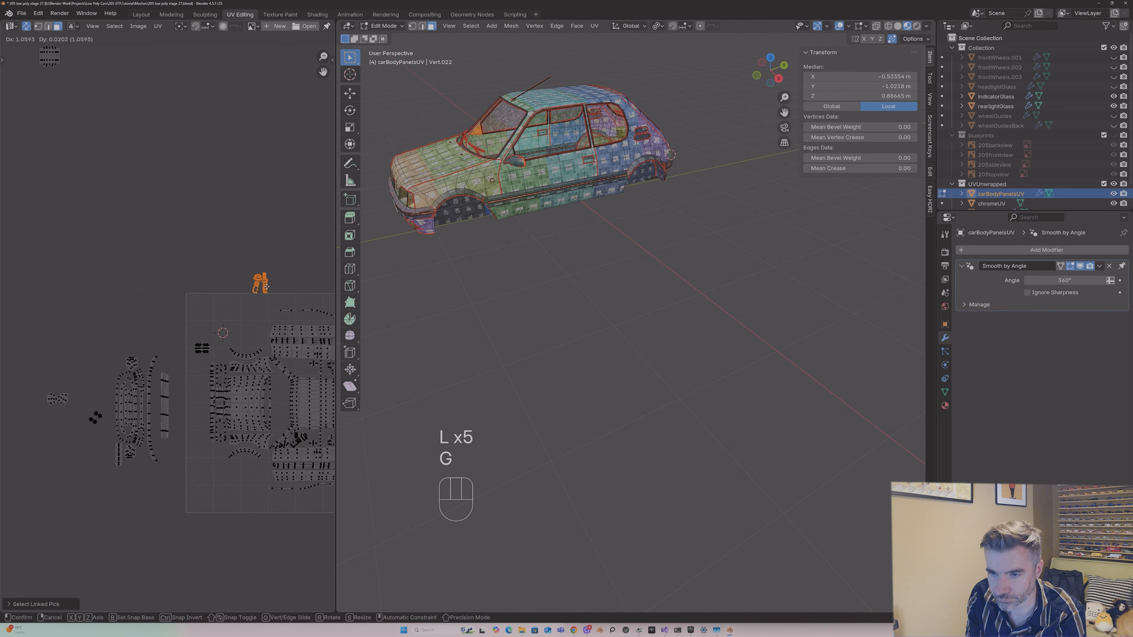
{"action": "left_click", "coordinate": [279, 295]}
Step: Move the opposite mirror's small rounded island beside its triangular island above the tile
{"action": "scroll", "coordinate": [277, 297], "scroll_direction": "down", "scroll_amount": 1}
{"action": "middle_click_drag", "start_coordinate": [271, 292], "coordinate": [130, 300]}
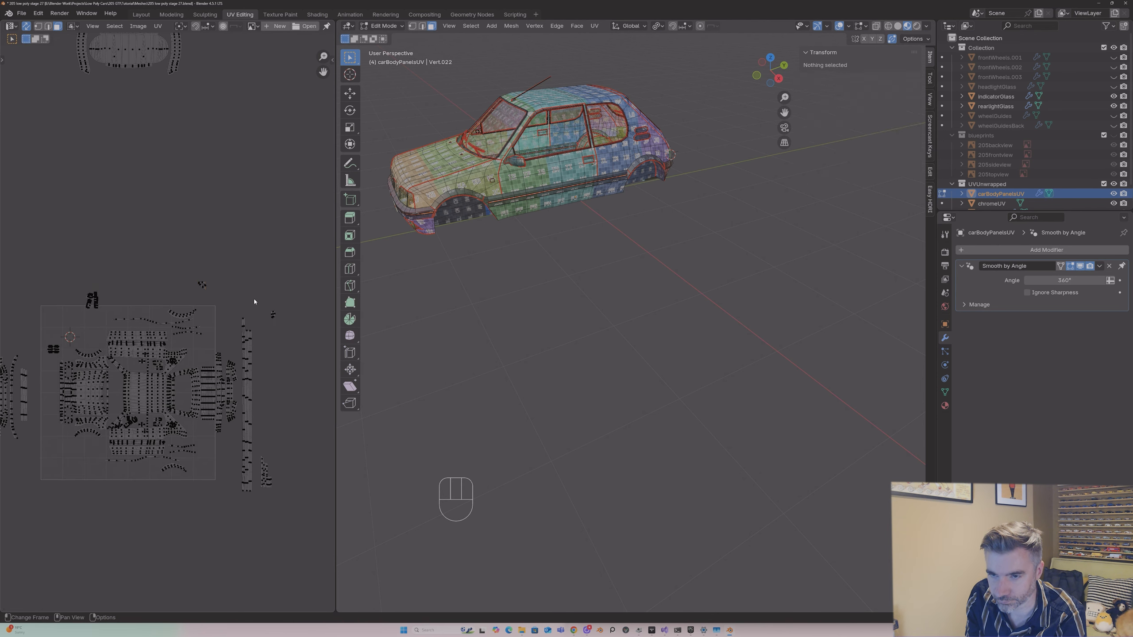
{"action": "left_click", "coordinate": [281, 318]}
{"action": "key", "text": "g"}
{"action": "left_click", "coordinate": [200, 290]}
Step: Select the entire rounded island beside the triangular mirror island and rotate it 90 degrees
{"action": "scroll", "coordinate": [199, 290], "scroll_direction": "up", "scroll_amount": 5}
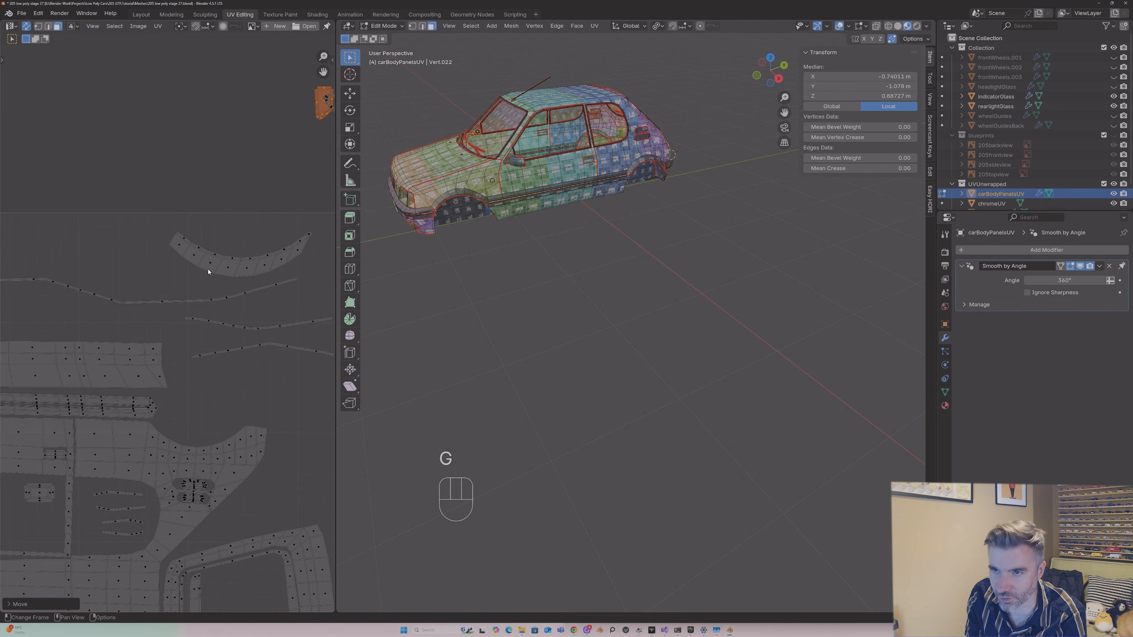
{"action": "middle_click_drag", "start_coordinate": [210, 283], "coordinate": [120, 417]}
{"action": "left_click", "coordinate": [221, 242]}
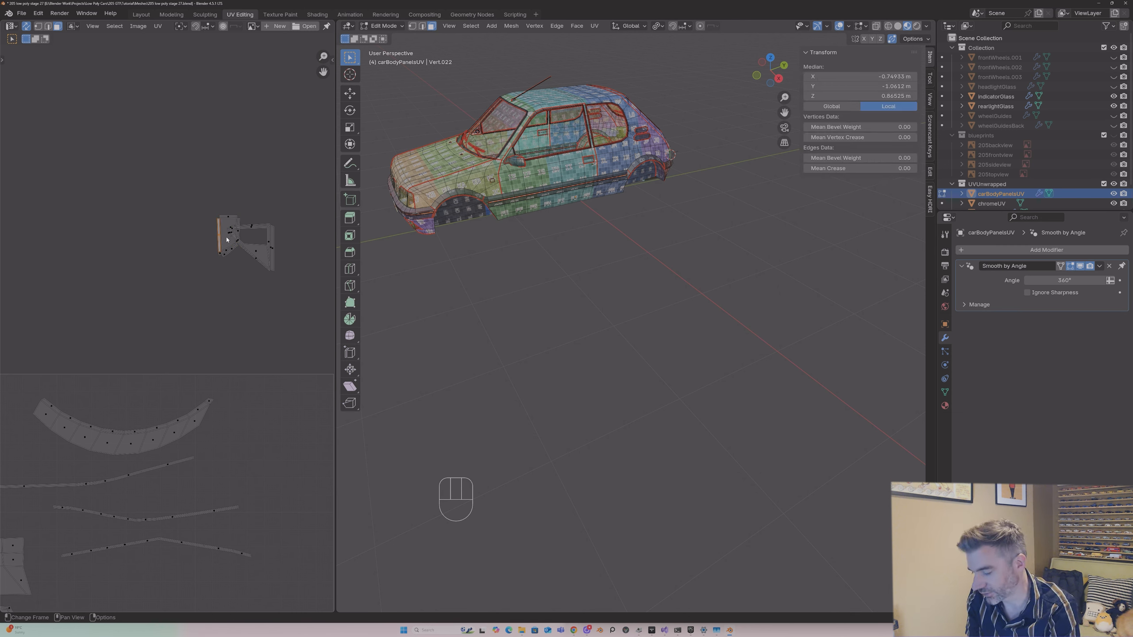
{"action": "key", "text": "l"}
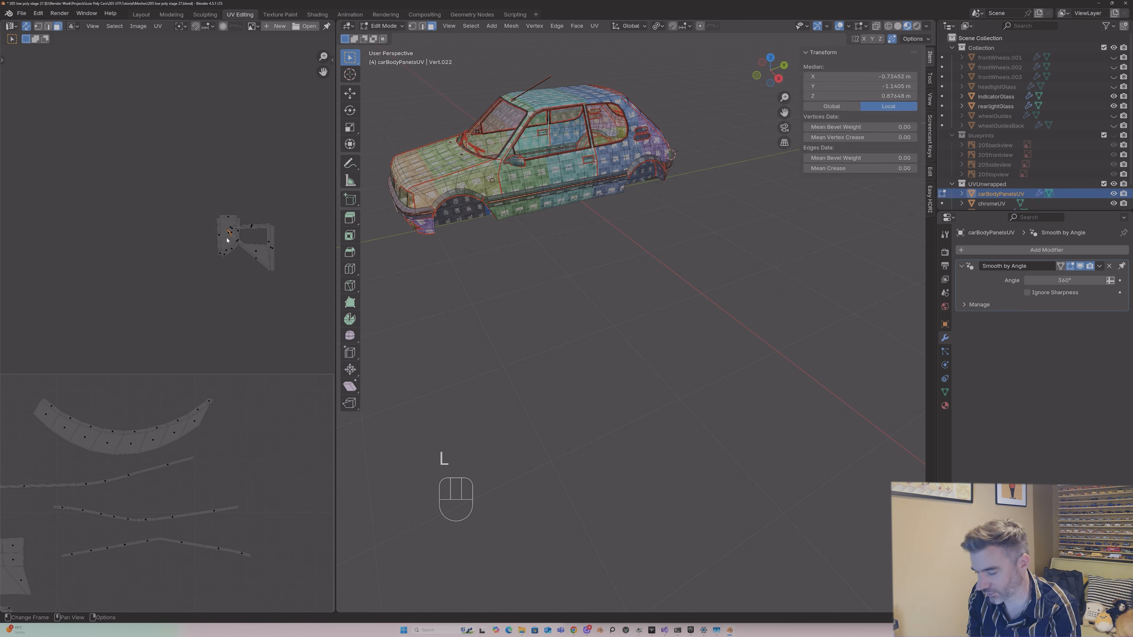
{"action": "left_click", "coordinate": [225, 255]}
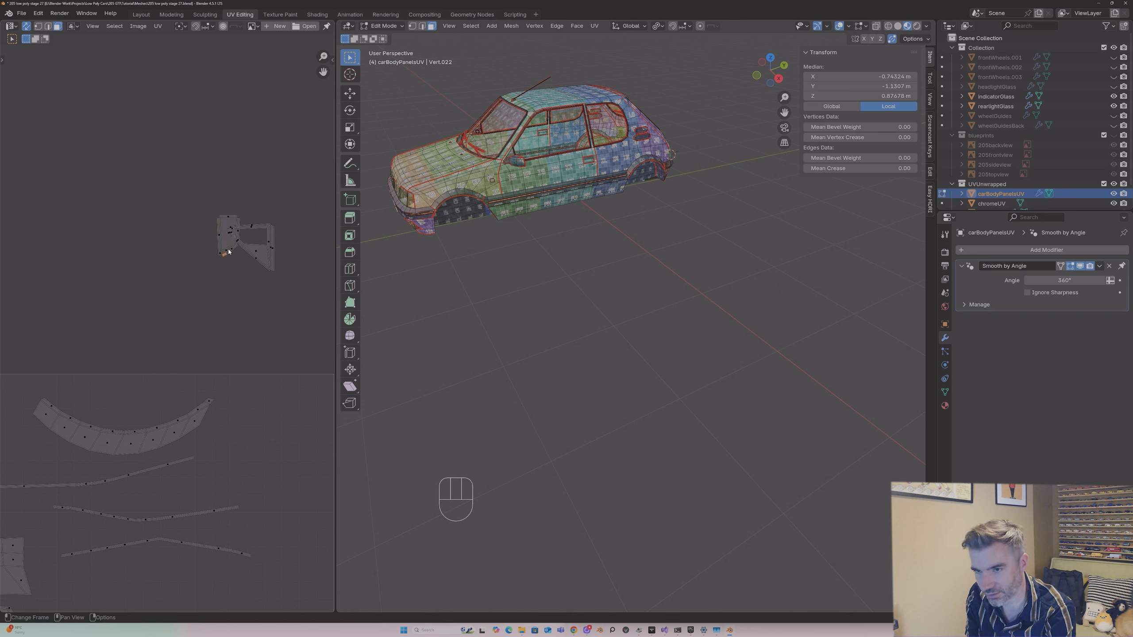
{"action": "key", "text": "l"}
{"action": "key", "text": "r"}
{"action": "key", "text": "9"}
{"action": "key", "text": "0"}
{"action": "key", "text": "Return"}
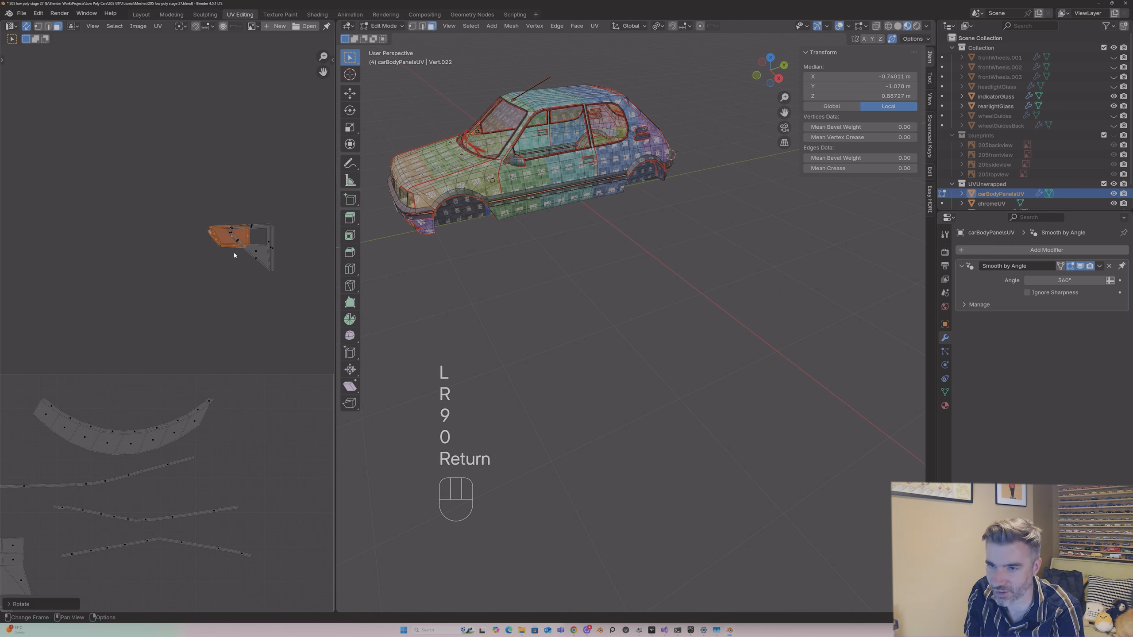
Step: Scale down the rotated mirror island and fit it inside the triangular island above the tile
{"action": "key", "text": "s"}
{"action": "left_click", "coordinate": [270, 225]}
{"action": "key", "text": "g"}
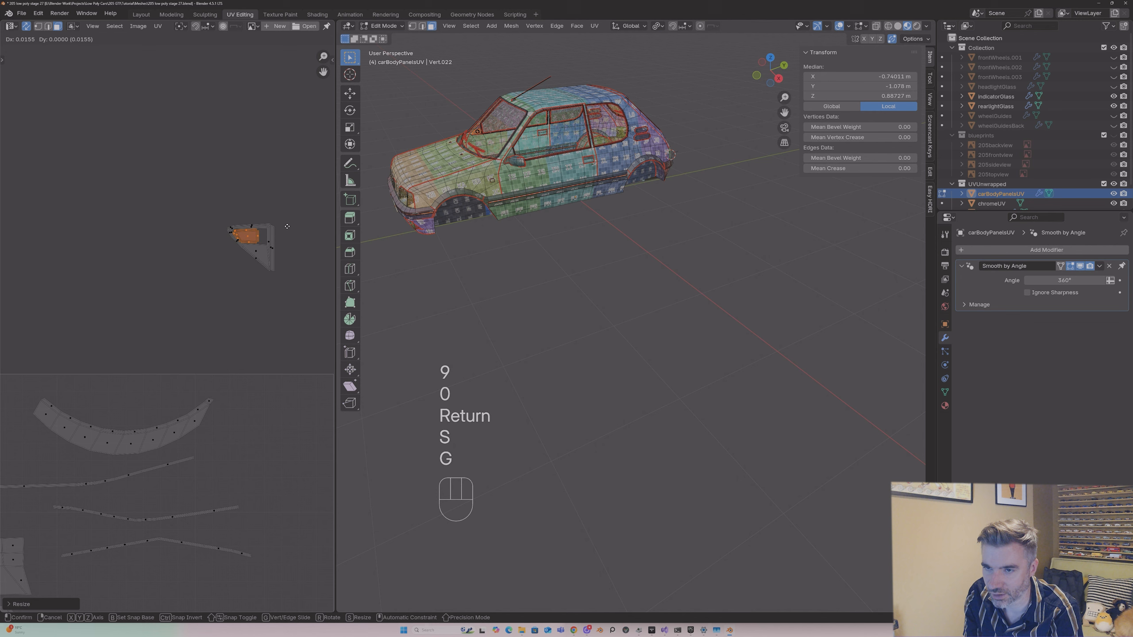
{"action": "left_click", "coordinate": [290, 226]}
{"action": "key", "text": "s"}
{"action": "left_click", "coordinate": [210, 230]}
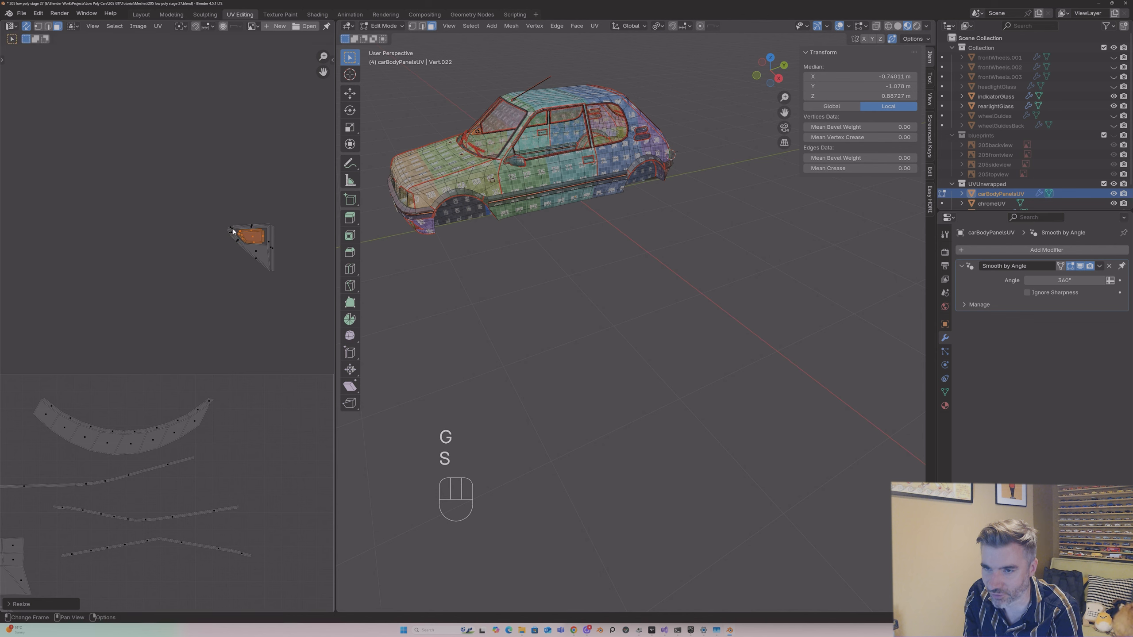
Step: Select the grouped triangular mirror islands above the tile and move them to the front corner of the upper side window opening
{"action": "scroll", "coordinate": [210, 230], "scroll_direction": "down", "scroll_amount": 2}
{"action": "middle_click_drag", "start_coordinate": [210, 230], "coordinate": [262, 216]}
{"action": "left_click_drag", "start_coordinate": [241, 229], "coordinate": [313, 316]}
{"action": "key", "text": "g"}
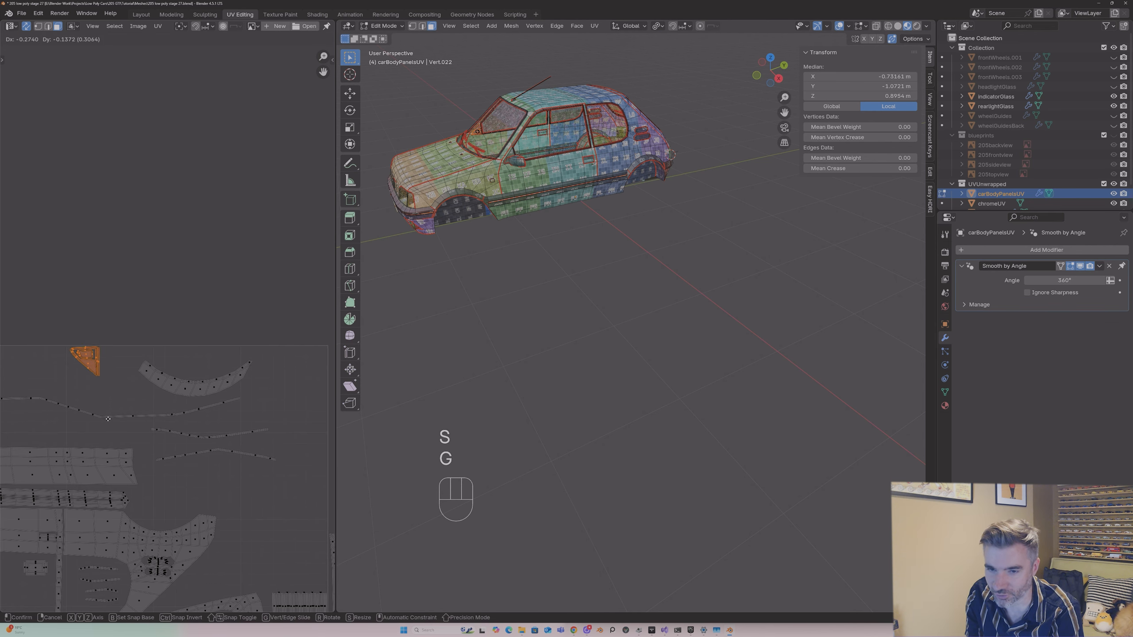
{"action": "left_click", "coordinate": [115, 424]}
{"action": "scroll", "coordinate": [118, 396], "scroll_direction": "down", "scroll_amount": 4}
{"action": "middle_click_drag", "start_coordinate": [118, 396], "coordinate": [240, 386]}
{"action": "scroll", "coordinate": [213, 349], "scroll_direction": "up", "scroll_amount": 2}
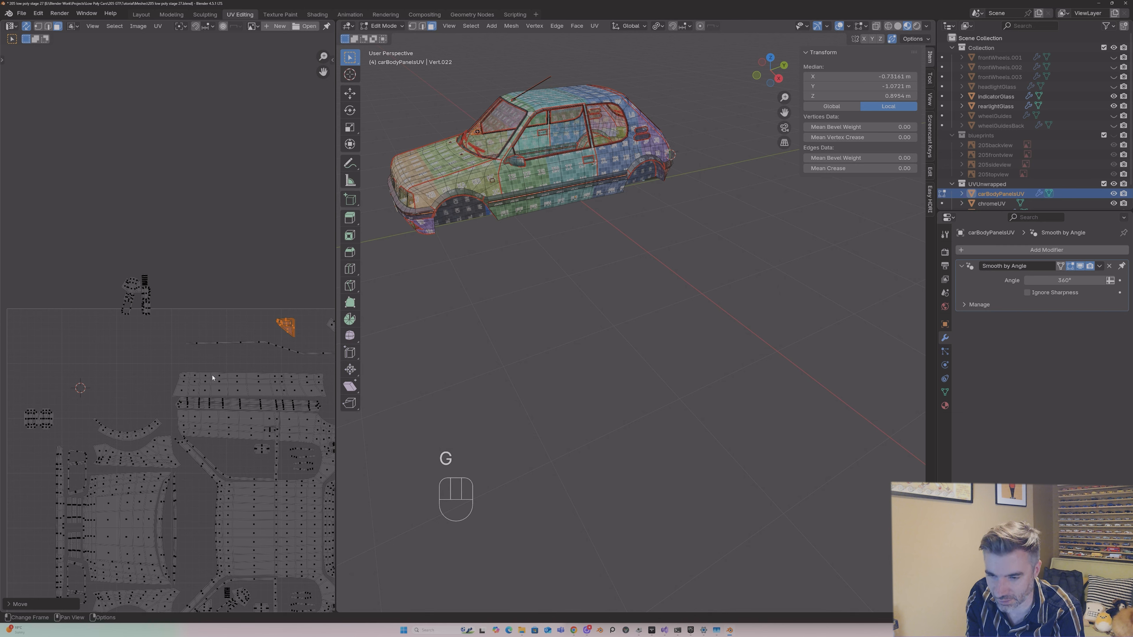
{"action": "key", "text": "g"}
{"action": "left_click", "coordinate": [128, 502]}
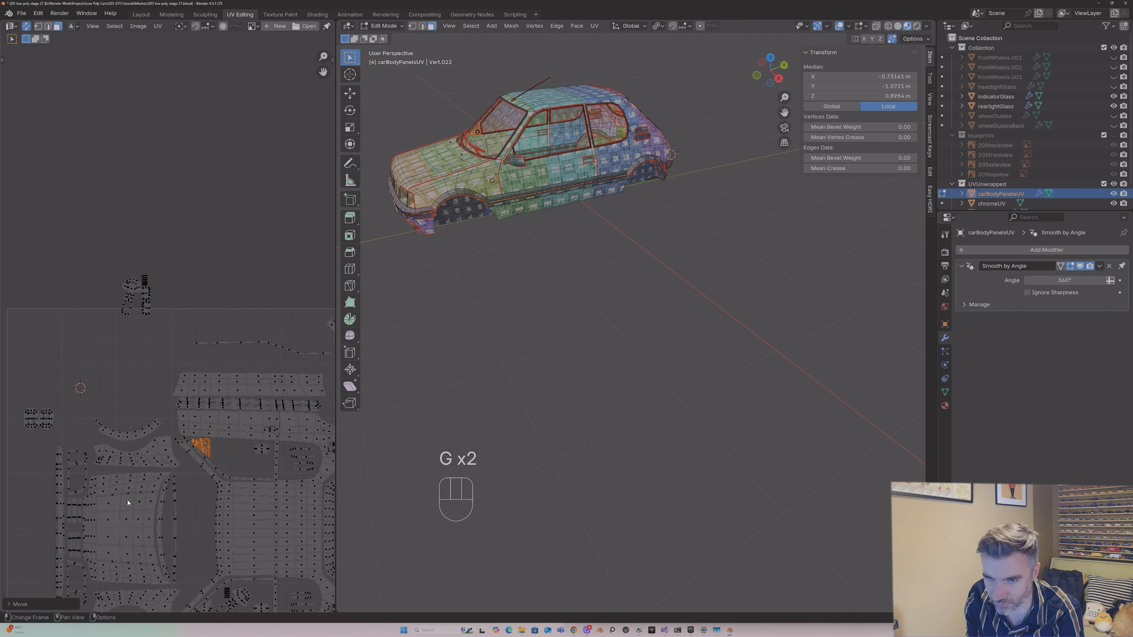
Step: Select the adjoining mirror housing islands above the tile and move them into the upper side window opening
{"action": "left_click", "coordinate": [139, 279]}
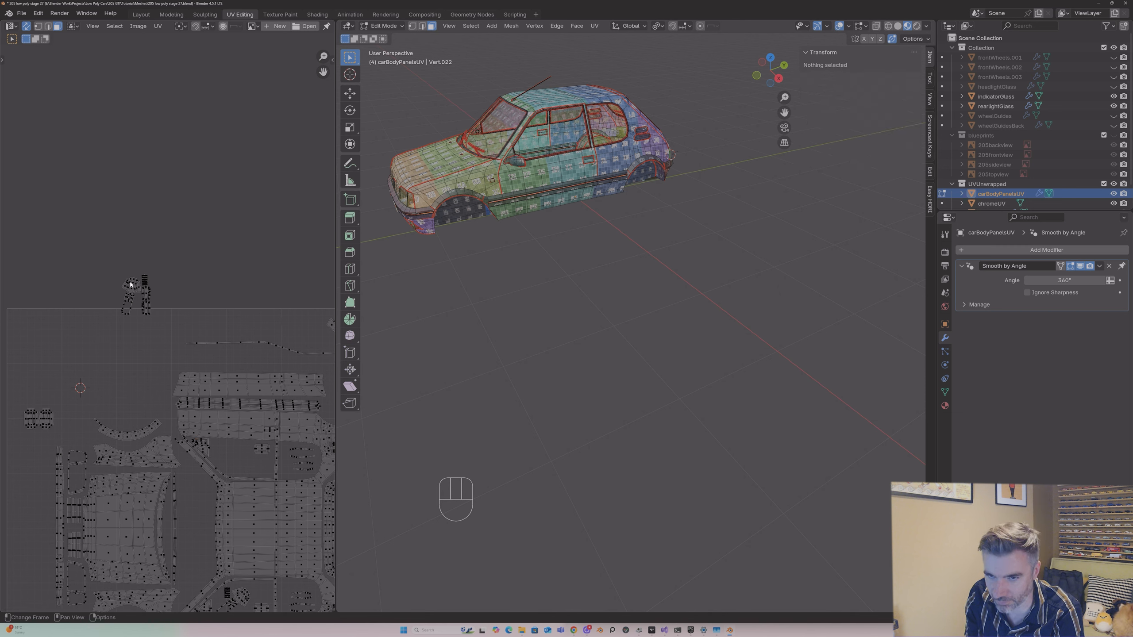
{"action": "left_click", "coordinate": [132, 279]}
{"action": "key", "text": "l"}
{"action": "key", "text": "l"}
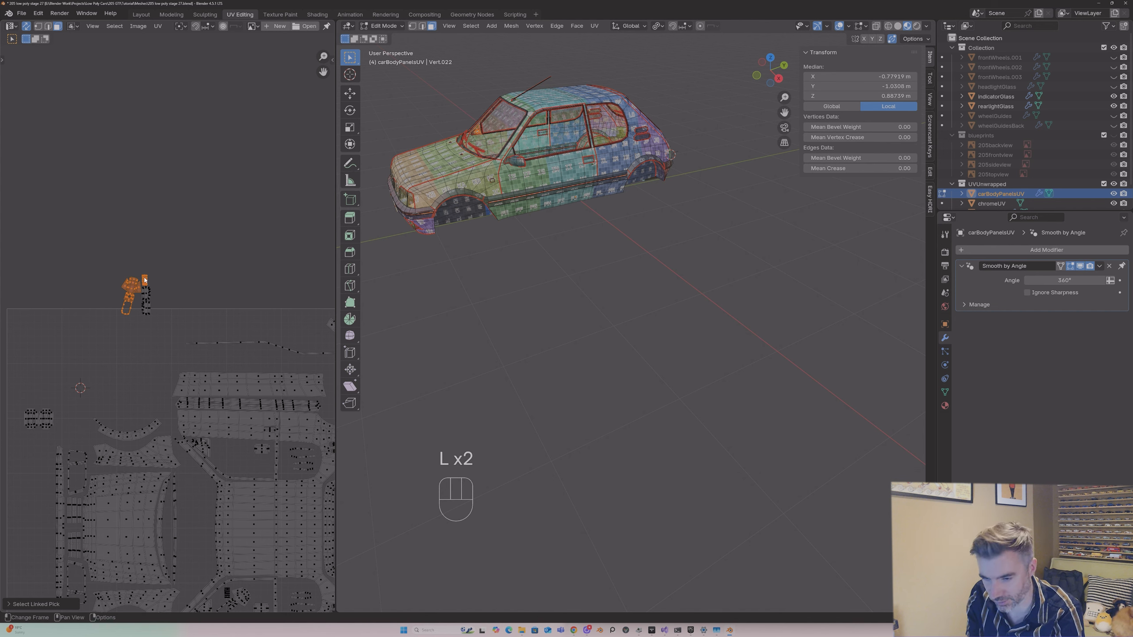
{"action": "key", "text": "g"}
{"action": "left_click", "coordinate": [243, 471]}
Step: Rotate the mirror housing islands to follow the slanted window pillar and fine-tune their position inside the upper window opening
{"action": "key", "text": "r"}
{"action": "key", "text": "g"}
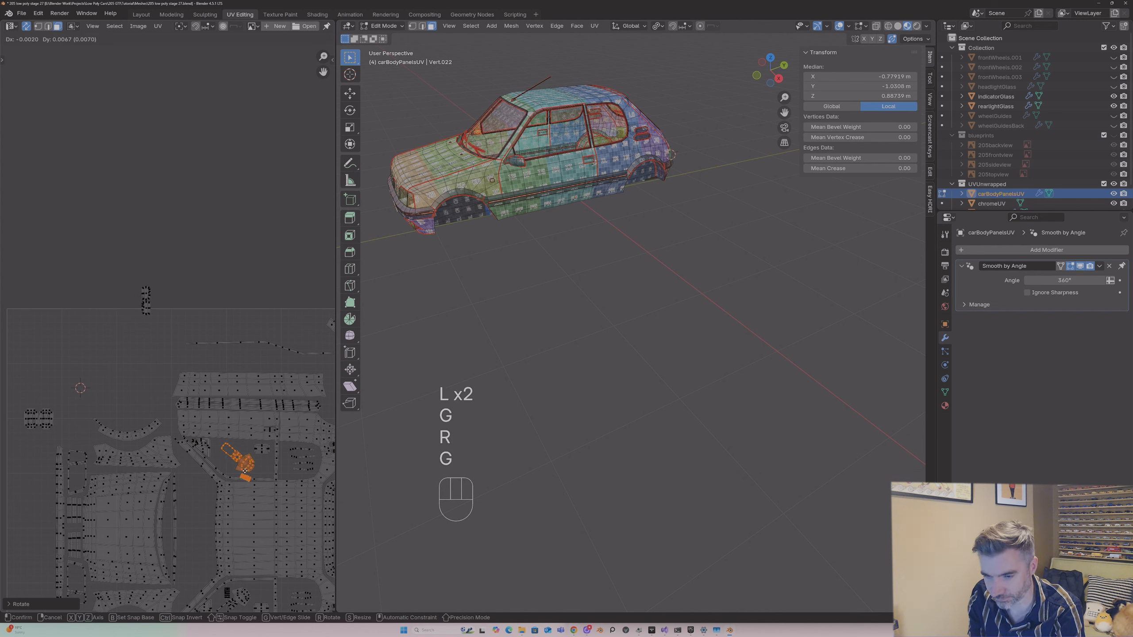
{"action": "left_click", "coordinate": [246, 474]}
{"action": "key", "text": "r"}
{"action": "left_click", "coordinate": [244, 468]}
{"action": "key", "text": "g"}
{"action": "left_click", "coordinate": [243, 465]}
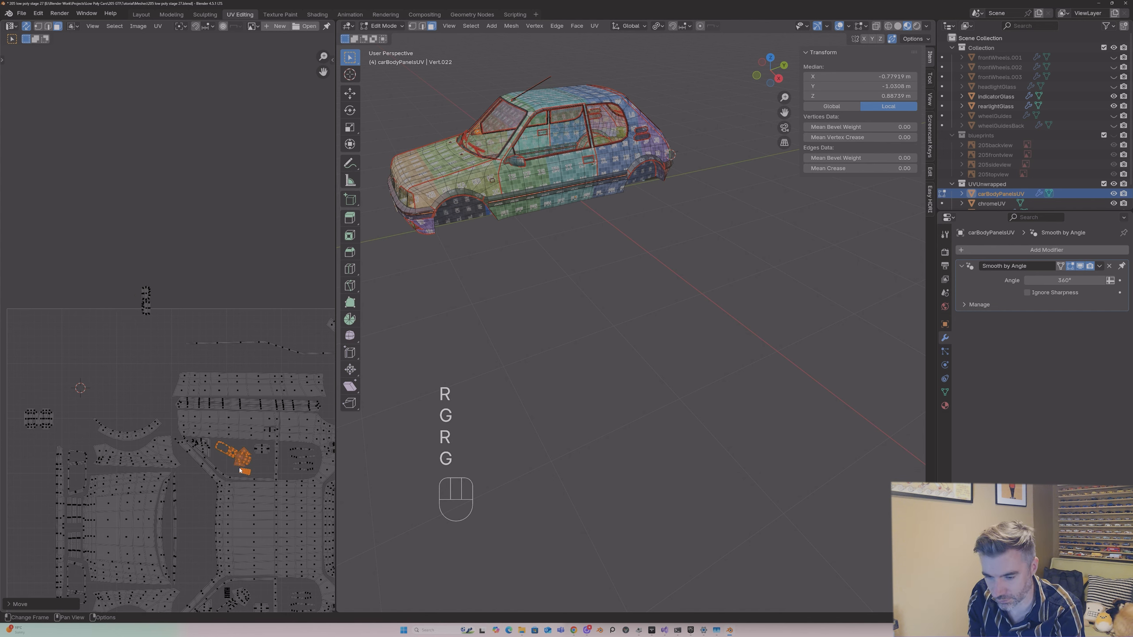
{"action": "middle_click_drag", "start_coordinate": [243, 465], "coordinate": [220, 371]}
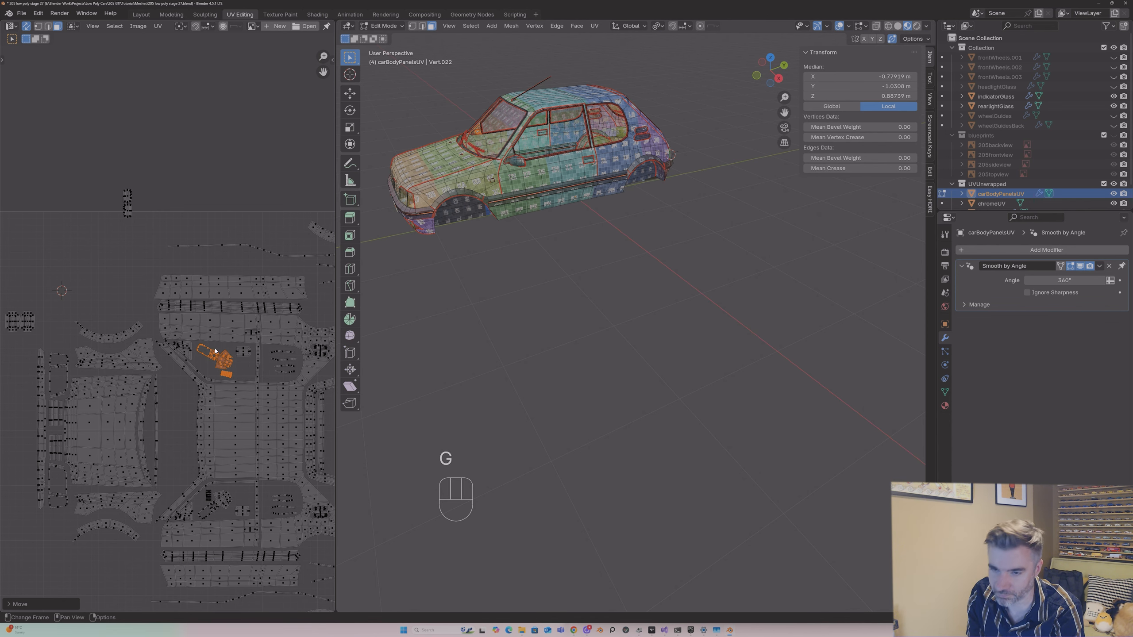
Step: Select the upper small mirror island above the tile and place it beside the housing islands in the upper window opening
{"action": "left_click", "coordinate": [126, 189]}
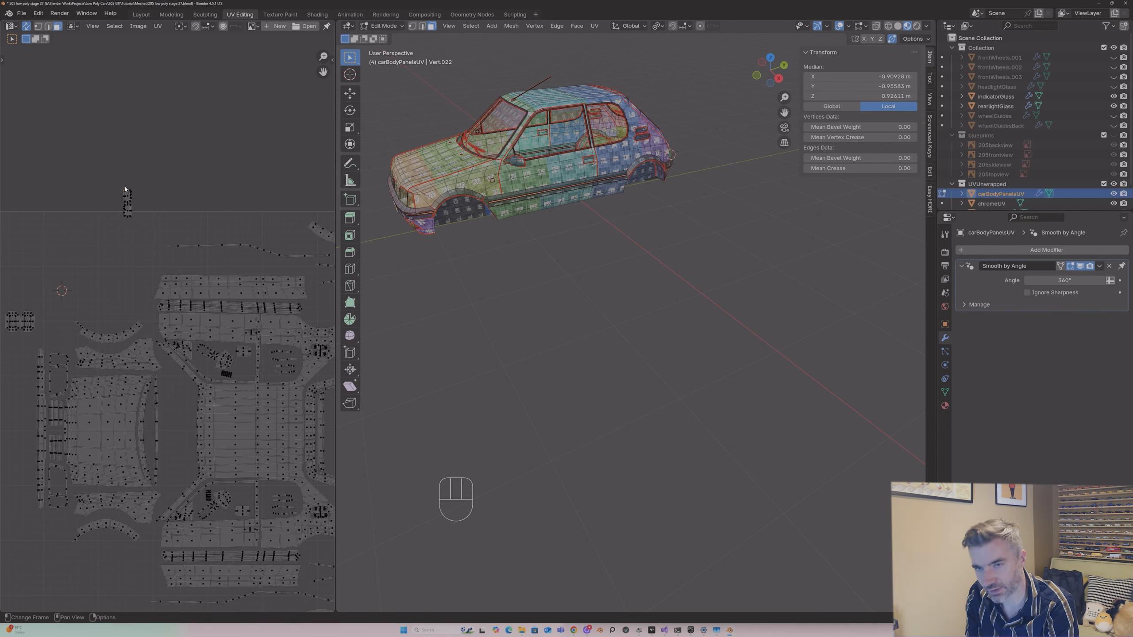
{"action": "key", "text": "l"}
{"action": "middle_click_drag", "start_coordinate": [580, 201], "coordinate": [706, 195]}
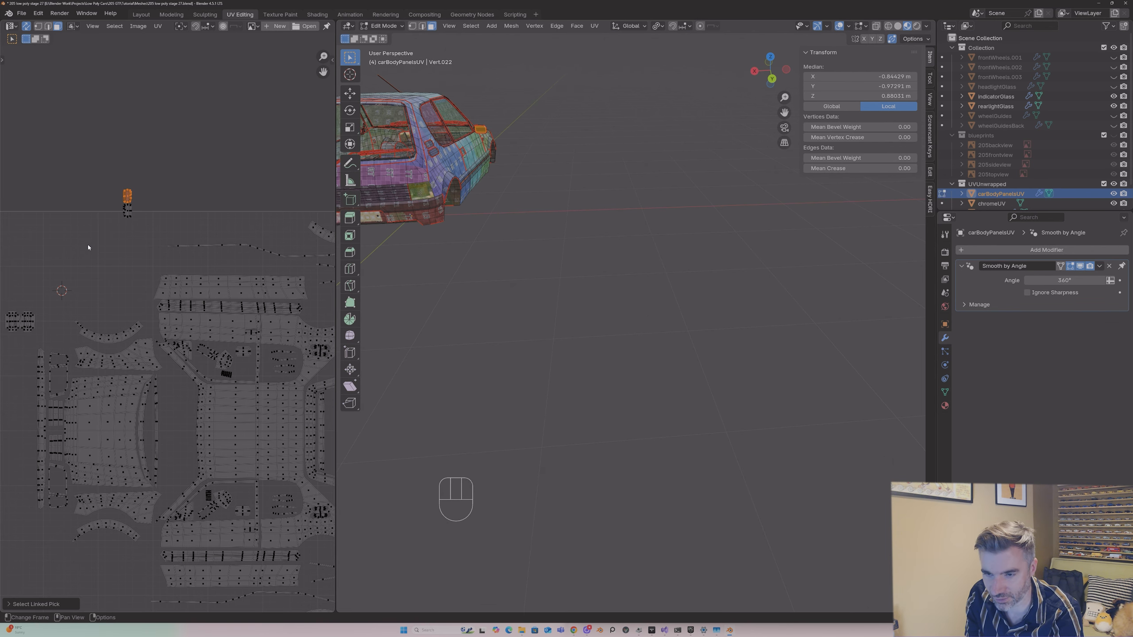
{"action": "key", "text": "g"}
{"action": "left_click", "coordinate": [201, 430]}
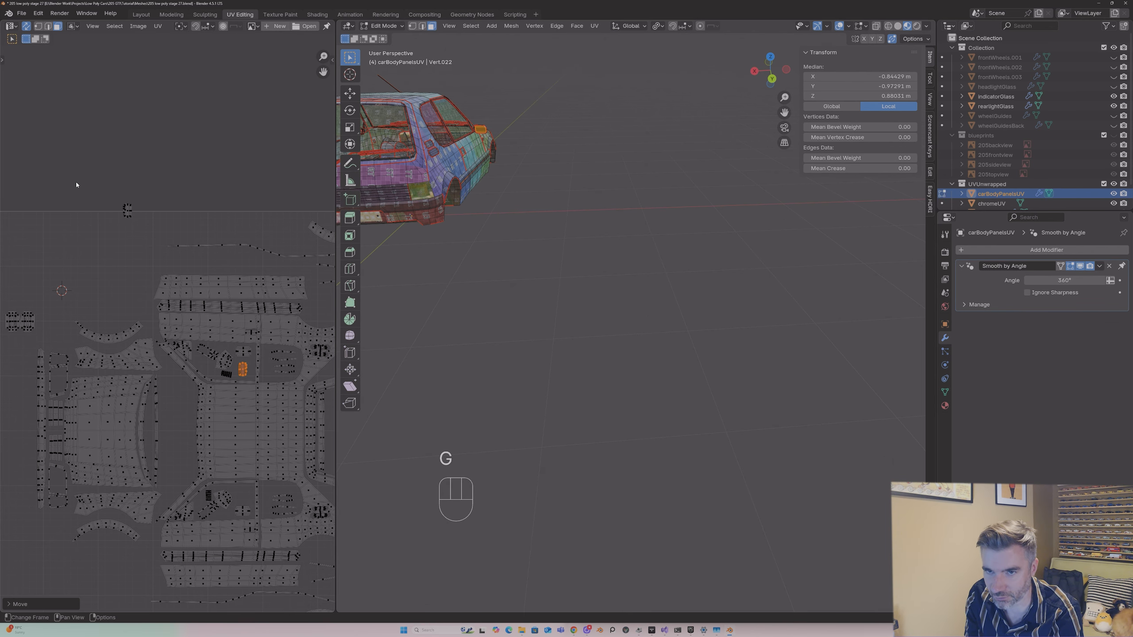
Step: Select the last small mirror island above the tile and move it beside the matching mirror islands in the lower window opening
{"action": "left_click_drag", "start_coordinate": [75, 181], "coordinate": [140, 231]}
{"action": "scroll", "coordinate": [142, 285], "scroll_direction": "down", "scroll_amount": 3}
{"action": "key", "text": "g"}
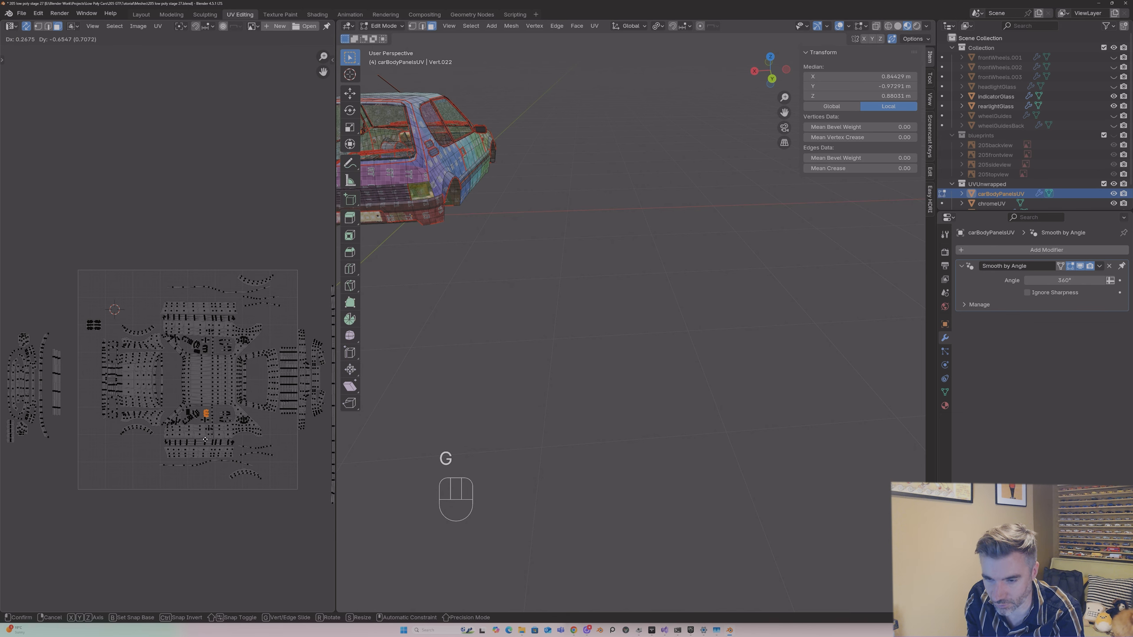
{"action": "left_click", "coordinate": [204, 437]}
{"action": "scroll", "coordinate": [112, 240], "scroll_direction": "up", "scroll_amount": 2}
Step: Select the round badge island outside the tile and separate its faces into their own object
{"action": "scroll", "coordinate": [113, 245], "scroll_direction": "down", "scroll_amount": 7}
{"action": "middle_click_drag", "start_coordinate": [112, 250], "coordinate": [141, 262]}
{"action": "scroll", "coordinate": [136, 244], "scroll_direction": "up", "scroll_amount": 3}
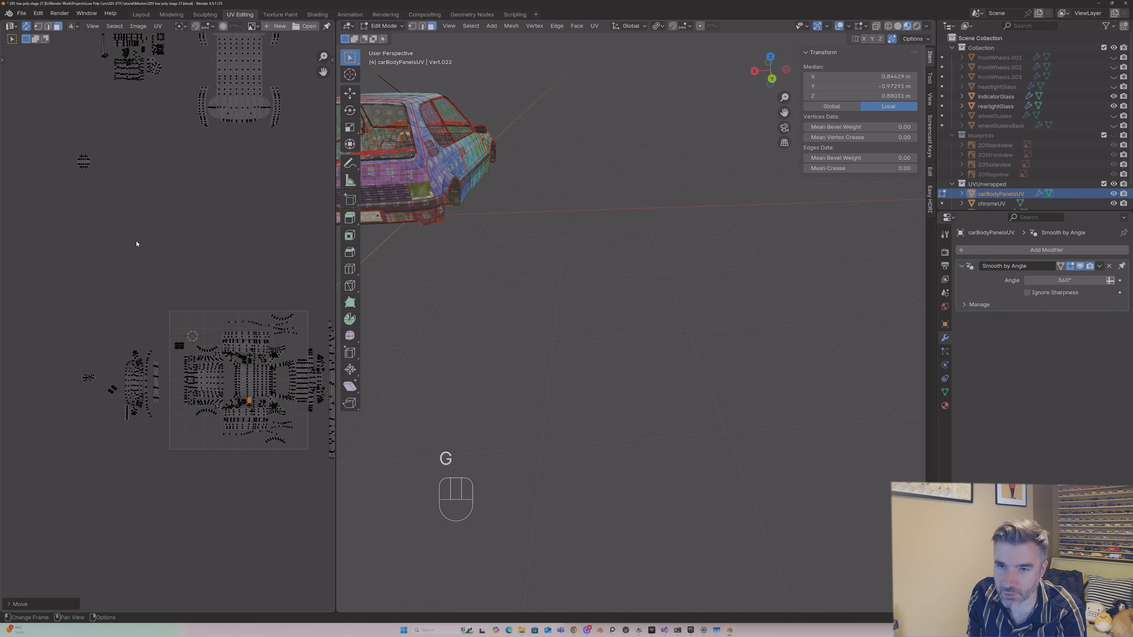
{"action": "left_click_drag", "start_coordinate": [55, 139], "coordinate": [149, 201]}
{"action": "middle_click_drag", "start_coordinate": [514, 119], "coordinate": [494, 125]}
{"action": "right_click", "coordinate": [493, 125]}
{"action": "key", "text": "Tab"}
{"action": "key", "text": "Tab"}
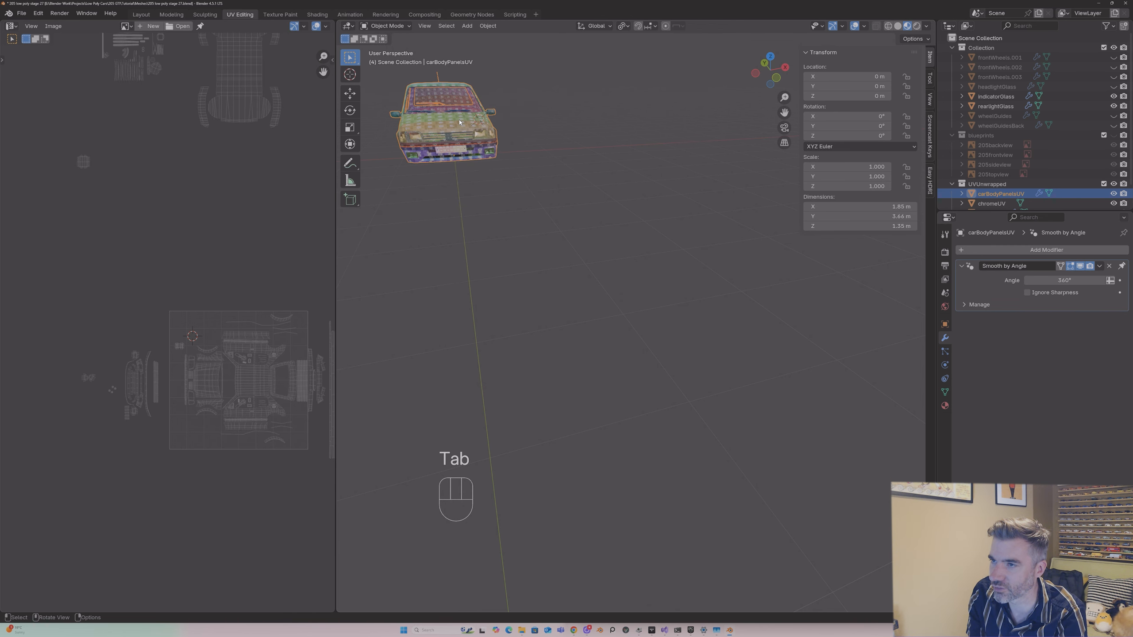
{"action": "key", "text": "p"}
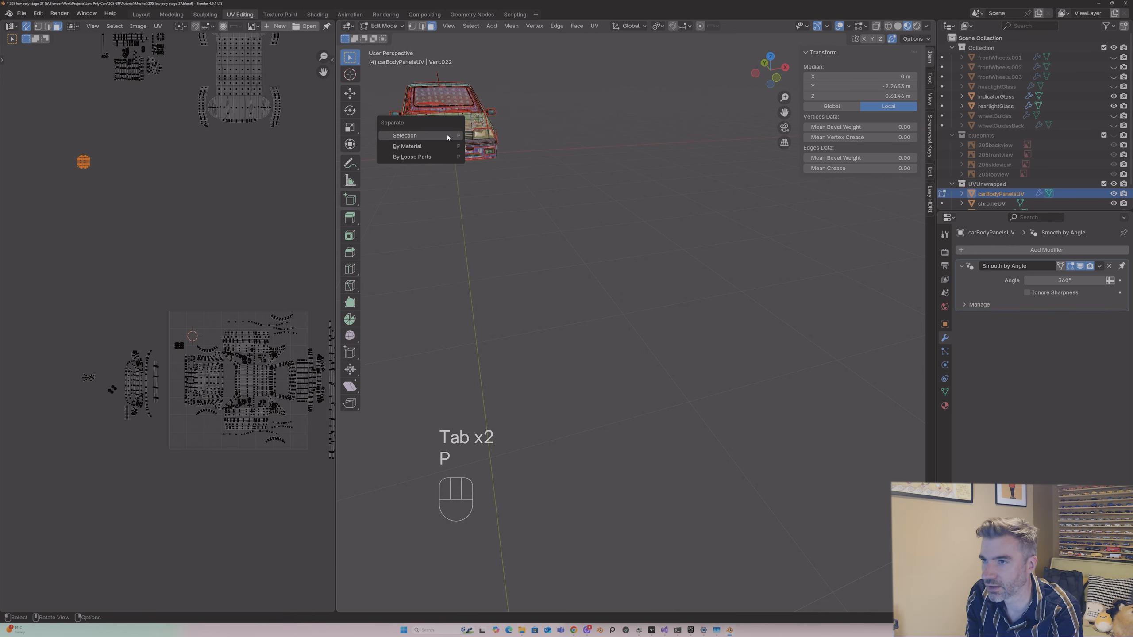
{"action": "left_click", "coordinate": [447, 137]}
Step: Select the separated badge in Object Mode and rename it carBadgeUV
{"action": "key", "text": "Tab"}
{"action": "left_click", "coordinate": [449, 138]}
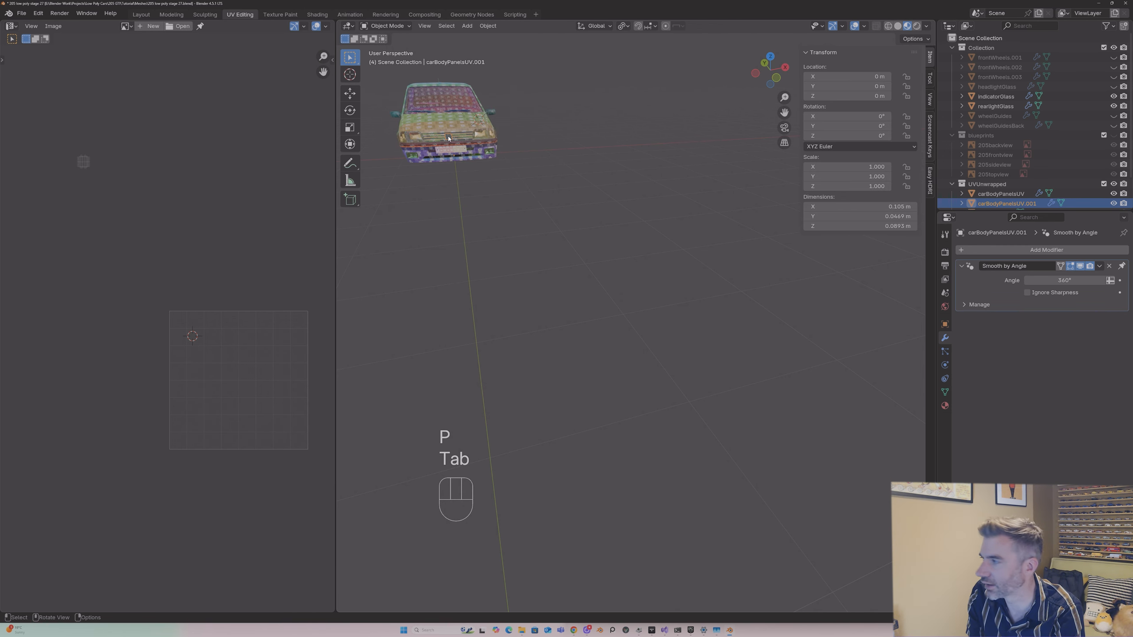
{"action": "key", "text": "F2"}
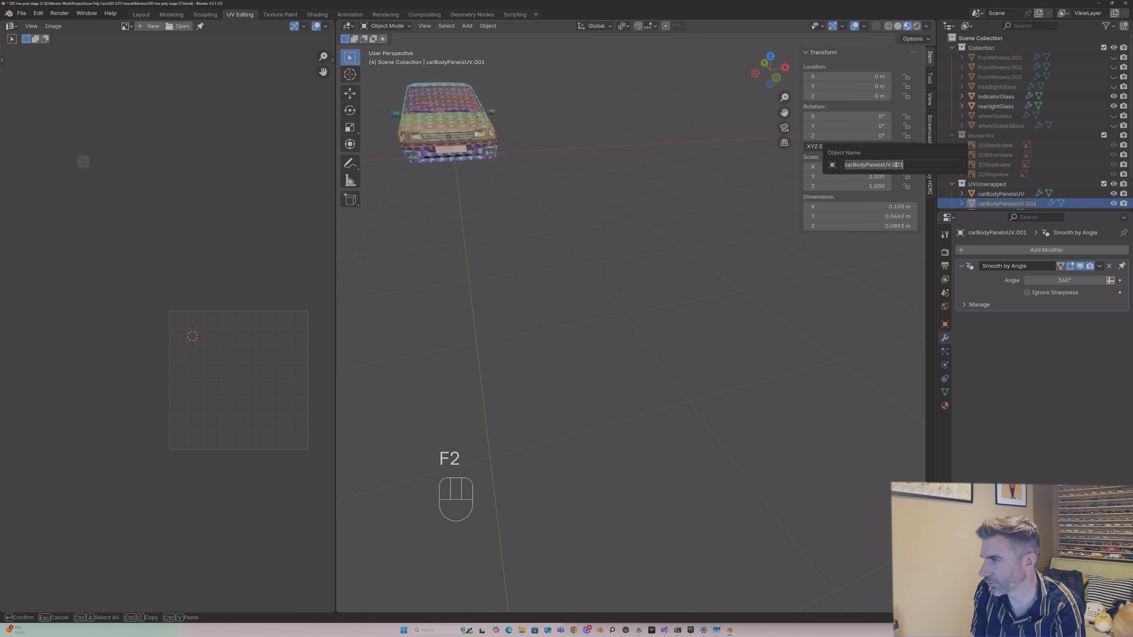
{"action": "type", "text": "carBadge"}
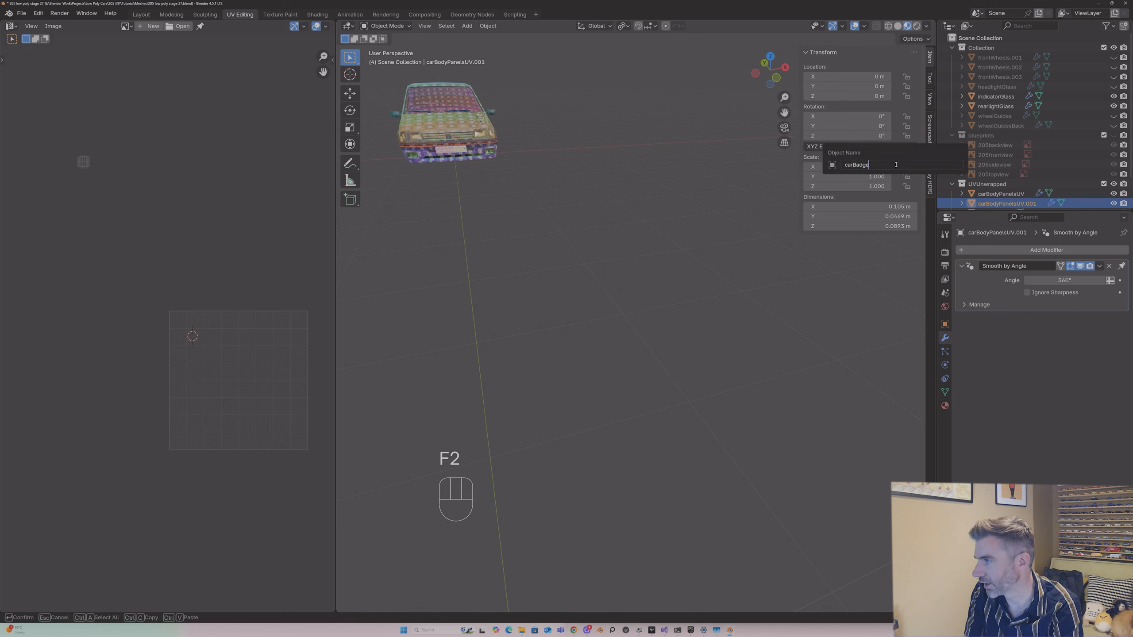
{"action": "type", "text": "UV"}
{"action": "key", "text": "Return"}
Step: Select the car body panels object, frame the car in the viewport and return it to Edit Mode
{"action": "left_click", "coordinate": [419, 128]}
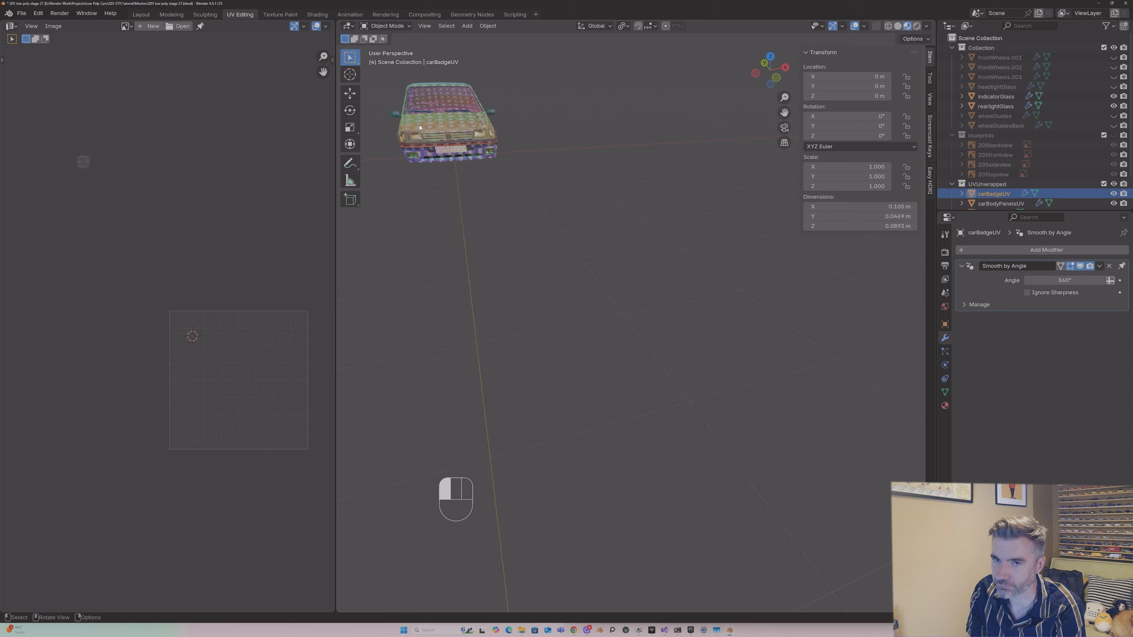
{"action": "key", "text": "Tab"}
{"action": "middle_click_drag", "start_coordinate": [229, 204], "coordinate": [147, 186]}
{"action": "scroll", "coordinate": [197, 242], "scroll_direction": "up", "scroll_amount": 1}
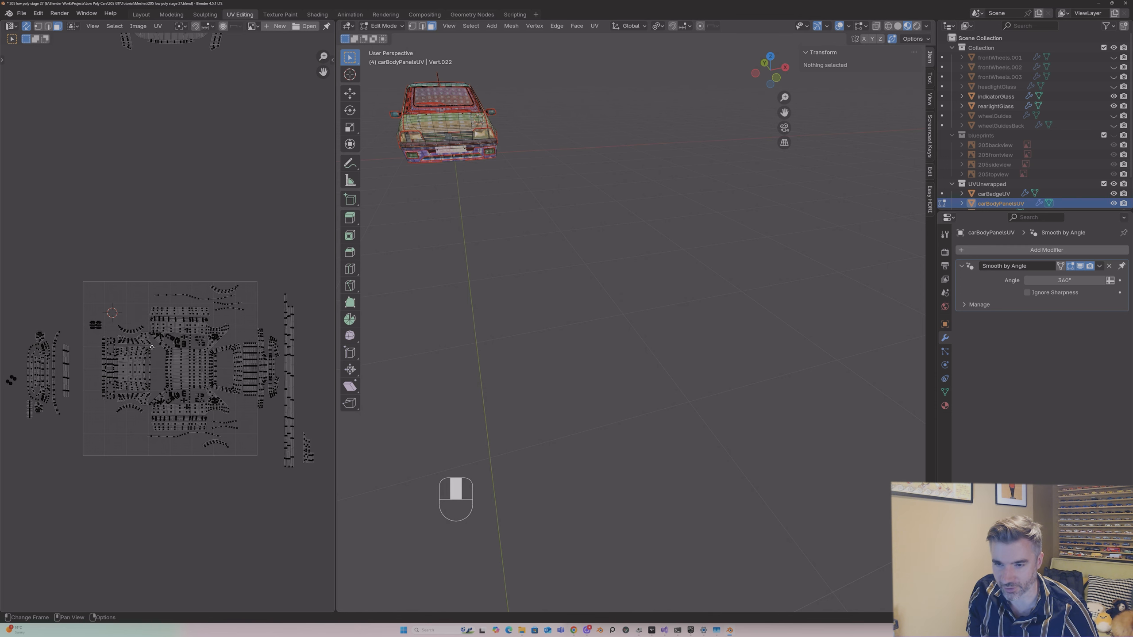
{"action": "middle_click_drag", "start_coordinate": [144, 350], "coordinate": [177, 326]}
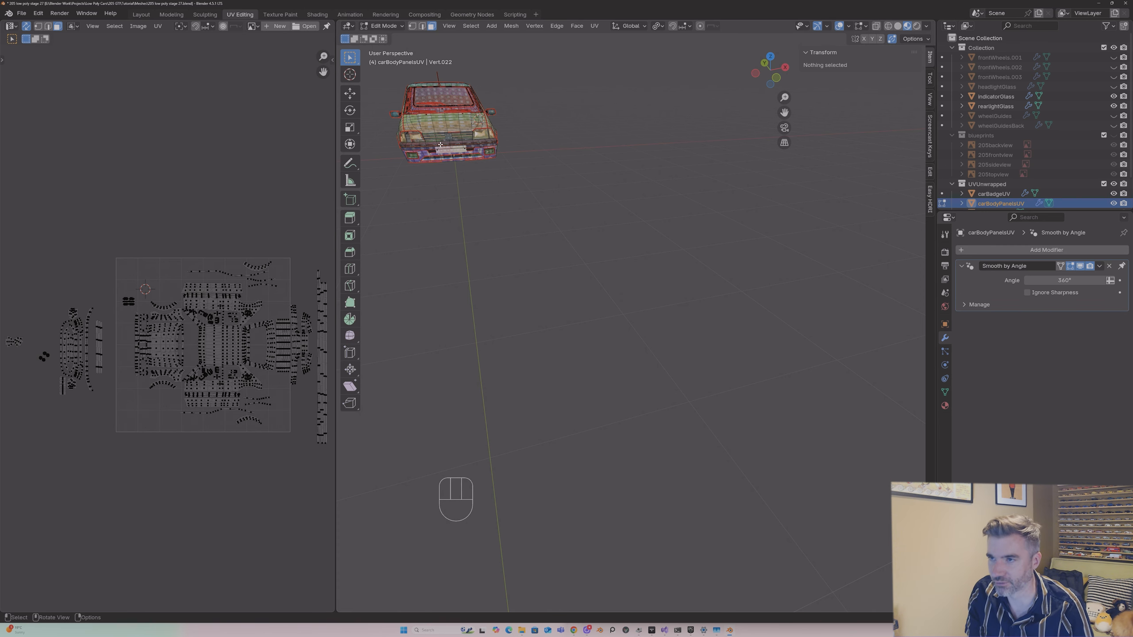
{"action": "key", "text": "Tab"}
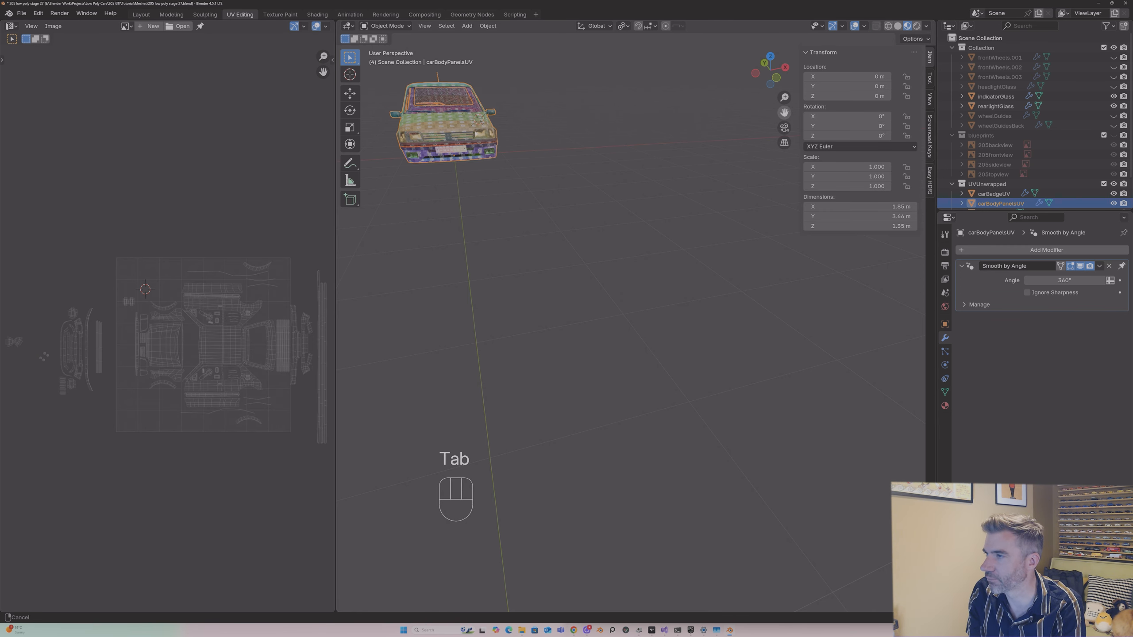
{"action": "key", "text": "Tab"}
{"action": "key", "text": "Tab"}
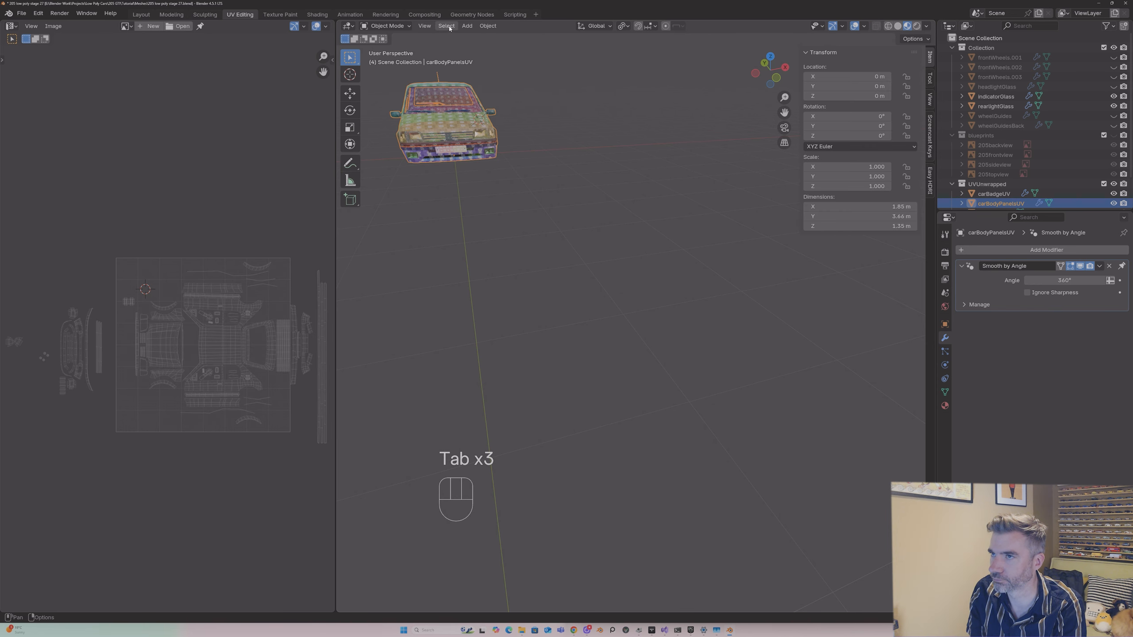
{"action": "left_click", "coordinate": [424, 25]}
{"action": "left_click", "coordinate": [451, 89]}
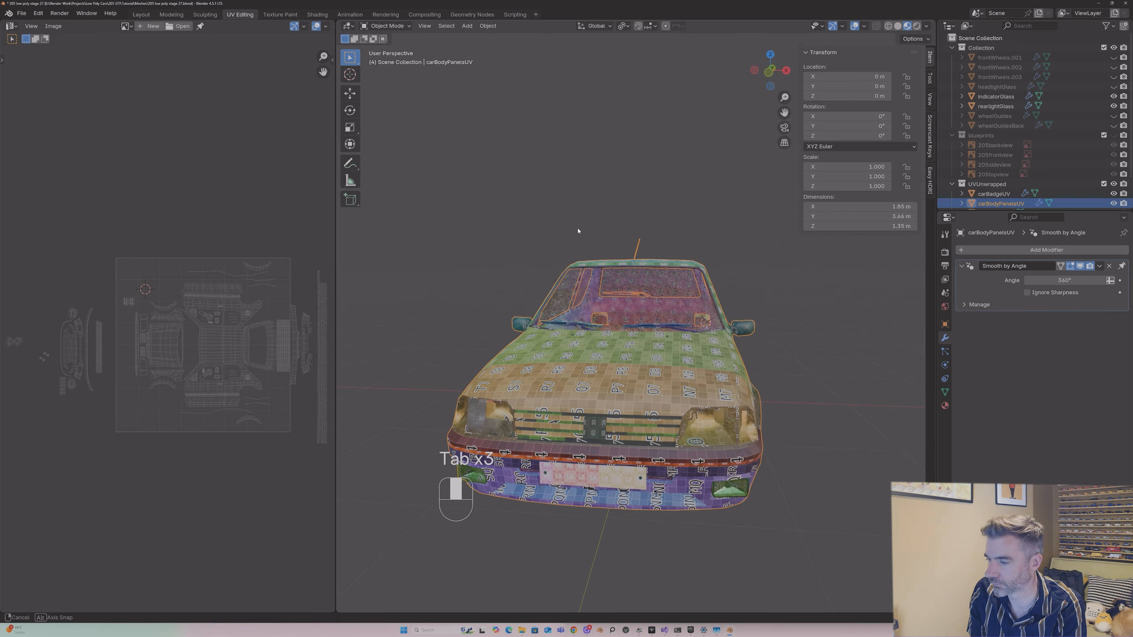
{"action": "key", "text": "Tab"}
{"action": "scroll", "coordinate": [160, 332], "scroll_direction": "up", "scroll_amount": 1}
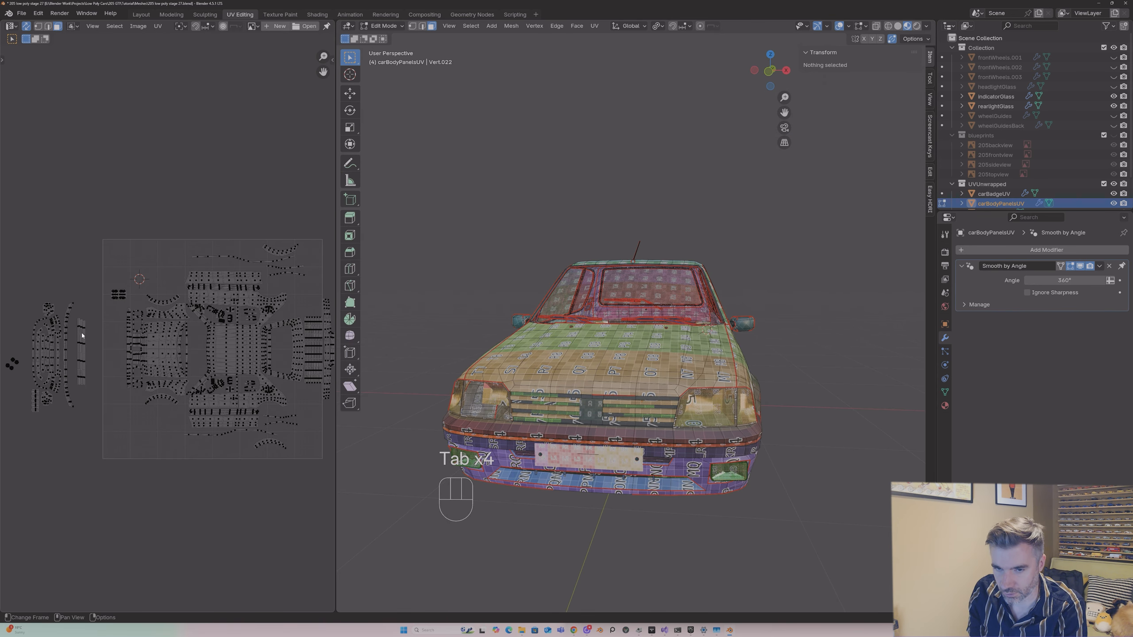
Step: Select the entire long curved front bumper island outside the tile and move it in front of the bonnet islands
{"action": "left_click", "coordinate": [82, 335]}
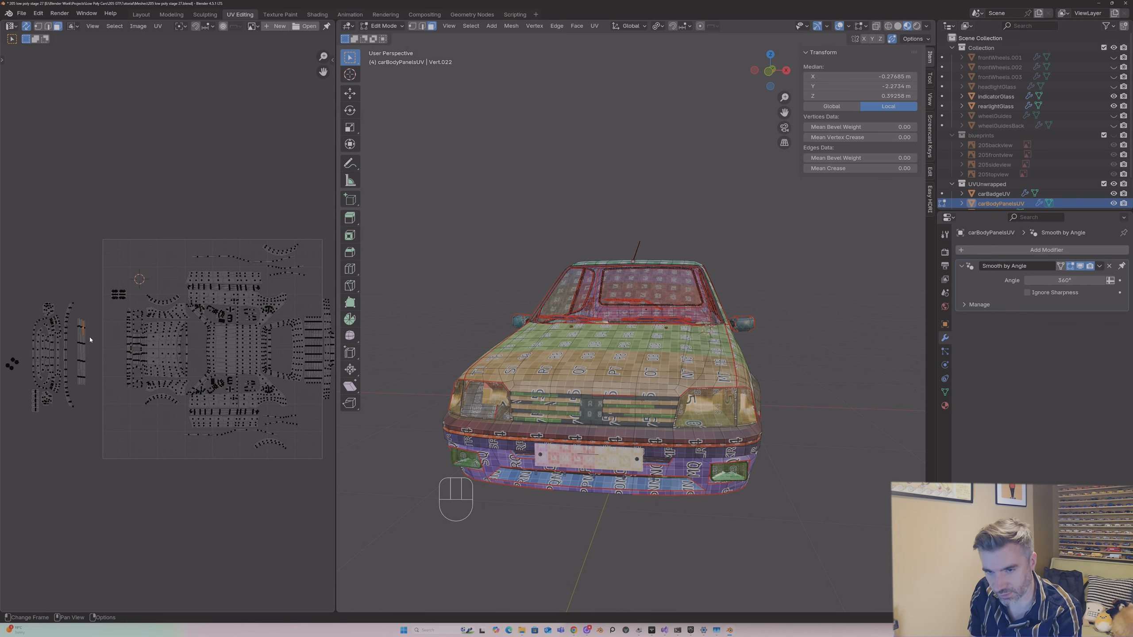
{"action": "scroll", "coordinate": [91, 340], "scroll_direction": "up", "scroll_amount": 3}
{"action": "middle_click_drag", "start_coordinate": [101, 337], "coordinate": [258, 270]}
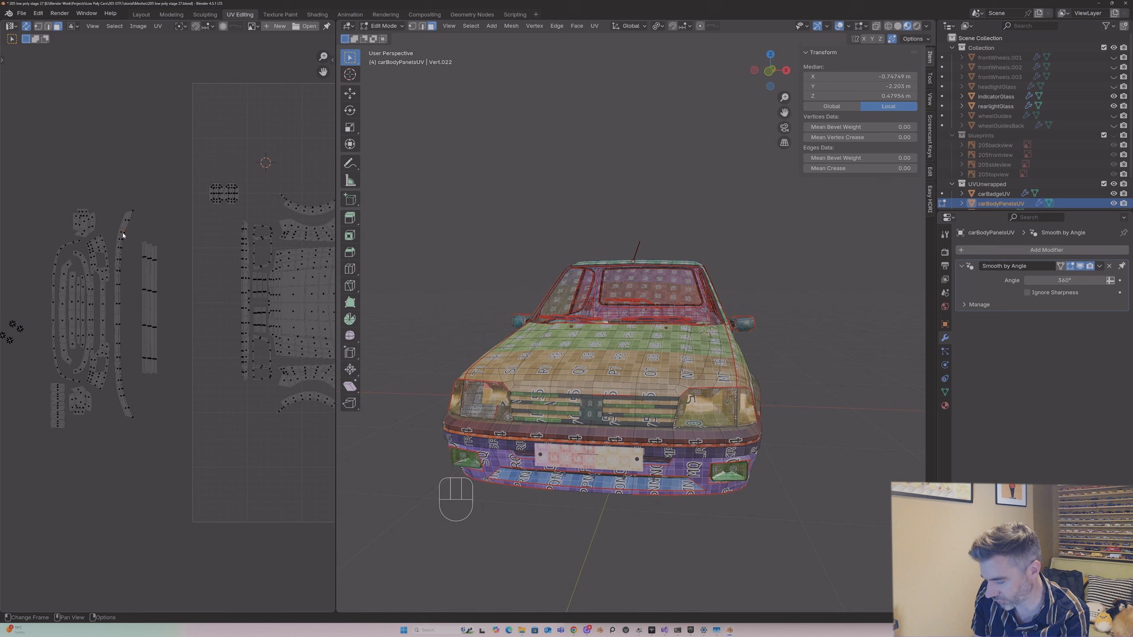
{"action": "key", "text": "l"}
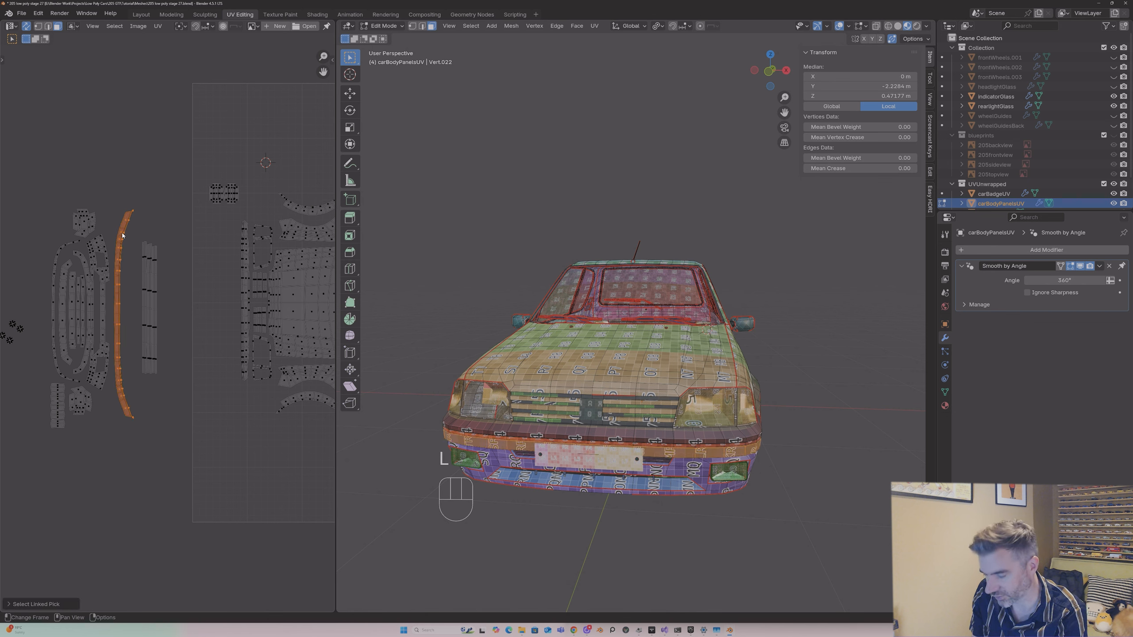
{"action": "key", "text": "g"}
{"action": "left_click", "coordinate": [226, 235]}
Step: Scale down the curved front bumper island and position it beside the front panel islands inside the tile
{"action": "key", "text": "s"}
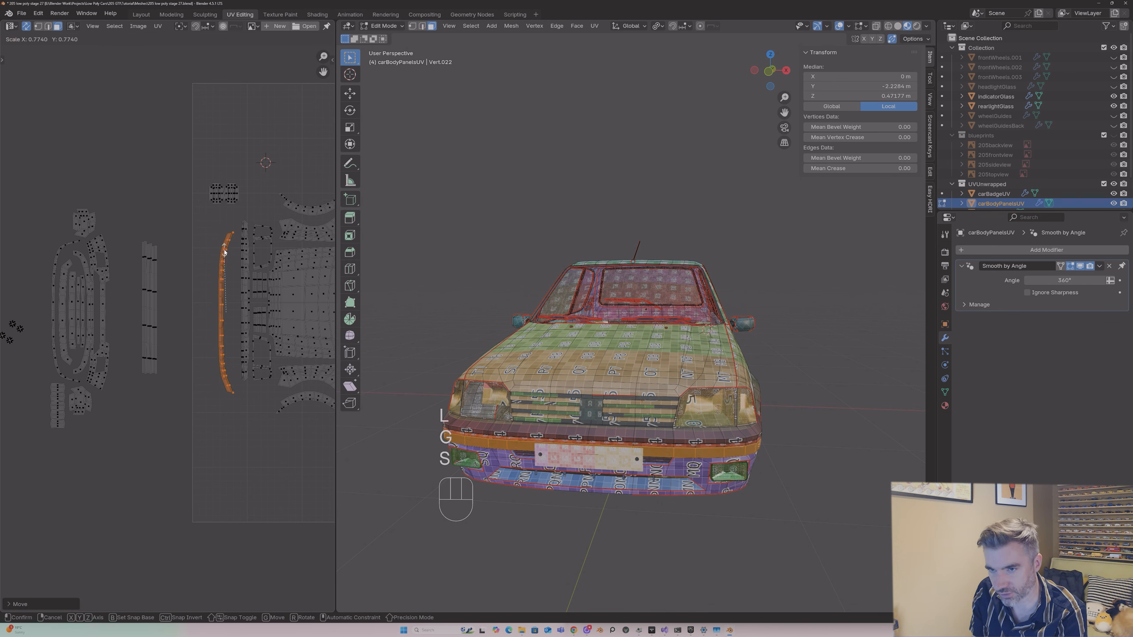
{"action": "left_click", "coordinate": [224, 252]}
{"action": "key", "text": "g"}
{"action": "left_click", "coordinate": [227, 241]}
{"action": "middle_click_drag", "start_coordinate": [227, 241], "coordinate": [90, 258]}
Step: Select the whole thin trim strip along the front bumper and move its UV island to the curved bumper island
{"action": "scroll", "coordinate": [211, 268], "scroll_direction": "down", "scroll_amount": 3}
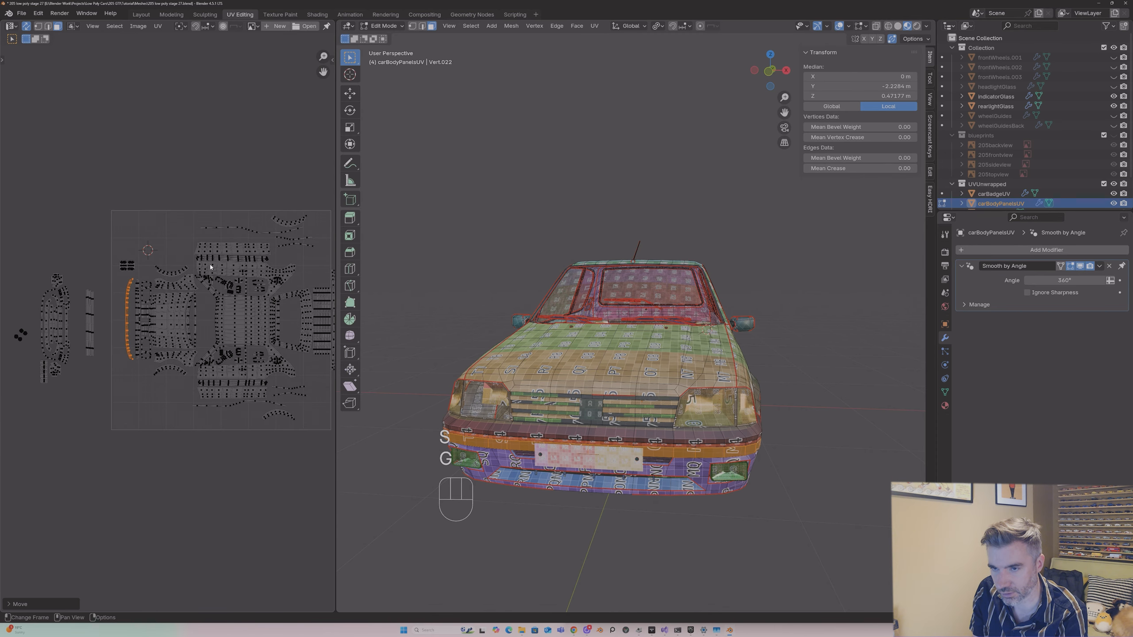
{"action": "middle_click_drag", "start_coordinate": [211, 267], "coordinate": [138, 249]}
{"action": "left_click", "coordinate": [534, 440], "text": "alt"}
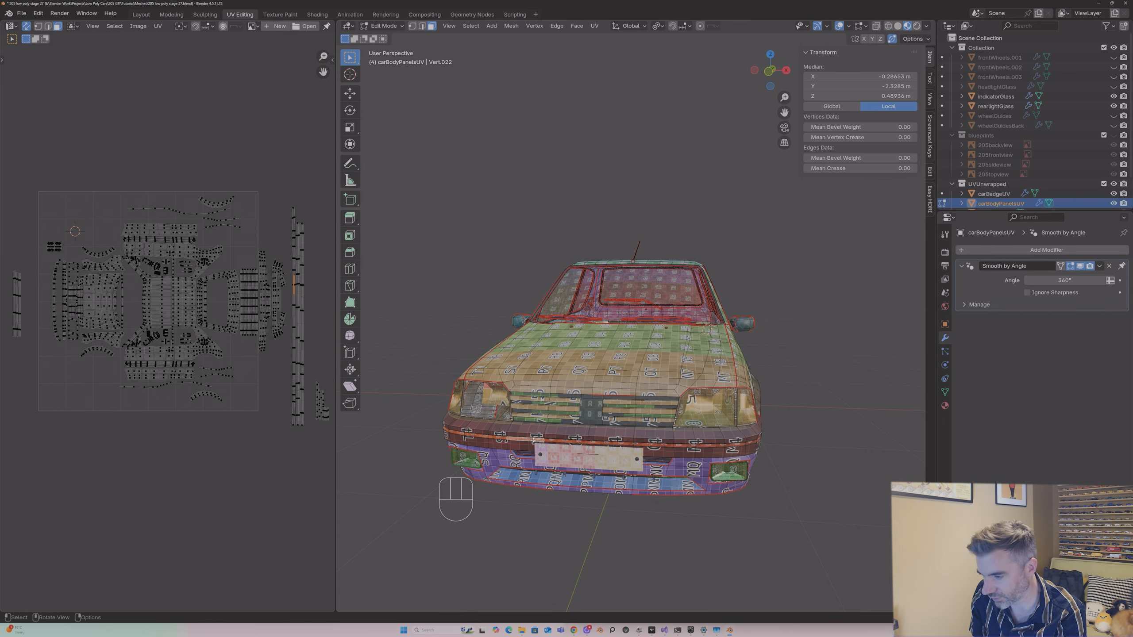
{"action": "key", "text": "l"}
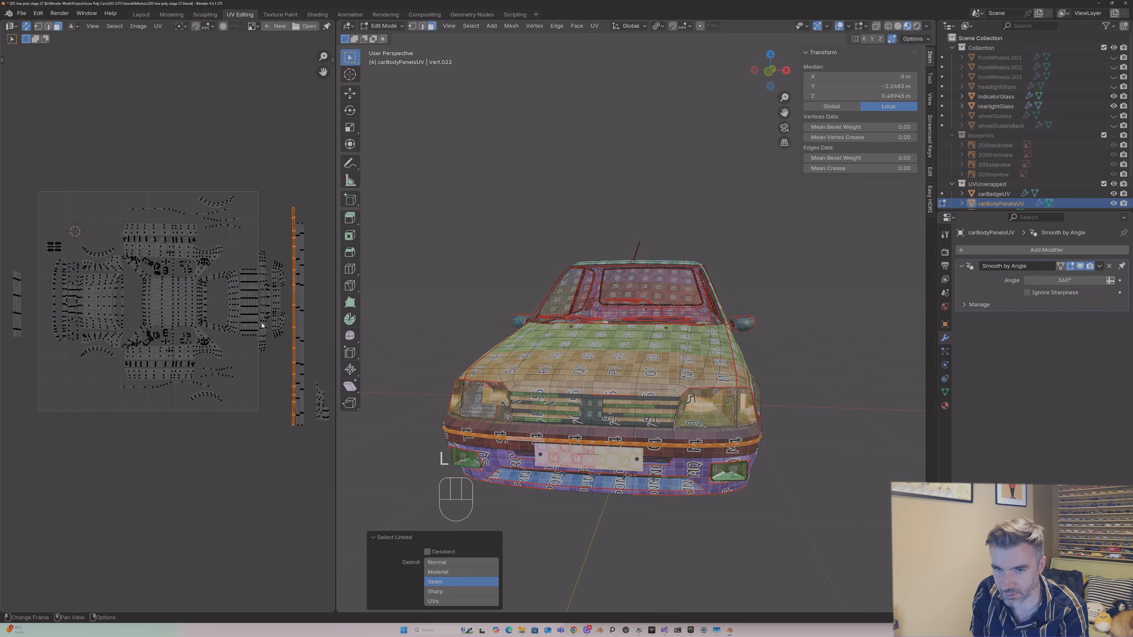
{"action": "key", "text": "g"}
{"action": "left_click", "coordinate": [40, 300]}
Step: Scale down the thin bumper trim island and align it inside the curve of the front bumper island
{"action": "key", "text": "s"}
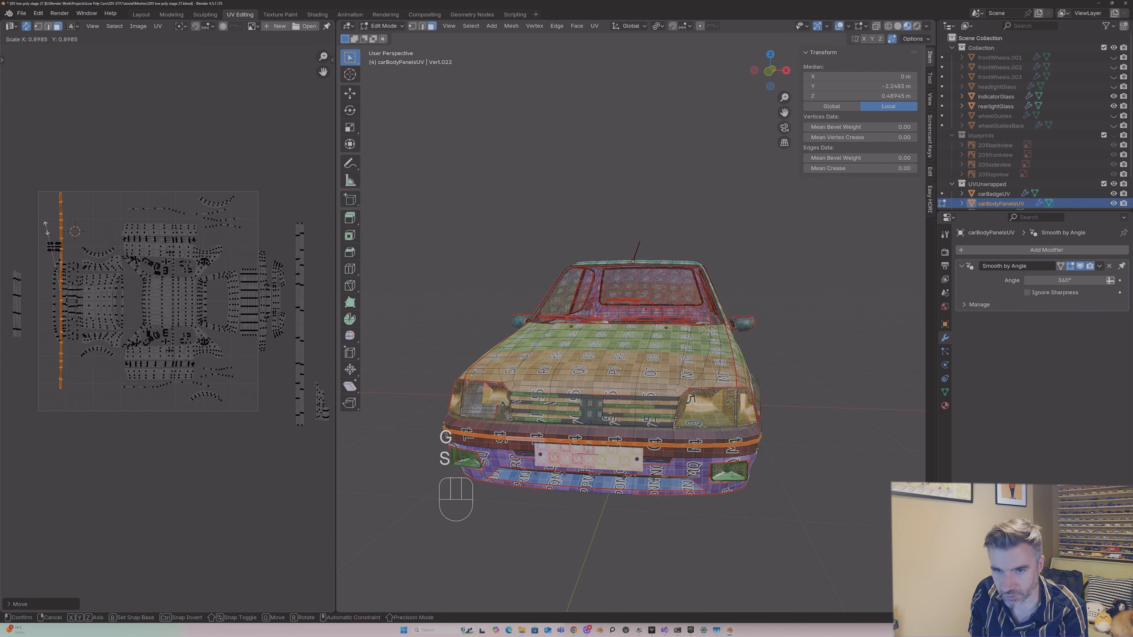
{"action": "left_click", "coordinate": [40, 285]}
{"action": "key", "text": "g"}
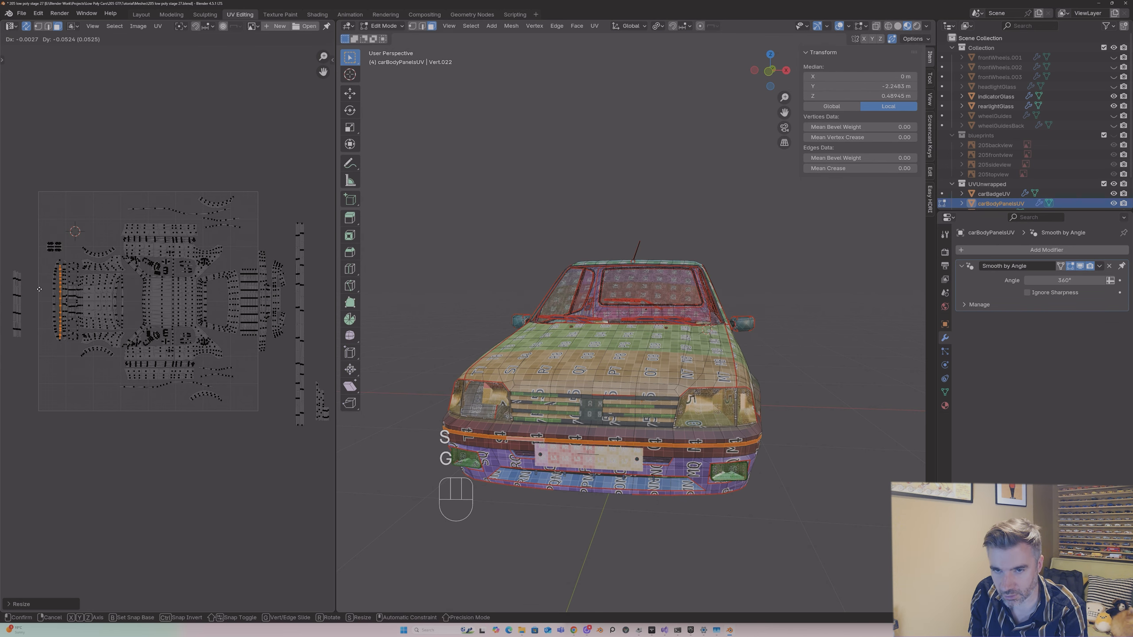
{"action": "left_click", "coordinate": [40, 290]}
{"action": "scroll", "coordinate": [85, 278], "scroll_direction": "up", "scroll_amount": 4}
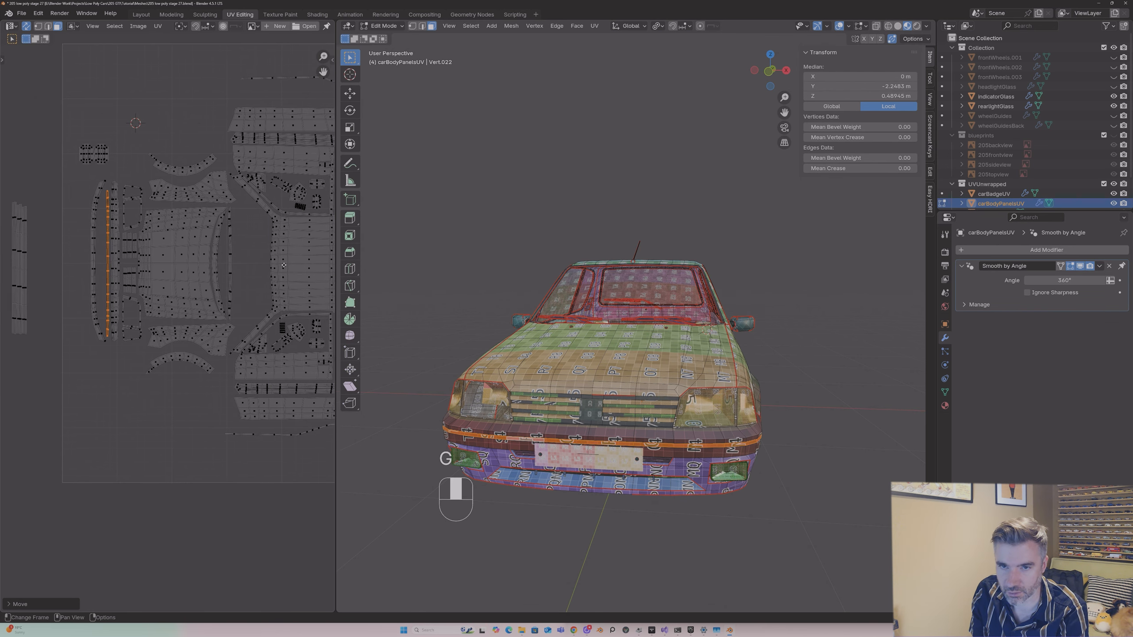
Step: Rescale the thin bumper trim island to match the curved front bumper island's length and fine-tune its alignment
{"action": "key", "text": "s"}
{"action": "left_click", "coordinate": [231, 234]}
{"action": "key", "text": "g"}
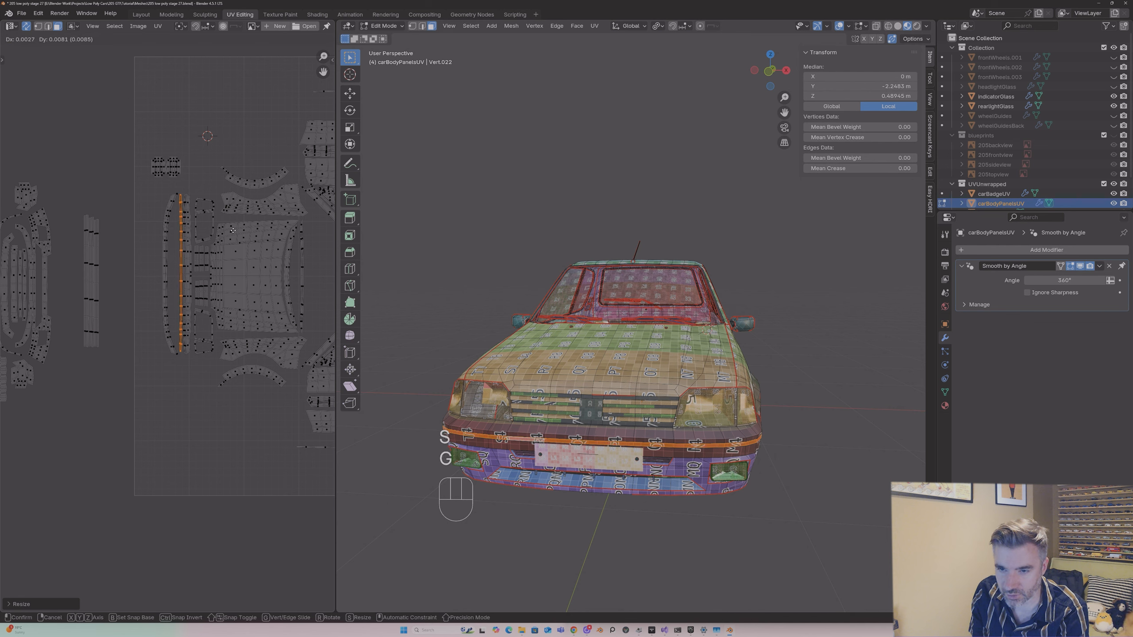
{"action": "left_click", "coordinate": [233, 231]}
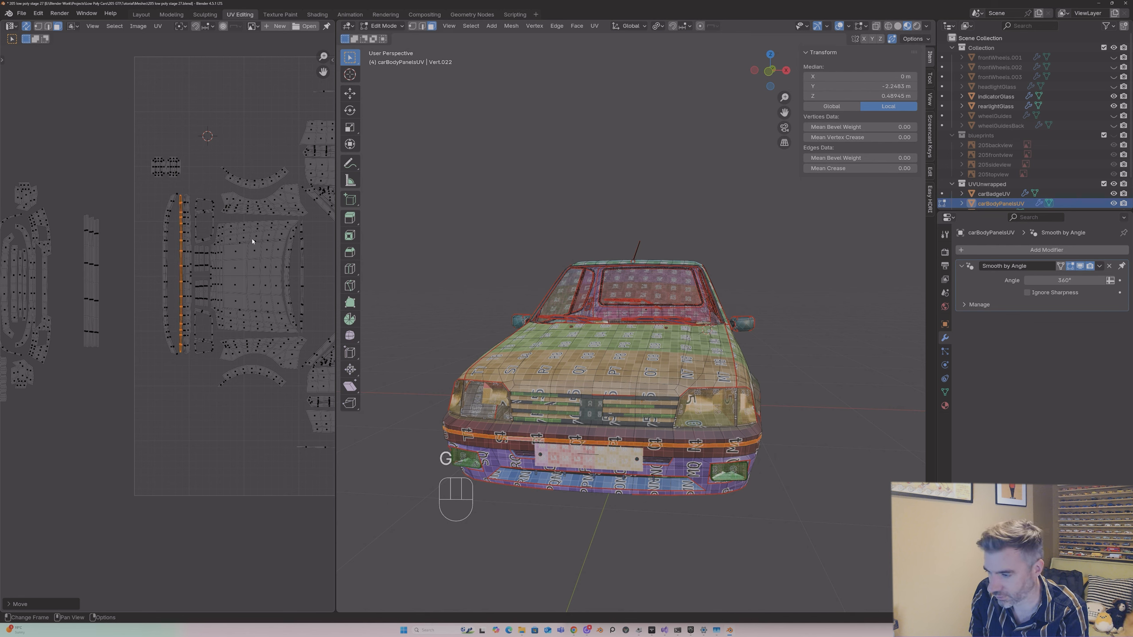
Step: Select the whole outermost strip island of the front bumper group outside the tile and move it to the group's other side
{"action": "middle_click_drag", "start_coordinate": [488, 341], "coordinate": [487, 375]}
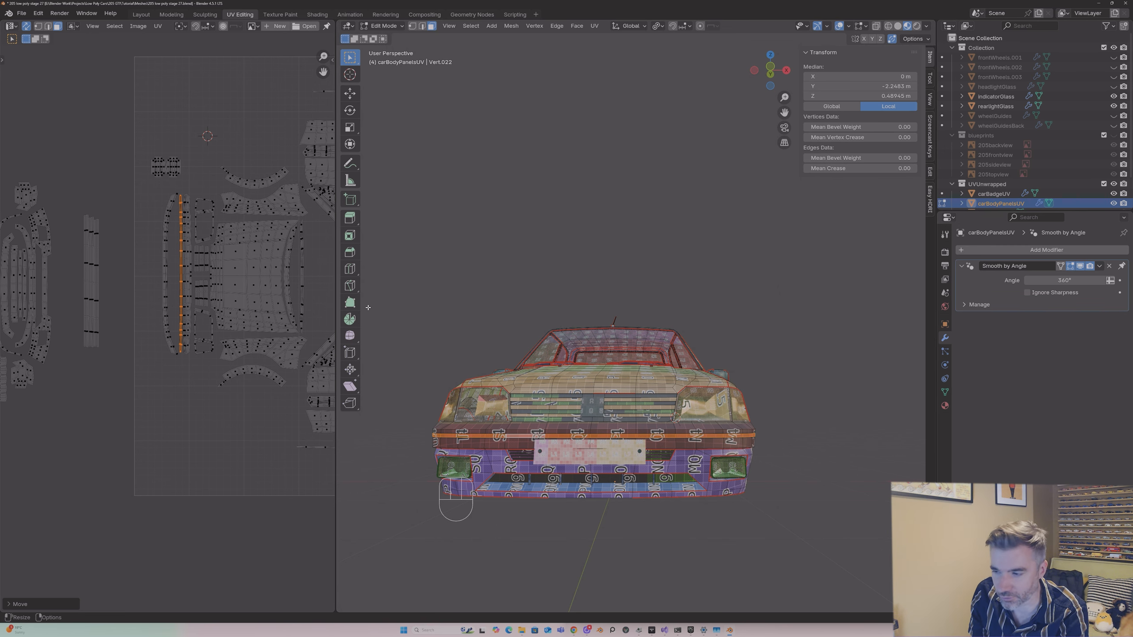
{"action": "key", "text": "Tab"}
{"action": "key", "text": "Tab"}
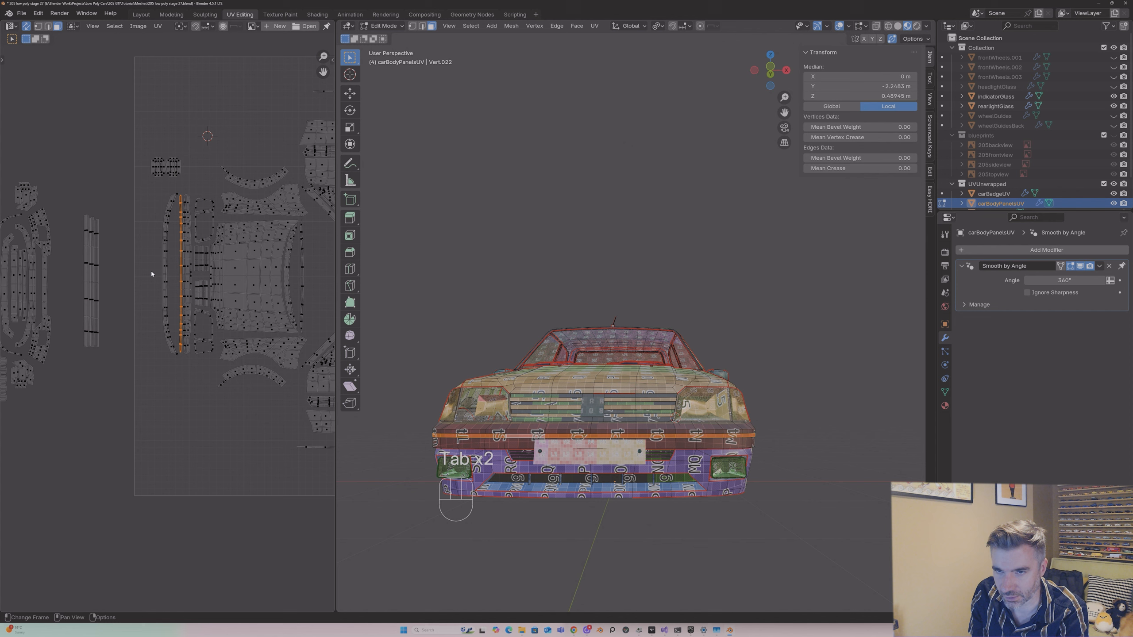
{"action": "left_click", "coordinate": [89, 244]}
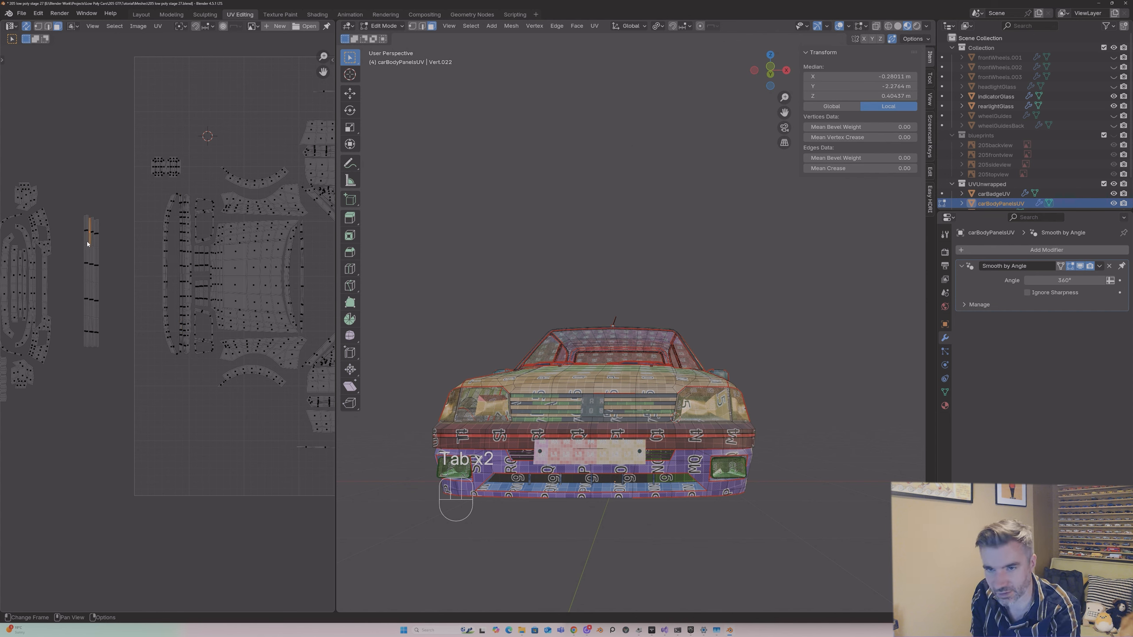
{"action": "key", "text": "l"}
{"action": "left_click", "coordinate": [91, 254]}
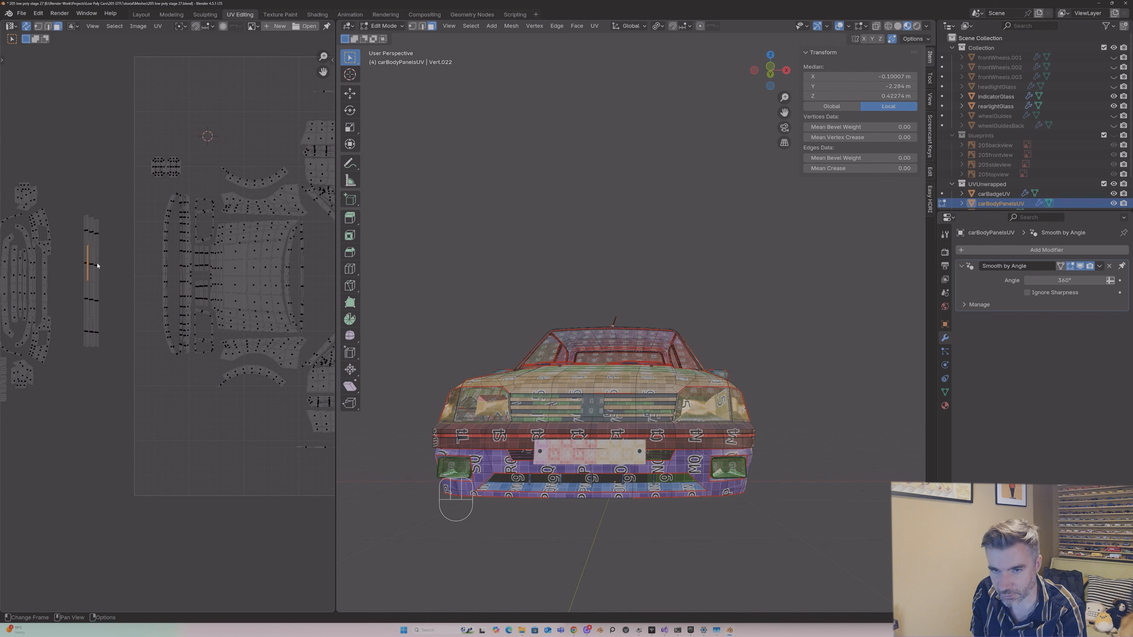
{"action": "left_click", "coordinate": [98, 266]}
{"action": "key", "text": "l"}
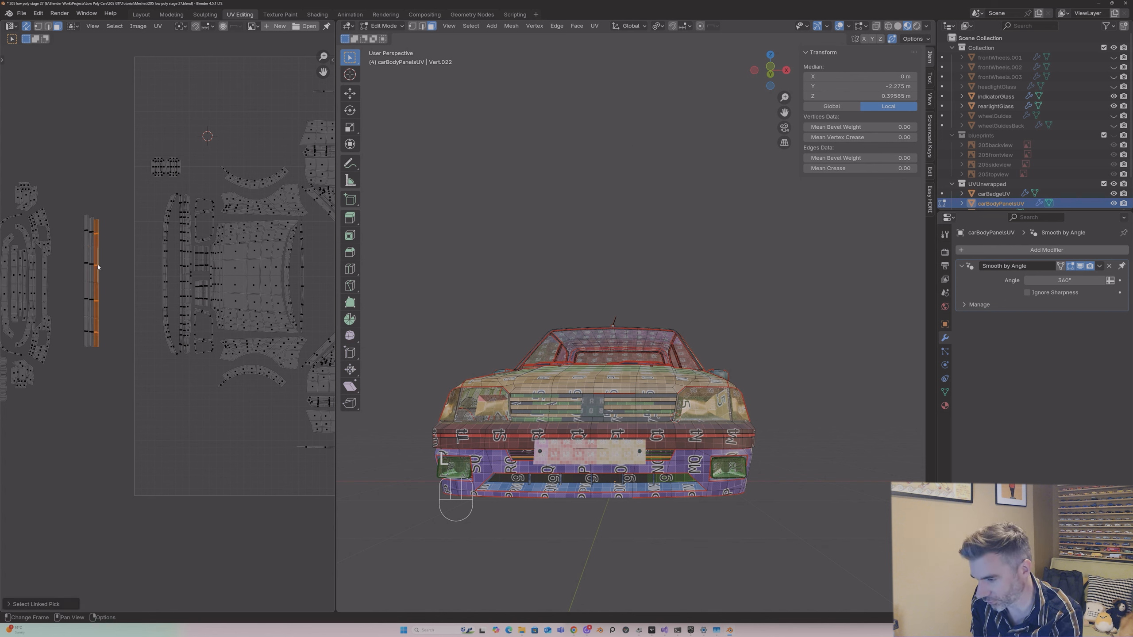
{"action": "key", "text": "g"}
{"action": "left_click", "coordinate": [68, 272]}
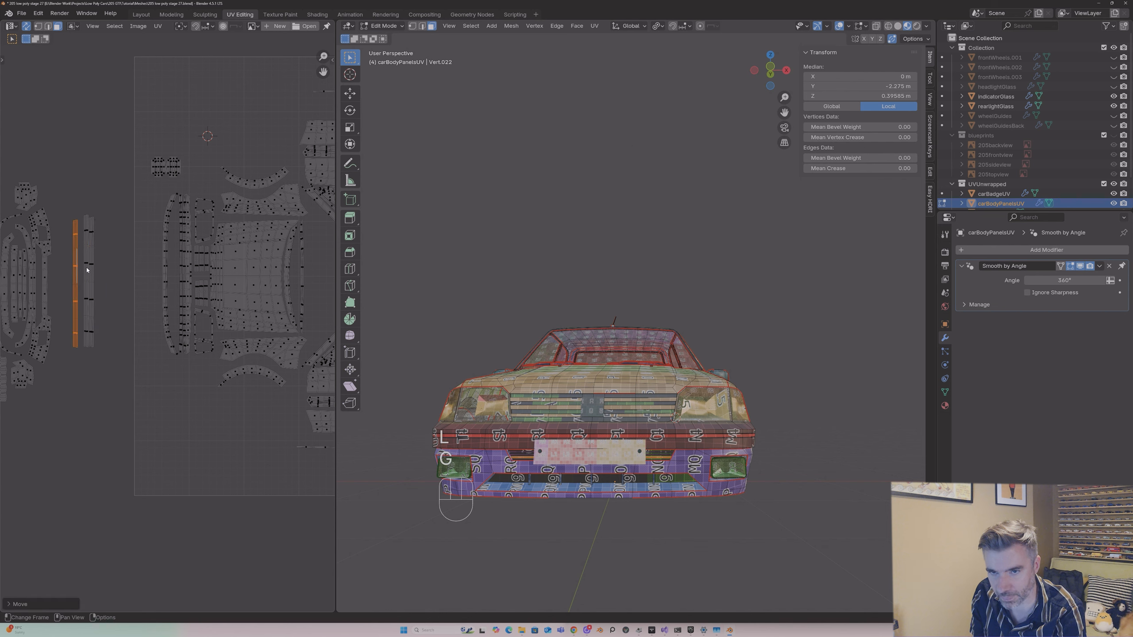
Step: Move the other two narrow strip islands against the first one so the three form a compact stack
{"action": "left_click", "coordinate": [90, 265]}
{"action": "left_click", "coordinate": [92, 268]}
{"action": "key", "text": "l"}
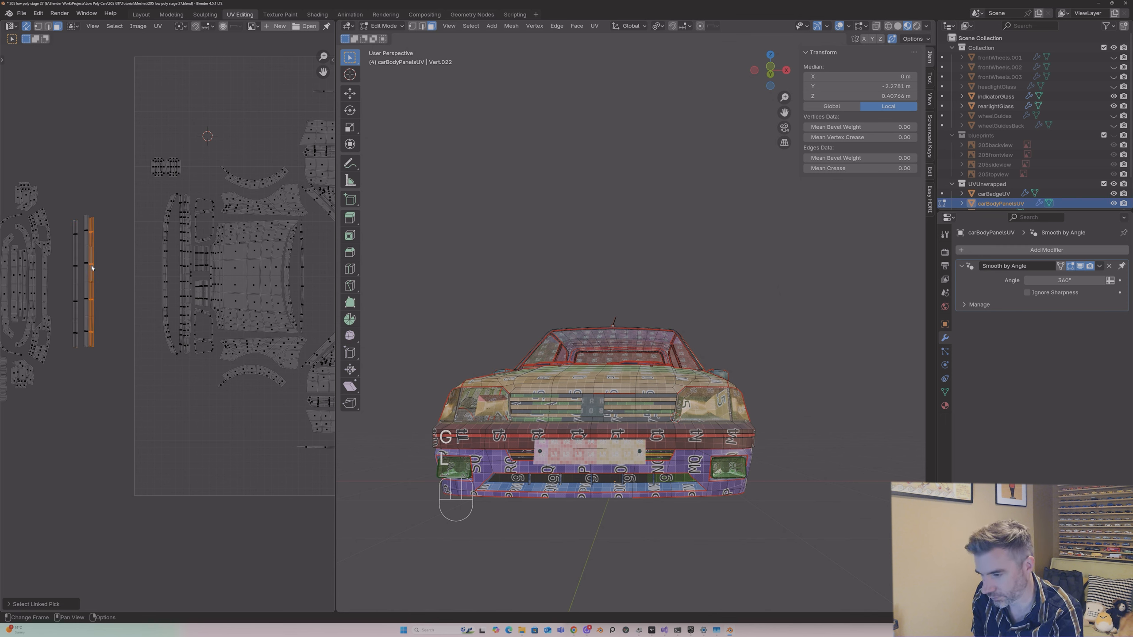
{"action": "key", "text": "g"}
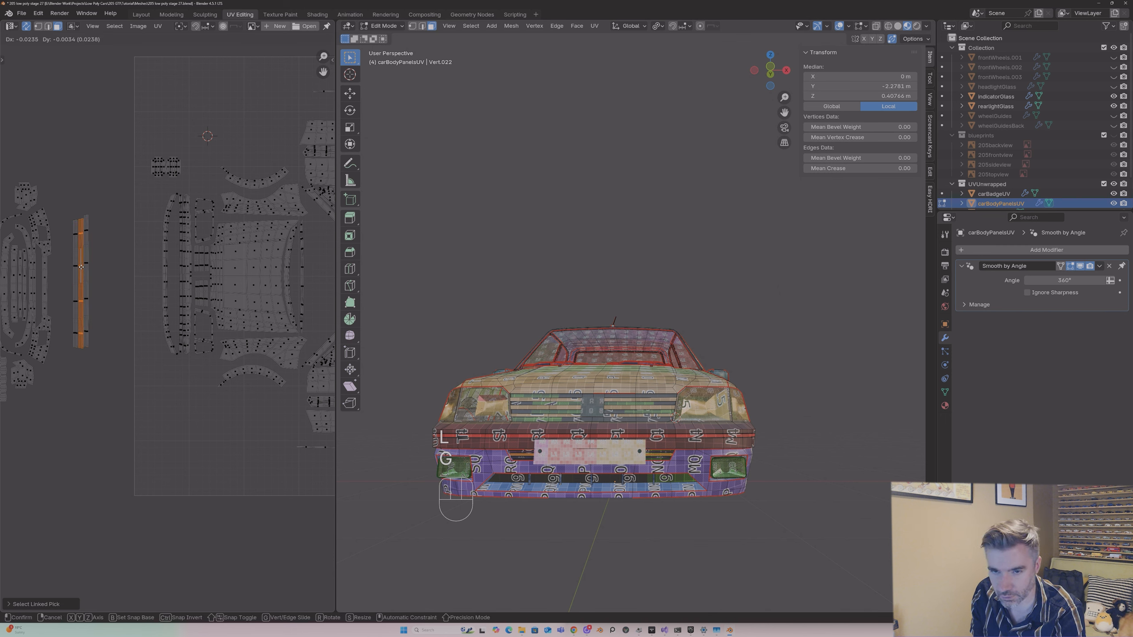
{"action": "left_click", "coordinate": [80, 267]}
{"action": "left_click", "coordinate": [88, 265]}
{"action": "key", "text": "l"}
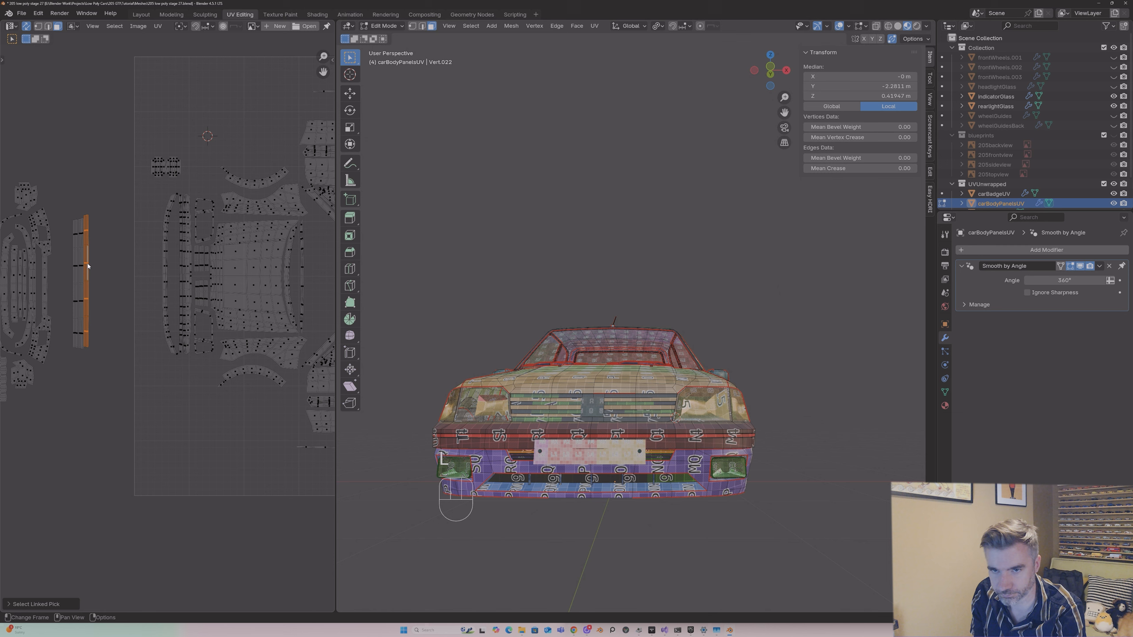
{"action": "key", "text": "g"}
{"action": "left_click", "coordinate": [88, 267]}
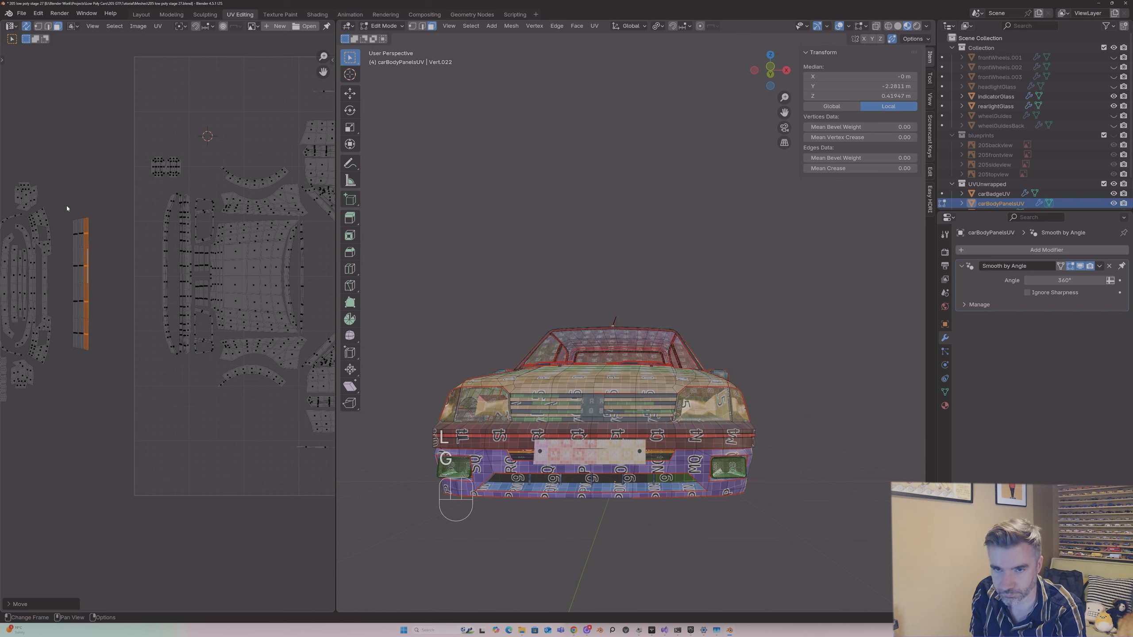
Step: Scale down the stack of three strip islands and place it beside the lower bumper islands outside the tile
{"action": "key", "text": "s"}
{"action": "left_click", "coordinate": [94, 324]}
{"action": "key", "text": "g"}
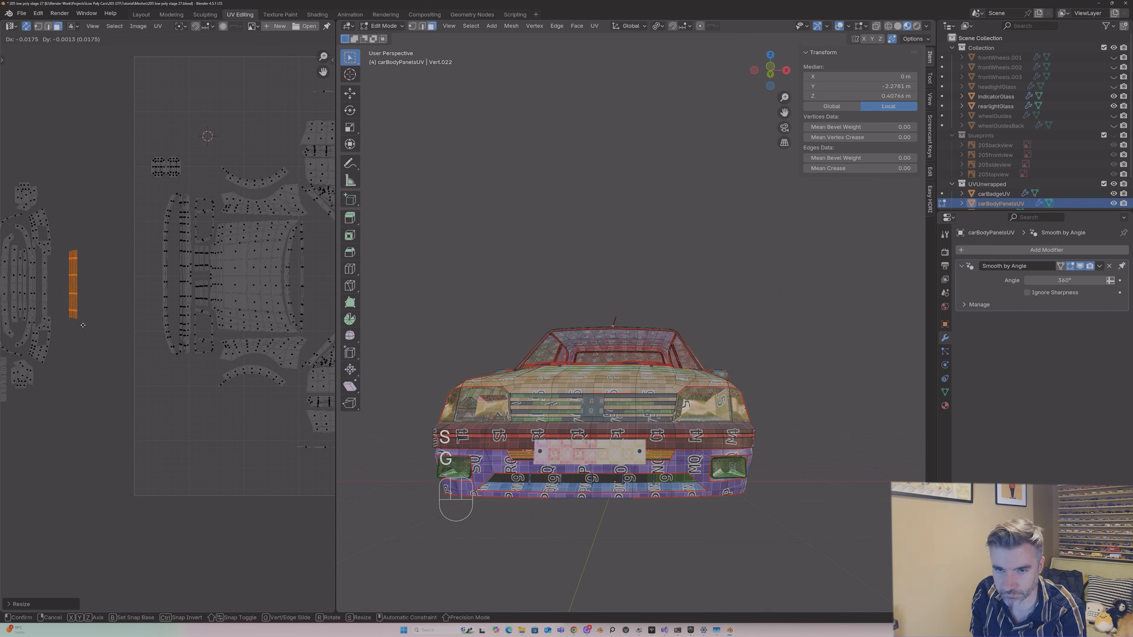
{"action": "left_click", "coordinate": [63, 328]}
{"action": "key", "text": "s"}
{"action": "left_click", "coordinate": [67, 318]}
{"action": "key", "text": "g"}
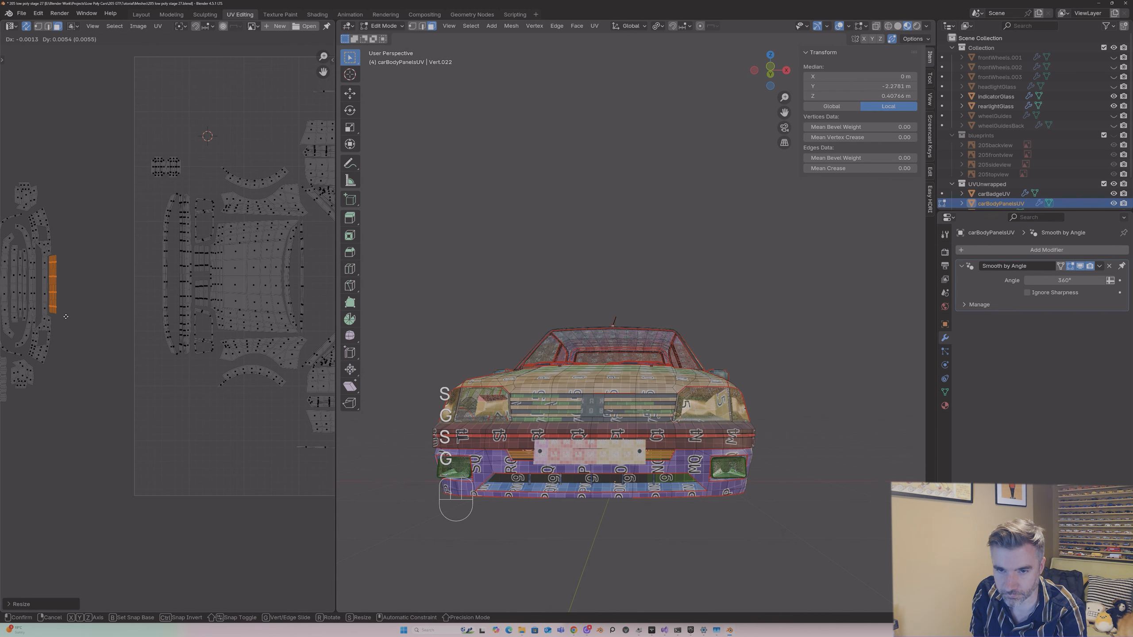
{"action": "left_click", "coordinate": [66, 317]}
Step: Add the linked lower front bumper islands to the selected strips and move them all in front of the curved bumper island
{"action": "middle_click_drag", "start_coordinate": [66, 317], "coordinate": [143, 306]}
{"action": "scroll", "coordinate": [143, 307], "scroll_direction": "up", "scroll_amount": 1}
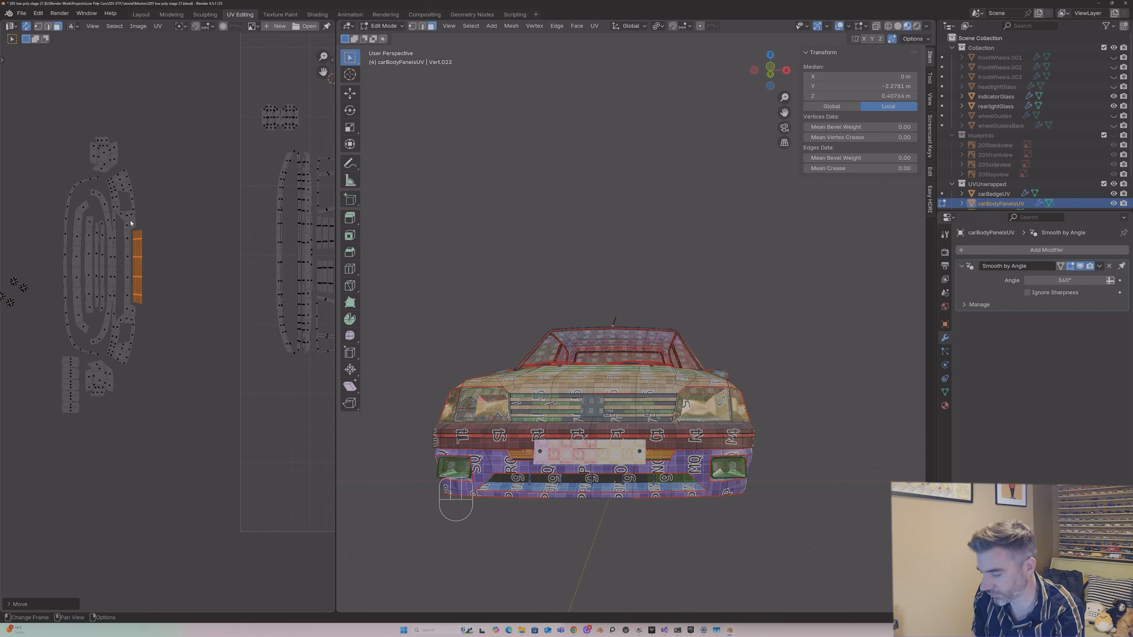
{"action": "key", "text": "l"}
{"action": "key", "text": "g"}
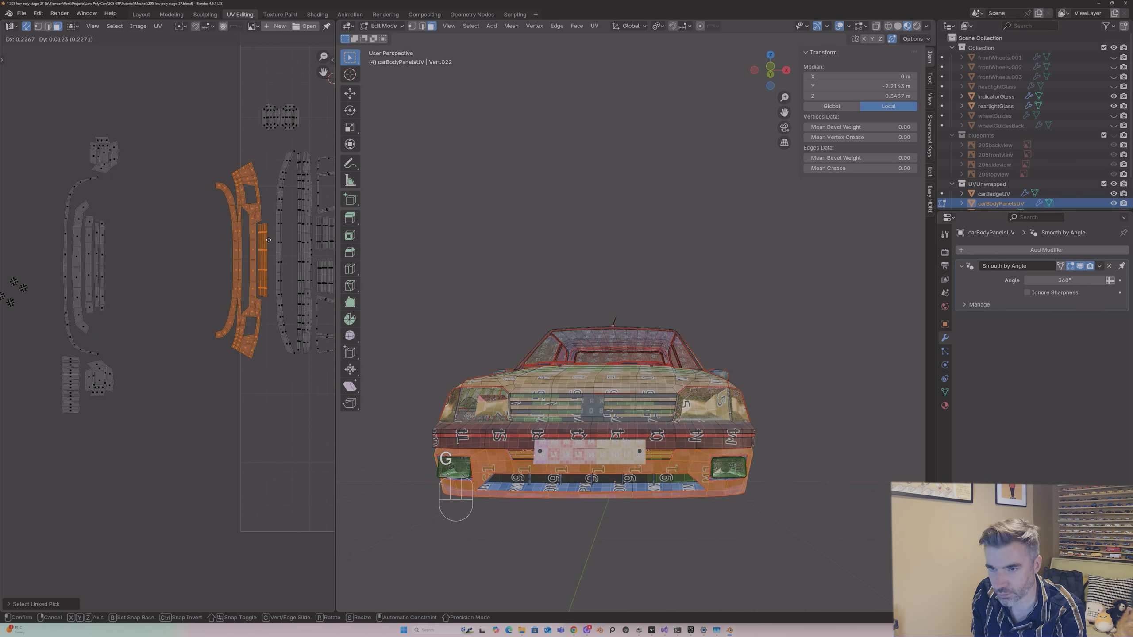
{"action": "left_click", "coordinate": [271, 237]}
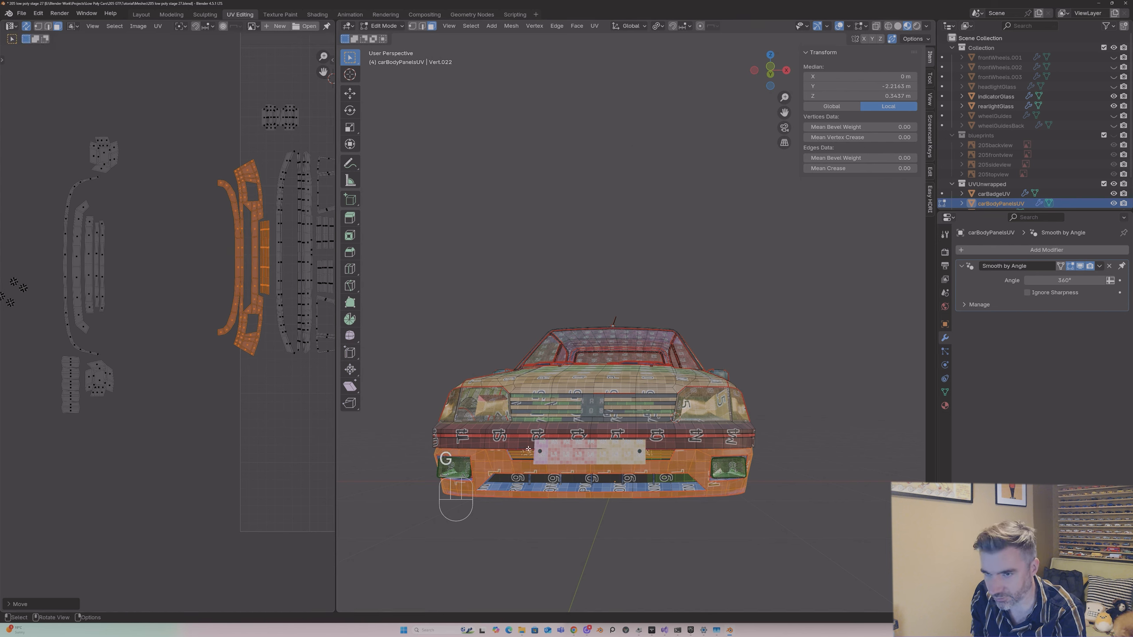
Step: Select the recess strips beside the number plate, linked by seam, and move their UV island from outside into the tile
{"action": "scroll", "coordinate": [258, 282], "scroll_direction": "down", "scroll_amount": 2}
{"action": "middle_click_drag", "start_coordinate": [257, 283], "coordinate": [93, 298]}
{"action": "scroll", "coordinate": [175, 265], "scroll_direction": "down", "scroll_amount": 3}
{"action": "middle_click_drag", "start_coordinate": [175, 265], "coordinate": [108, 230]}
{"action": "scroll", "coordinate": [240, 265], "scroll_direction": "up", "scroll_amount": 3}
{"action": "left_click", "coordinate": [660, 453]}
{"action": "key", "text": "l"}
{"action": "key", "text": "l"}
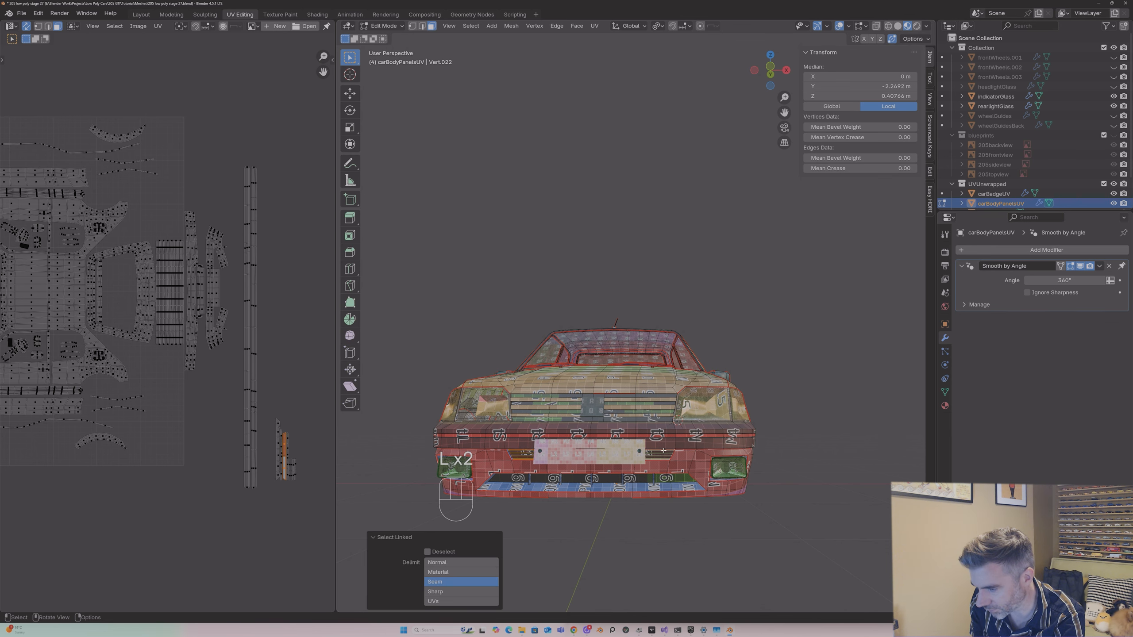
{"action": "key", "text": "g"}
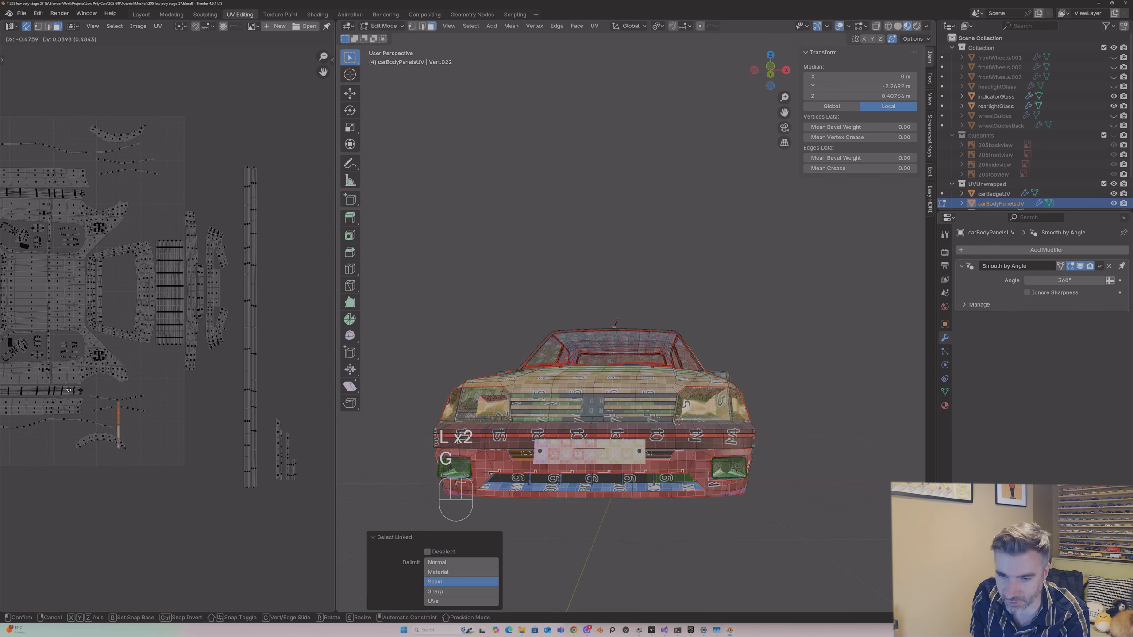
{"action": "left_click", "coordinate": [123, 382]}
Step: Position the number plate recess island between the lower bumper islands and the curved front bumper island
{"action": "scroll", "coordinate": [123, 382], "scroll_direction": "up", "scroll_amount": 1}
{"action": "middle_click_drag", "start_coordinate": [123, 382], "coordinate": [373, 354]}
{"action": "key", "text": "g"}
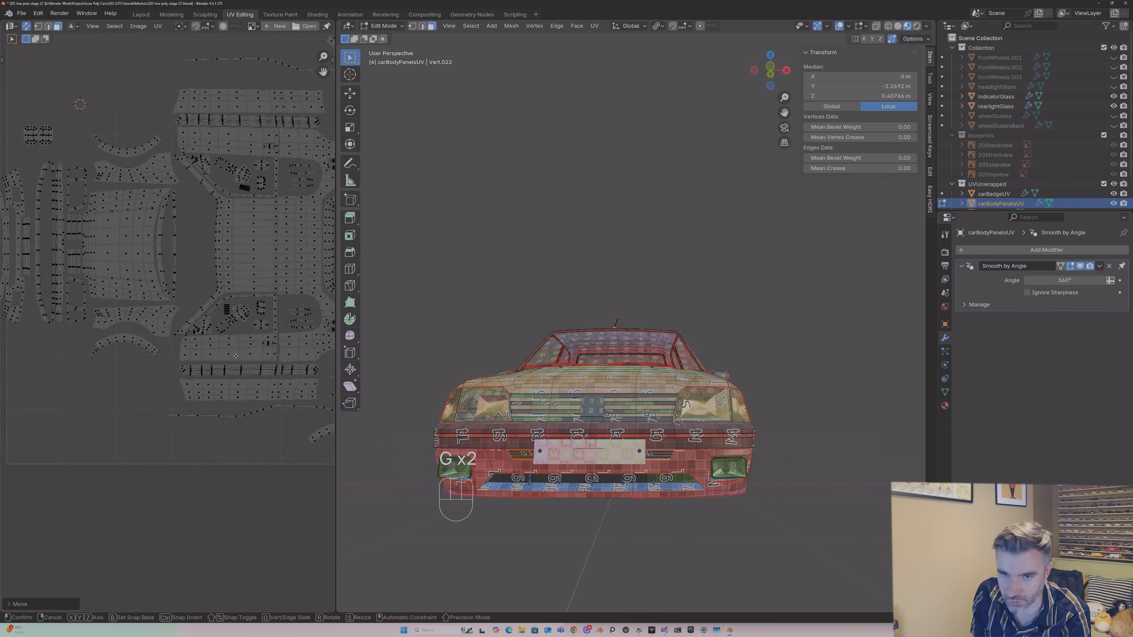
{"action": "left_click", "coordinate": [240, 190]}
{"action": "middle_click_drag", "start_coordinate": [241, 190], "coordinate": [282, 245]}
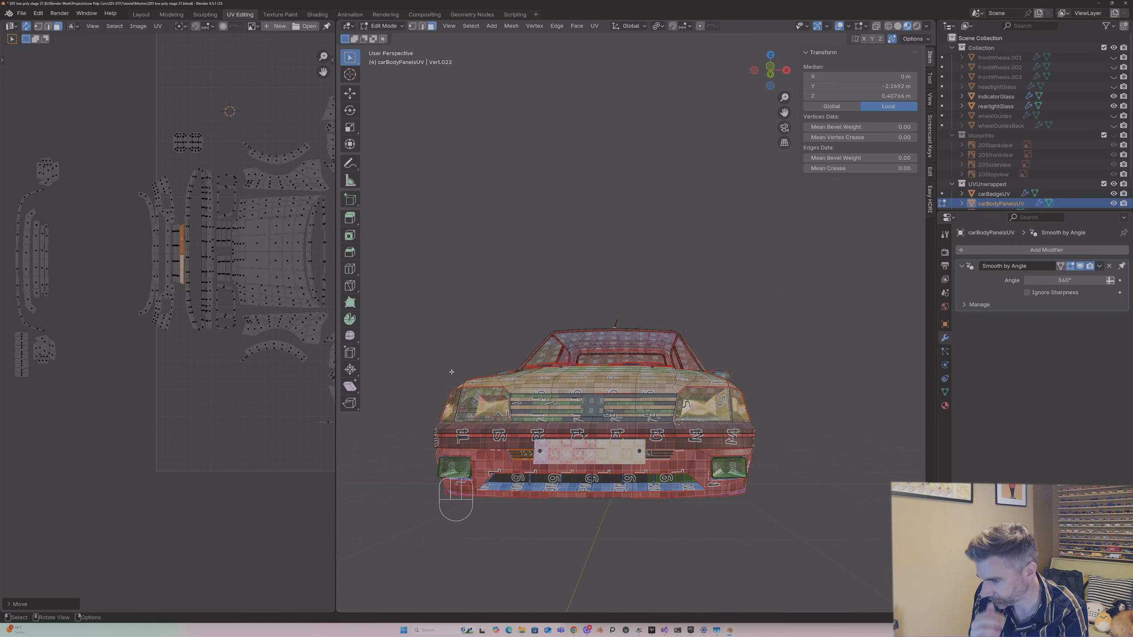
Step: Select the innermost narrow strip island of the group outside the tile and move it beside the lower bumper islands
{"action": "left_click", "coordinate": [44, 276]}
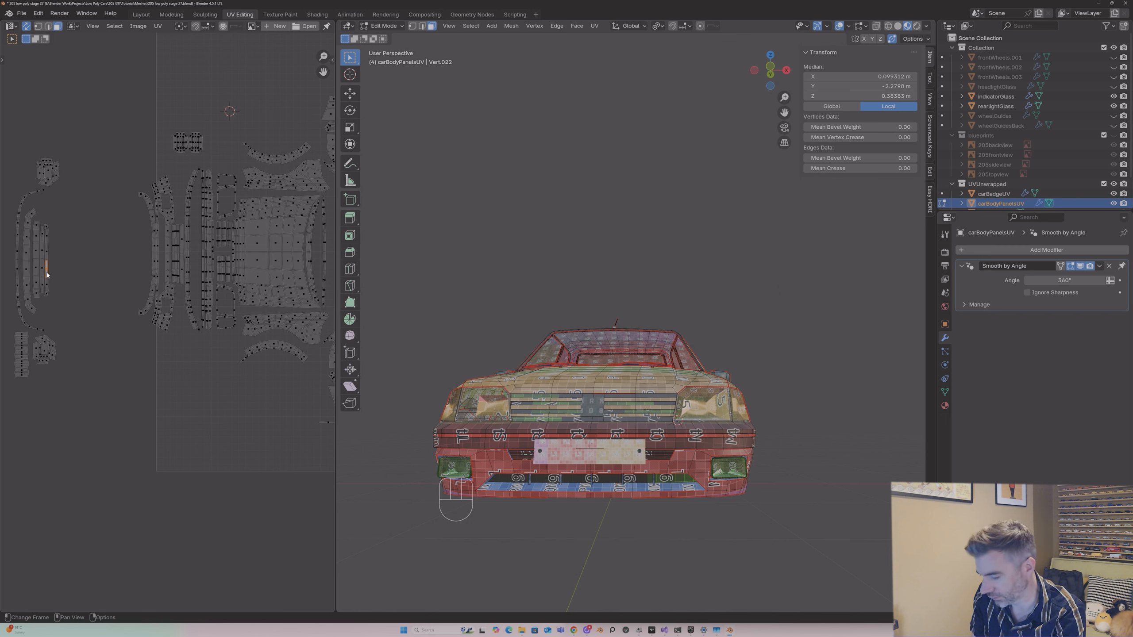
{"action": "key", "text": "l"}
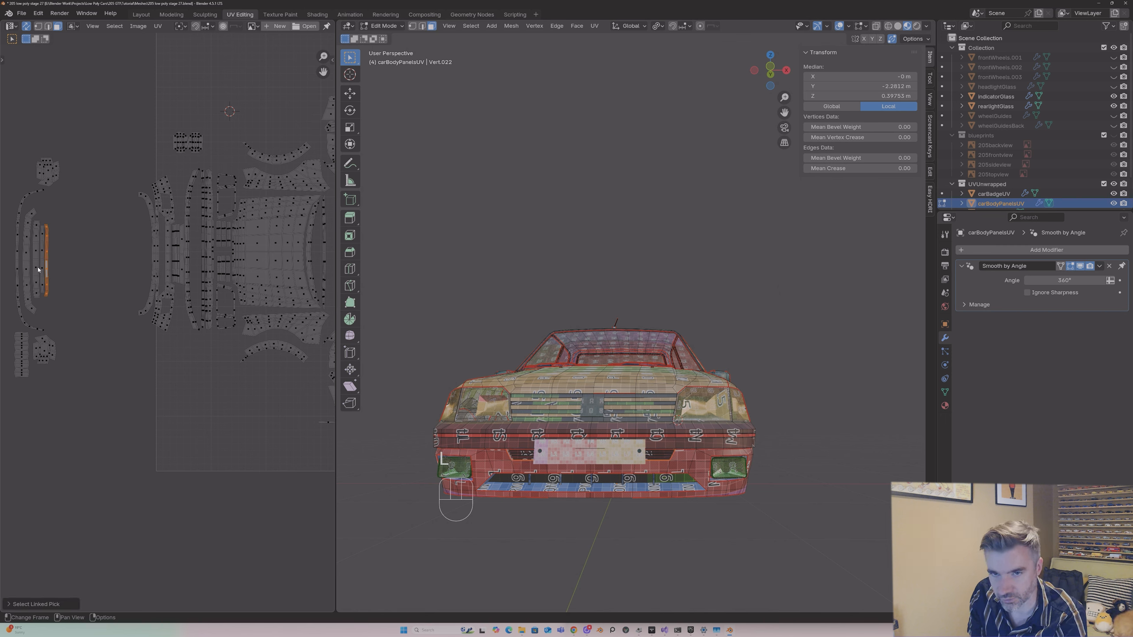
{"action": "key", "text": "g"}
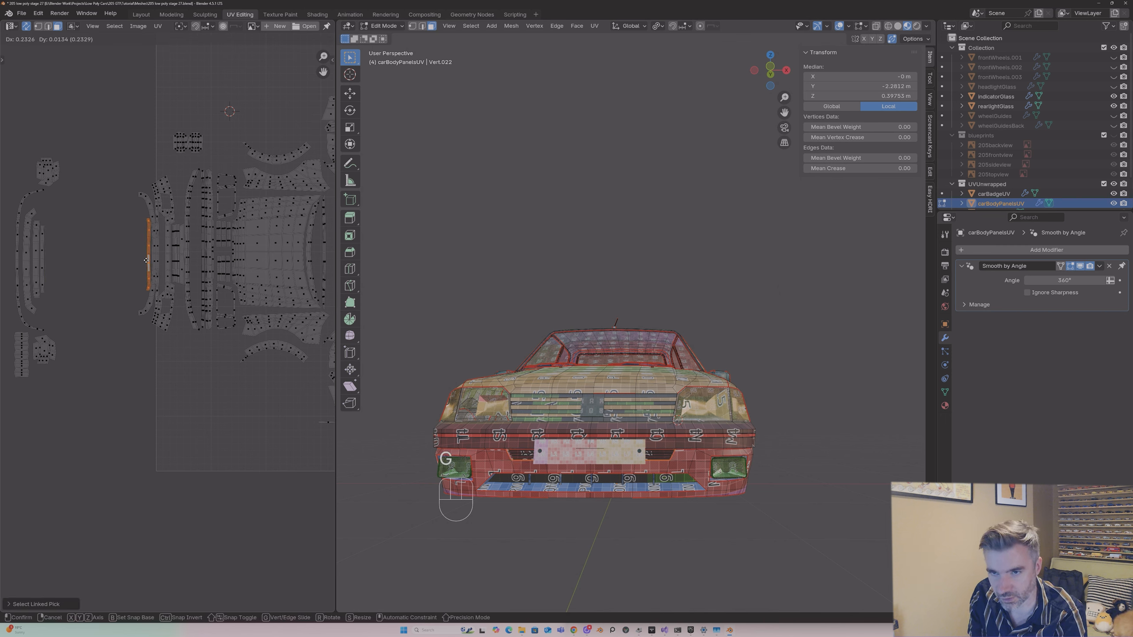
{"action": "left_click", "coordinate": [147, 260]}
Step: Select the next two straight strip islands outside the tile and move each beside the strip at the lower bumper islands
{"action": "left_click", "coordinate": [156, 246]}
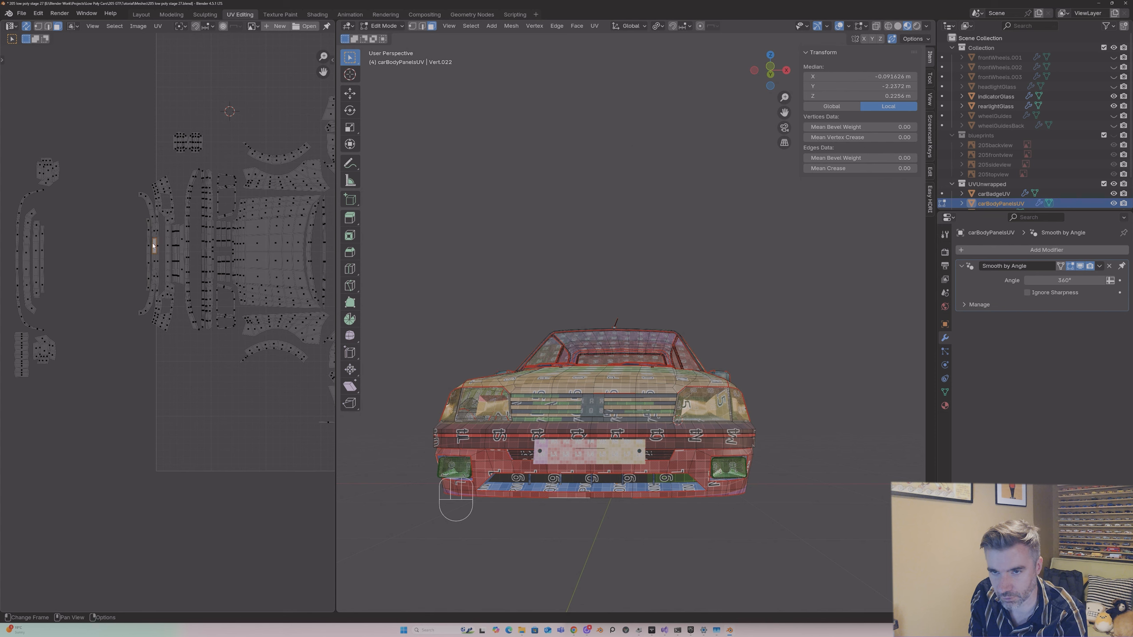
{"action": "left_click", "coordinate": [44, 241]}
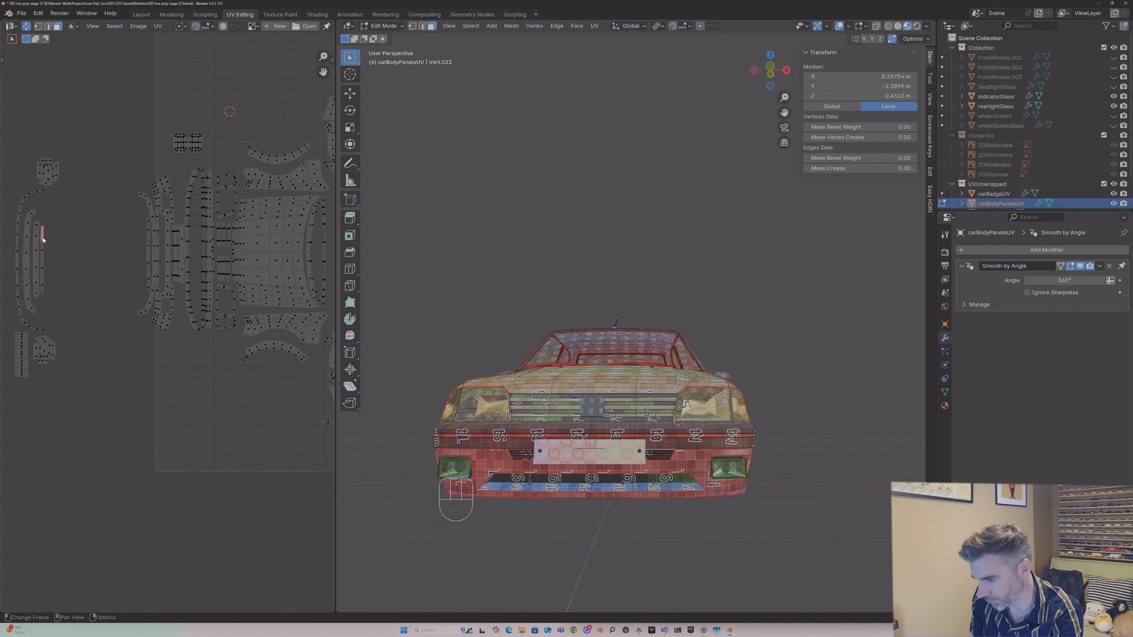
{"action": "key", "text": "l"}
{"action": "key", "text": "g"}
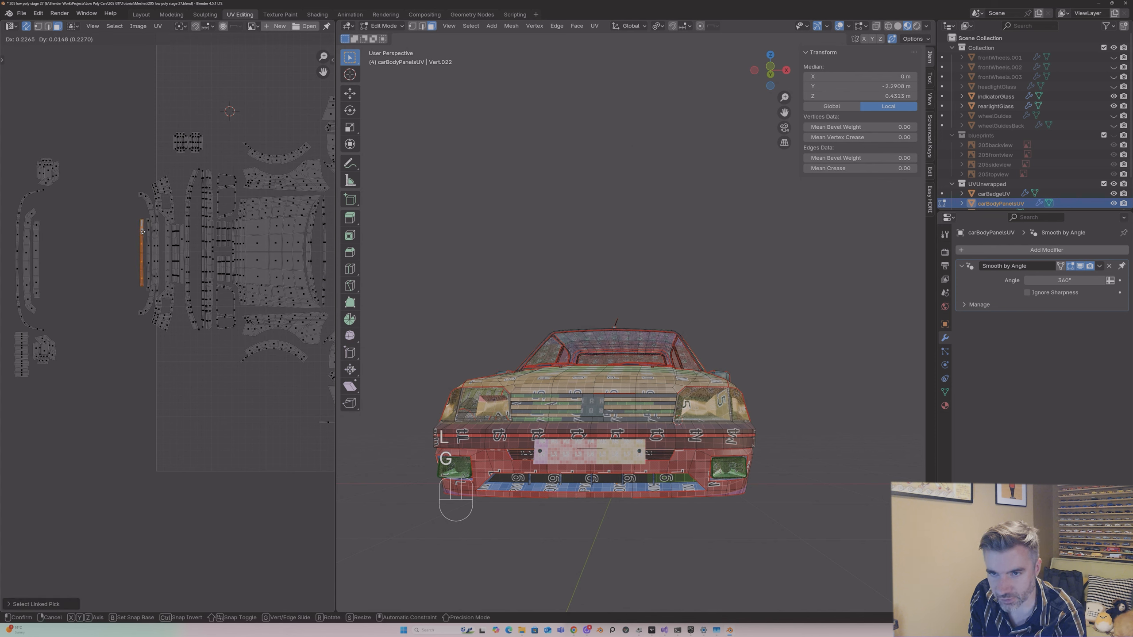
{"action": "left_click", "coordinate": [144, 234]}
{"action": "left_click", "coordinate": [37, 235]}
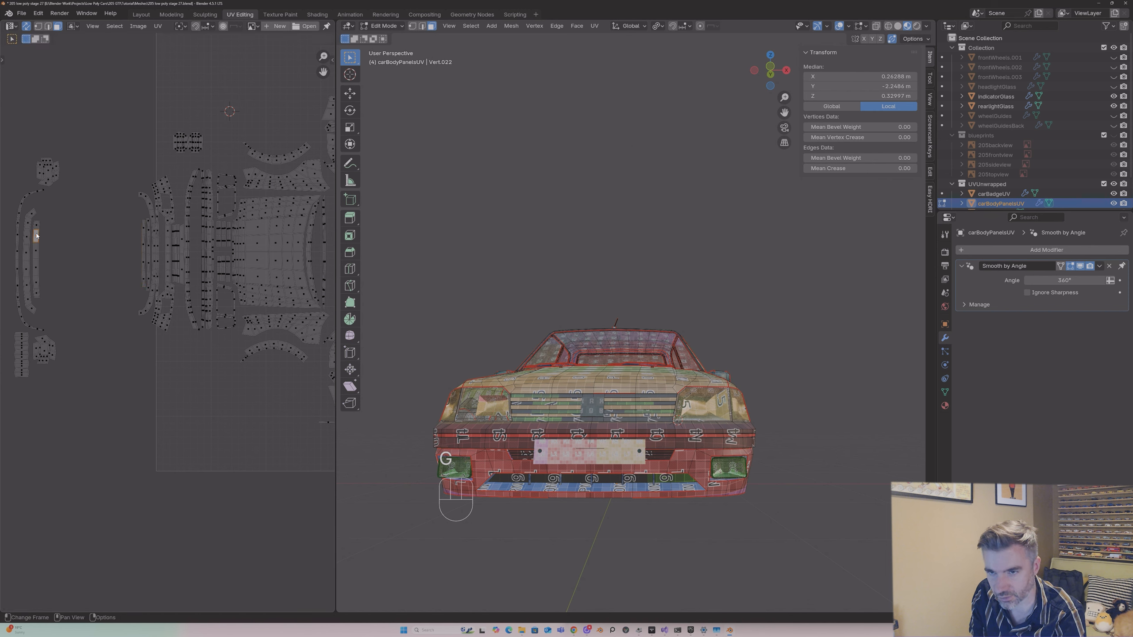
{"action": "key", "text": "l"}
{"action": "key", "text": "g"}
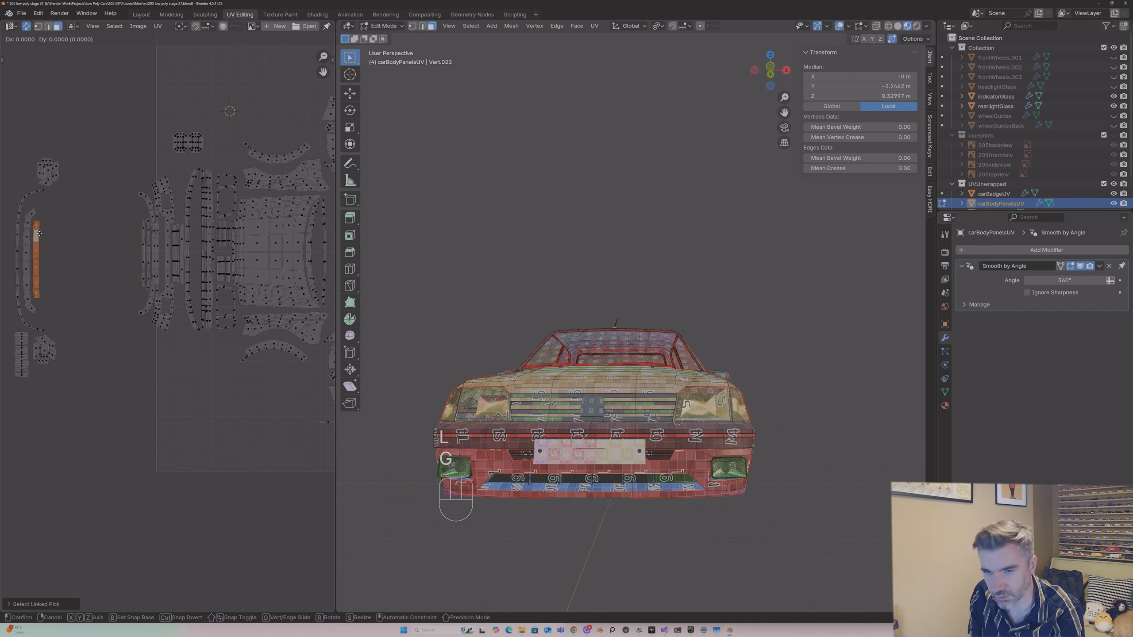
{"action": "left_click", "coordinate": [136, 228]}
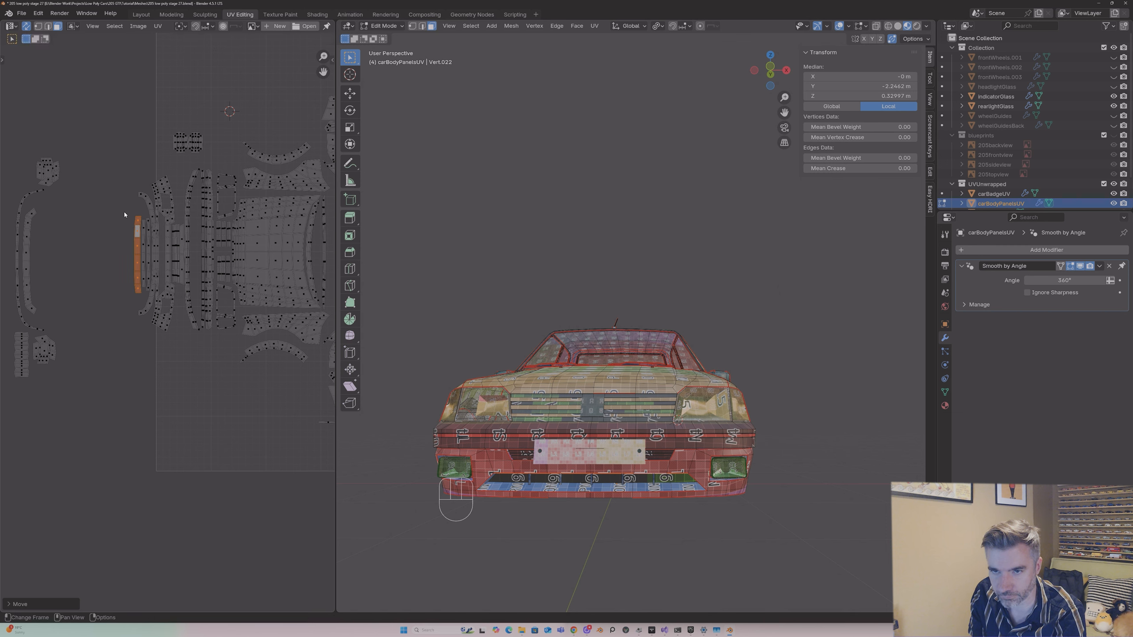
Step: Select all three straight strip islands beside the lower bumper islands and scale them down together
{"action": "key", "text": "l"}
{"action": "key", "text": "l"}
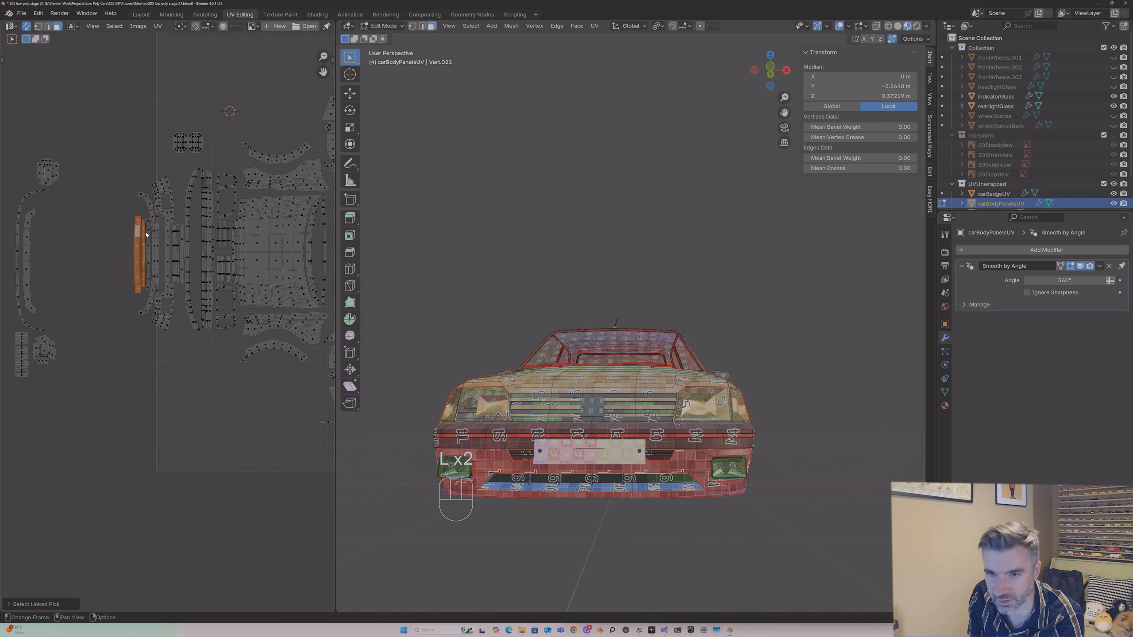
{"action": "key", "text": "l"}
{"action": "key", "text": "s"}
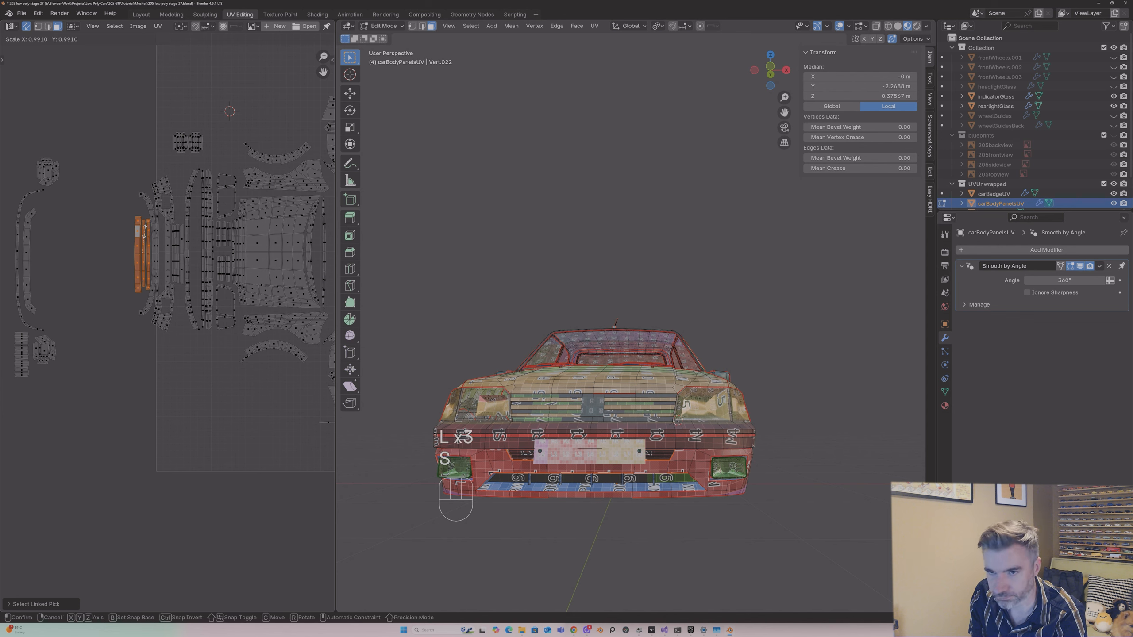
{"action": "left_click", "coordinate": [143, 241]}
Step: Try placing the three strip islands within the lower bumper island and rescaling them, and undo both changes
{"action": "key", "text": "g"}
{"action": "left_click", "coordinate": [150, 242]}
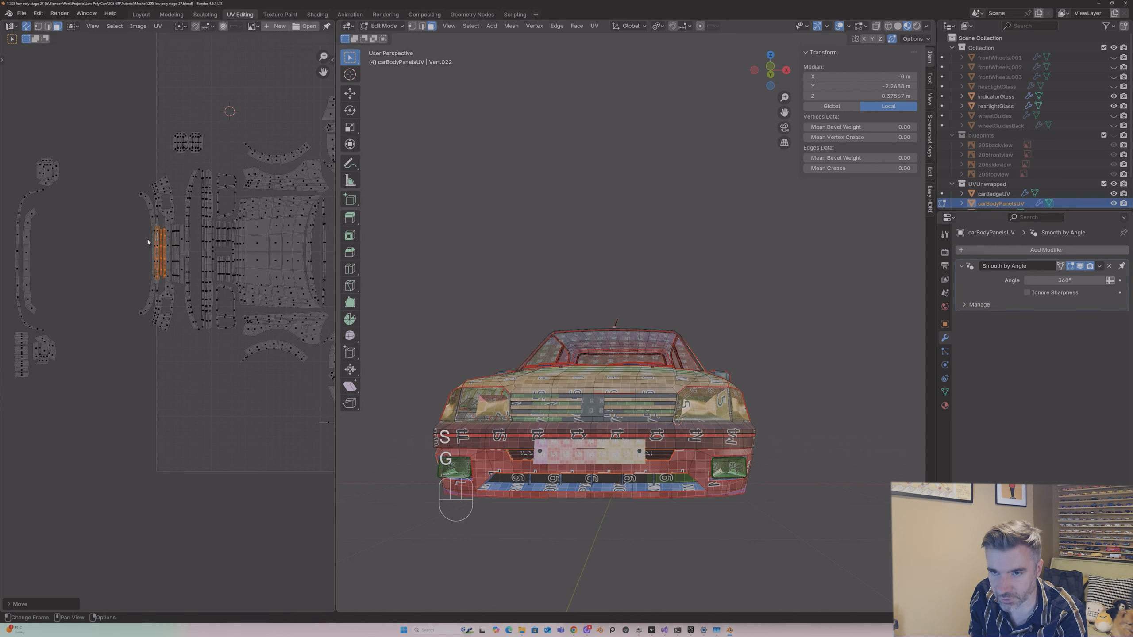
{"action": "scroll", "coordinate": [149, 241], "scroll_direction": "up", "scroll_amount": 5}
{"action": "middle_click_drag", "start_coordinate": [179, 190], "coordinate": [182, 405]}
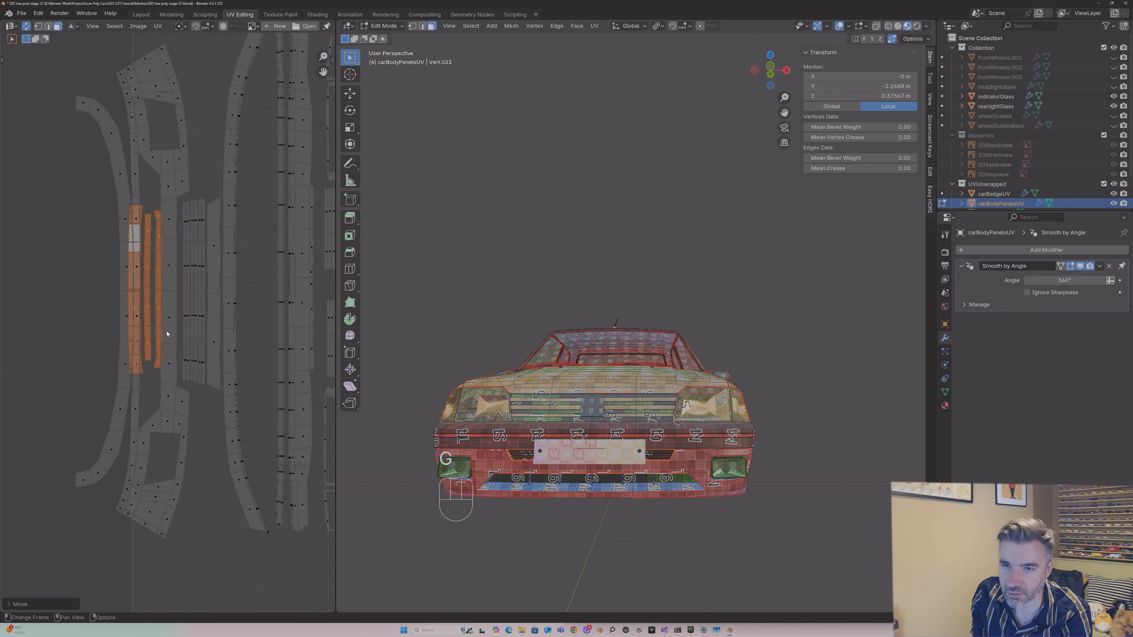
{"action": "key", "text": "s"}
{"action": "left_click", "coordinate": [156, 319]}
{"action": "key", "text": "ctrl+z"}
{"action": "key", "text": "ctrl+z"}
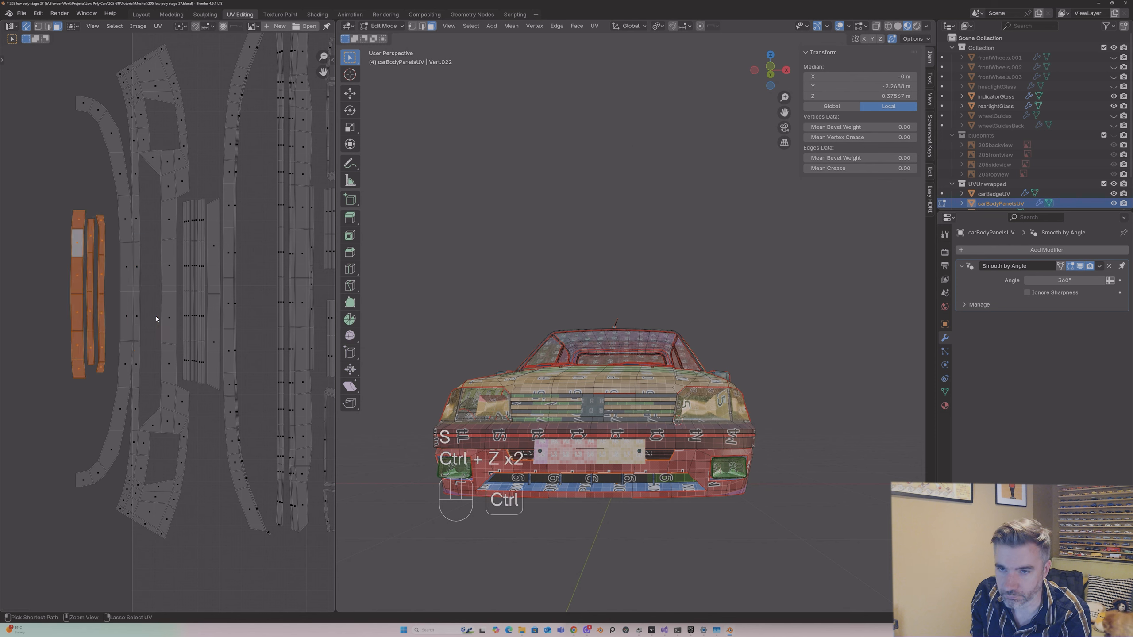
Step: Move the three straight strip islands closer to the lower bumper island, and place the two narrower ones inside its central gap
{"action": "key", "text": "g"}
{"action": "left_click", "coordinate": [142, 306]}
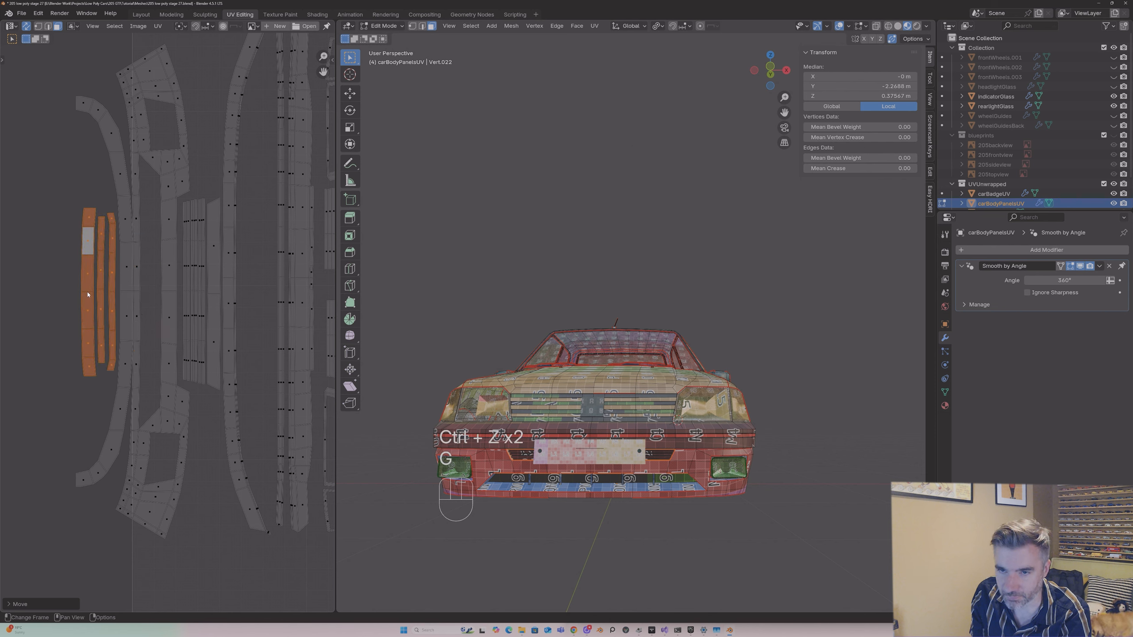
{"action": "left_click", "coordinate": [88, 273]}
{"action": "left_click", "coordinate": [100, 282]}
{"action": "key", "text": "l"}
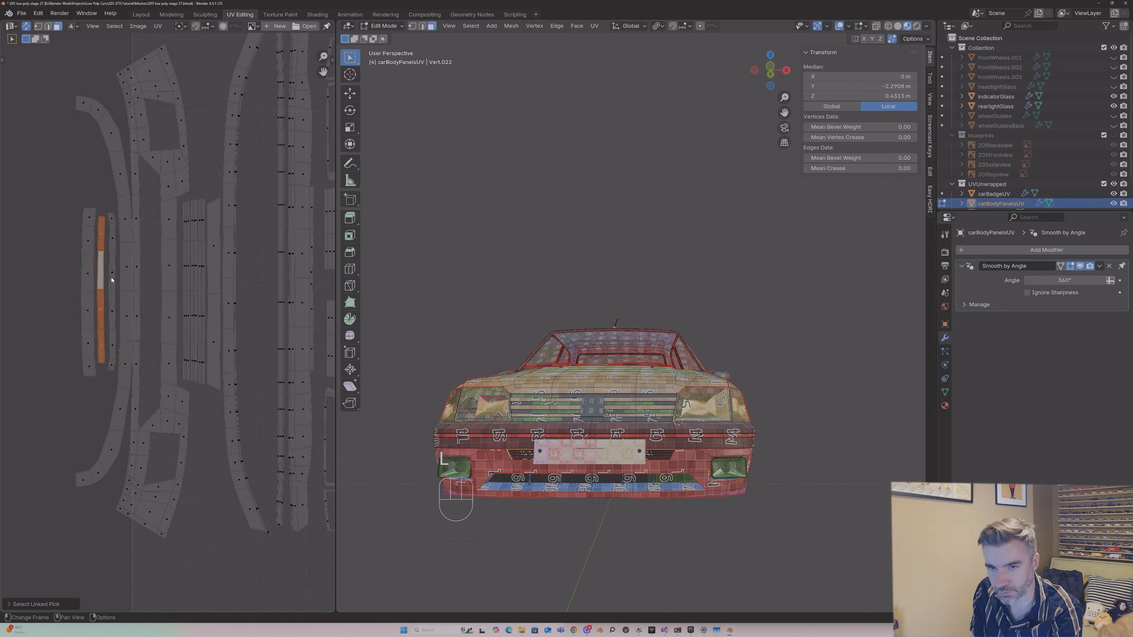
{"action": "key", "text": "l"}
{"action": "key", "text": "g"}
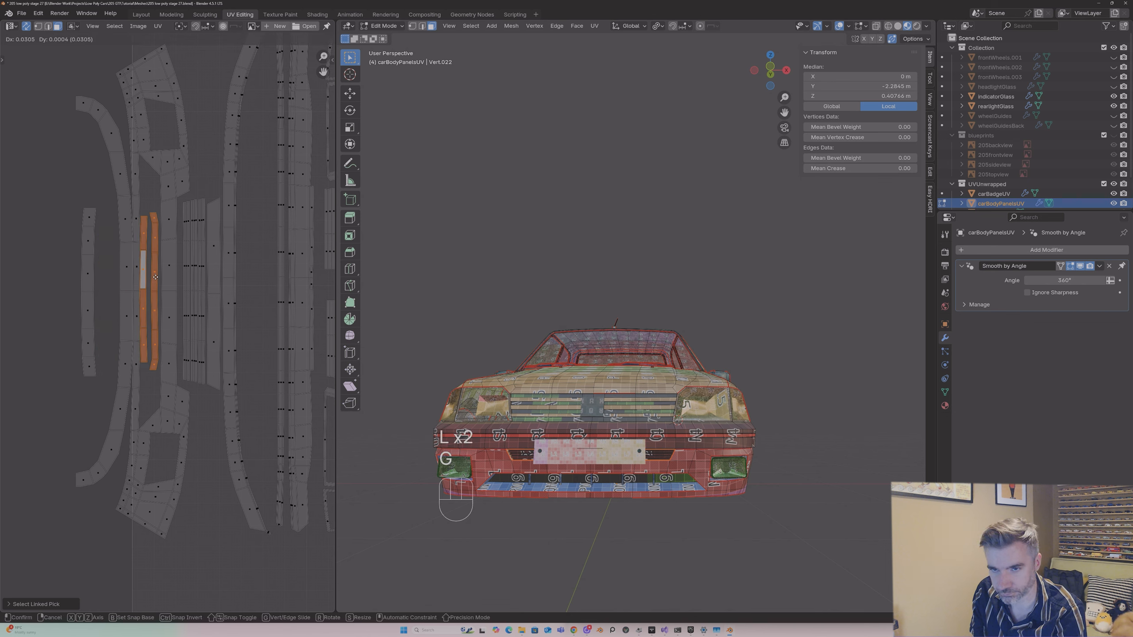
{"action": "left_click", "coordinate": [158, 277]}
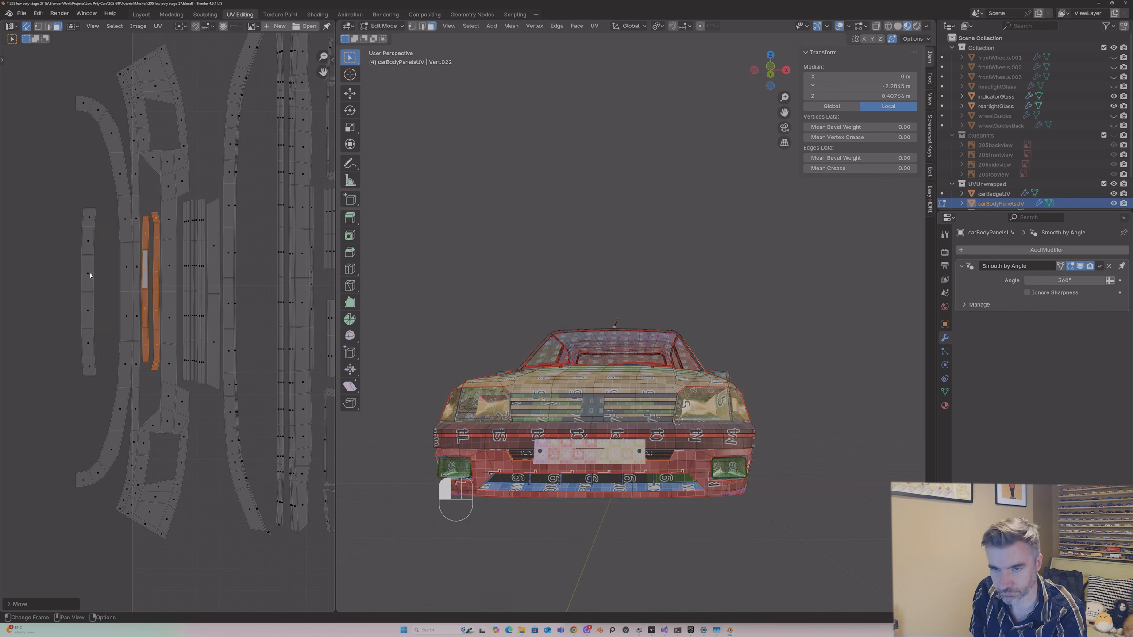
Step: Move the remaining wider straight strip island closer to the outer edge of the lower bumper island
{"action": "left_click", "coordinate": [89, 274]}
{"action": "key", "text": "l"}
{"action": "key", "text": "g"}
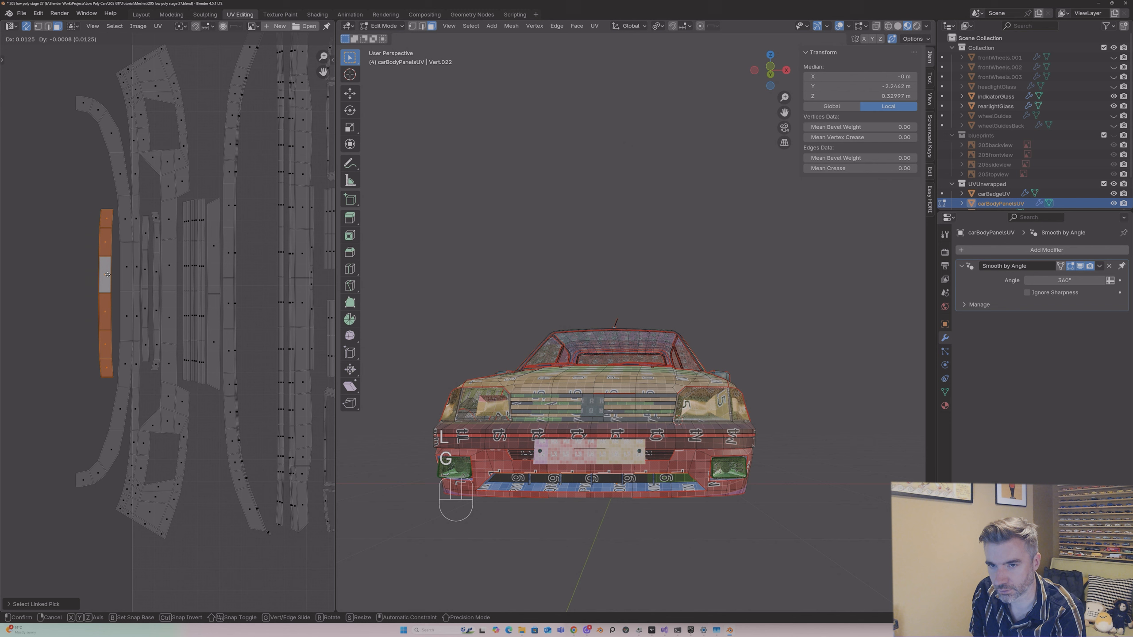
{"action": "left_click", "coordinate": [108, 276]}
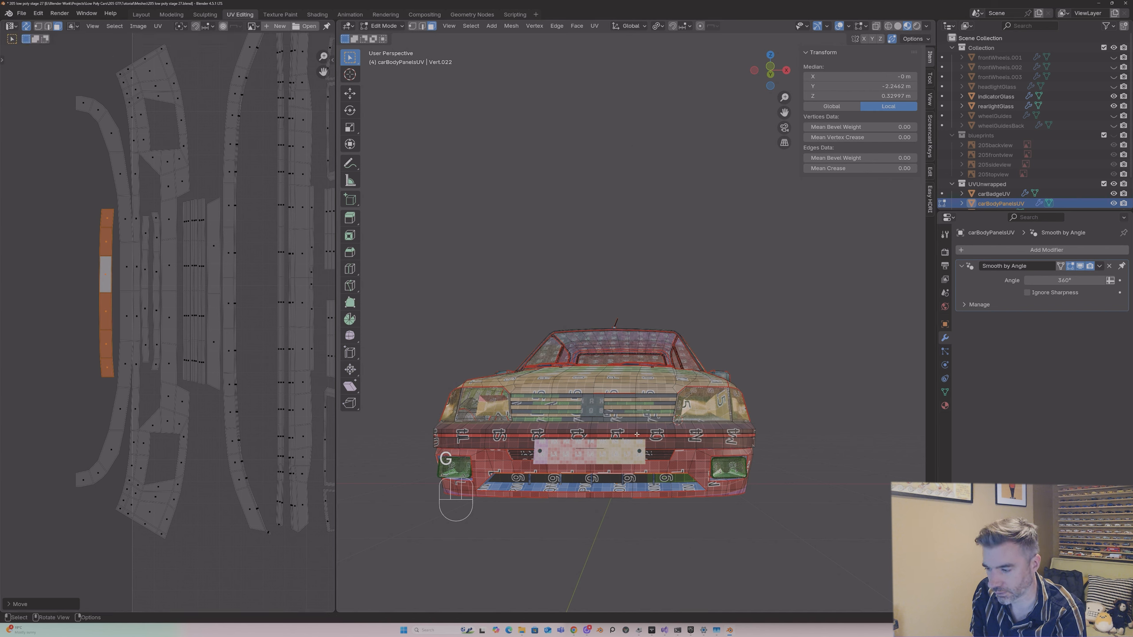
Step: Select the wider curved strip island with angled ends outside the tile and place it along the outer side of the bumper group
{"action": "scroll", "coordinate": [133, 351], "scroll_direction": "down", "scroll_amount": 4}
{"action": "middle_click_drag", "start_coordinate": [28, 325], "coordinate": [95, 327]}
{"action": "key", "text": "l"}
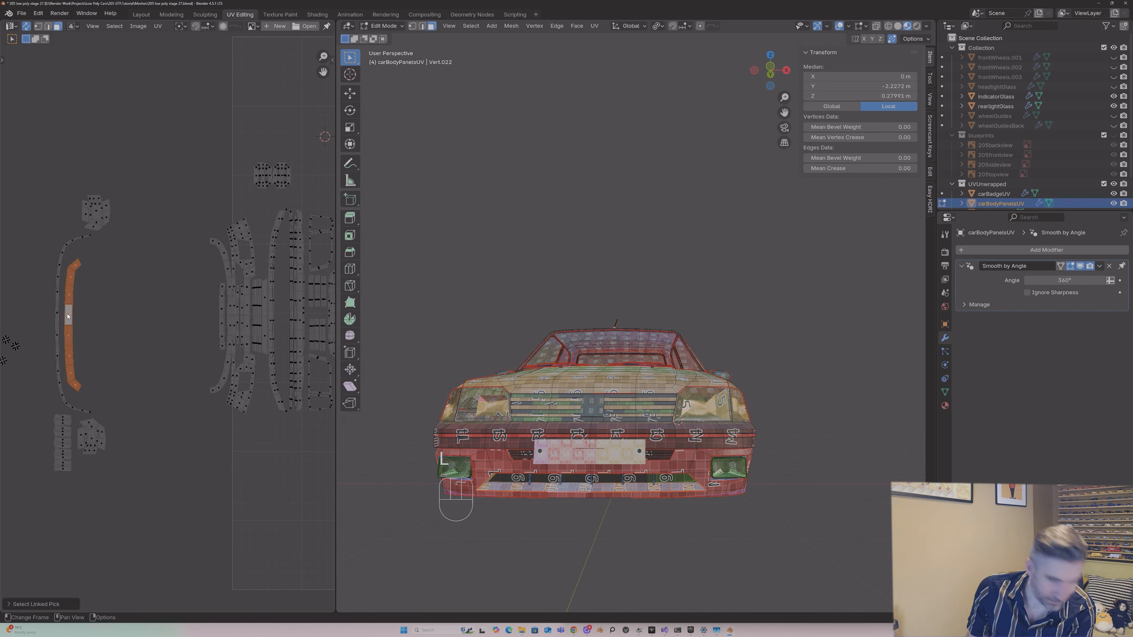
{"action": "key", "text": "g"}
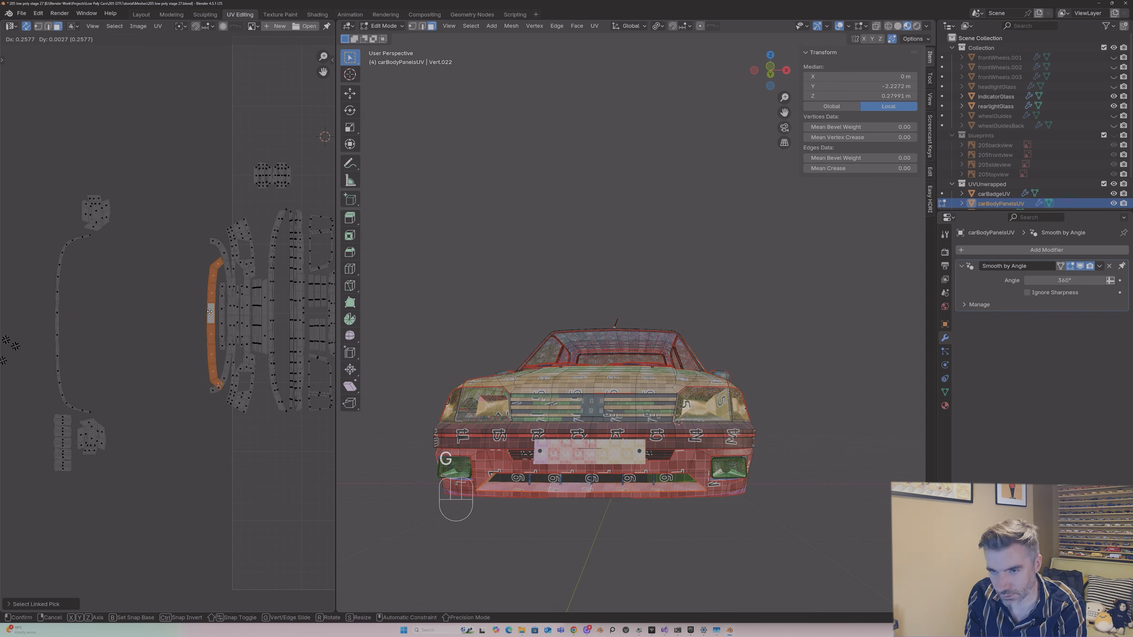
{"action": "left_click", "coordinate": [206, 306]}
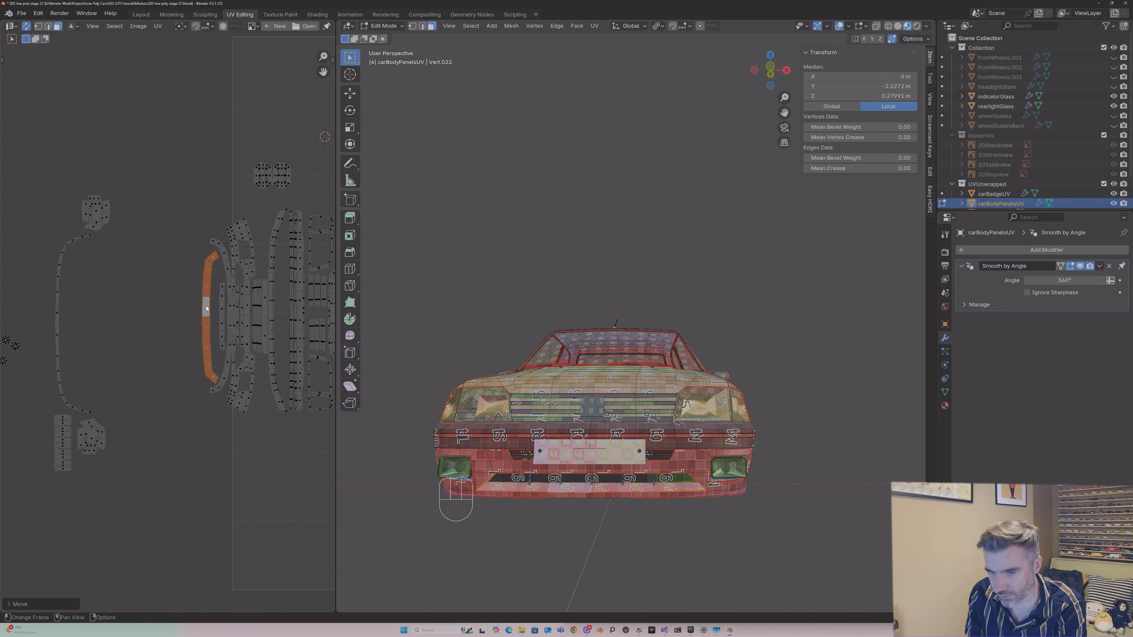
Step: Select the long thin curved strip island outside the tile and examine the car's front bumper from below
{"action": "left_click", "coordinate": [58, 294]}
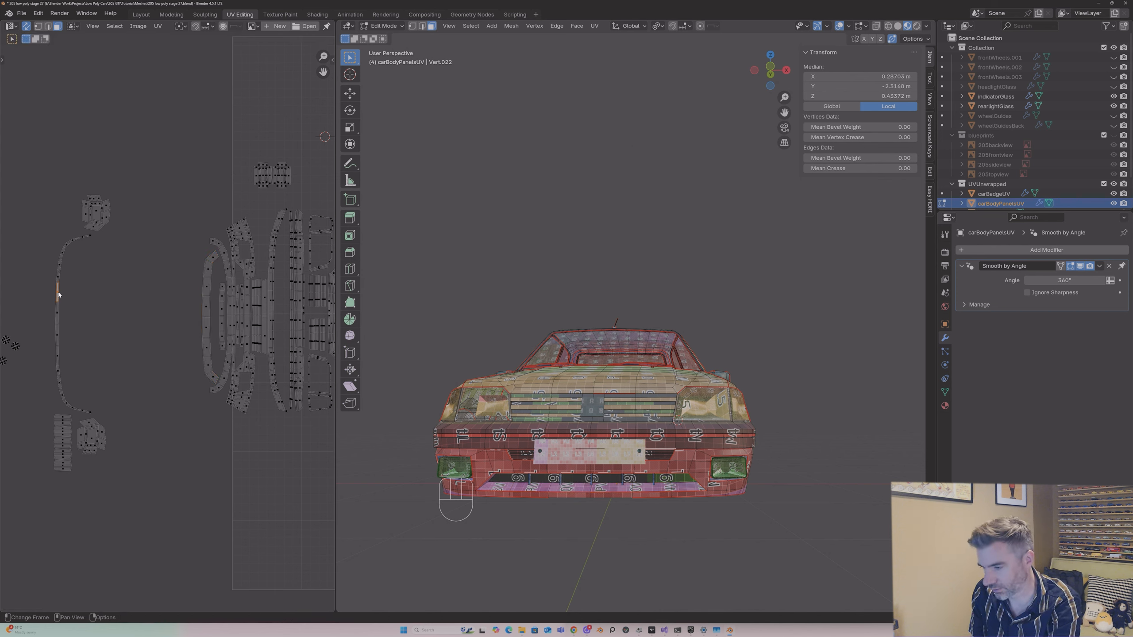
{"action": "key", "text": "l"}
{"action": "middle_click_drag", "start_coordinate": [195, 311], "coordinate": [170, 312]}
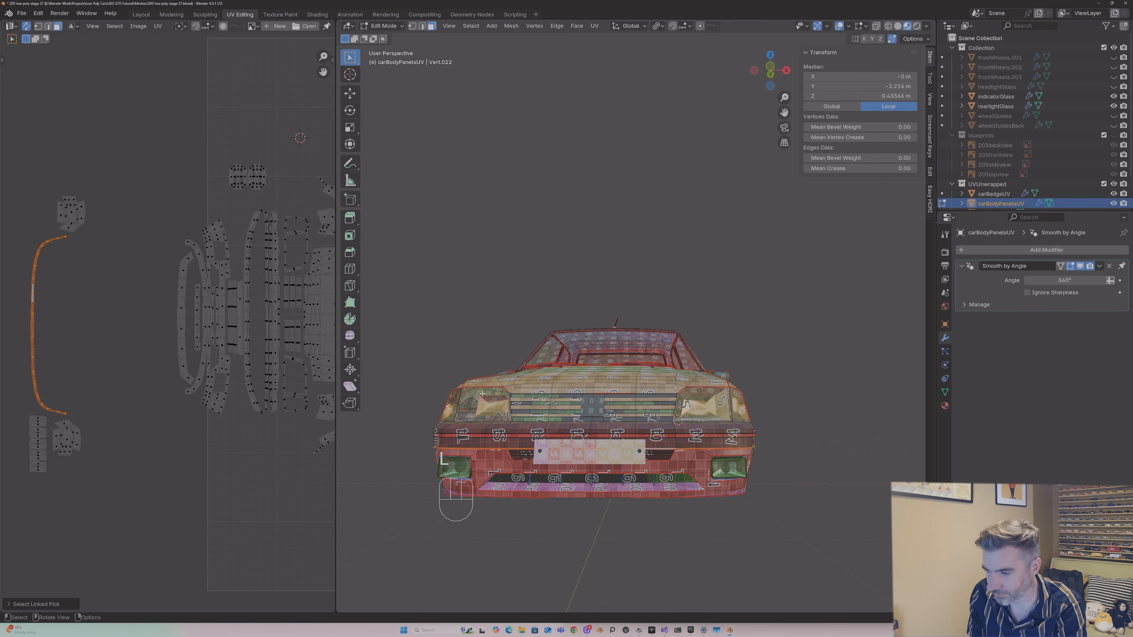
{"action": "middle_click_drag", "start_coordinate": [489, 418], "coordinate": [490, 377]}
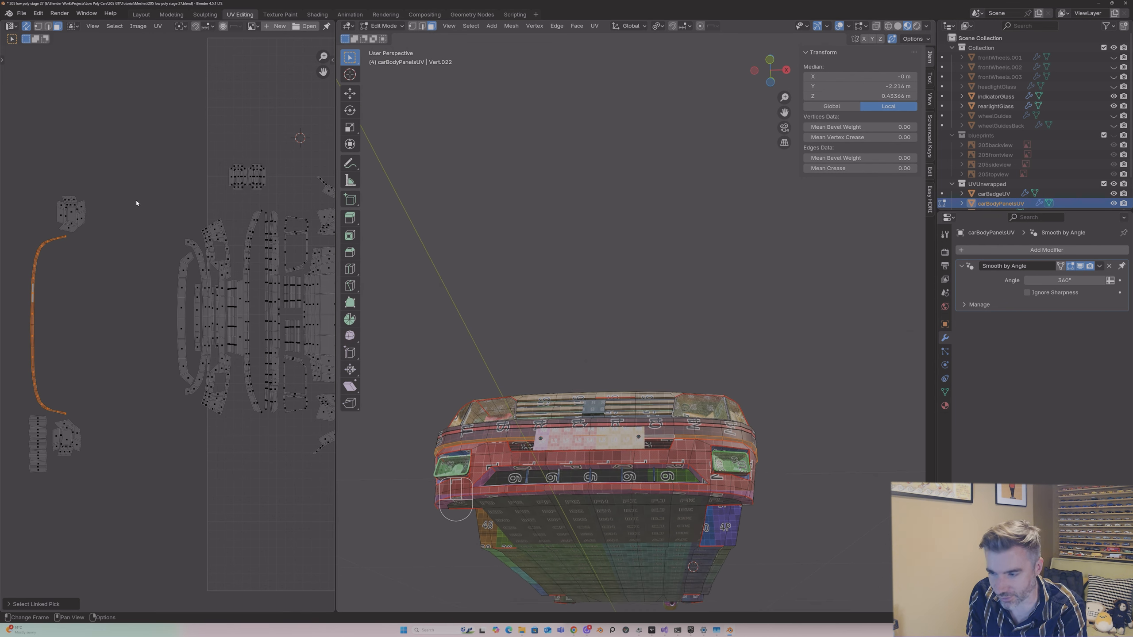
Step: Shift the front bumper island group slightly away from the neighbouring islands, and select the long thin curved strip island outside the tile
{"action": "left_click_drag", "start_coordinate": [156, 211], "coordinate": [213, 372]}
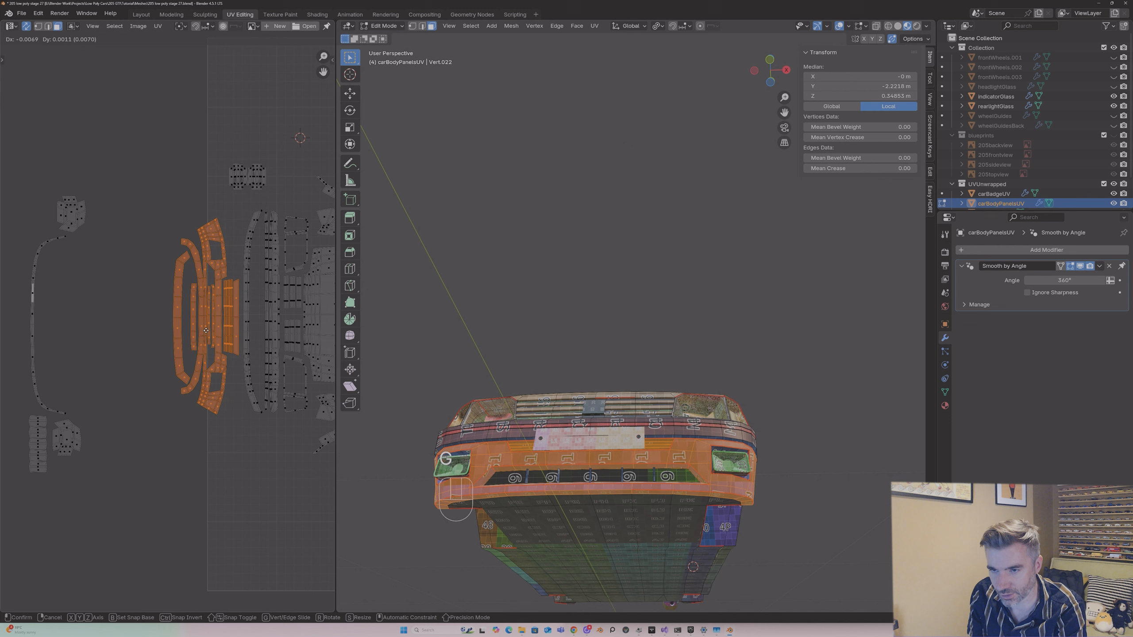
{"action": "left_click", "coordinate": [34, 287]}
{"action": "key", "text": "l"}
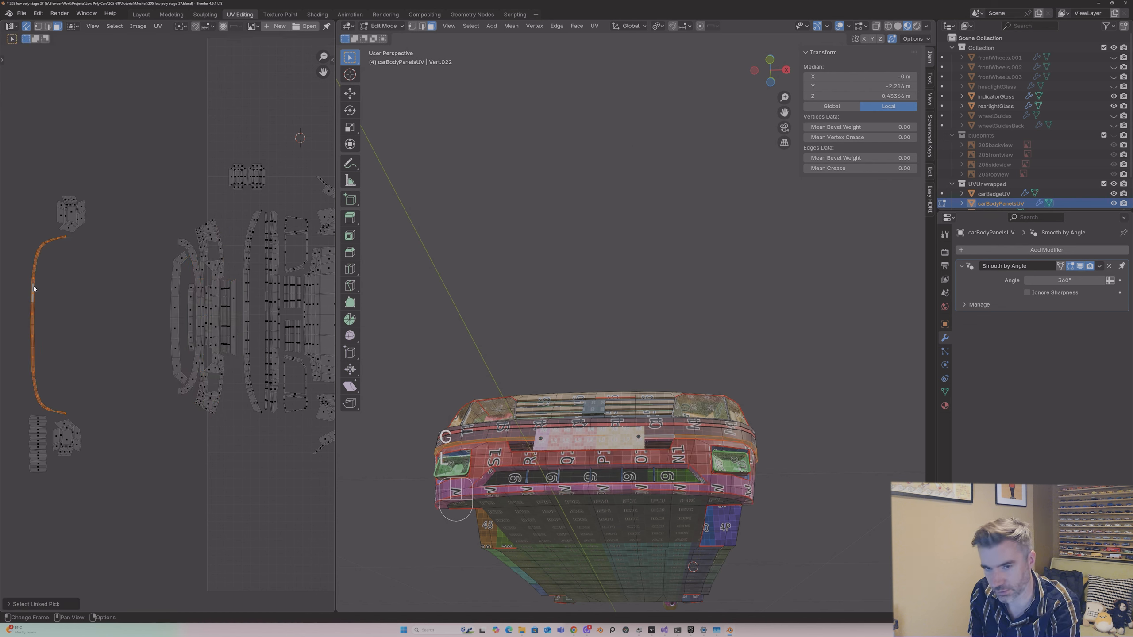
Step: Move the selected long curved strip island into the UV layout, enlarge it, and align it along the outer edge of the large bumper island
{"action": "key", "text": "g"}
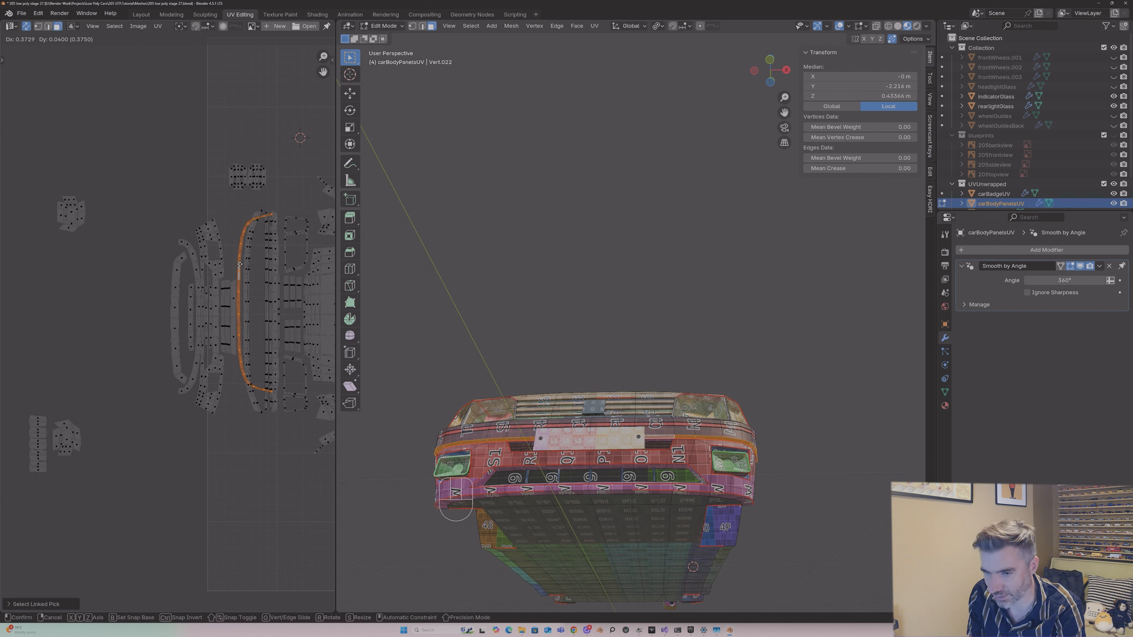
{"action": "left_click", "coordinate": [240, 264]}
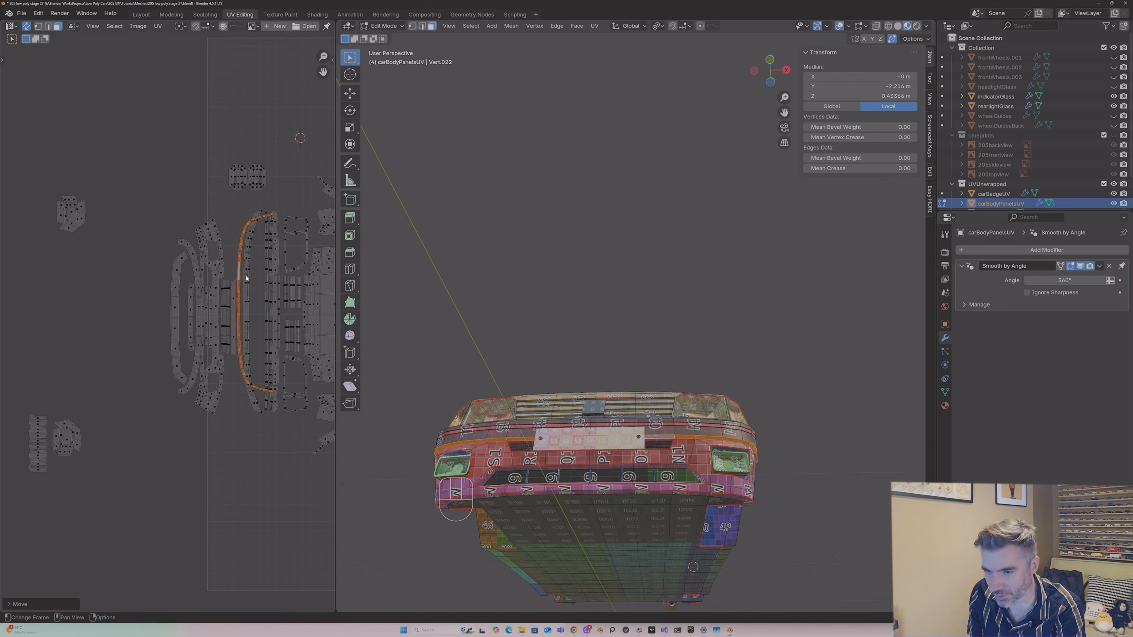
{"action": "key", "text": "s"}
{"action": "left_click", "coordinate": [247, 266]}
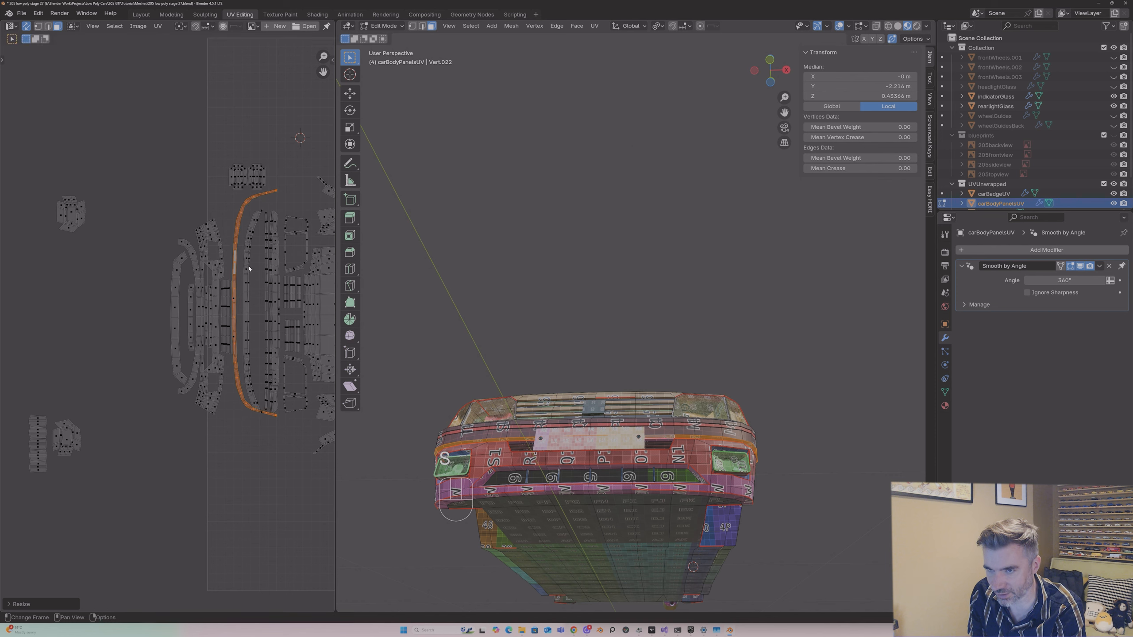
{"action": "key", "text": "g"}
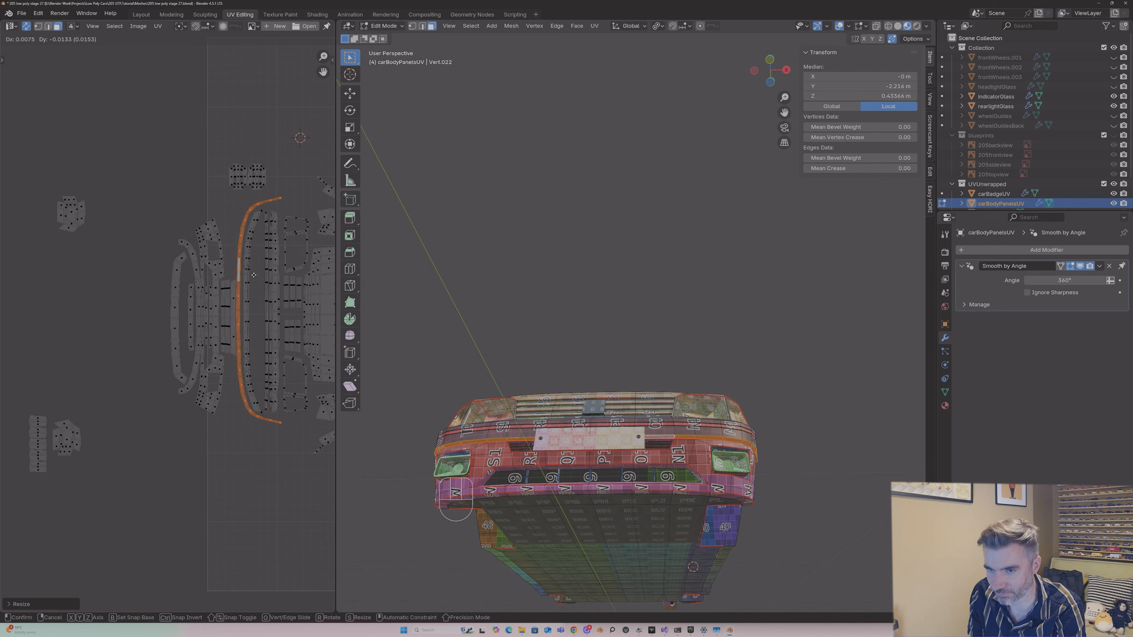
{"action": "left_click", "coordinate": [252, 275]}
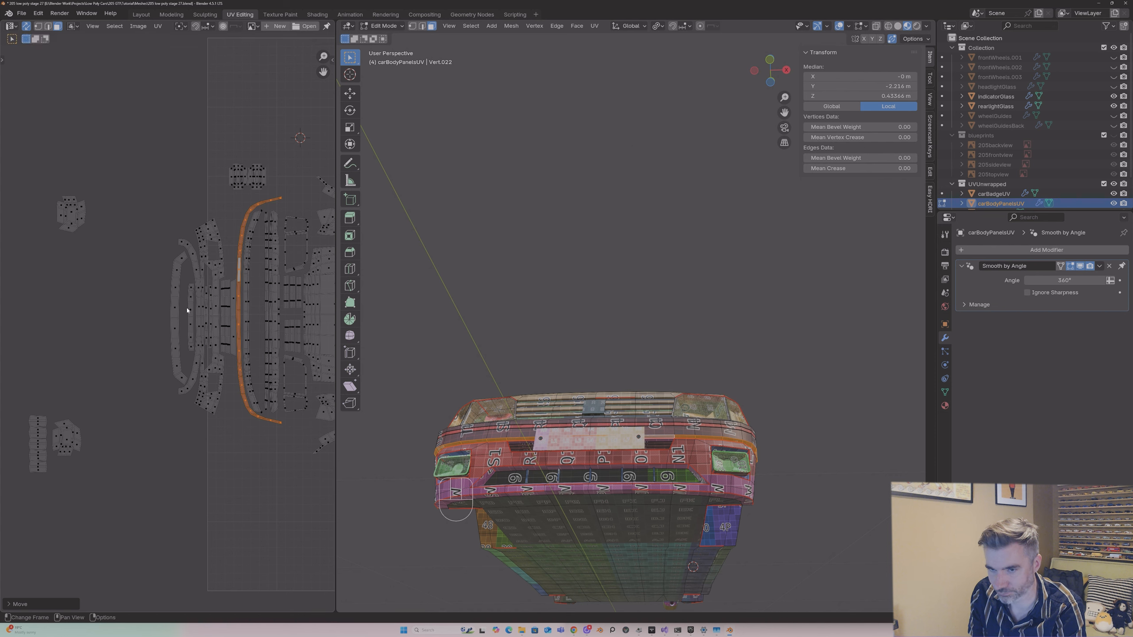
Step: Select the whole lower fog light island outside the layout, move it near the front bumper islands, and scale it down
{"action": "scroll", "coordinate": [187, 310], "scroll_direction": "down", "scroll_amount": 1}
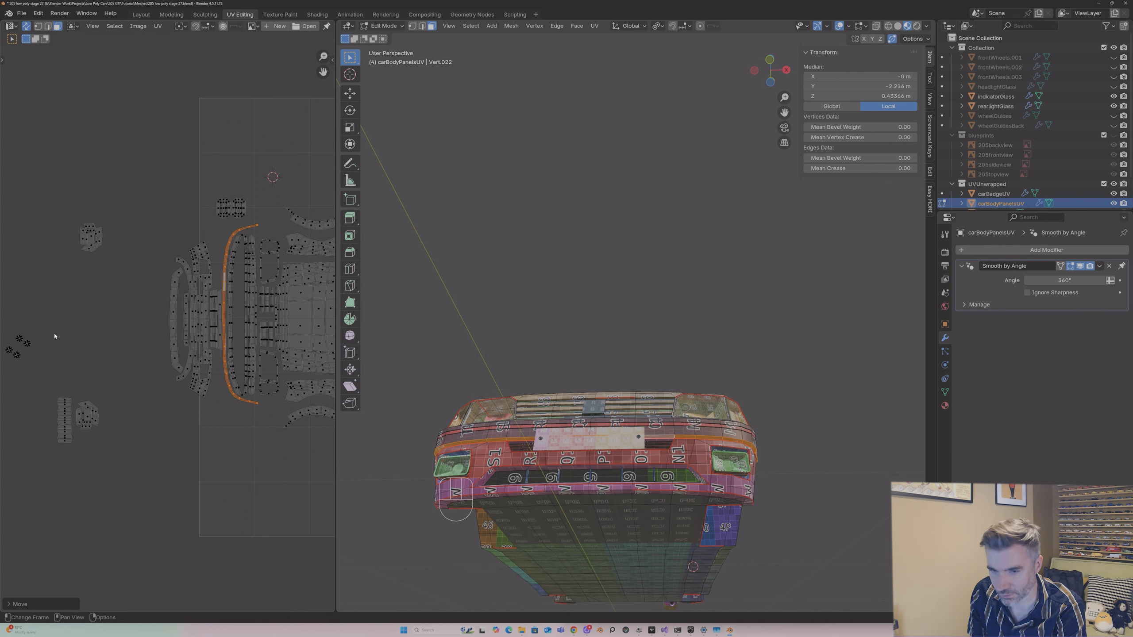
{"action": "left_click", "coordinate": [80, 396]}
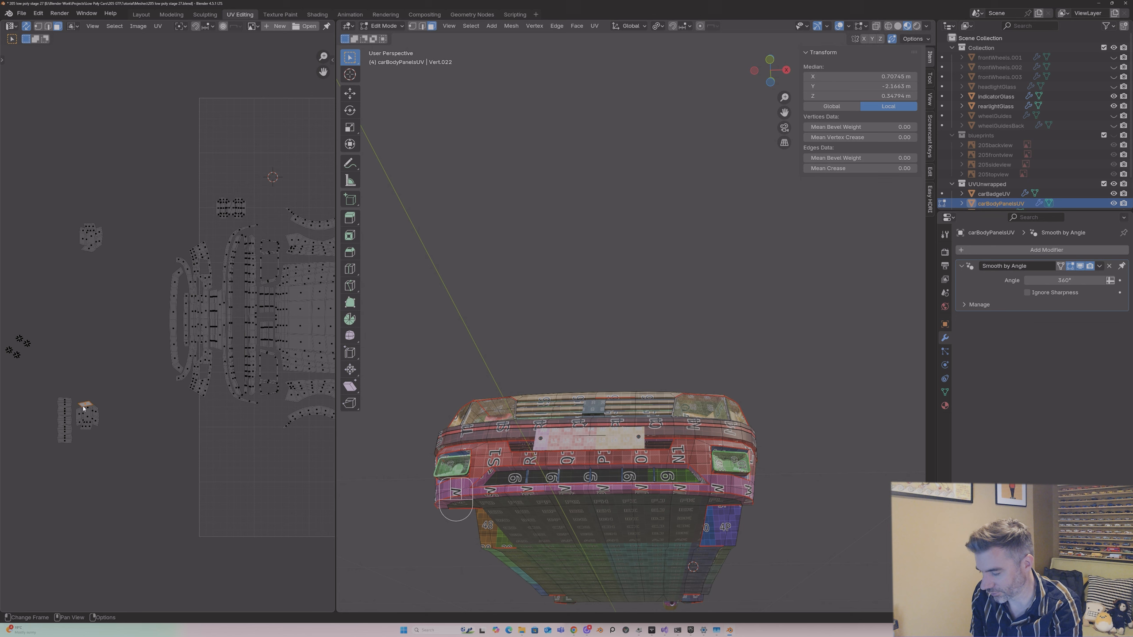
{"action": "key", "text": "l"}
{"action": "key", "text": "g"}
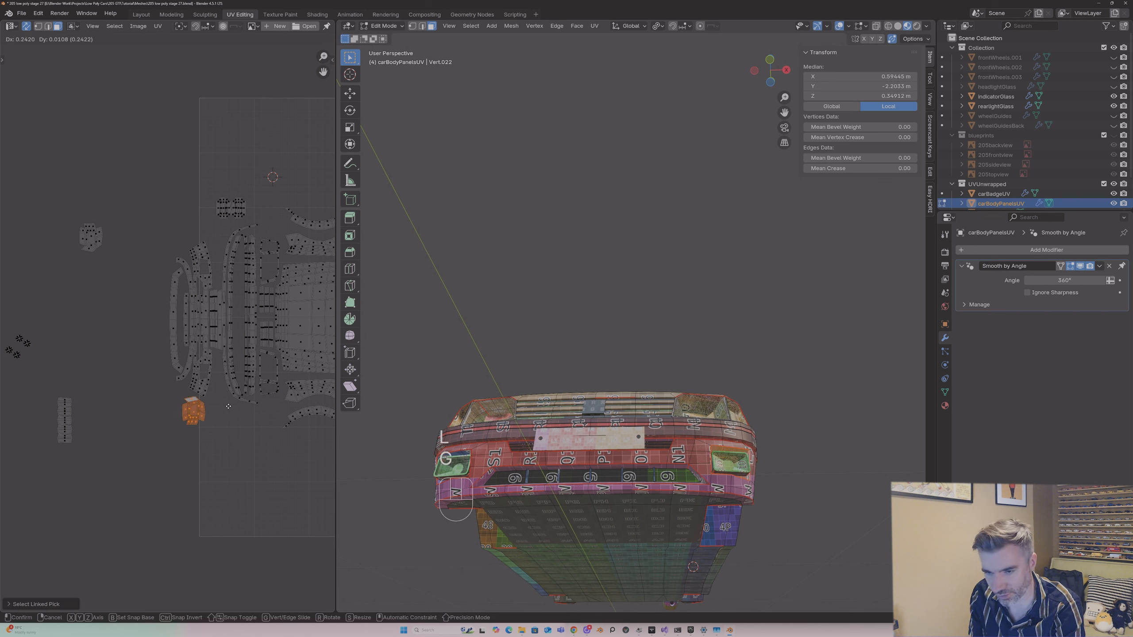
{"action": "left_click", "coordinate": [267, 407]}
{"action": "key", "text": "s"}
{"action": "left_click", "coordinate": [216, 400]}
Step: Fit the small fog light island into the opening of the lower bumper corner island by moving, rotating and slightly shrinking it
{"action": "scroll", "coordinate": [172, 332], "scroll_direction": "up", "scroll_amount": 3}
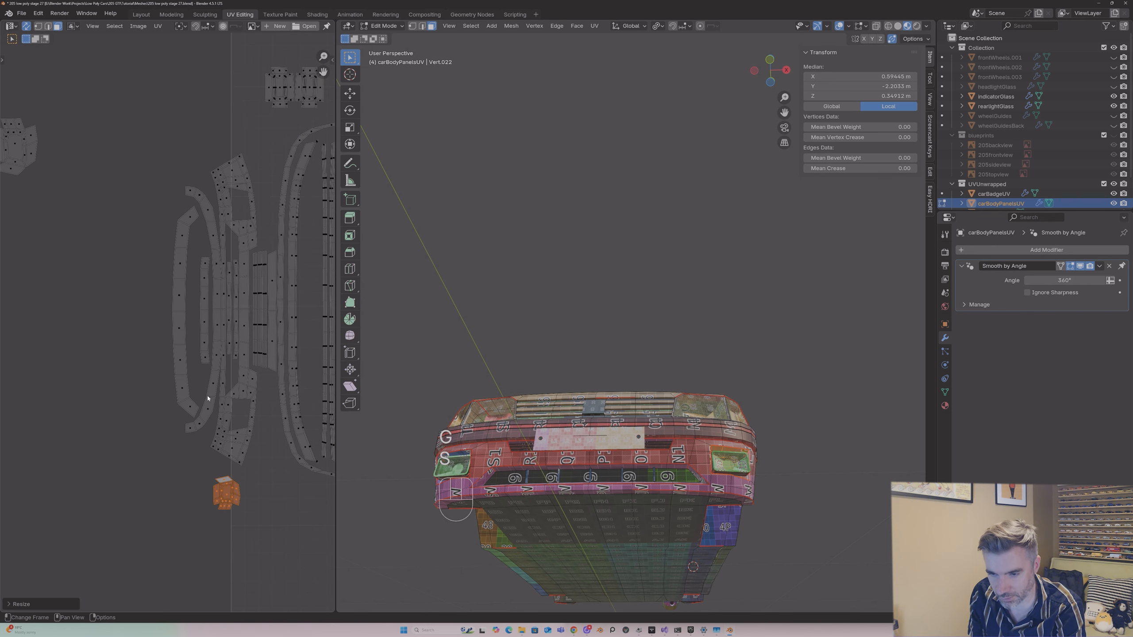
{"action": "key", "text": "g"}
{"action": "left_click", "coordinate": [224, 325]}
{"action": "key", "text": "r"}
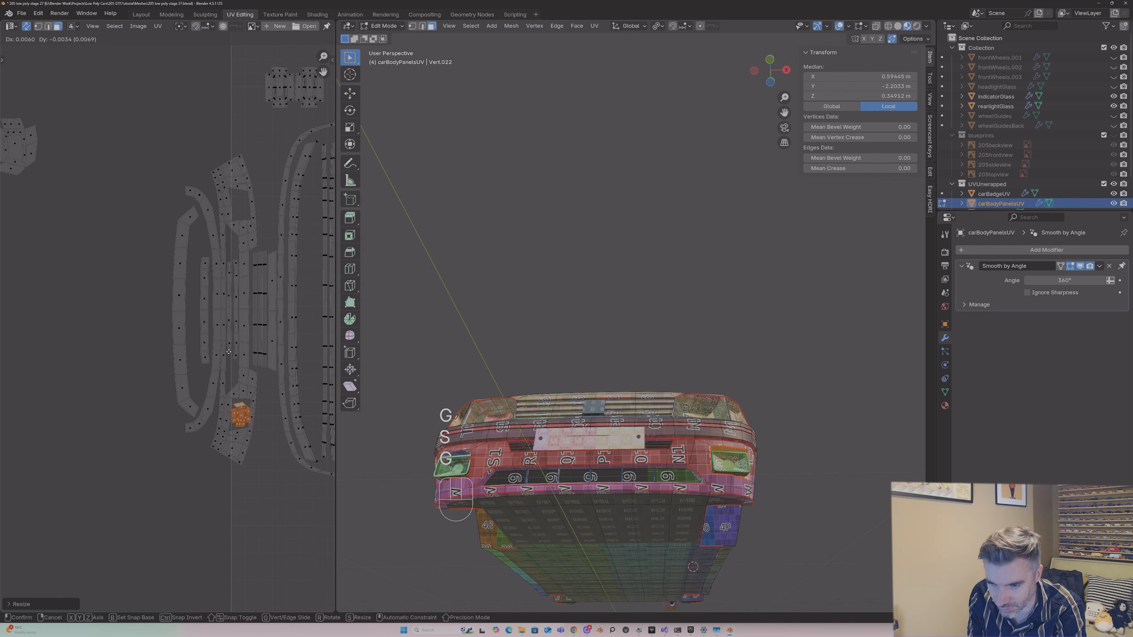
{"action": "left_click", "coordinate": [232, 357]}
{"action": "key", "text": "s"}
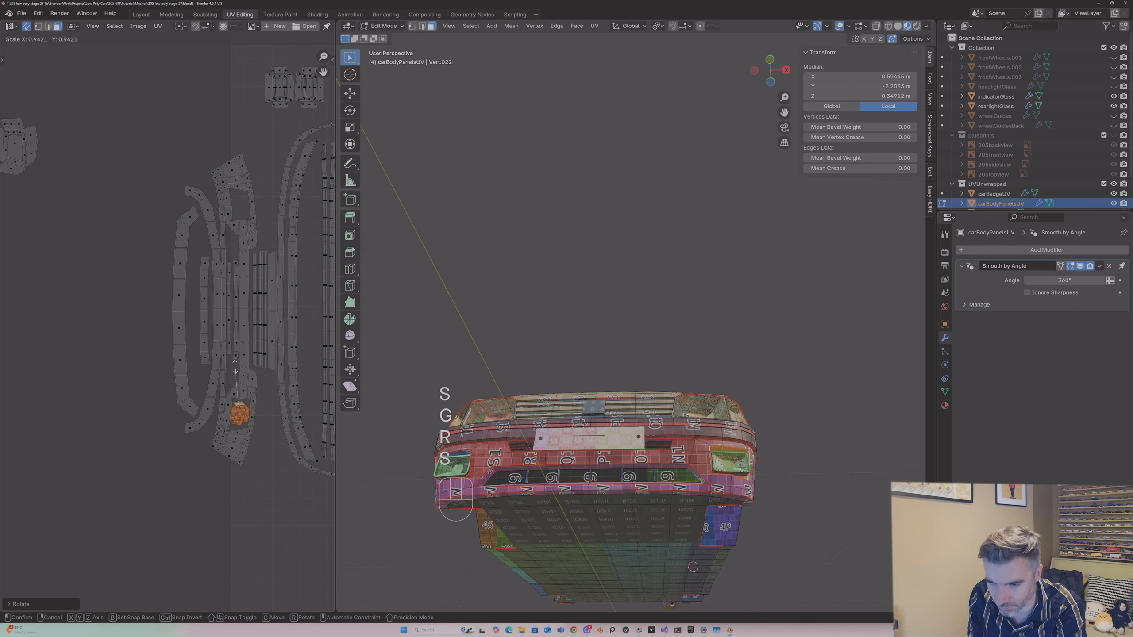
{"action": "left_click", "coordinate": [234, 367]}
{"action": "key", "text": "g"}
{"action": "left_click", "coordinate": [236, 371]}
Step: Move the other fog light island onto the upper bumper corner island and scale it down to about 0.4
{"action": "scroll", "coordinate": [220, 359], "scroll_direction": "down", "scroll_amount": 1}
{"action": "middle_click_drag", "start_coordinate": [220, 359], "coordinate": [236, 436]}
{"action": "left_click_drag", "start_coordinate": [16, 229], "coordinate": [68, 278]}
{"action": "key", "text": "g"}
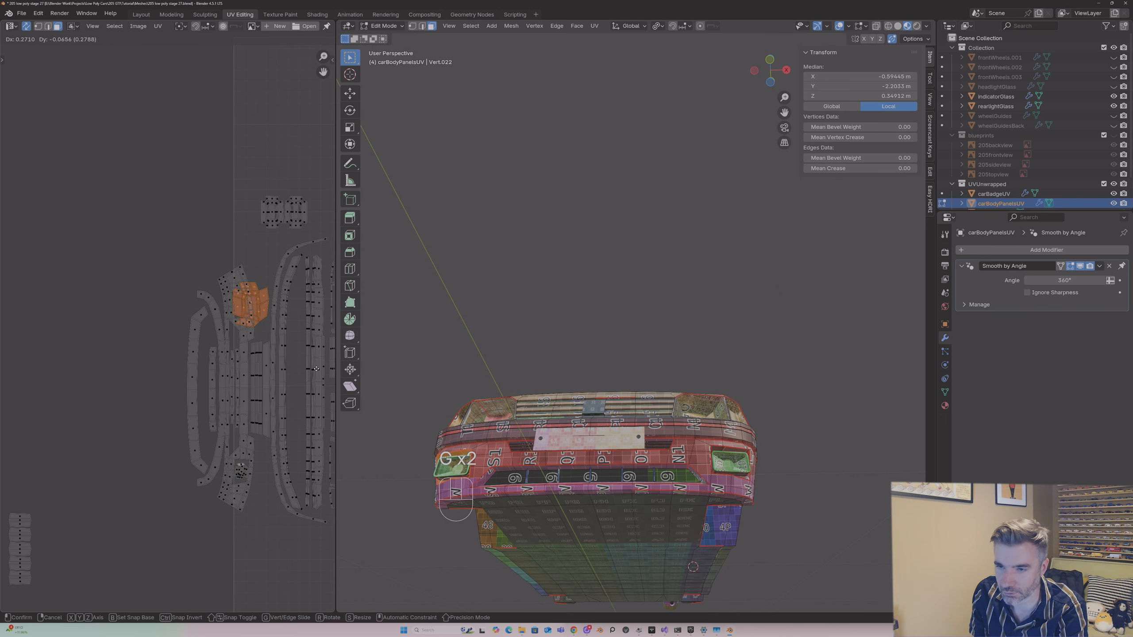
{"action": "key", "text": "s"}
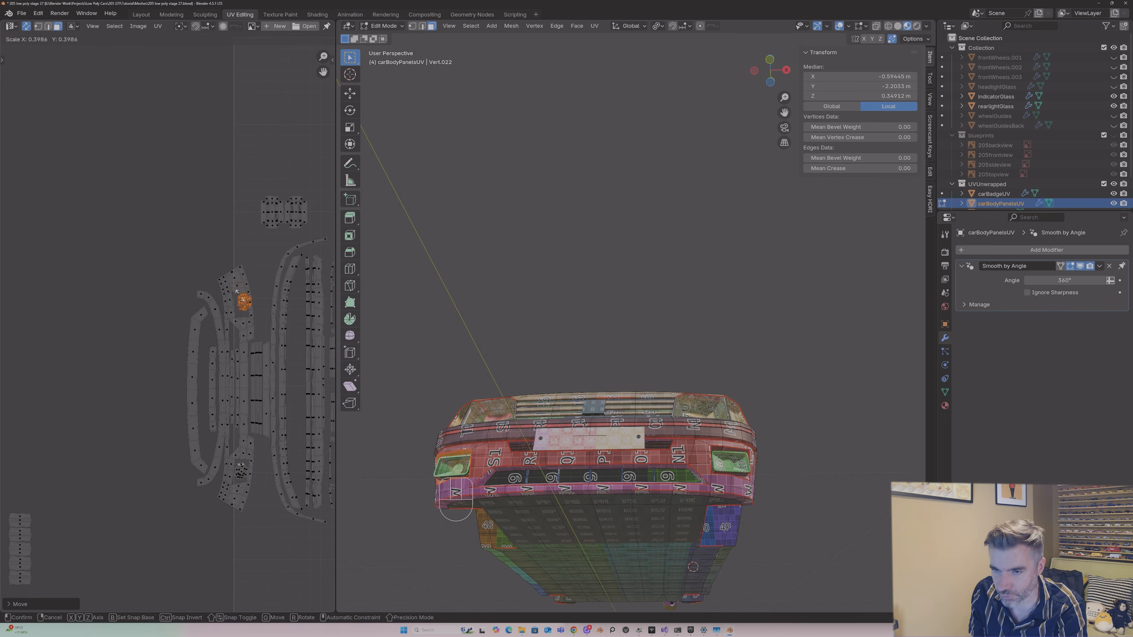
{"action": "left_click", "coordinate": [237, 297]}
Step: Refine the position, rotation and size of the second fog light island so it fits the upper bumper corner opening
{"action": "key", "text": "g"}
{"action": "left_click", "coordinate": [234, 302]}
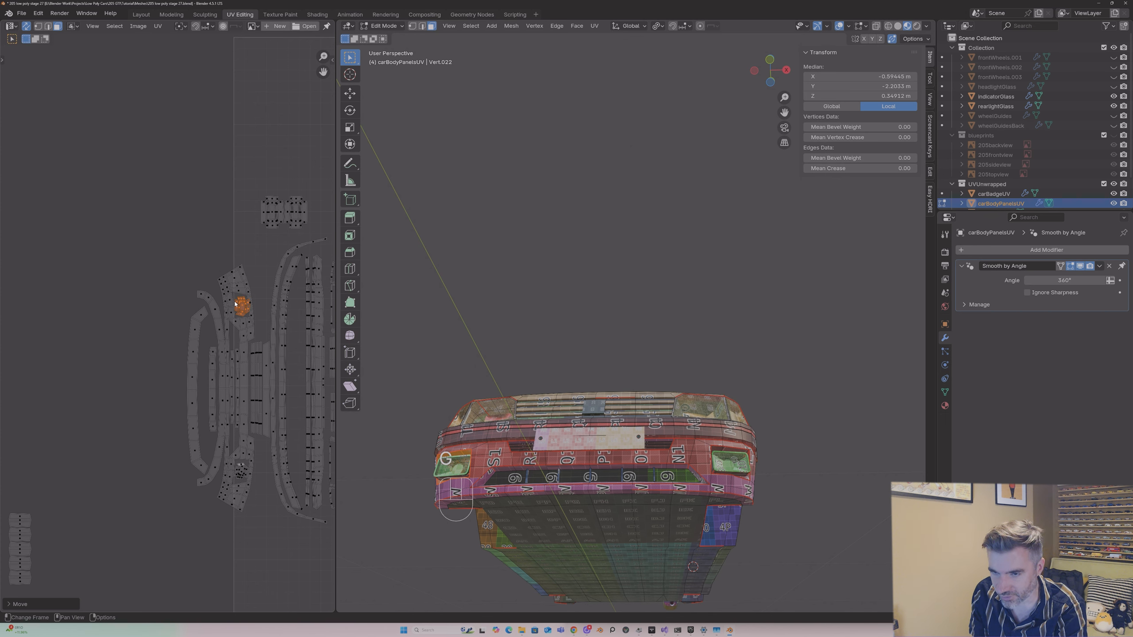
{"action": "key", "text": "r"}
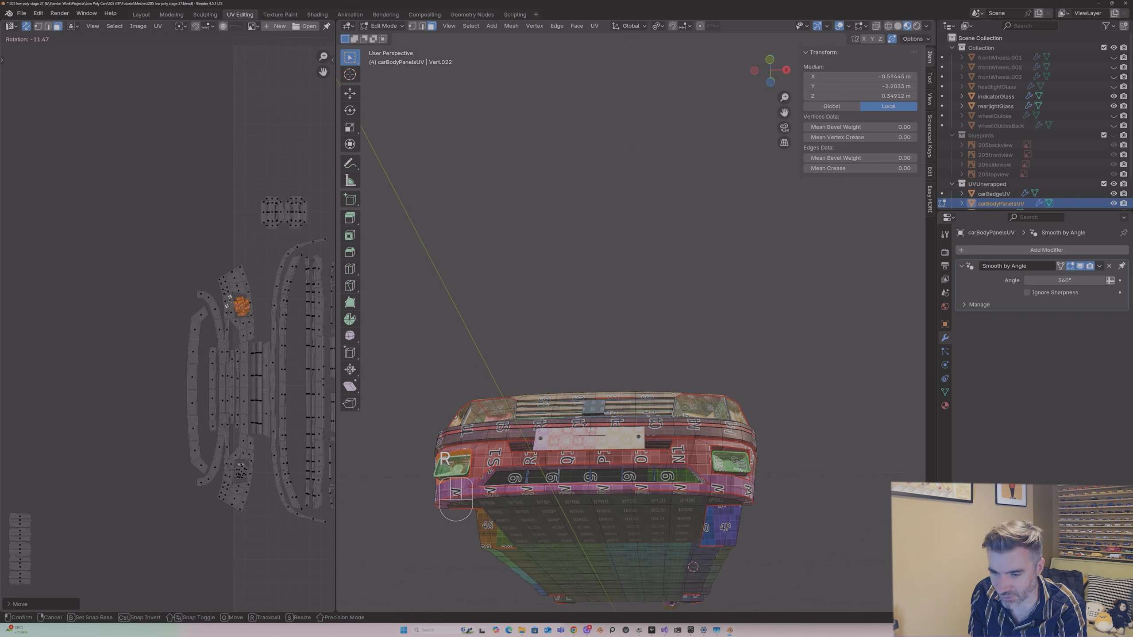
{"action": "left_click", "coordinate": [228, 298]}
{"action": "key", "text": "s"}
{"action": "left_click", "coordinate": [230, 296]}
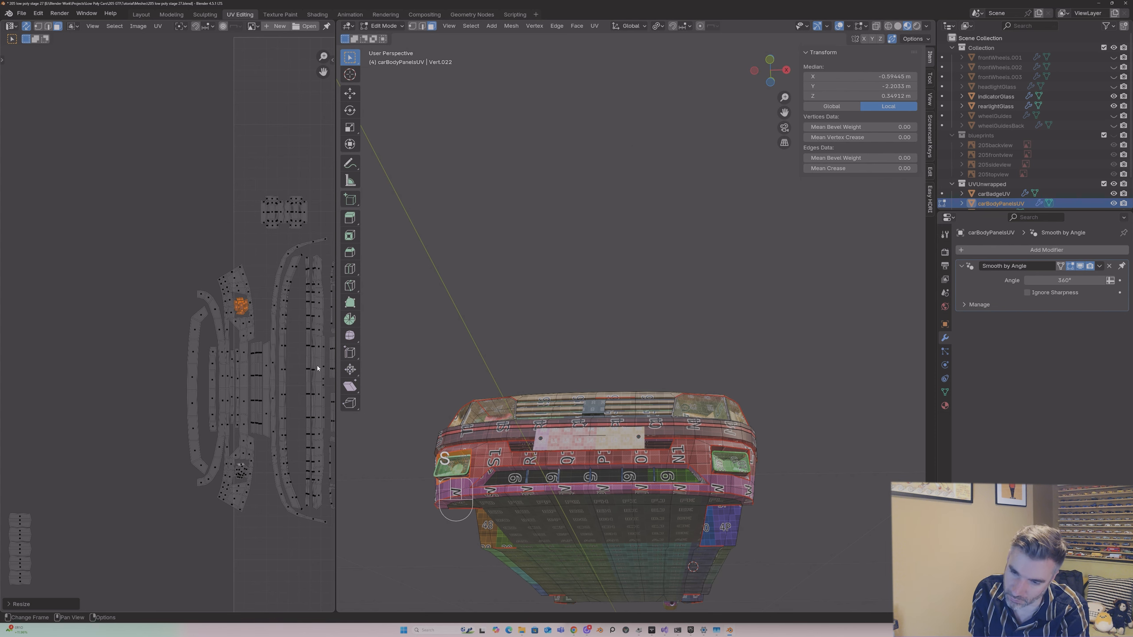
Step: Select the cluster of four small round islands outside the layout and move it beside the group of small parts above the UV square
{"action": "key", "text": "Tab"}
{"action": "scroll", "coordinate": [187, 389], "scroll_direction": "down", "scroll_amount": 3}
{"action": "key", "text": "Tab"}
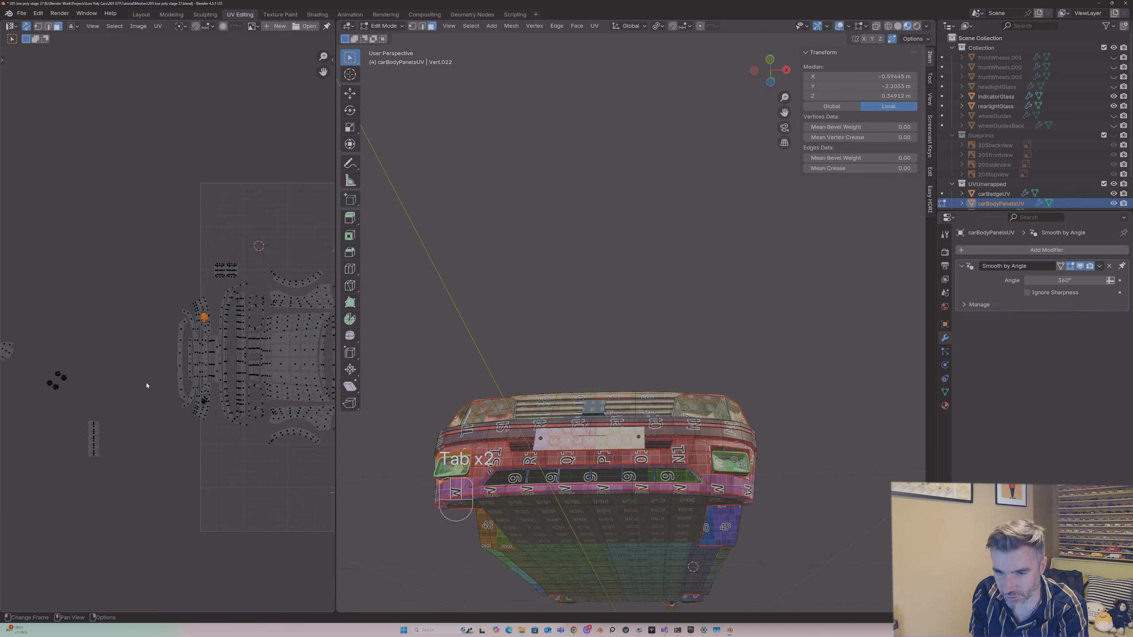
{"action": "middle_click_drag", "start_coordinate": [146, 382], "coordinate": [168, 391]}
{"action": "scroll", "coordinate": [168, 392], "scroll_direction": "down", "scroll_amount": 1}
{"action": "scroll", "coordinate": [119, 376], "scroll_direction": "up", "scroll_amount": 1}
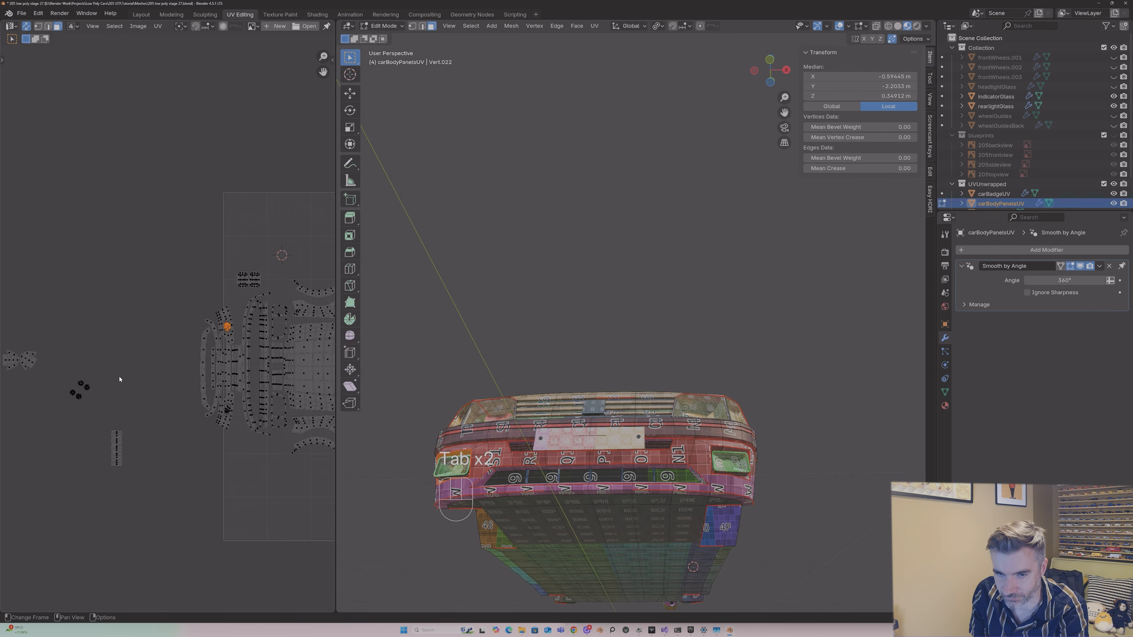
{"action": "scroll", "coordinate": [119, 377], "scroll_direction": "down", "scroll_amount": 1}
{"action": "left_click_drag", "start_coordinate": [111, 395], "coordinate": [113, 393]}
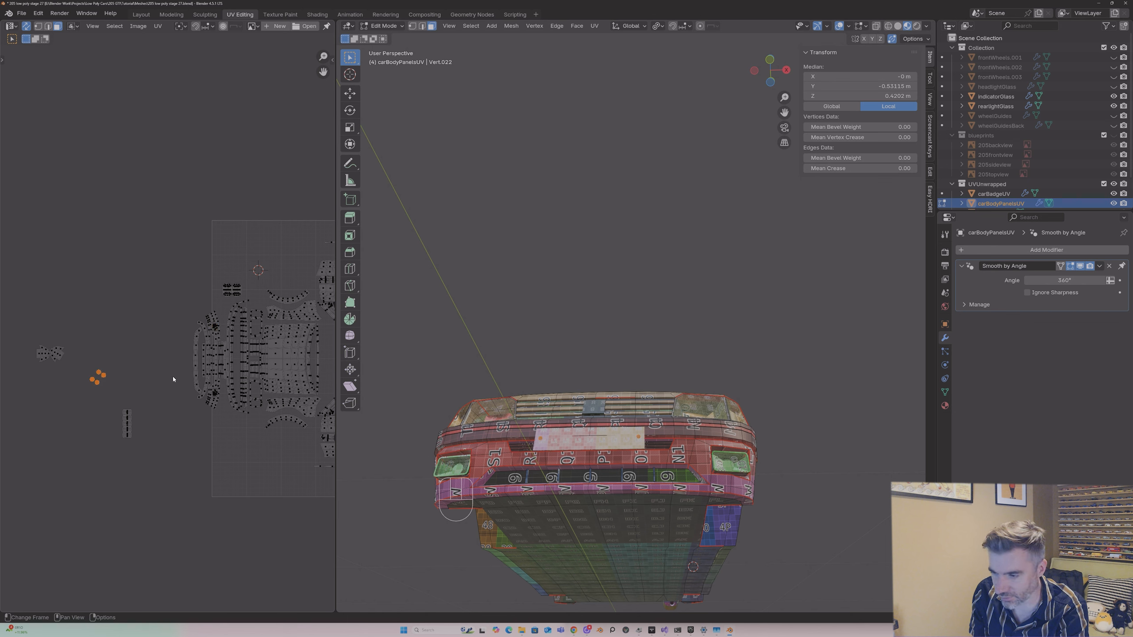
{"action": "scroll", "coordinate": [173, 376], "scroll_direction": "down", "scroll_amount": 5}
{"action": "key", "text": "g"}
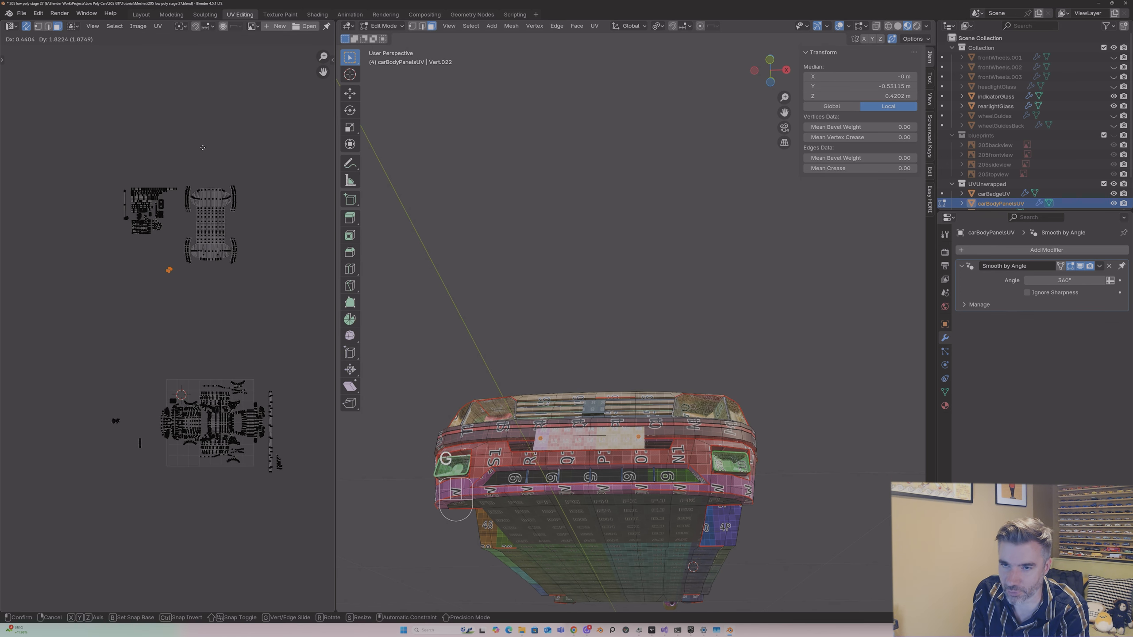
{"action": "left_click", "coordinate": [199, 82]}
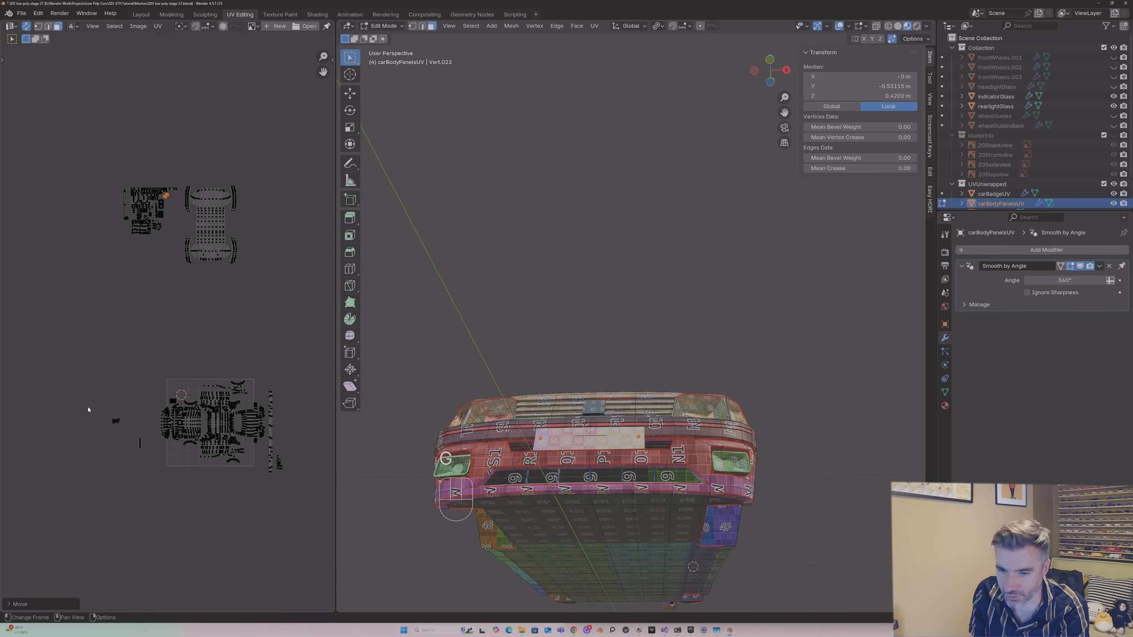
Step: Select the remaining pair of small islands beside the layout and move it into the group of small parts above the UV square
{"action": "left_click_drag", "start_coordinate": [89, 409], "coordinate": [124, 429]}
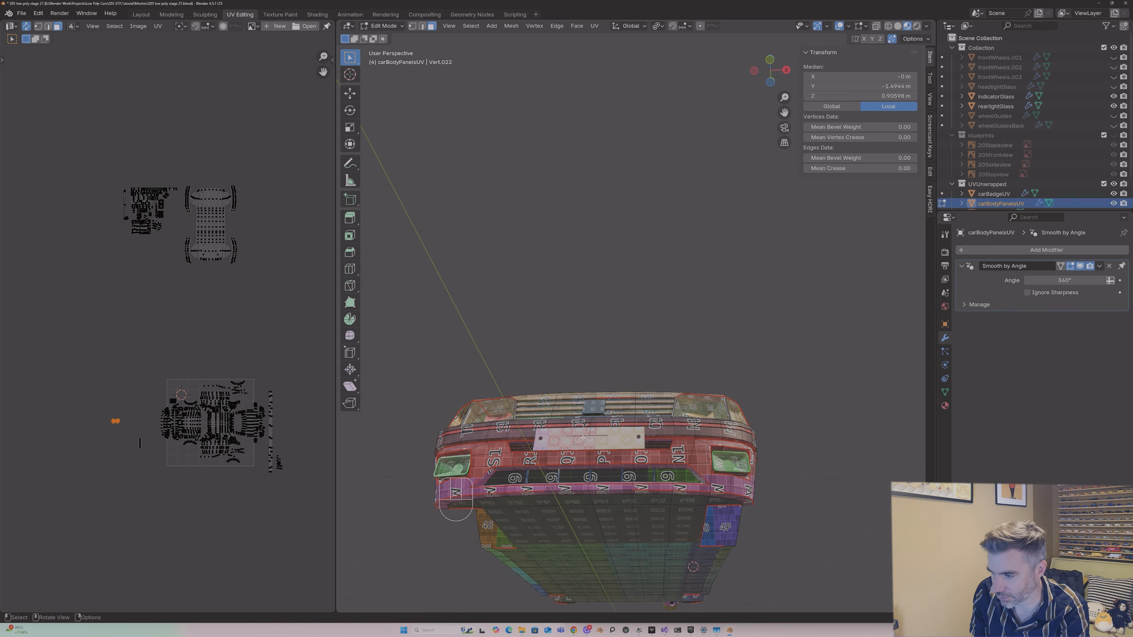
{"action": "middle_click_drag", "start_coordinate": [580, 424], "coordinate": [642, 421]}
{"action": "scroll", "coordinate": [615, 423], "scroll_direction": "down", "scroll_amount": 3}
{"action": "scroll", "coordinate": [643, 422], "scroll_direction": "up", "scroll_amount": 2}
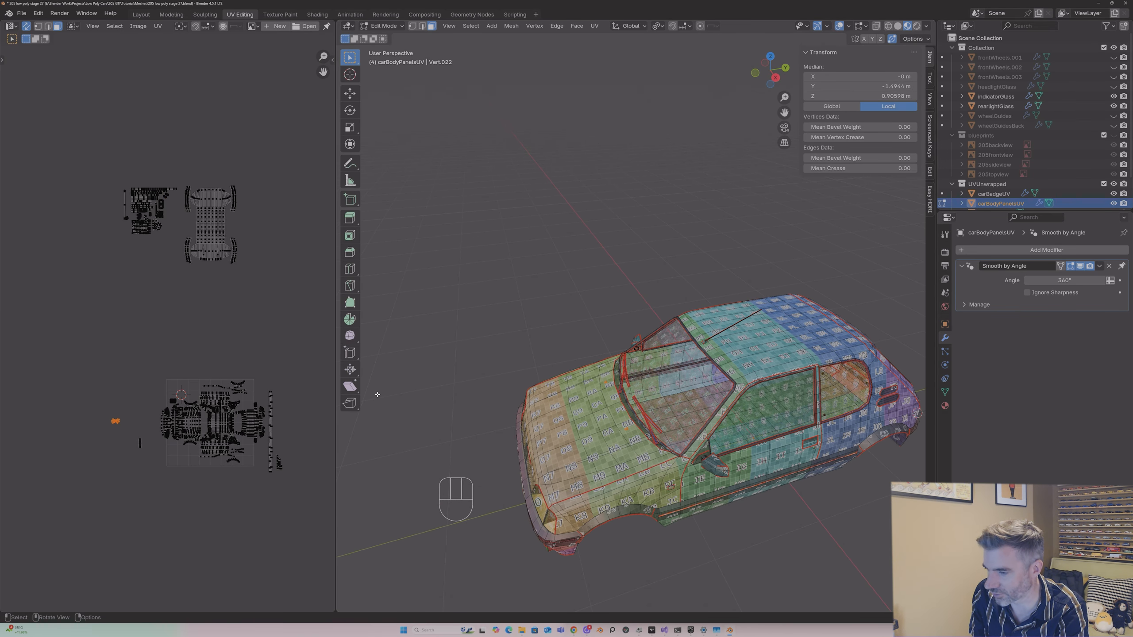
{"action": "key", "text": "g"}
{"action": "left_click", "coordinate": [187, 176]}
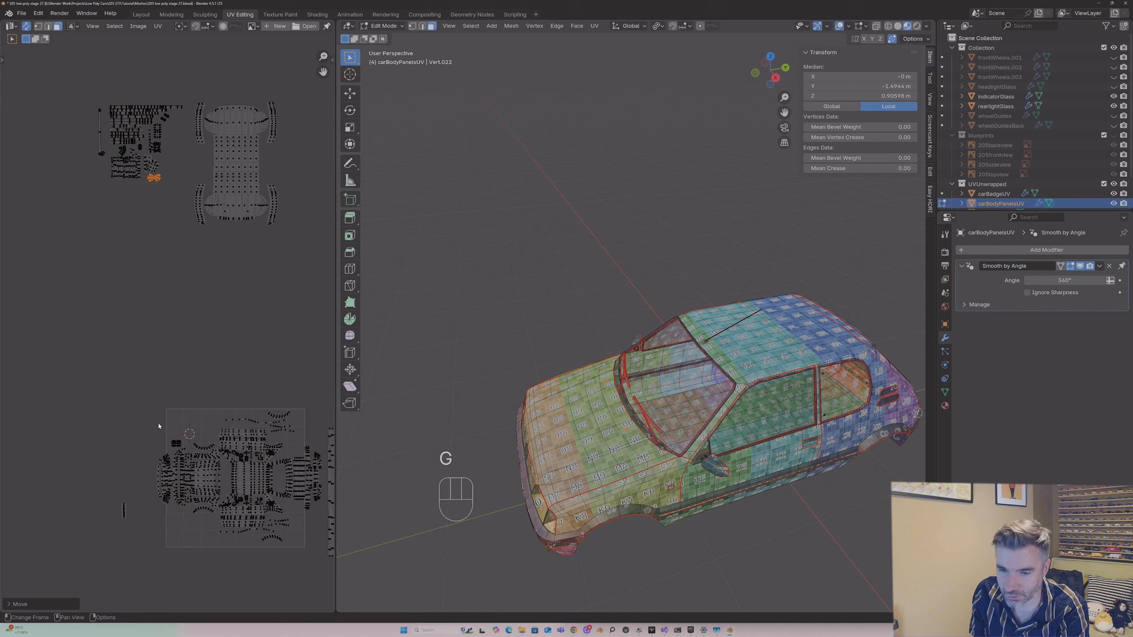
Step: Select the column of stacked block islands outside the layout and examine the car's front end to identify the matching faces
{"action": "scroll", "coordinate": [158, 424], "scroll_direction": "up", "scroll_amount": 5}
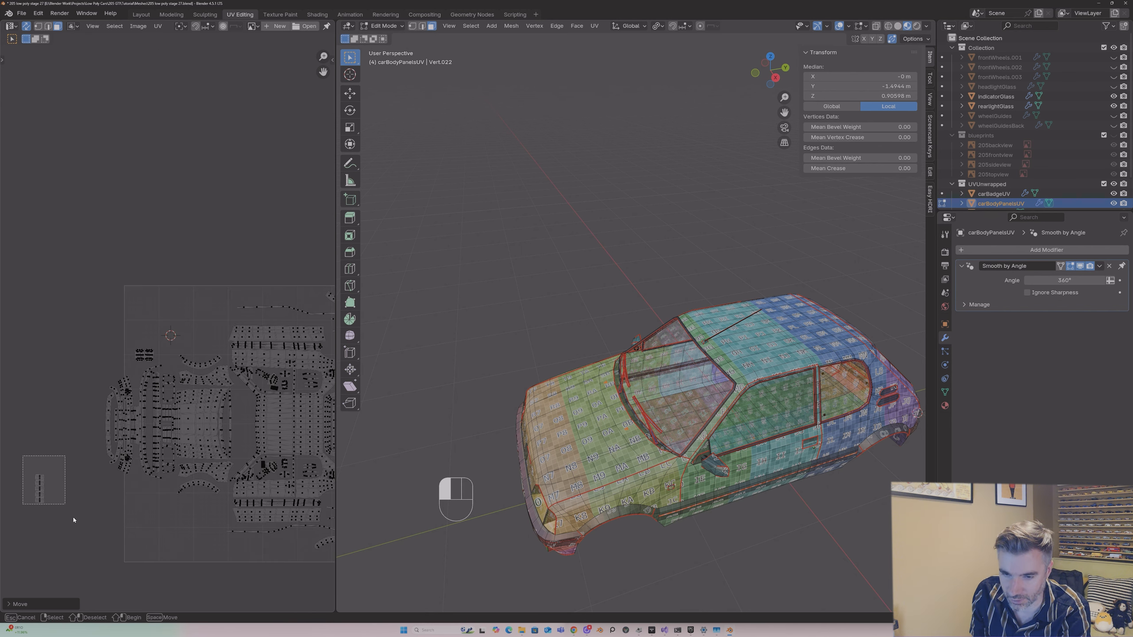
{"action": "left_click", "coordinate": [40, 488]}
{"action": "middle_click_drag", "start_coordinate": [446, 500], "coordinate": [494, 500]}
{"action": "scroll", "coordinate": [494, 500], "scroll_direction": "up", "scroll_amount": 3}
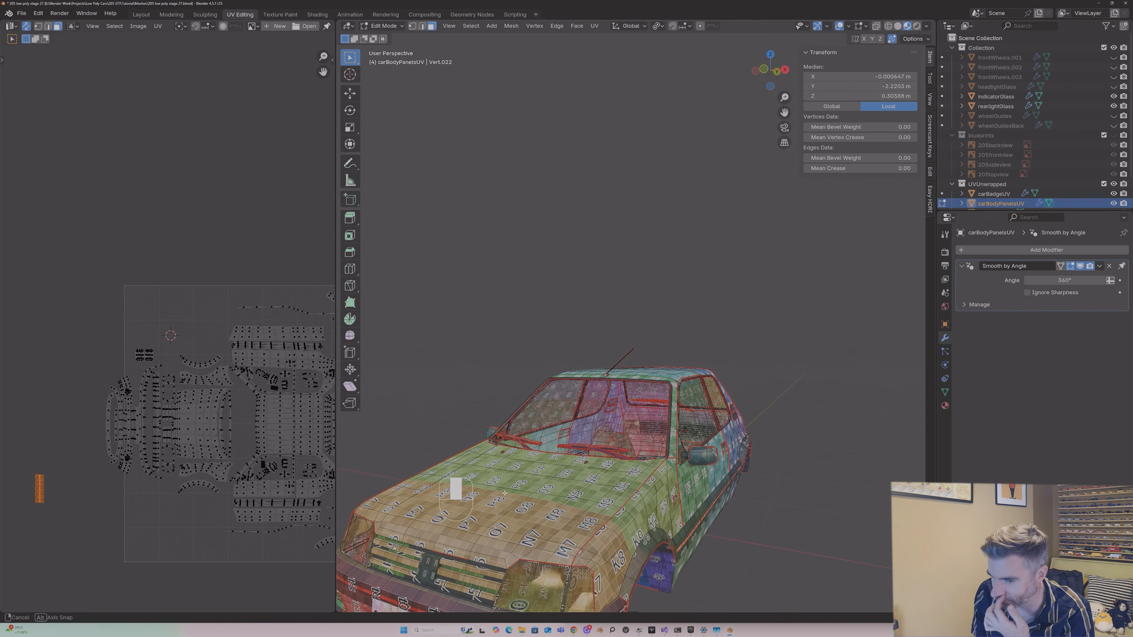
{"action": "scroll", "coordinate": [157, 363], "scroll_direction": "up", "scroll_amount": 2}
{"action": "middle_click_drag", "start_coordinate": [161, 349], "coordinate": [233, 205]}
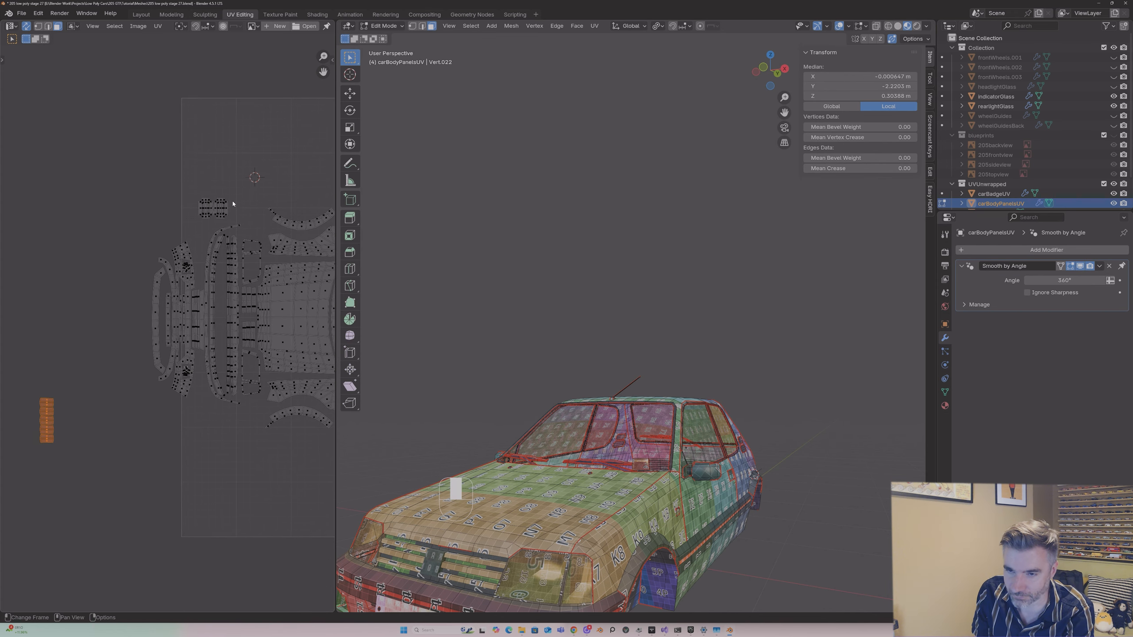
{"action": "scroll", "coordinate": [152, 339], "scroll_direction": "up", "scroll_amount": 1}
{"action": "middle_click_drag", "start_coordinate": [110, 419], "coordinate": [129, 413]}
{"action": "middle_click_drag", "start_coordinate": [462, 507], "coordinate": [490, 509]}
{"action": "scroll", "coordinate": [490, 508], "scroll_direction": "up", "scroll_amount": 1}
{"action": "scroll", "coordinate": [490, 506], "scroll_direction": "down", "scroll_amount": 2}
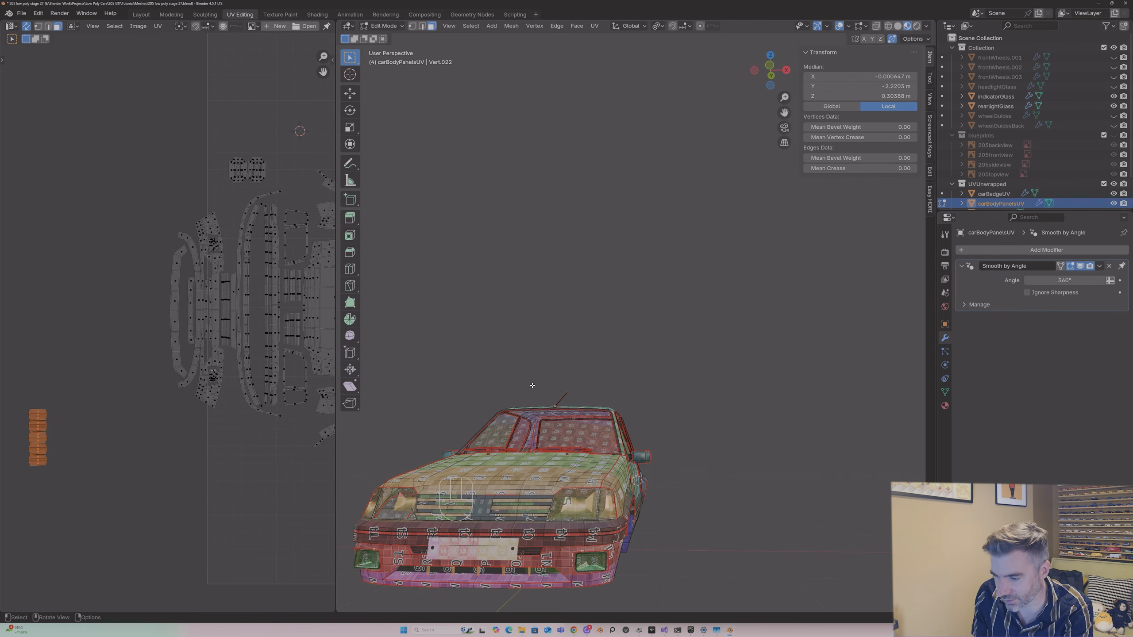
Step: Select only the middle linked island in the stacked column and move it inside the opening of the outermost front bumper island
{"action": "left_click", "coordinate": [134, 460]}
{"action": "left_click", "coordinate": [39, 436]}
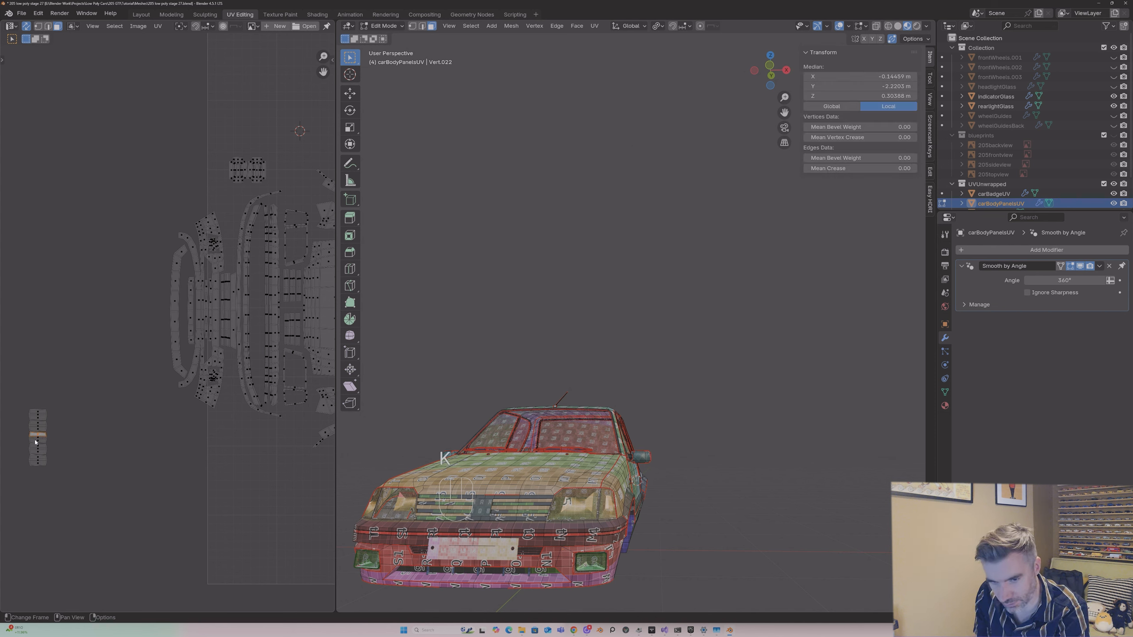
{"action": "key", "text": "l"}
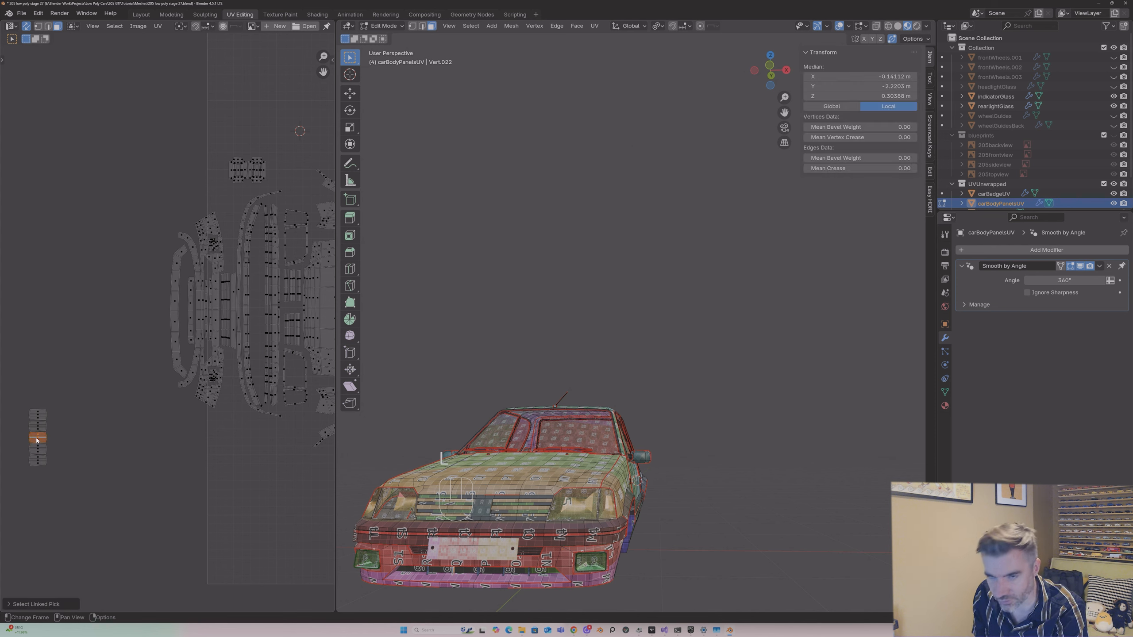
{"action": "key", "text": "g"}
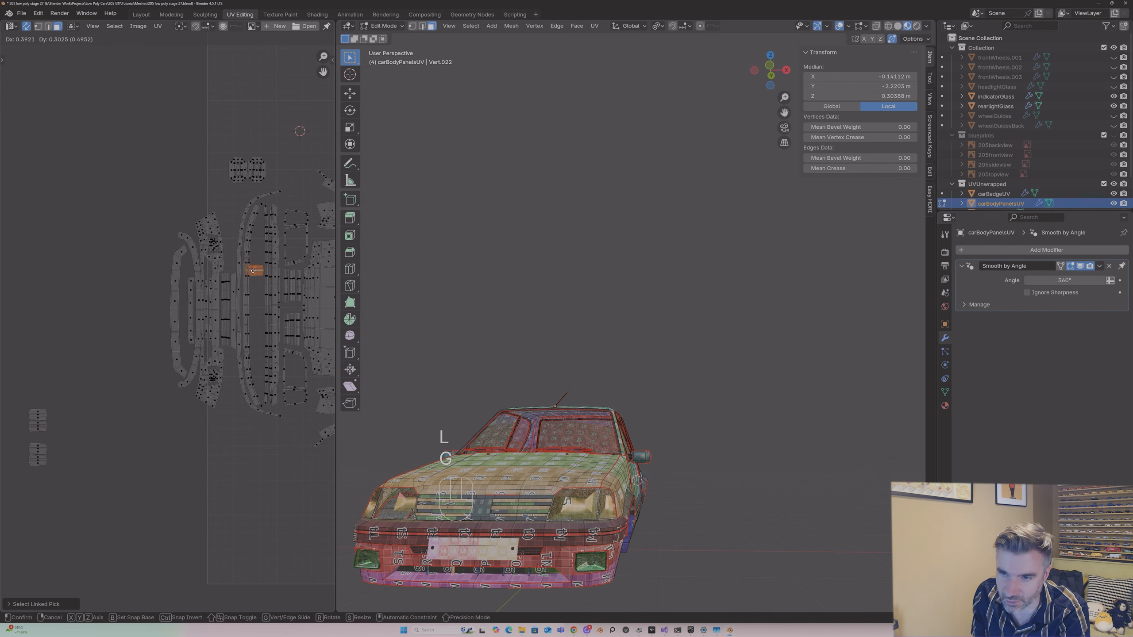
{"action": "left_click", "coordinate": [189, 277]}
Step: Select the two thin vertical strip islands beside the outermost front bumper island and move them into its opening
{"action": "scroll", "coordinate": [185, 281], "scroll_direction": "up", "scroll_amount": 2}
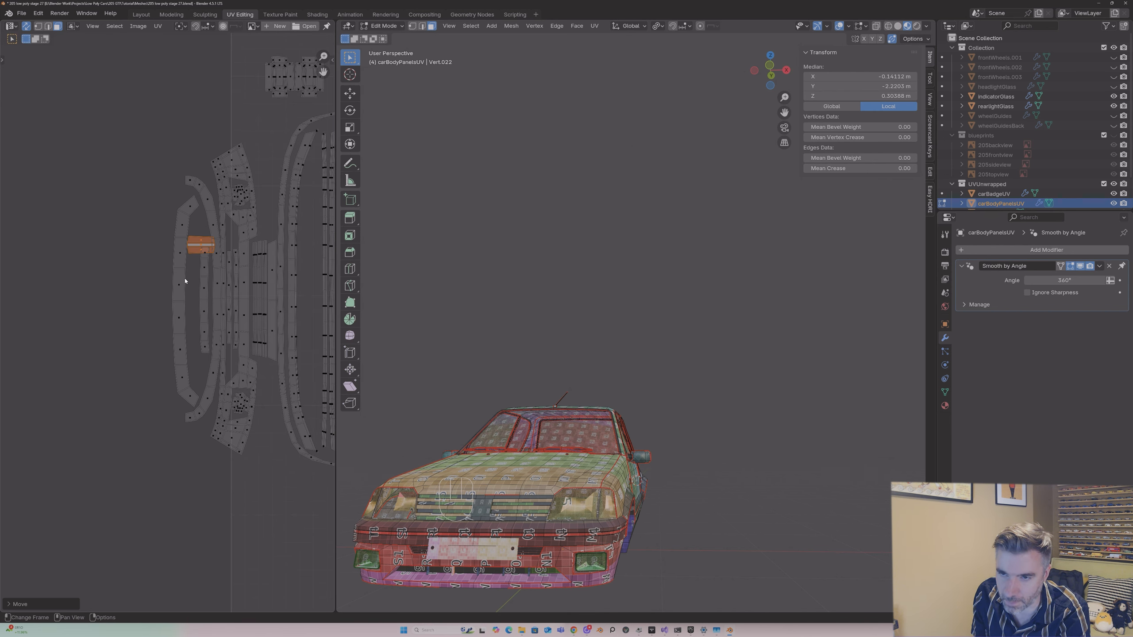
{"action": "left_click", "coordinate": [229, 266]}
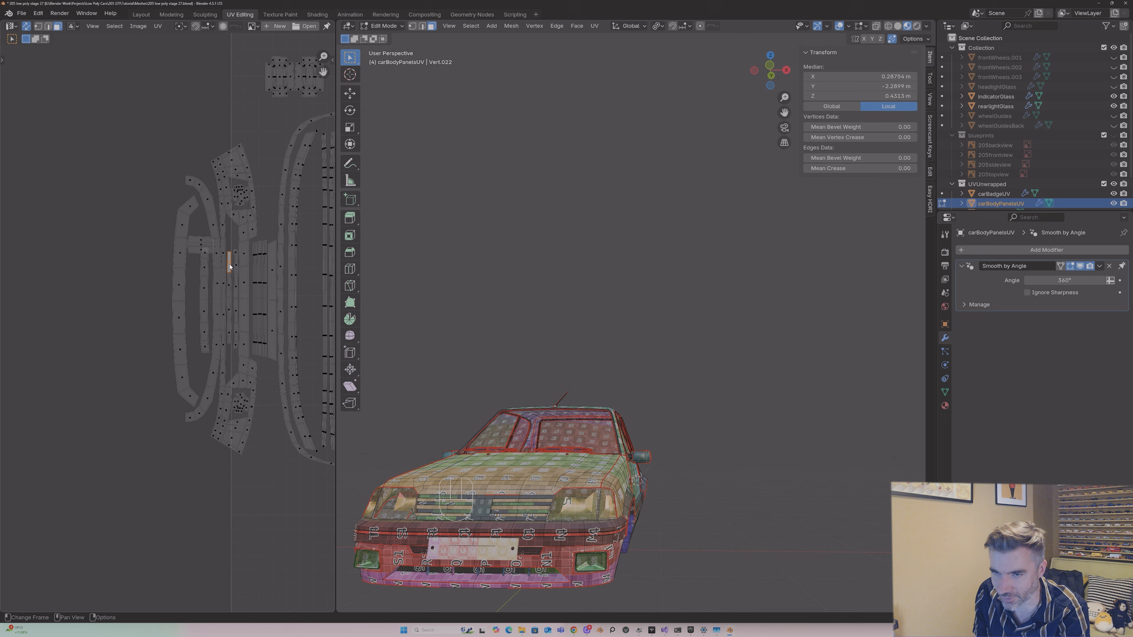
{"action": "key", "text": "l"}
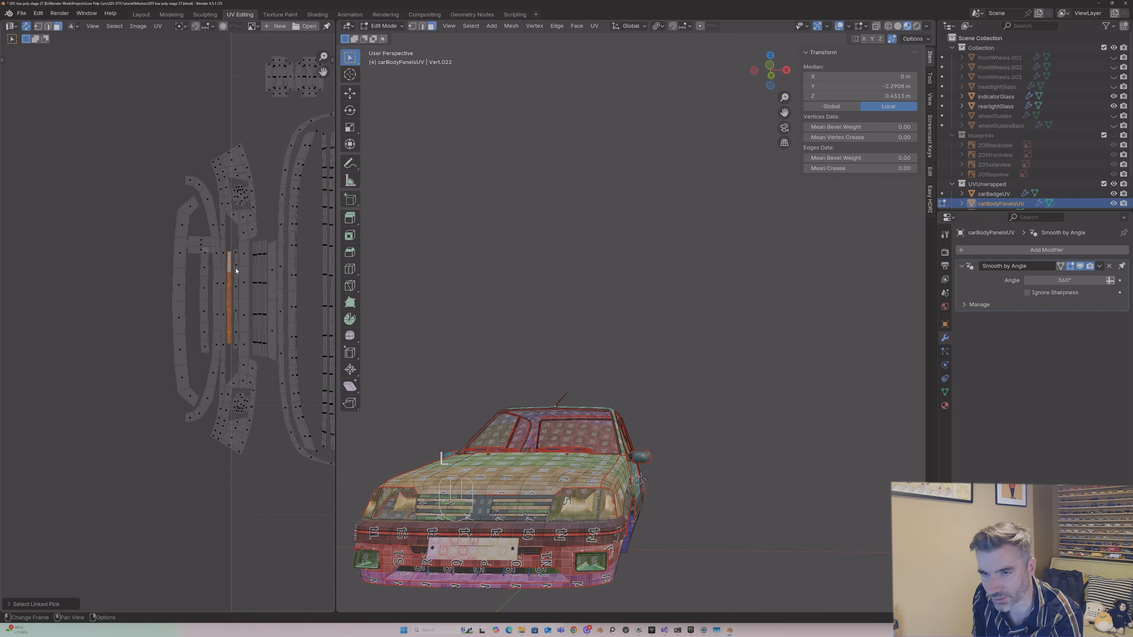
{"action": "key", "text": "l"}
{"action": "key", "text": "g"}
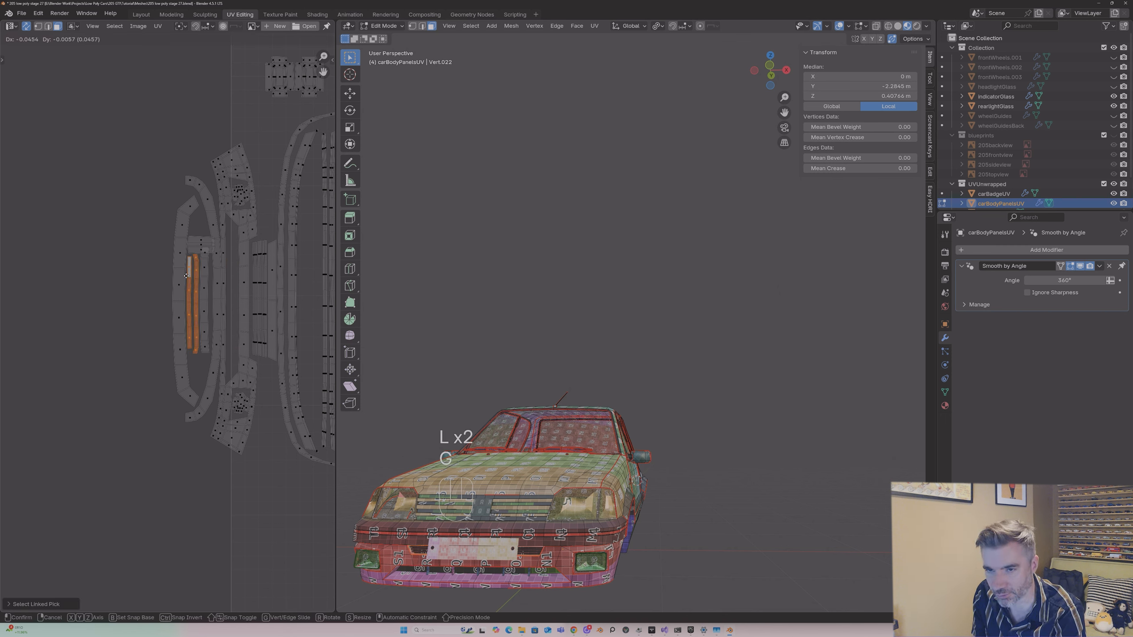
{"action": "left_click", "coordinate": [186, 275]}
Step: Select the block island in the bumper opening plus the four stacked blocks outside, scale them down and move them toward the layout
{"action": "left_click", "coordinate": [200, 245]}
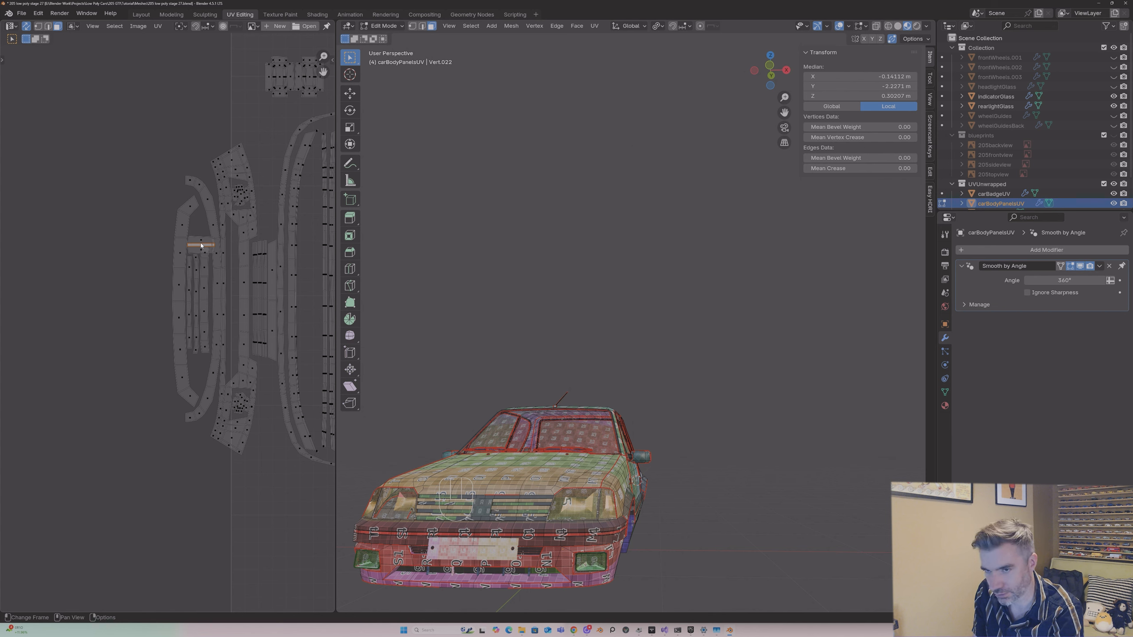
{"action": "key", "text": "l"}
{"action": "scroll", "coordinate": [103, 400], "scroll_direction": "down", "scroll_amount": 3}
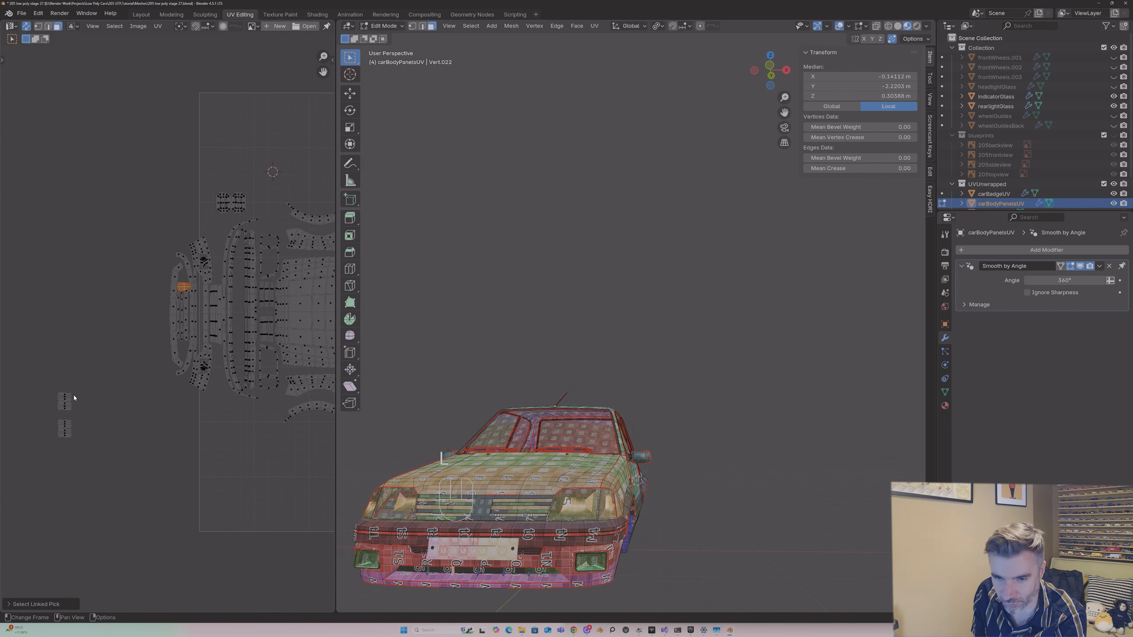
{"action": "key", "text": "l"}
{"action": "key", "text": "l"}
{"action": "key", "text": "l"}
{"action": "key", "text": "l"}
{"action": "key", "text": "s"}
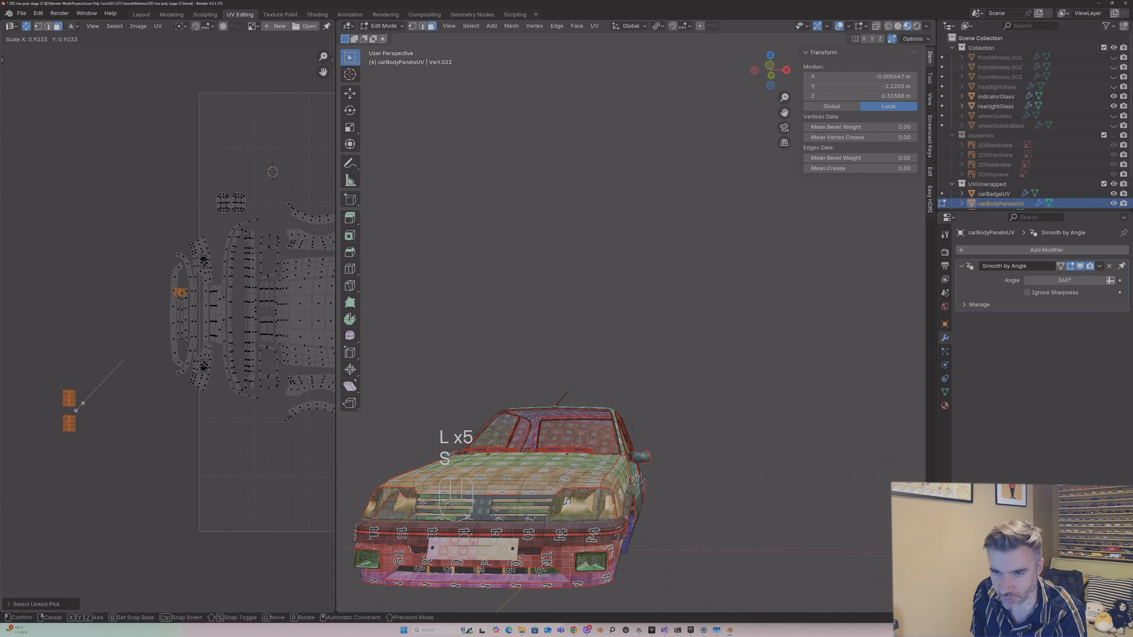
{"action": "left_click", "coordinate": [91, 382]}
{"action": "key", "text": "g"}
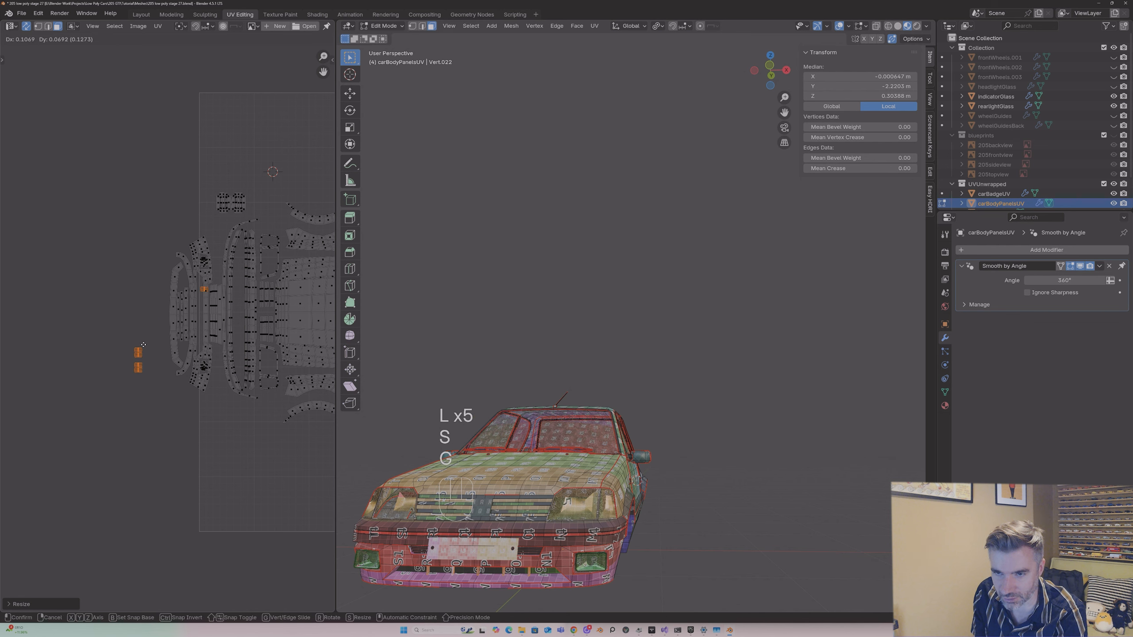
{"action": "left_click", "coordinate": [138, 347]}
Step: Shrink the five selected block islands further and position the one inside the layout in the gap between the long front bumper islands
{"action": "scroll", "coordinate": [203, 322], "scroll_direction": "up", "scroll_amount": 5}
{"action": "key", "text": "s"}
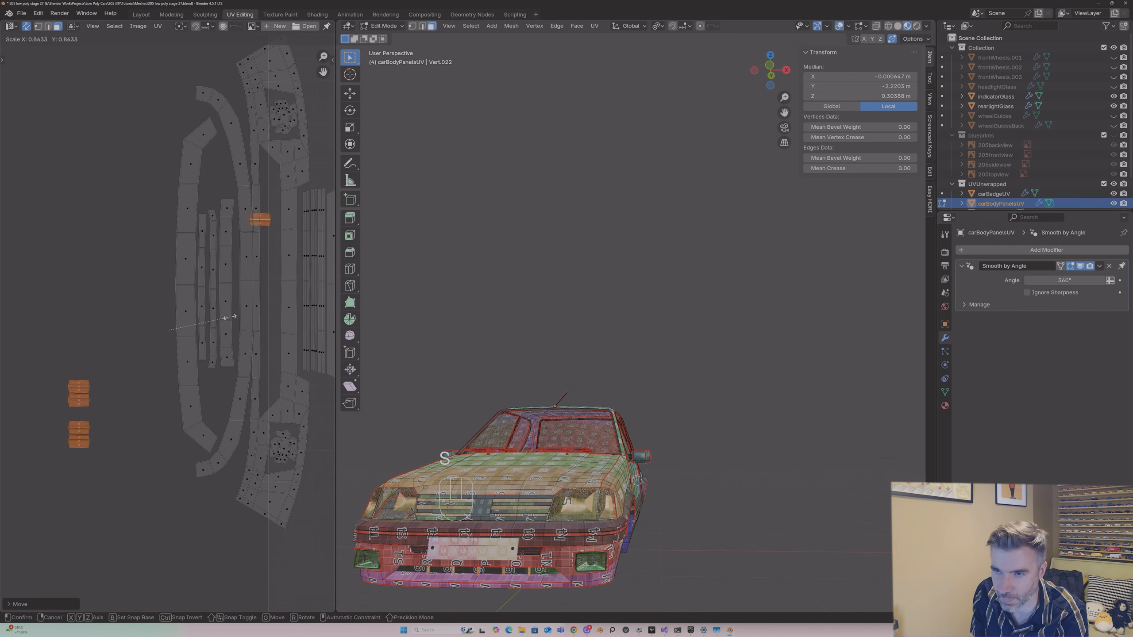
{"action": "left_click", "coordinate": [229, 316]}
{"action": "key", "text": "g"}
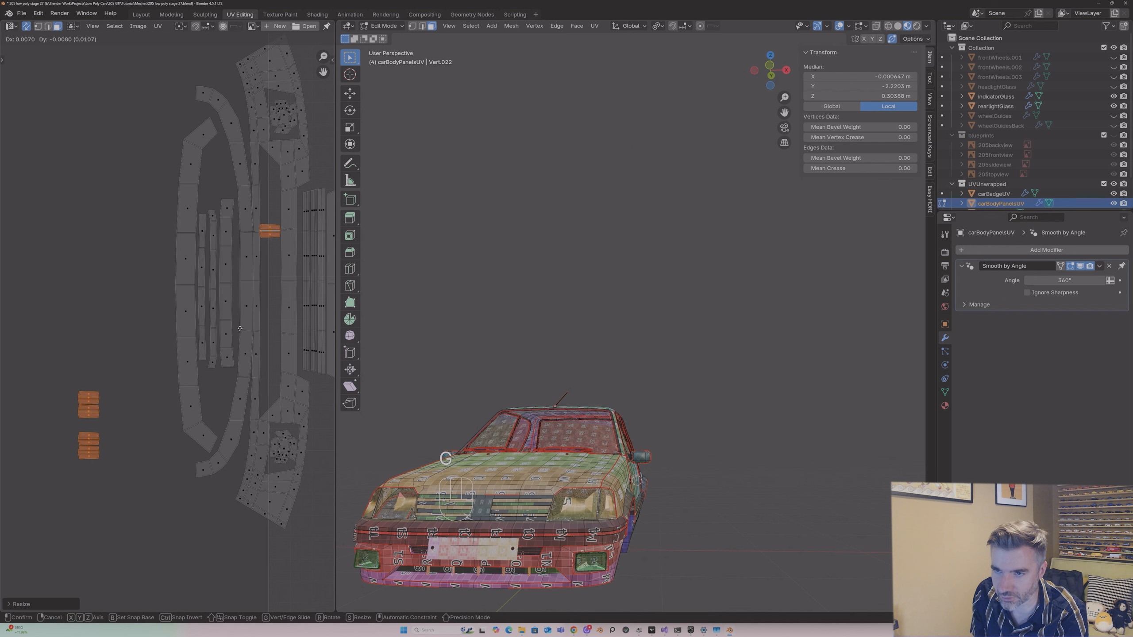
{"action": "left_click", "coordinate": [239, 328]}
{"action": "key", "text": "s"}
{"action": "left_click", "coordinate": [235, 328]}
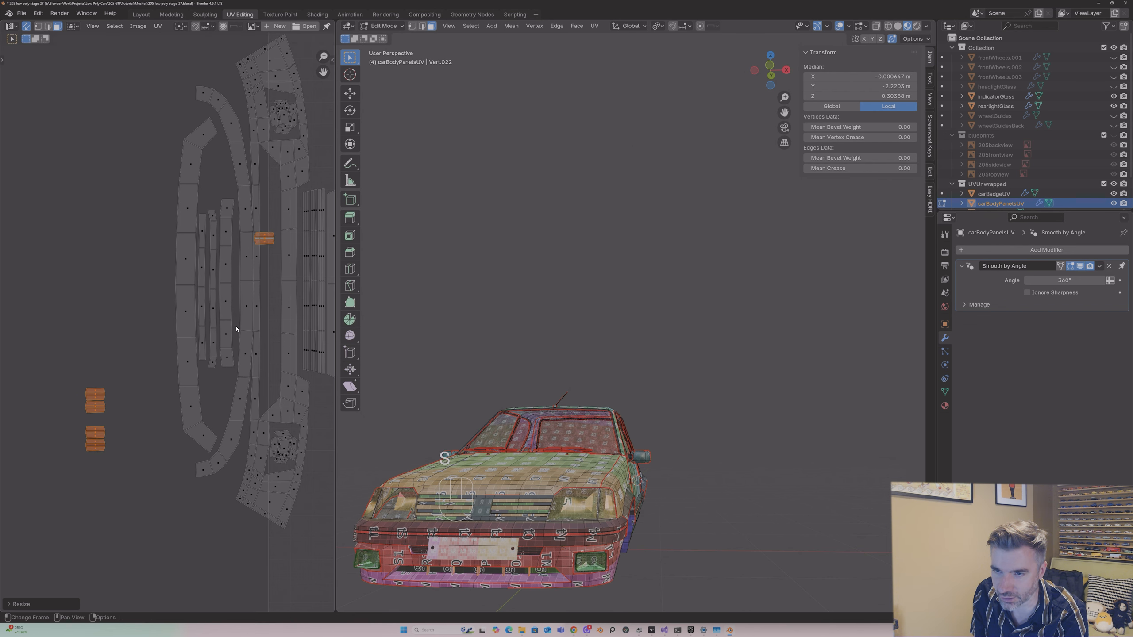
{"action": "key", "text": "g"}
{"action": "left_click", "coordinate": [244, 320]}
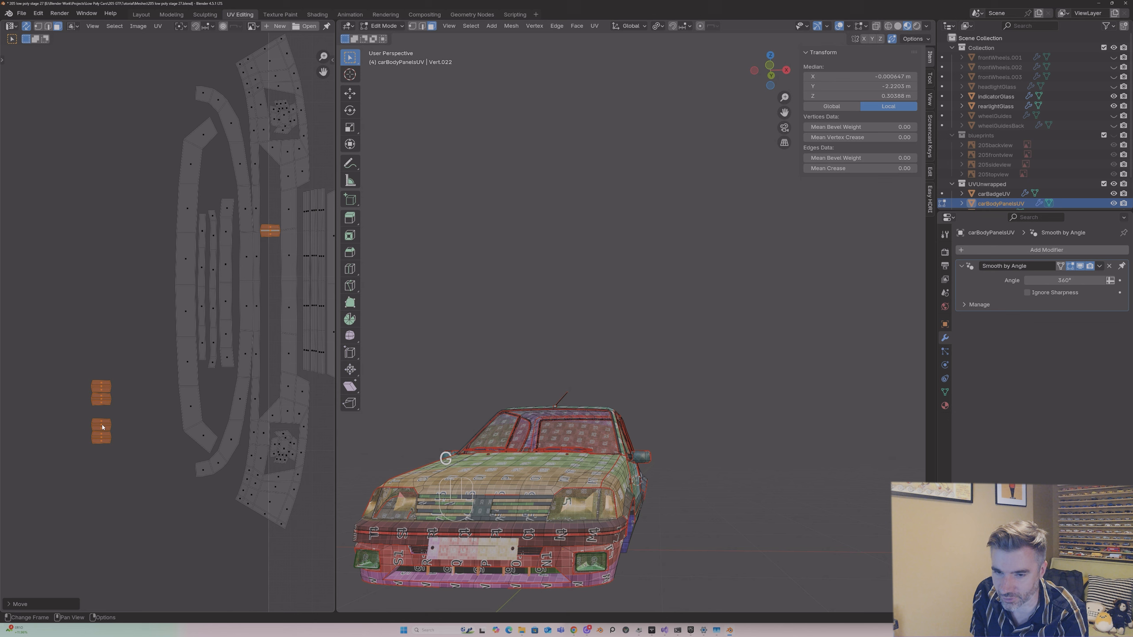
Step: Move the upper pair of outside block islands into the bumper gap, placing one below and one above the block already there
{"action": "left_click", "coordinate": [102, 400]}
{"action": "key", "text": "l"}
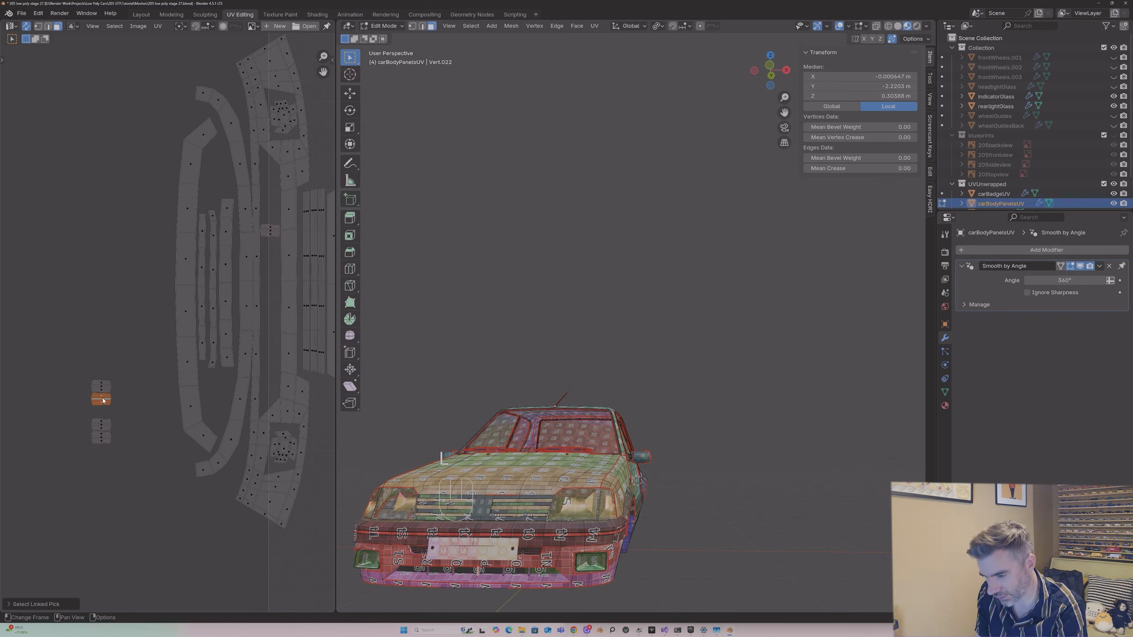
{"action": "key", "text": "g"}
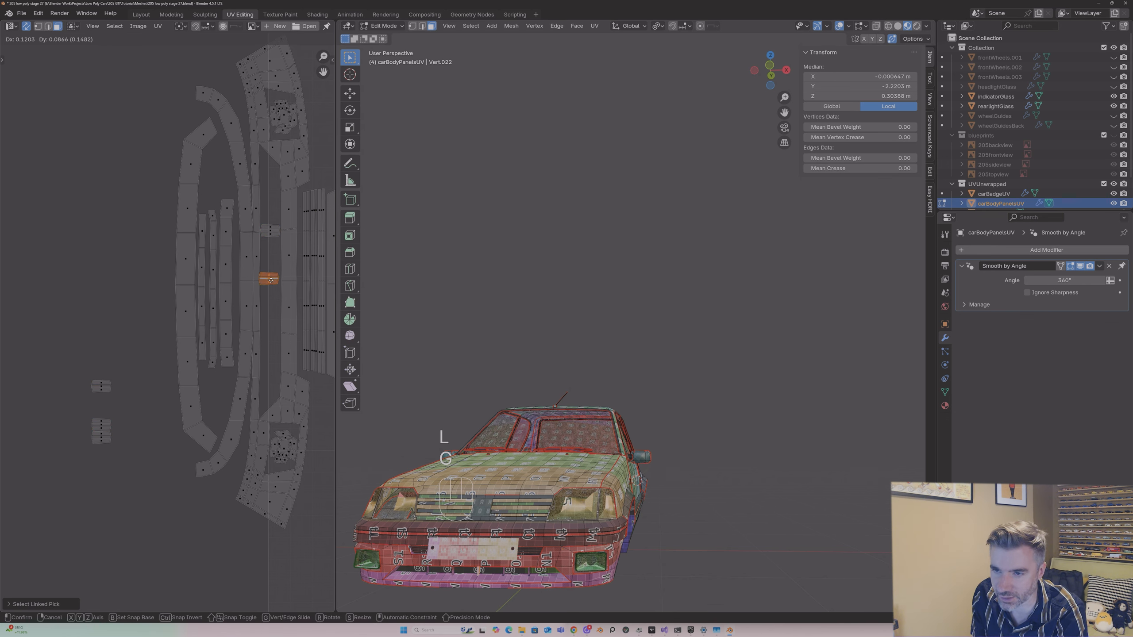
{"action": "left_click", "coordinate": [77, 415]}
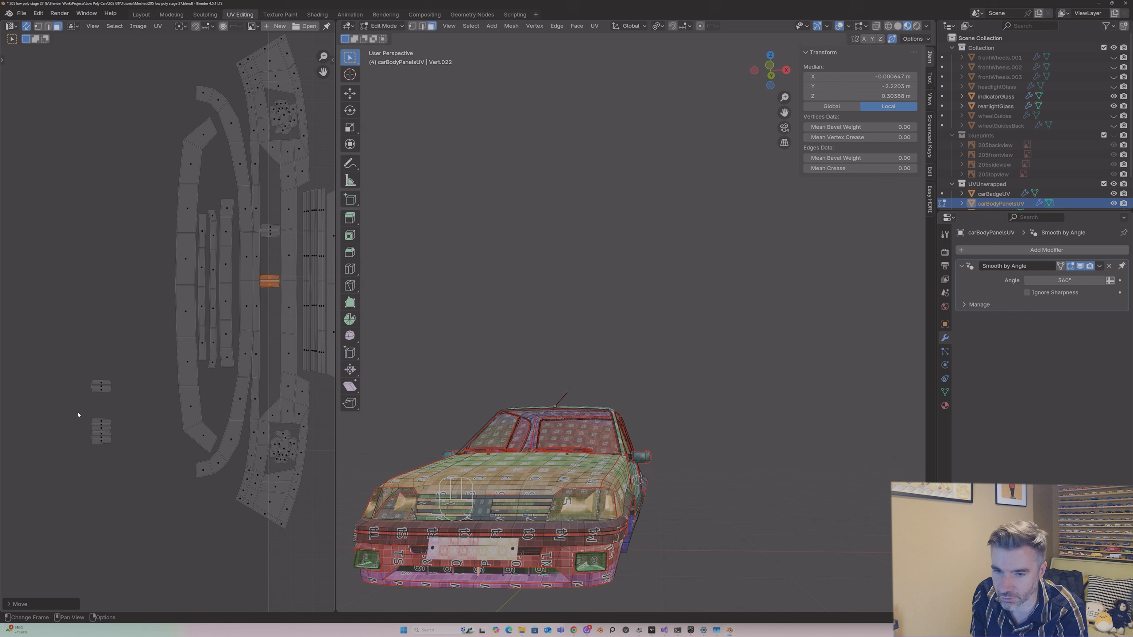
{"action": "left_click", "coordinate": [98, 393]}
{"action": "key", "text": "l"}
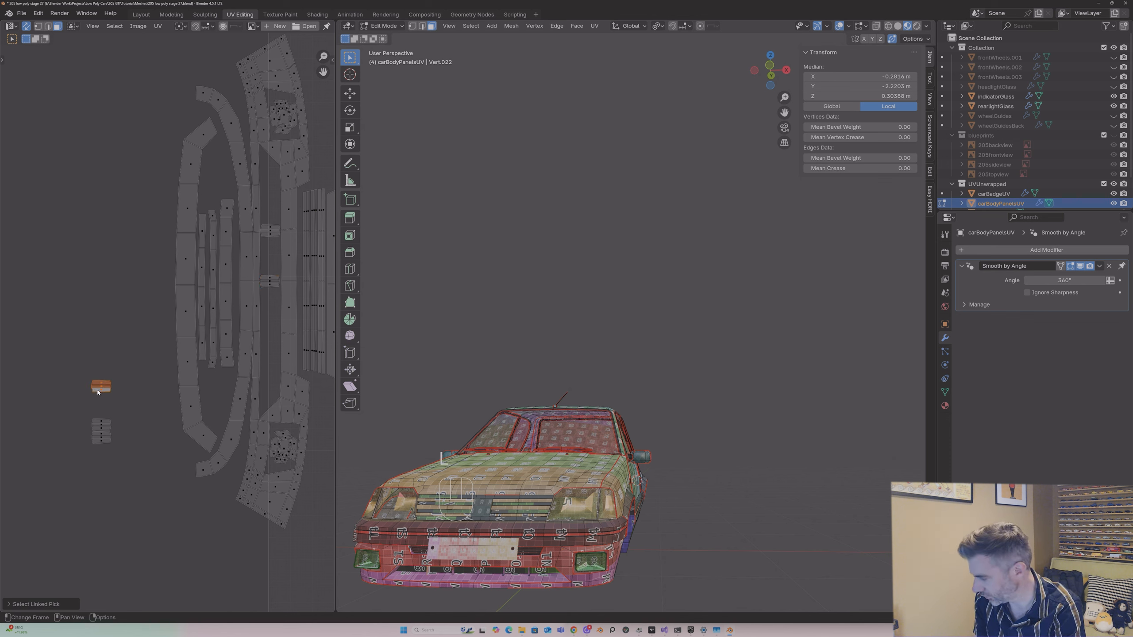
{"action": "key", "text": "g"}
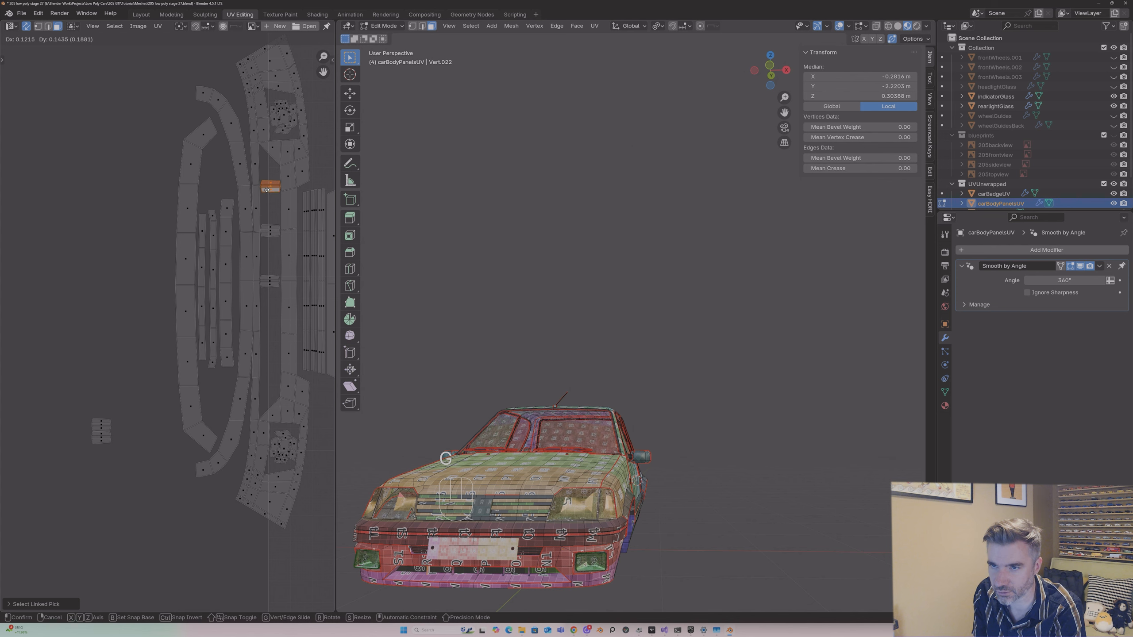
{"action": "left_click", "coordinate": [266, 190]}
Step: Move the last two outside block islands into the lower half of the bumper gap, spaced in line with the other blocks
{"action": "left_click", "coordinate": [101, 429]}
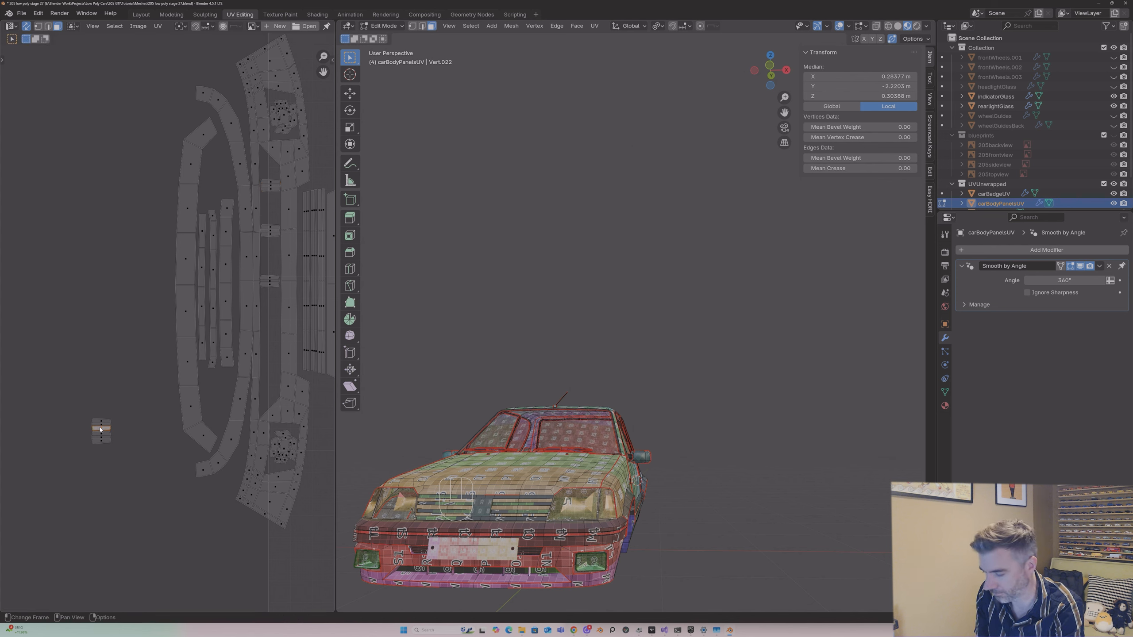
{"action": "key", "text": "l"}
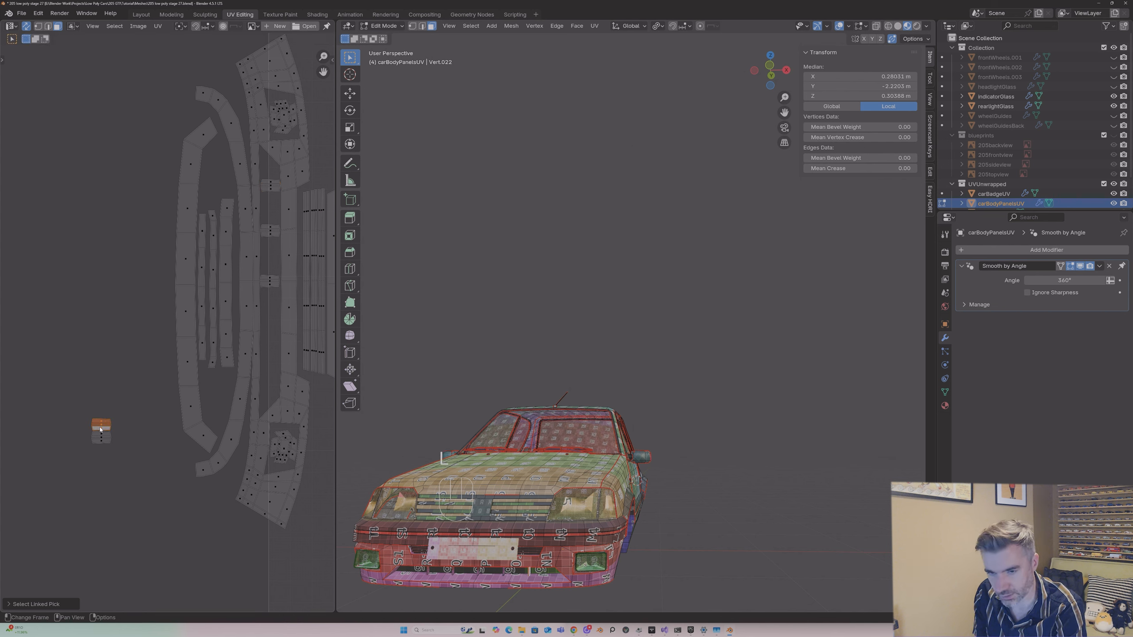
{"action": "key", "text": "g"}
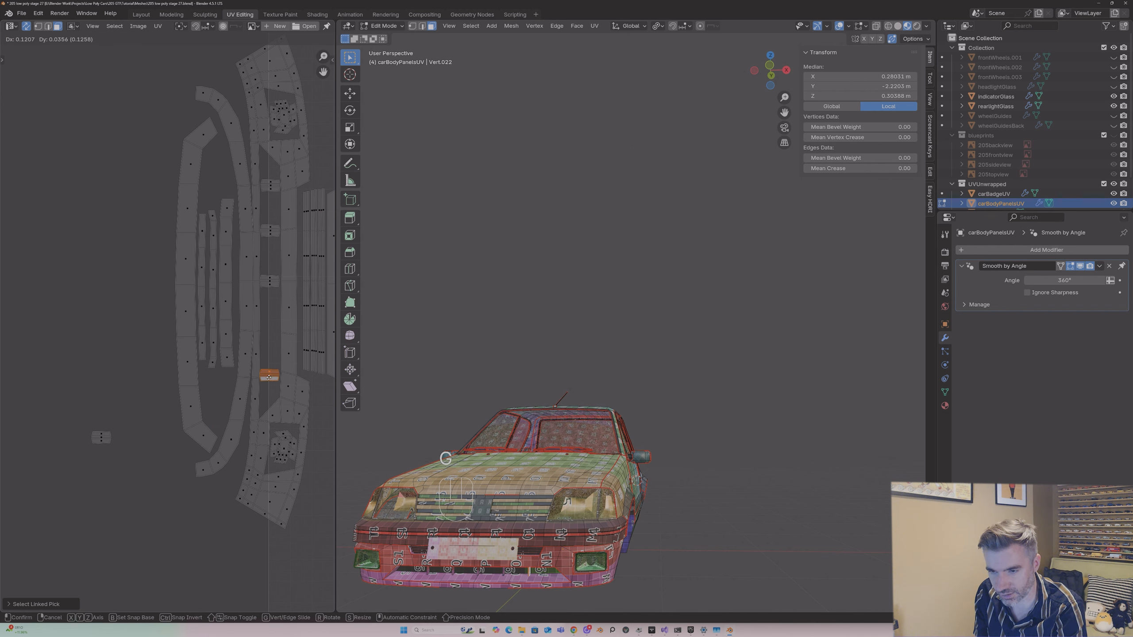
{"action": "left_click", "coordinate": [269, 378]}
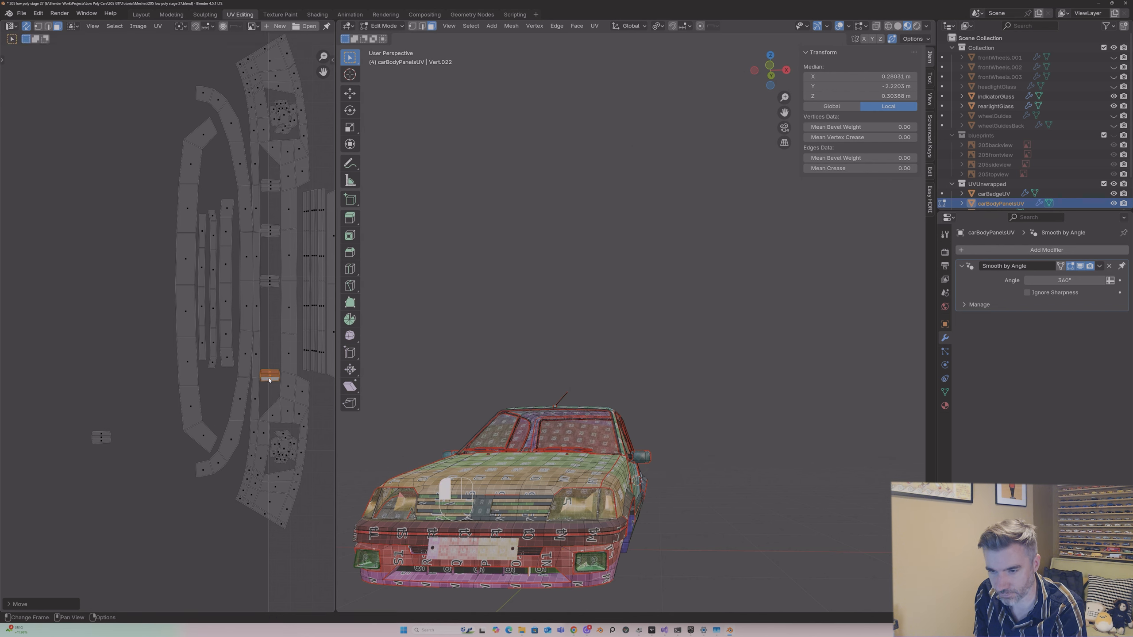
{"action": "left_click", "coordinate": [99, 433]}
{"action": "key", "text": "l"}
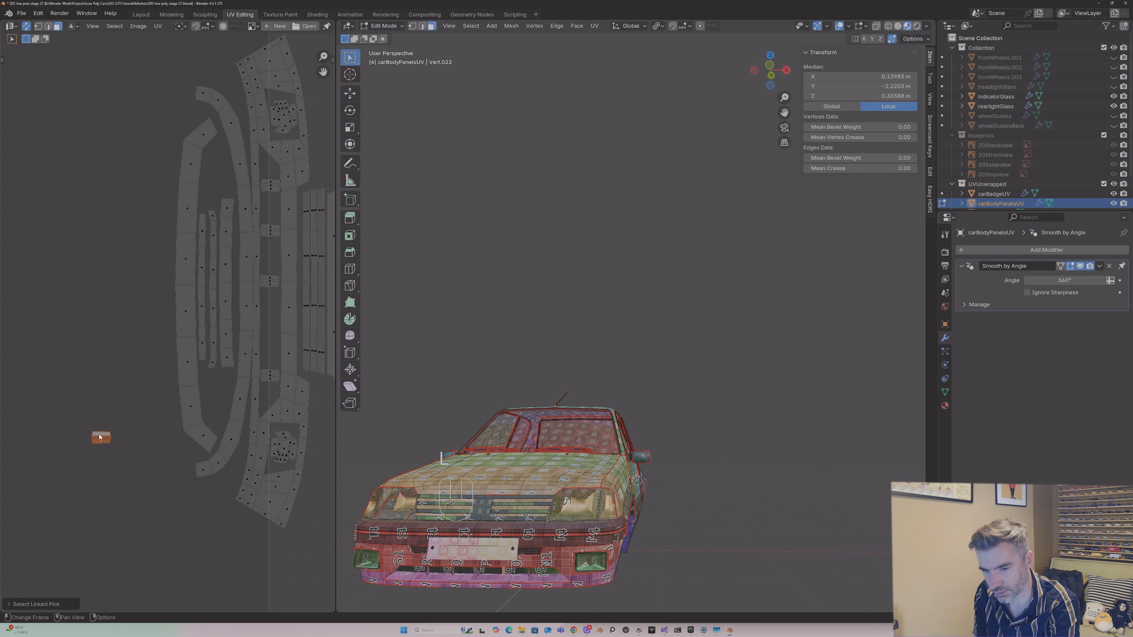
{"action": "key", "text": "g"}
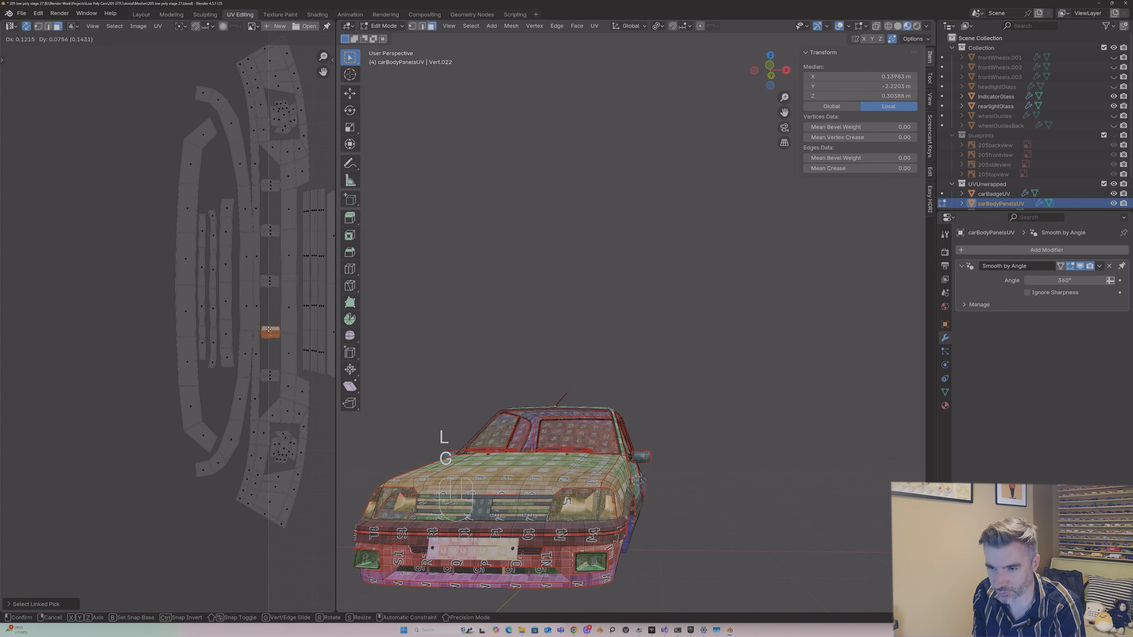
{"action": "left_click", "coordinate": [266, 329]}
Step: Move the two small rounded islands above the layout to the lower and upper ends of the gap between the front bumper islands
{"action": "scroll", "coordinate": [253, 310], "scroll_direction": "down", "scroll_amount": 5}
{"action": "scroll", "coordinate": [253, 310], "scroll_direction": "up", "scroll_amount": 2}
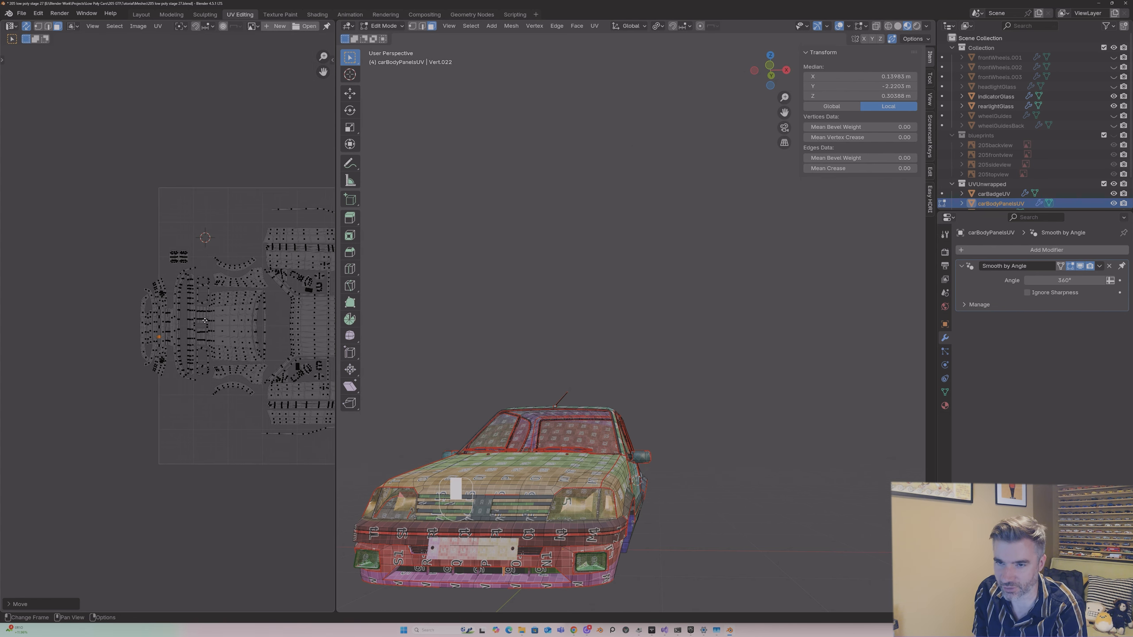
{"action": "left_click", "coordinate": [121, 233]}
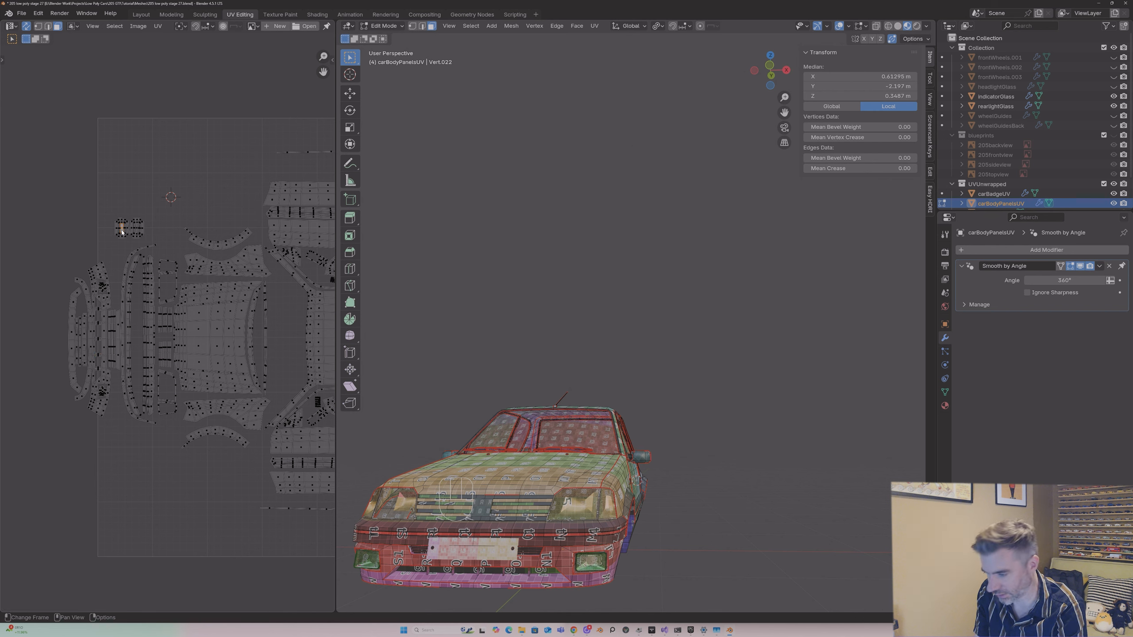
{"action": "key", "text": "l"}
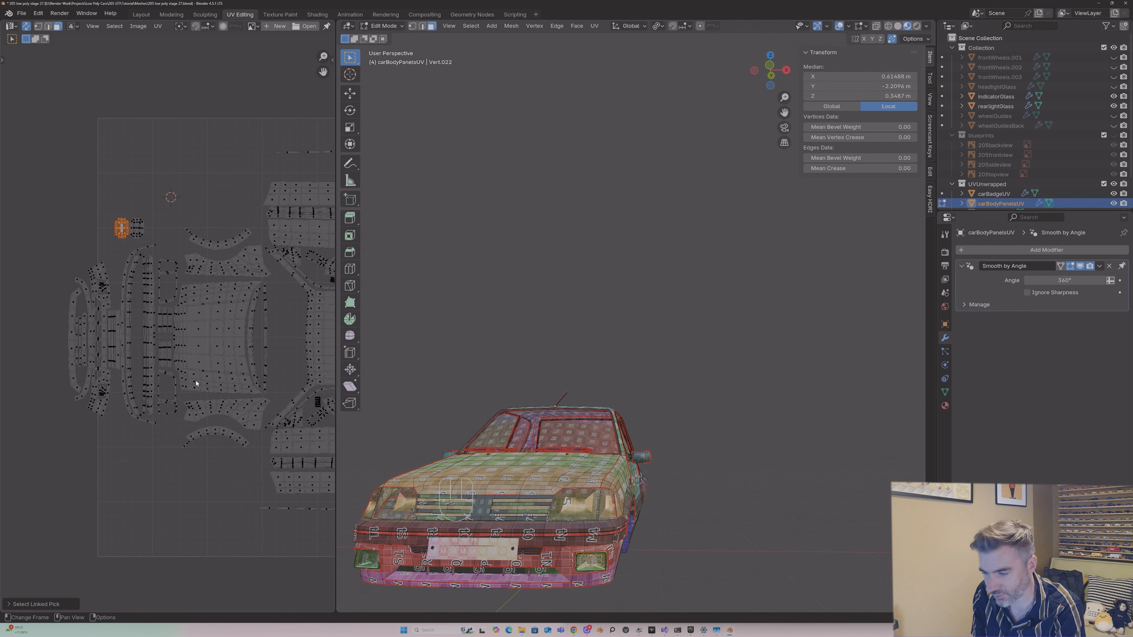
{"action": "key", "text": "g"}
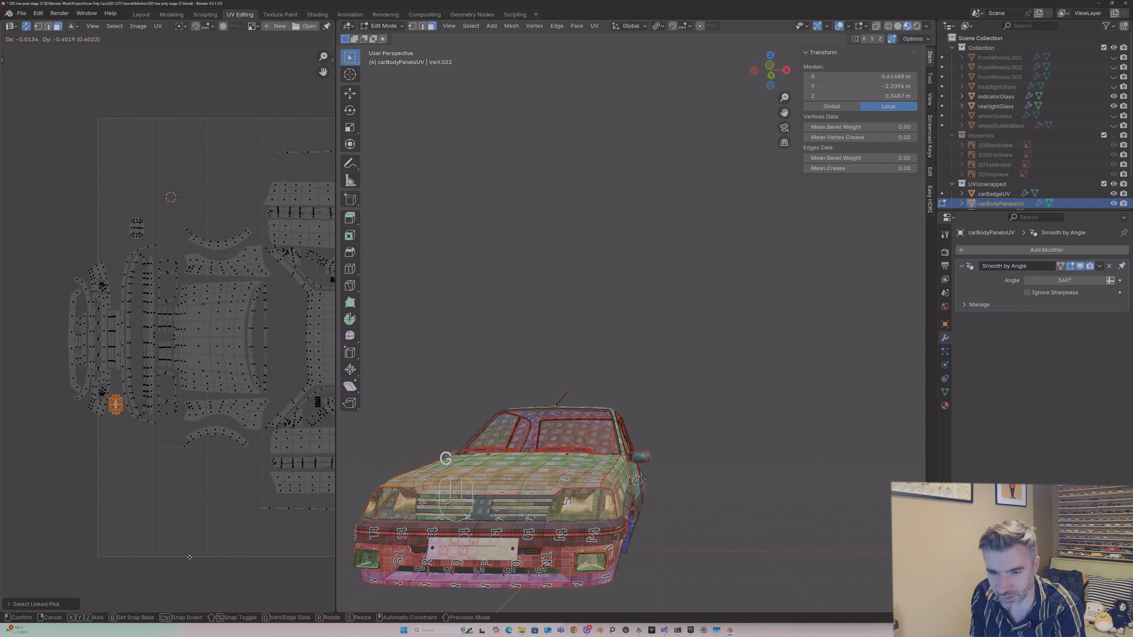
{"action": "left_click", "coordinate": [190, 557]}
{"action": "key", "text": "ctrl+z"}
{"action": "key", "text": "l"}
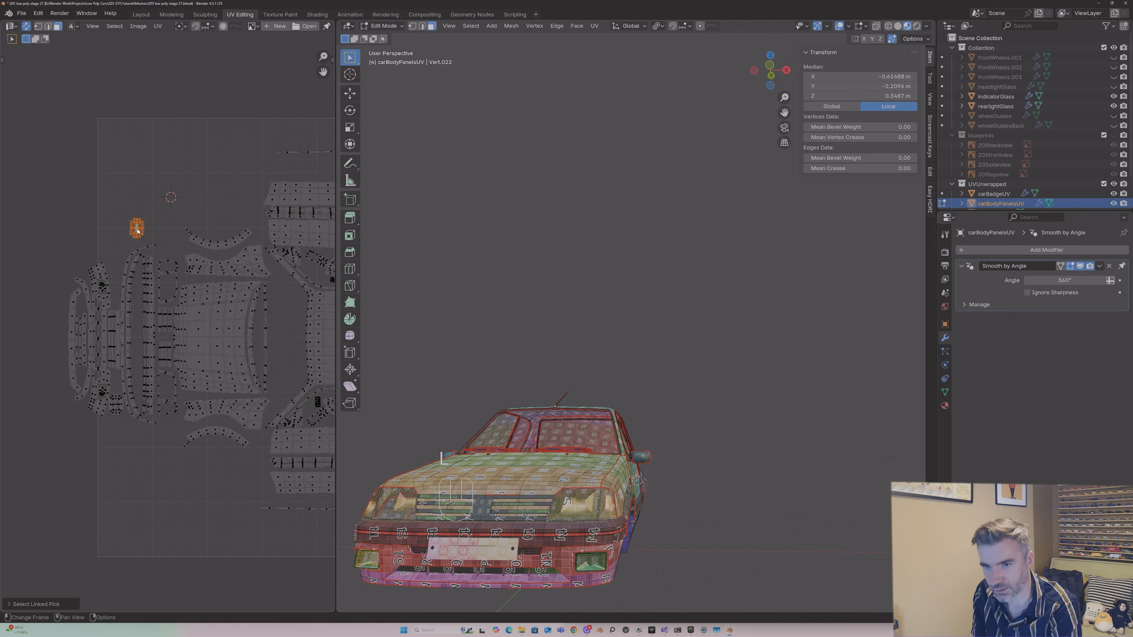
{"action": "key", "text": "g"}
{"action": "left_click", "coordinate": [115, 267]}
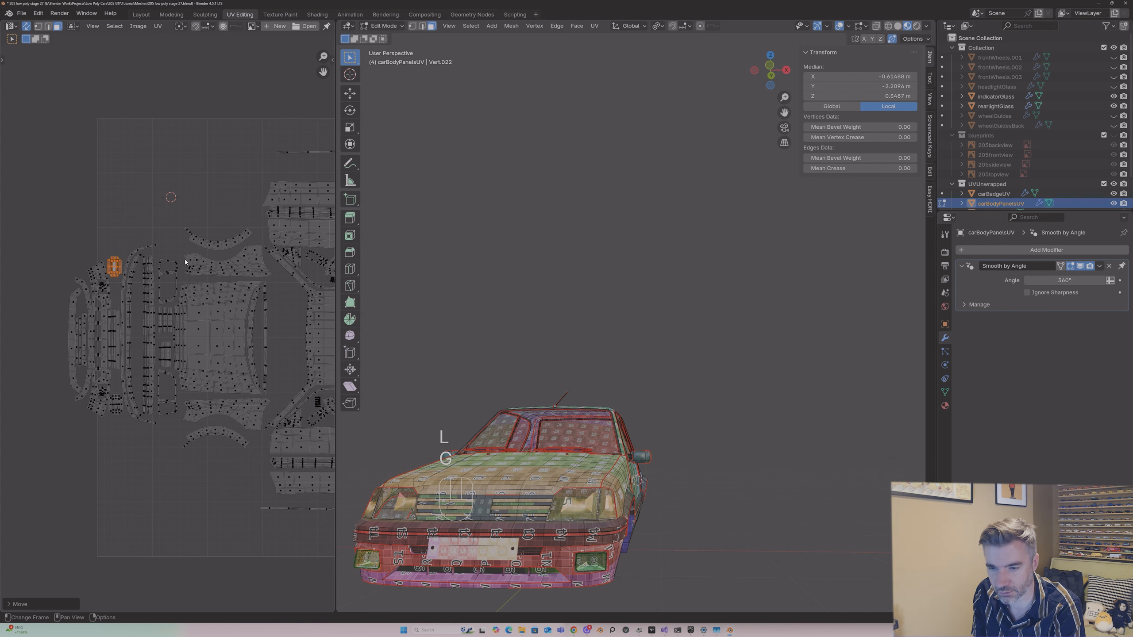
{"action": "scroll", "coordinate": [189, 256], "scroll_direction": "down", "scroll_amount": 1}
{"action": "middle_click_drag", "start_coordinate": [191, 252], "coordinate": [153, 240]}
{"action": "scroll", "coordinate": [153, 240], "scroll_direction": "up", "scroll_amount": 5}
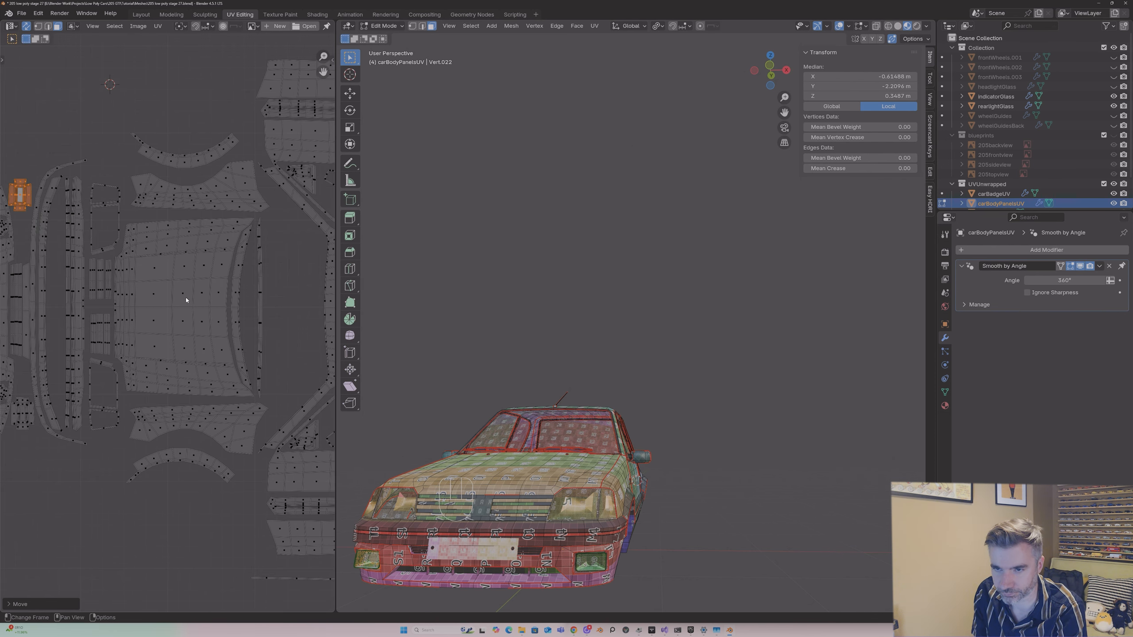
{"action": "middle_click_drag", "start_coordinate": [189, 281], "coordinate": [200, 317]}
{"action": "left_click", "coordinate": [212, 338]}
{"action": "key", "text": "l"}
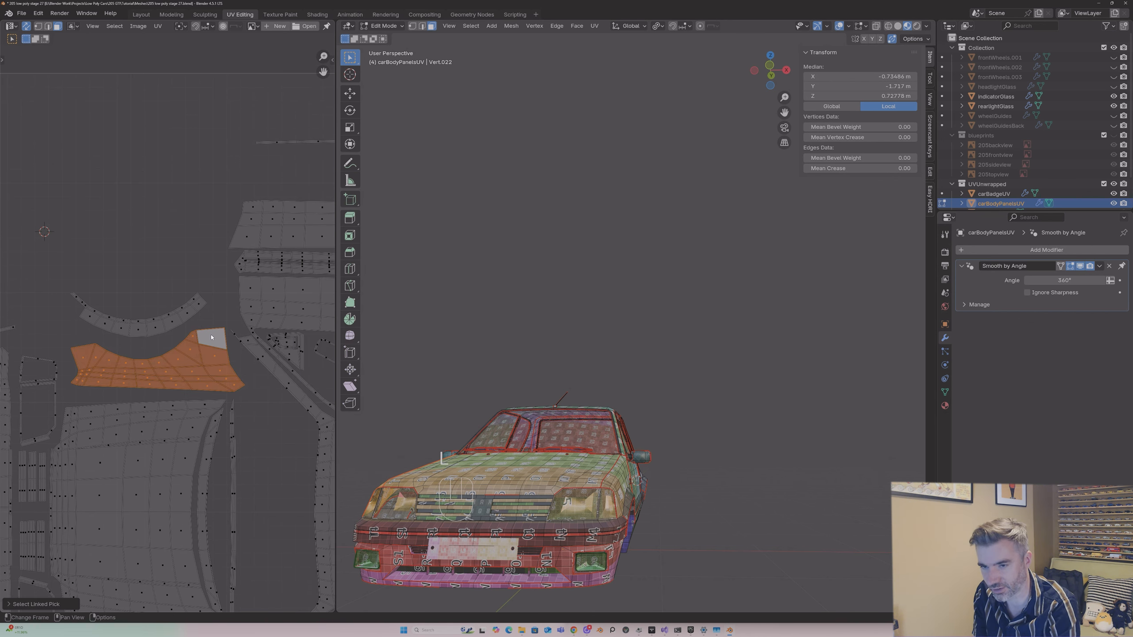
{"action": "key", "text": "g"}
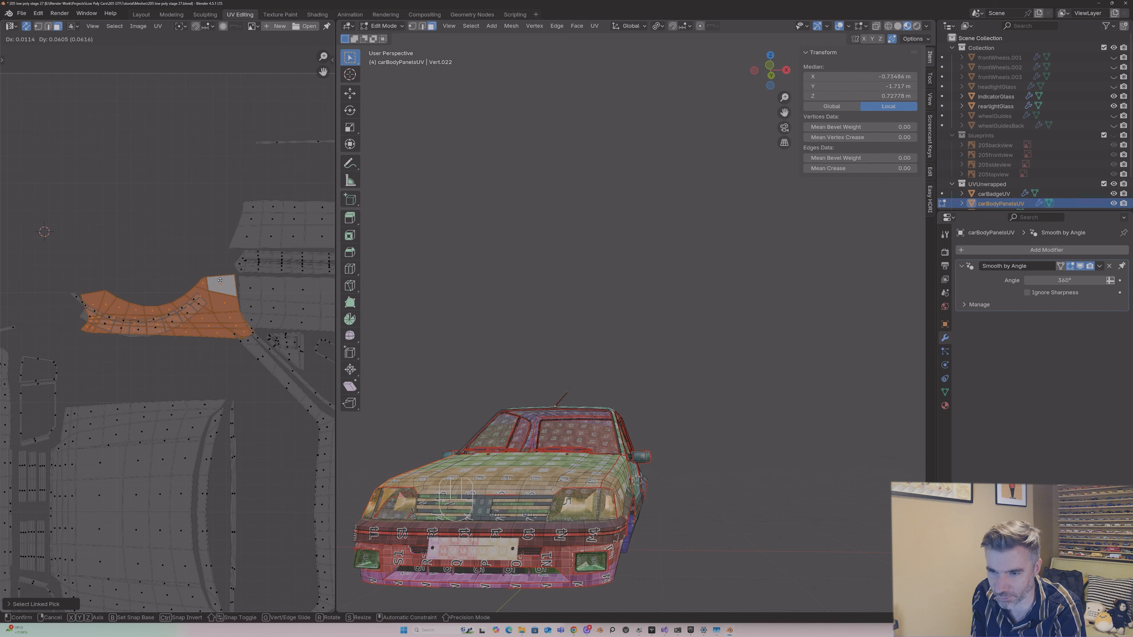
{"action": "right_click", "coordinate": [219, 280]}
Step: Select the curved wheel arch island above the upper fender island and move it upward, clear of the fender
{"action": "left_click", "coordinate": [188, 311]}
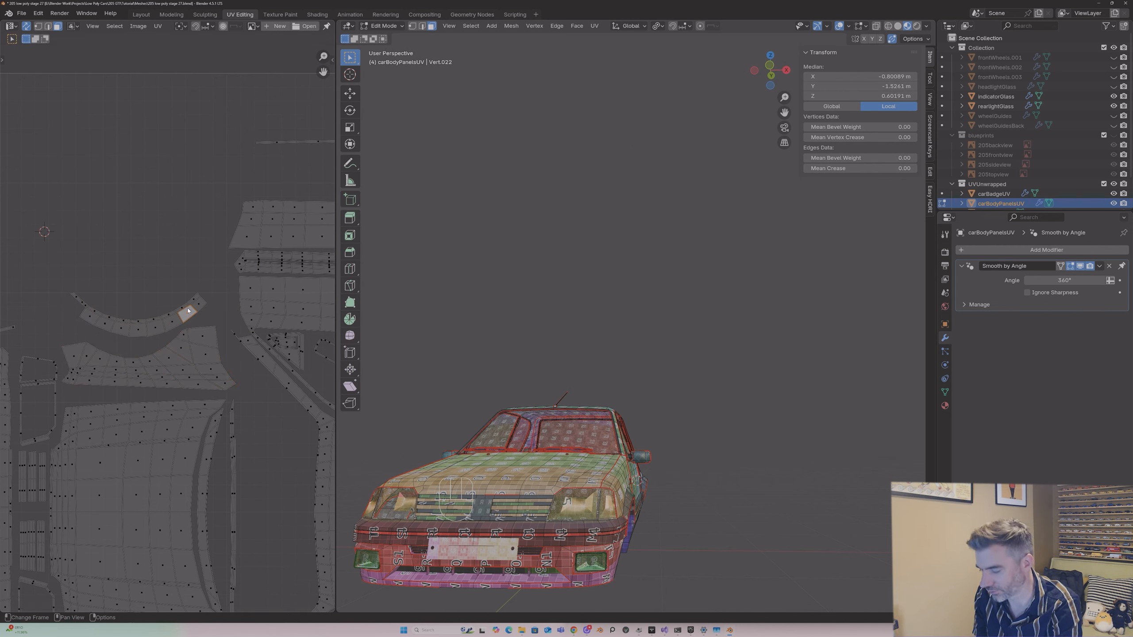
{"action": "key", "text": "l"}
{"action": "key", "text": "g"}
{"action": "left_click", "coordinate": [189, 252]}
Step: Select the fender island's corner vertex beside the door island in vertex mode and turn off UV sync selection
{"action": "scroll", "coordinate": [189, 252], "scroll_direction": "up", "scroll_amount": 3}
{"action": "key", "text": "1"}
{"action": "left_click", "coordinate": [215, 316]}
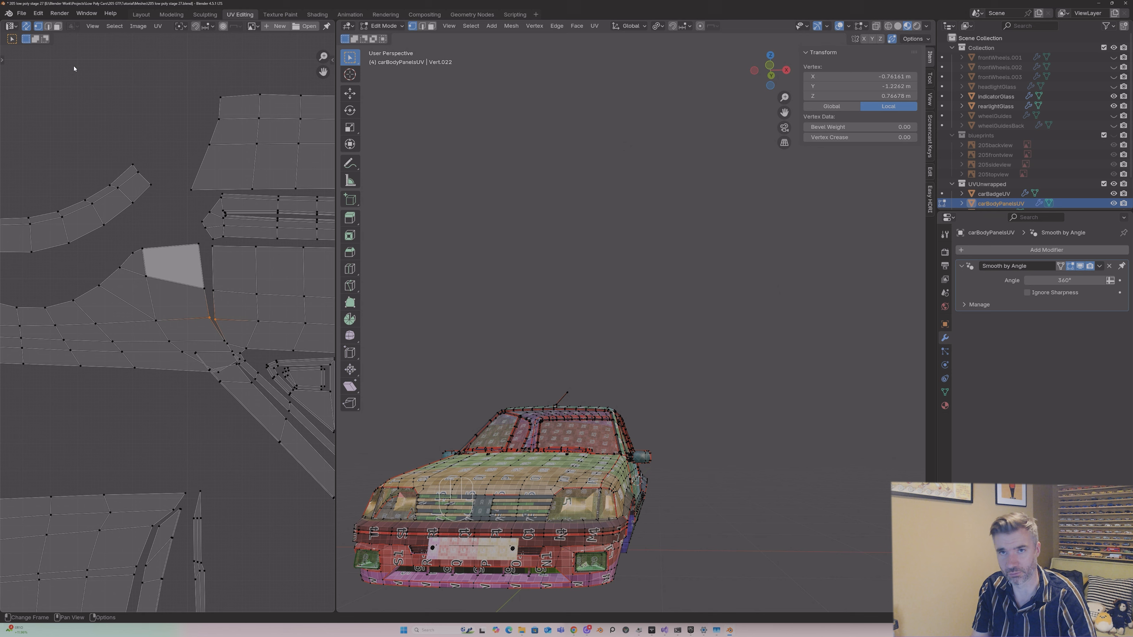
{"action": "left_click", "coordinate": [26, 25]}
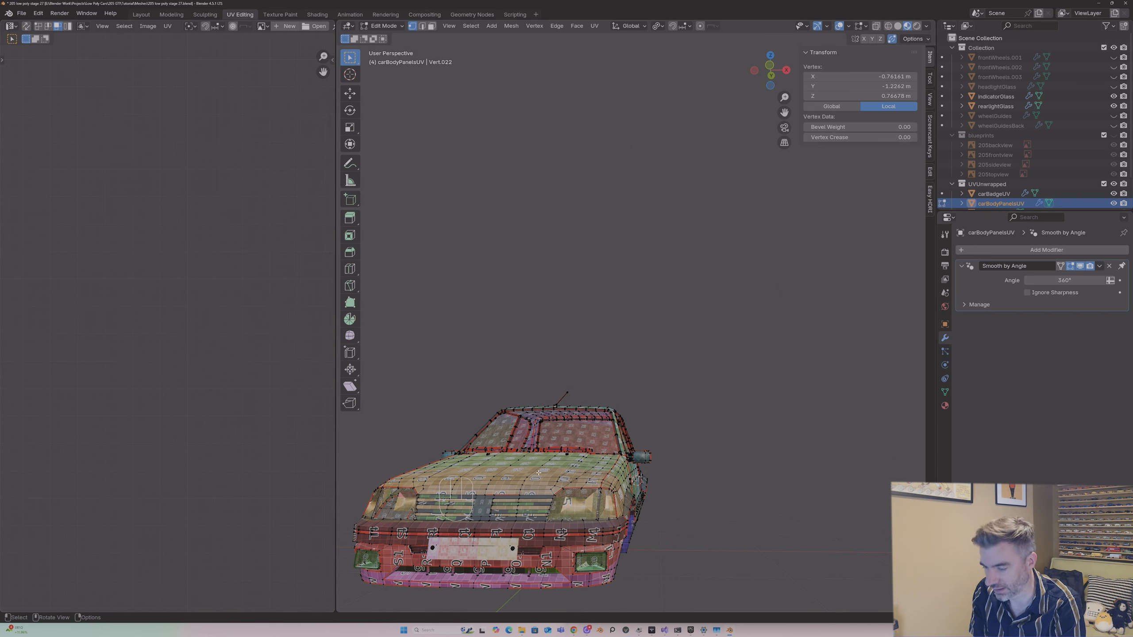
Step: Select the whole mesh to show all UV islands, and in vertex mode move the small strip island clear of the upper fender's corner
{"action": "key", "text": "a"}
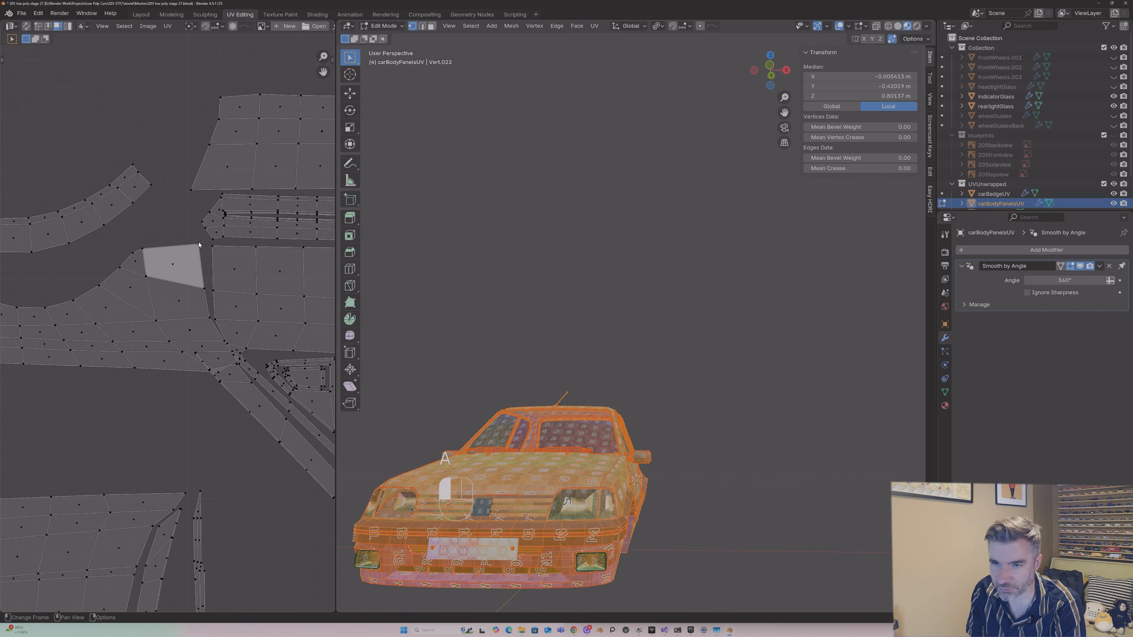
{"action": "key", "text": "1"}
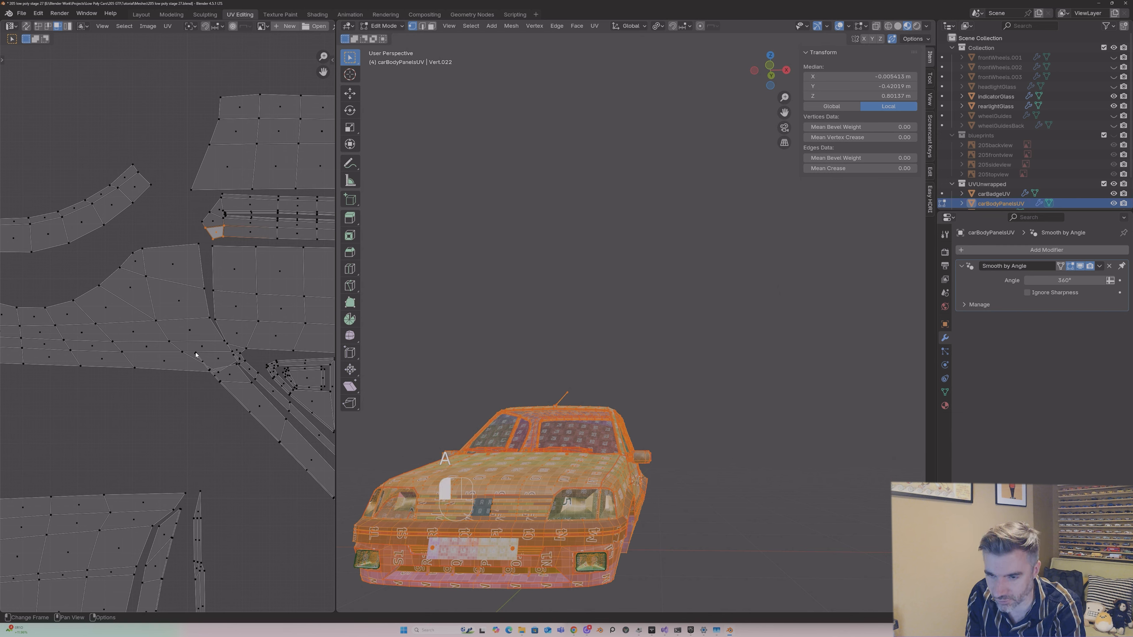
{"action": "left_click", "coordinate": [195, 353]}
{"action": "key", "text": "shift"}
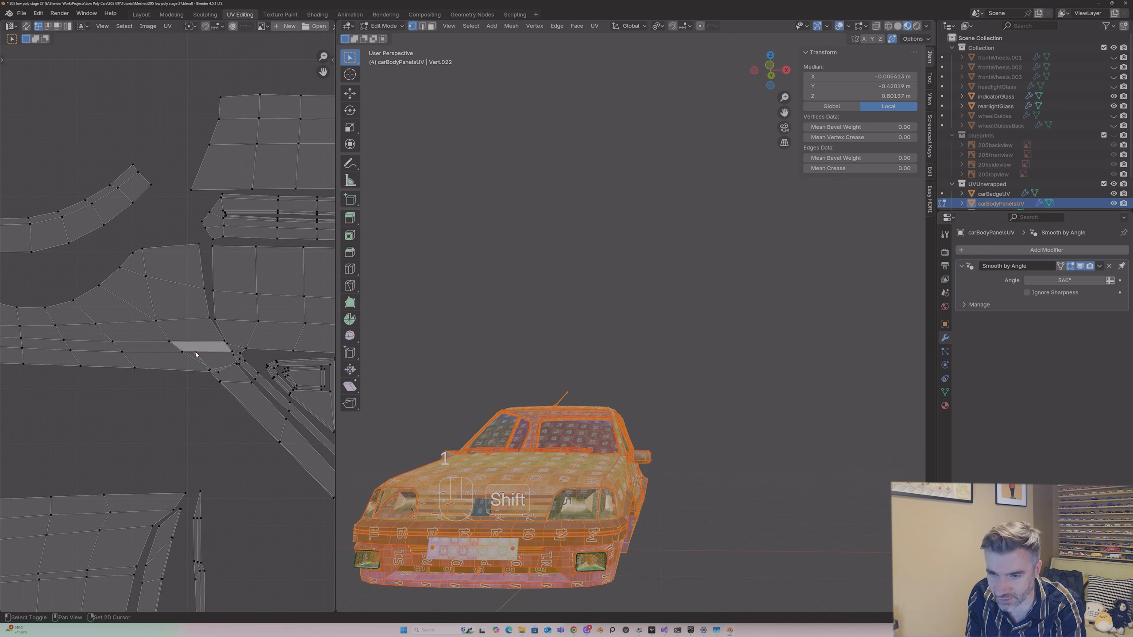
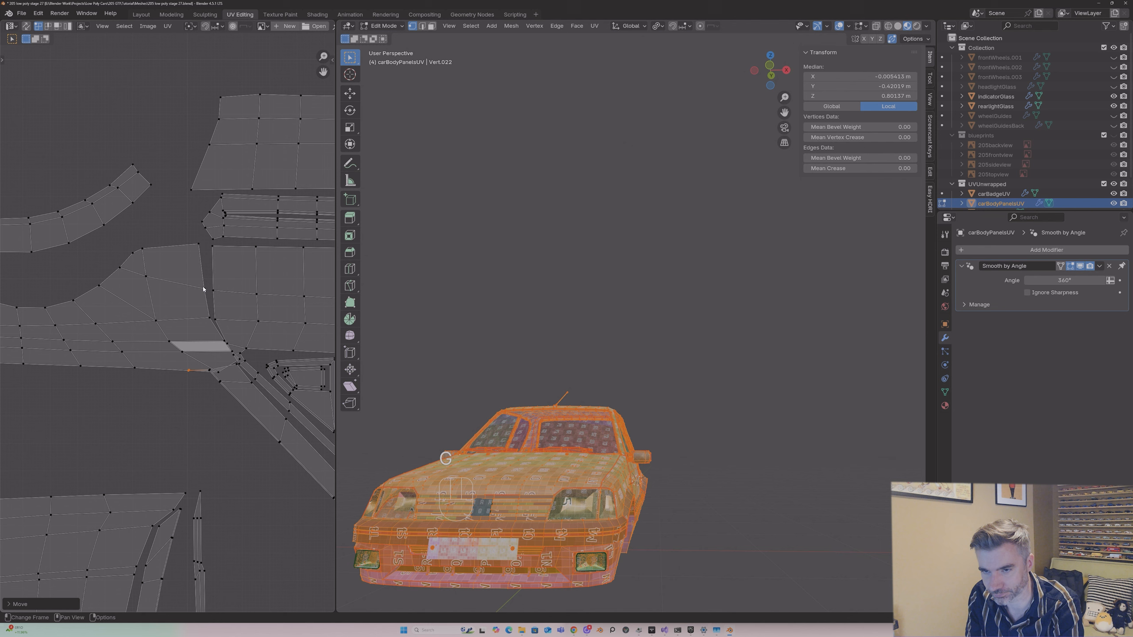
Step: Select the upper fender island, scale it down slightly, and rotate and move it so its edge lines up with the door island
{"action": "key", "text": "l"}
{"action": "key", "text": "g"}
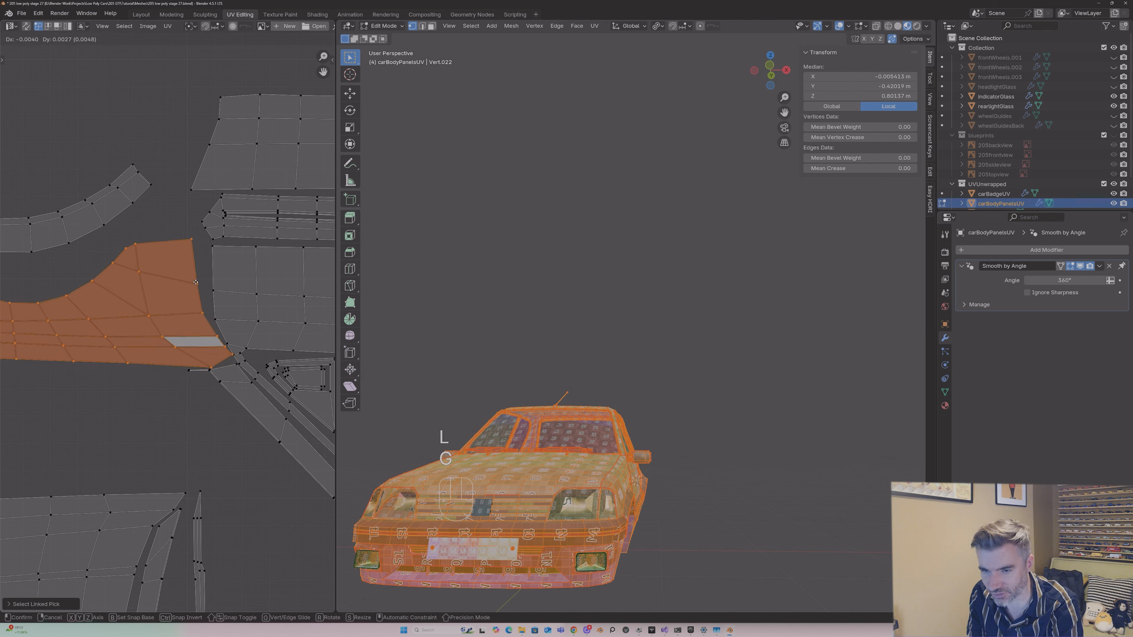
{"action": "left_click", "coordinate": [196, 284]}
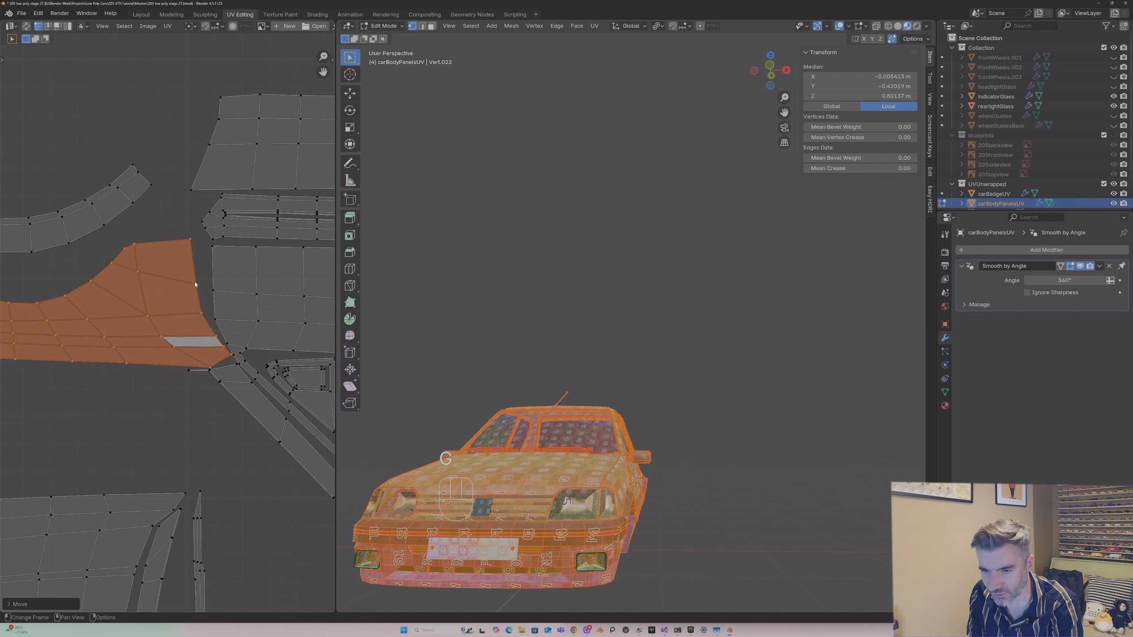
{"action": "key", "text": "s"}
{"action": "left_click", "coordinate": [181, 327]}
{"action": "key", "text": "g"}
{"action": "left_click", "coordinate": [202, 328]}
{"action": "key", "text": "r"}
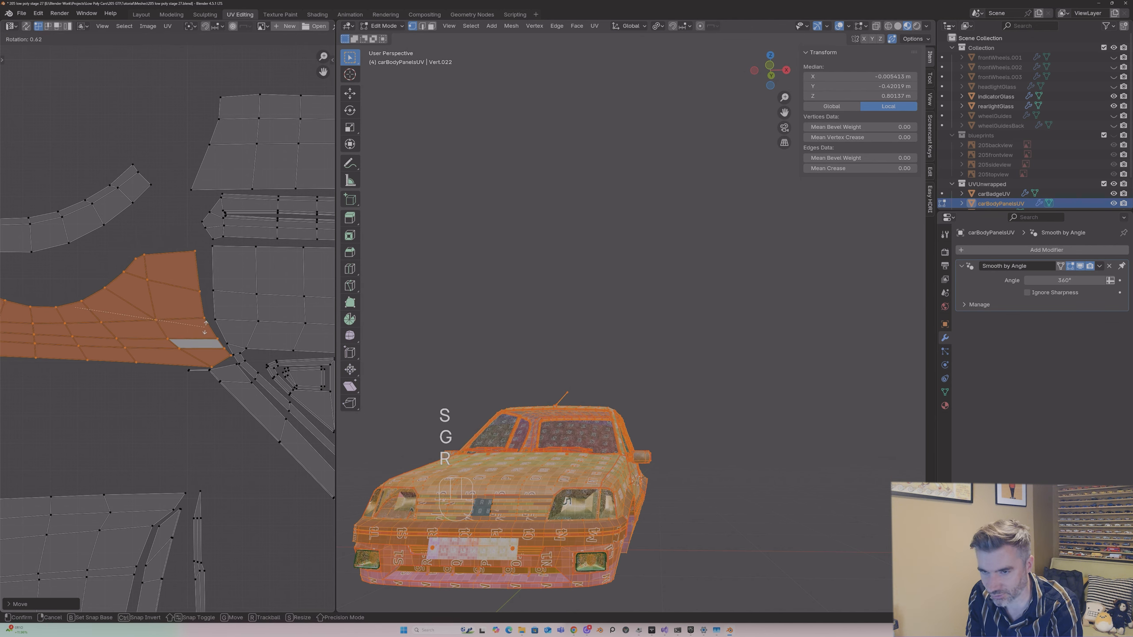
{"action": "left_click", "coordinate": [207, 328]}
{"action": "key", "text": "g"}
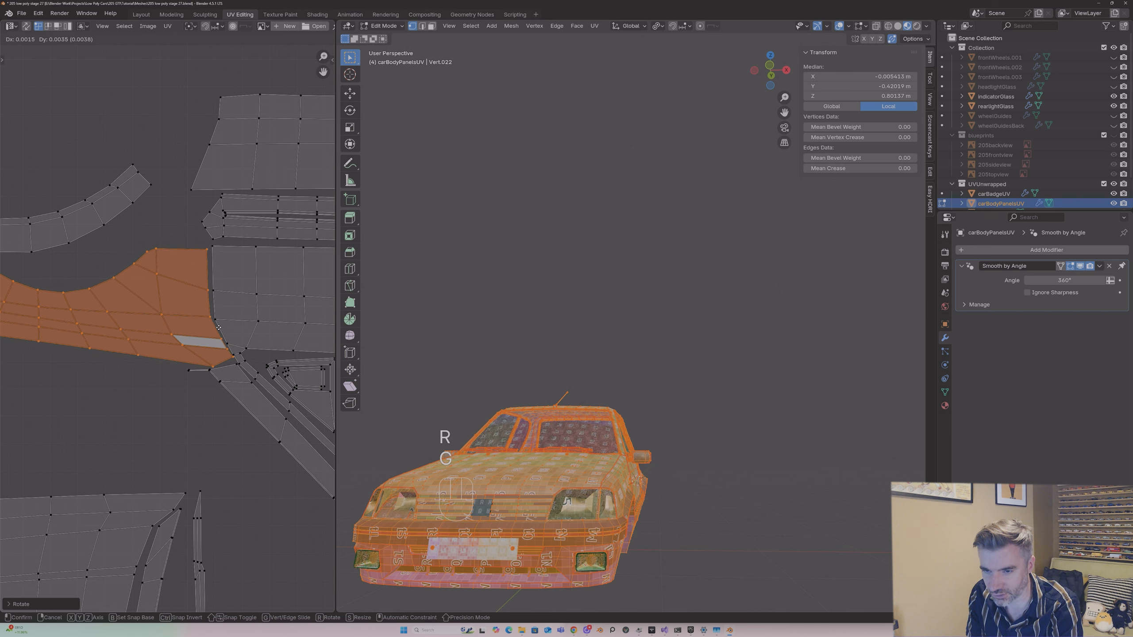
{"action": "left_click", "coordinate": [216, 326]}
Step: Fine-tune the upper fender island's scale and position until its upper corner meets the door island's edge
{"action": "key", "text": "g"}
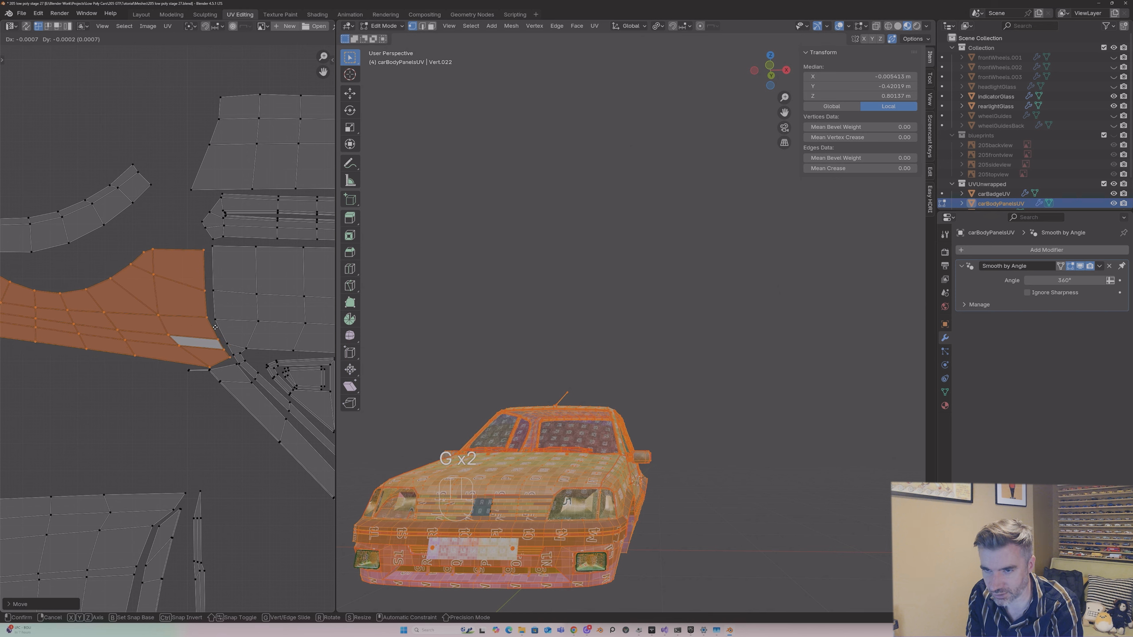
{"action": "left_click", "coordinate": [216, 327]}
{"action": "key", "text": "s"}
{"action": "left_click", "coordinate": [217, 327]}
{"action": "key", "text": "g"}
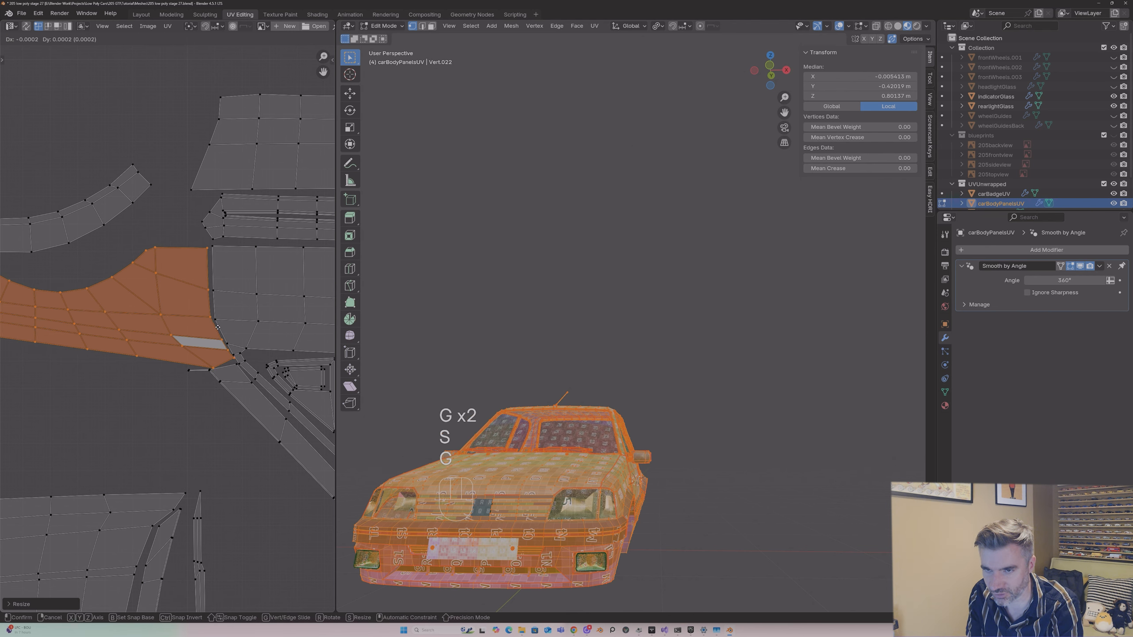
{"action": "left_click", "coordinate": [217, 327]}
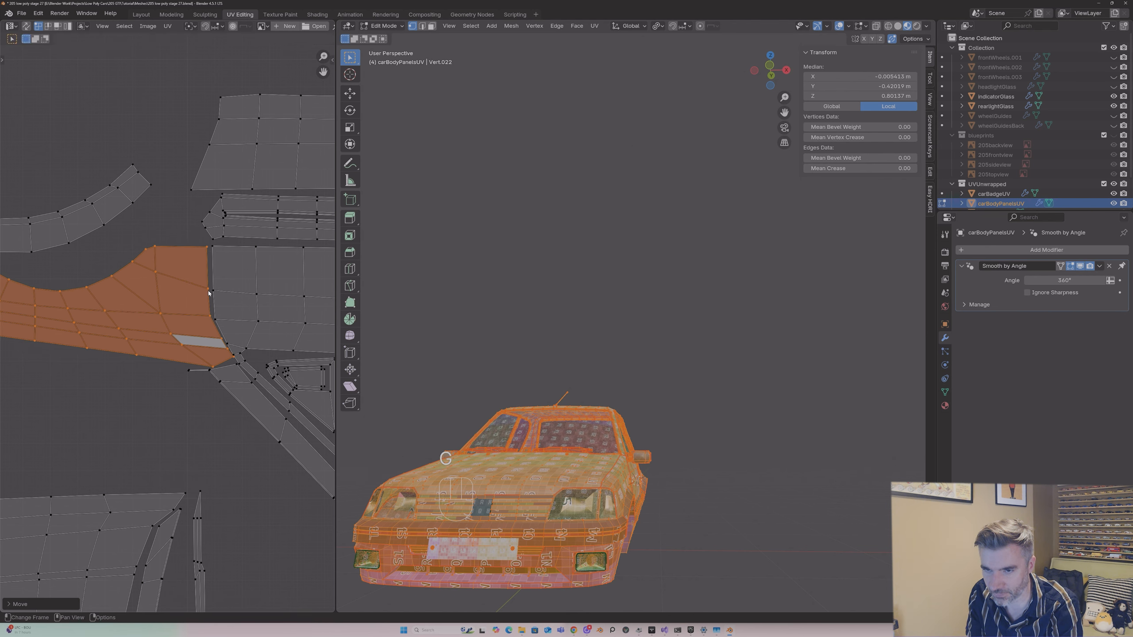
{"action": "key", "text": "g"}
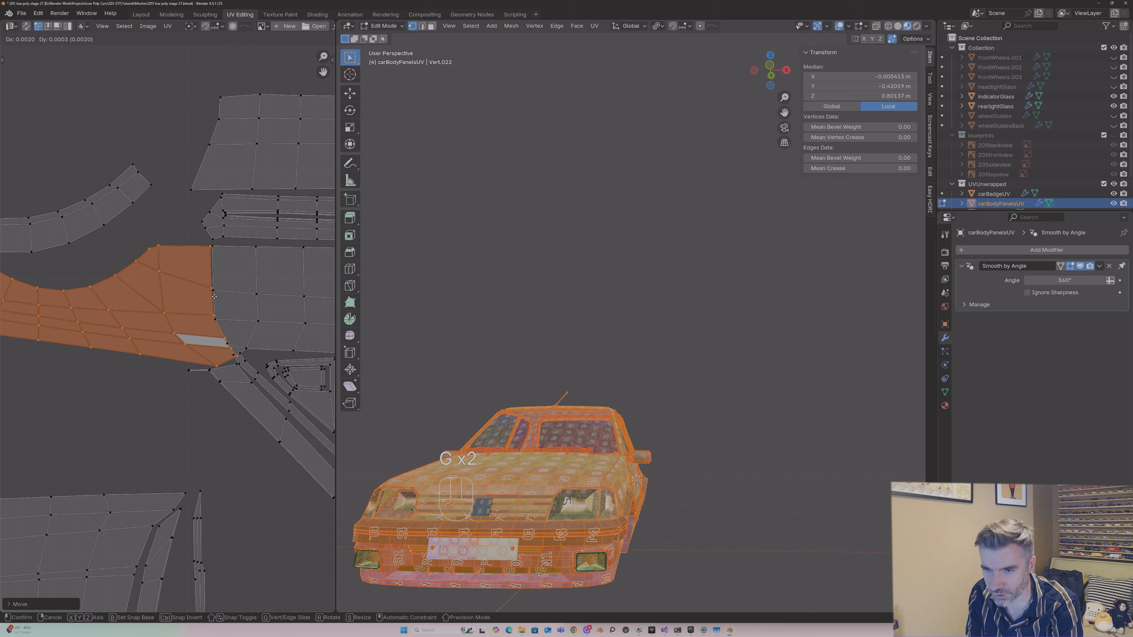
{"action": "left_click", "coordinate": [214, 300]}
Step: Move the fender's edge vertices one by one to follow the curved lower part of the door island's edge
{"action": "left_click", "coordinate": [211, 315]}
{"action": "key", "text": "g"}
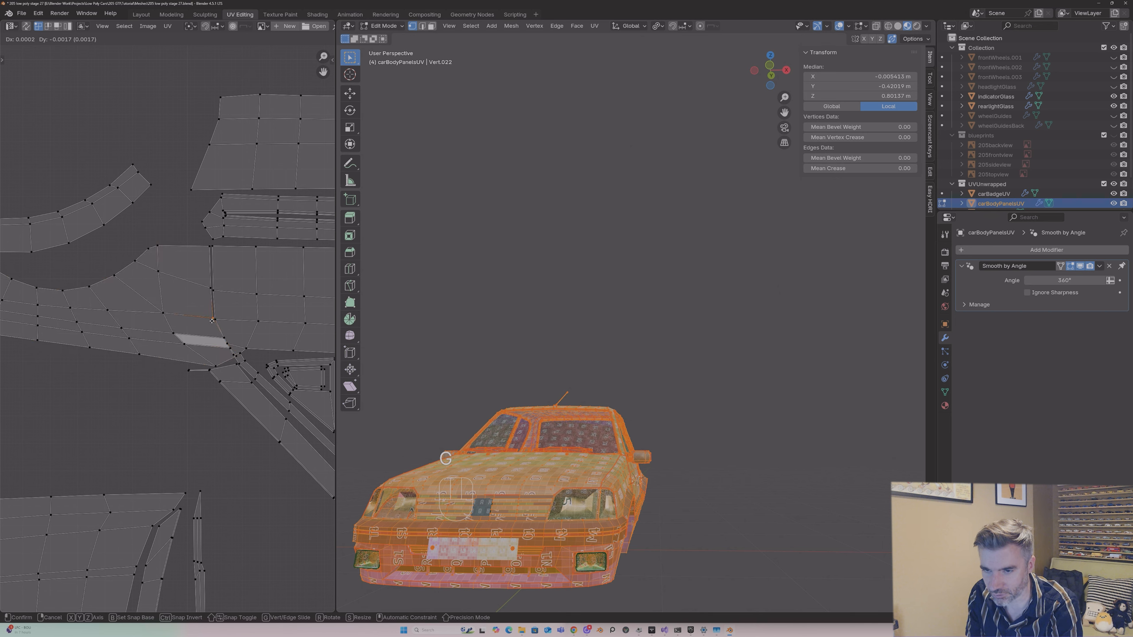
{"action": "left_click", "coordinate": [213, 319]}
{"action": "left_click", "coordinate": [221, 340]}
{"action": "key", "text": "g"}
{"action": "left_click", "coordinate": [220, 343]}
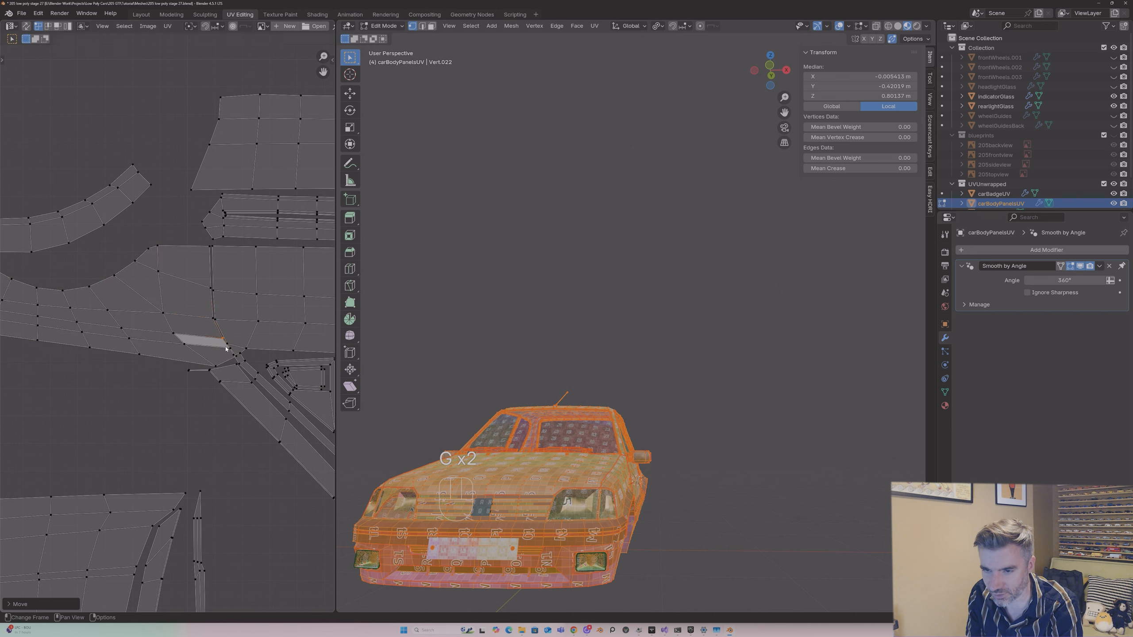
{"action": "left_click", "coordinate": [226, 351]}
{"action": "key", "text": "g"}
{"action": "left_click", "coordinate": [225, 351]}
Step: Adjust the vertices at the fender's lower tip where it meets the door and window pillar islands
{"action": "left_click", "coordinate": [235, 358]}
{"action": "key", "text": "g"}
{"action": "left_click", "coordinate": [232, 358]}
{"action": "left_click", "coordinate": [216, 367]}
{"action": "key", "text": "g"}
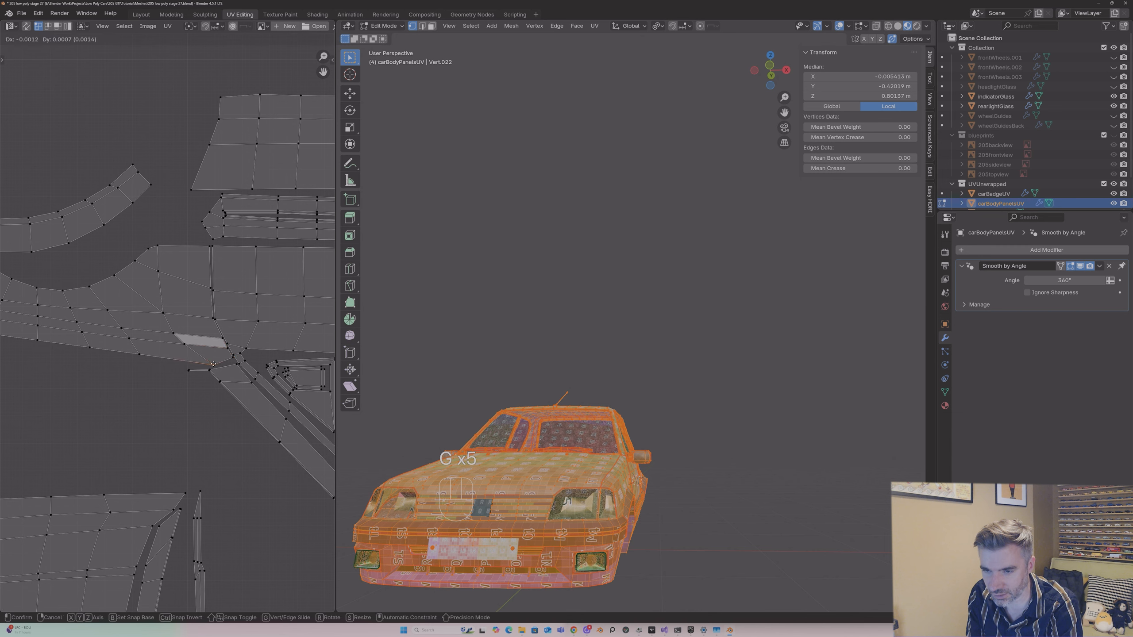
{"action": "left_click", "coordinate": [213, 364]}
{"action": "key", "text": "g"}
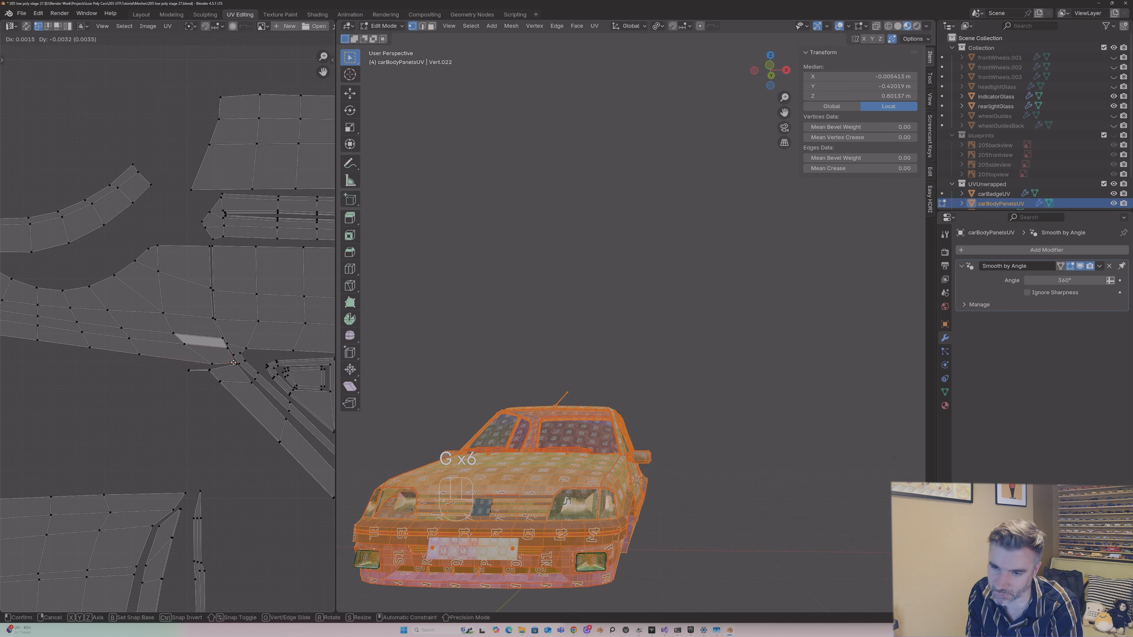
{"action": "left_click", "coordinate": [233, 360]}
Step: Examine the checker texture across the fender and door on the side of the car, outside edit mode
{"action": "key", "text": "Tab"}
{"action": "key", "text": "Tab"}
{"action": "key", "text": "Tab"}
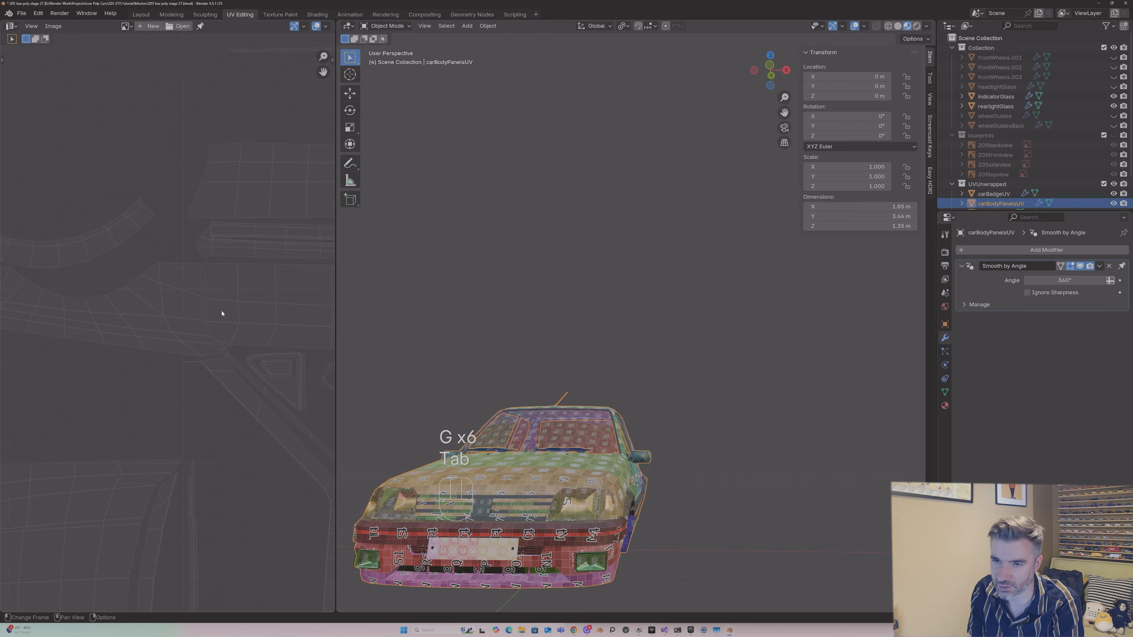
{"action": "middle_click_drag", "start_coordinate": [468, 424], "coordinate": [534, 447]}
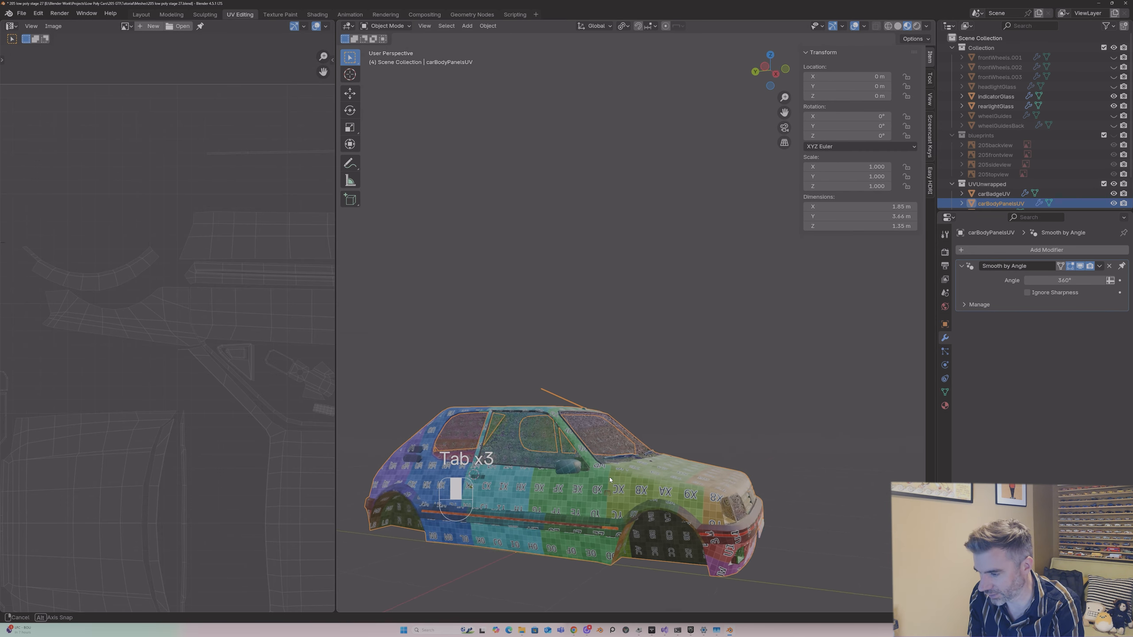
{"action": "key", "text": "Tab"}
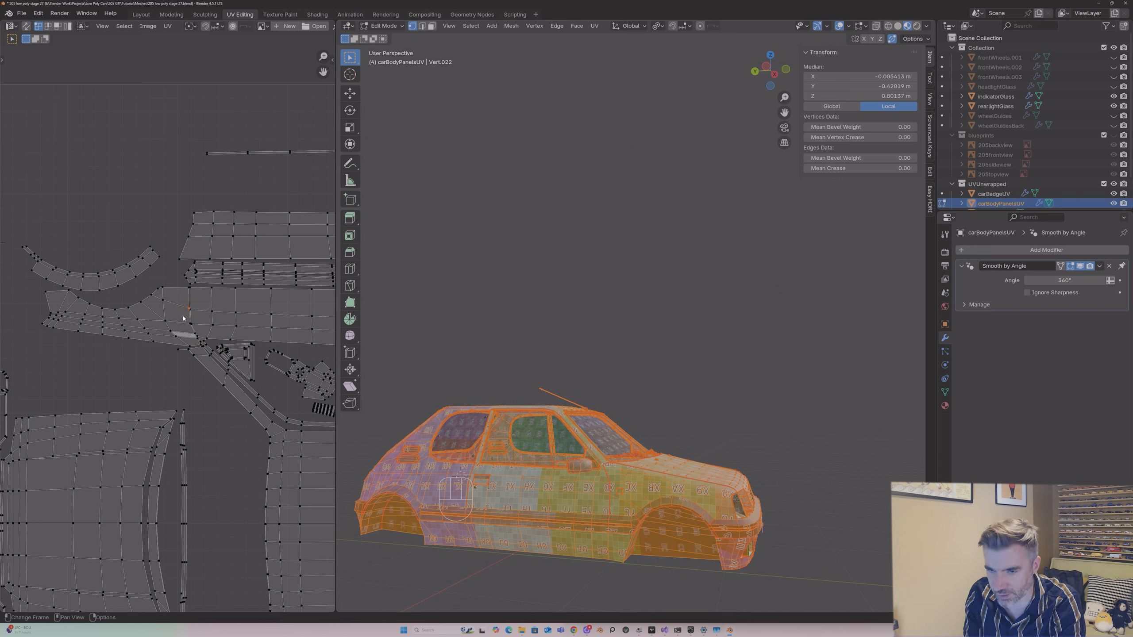
{"action": "key", "text": "g"}
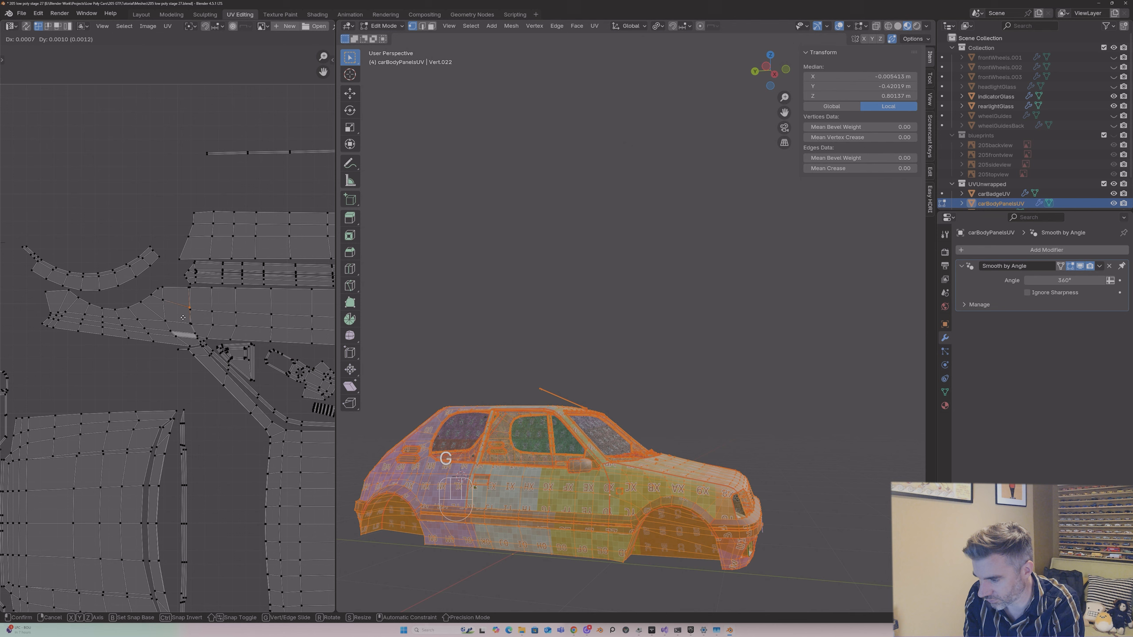
{"action": "left_click", "coordinate": [182, 322]}
{"action": "key", "text": "ctrl+z"}
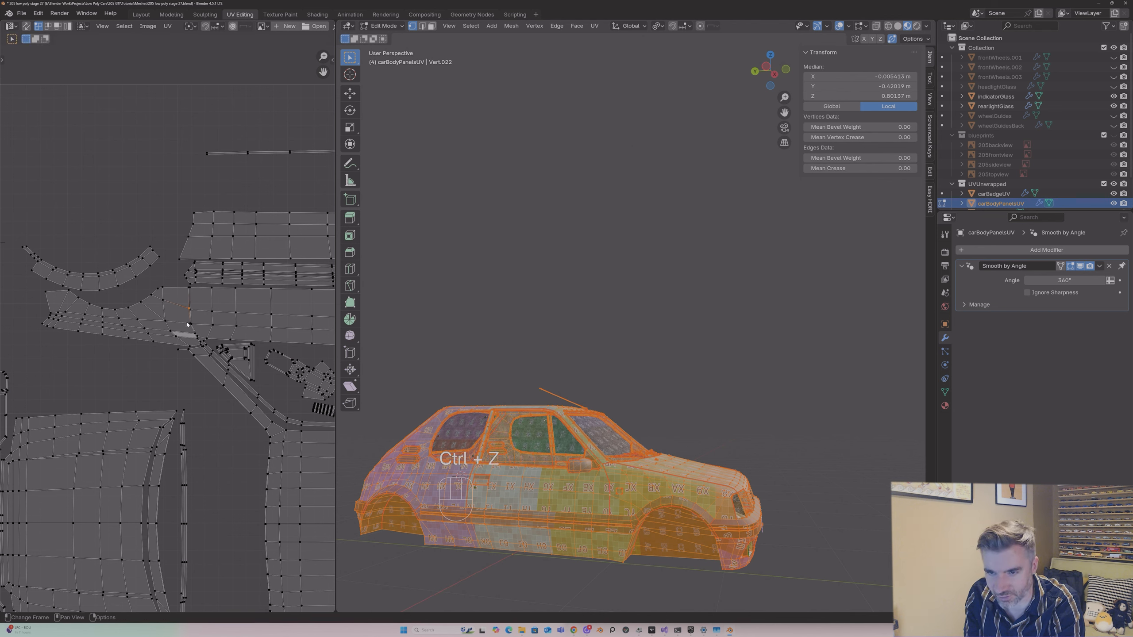
Step: Nudge the vertices along the fender and door seam to even out the checker pattern, checking the car's side between moves
{"action": "key", "text": "g"}
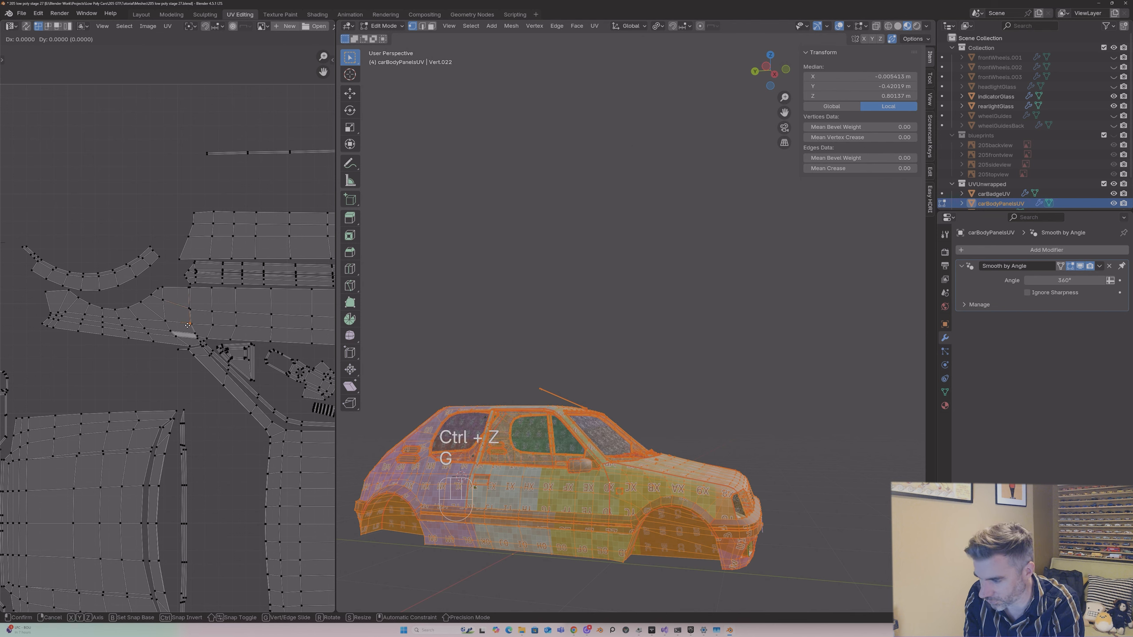
{"action": "left_click", "coordinate": [187, 326]}
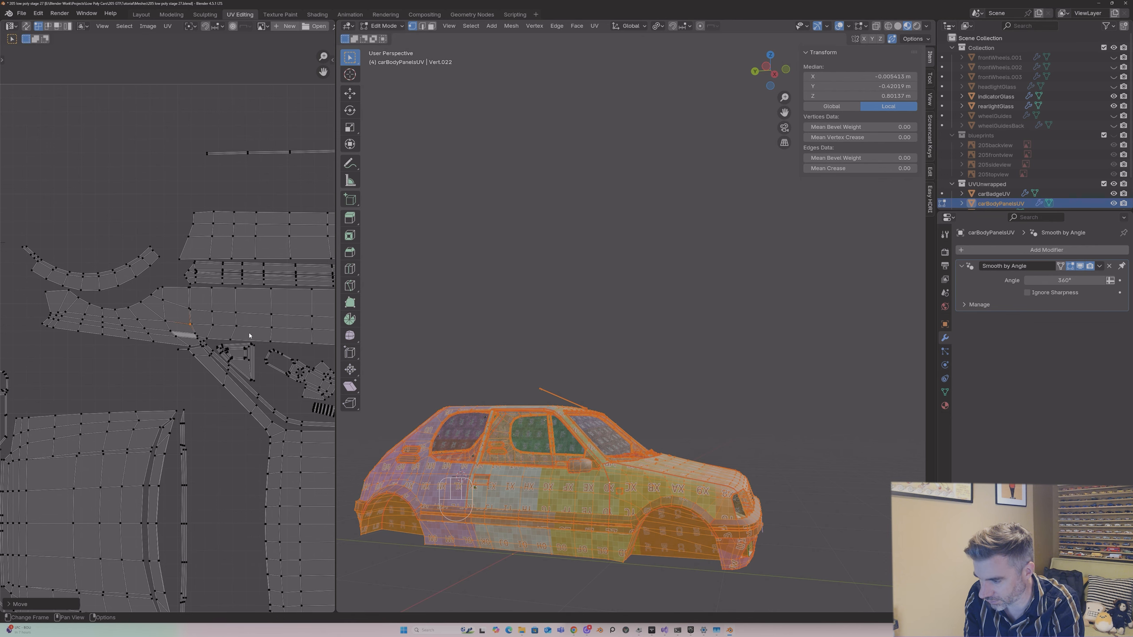
{"action": "key", "text": "Tab"}
{"action": "scroll", "coordinate": [632, 499], "scroll_direction": "up", "scroll_amount": 2}
{"action": "key", "text": "Tab"}
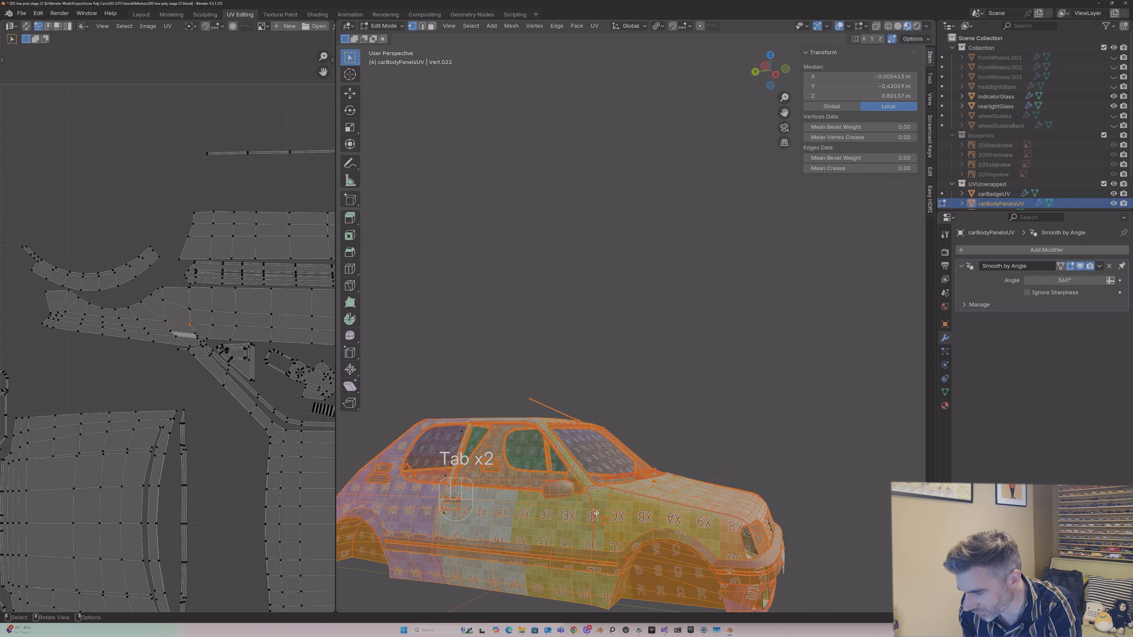
{"action": "key", "text": "g"}
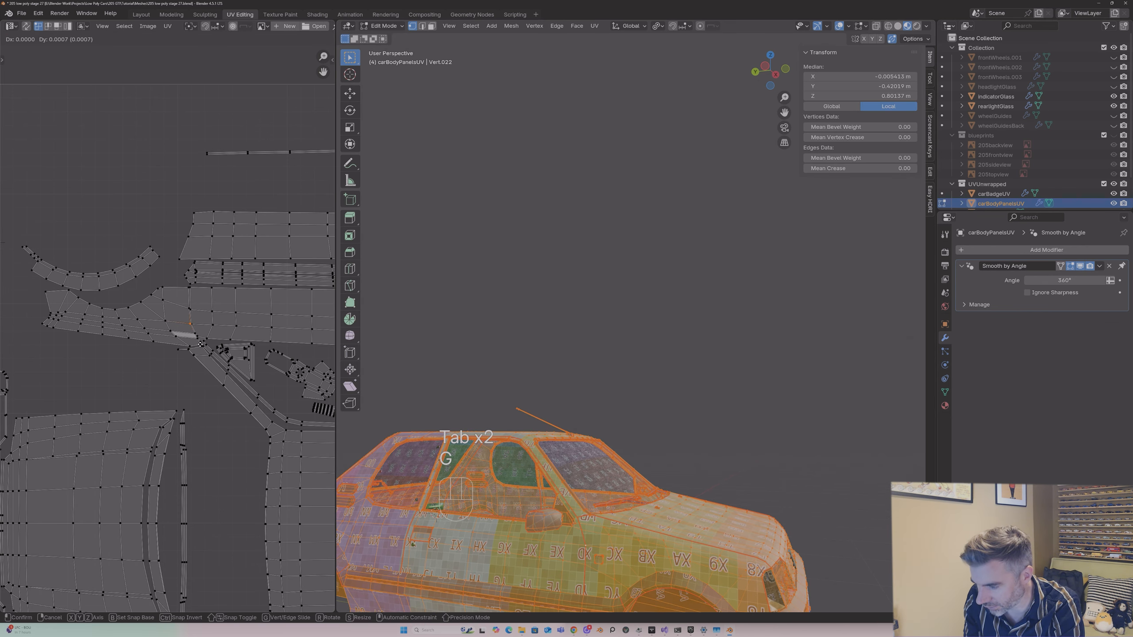
{"action": "left_click", "coordinate": [192, 334]}
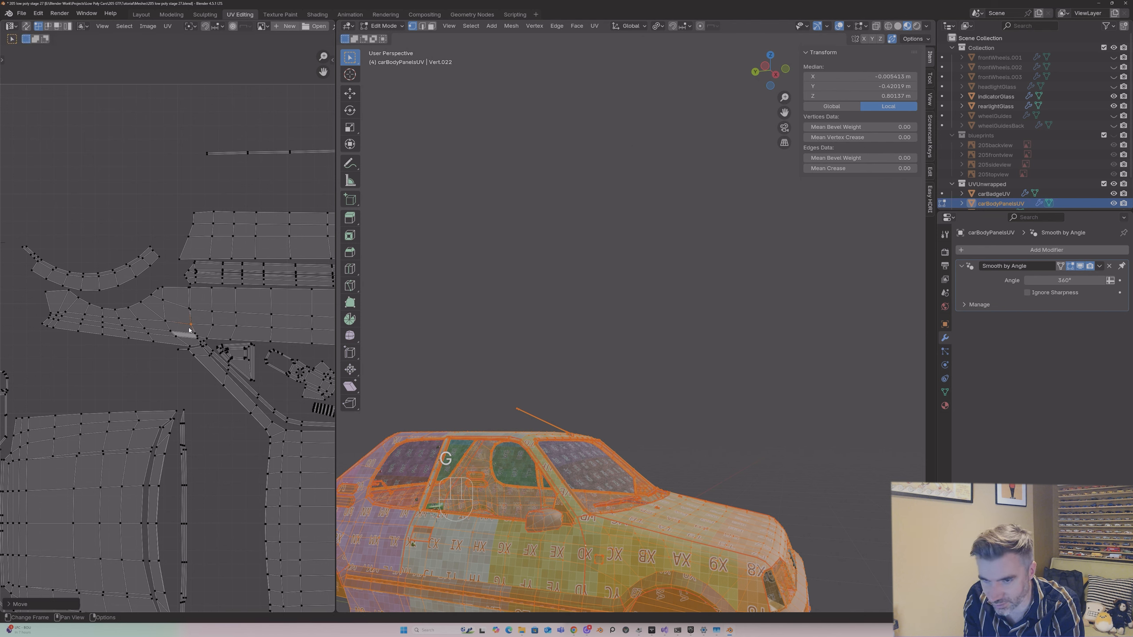
{"action": "key", "text": "g"}
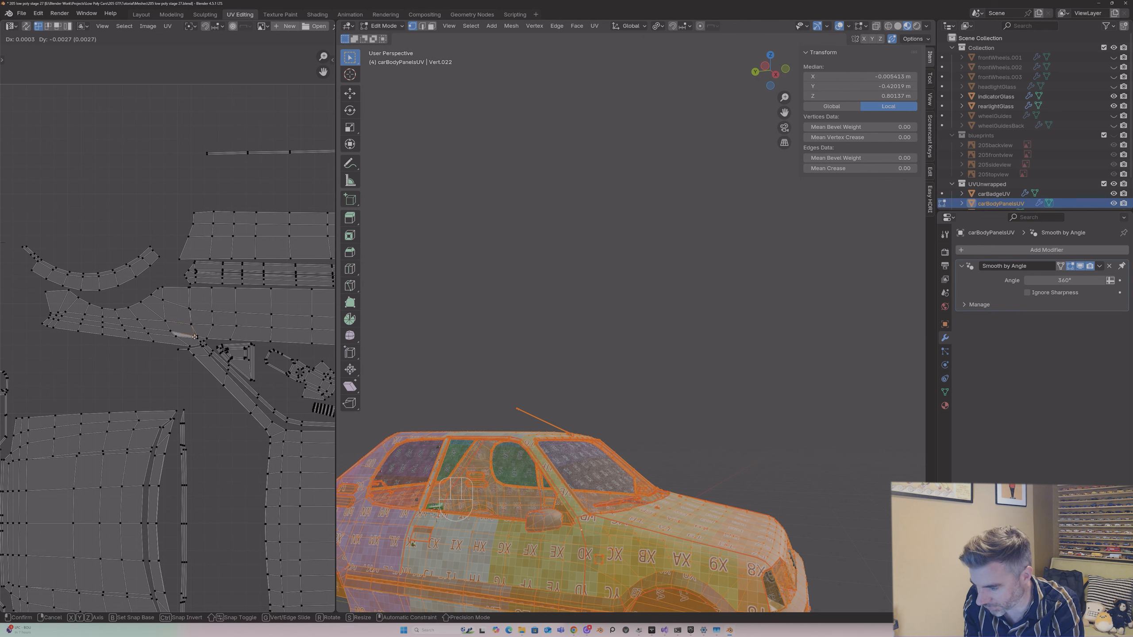
{"action": "left_click", "coordinate": [194, 339]}
Step: Shift the fender vertex near its lower tip slightly toward the door island and check the checker texture on the whole car
{"action": "middle_click_drag", "start_coordinate": [580, 469], "coordinate": [558, 469]}
{"action": "scroll", "coordinate": [558, 469], "scroll_direction": "down", "scroll_amount": 2}
{"action": "key", "text": "Tab"}
{"action": "key", "text": "Tab"}
{"action": "scroll", "coordinate": [168, 328], "scroll_direction": "up", "scroll_amount": 4}
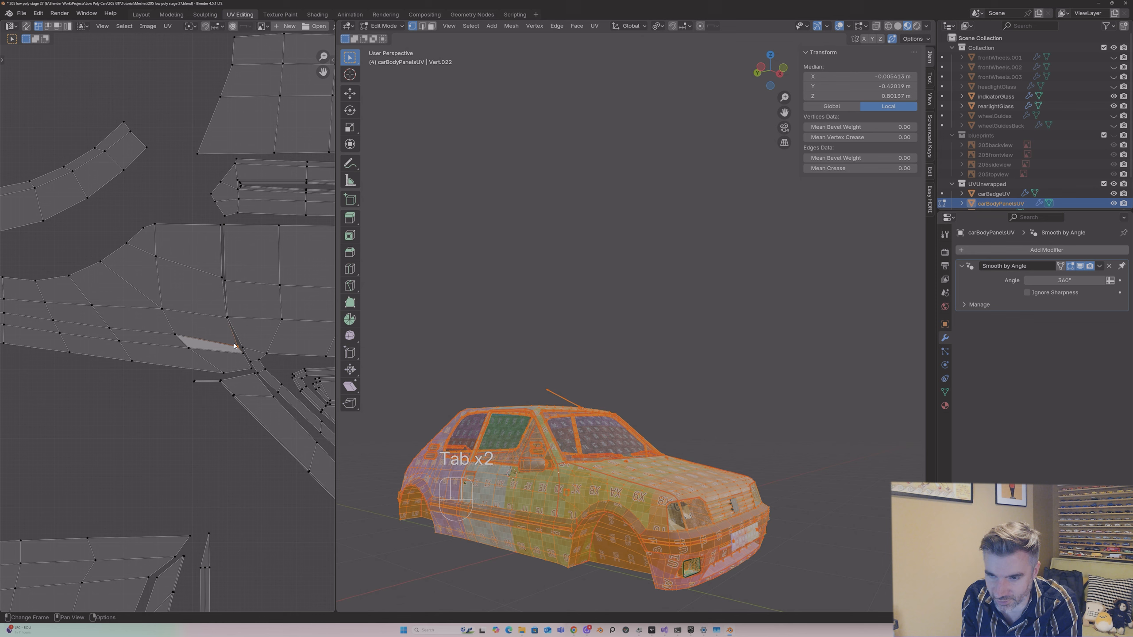
{"action": "key", "text": "g"}
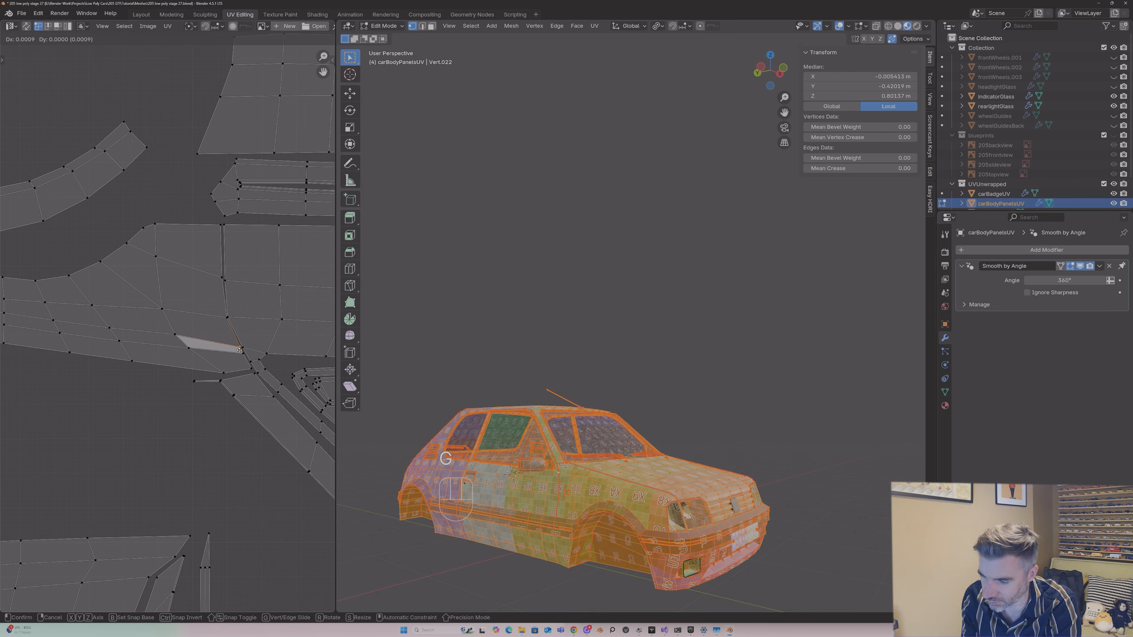
{"action": "left_click", "coordinate": [240, 351]}
{"action": "key", "text": "Tab"}
{"action": "middle_click_drag", "start_coordinate": [603, 446], "coordinate": [573, 406]}
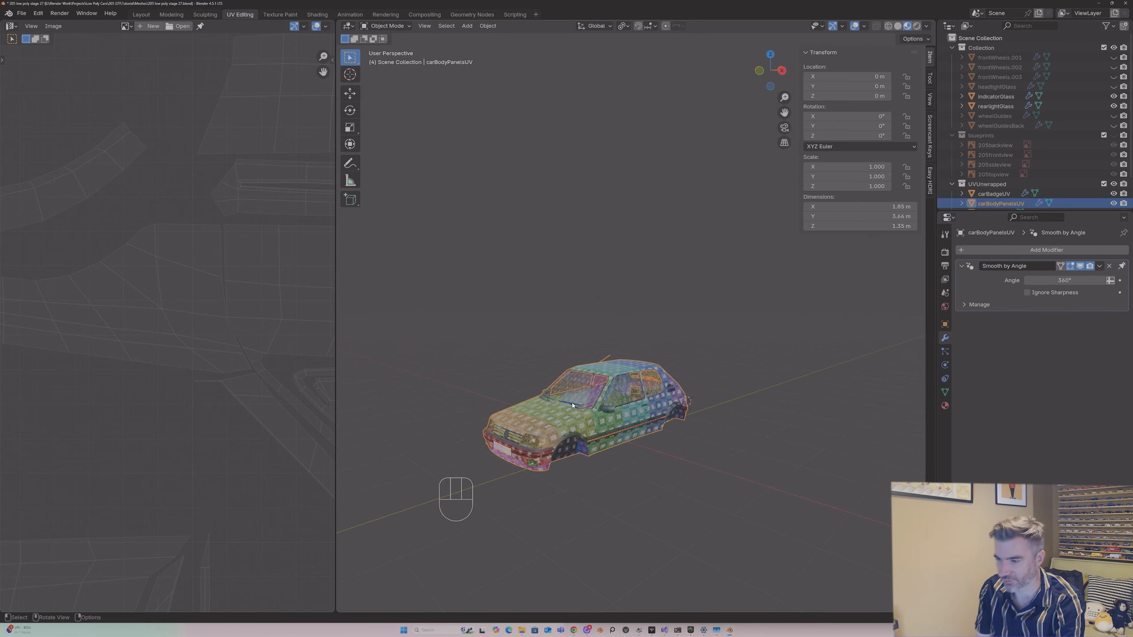
{"action": "key", "text": "Tab"}
Step: Move the small strip island at the corner of the lower fender island slightly clear of the fender
{"action": "scroll", "coordinate": [205, 299], "scroll_direction": "down", "scroll_amount": 4}
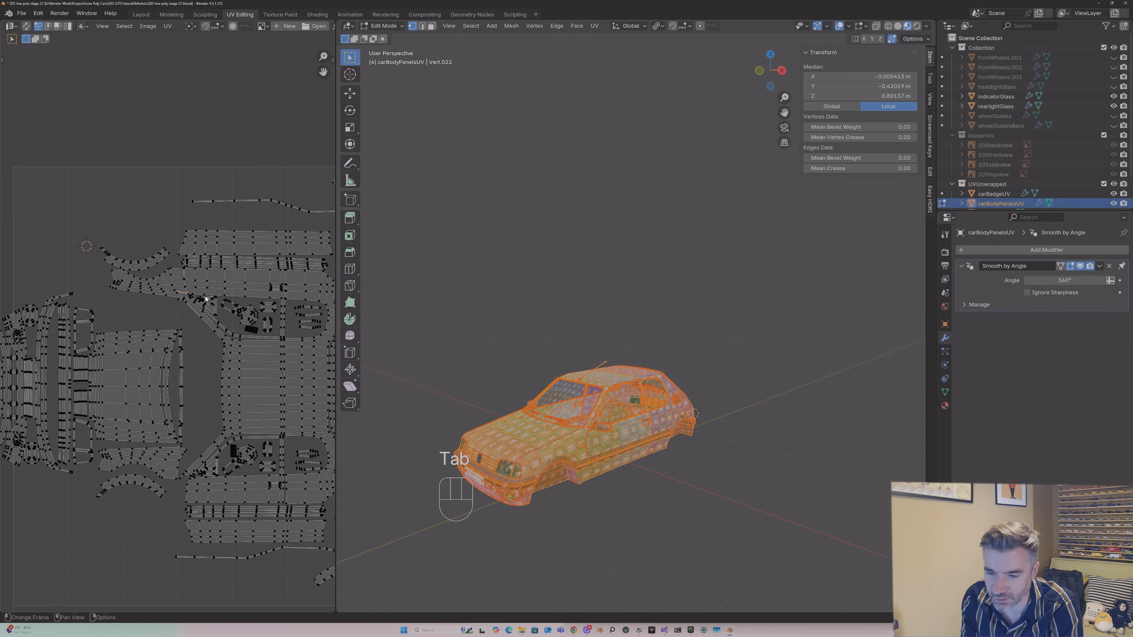
{"action": "scroll", "coordinate": [196, 361], "scroll_direction": "up", "scroll_amount": 6}
{"action": "middle_click_drag", "start_coordinate": [196, 361], "coordinate": [178, 222]}
{"action": "left_click", "coordinate": [242, 391]}
{"action": "key", "text": "g"}
{"action": "left_click", "coordinate": [240, 390]}
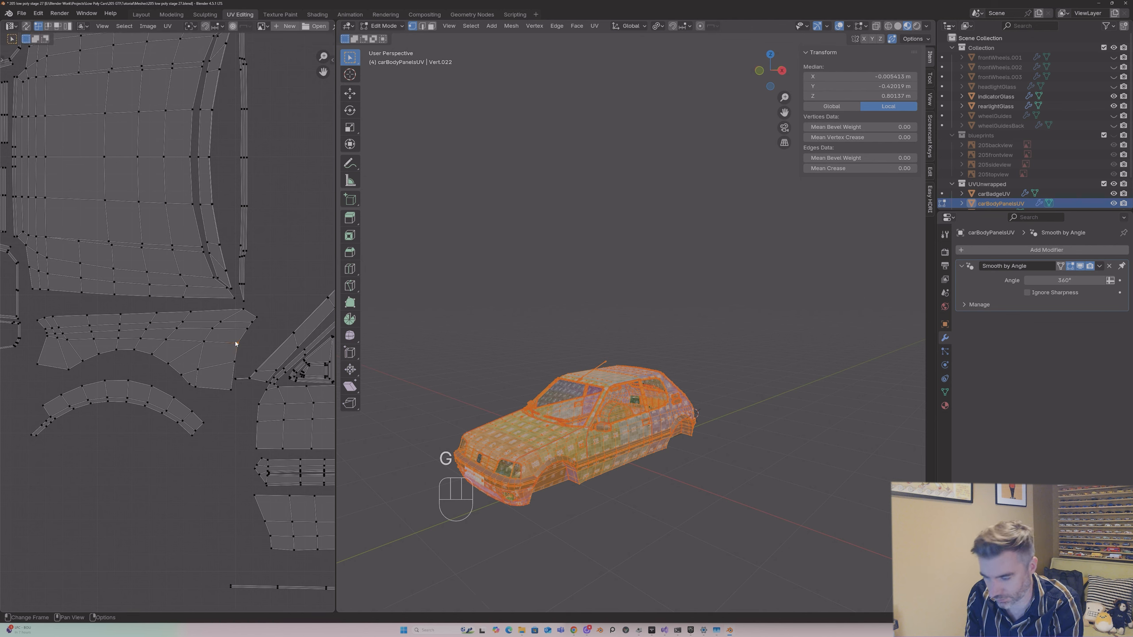
Step: Select the lower fender island, move it down beside the lower door island and rotate it toward the door's edge
{"action": "key", "text": "l"}
{"action": "key", "text": "g"}
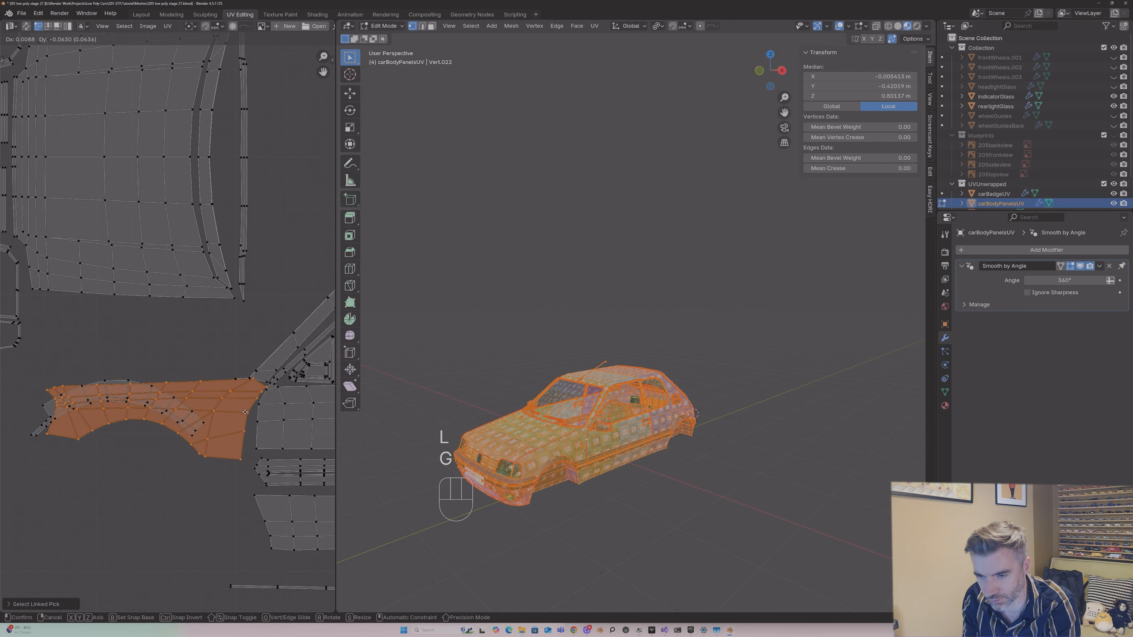
{"action": "left_click", "coordinate": [248, 411]}
{"action": "key", "text": "r"}
{"action": "left_click", "coordinate": [246, 402]}
{"action": "key", "text": "g"}
{"action": "left_click", "coordinate": [244, 416]}
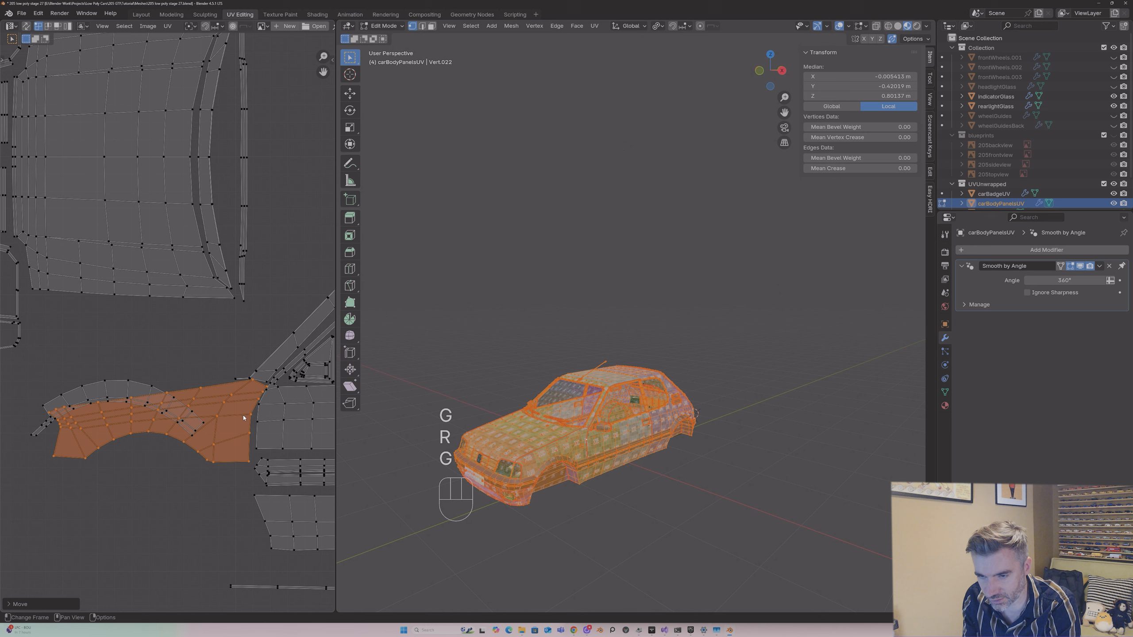
Step: Scale the lower fender island down slightly, shift it toward the lower door island and rotate it to follow the door's front edge
{"action": "key", "text": "s"}
{"action": "left_click", "coordinate": [240, 412]}
{"action": "key", "text": "g"}
{"action": "left_click", "coordinate": [243, 410]}
{"action": "key", "text": "r"}
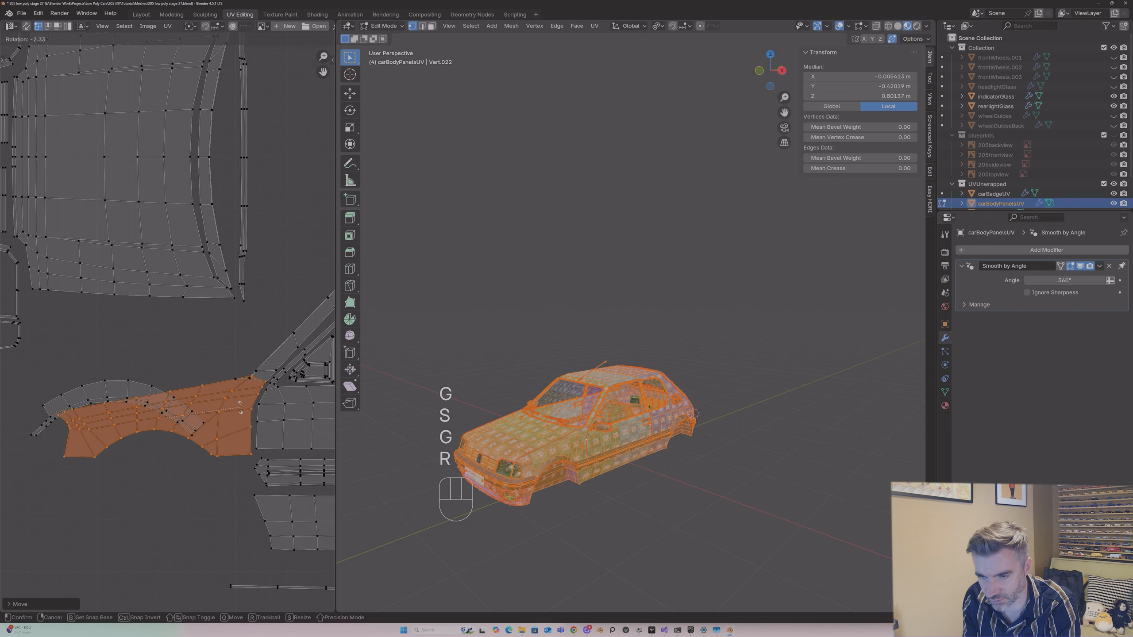
{"action": "left_click", "coordinate": [243, 411]}
Step: Shrink the lower fender island a little more and move it up against the front edge of the lower door island
{"action": "key", "text": "g"}
{"action": "key", "text": "s"}
{"action": "left_click", "coordinate": [238, 414]}
{"action": "key", "text": "g"}
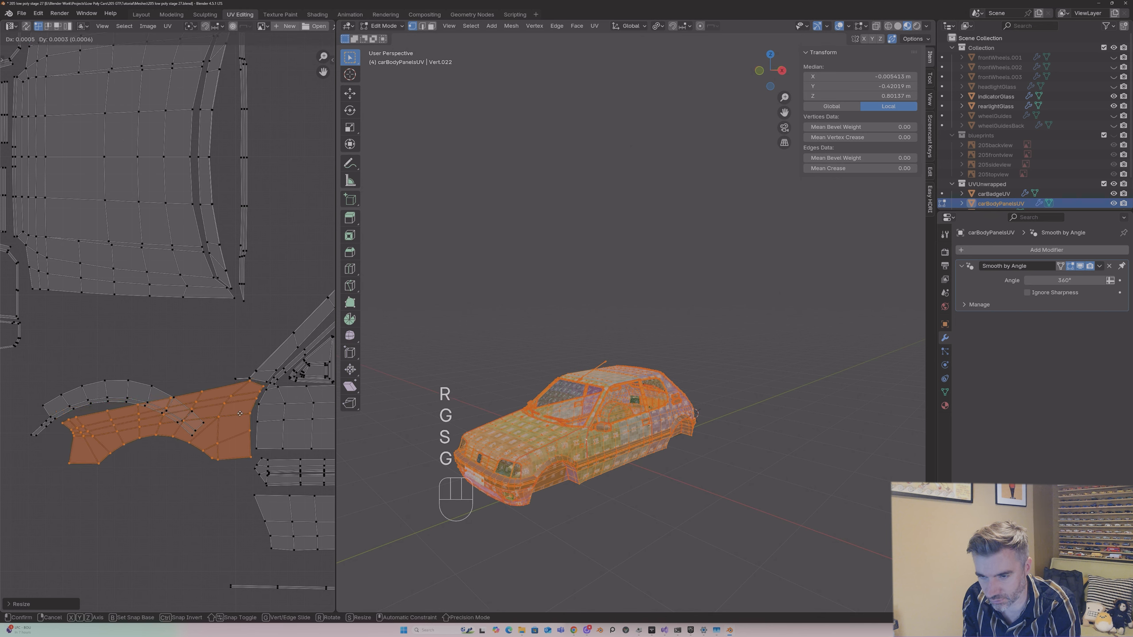
{"action": "left_click", "coordinate": [260, 393]}
{"action": "key", "text": "g"}
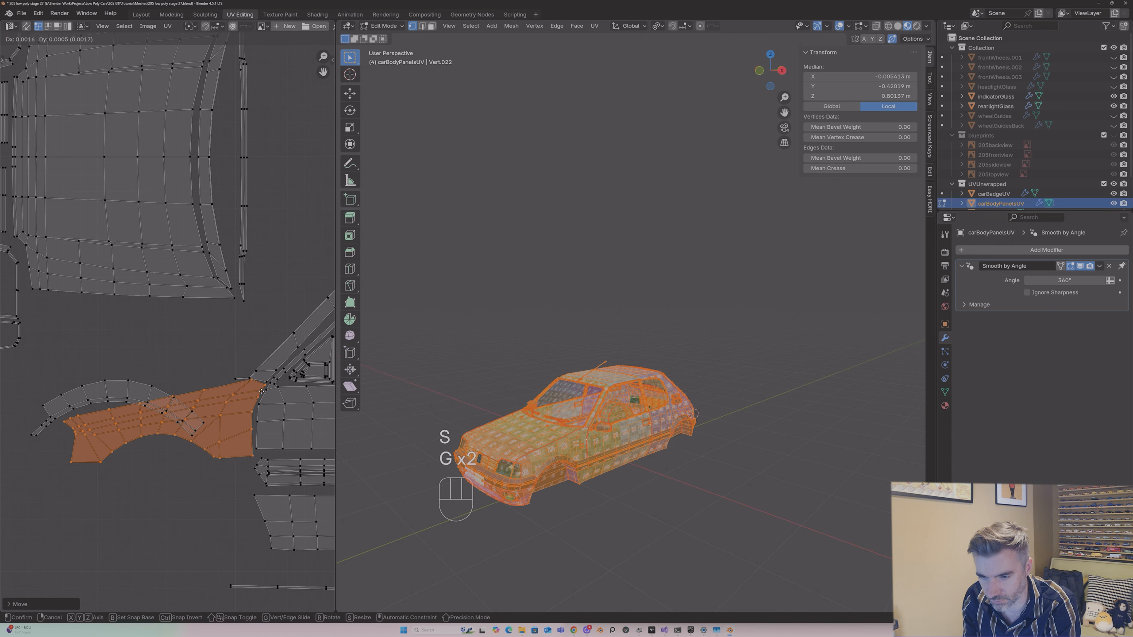
{"action": "left_click", "coordinate": [252, 394]}
Step: Nudge the vertex where the thin strip meets the lower fender island and the vertex at the fender's upper tip beside the pillar
{"action": "left_click", "coordinate": [251, 380]}
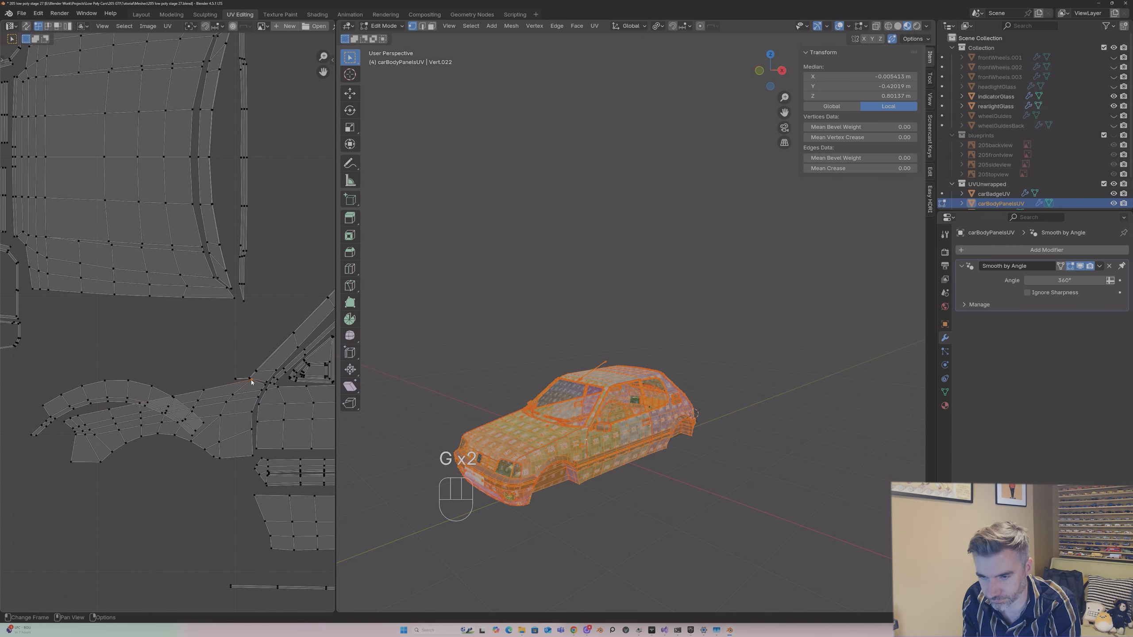
{"action": "key", "text": "g"}
{"action": "left_click", "coordinate": [249, 380]}
{"action": "left_click", "coordinate": [264, 390]}
{"action": "scroll", "coordinate": [268, 277], "scroll_direction": "up", "scroll_amount": 1}
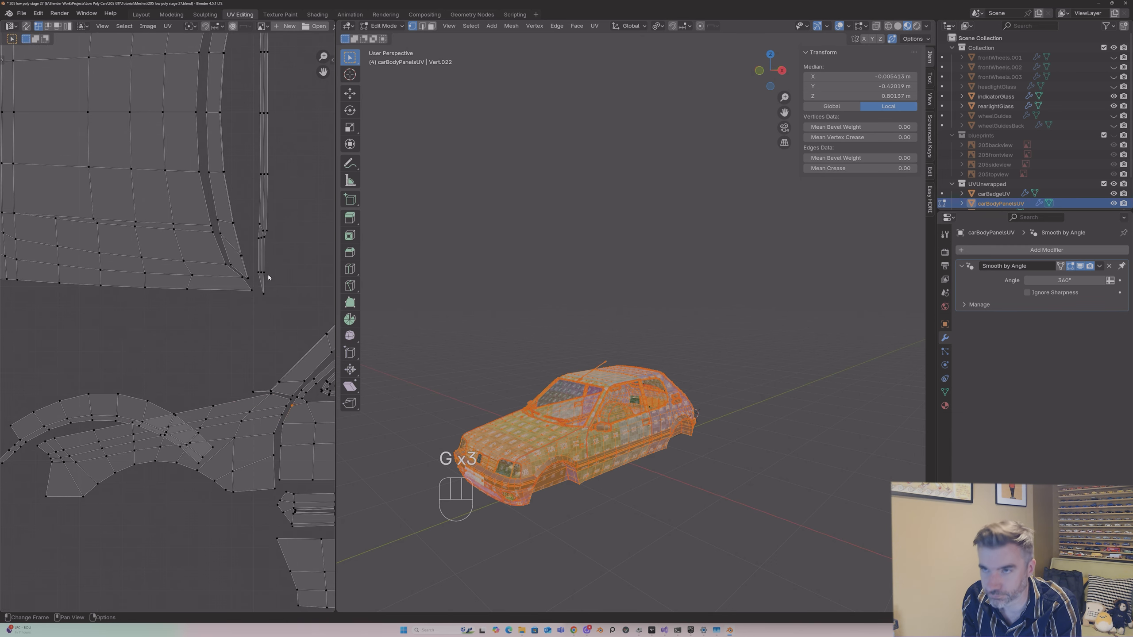
{"action": "middle_click_drag", "start_coordinate": [292, 407], "coordinate": [206, 329]}
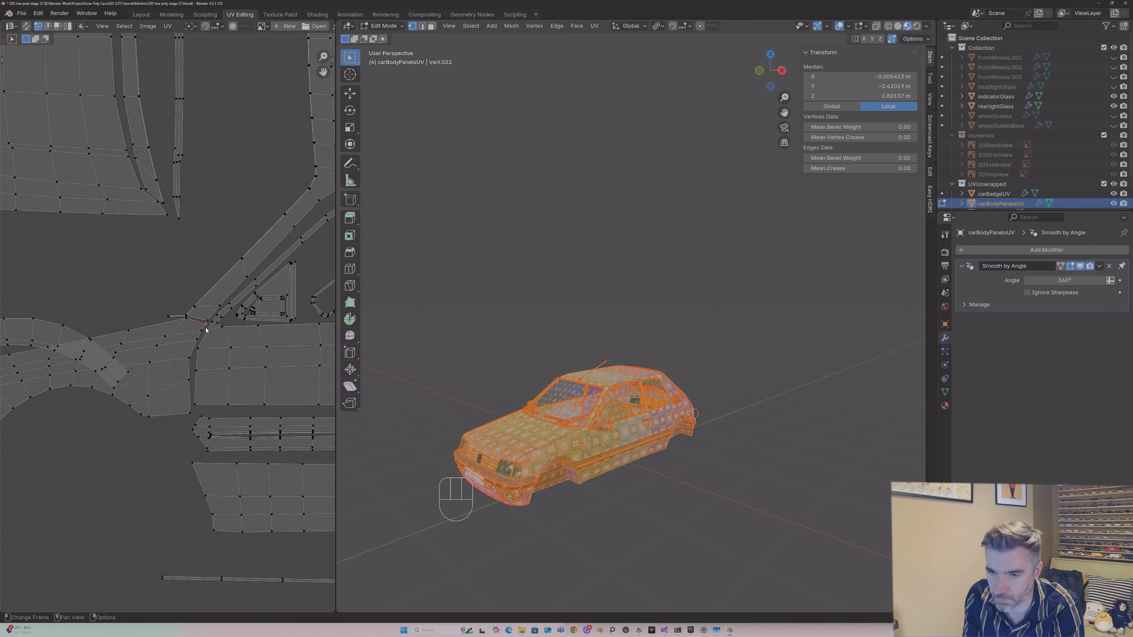
{"action": "key", "text": "g"}
{"action": "left_click", "coordinate": [196, 337]}
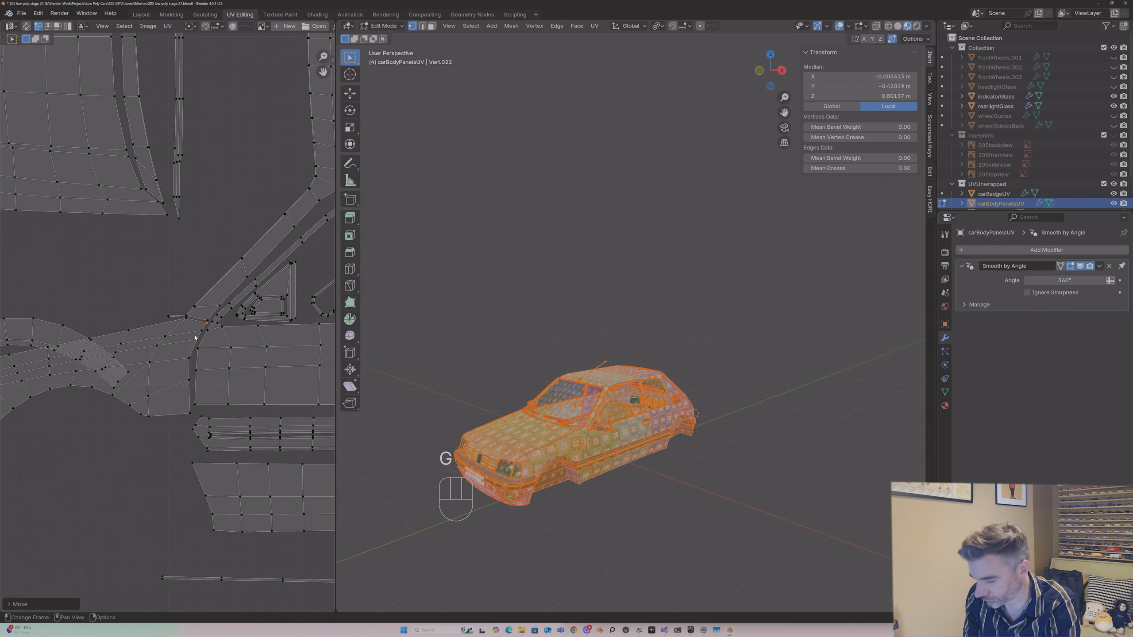
Step: Select the whole lower fender island, scale it down to the door's height and move it flush with the door's front edge
{"action": "key", "text": "l"}
{"action": "key", "text": "g"}
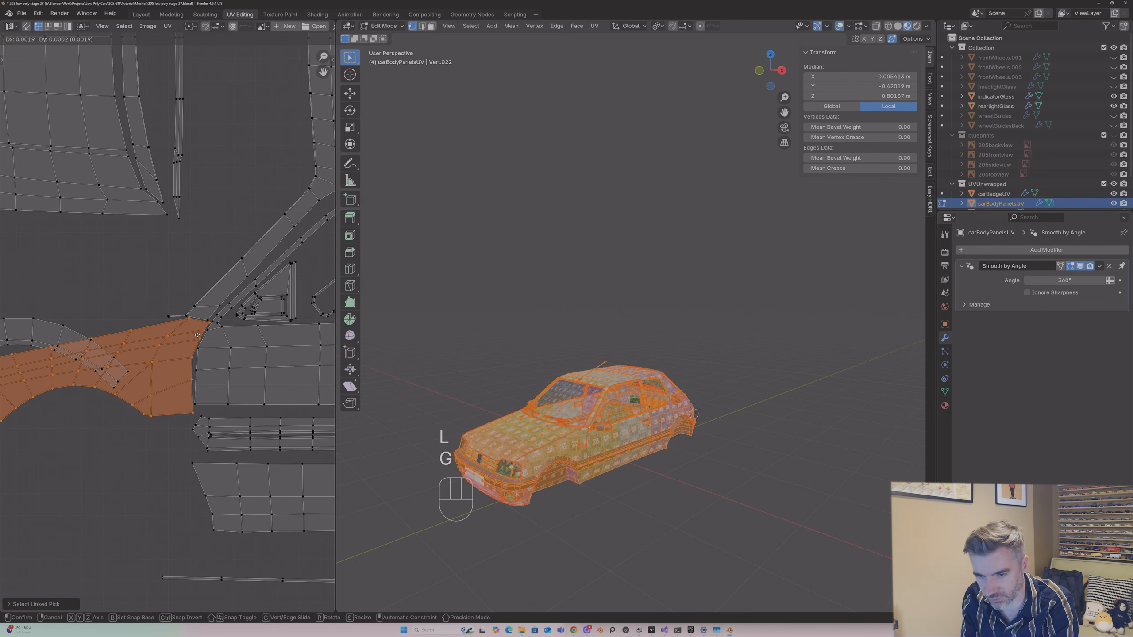
{"action": "left_click", "coordinate": [197, 334]}
{"action": "key", "text": "s"}
{"action": "left_click", "coordinate": [167, 408]}
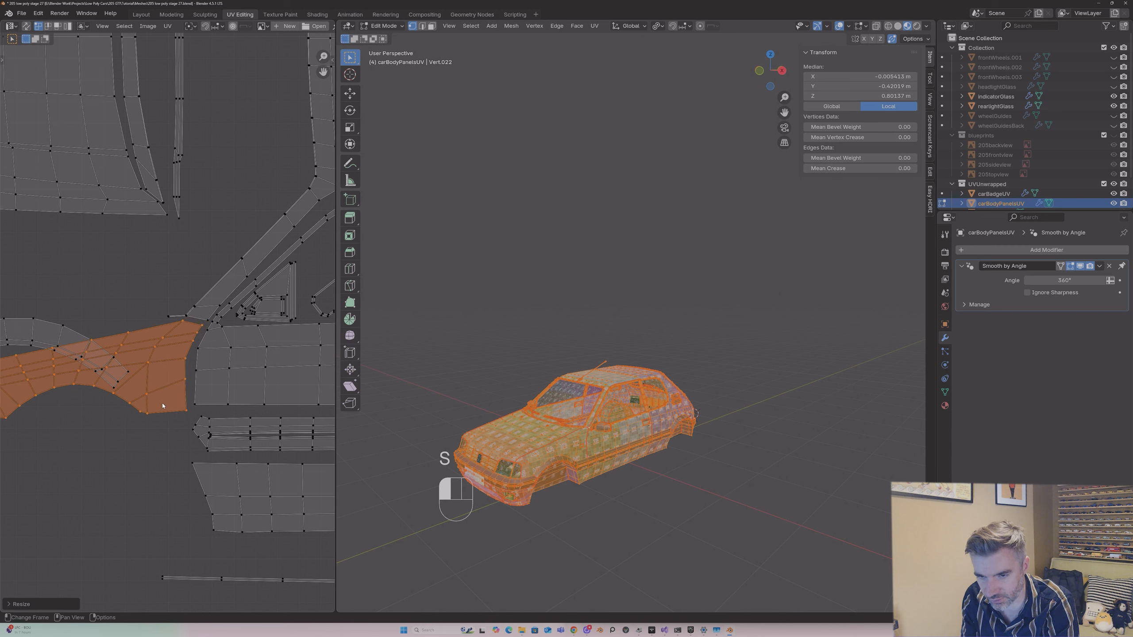
{"action": "key", "text": "g"}
{"action": "left_click", "coordinate": [170, 401]}
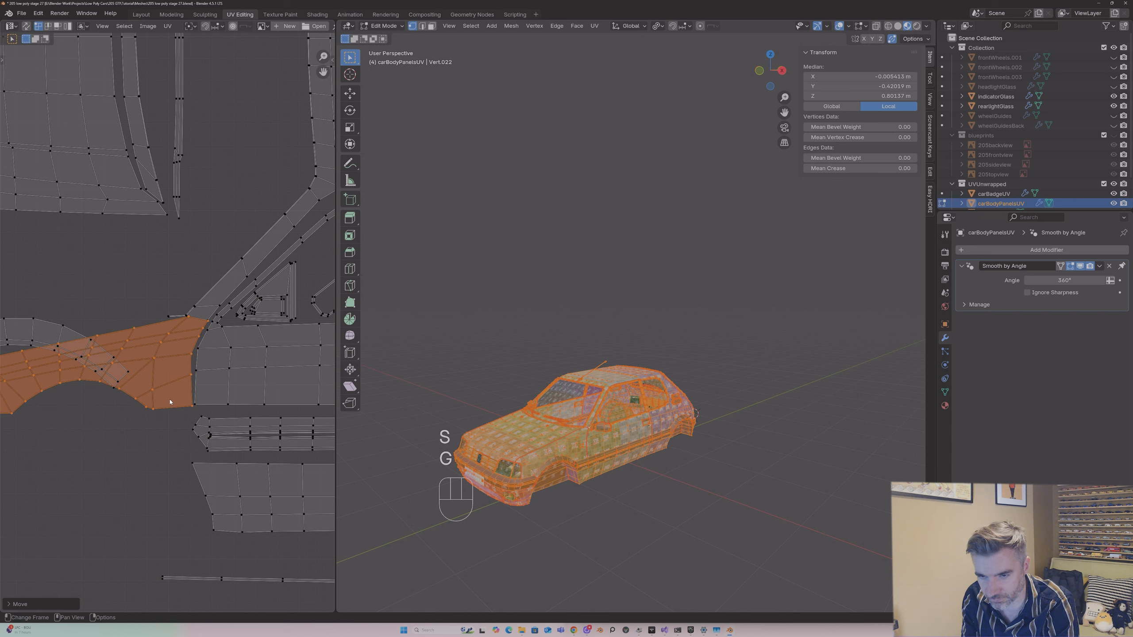
{"action": "key", "text": "s"}
{"action": "left_click", "coordinate": [168, 400]}
{"action": "key", "text": "g"}
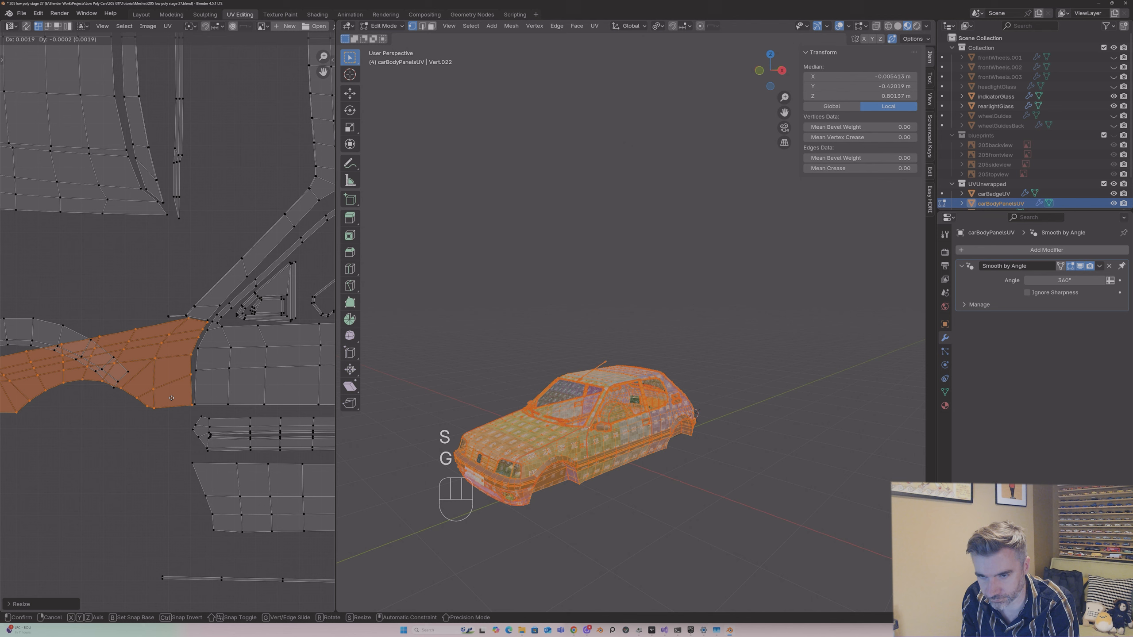
{"action": "left_click", "coordinate": [171, 398]}
Step: Move the lower fender's rear-edge vertices one by one, from mid-edge up to the tip, to follow the door island's front edge
{"action": "left_click", "coordinate": [190, 369]}
{"action": "key", "text": "g"}
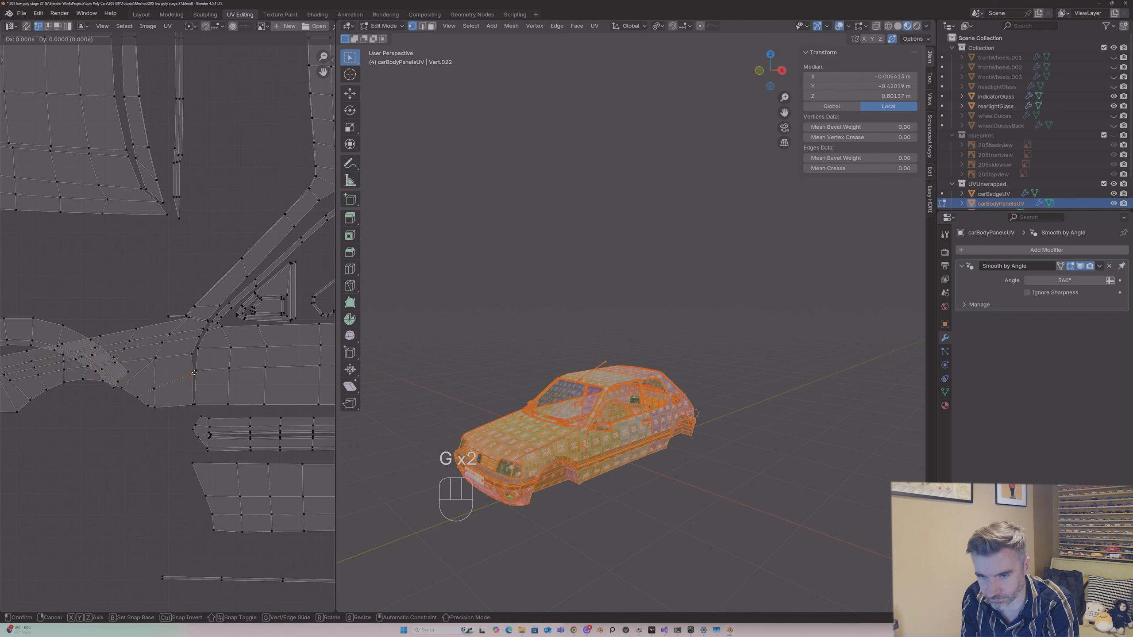
{"action": "left_click", "coordinate": [193, 365]}
{"action": "key", "text": "g"}
{"action": "left_click", "coordinate": [196, 351]}
{"action": "key", "text": "g"}
{"action": "left_click", "coordinate": [203, 330]}
{"action": "key", "text": "g"}
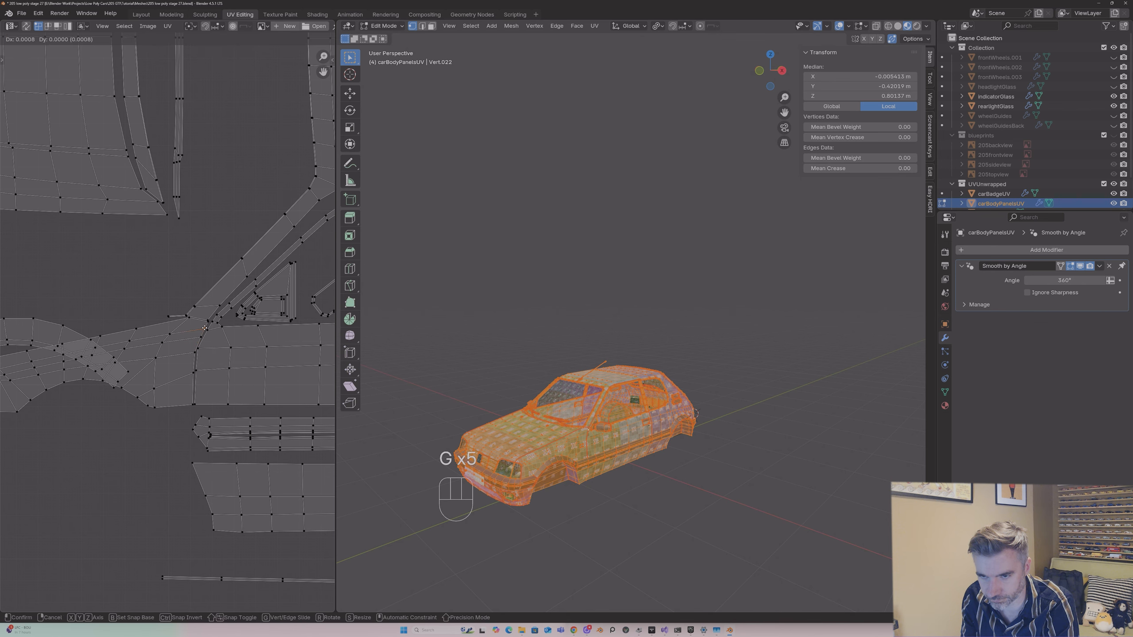
{"action": "left_click", "coordinate": [205, 329]}
{"action": "key", "text": "g"}
{"action": "left_click", "coordinate": [207, 324]}
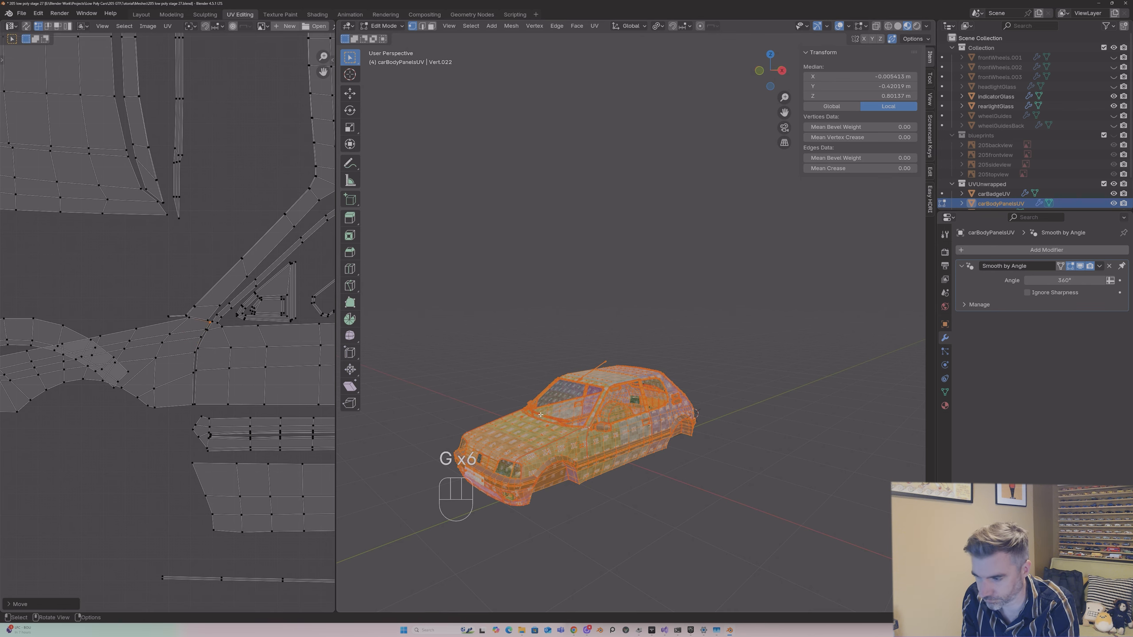
Step: Inspect the checker texture on the car's side and nudge the two upper seam vertices of the lower fender toward the door
{"action": "key", "text": "Tab"}
{"action": "middle_click_drag", "start_coordinate": [696, 420], "coordinate": [521, 413]}
{"action": "key", "text": "Tab"}
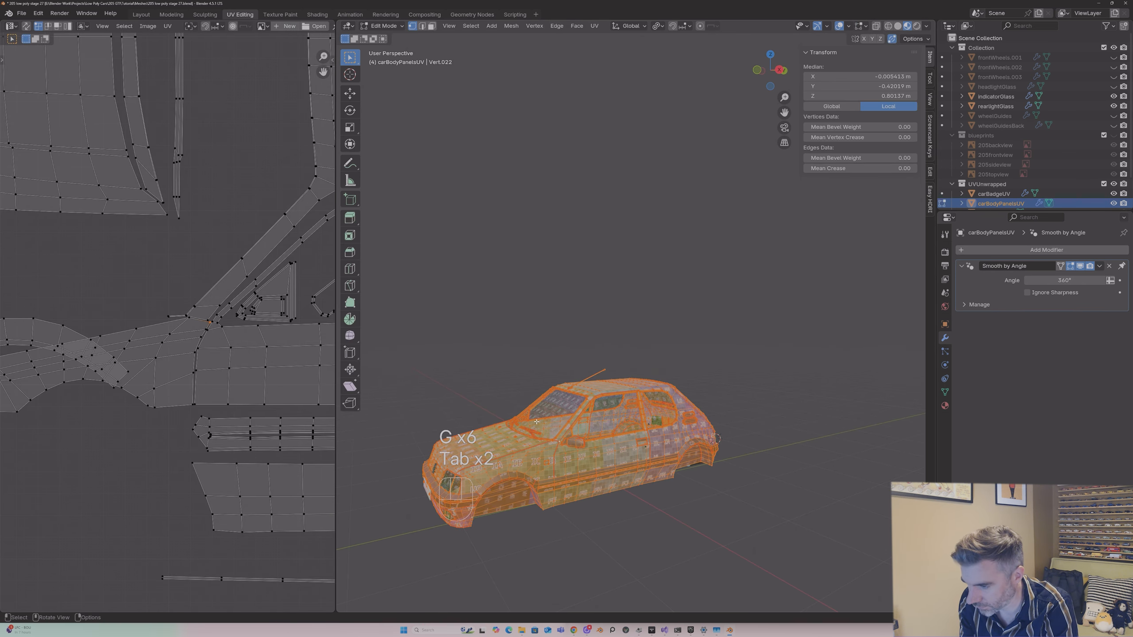
{"action": "scroll", "coordinate": [521, 413], "scroll_direction": "up", "scroll_amount": 4}
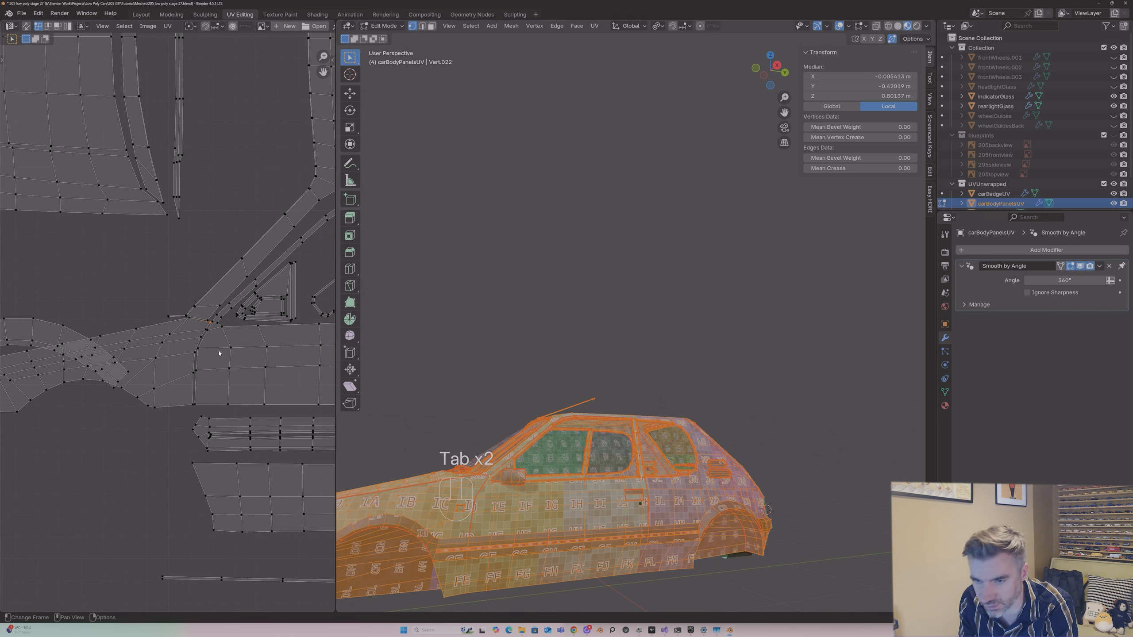
{"action": "left_click", "coordinate": [200, 337]}
{"action": "left_click", "coordinate": [206, 328]}
{"action": "key", "text": "g"}
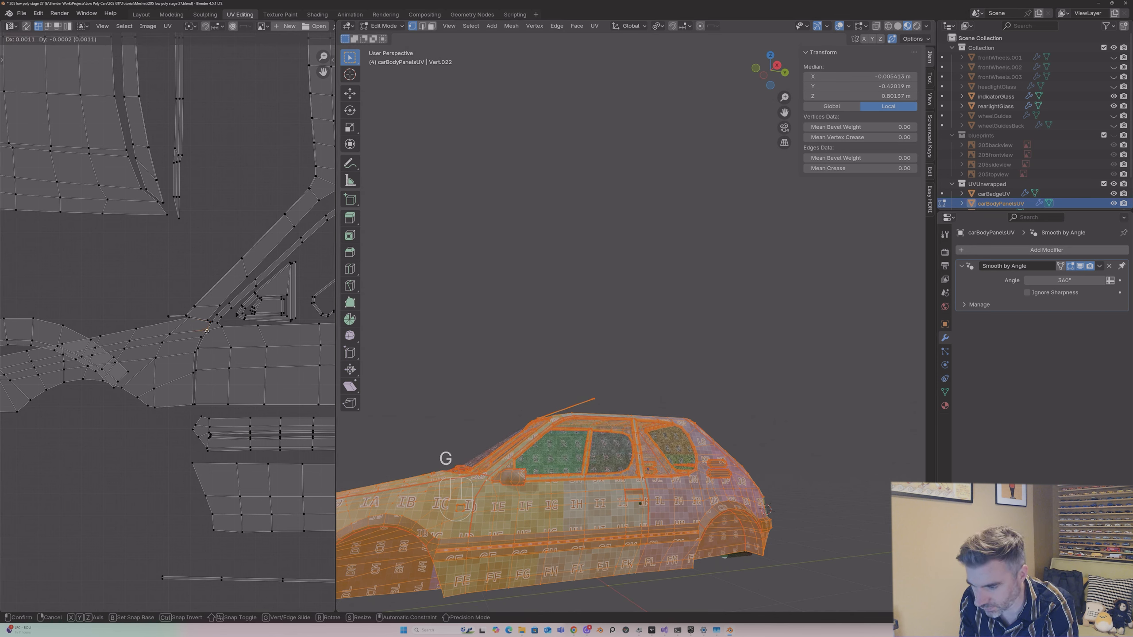
{"action": "left_click", "coordinate": [208, 329]}
{"action": "left_click", "coordinate": [201, 337]}
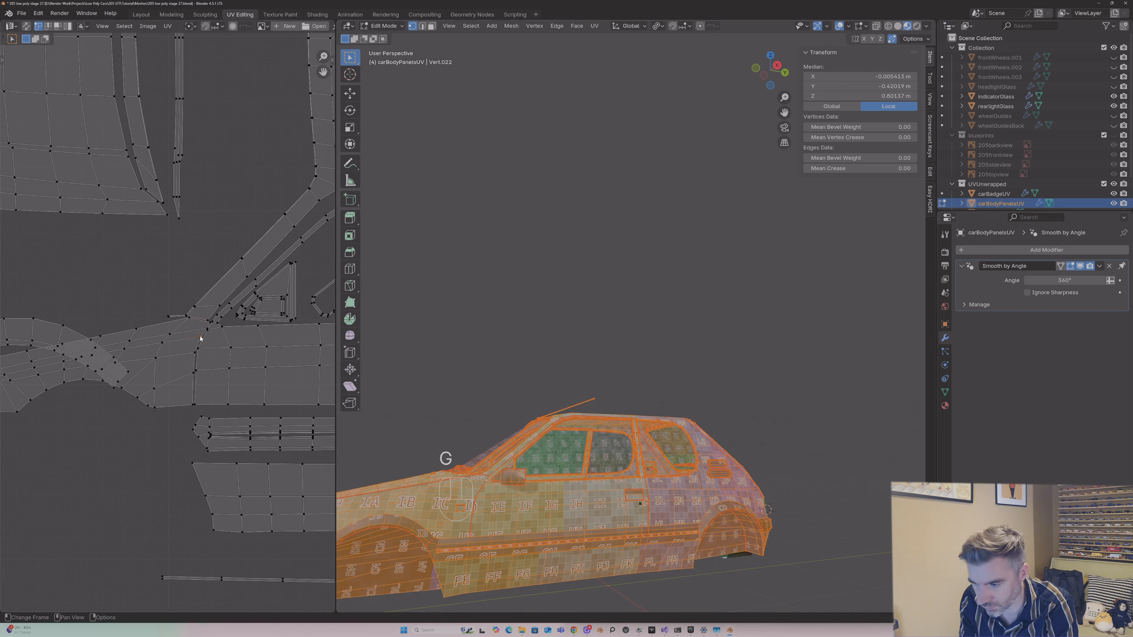
{"action": "key", "text": "g"}
{"action": "left_click", "coordinate": [204, 338]}
Step: Compare the texture on both sides of the car and reposition the lower fender's upper seam vertices along the door's curve
{"action": "middle_click_drag", "start_coordinate": [416, 382], "coordinate": [366, 375]}
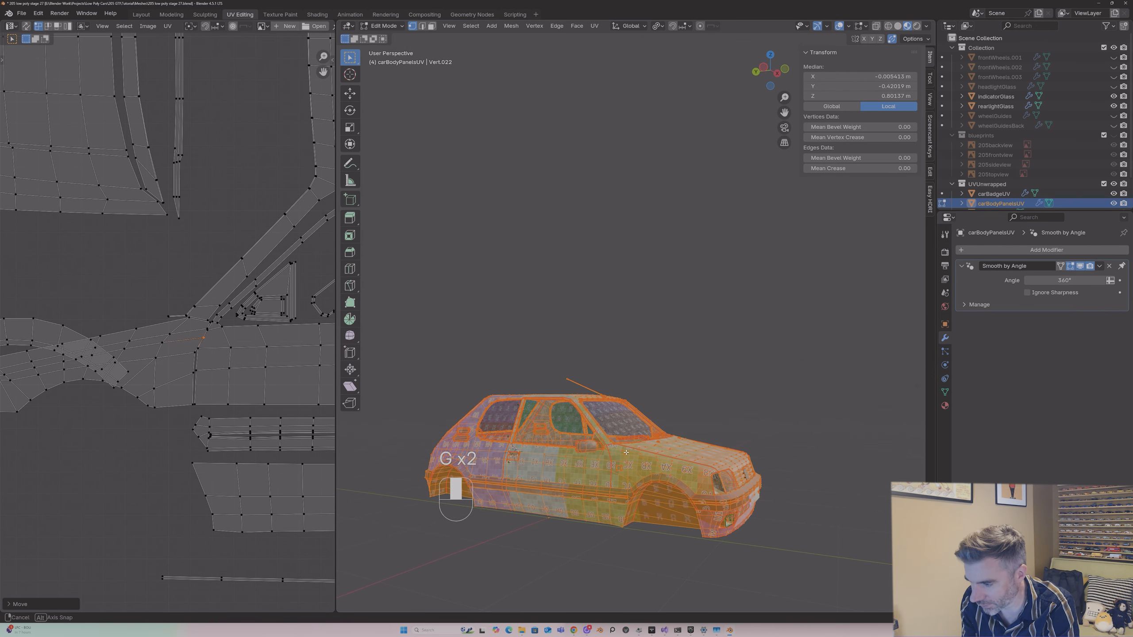
{"action": "key", "text": "g"}
{"action": "left_click", "coordinate": [192, 337]}
{"action": "middle_click_drag", "start_coordinate": [598, 435], "coordinate": [399, 436]}
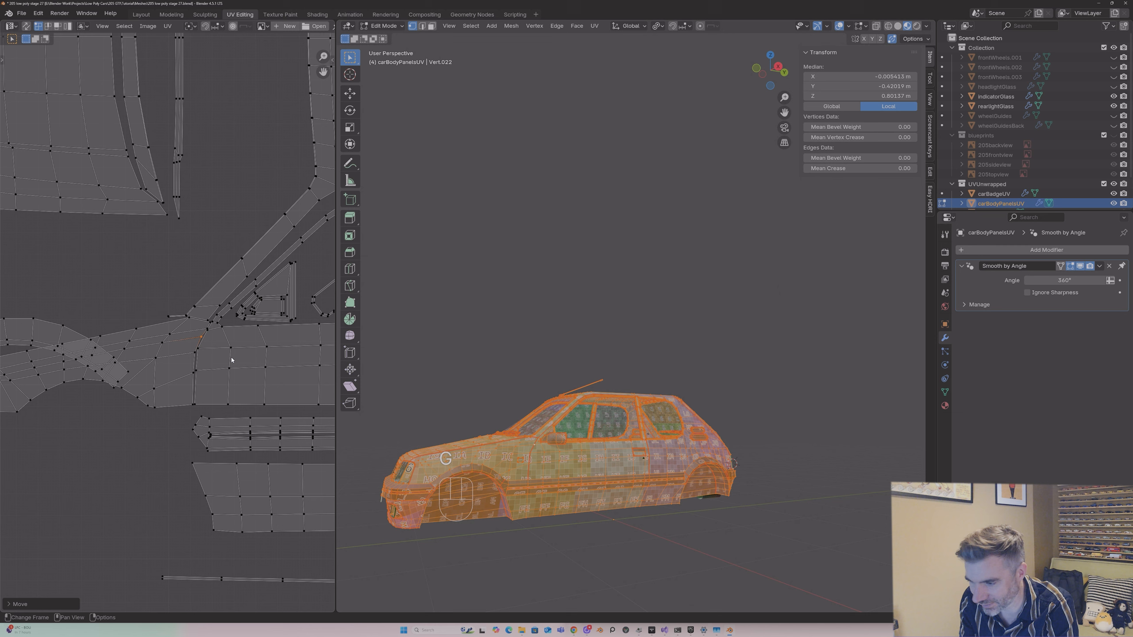
{"action": "key", "text": "g"}
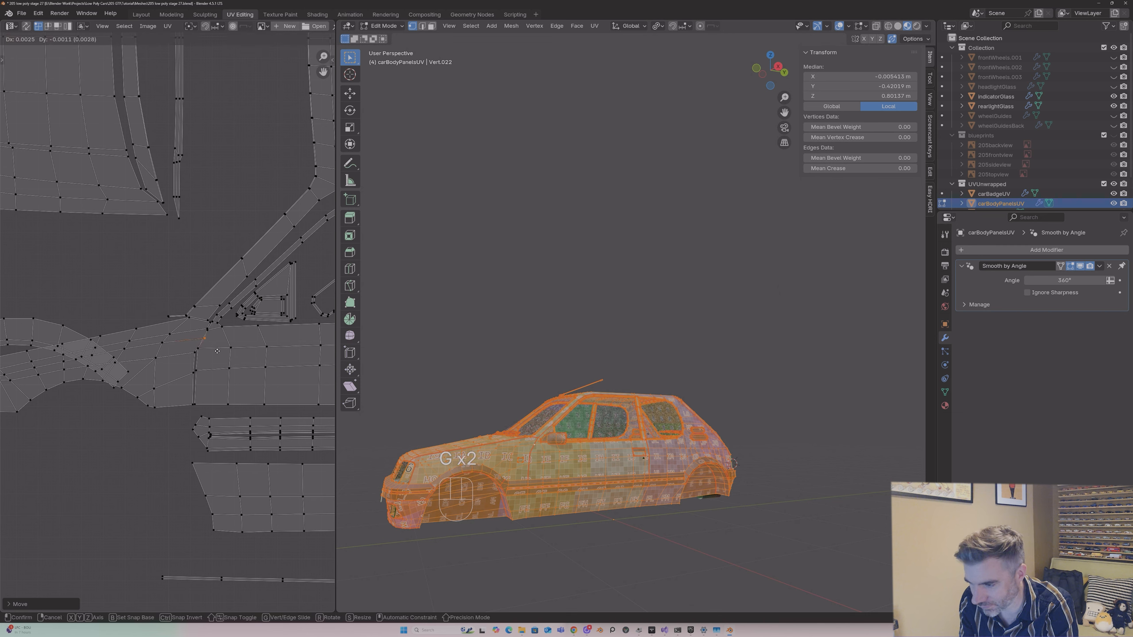
{"action": "left_click", "coordinate": [220, 351]}
{"action": "key", "text": "ctrl+z"}
{"action": "key", "text": "g"}
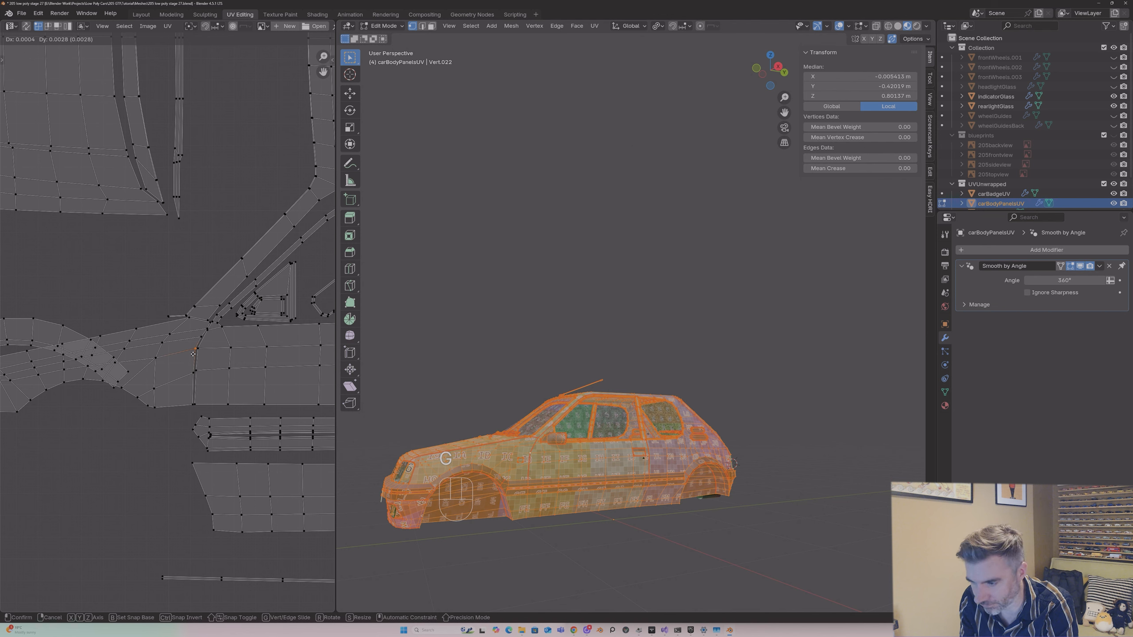
{"action": "left_click", "coordinate": [196, 353]}
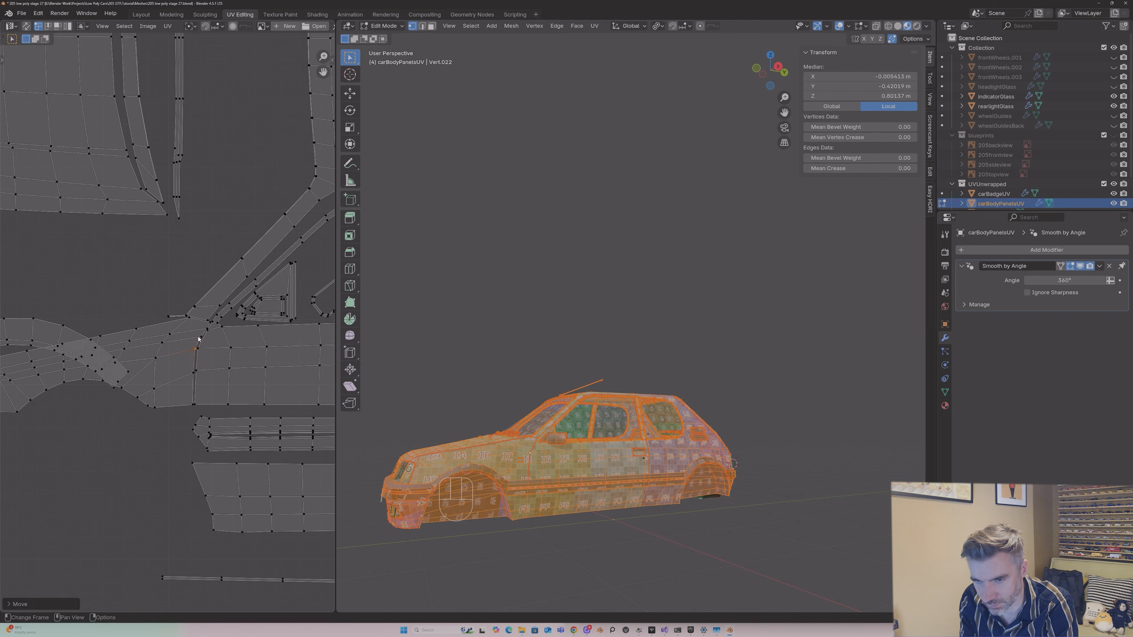
Step: Fine-tune the middle vertices of the lower fender's rear edge so they sit closely against the door island
{"action": "key", "text": "g"}
{"action": "left_click", "coordinate": [195, 350]}
{"action": "key", "text": "g"}
{"action": "left_click", "coordinate": [195, 367]}
{"action": "left_click", "coordinate": [196, 349]}
{"action": "key", "text": "g"}
{"action": "left_click", "coordinate": [197, 349]}
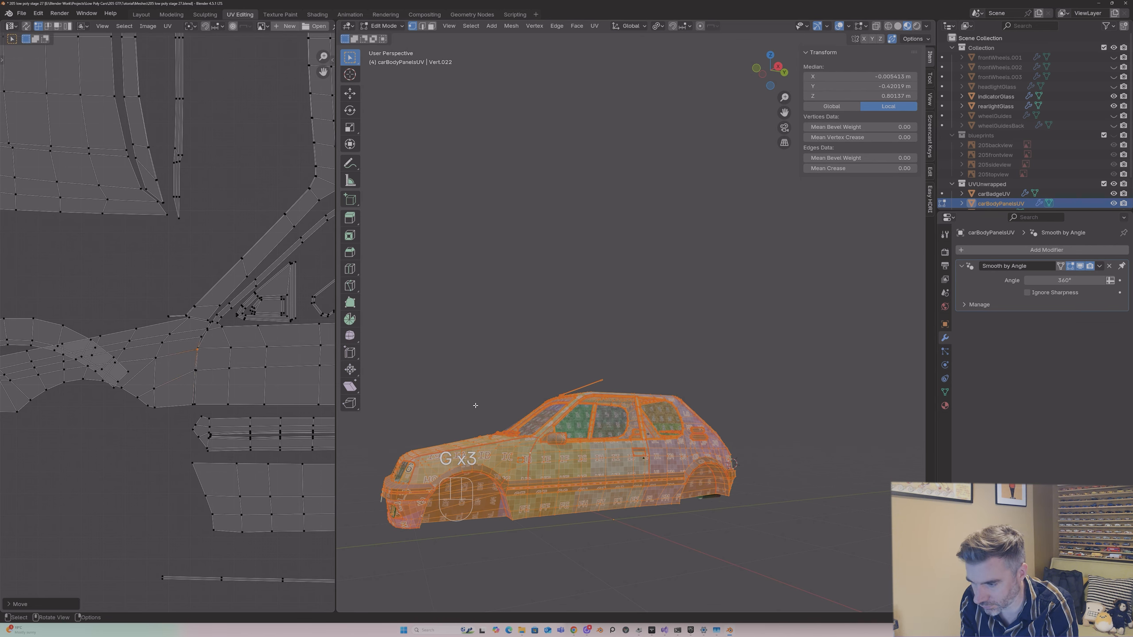
Step: Zoom in on the top of the lower fender and door seam and nudge the fender vertices there against the door's curved corner
{"action": "key", "text": "Tab"}
{"action": "key", "text": "Tab"}
{"action": "scroll", "coordinate": [179, 331], "scroll_direction": "up", "scroll_amount": 1}
{"action": "scroll", "coordinate": [178, 330], "scroll_direction": "up", "scroll_amount": 2}
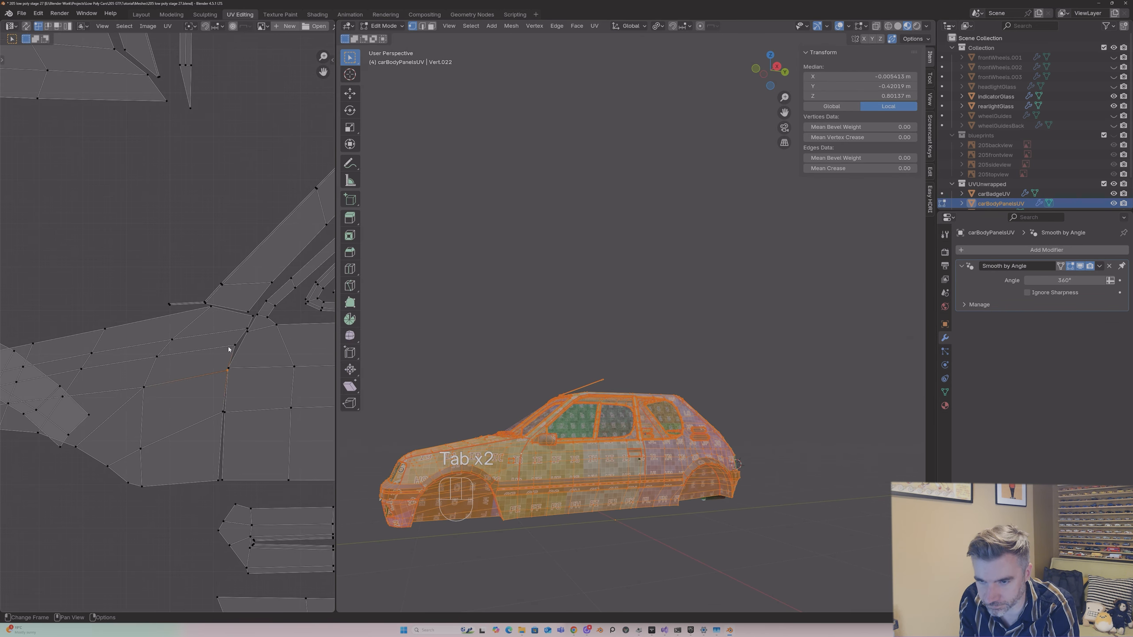
{"action": "key", "text": "g"}
{"action": "left_click", "coordinate": [245, 331]}
{"action": "key", "text": "g"}
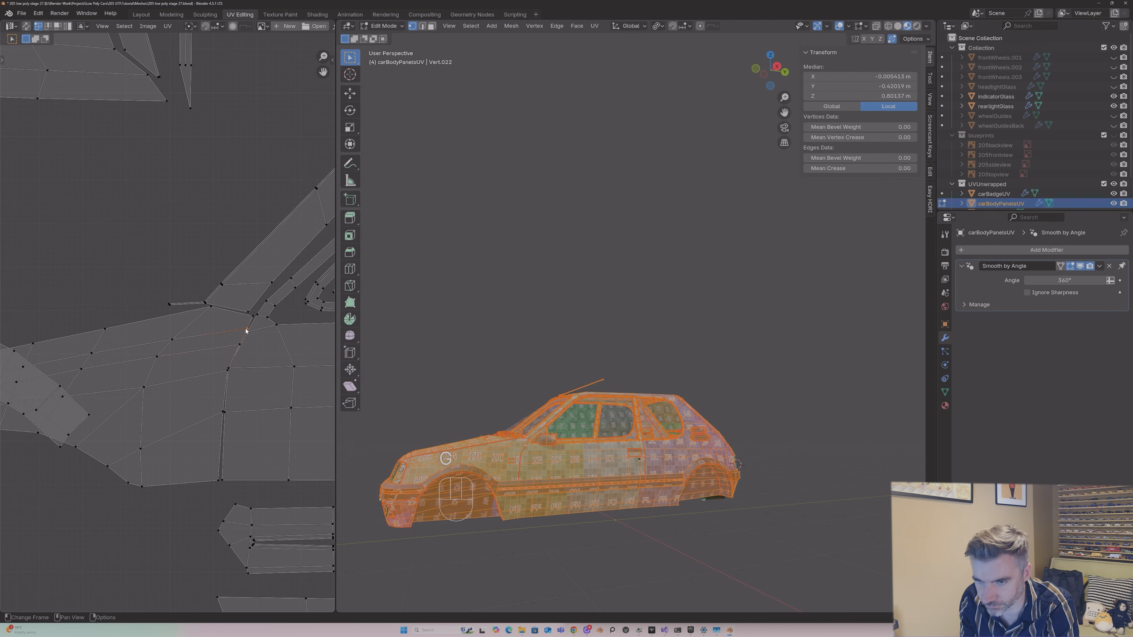
{"action": "left_click", "coordinate": [246, 331]}
{"action": "key", "text": "g"}
{"action": "left_click", "coordinate": [246, 330]}
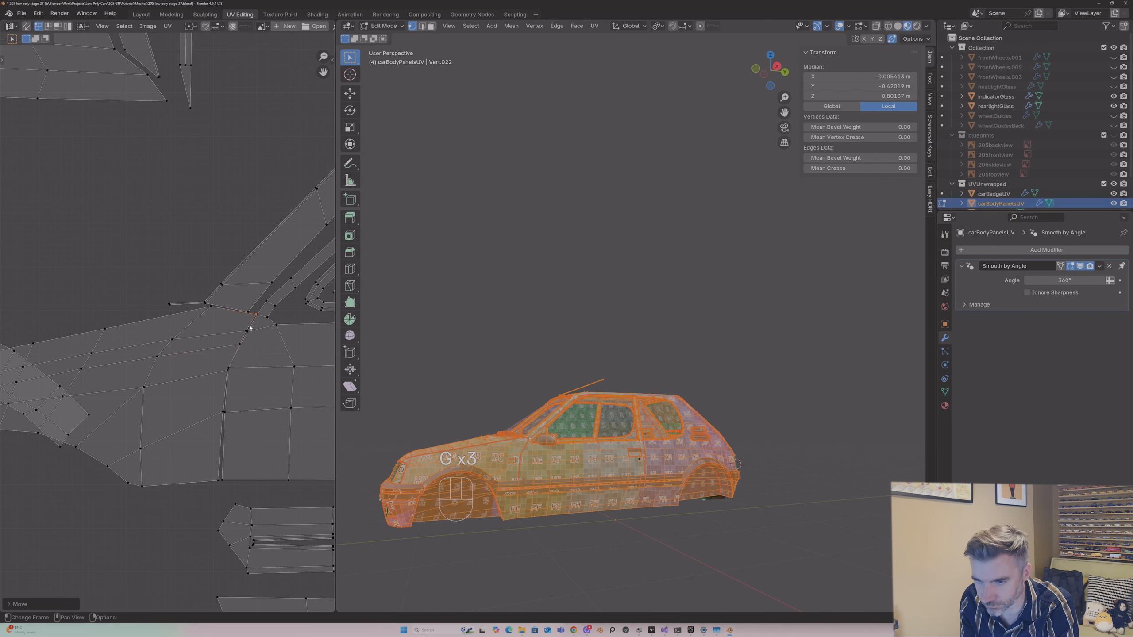
{"action": "key", "text": "g"}
{"action": "left_click", "coordinate": [246, 331]}
Step: Examine the checker pattern across the fender and door seams on both sides of the car in Object Mode
{"action": "key", "text": "Tab"}
{"action": "mouse_move", "coordinate": [495, 372]}
{"action": "middle_mouse_down"}
{"action": "mouse_move", "coordinate": [483, 395]}
{"action": "mouse_move", "coordinate": [540, 405]}
{"action": "mouse_move", "coordinate": [491, 390]}
{"action": "middle_mouse_up"}
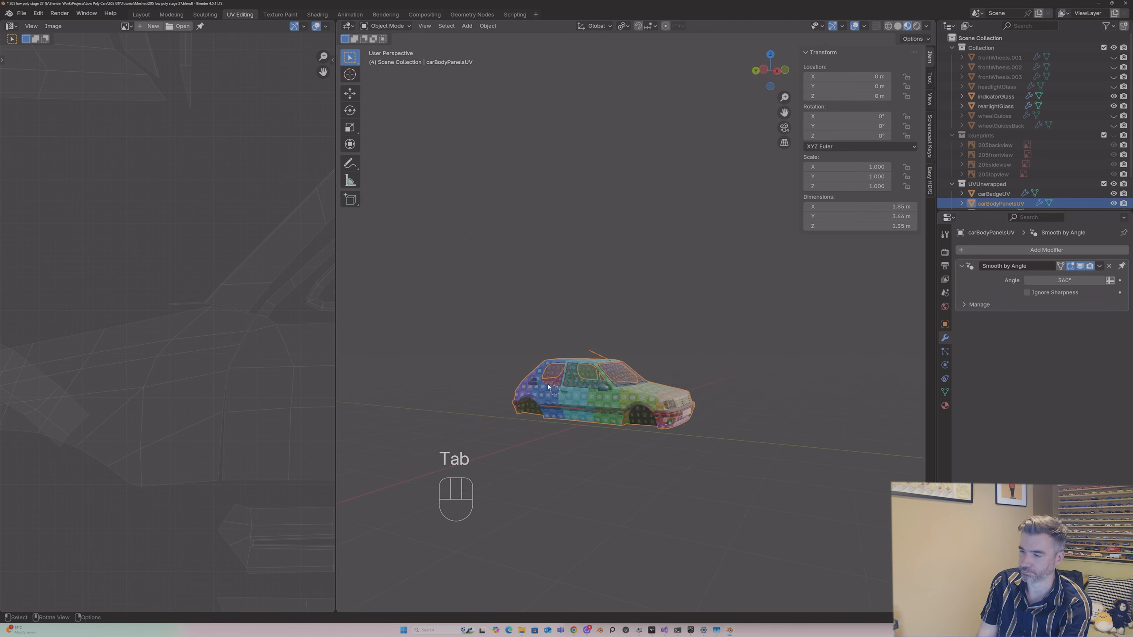
{"action": "middle_click_drag", "start_coordinate": [227, 384], "coordinate": [241, 386]}
{"action": "middle_click_drag", "start_coordinate": [599, 426], "coordinate": [453, 438]}
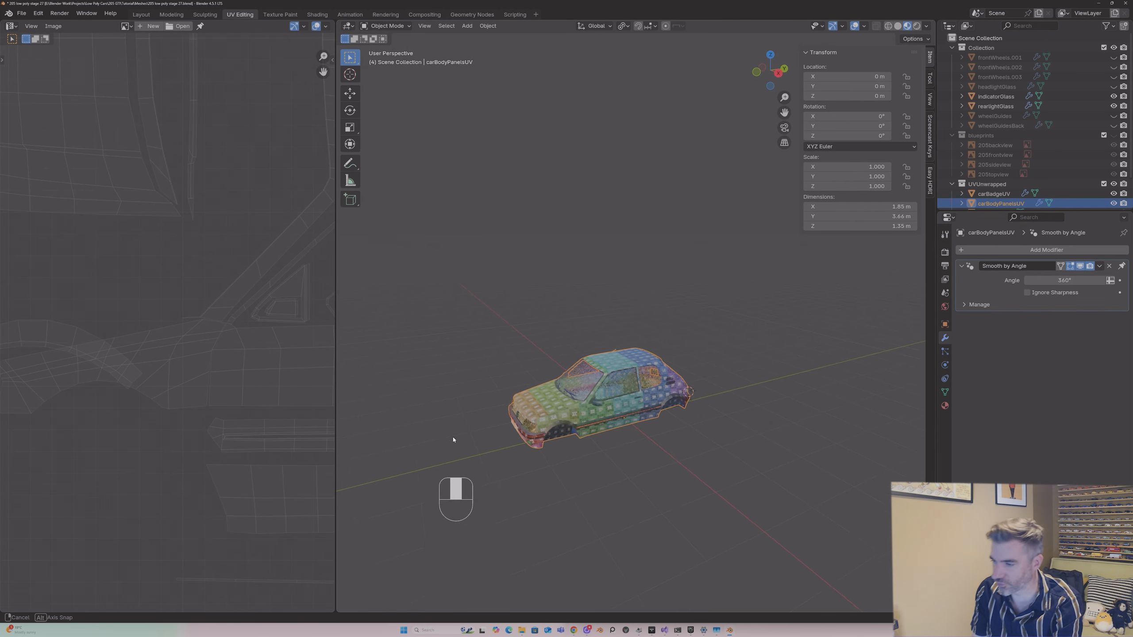
{"action": "scroll", "coordinate": [452, 438], "scroll_direction": "up", "scroll_amount": 4}
{"action": "middle_click_drag", "start_coordinate": [558, 428], "coordinate": [513, 477]}
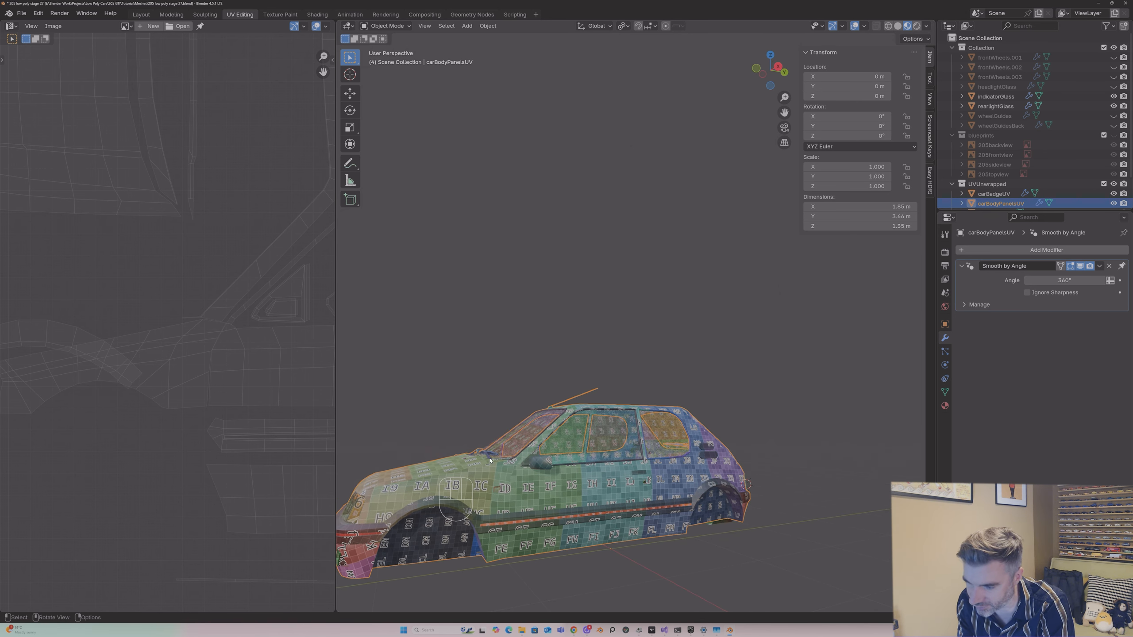
{"action": "scroll", "coordinate": [219, 371], "scroll_direction": "down", "scroll_amount": 5}
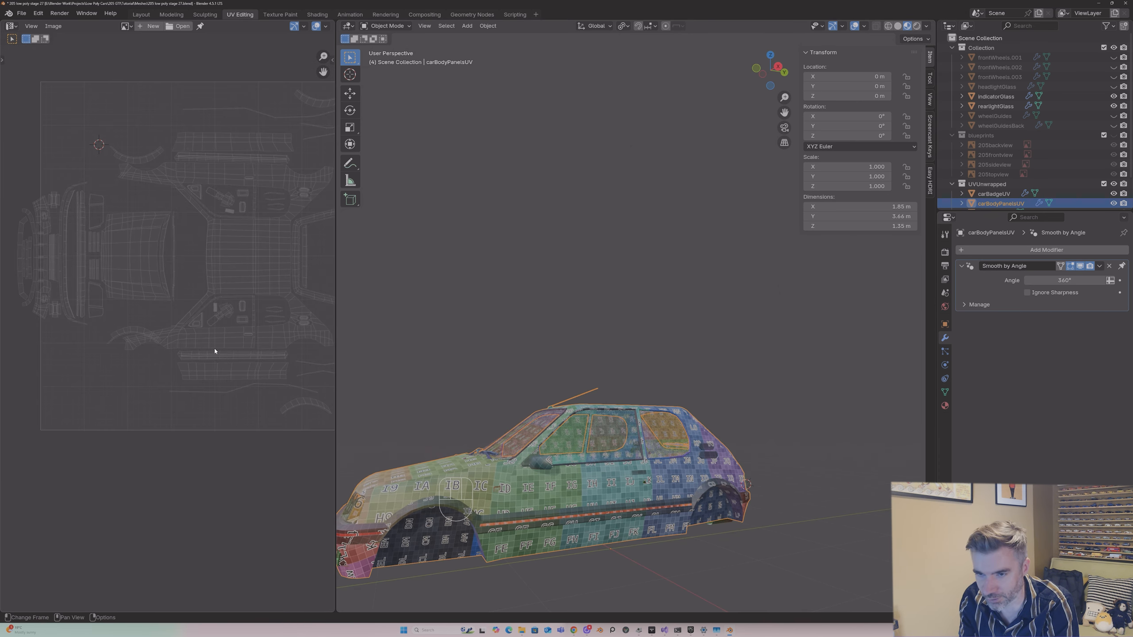
Step: In Edit Mode, select the lower front wheel arch strip island, move it beneath the lower fender's arch and scale it down
{"action": "key", "text": "Tab"}
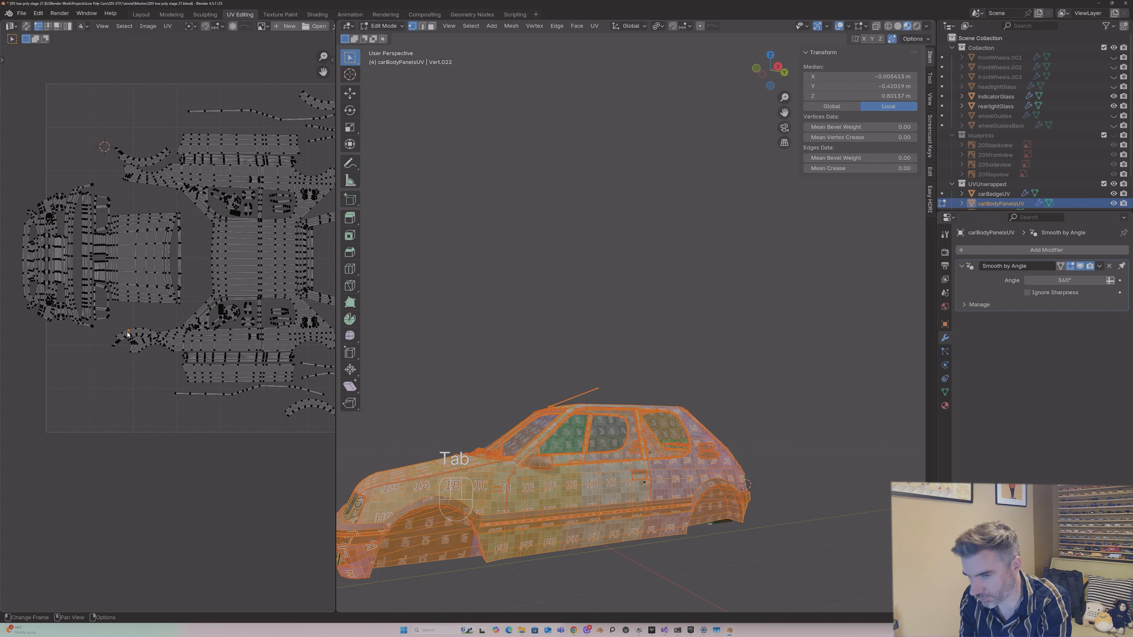
{"action": "key", "text": "l"}
{"action": "key", "text": "g"}
{"action": "key", "text": "s"}
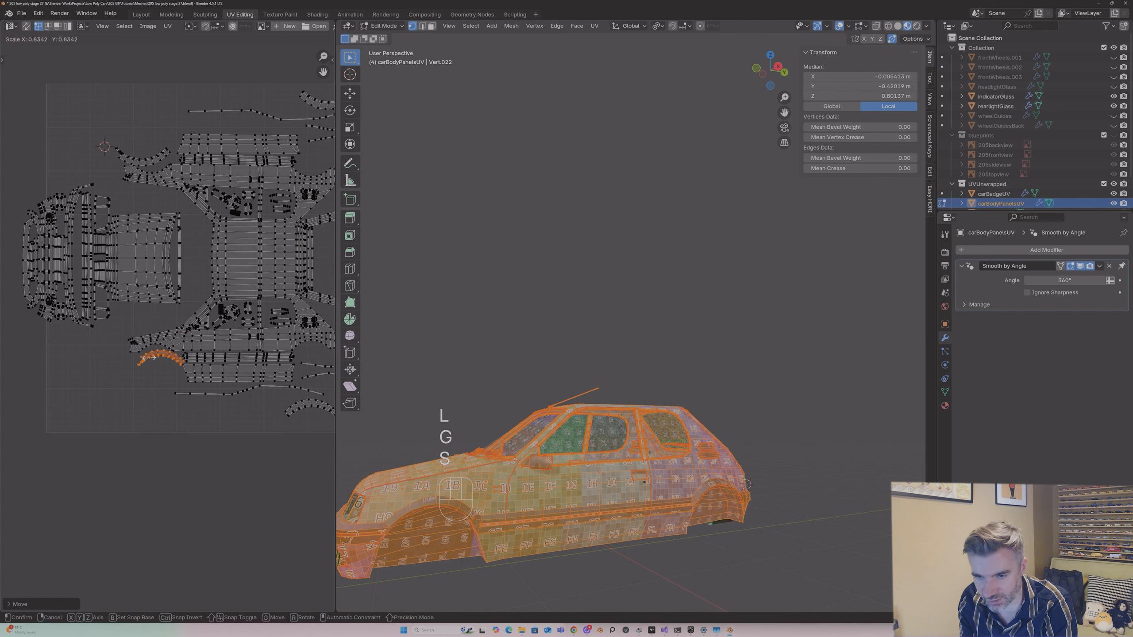
{"action": "left_click", "coordinate": [148, 358]}
{"action": "key", "text": "g"}
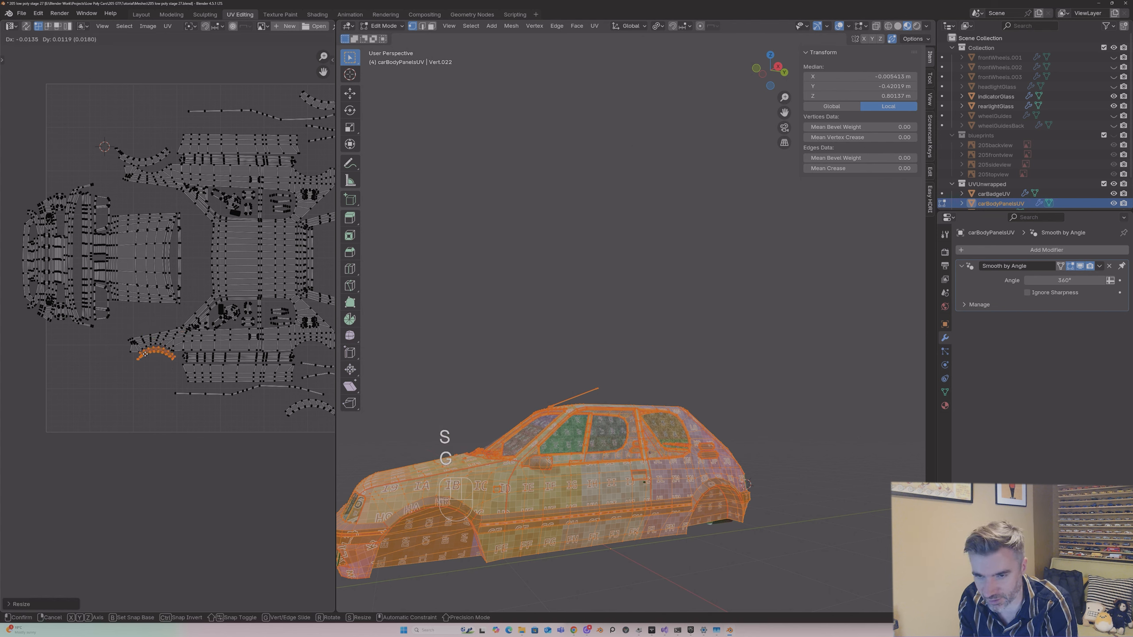
{"action": "right_click", "coordinate": [146, 355]}
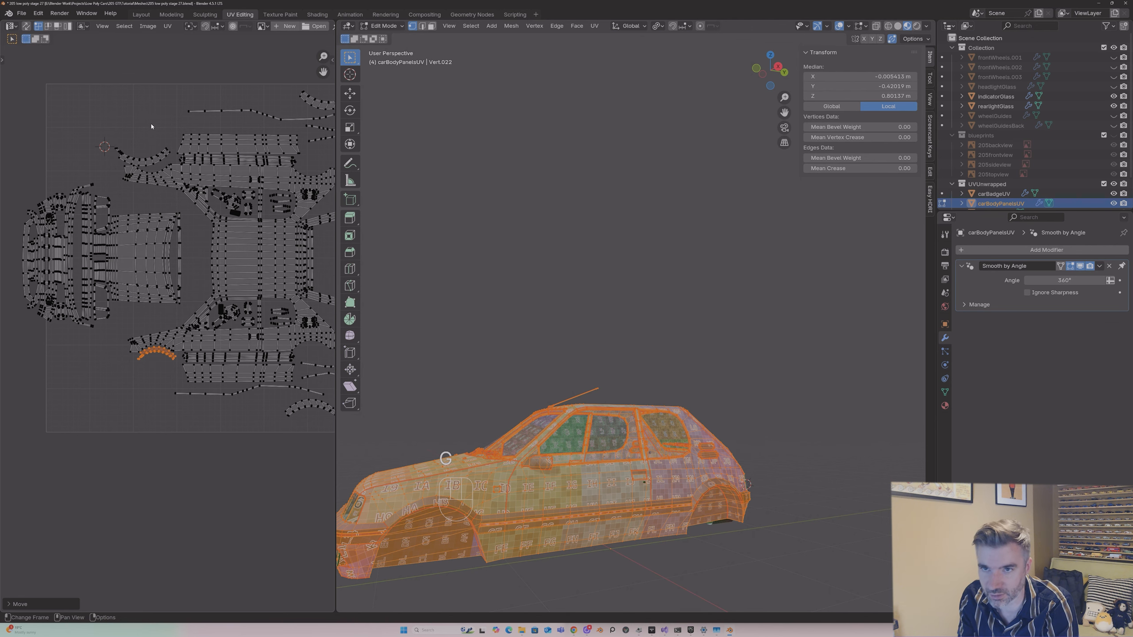
Step: Select the upper front wheel arch strip island, scale it down and fit it against the upper fender's wheel arch
{"action": "key", "text": "l"}
{"action": "key", "text": "g"}
{"action": "key", "text": "s"}
{"action": "left_click", "coordinate": [158, 166]}
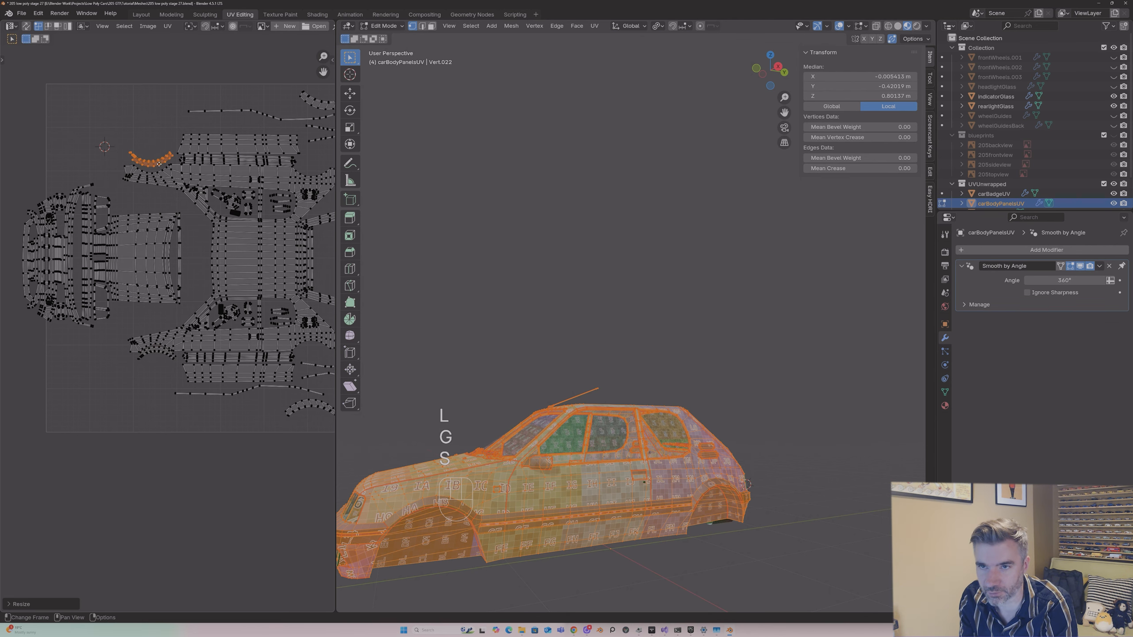
{"action": "key", "text": "g"}
{"action": "left_click", "coordinate": [158, 167]}
Step: Select the lower rear wheel arch strip island, move it to the lower side's rear arch and scale it down
{"action": "scroll", "coordinate": [167, 322], "scroll_direction": "down", "scroll_amount": 2}
{"action": "middle_click_drag", "start_coordinate": [283, 404], "coordinate": [232, 402]}
{"action": "scroll", "coordinate": [232, 402], "scroll_direction": "up", "scroll_amount": 2}
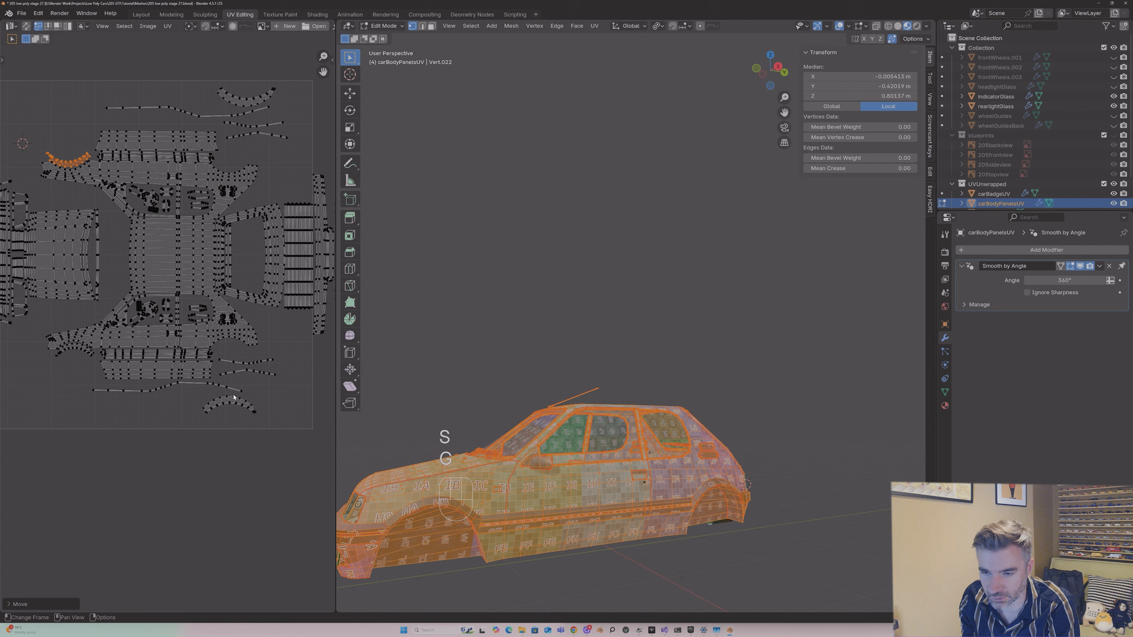
{"action": "left_click", "coordinate": [232, 403]}
{"action": "key", "text": "l"}
{"action": "key", "text": "g"}
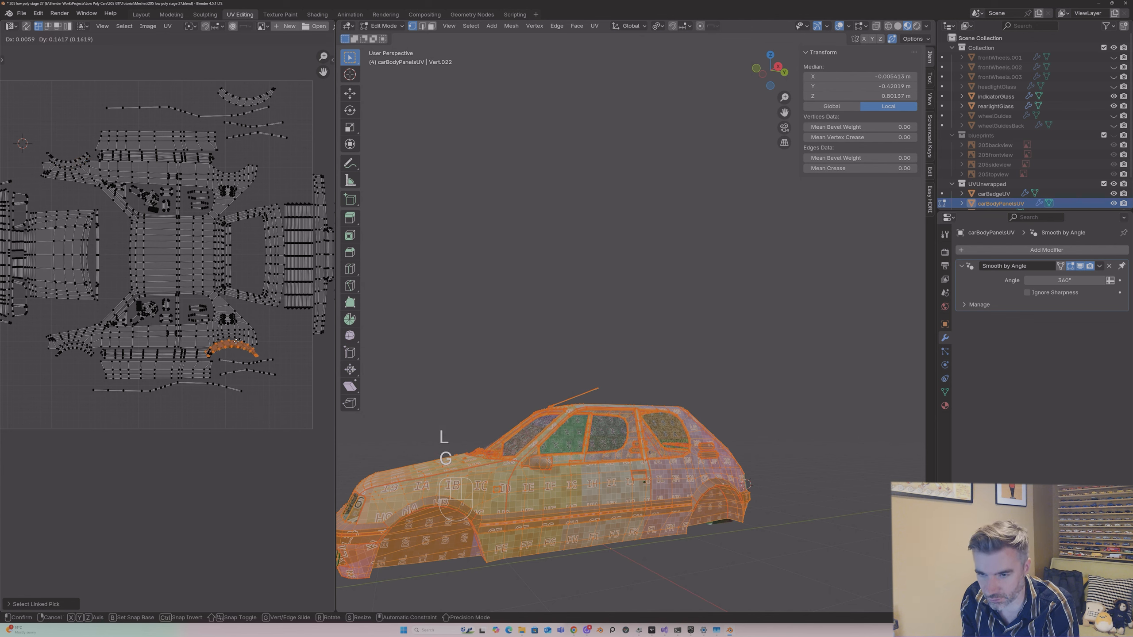
{"action": "left_click", "coordinate": [230, 346]}
{"action": "key", "text": "s"}
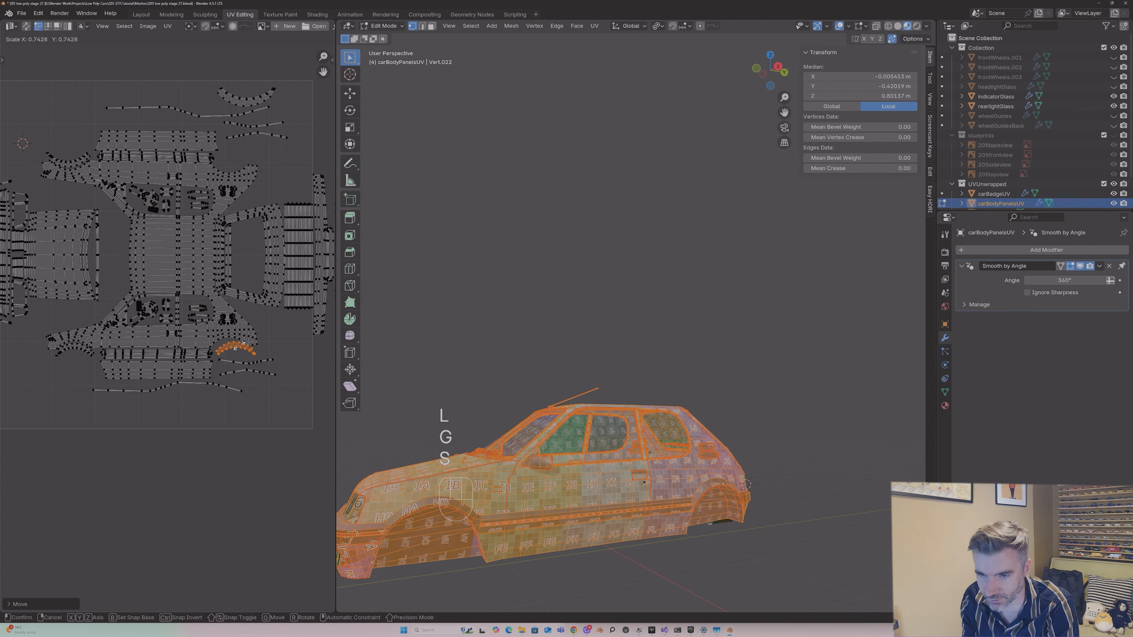
{"action": "left_click", "coordinate": [239, 347]}
Step: Rotate and nudge the lower rear wheel arch strip so it follows the curve of the rear arch
{"action": "key", "text": "g"}
{"action": "left_click", "coordinate": [238, 348]}
{"action": "key", "text": "r"}
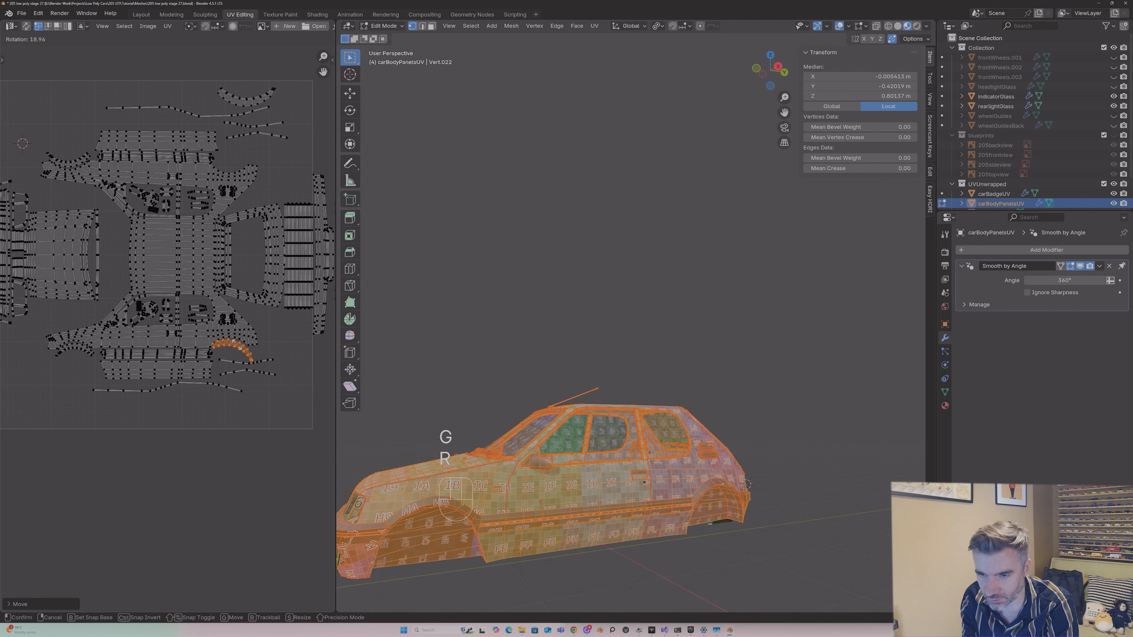
{"action": "left_click", "coordinate": [235, 344]}
{"action": "key", "text": "g"}
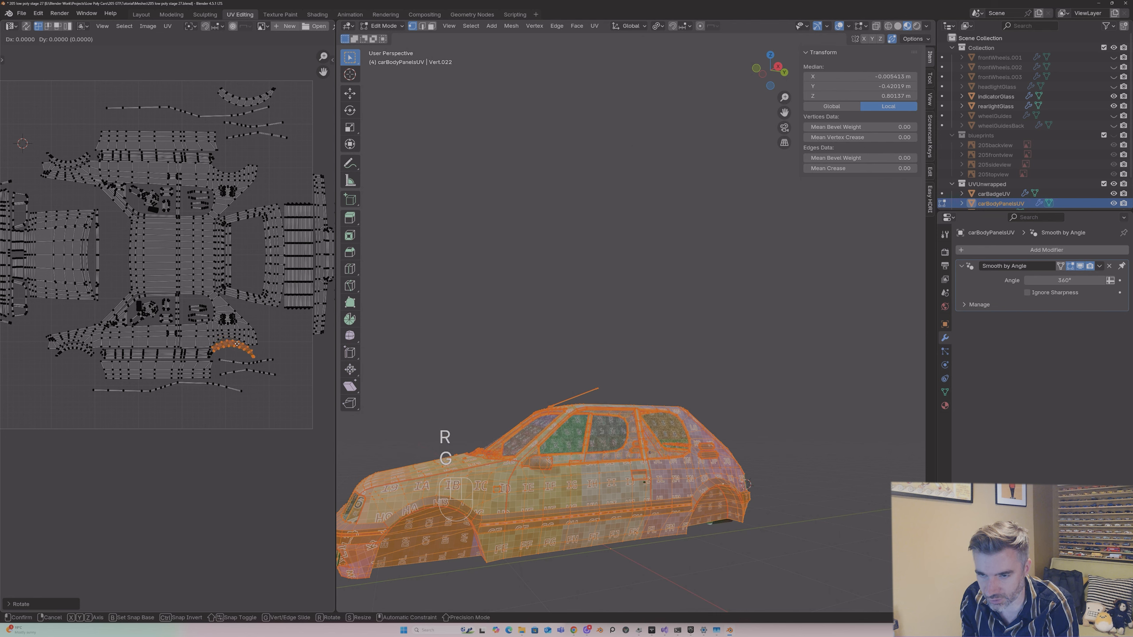
{"action": "left_click", "coordinate": [237, 344]}
Step: Select the upper rear wheel arch strip island, scale it down and place it against the upper side's rear arch
{"action": "left_click", "coordinate": [249, 107]}
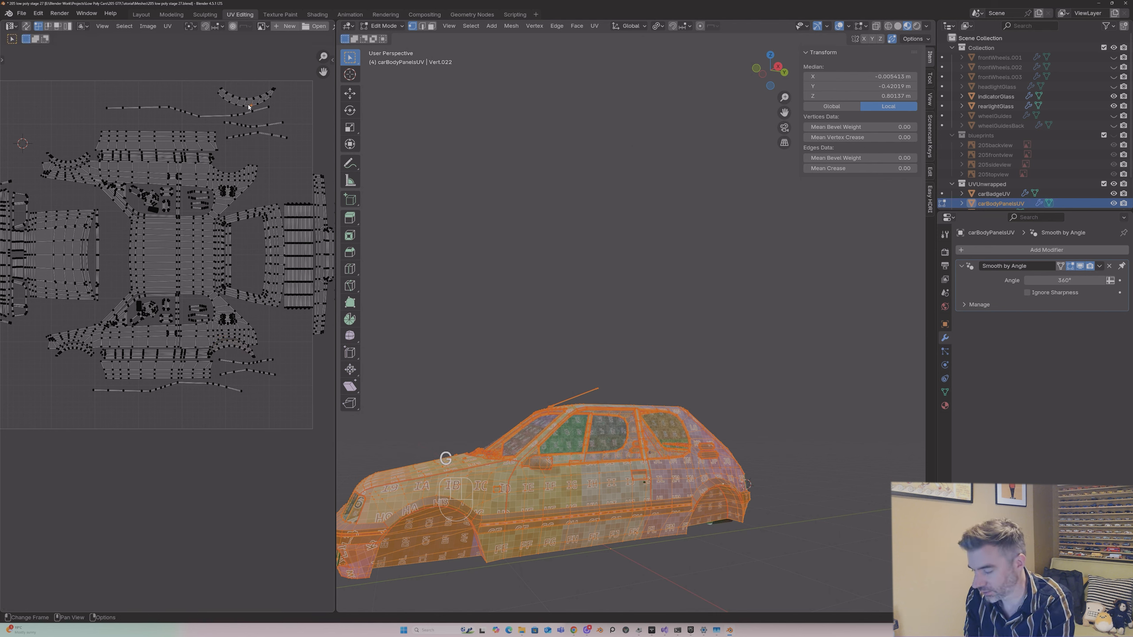
{"action": "key", "text": "l"}
{"action": "key", "text": "g"}
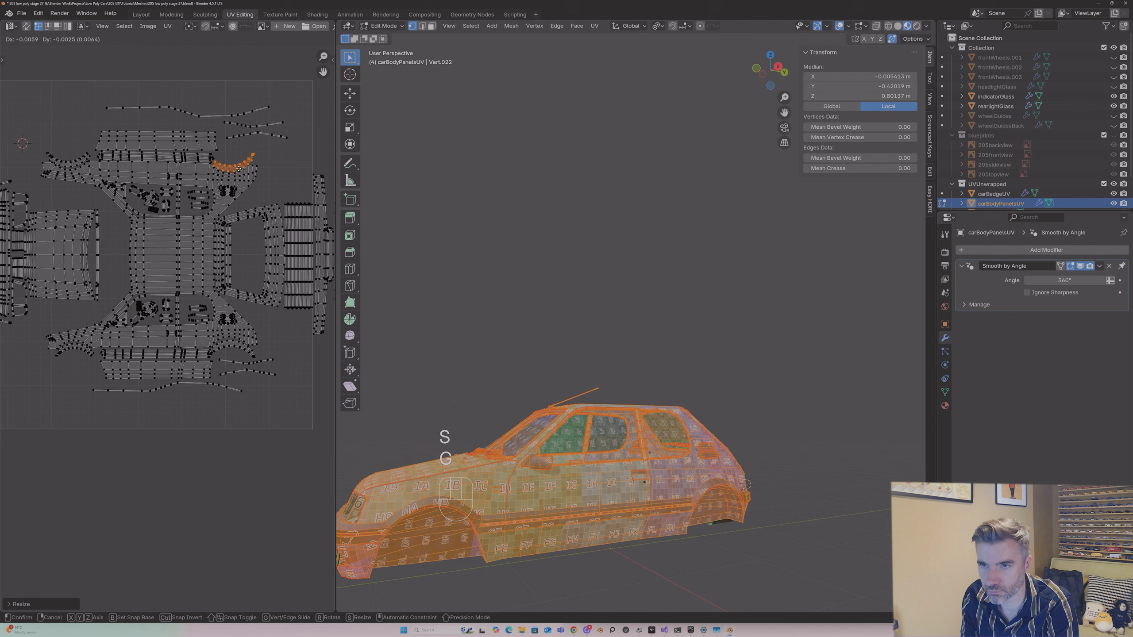
{"action": "left_click", "coordinate": [237, 188]}
Step: Turn on UV sync selection and select the small island cluster beside the long strips to identify its faces on the car
{"action": "scroll", "coordinate": [241, 207], "scroll_direction": "down", "scroll_amount": 3}
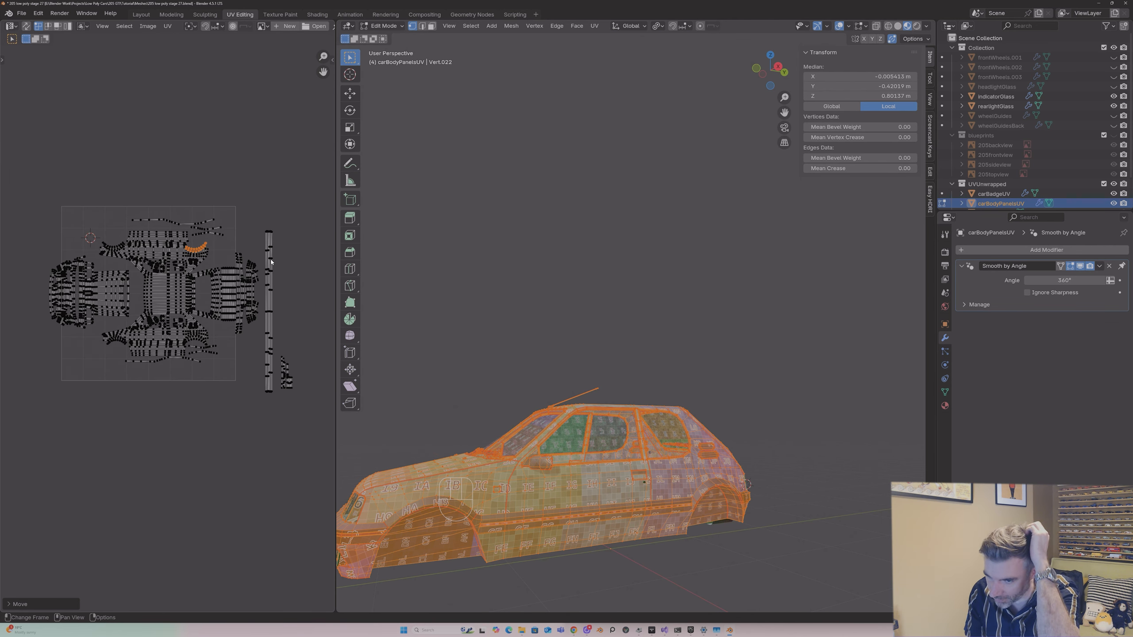
{"action": "left_click", "coordinate": [286, 373]}
{"action": "middle_click_drag", "start_coordinate": [597, 361], "coordinate": [700, 362]}
{"action": "left_click", "coordinate": [26, 26]}
{"action": "left_click_drag", "start_coordinate": [278, 353], "coordinate": [297, 393]}
{"action": "scroll", "coordinate": [211, 154], "scroll_direction": "up", "scroll_amount": 2}
{"action": "scroll", "coordinate": [211, 154], "scroll_direction": "up", "scroll_amount": 1}
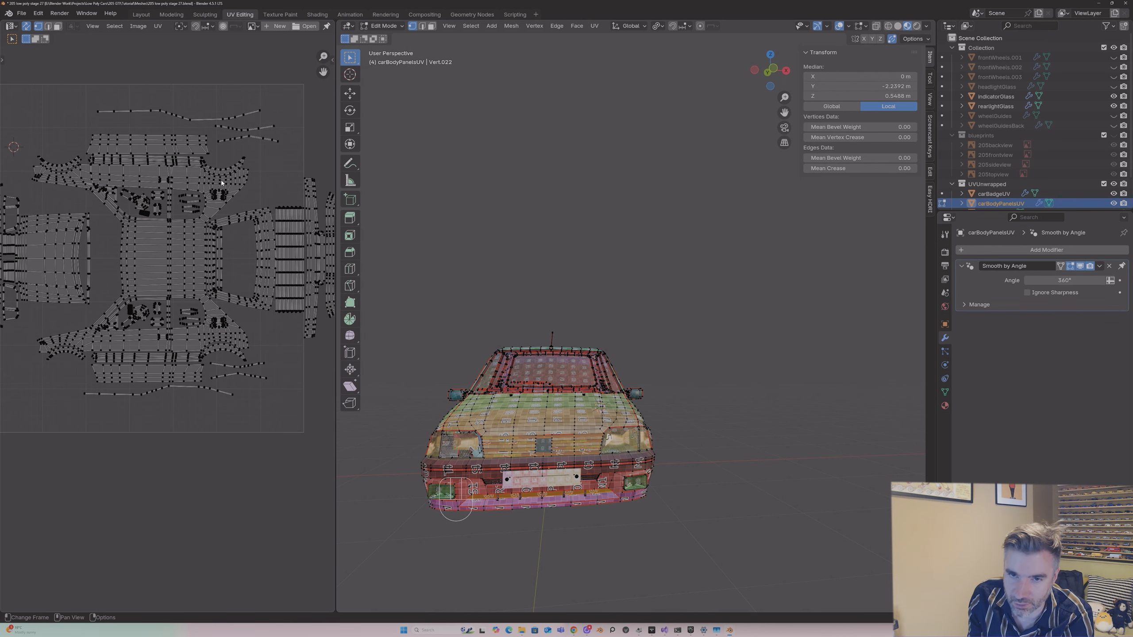
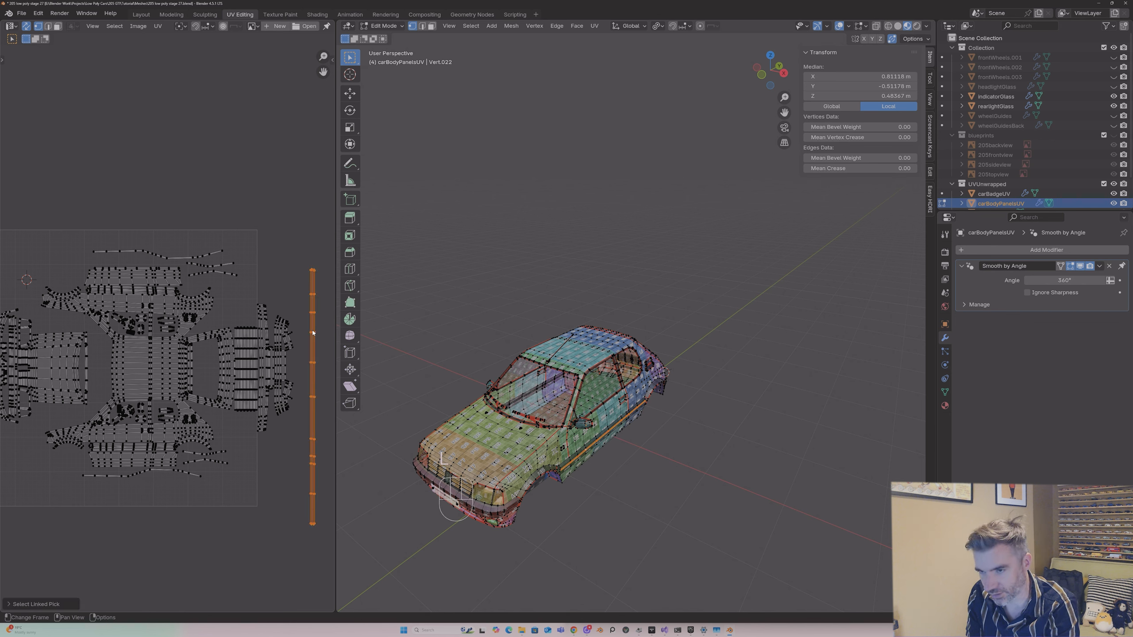
Step: Move the long side trim strip island below the layout, rotate it 90 degrees and scale it down
{"action": "key", "text": "g"}
{"action": "left_click", "coordinate": [199, 433]}
{"action": "key", "text": "r"}
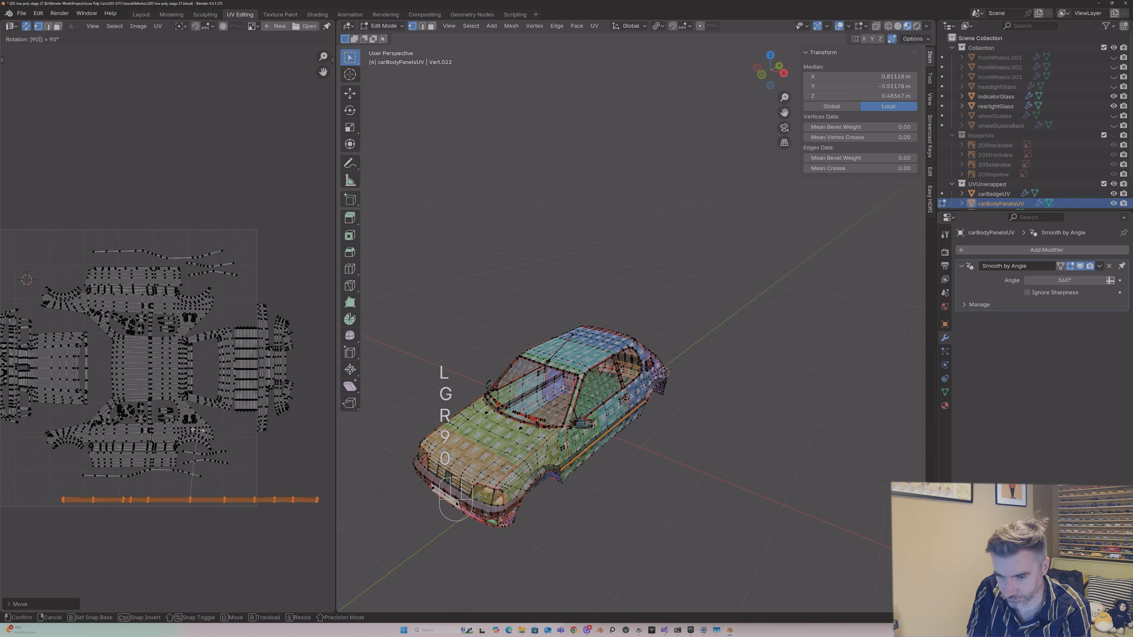
{"action": "key", "text": "9"}
{"action": "key", "text": "0"}
{"action": "key", "text": "Return"}
{"action": "key", "text": "s"}
{"action": "left_click", "coordinate": [165, 481]}
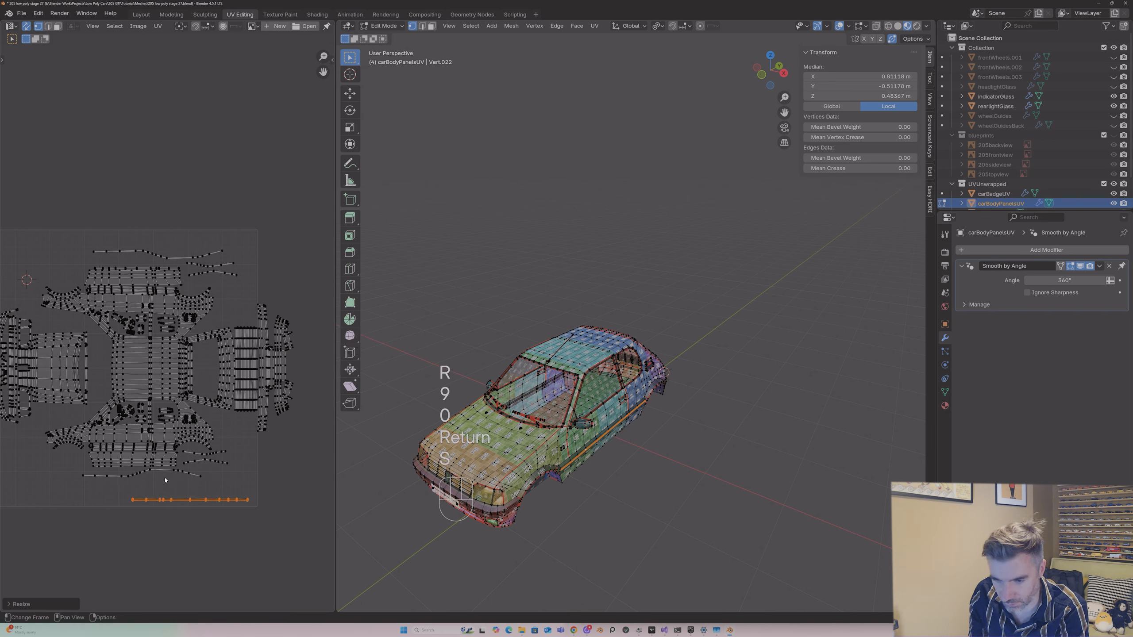
Step: Place the side trim strip directly along the lower door island's outer edge and adjust its scale to fit
{"action": "key", "text": "g"}
{"action": "left_click", "coordinate": [113, 441]}
{"action": "key", "text": "s"}
{"action": "left_click", "coordinate": [118, 445]}
{"action": "key", "text": "g"}
{"action": "left_click", "coordinate": [117, 447]}
Step: Turn off UV sync selection and shift the long curved strip beneath the lower door island slightly further down
{"action": "key", "text": "a"}
{"action": "left_click", "coordinate": [26, 25]}
{"action": "key", "text": "l"}
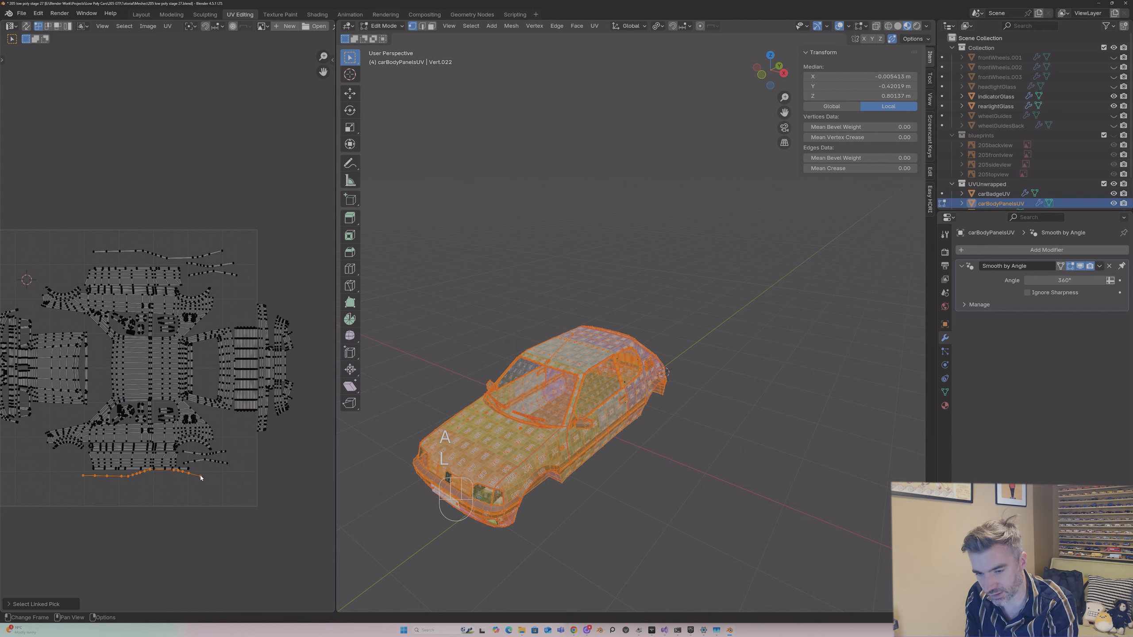
{"action": "key", "text": "g"}
{"action": "left_click", "coordinate": [200, 480]}
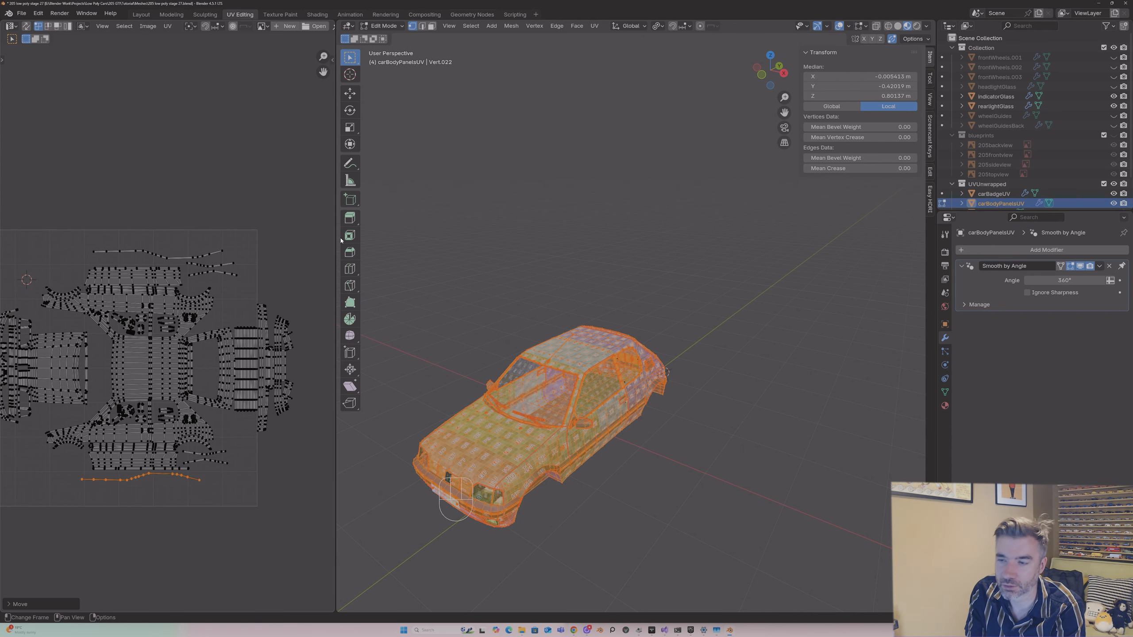
Step: Select the whole body panel layout, scale it down and position it within the width of the UV tile
{"action": "key", "text": "Tab"}
{"action": "key", "text": "Tab"}
{"action": "key", "text": "a"}
{"action": "scroll", "coordinate": [229, 254], "scroll_direction": "down", "scroll_amount": 6}
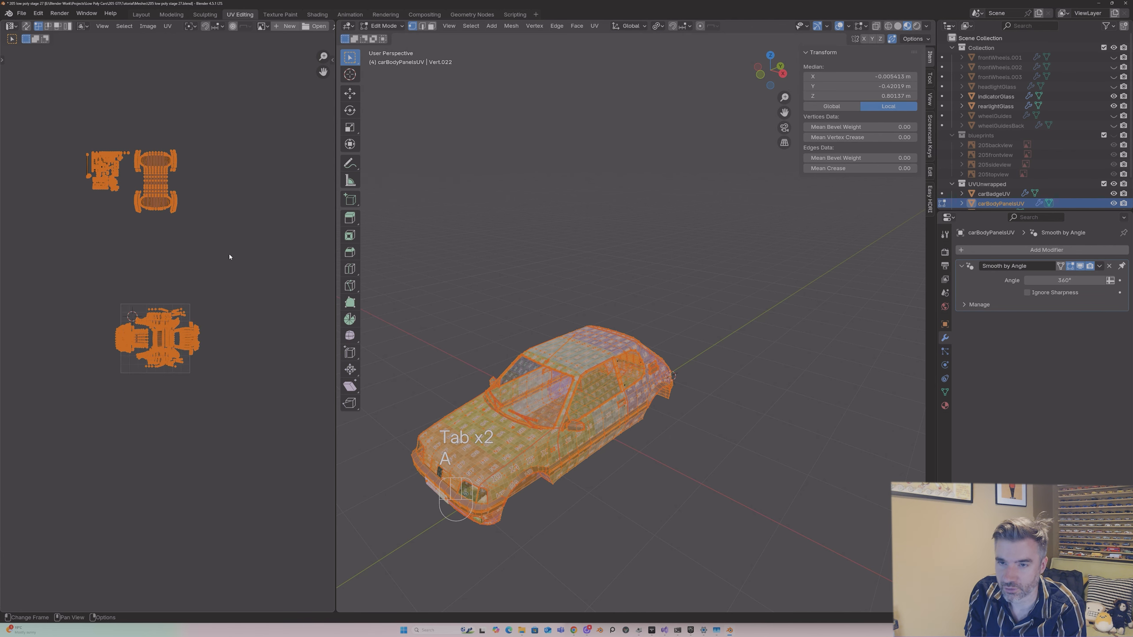
{"action": "scroll", "coordinate": [133, 277], "scroll_direction": "up", "scroll_amount": 2}
{"action": "left_click_drag", "start_coordinate": [77, 267], "coordinate": [305, 421]}
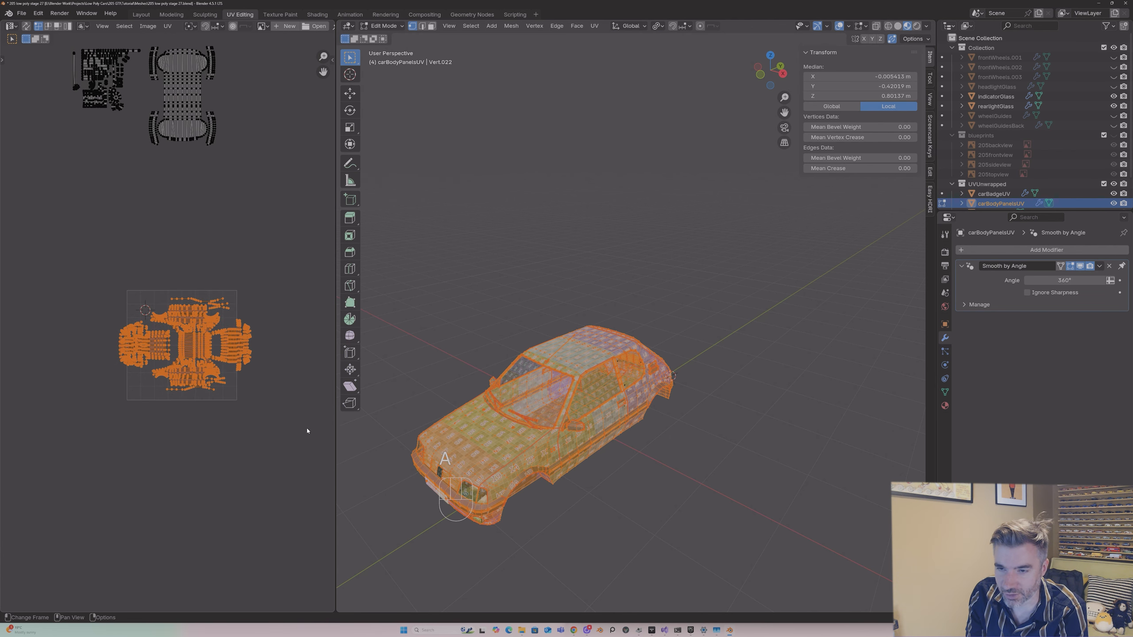
{"action": "key", "text": "s"}
{"action": "left_click", "coordinate": [275, 416]}
{"action": "key", "text": "g"}
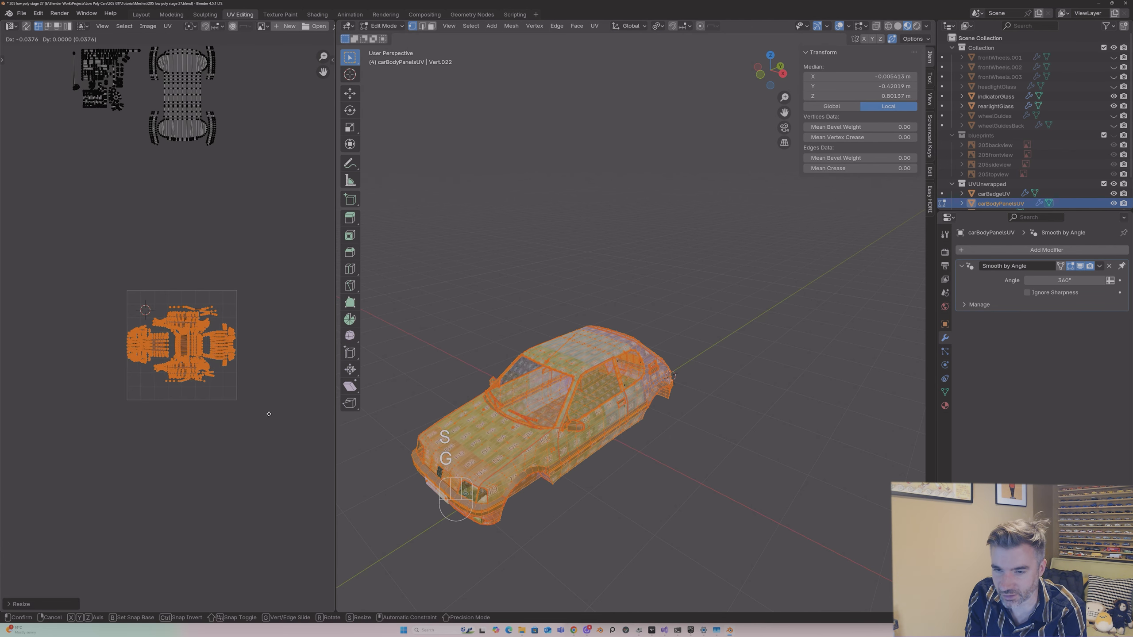
{"action": "left_click", "coordinate": [269, 414]}
Step: Select the two thin strip islands and move them below the lower rear side panel next to the other strips
{"action": "scroll", "coordinate": [182, 345], "scroll_direction": "up", "scroll_amount": 5}
{"action": "key", "text": "alt+a"}
{"action": "key", "text": "l"}
{"action": "key", "text": "l"}
{"action": "key", "text": "g"}
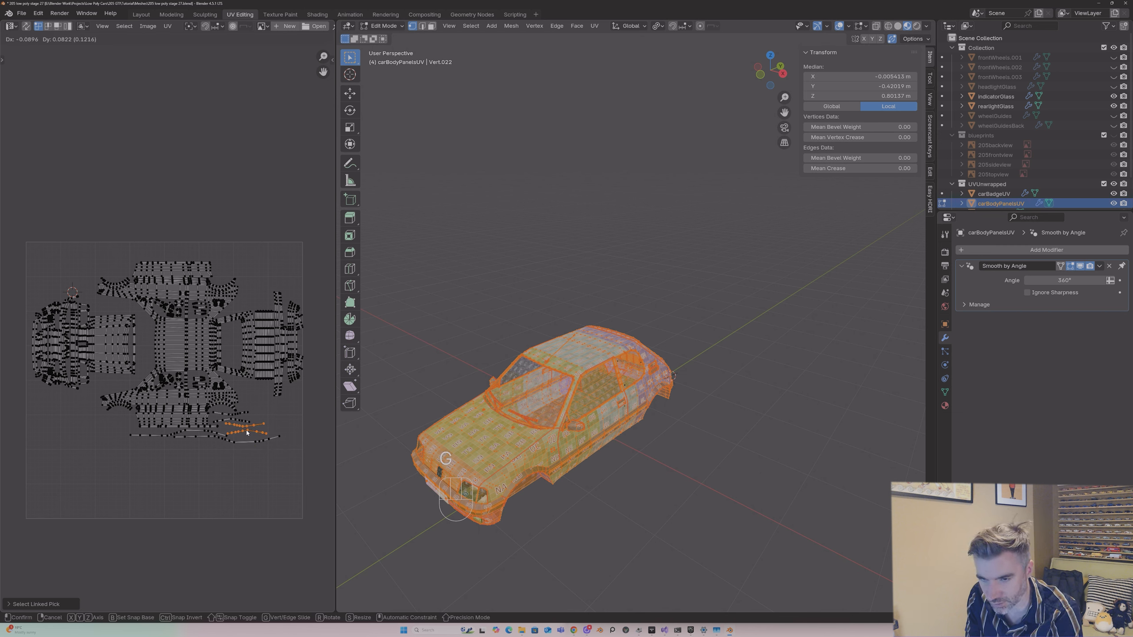
{"action": "left_click", "coordinate": [247, 433]}
Step: Select the body panel layout, move it up to the UV tile's upper edge and scale it to span the tile's width
{"action": "scroll", "coordinate": [247, 433], "scroll_direction": "down", "scroll_amount": 1}
{"action": "left_click_drag", "start_coordinate": [45, 271], "coordinate": [296, 489]}
{"action": "key", "text": "g"}
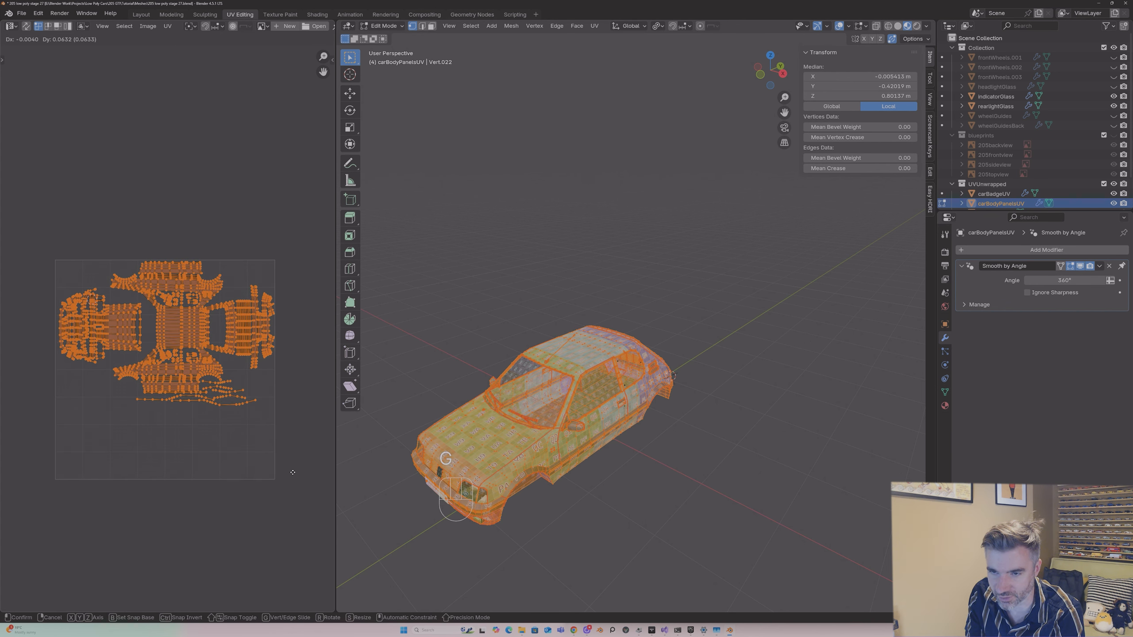
{"action": "left_click", "coordinate": [292, 472]}
{"action": "key", "text": "s"}
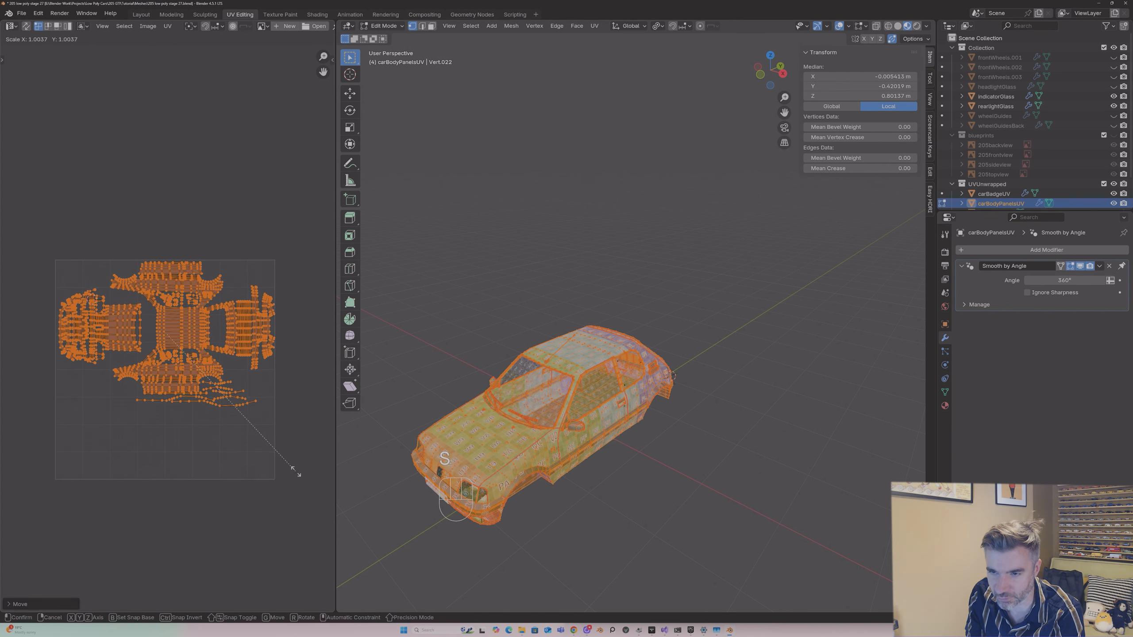
{"action": "key", "text": "g"}
{"action": "key", "text": "s"}
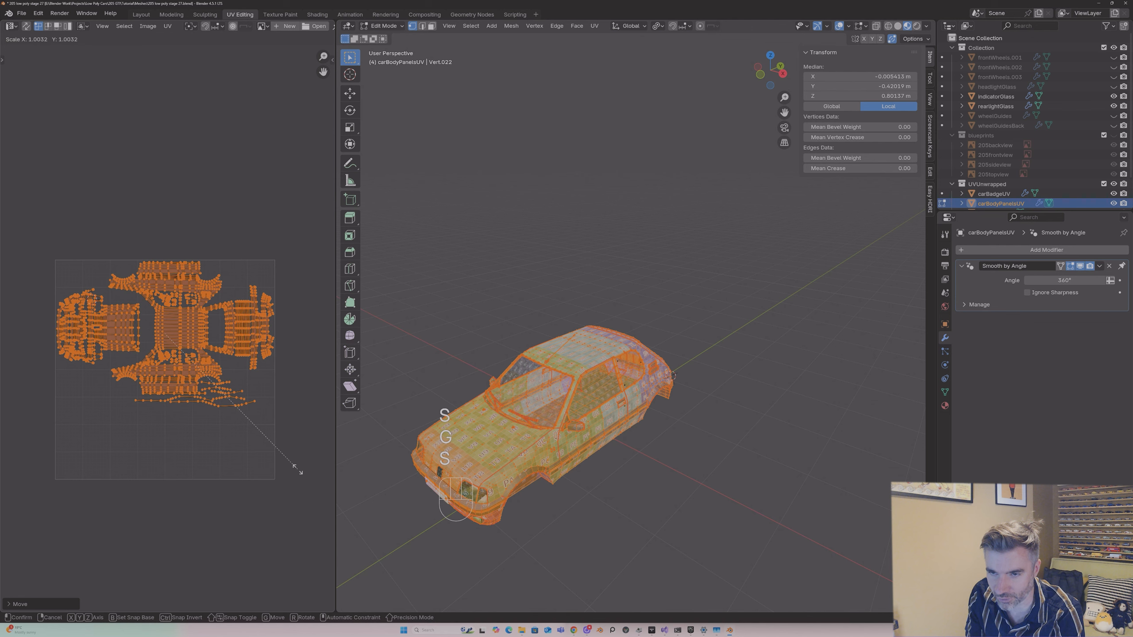
{"action": "left_click", "coordinate": [297, 470]}
Step: Select the underbody and inner wheel arch islands, scale them down and move them below the body panels
{"action": "scroll", "coordinate": [181, 232], "scroll_direction": "down", "scroll_amount": 2}
{"action": "middle_click_drag", "start_coordinate": [139, 51], "coordinate": [139, 167]}
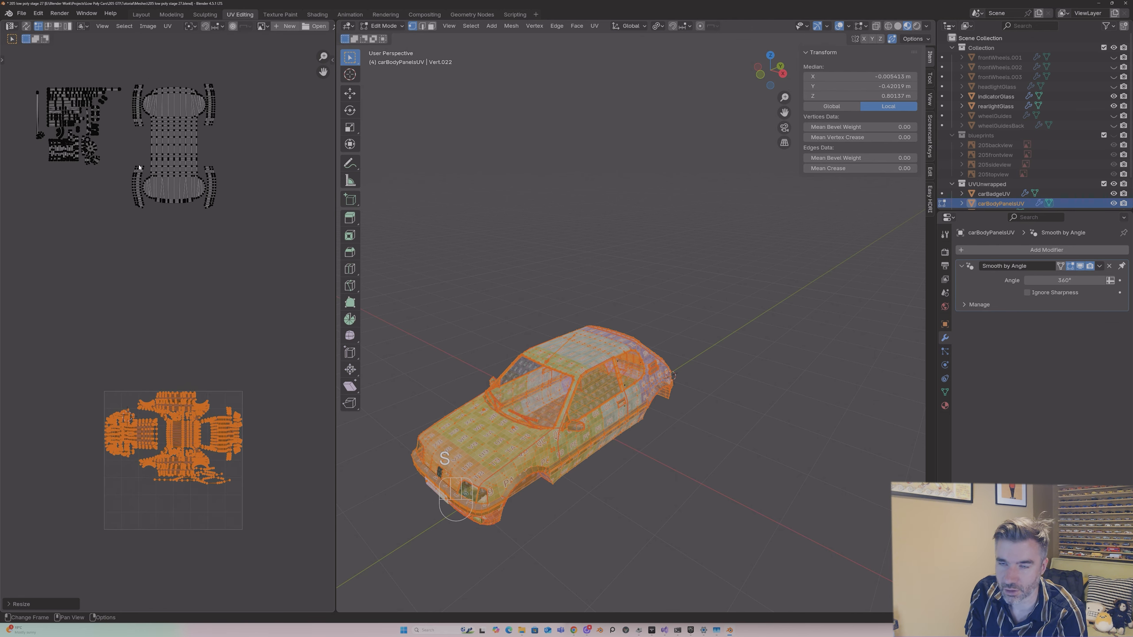
{"action": "left_click_drag", "start_coordinate": [125, 79], "coordinate": [274, 259]}
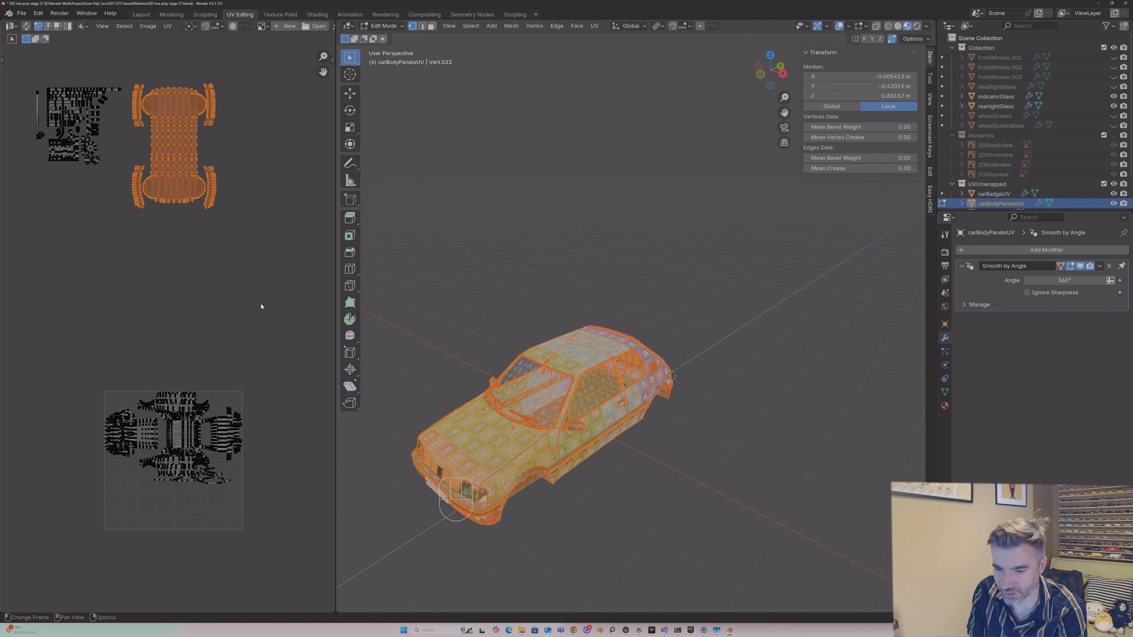
{"action": "key", "text": "g"}
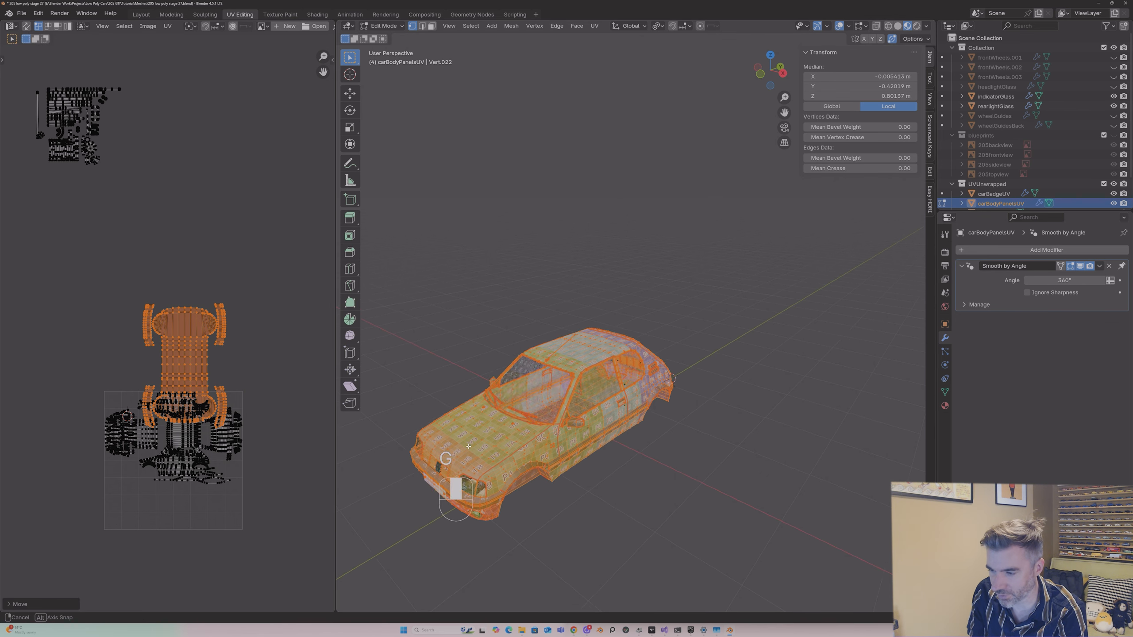
{"action": "middle_click_drag", "start_coordinate": [468, 446], "coordinate": [455, 438]}
{"action": "key", "text": "s"}
{"action": "left_click", "coordinate": [226, 392]}
{"action": "key", "text": "g"}
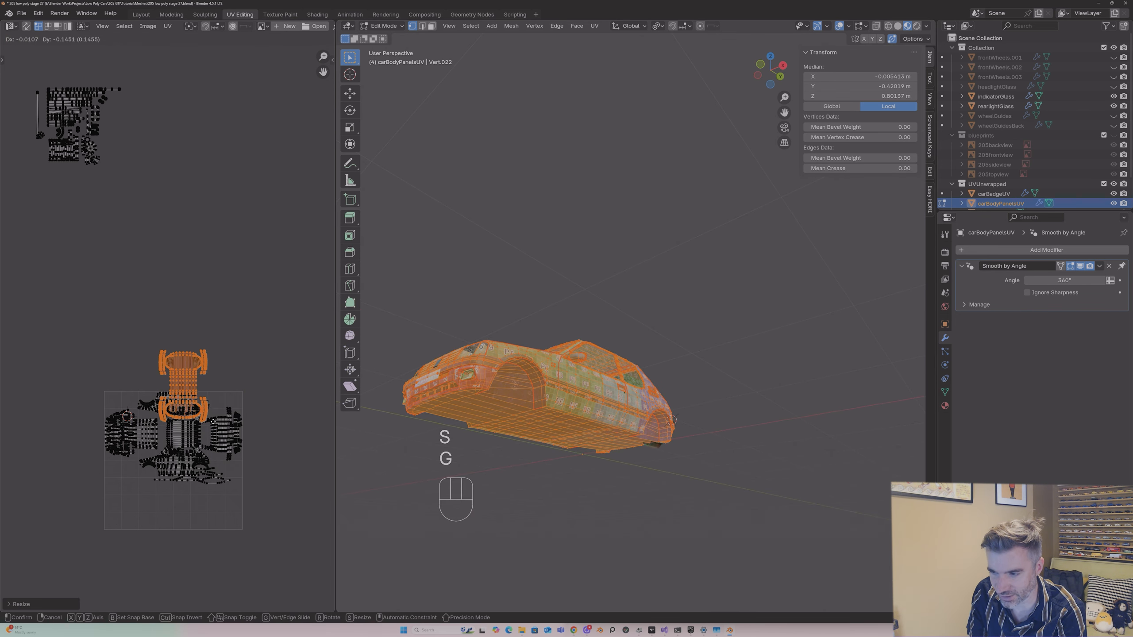
{"action": "left_click", "coordinate": [200, 508]}
Step: Rotate the underbody islands 90 degrees and move them into the empty lower area of the UV tile
{"action": "middle_click_drag", "start_coordinate": [379, 456], "coordinate": [379, 487]}
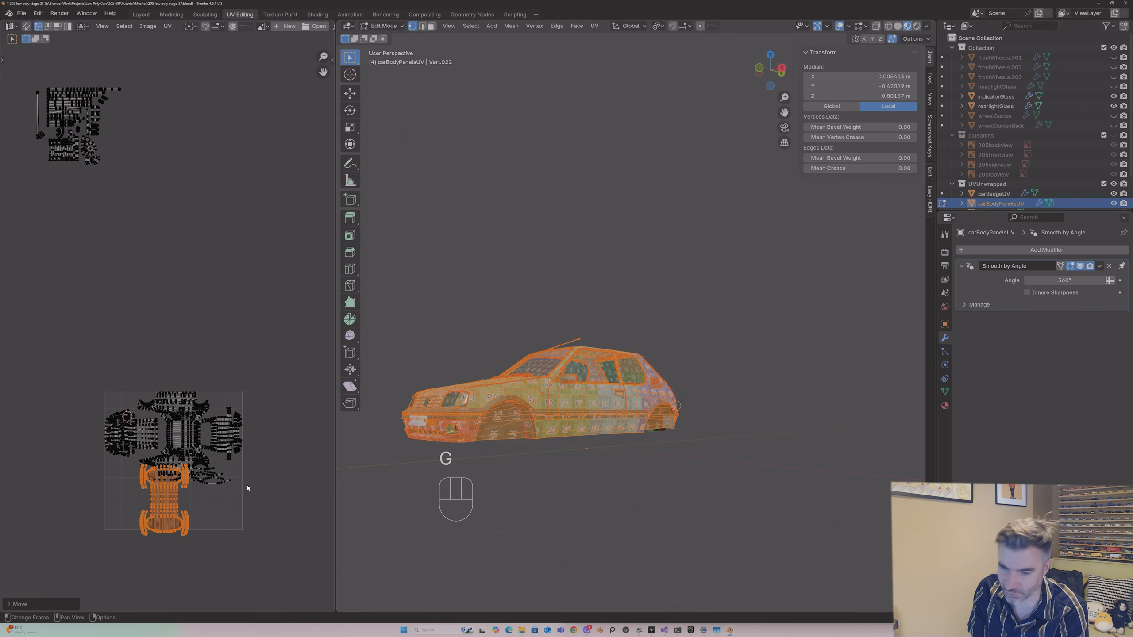
{"action": "scroll", "coordinate": [247, 488], "scroll_direction": "up", "scroll_amount": 2}
{"action": "middle_click_drag", "start_coordinate": [232, 514], "coordinate": [222, 391]}
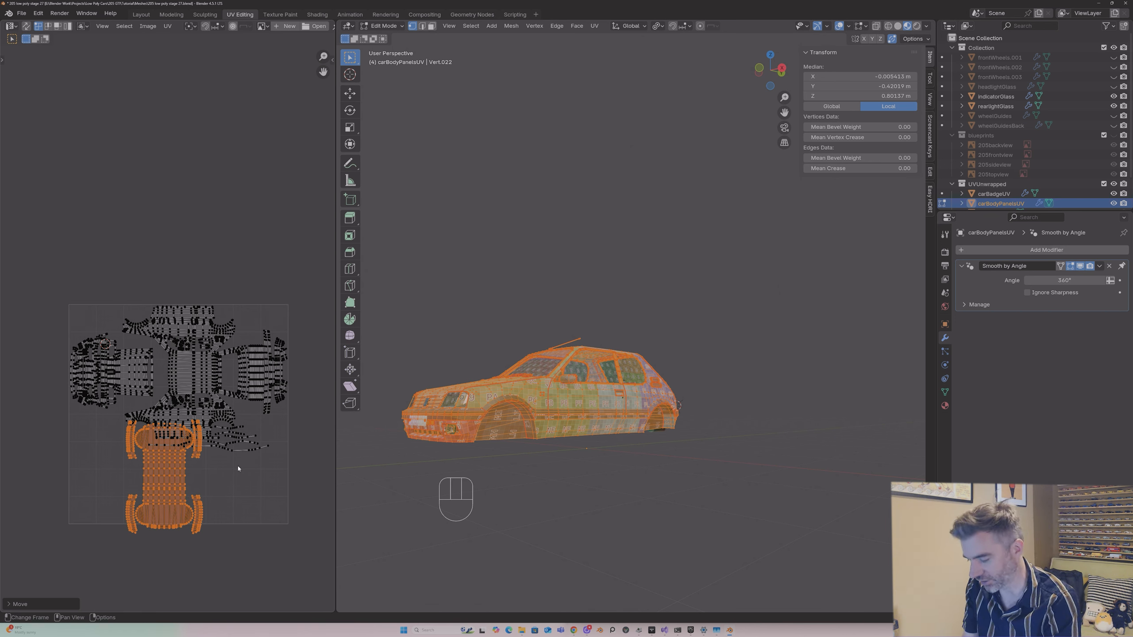
{"action": "key", "text": "r"}
{"action": "key", "text": "9"}
{"action": "key", "text": "0"}
{"action": "key", "text": "Return"}
{"action": "key", "text": "g"}
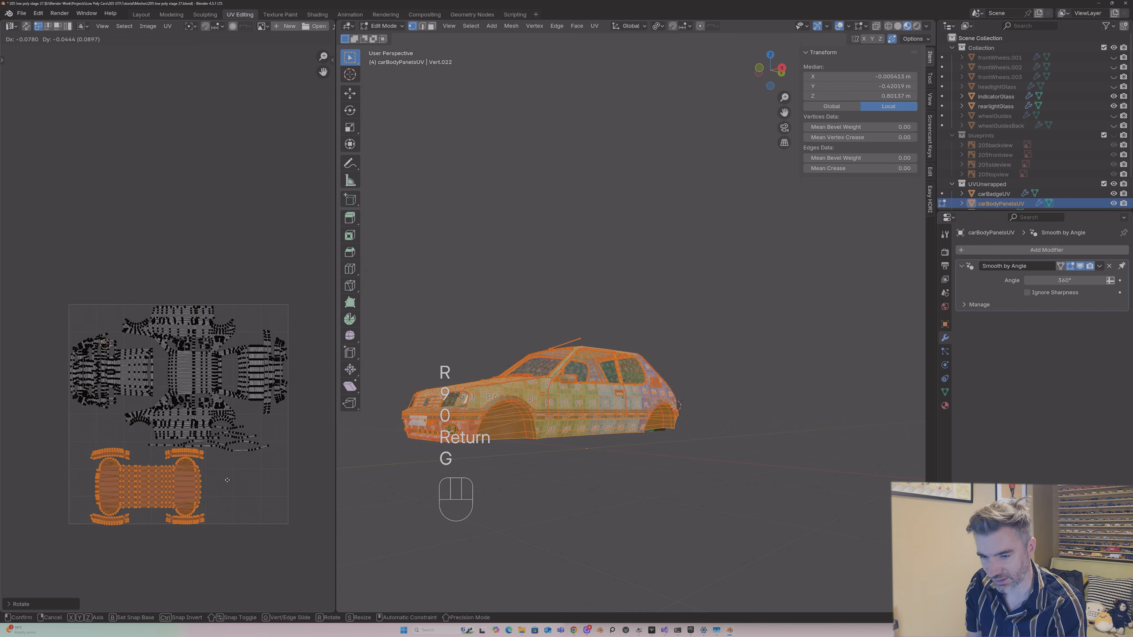
{"action": "left_click", "coordinate": [210, 482]}
Step: Adjust the underbody islands' scale and position so they fit inside the UV tile's lower-left corner
{"action": "key", "text": "s"}
{"action": "left_click", "coordinate": [182, 489]}
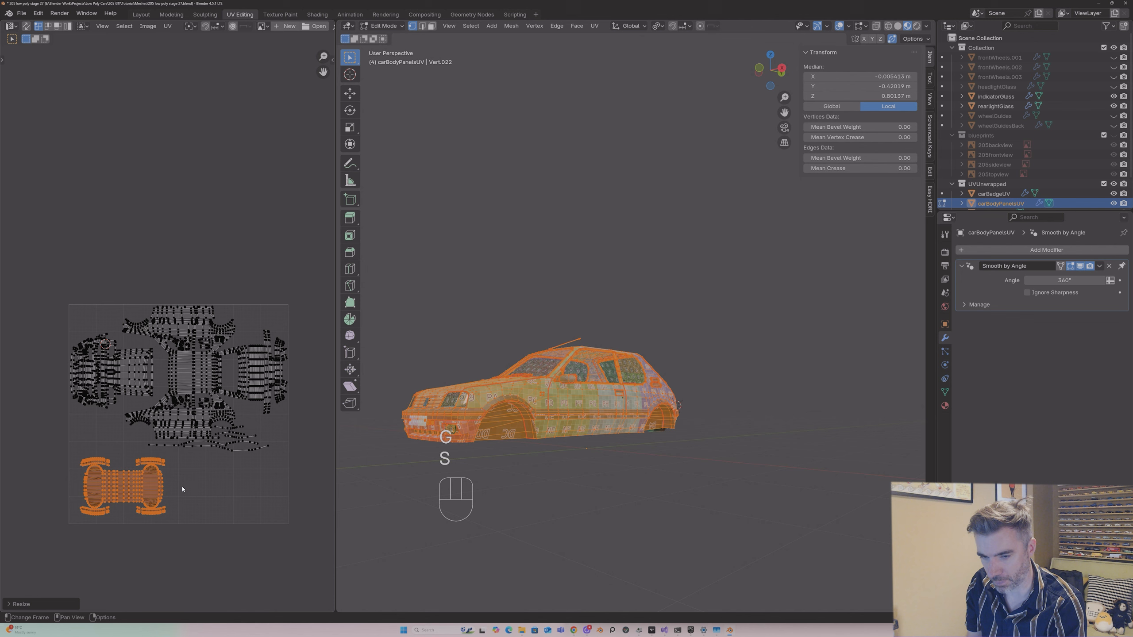
{"action": "key", "text": "g"}
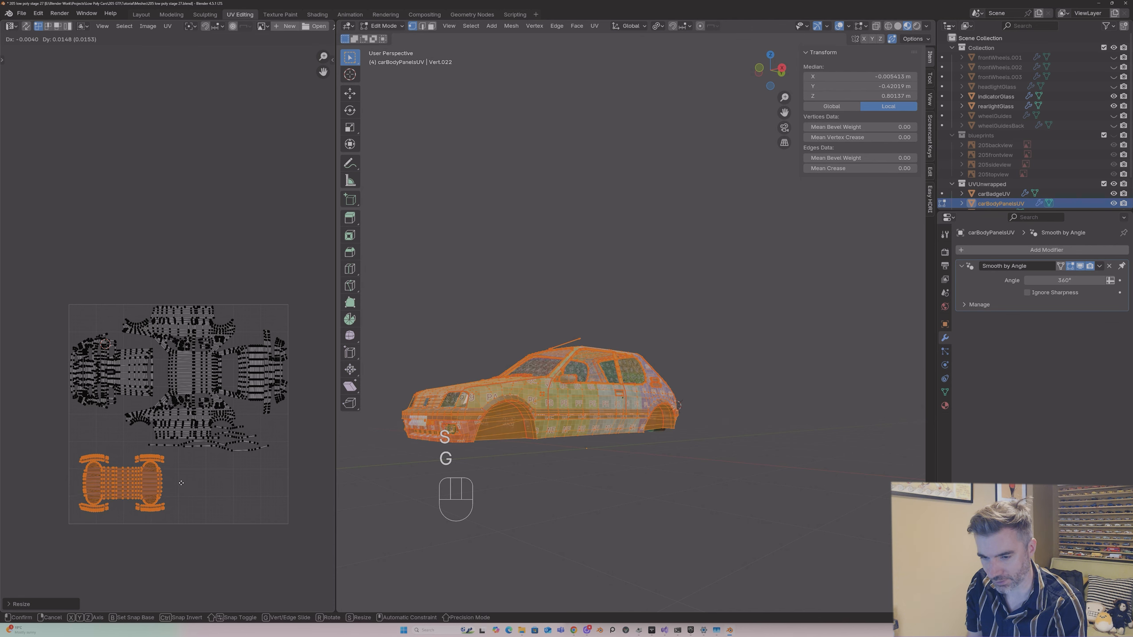
{"action": "left_click", "coordinate": [181, 483]}
{"action": "key", "text": "s"}
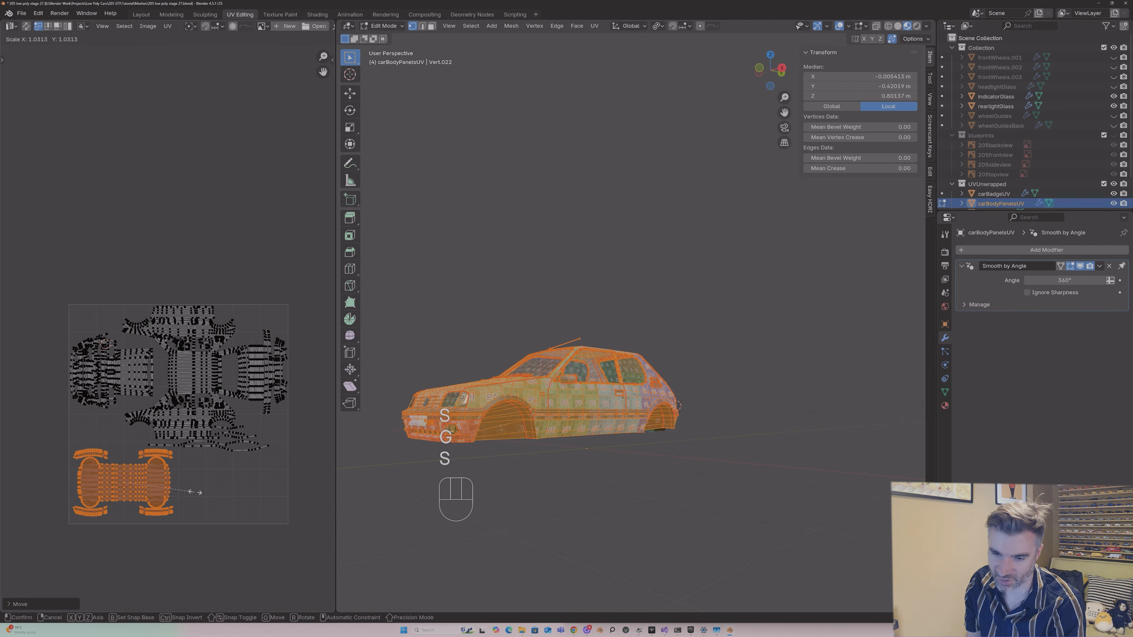
{"action": "left_click", "coordinate": [195, 490]}
{"action": "key", "text": "g"}
{"action": "left_click", "coordinate": [195, 489]}
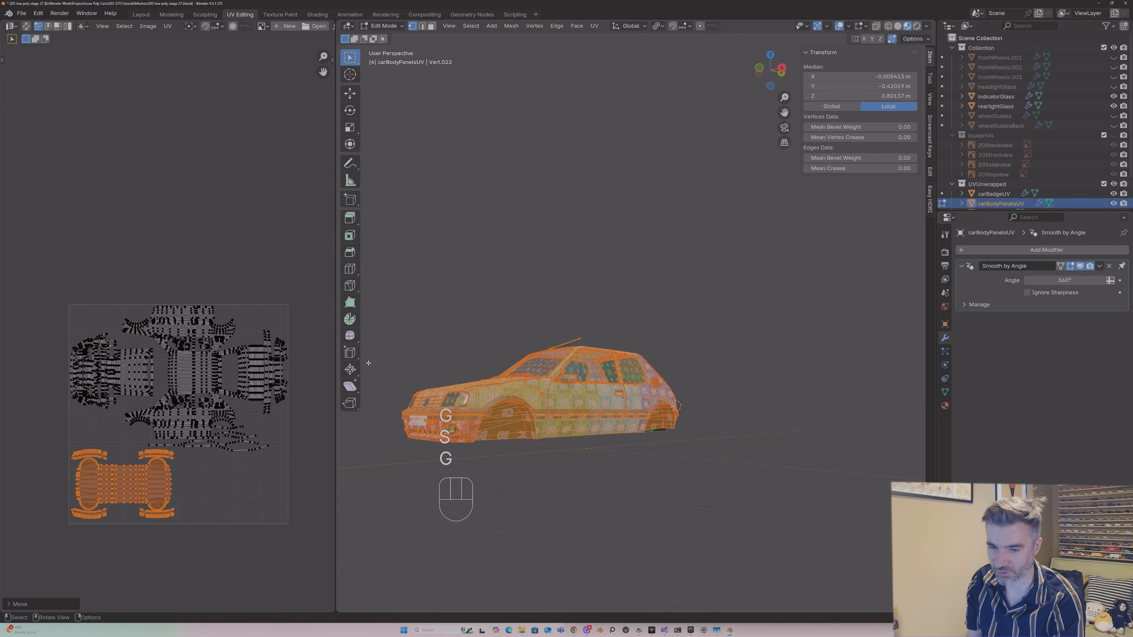
Step: Select the arranged body panel and underbody islands and move them out of the UV tile into the empty space beside it
{"action": "middle_click_drag", "start_coordinate": [369, 363], "coordinate": [343, 351]}
{"action": "middle_click_drag", "start_coordinate": [203, 276], "coordinate": [160, 280]}
{"action": "scroll", "coordinate": [202, 283], "scroll_direction": "down", "scroll_amount": 2}
{"action": "key", "text": "Tab"}
{"action": "key", "text": "Tab"}
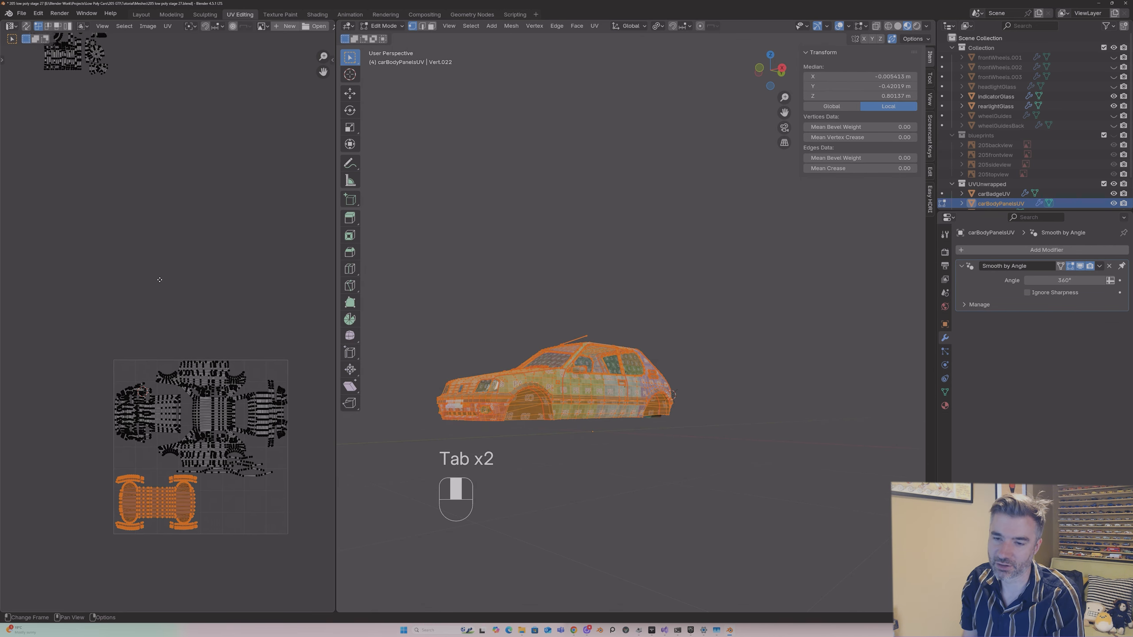
{"action": "scroll", "coordinate": [160, 279], "scroll_direction": "down", "scroll_amount": 2}
{"action": "left_click_drag", "start_coordinate": [87, 317], "coordinate": [282, 510]}
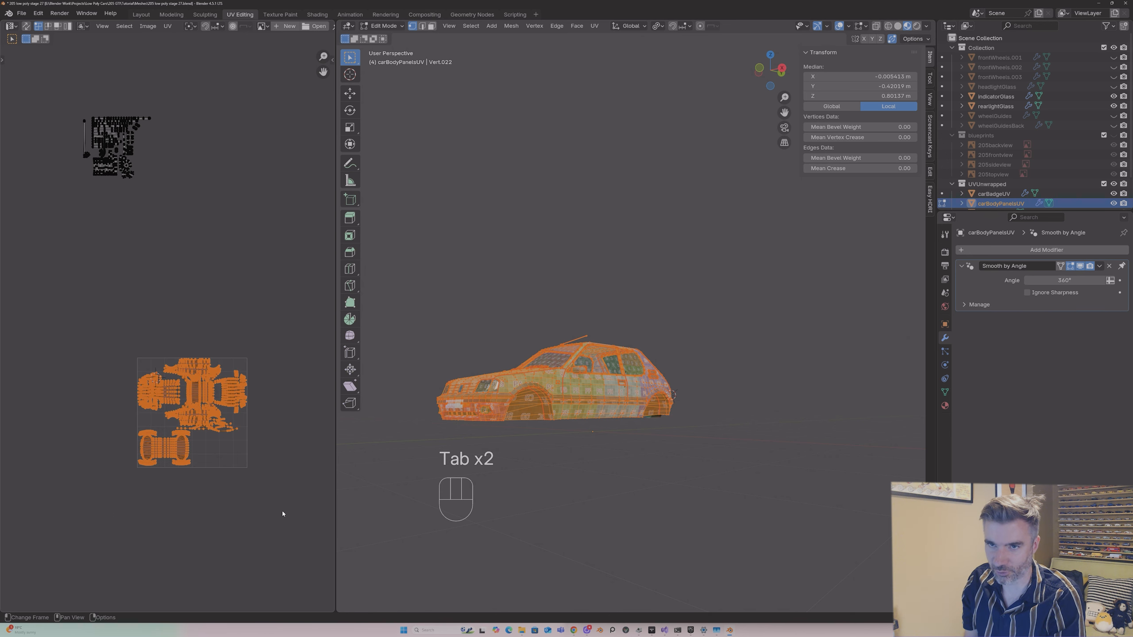
{"action": "key", "text": "g"}
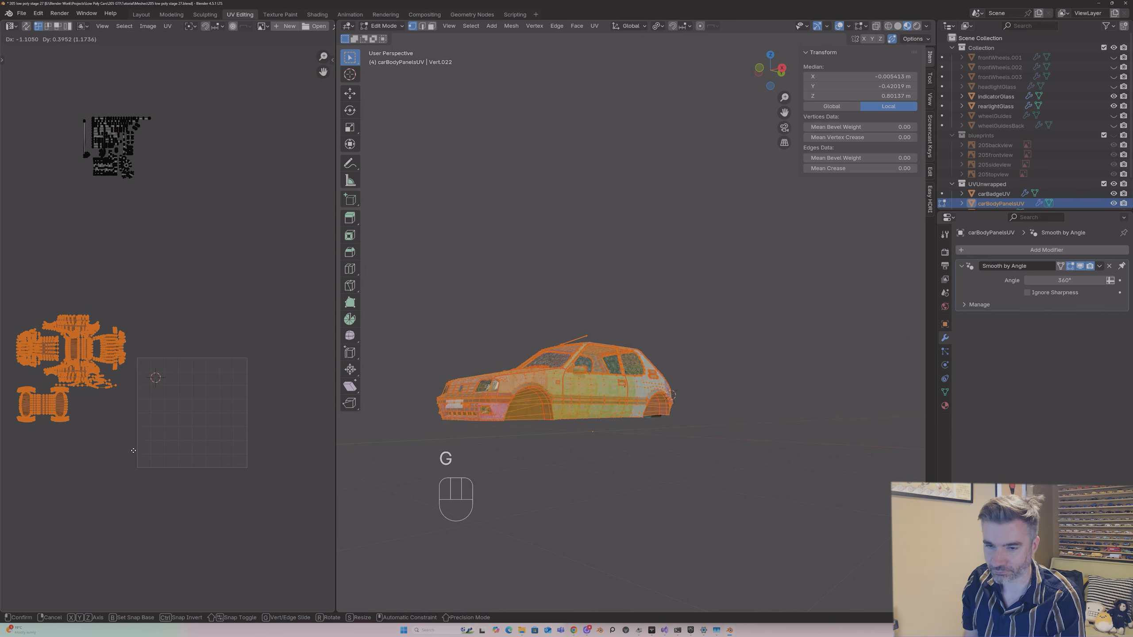
{"action": "left_click", "coordinate": [133, 454]}
Step: Select the remaining small islands outside the tile and pack them with exact shape and a 0.002 margin
{"action": "left_click_drag", "start_coordinate": [59, 98], "coordinate": [194, 239]}
{"action": "left_click", "coordinate": [168, 26]}
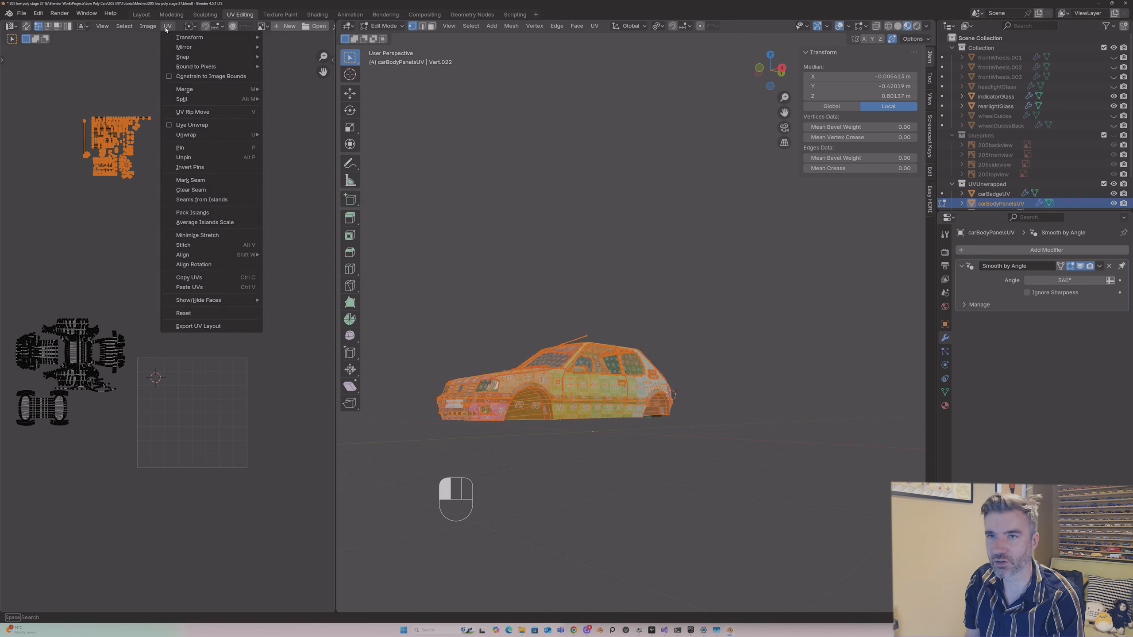
{"action": "left_click", "coordinate": [199, 214]}
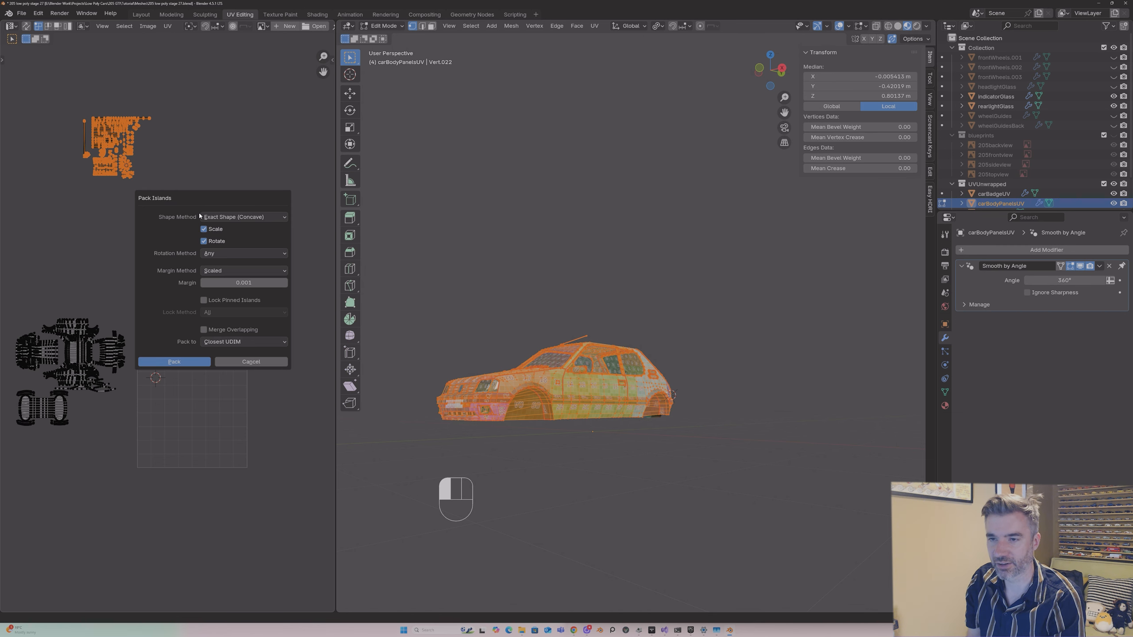
{"action": "left_click", "coordinate": [267, 282]}
{"action": "type", "text": "0.00"}
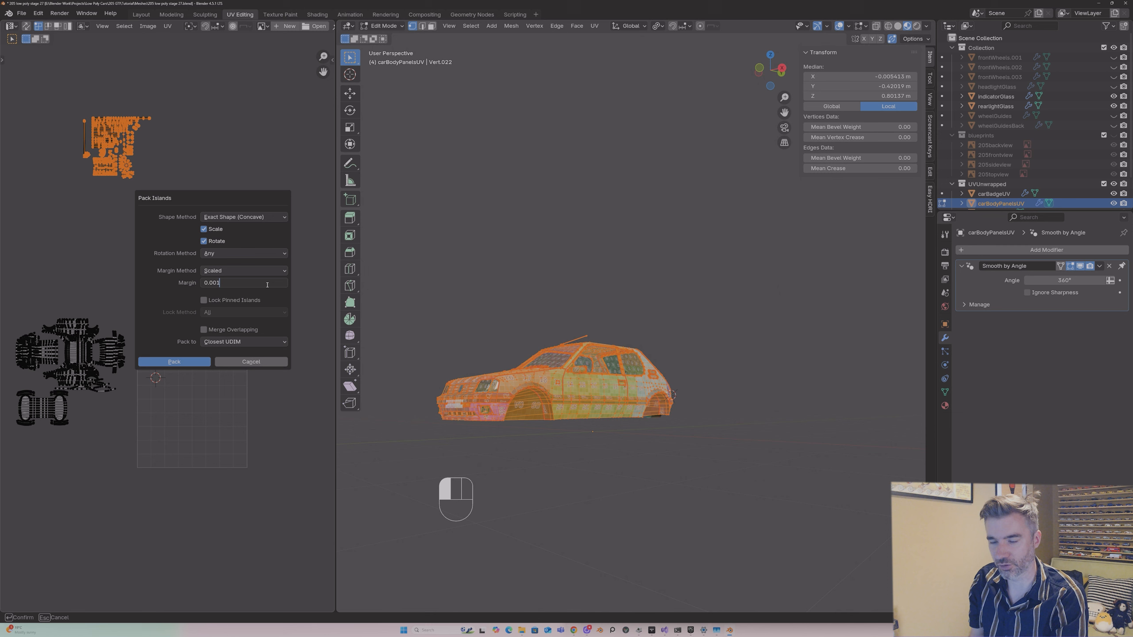
{"action": "type", "text": "2"}
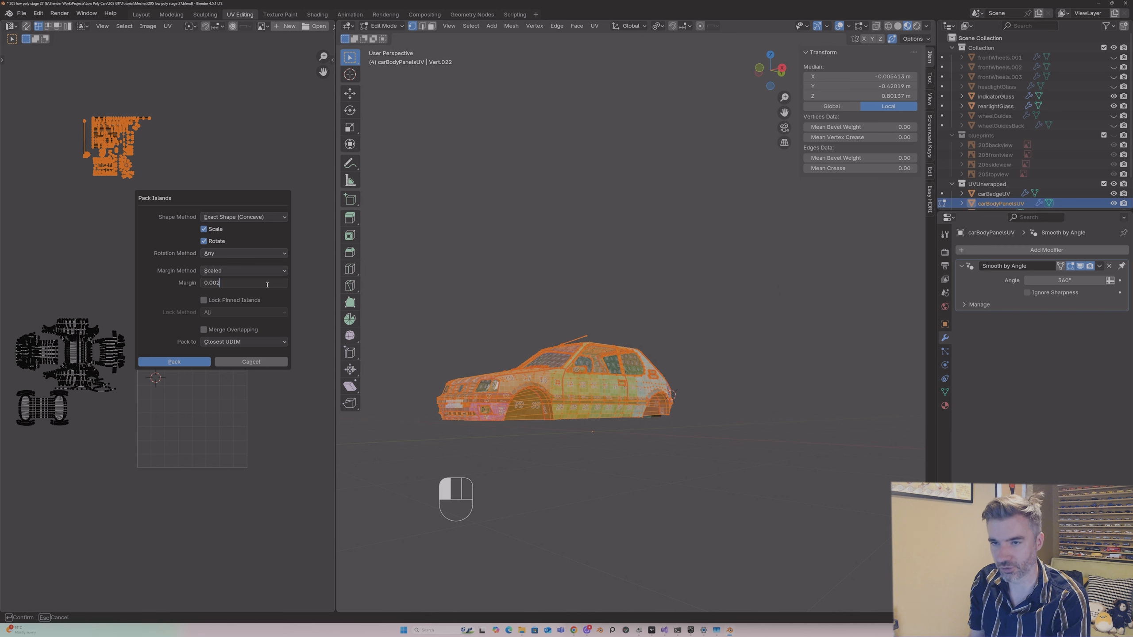
{"action": "left_click", "coordinate": [189, 361]}
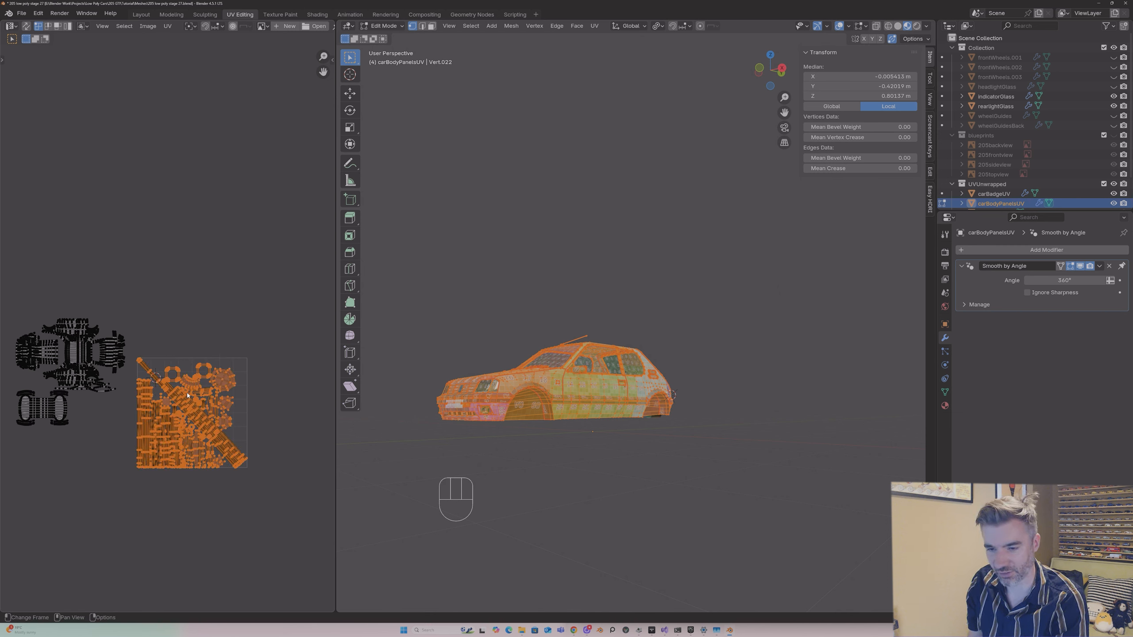
Step: Pack the selected small islands again with the margin set to 0.02
{"action": "scroll", "coordinate": [191, 371], "scroll_direction": "up", "scroll_amount": 4}
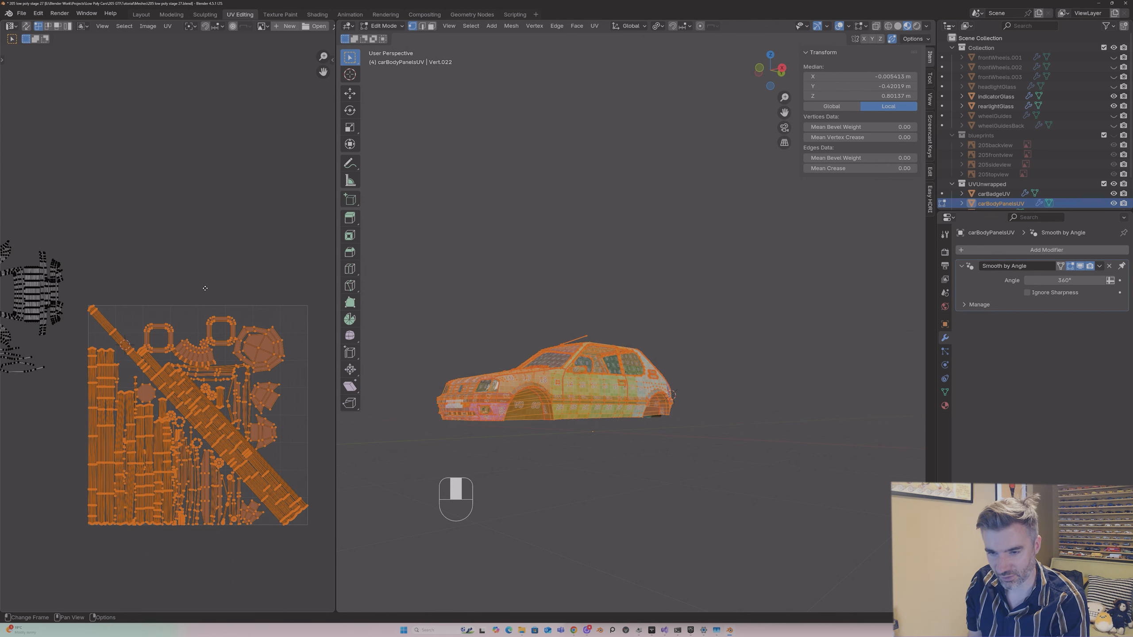
{"action": "left_click", "coordinate": [167, 26]}
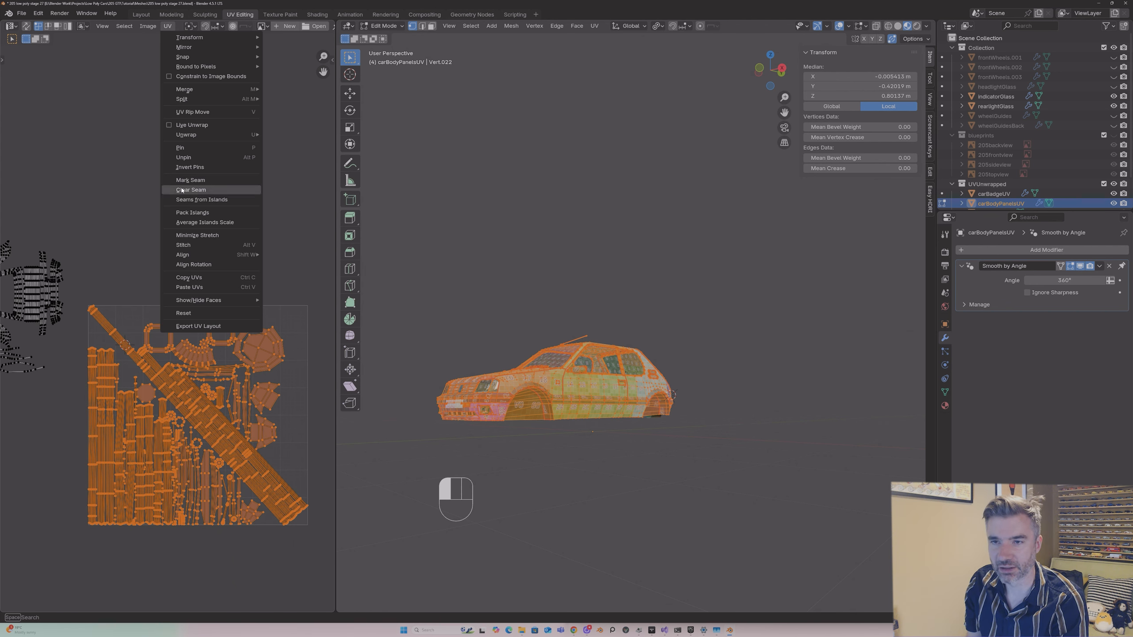
{"action": "left_click", "coordinate": [190, 213]}
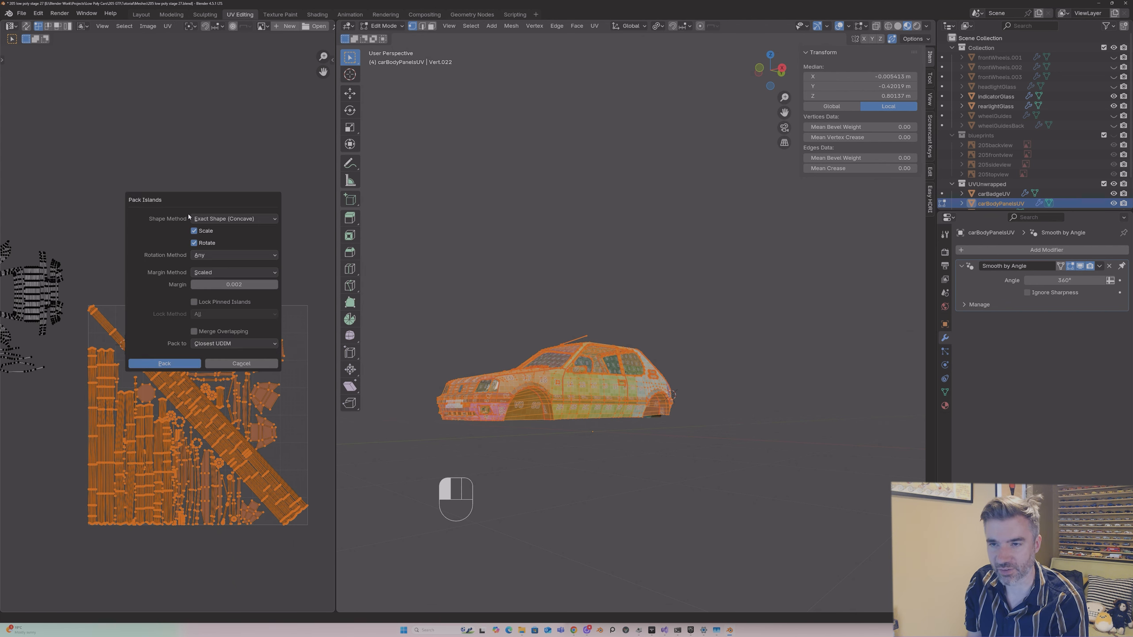
{"action": "left_click", "coordinate": [244, 284]}
{"action": "left_click", "coordinate": [244, 283]}
{"action": "key", "text": "BackSpace"}
{"action": "key", "text": "BackSpace"}
{"action": "type", "text": "2"}
{"action": "key", "text": "Return"}
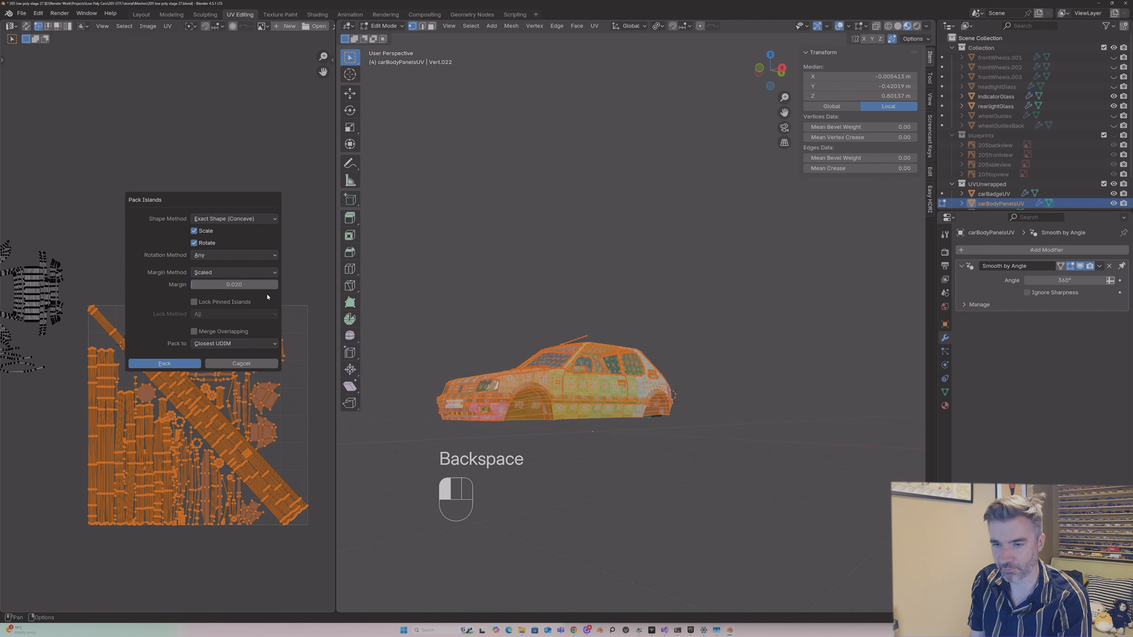
{"action": "left_click", "coordinate": [172, 363]}
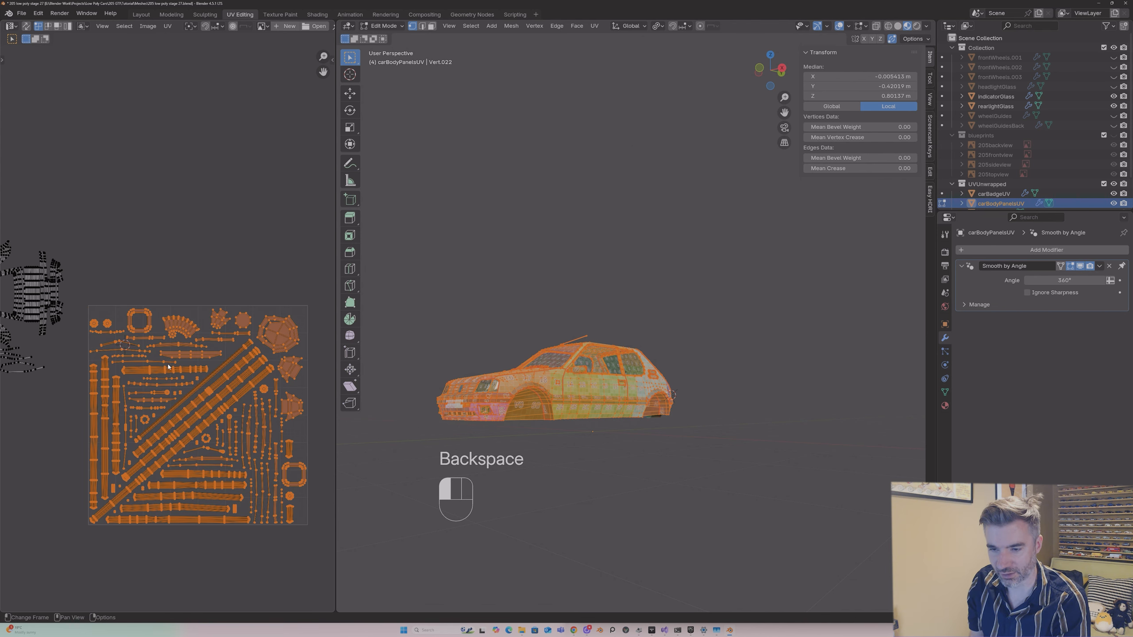
Step: Move the packed small islands below the UV tile and return the body panel and underbody islands to the tile
{"action": "middle_click_drag", "start_coordinate": [165, 326], "coordinate": [172, 290]}
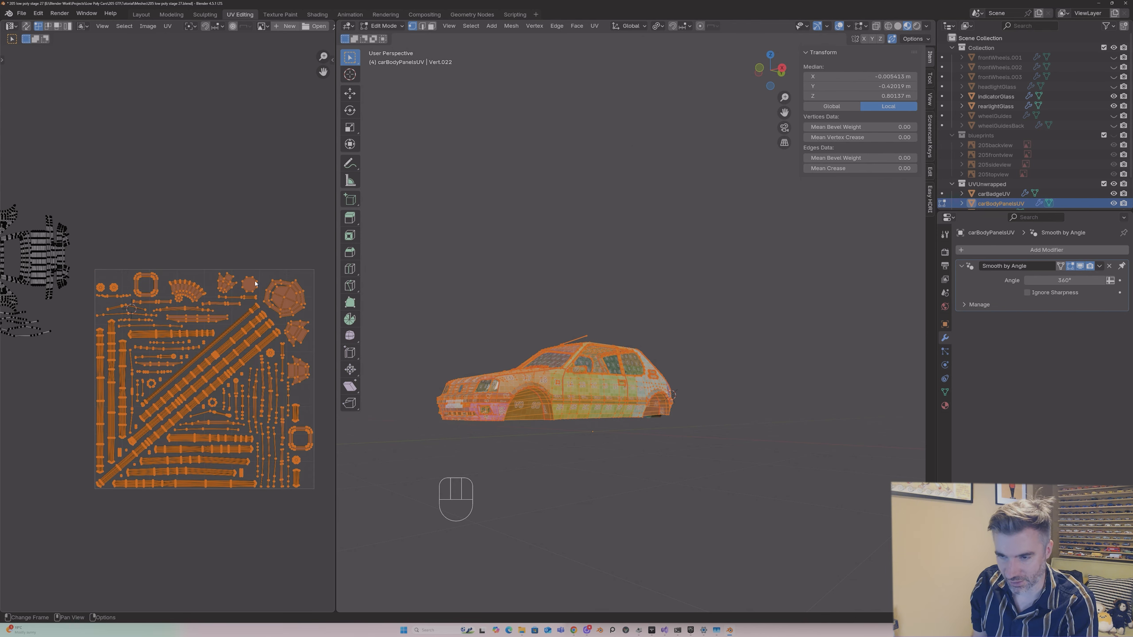
{"action": "scroll", "coordinate": [183, 303], "scroll_direction": "down", "scroll_amount": 3}
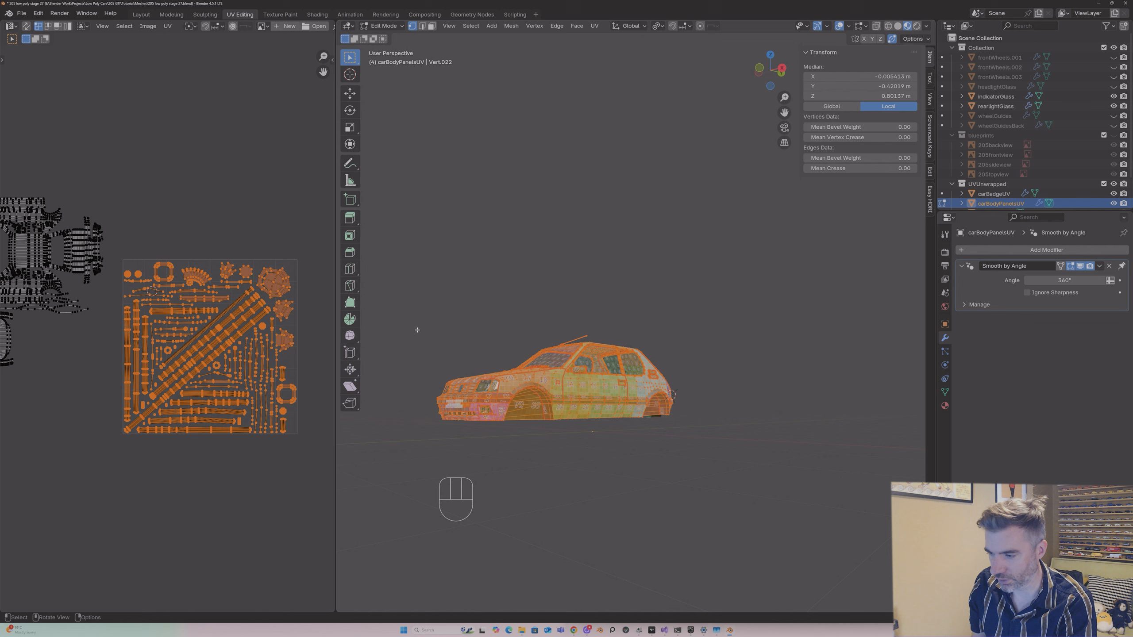
{"action": "middle_click_drag", "start_coordinate": [147, 279], "coordinate": [183, 290]}
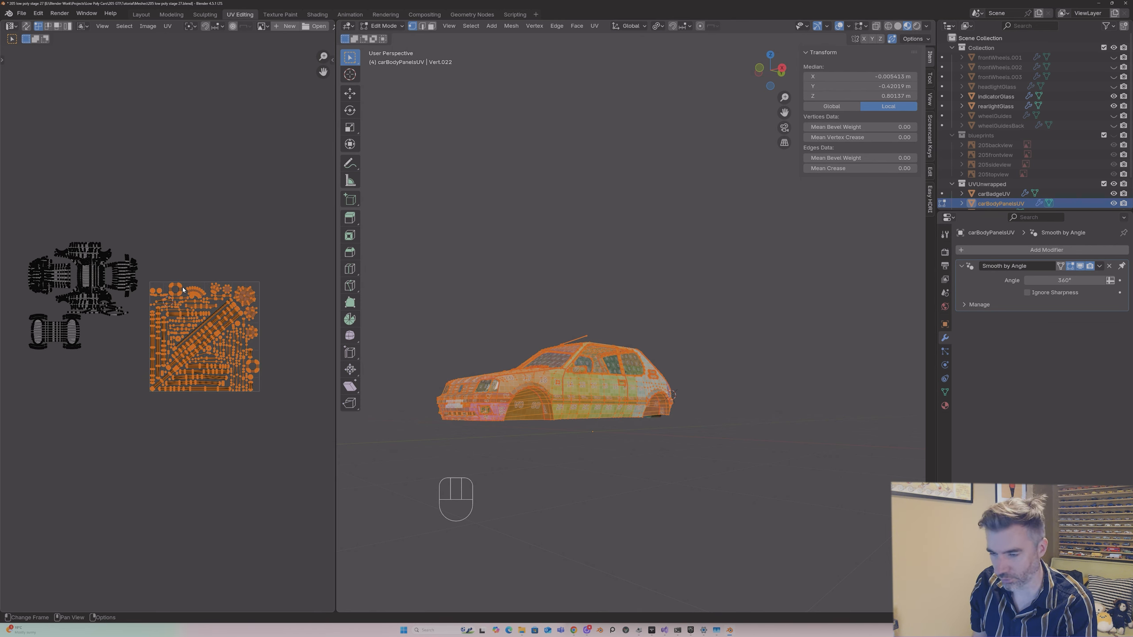
{"action": "key", "text": "g"}
{"action": "left_click", "coordinate": [154, 458]}
{"action": "left_click_drag", "start_coordinate": [14, 216], "coordinate": [165, 393]}
{"action": "key", "text": "g"}
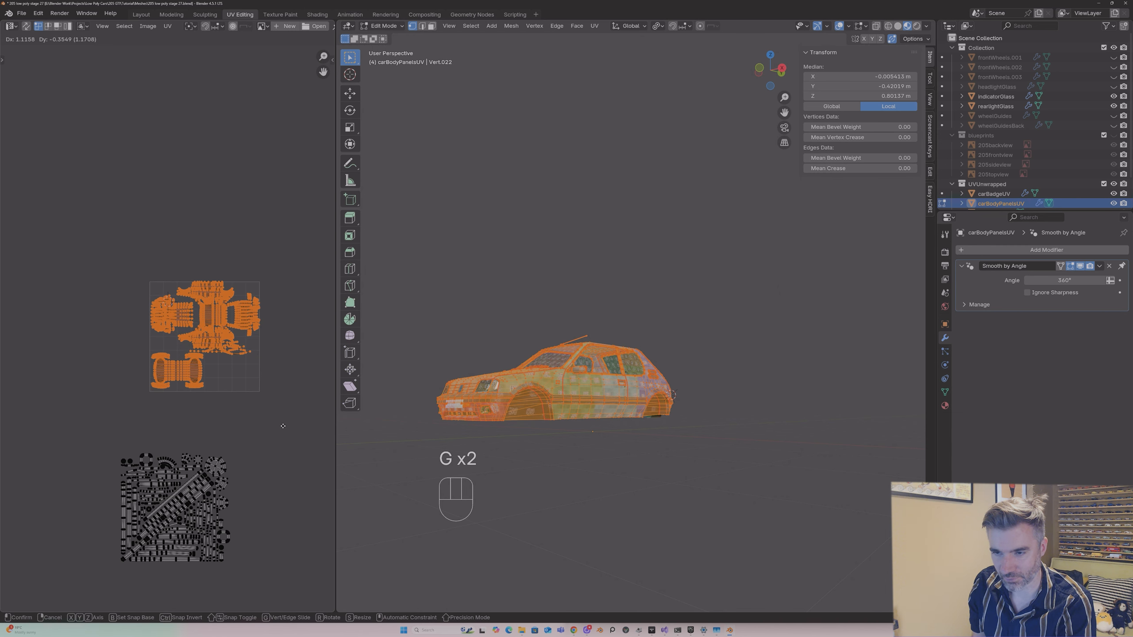
{"action": "left_click", "coordinate": [139, 428]}
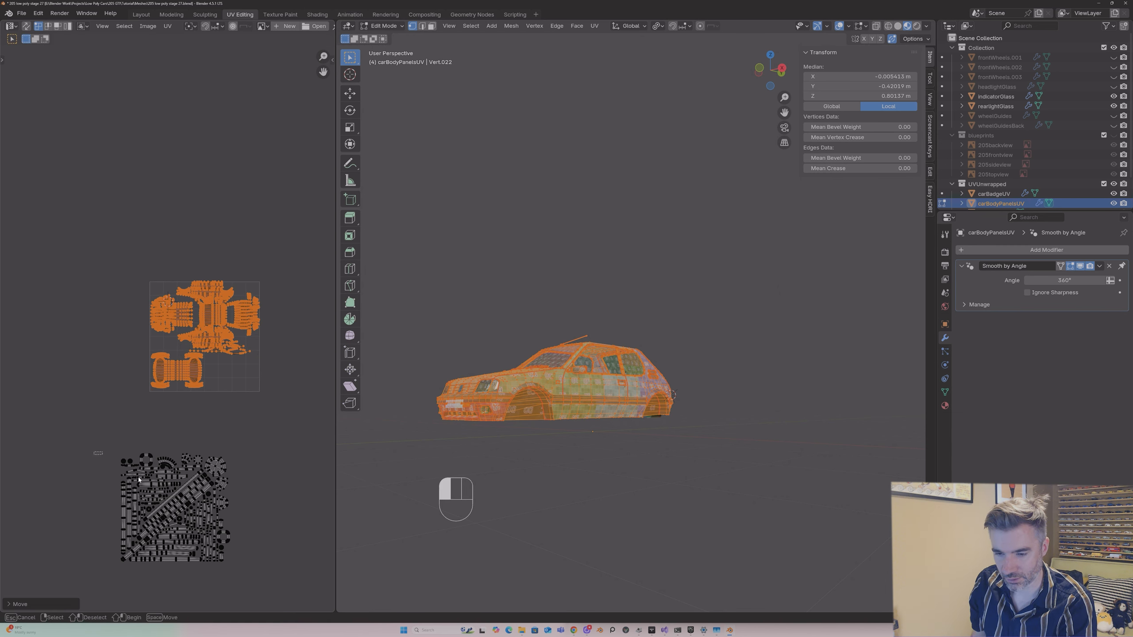
Step: Select the packed small islands, scale them to about half size and move them into the empty area beside the underbody islands
{"action": "left_click_drag", "start_coordinate": [94, 451], "coordinate": [286, 593]}
{"action": "key", "text": "s"}
{"action": "left_click", "coordinate": [220, 552]}
{"action": "key", "text": "g"}
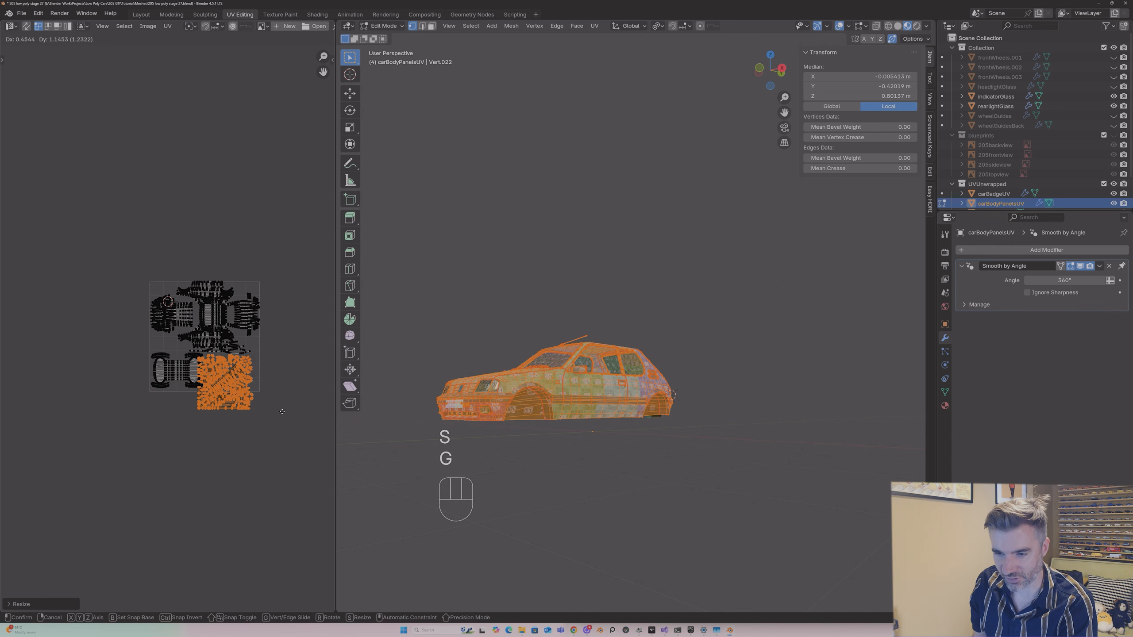
{"action": "left_click", "coordinate": [282, 421]}
{"action": "scroll", "coordinate": [263, 377], "scroll_direction": "up", "scroll_amount": 4}
{"action": "middle_click_drag", "start_coordinate": [234, 371], "coordinate": [63, 336]}
{"action": "scroll", "coordinate": [63, 336], "scroll_direction": "down", "scroll_amount": 1}
{"action": "key", "text": "s"}
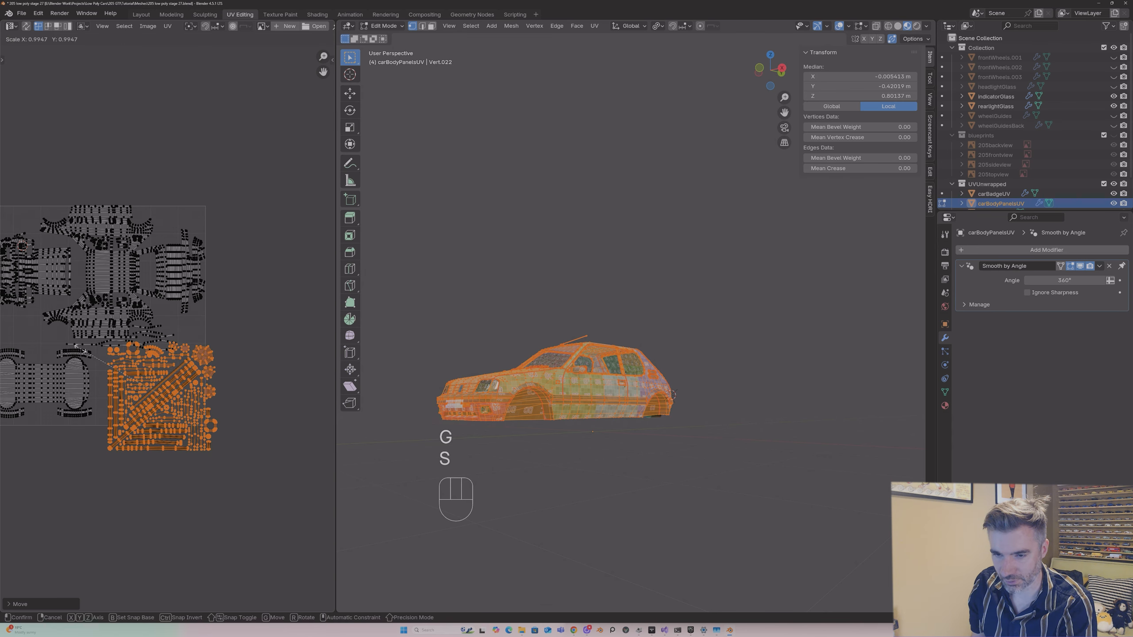
{"action": "left_click", "coordinate": [95, 360]}
{"action": "key", "text": "g"}
{"action": "left_click", "coordinate": [83, 369]}
Step: Fine-tune the small islands' scale and position so they fit inside the UV tile's lower-right area, and clear the selection
{"action": "scroll", "coordinate": [83, 369], "scroll_direction": "up", "scroll_amount": 3}
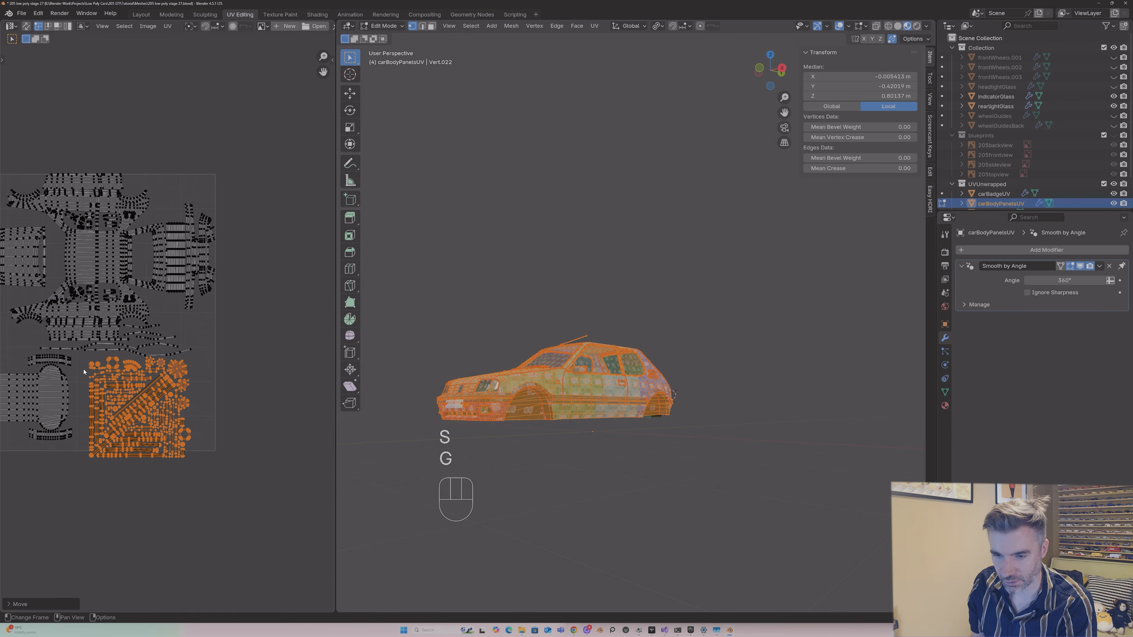
{"action": "key", "text": "s"}
{"action": "left_click", "coordinate": [79, 381]}
{"action": "key", "text": "g"}
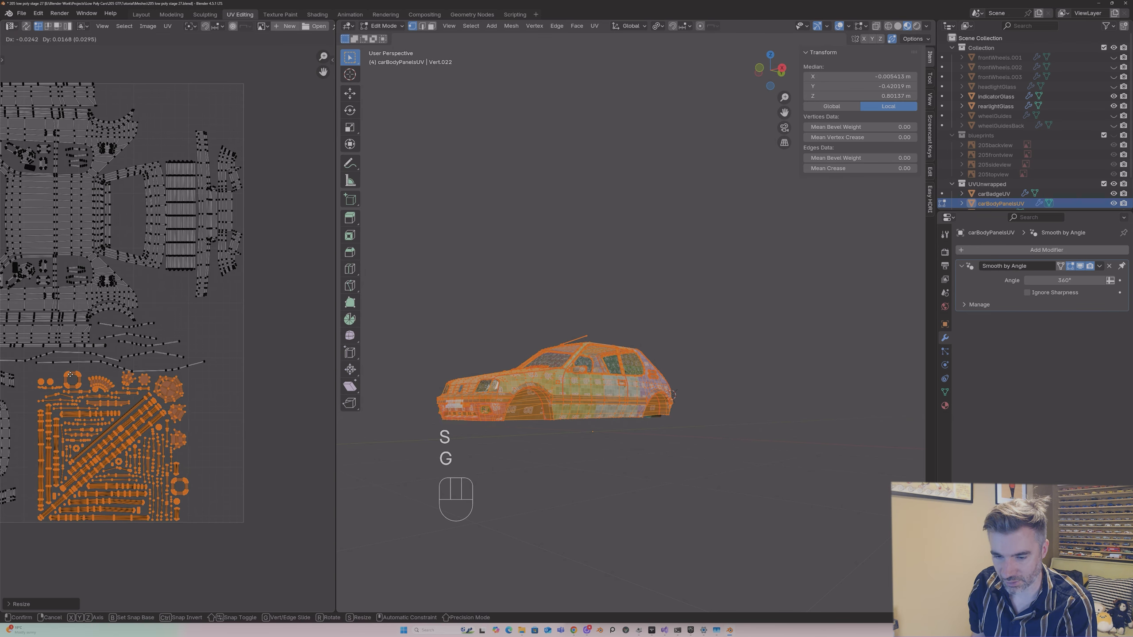
{"action": "left_click", "coordinate": [72, 376]}
{"action": "scroll", "coordinate": [215, 378], "scroll_direction": "down", "scroll_amount": 2}
{"action": "middle_click_drag", "start_coordinate": [50, 374], "coordinate": [89, 387]}
{"action": "right_click", "coordinate": [90, 386]}
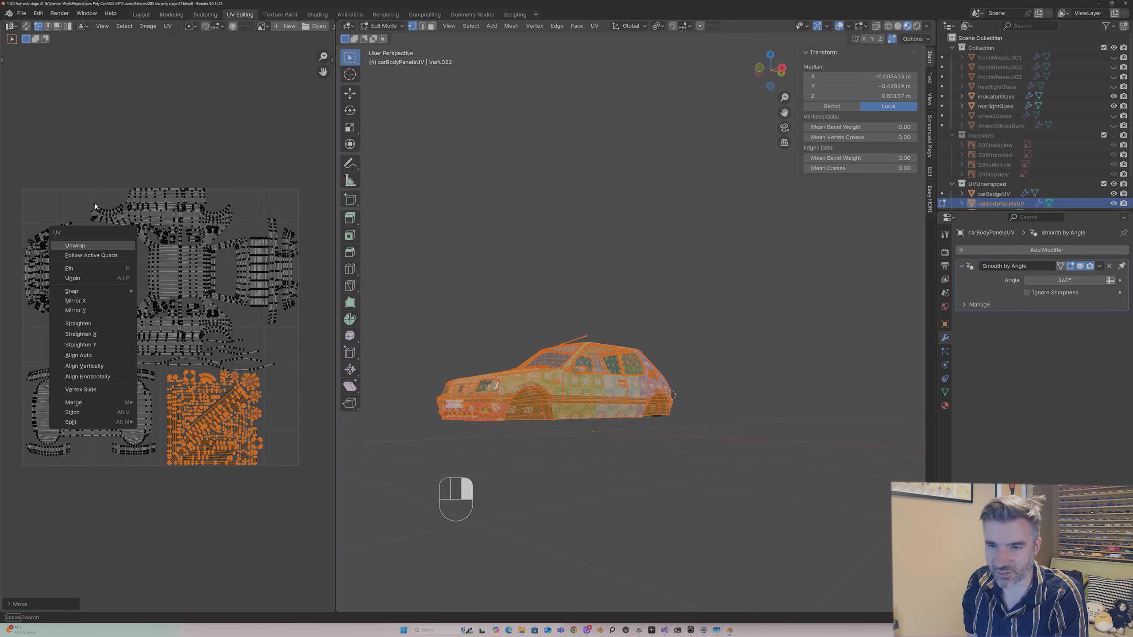
{"action": "left_click", "coordinate": [69, 206]}
{"action": "scroll", "coordinate": [271, 201], "scroll_direction": "up", "scroll_amount": 2}
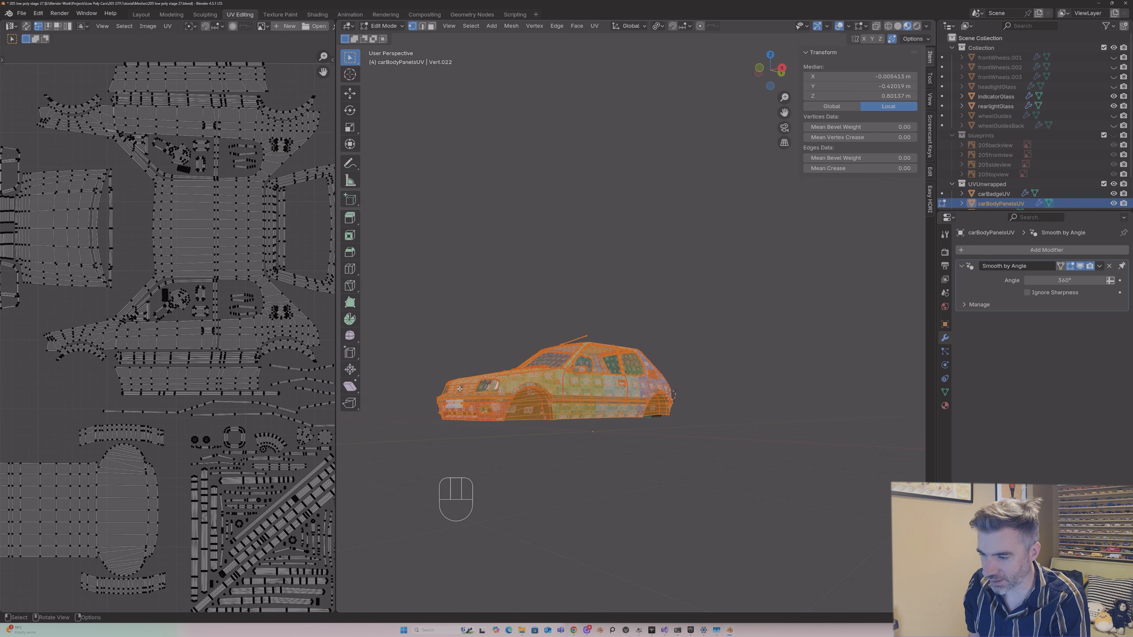
Step: Join the carBadgeUV object into carBodyPanelsUV and open the combined mesh in Edit Mode
{"action": "key", "text": "Tab"}
{"action": "left_click", "coordinate": [474, 383]}
{"action": "left_click", "coordinate": [471, 384], "text": "shift"}
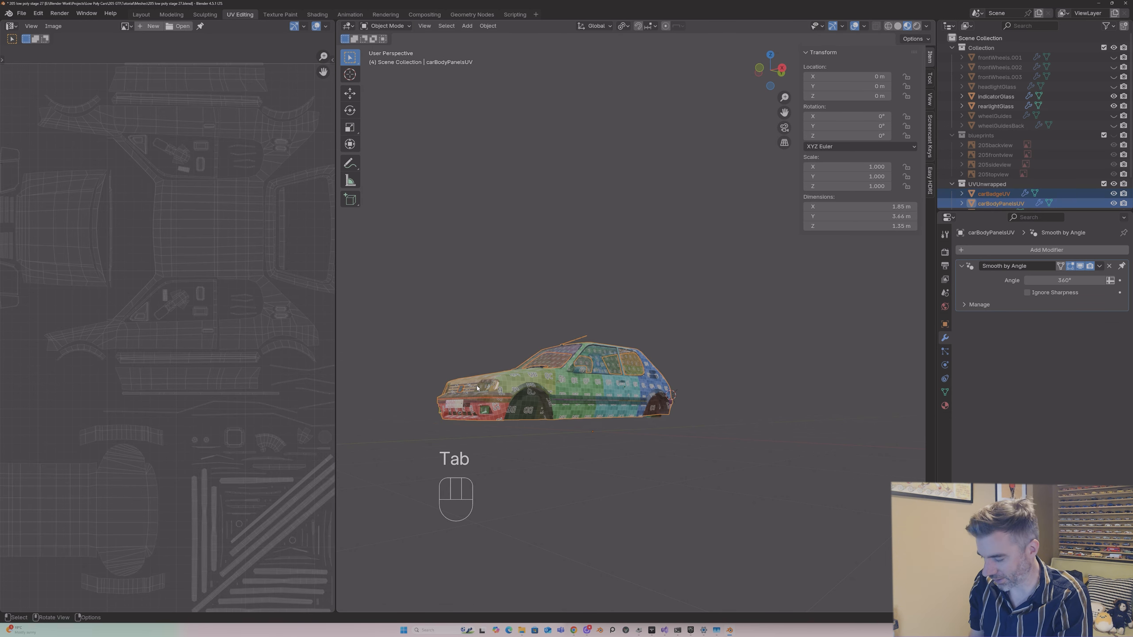
{"action": "left_click", "coordinate": [478, 379]}
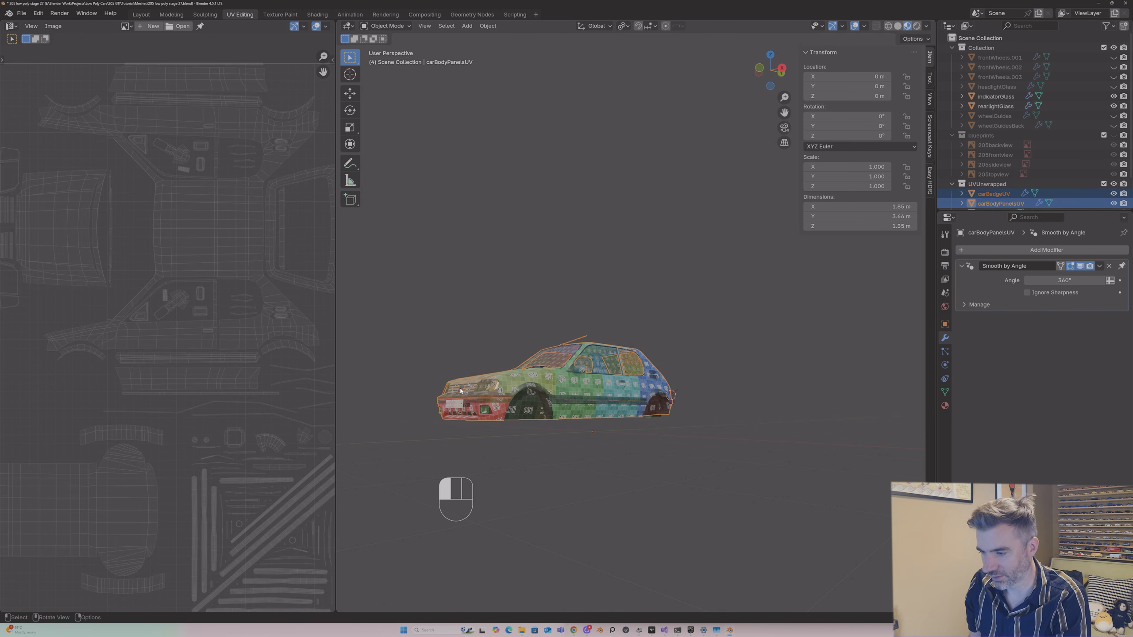
{"action": "left_click", "coordinate": [481, 376], "text": "shift"}
{"action": "key", "text": "ctrl+j"}
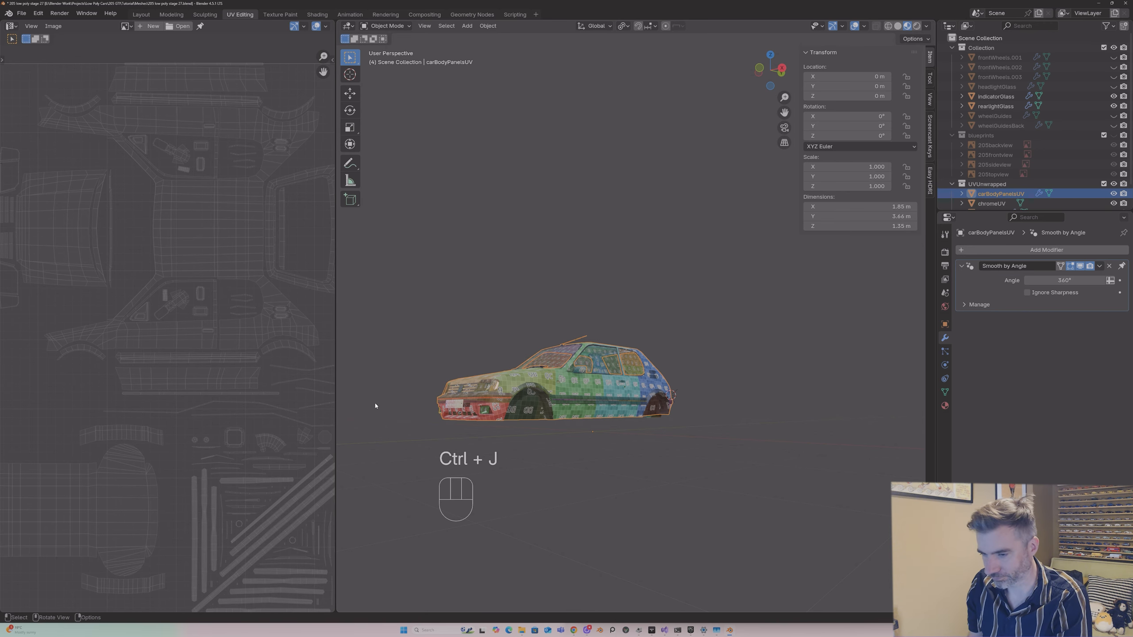
{"action": "key", "text": "Tab"}
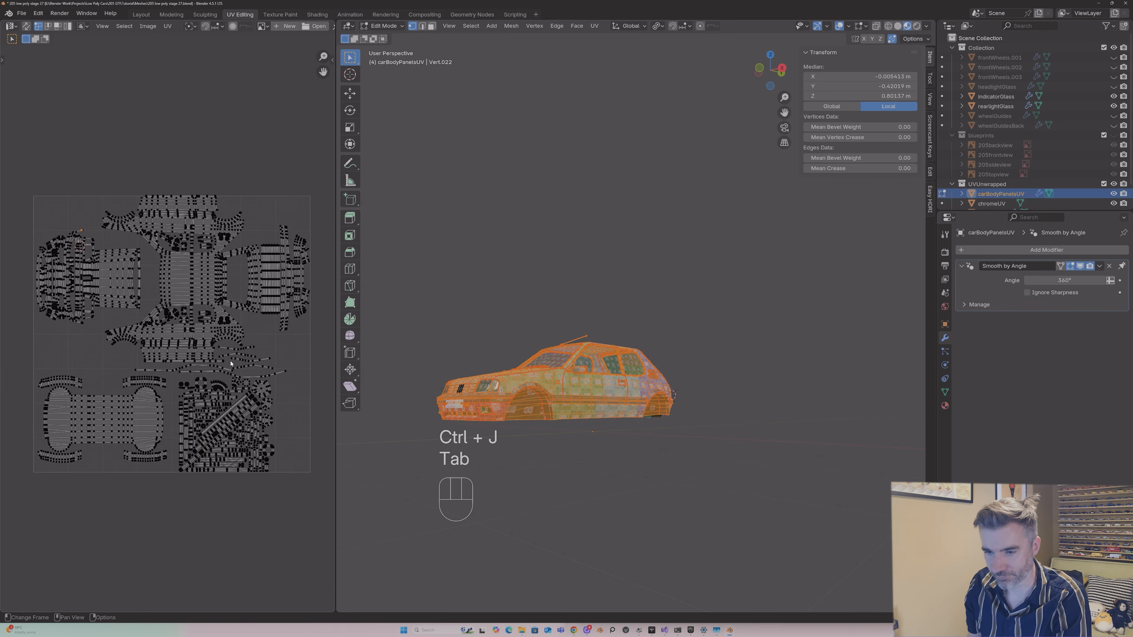
{"action": "middle_click_drag", "start_coordinate": [422, 371], "coordinate": [468, 396]}
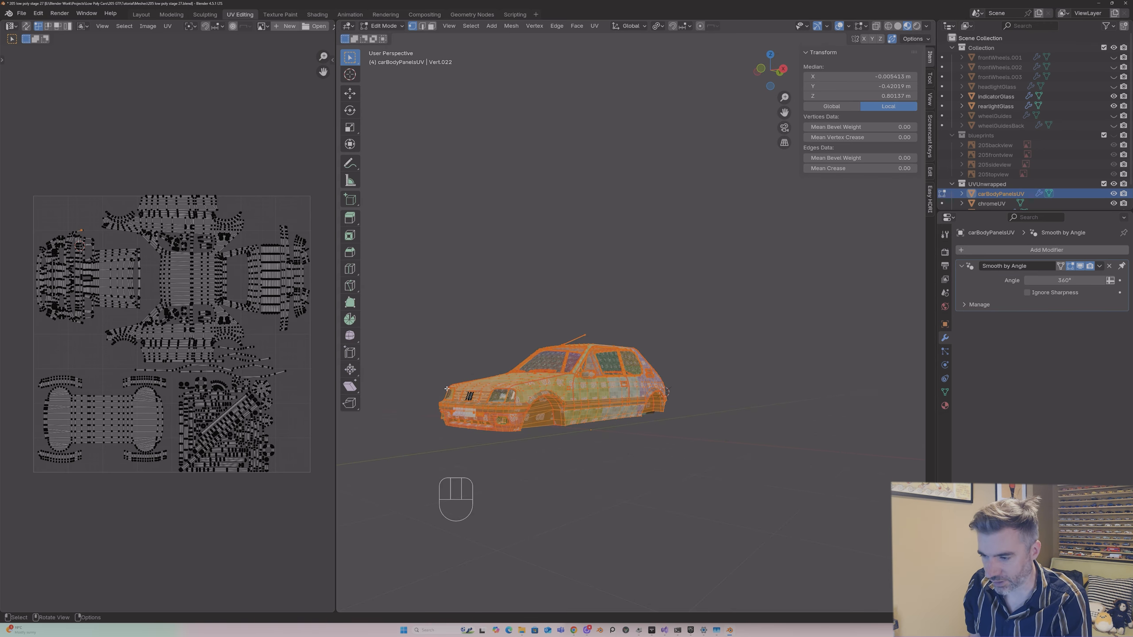
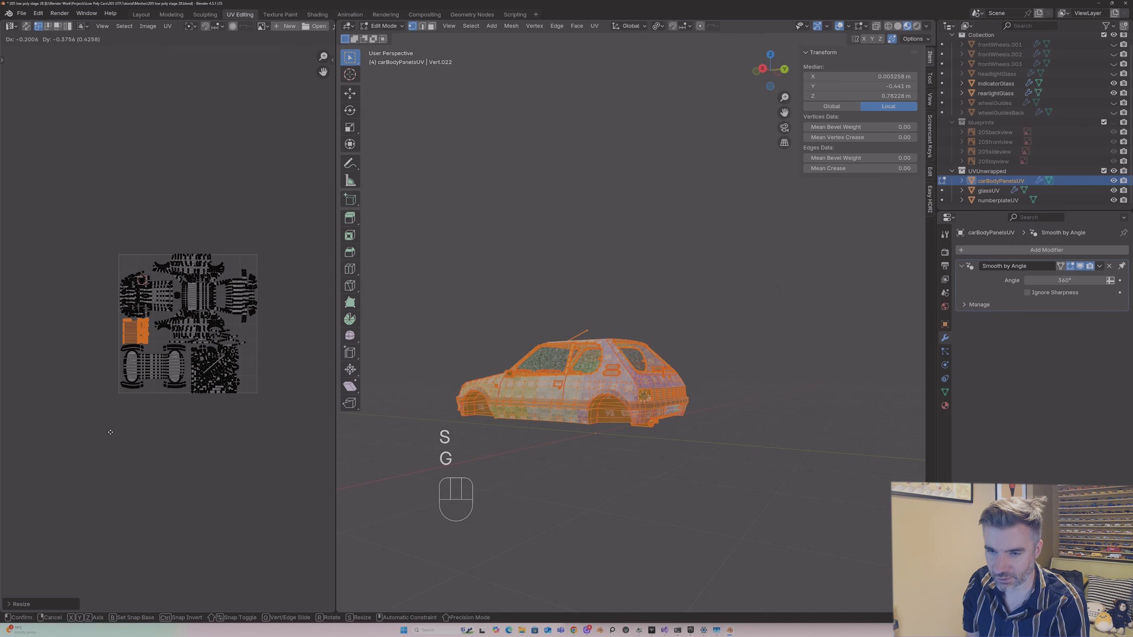
Step: Scale the selected small rectangular islands down slightly, fit them into the gap above the underbody islands, and leave Edit Mode
{"action": "key", "text": "s"}
{"action": "left_click", "coordinate": [106, 424]}
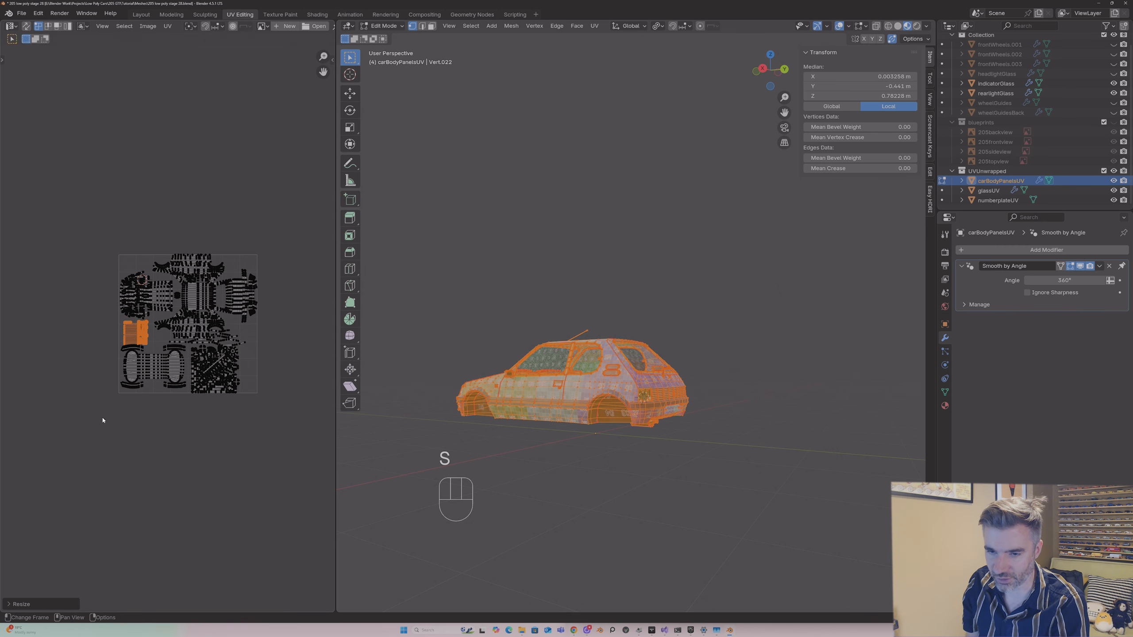
{"action": "key", "text": "g"}
{"action": "left_click", "coordinate": [102, 417]}
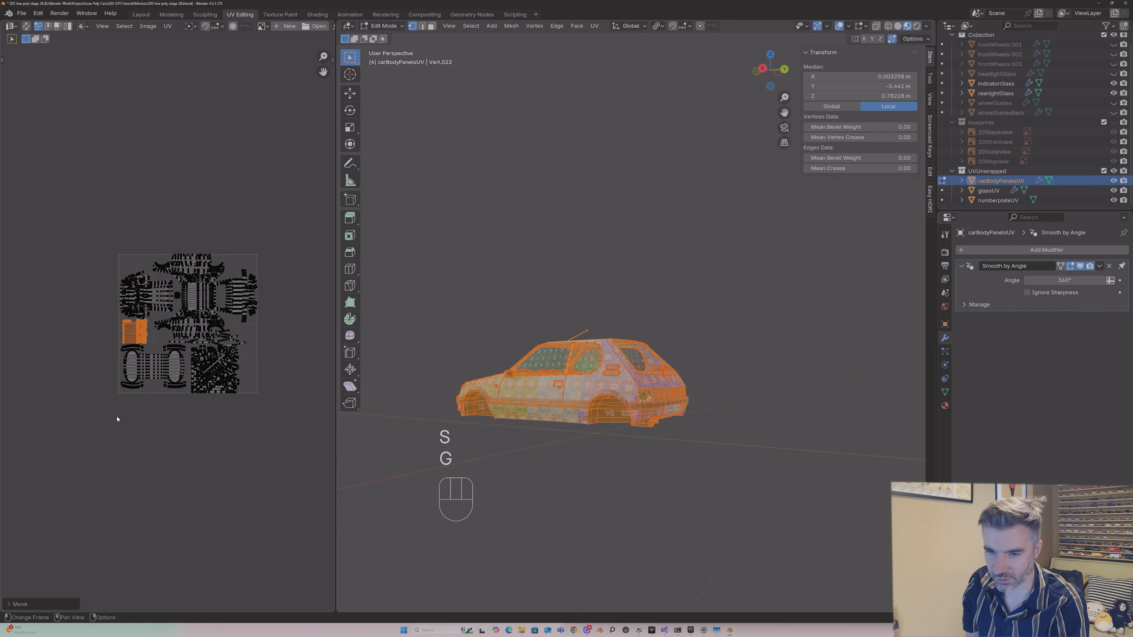
{"action": "key", "text": "Tab"}
Step: Check the checker texture on the car's underside and exhaust, and select the glassUV object
{"action": "middle_click_drag", "start_coordinate": [448, 347], "coordinate": [442, 285]}
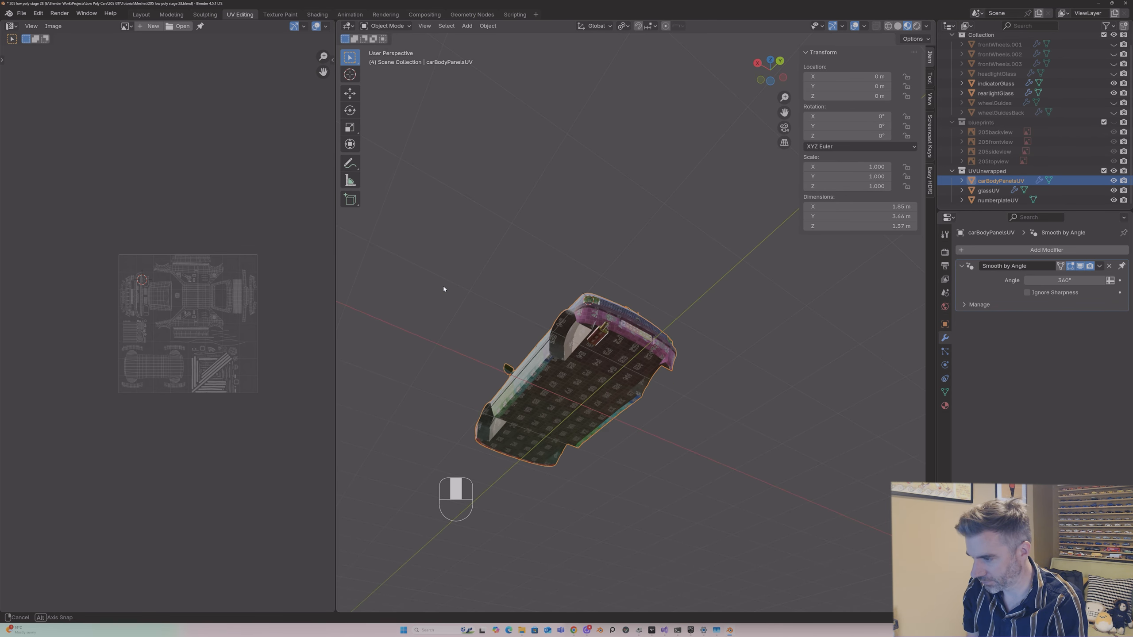
{"action": "scroll", "coordinate": [546, 354], "scroll_direction": "up", "scroll_amount": 5}
{"action": "scroll", "coordinate": [547, 355], "scroll_direction": "up", "scroll_amount": 1}
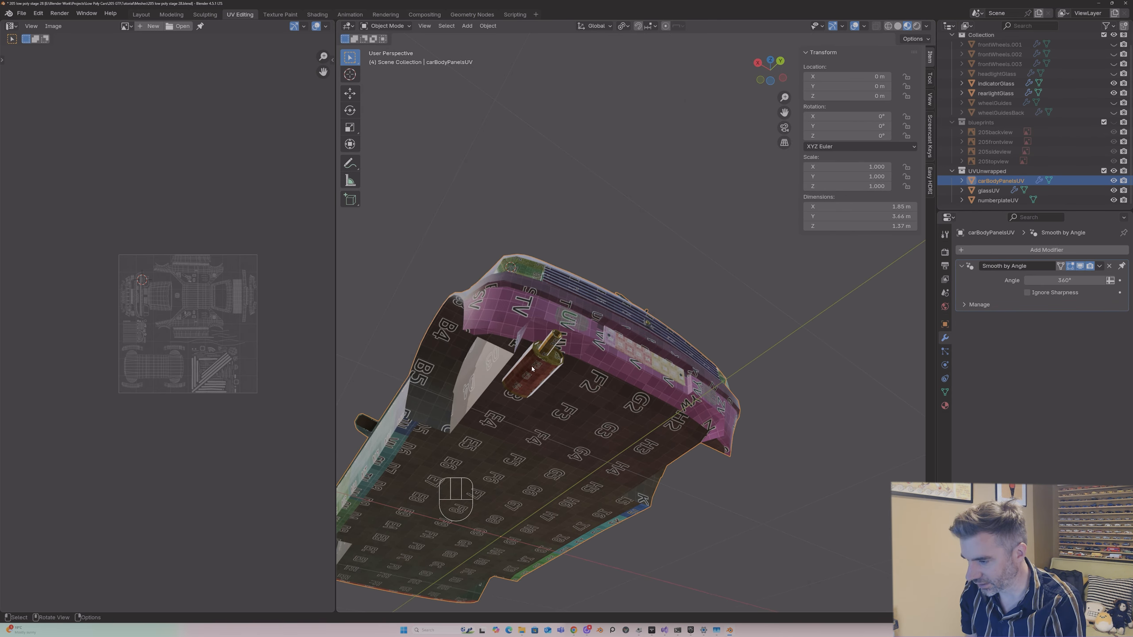
{"action": "scroll", "coordinate": [533, 370], "scroll_direction": "down", "scroll_amount": 5}
{"action": "middle_click_drag", "start_coordinate": [533, 370], "coordinate": [669, 446]}
{"action": "key", "text": "Tab"}
{"action": "key", "text": "Tab"}
{"action": "left_click", "coordinate": [988, 190]}
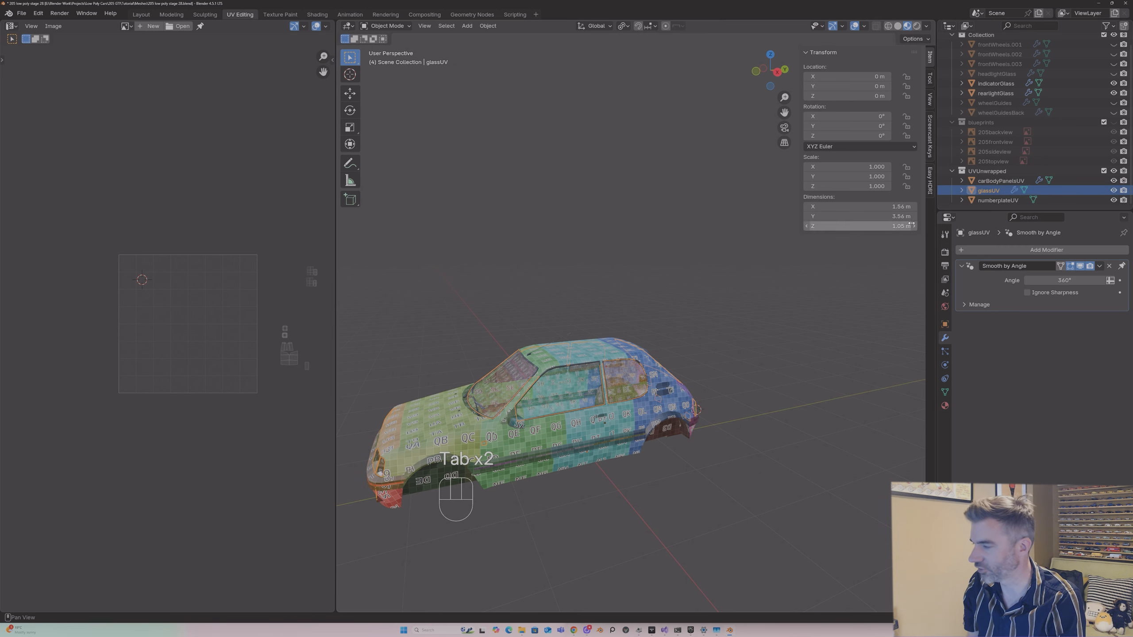
Step: Open glassUV and numberplateUV together in Edit Mode with all their geometry and UV islands selected
{"action": "left_click", "coordinate": [981, 201], "text": "shift"}
{"action": "middle_click_drag", "start_coordinate": [744, 245], "coordinate": [547, 273]}
{"action": "key", "text": "Tab"}
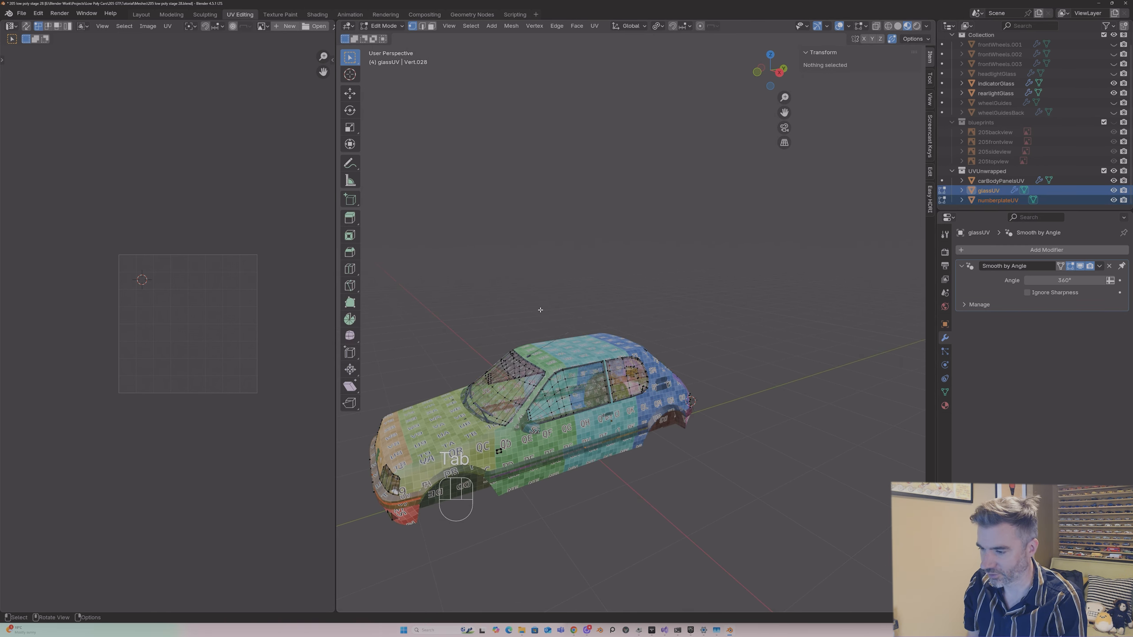
{"action": "key", "text": "a"}
{"action": "scroll", "coordinate": [226, 273], "scroll_direction": "down", "scroll_amount": 3}
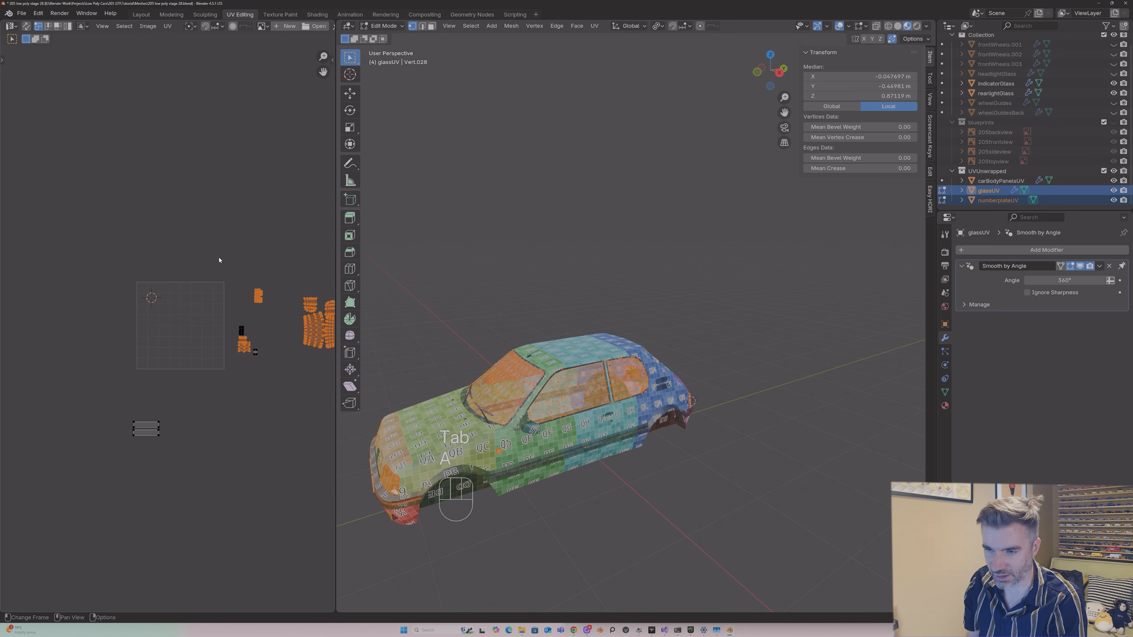
{"action": "left_click_drag", "start_coordinate": [94, 264], "coordinate": [327, 476]}
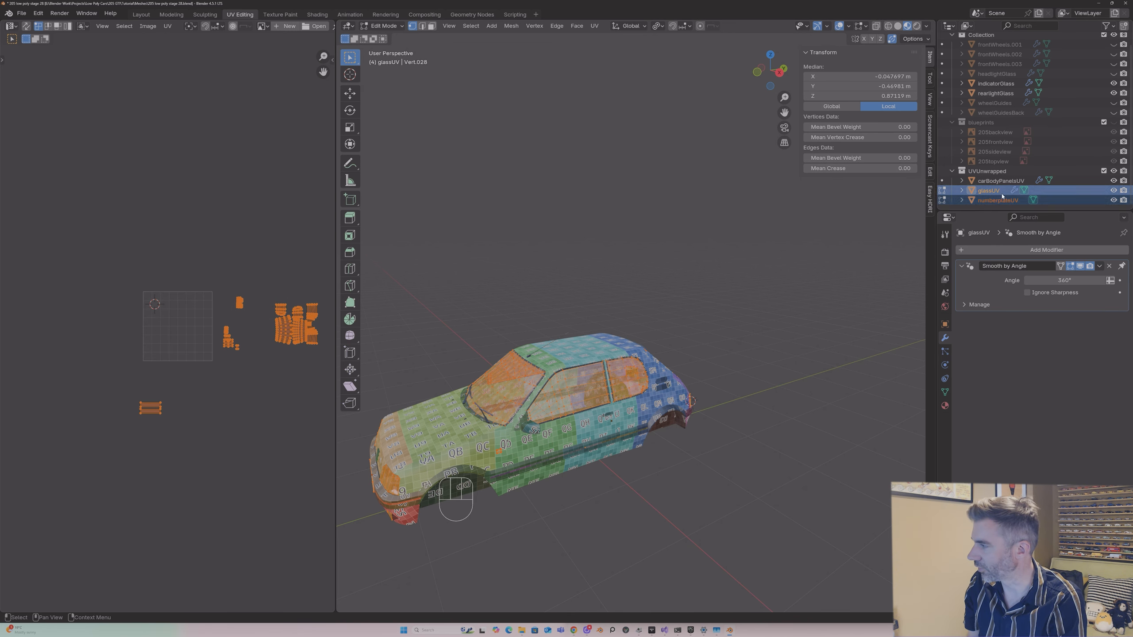
{"action": "key", "text": "Tab"}
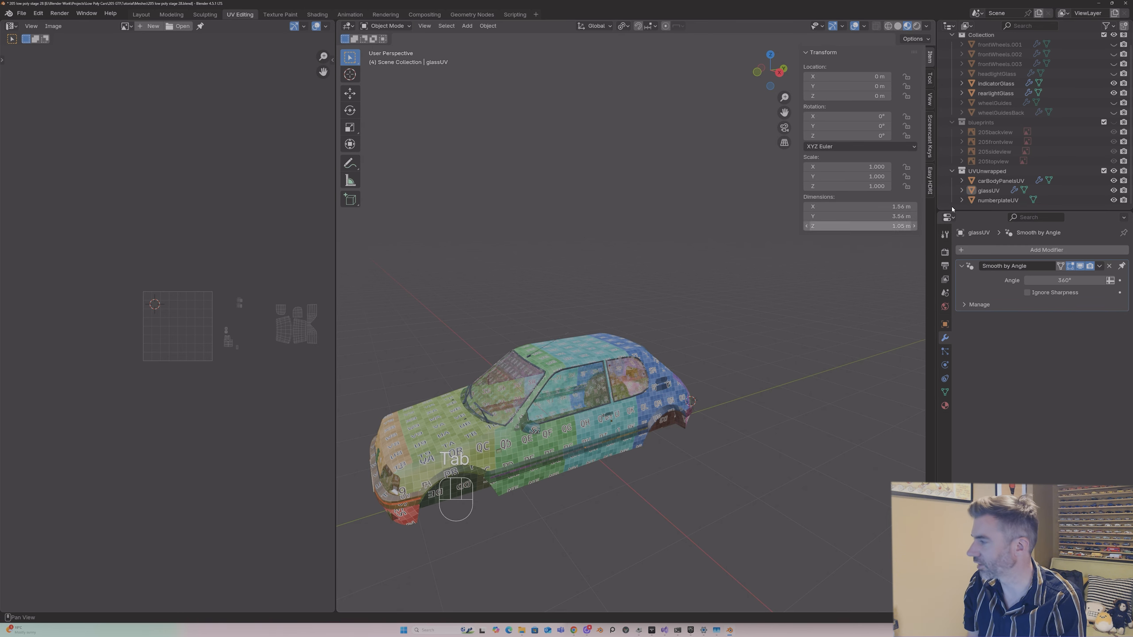
{"action": "left_click", "coordinate": [994, 202], "text": "shift"}
{"action": "left_click", "coordinate": [994, 201], "text": "shift"}
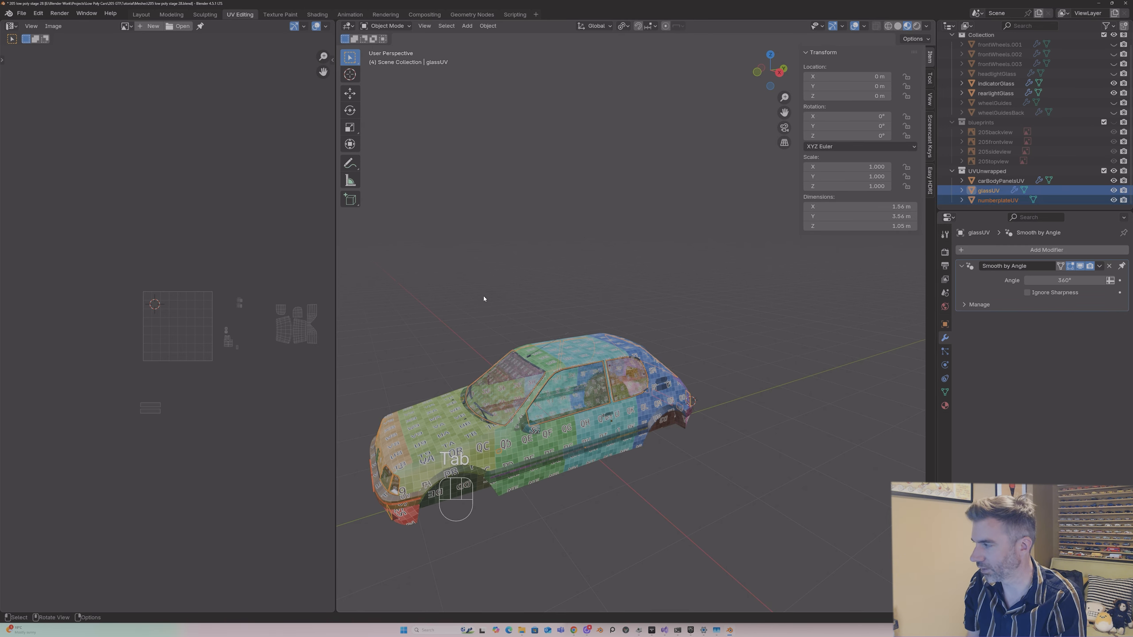
{"action": "key", "text": "Tab"}
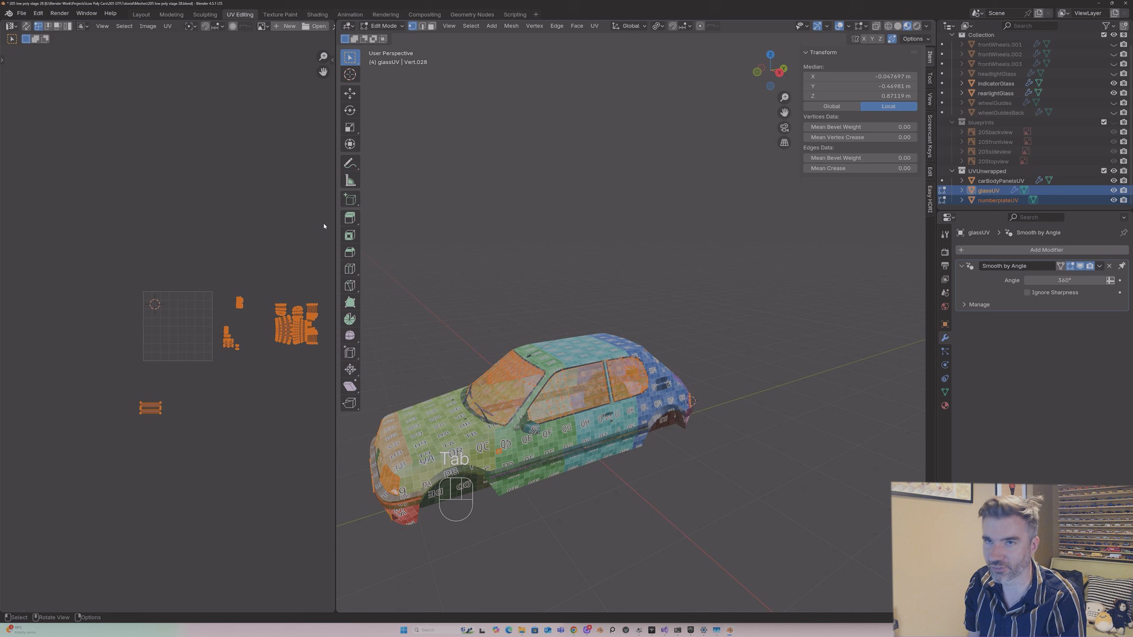
Step: Pack the glass and number plate UV islands, move the packed layout above the UV tile, and leave Edit Mode
{"action": "left_click", "coordinate": [168, 25]}
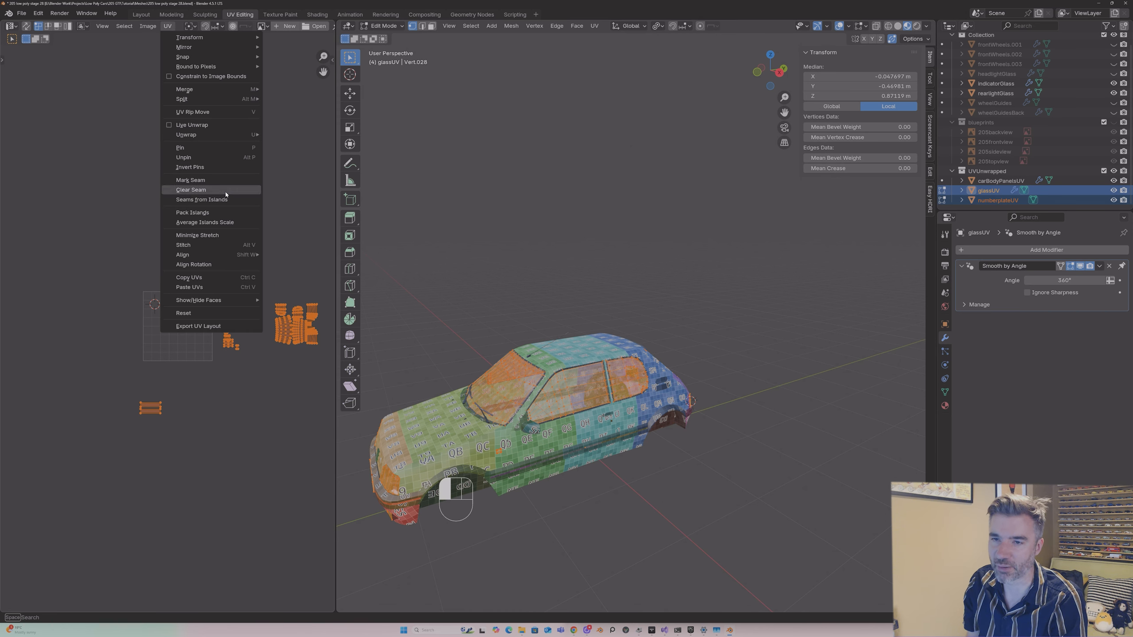
{"action": "left_click", "coordinate": [197, 213]}
{"action": "left_click", "coordinate": [192, 362]}
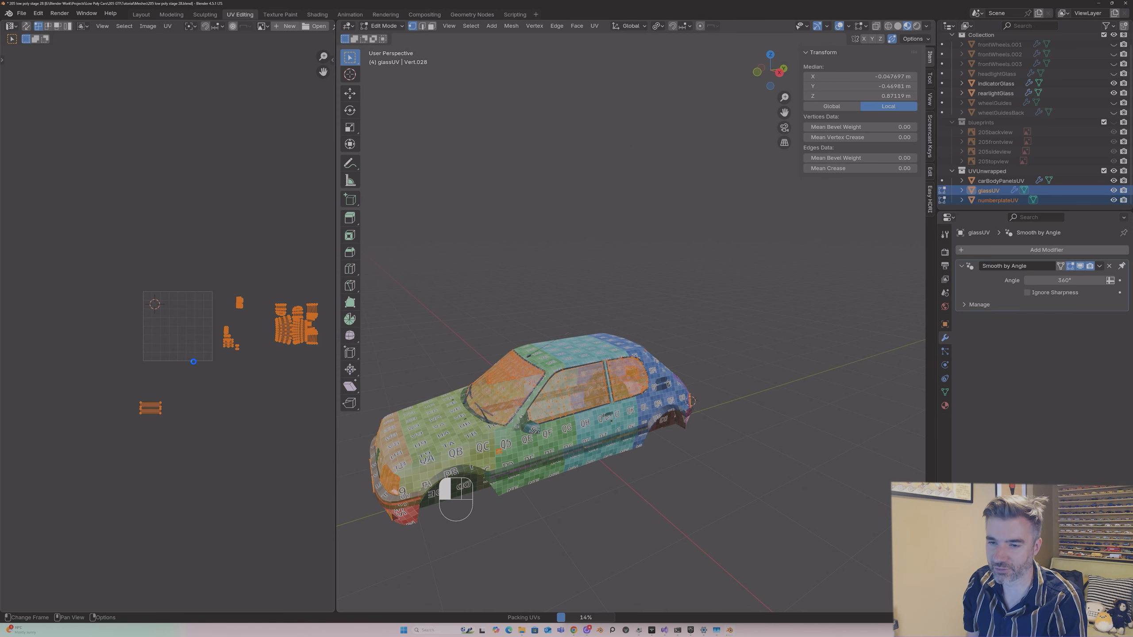
{"action": "left_click_drag", "start_coordinate": [83, 238], "coordinate": [283, 436]}
{"action": "key", "text": "g"}
{"action": "left_click", "coordinate": [261, 259]}
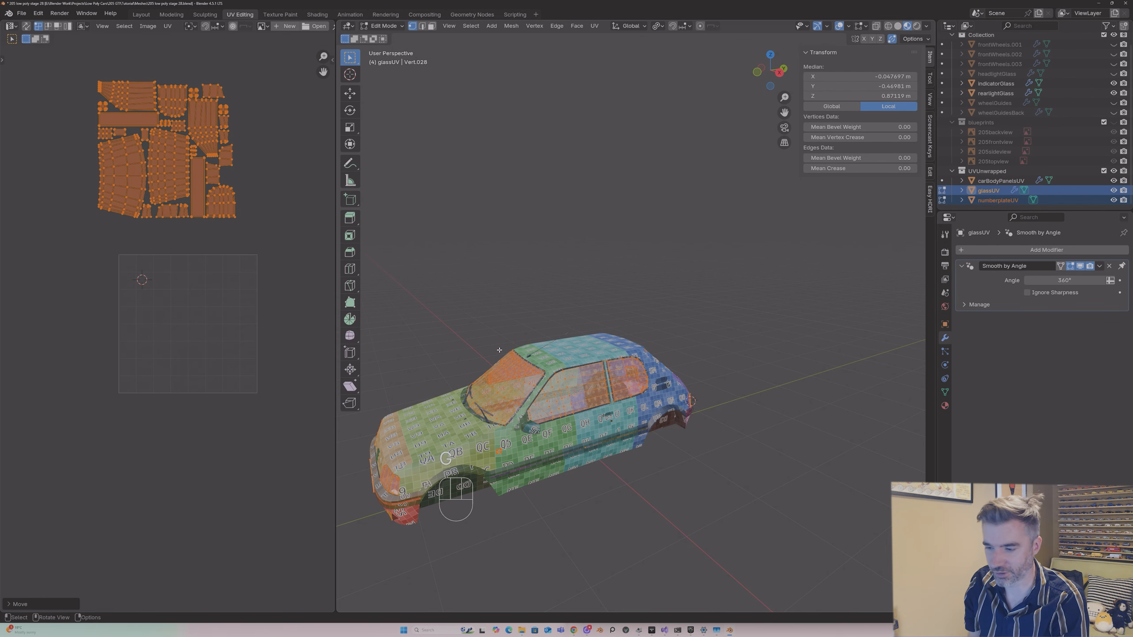
{"action": "key", "text": "Tab"}
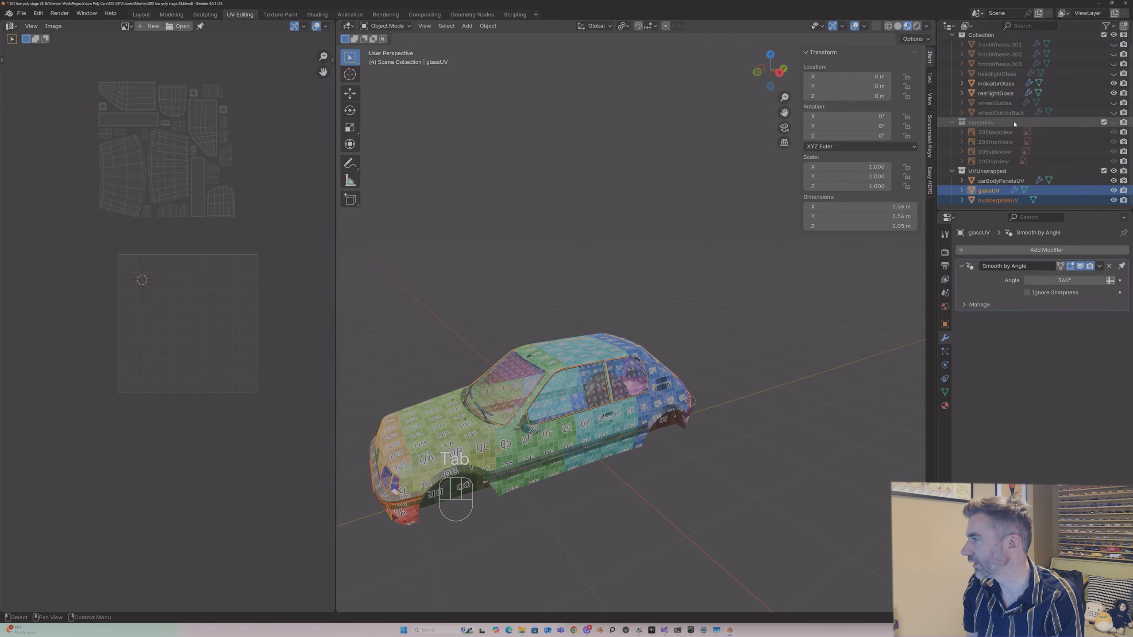
Step: Unhide frontWheels.001, frontWheels.002, frontWheels.003 and headlightGlass in the scene
{"action": "scroll", "coordinate": [1008, 112], "scroll_direction": "up", "scroll_amount": 1}
{"action": "left_click", "coordinate": [1113, 58]}
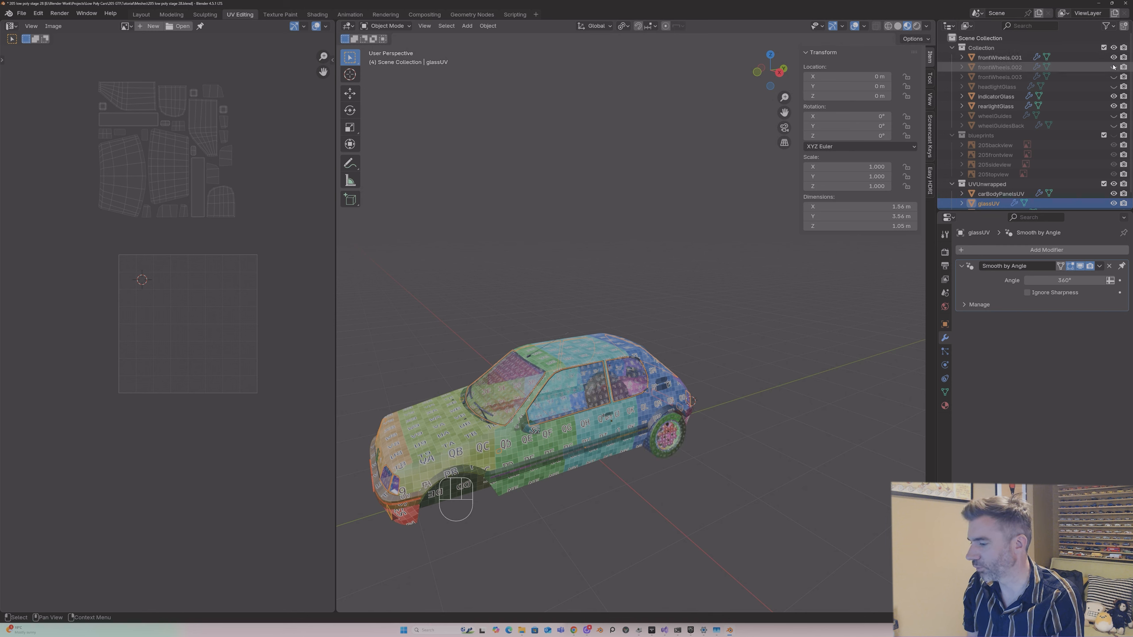
{"action": "left_click", "coordinate": [1113, 67]}
{"action": "left_click", "coordinate": [1113, 77]}
{"action": "left_click", "coordinate": [1114, 87]}
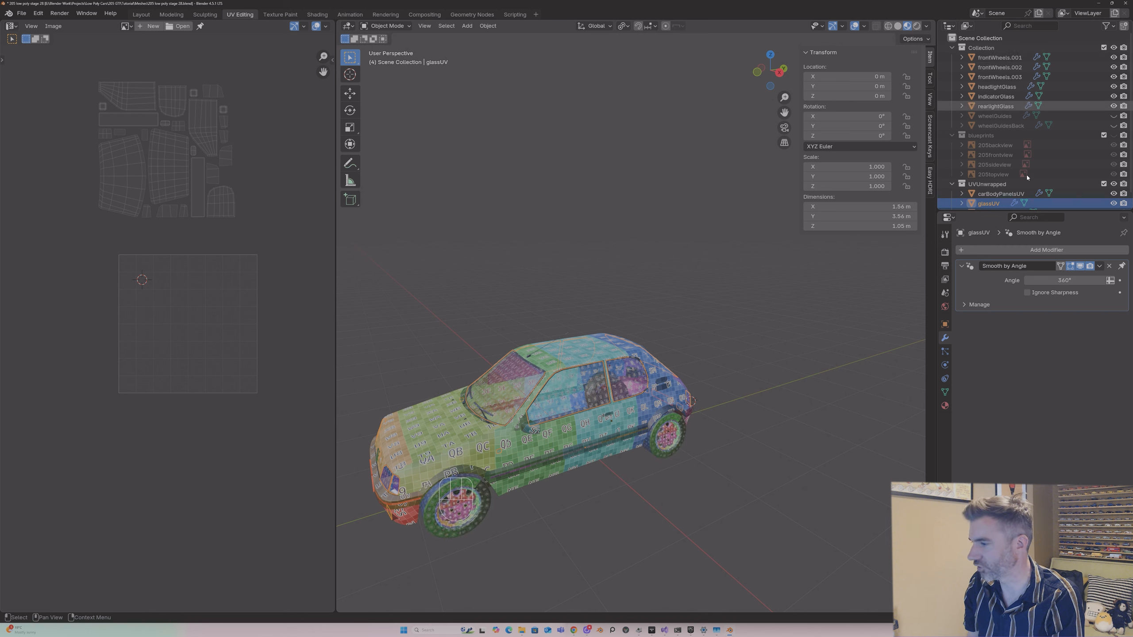
Step: Select the front and rear wheel objects, frontWheels.003 and frontWheels.001, and open them together in Edit Mode
{"action": "left_click", "coordinate": [480, 500]}
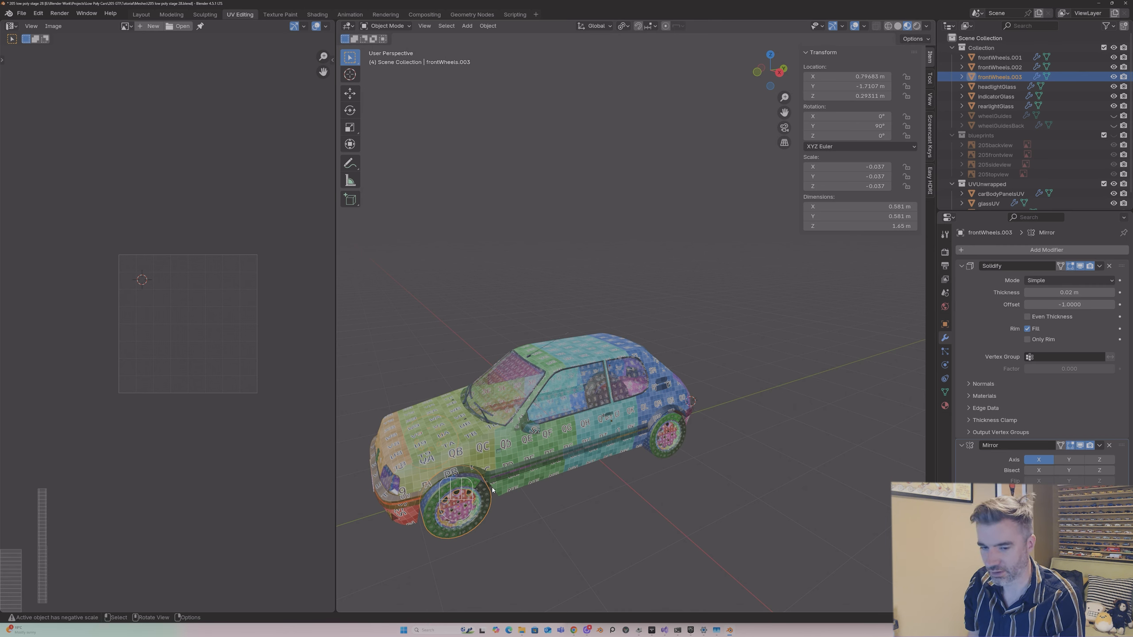
{"action": "key", "text": "Tab"}
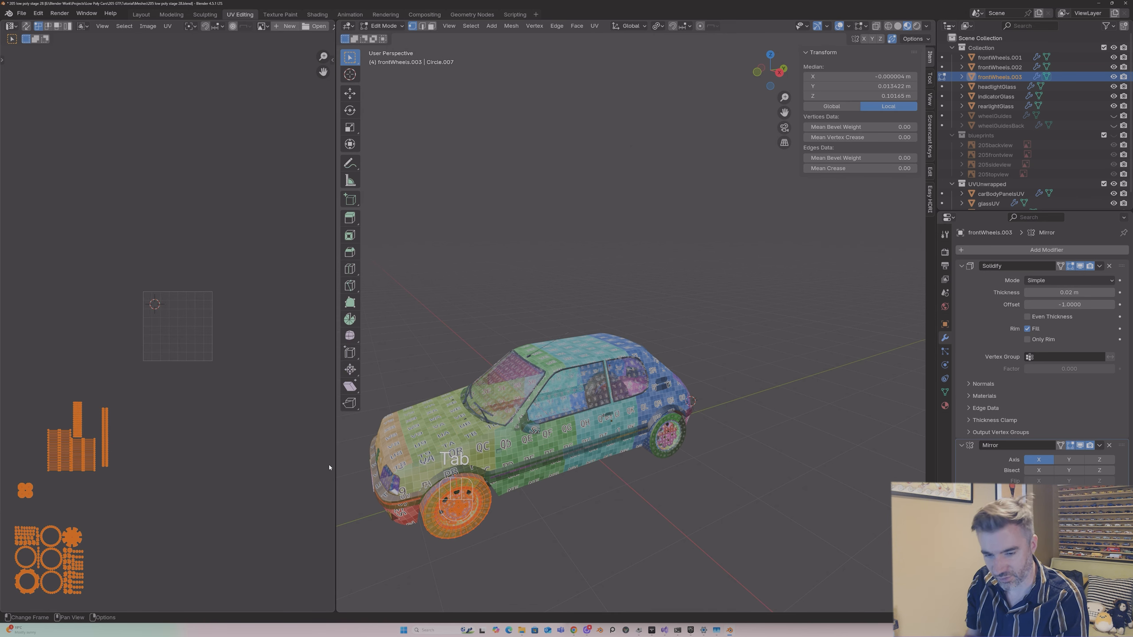
{"action": "key", "text": "Tab"}
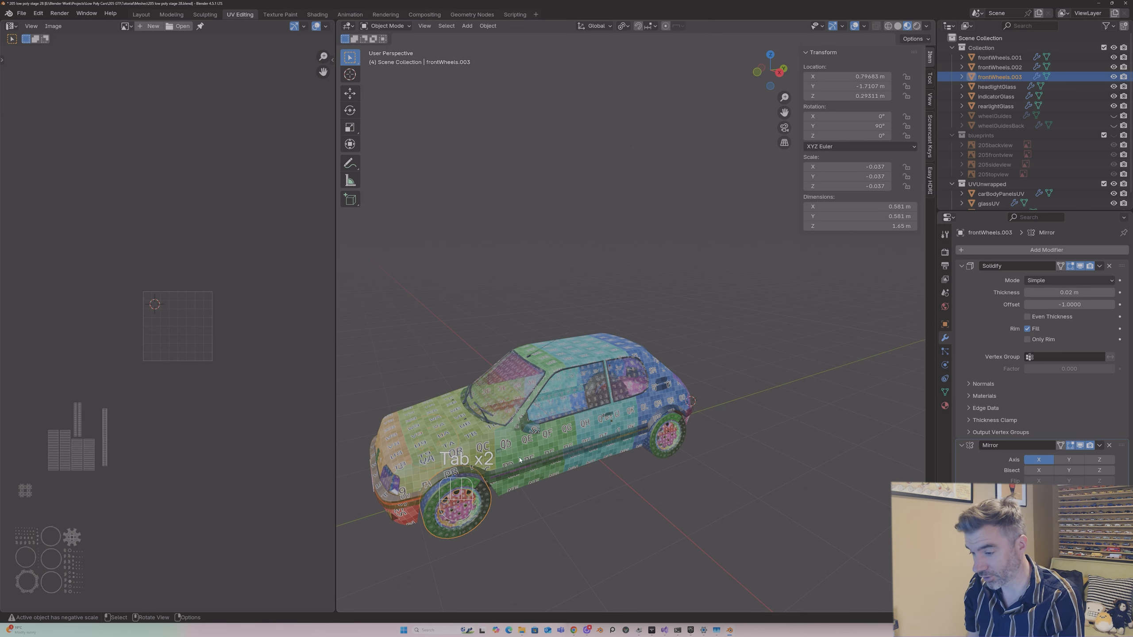
{"action": "left_click", "coordinate": [495, 478], "text": "shift"}
{"action": "left_click", "coordinate": [477, 486], "text": "shift"}
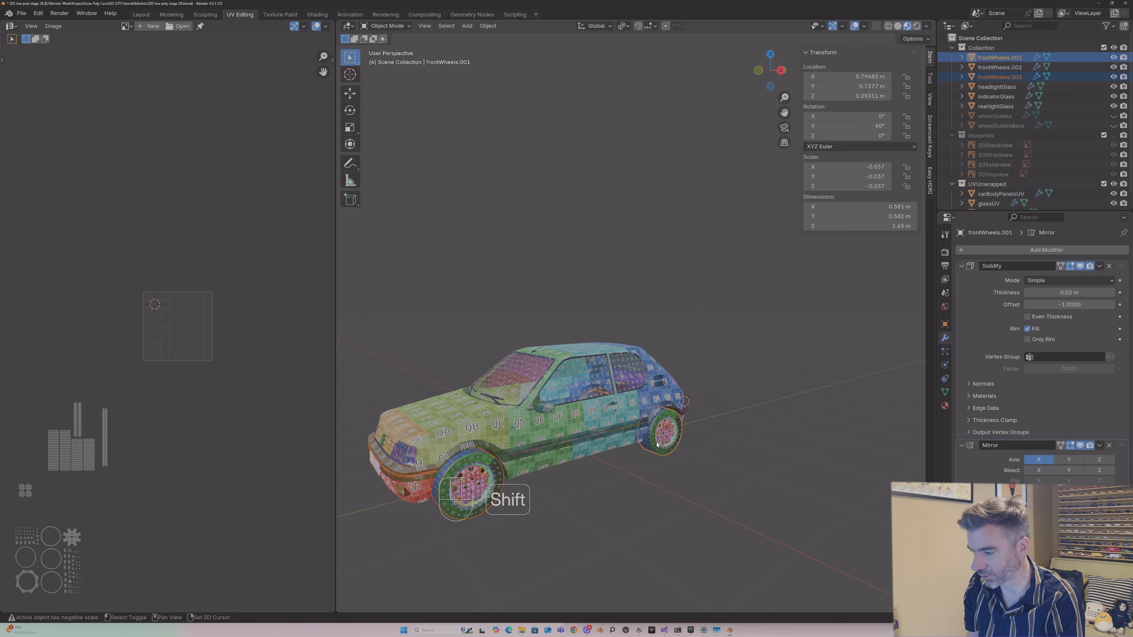
{"action": "left_click", "coordinate": [491, 482], "text": "shift"}
{"action": "key", "text": "Tab"}
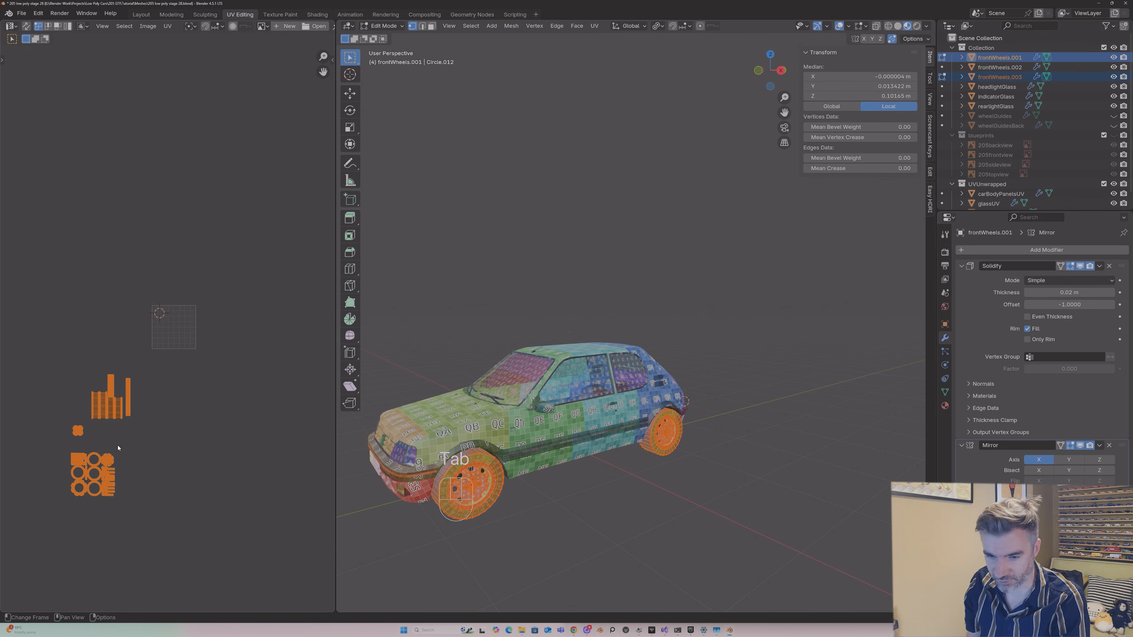
Step: Scale the wheel UV islands down and position them so the rim islands fit in the UV tile's lower-right corner
{"action": "key", "text": "g"}
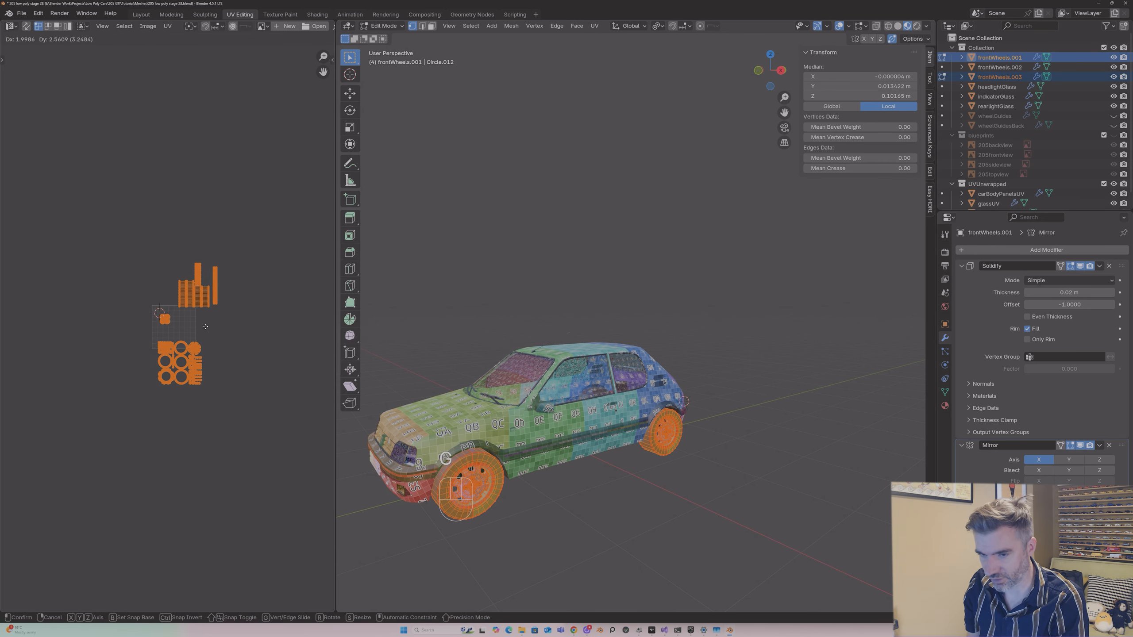
{"action": "left_click", "coordinate": [205, 362]}
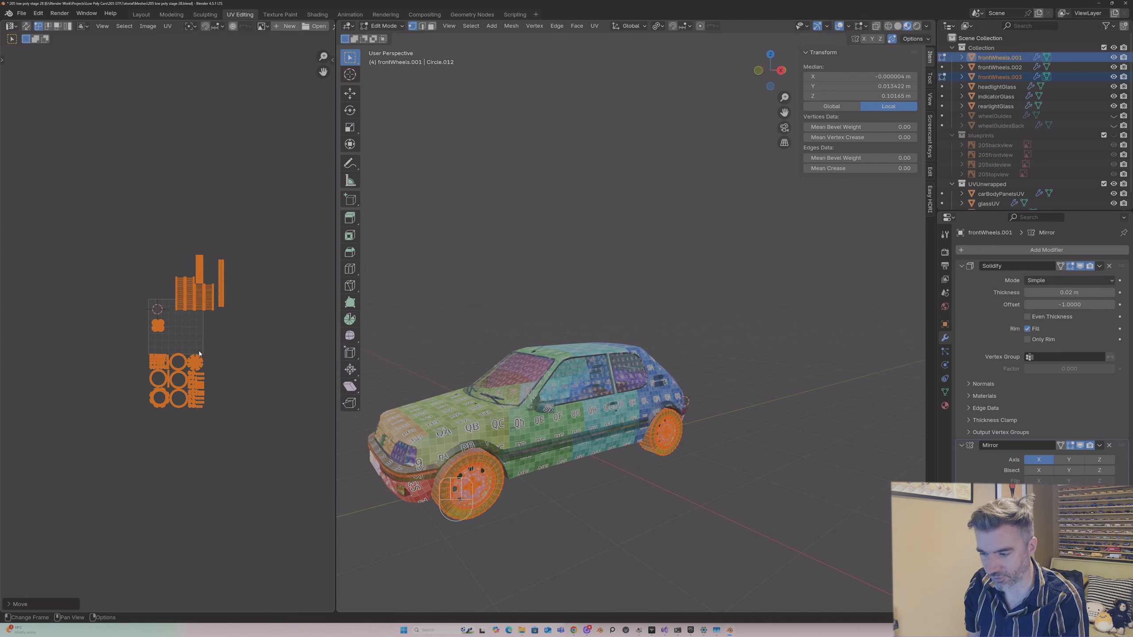
{"action": "scroll", "coordinate": [210, 364], "scroll_direction": "up", "scroll_amount": 3}
{"action": "key", "text": "g"}
{"action": "scroll", "coordinate": [274, 299], "scroll_direction": "up", "scroll_amount": 2}
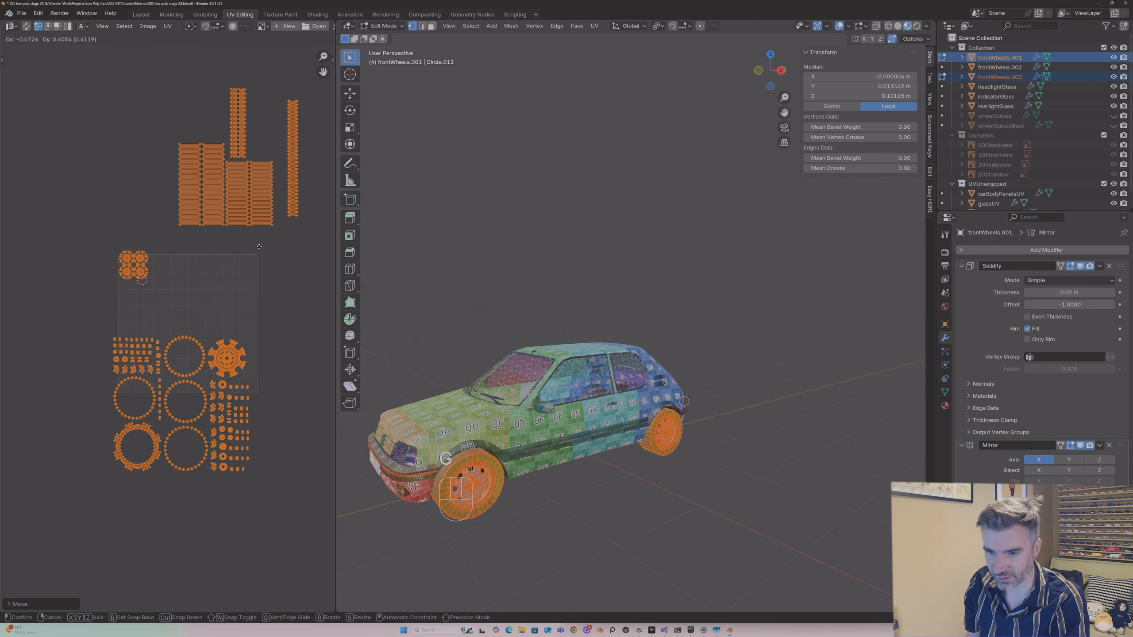
{"action": "key", "text": "s"}
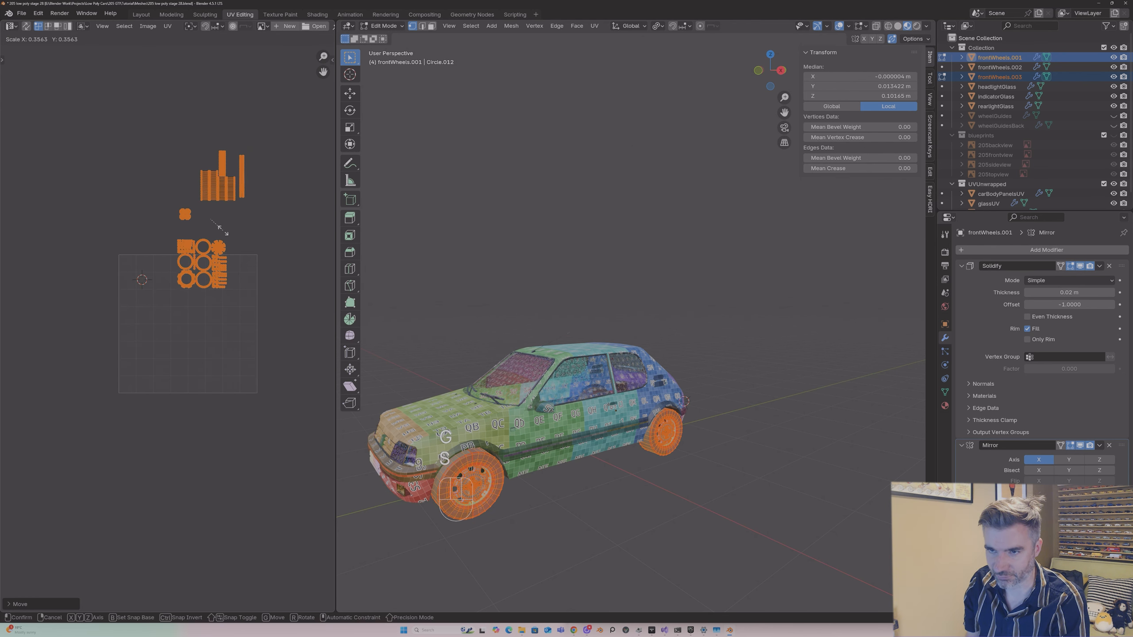
{"action": "left_click", "coordinate": [226, 232]}
{"action": "key", "text": "g"}
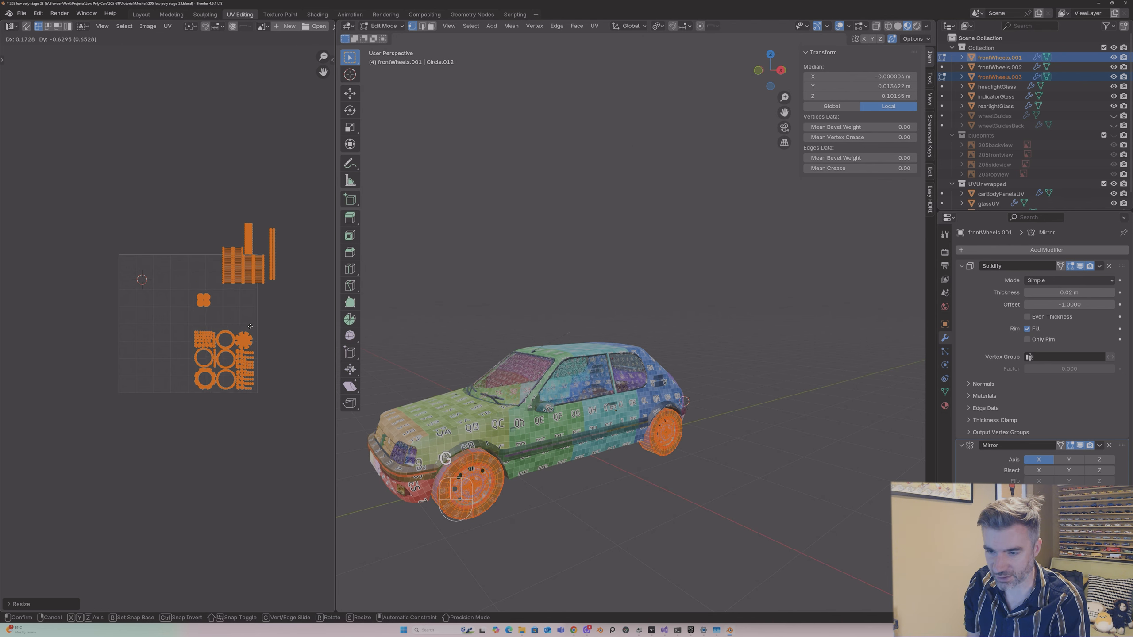
{"action": "left_click", "coordinate": [251, 321]}
{"action": "key", "text": "s"}
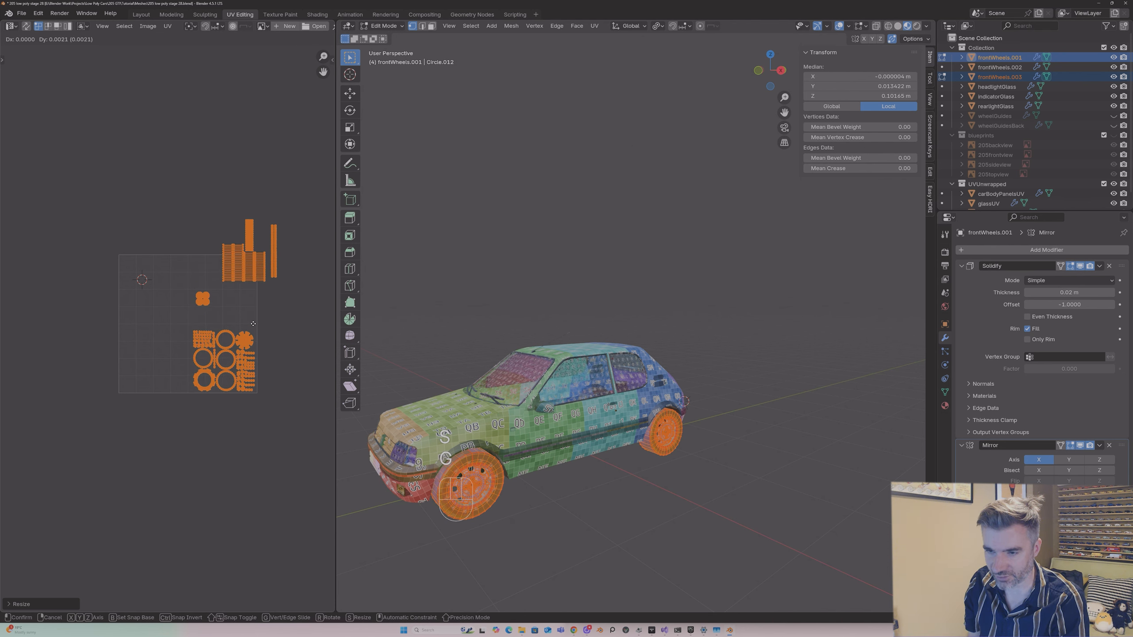
{"action": "left_click", "coordinate": [254, 322]}
Step: Move the long tyre strip islands outside the tile's upper-right corner and fit the small four-circle island among the rim islands
{"action": "left_click_drag", "start_coordinate": [211, 193], "coordinate": [293, 293]}
{"action": "key", "text": "g"}
{"action": "left_click", "coordinate": [331, 251]}
{"action": "left_click_drag", "start_coordinate": [189, 284], "coordinate": [216, 311]}
{"action": "key", "text": "g"}
{"action": "left_click", "coordinate": [237, 344]}
{"action": "scroll", "coordinate": [168, 329], "scroll_direction": "up", "scroll_amount": 1}
Step: Add glassUV to the selected wheel objects, open them all in Edit Mode, and clear the UV selection
{"action": "key", "text": "Tab"}
{"action": "left_click", "coordinate": [627, 376], "text": "shift"}
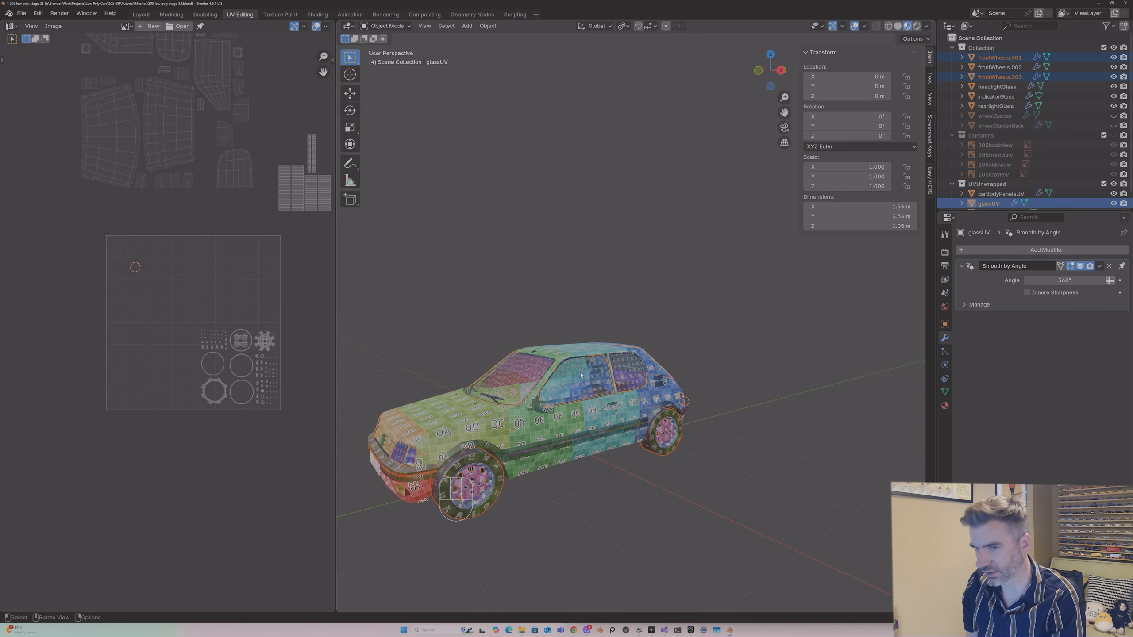
{"action": "key", "text": "Tab"}
{"action": "scroll", "coordinate": [251, 291], "scroll_direction": "down", "scroll_amount": 2}
{"action": "middle_click_drag", "start_coordinate": [231, 281], "coordinate": [235, 291]}
{"action": "left_click", "coordinate": [112, 148]}
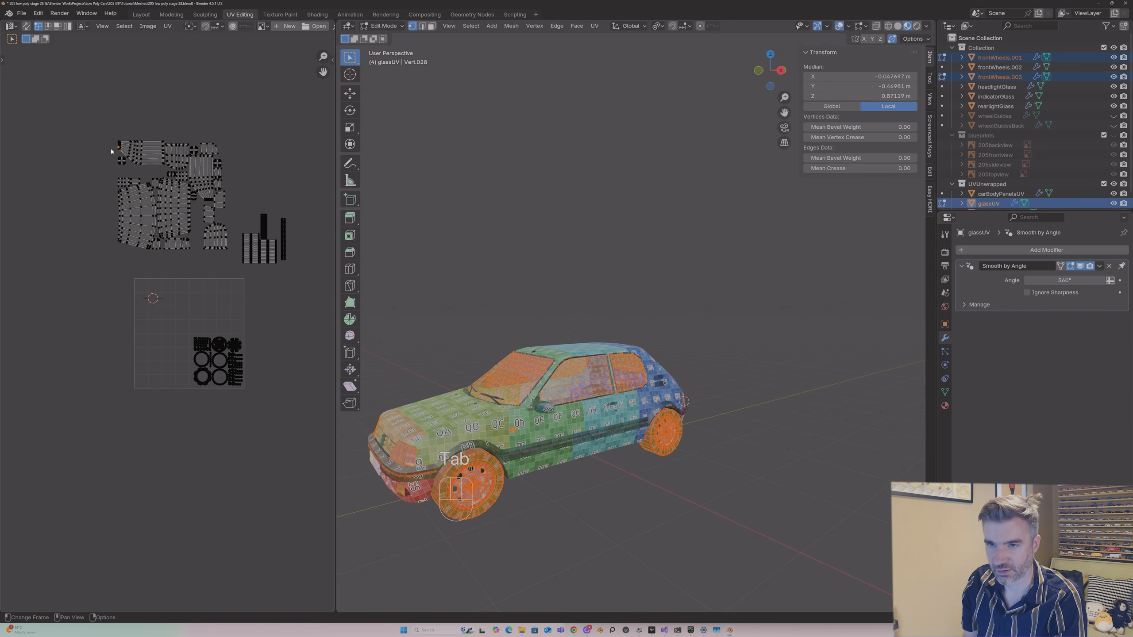
Step: Scale the glass UV islands down together and bring them into the UV tile beside the rim islands
{"action": "left_click_drag", "start_coordinate": [111, 148], "coordinate": [235, 269]}
{"action": "key", "text": "g"}
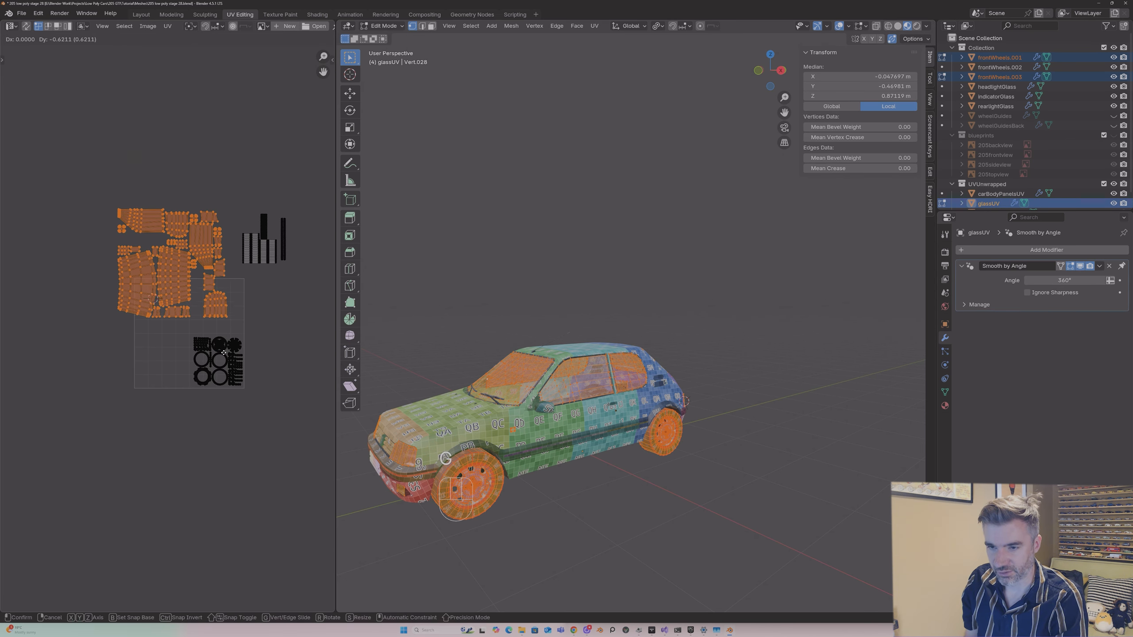
{"action": "left_click", "coordinate": [217, 339]}
{"action": "key", "text": "s"}
{"action": "left_click", "coordinate": [197, 326]}
{"action": "key", "text": "g"}
{"action": "left_click", "coordinate": [179, 379]}
Step: Scale the glass islands down slightly more and place them in the tile's upper-right area, above the rim islands
{"action": "key", "text": "s"}
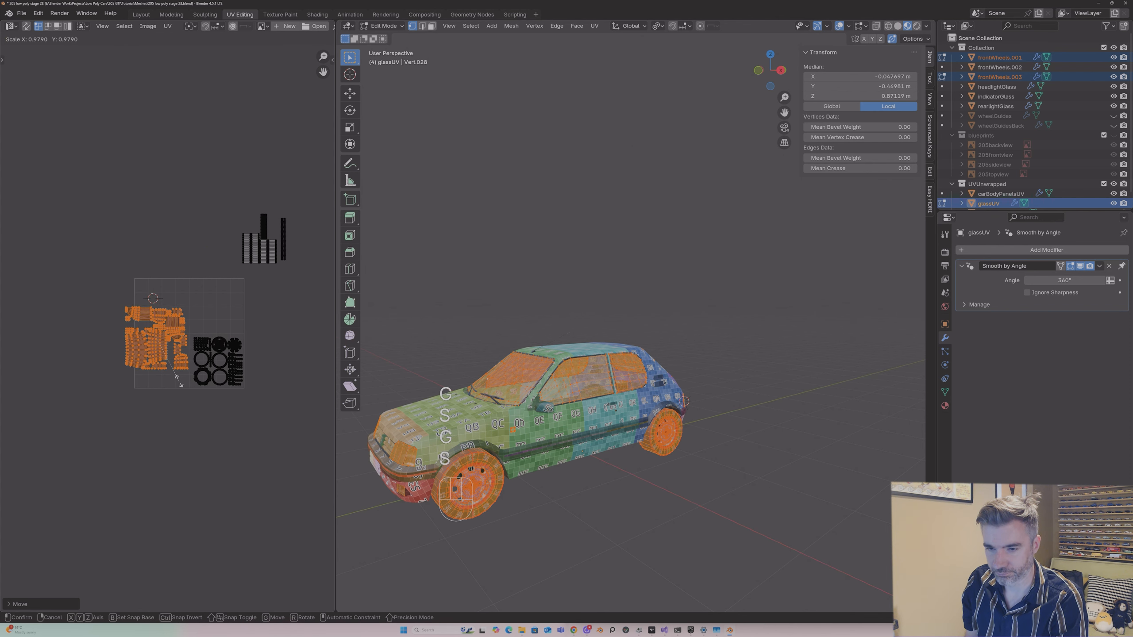
{"action": "left_click", "coordinate": [179, 381]}
{"action": "key", "text": "g"}
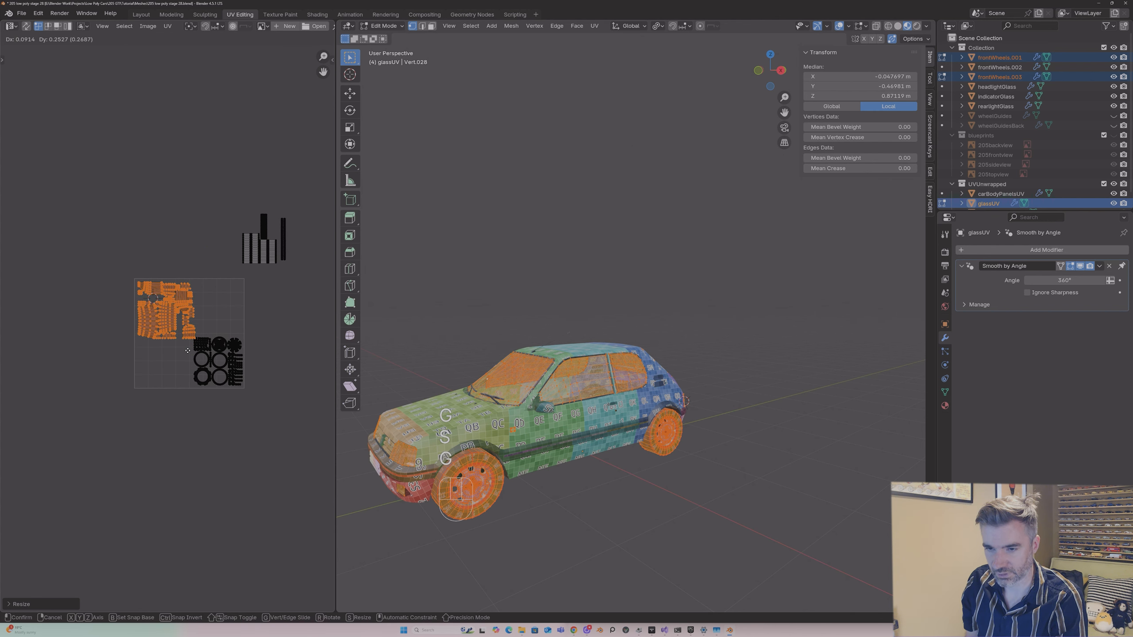
{"action": "left_click", "coordinate": [188, 352]}
{"action": "scroll", "coordinate": [188, 352], "scroll_direction": "up", "scroll_amount": 4}
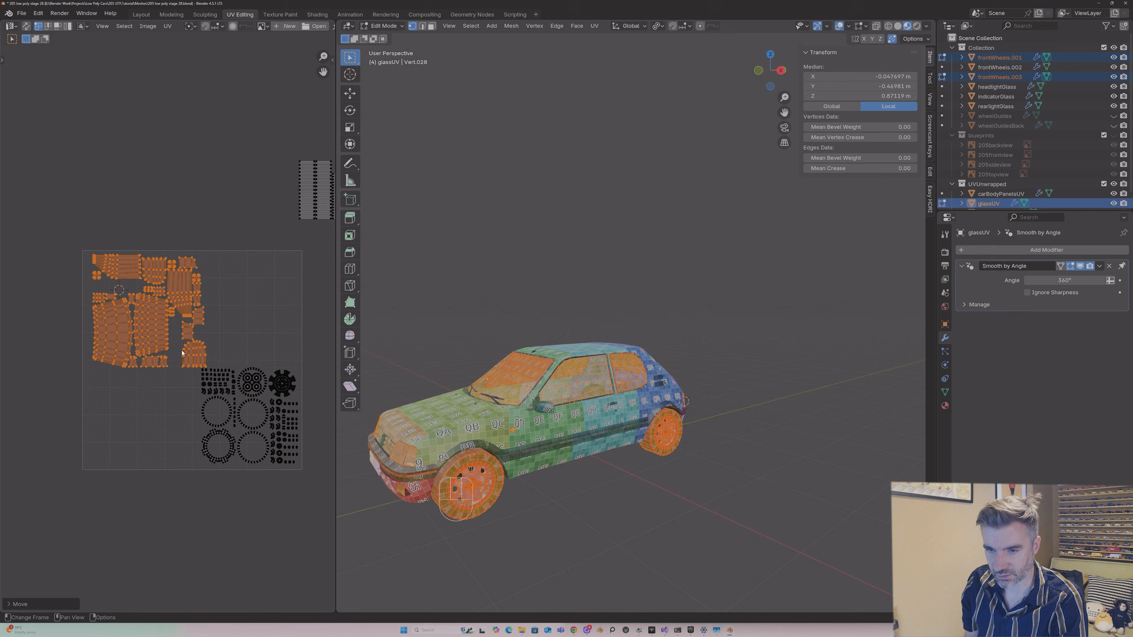
{"action": "key", "text": "g"}
{"action": "left_click", "coordinate": [291, 336]}
Step: Move the tyre strip islands into the tile's lower-left area, beside the rim islands
{"action": "middle_click_drag", "start_coordinate": [237, 169], "coordinate": [158, 180]}
{"action": "left_click_drag", "start_coordinate": [159, 122], "coordinate": [310, 251]}
{"action": "key", "text": "g"}
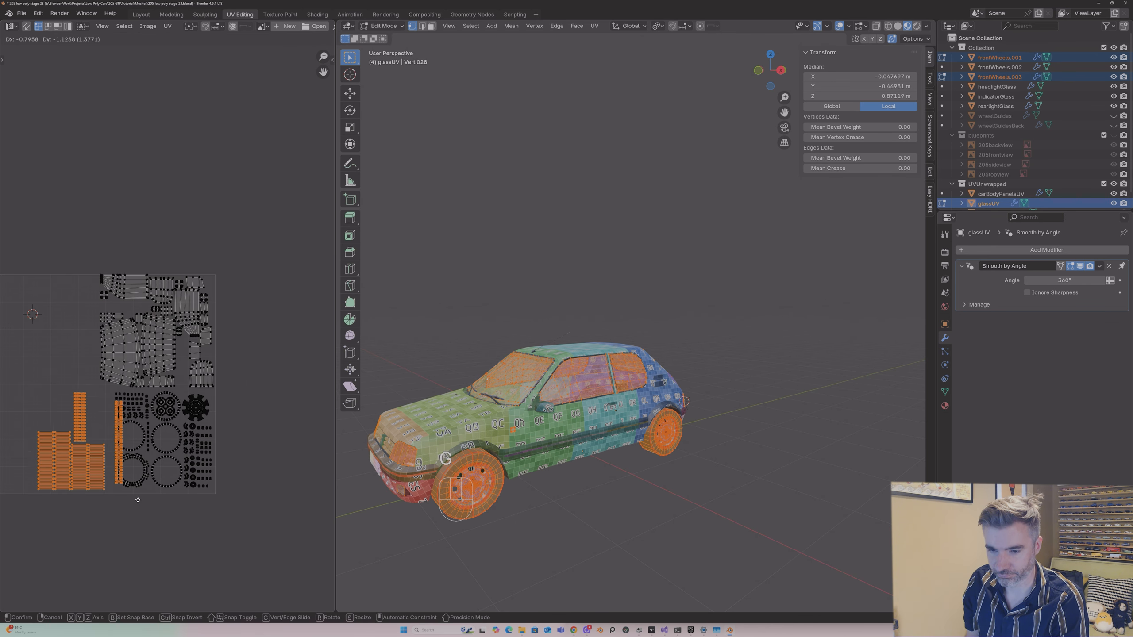
{"action": "left_click", "coordinate": [124, 495]}
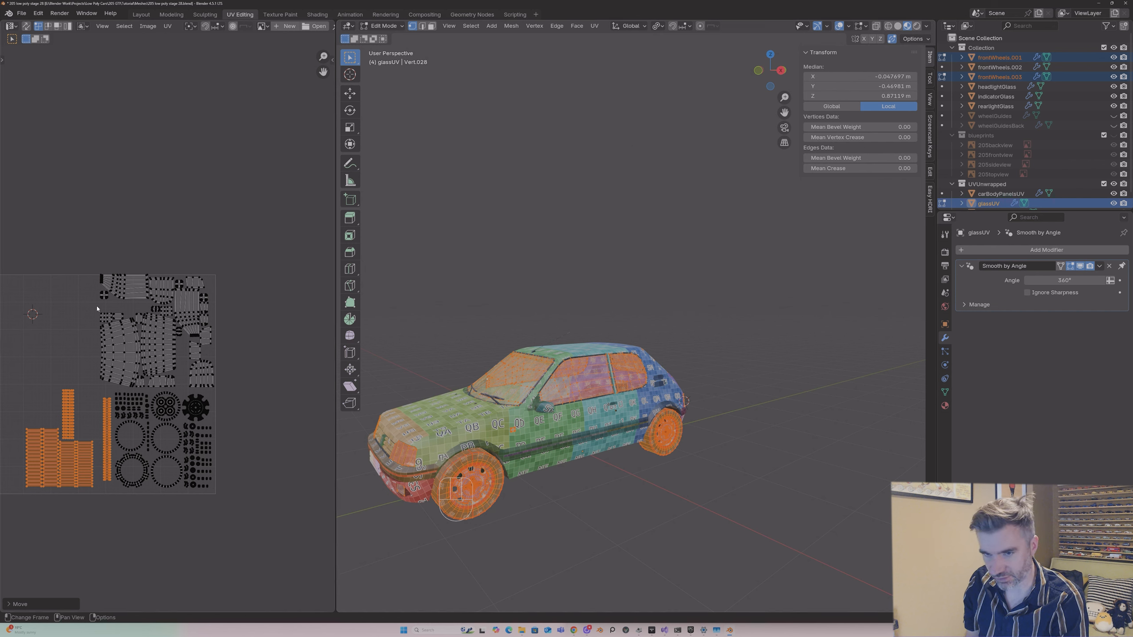
{"action": "left_click_drag", "start_coordinate": [77, 256], "coordinate": [235, 385]}
{"action": "middle_click_drag", "start_coordinate": [233, 386], "coordinate": [267, 382]}
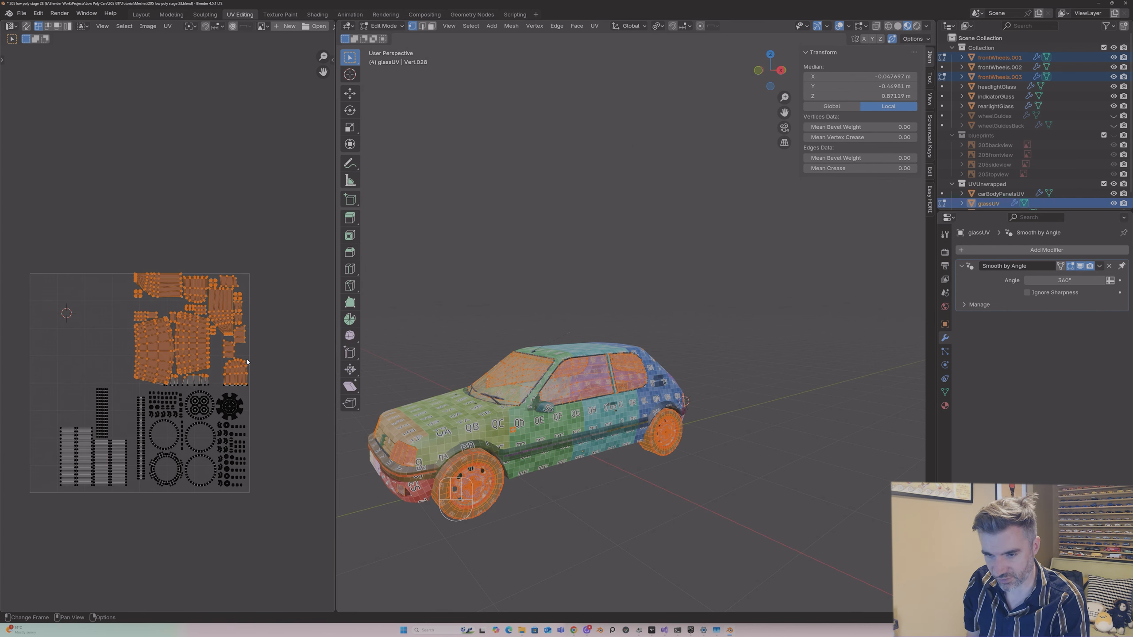
Step: Scale the tyre strip islands up slightly and reposition them along the tile's bottom-left edge
{"action": "middle_click_drag", "start_coordinate": [200, 361], "coordinate": [204, 354]}
{"action": "left_click", "coordinate": [57, 367]}
{"action": "left_click_drag", "start_coordinate": [56, 367], "coordinate": [149, 481]}
{"action": "key", "text": "s"}
{"action": "left_click", "coordinate": [154, 486]}
{"action": "key", "text": "g"}
{"action": "left_click", "coordinate": [152, 483]}
Step: Move the large curved glass island to the tile's left side, above the tyre strips, and clear the UV selection
{"action": "left_click", "coordinate": [156, 341]}
{"action": "key", "text": "l"}
{"action": "key", "text": "g"}
{"action": "left_click", "coordinate": [68, 377]}
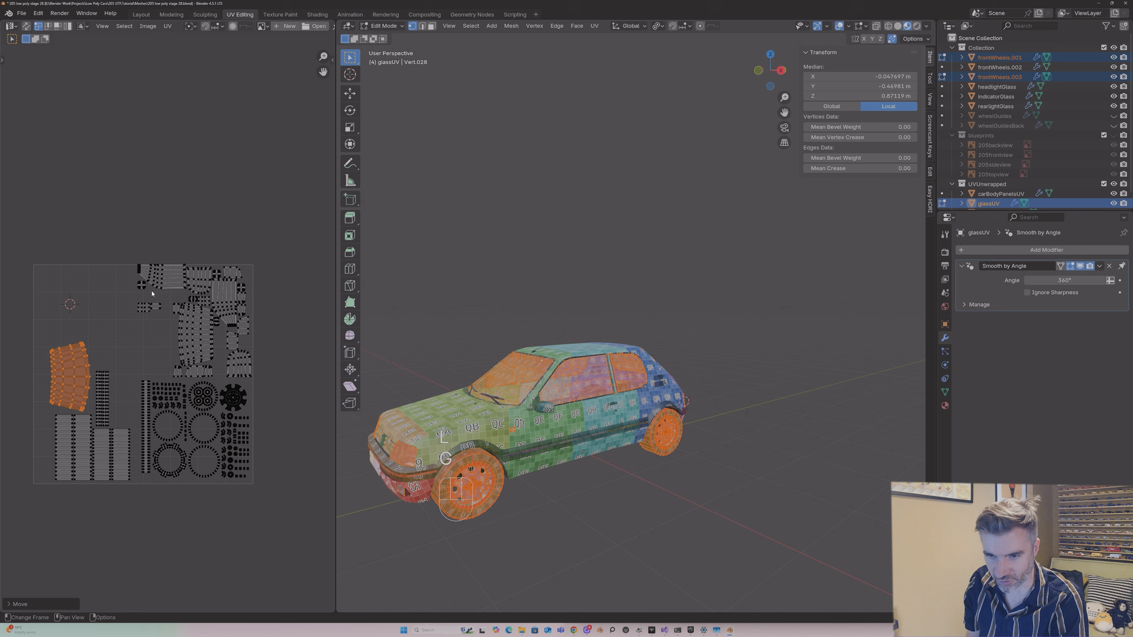
{"action": "left_click", "coordinate": [112, 269]}
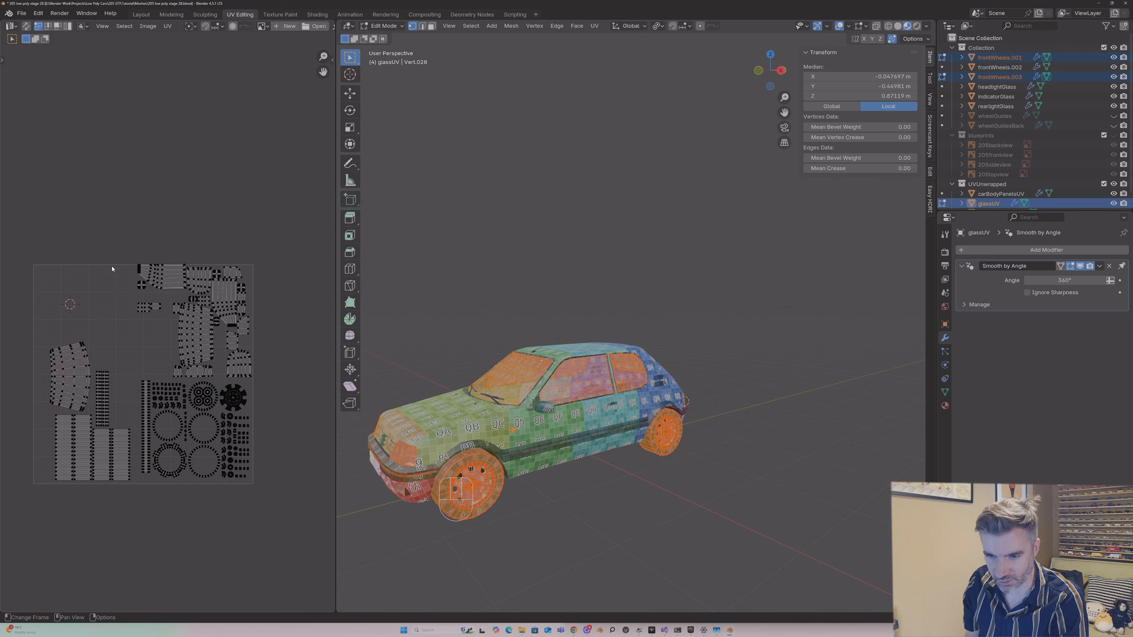
{"action": "left_click_drag", "start_coordinate": [112, 257], "coordinate": [185, 321]}
{"action": "left_click", "coordinate": [96, 288]}
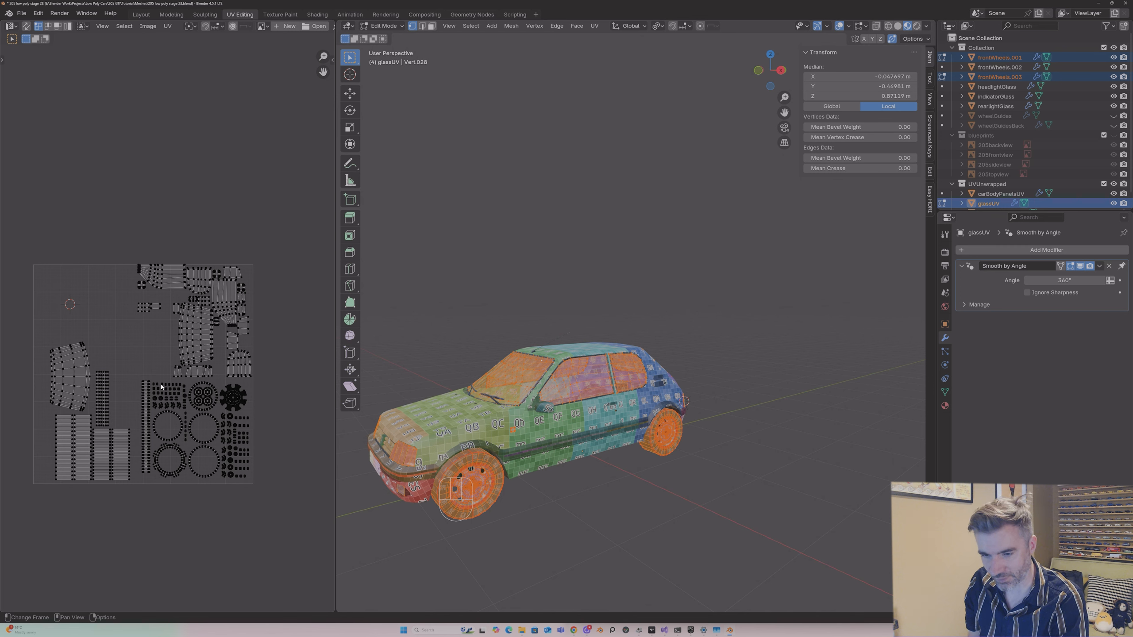
{"action": "left_click_drag", "start_coordinate": [117, 246], "coordinate": [187, 298]}
{"action": "left_click", "coordinate": [234, 399]}
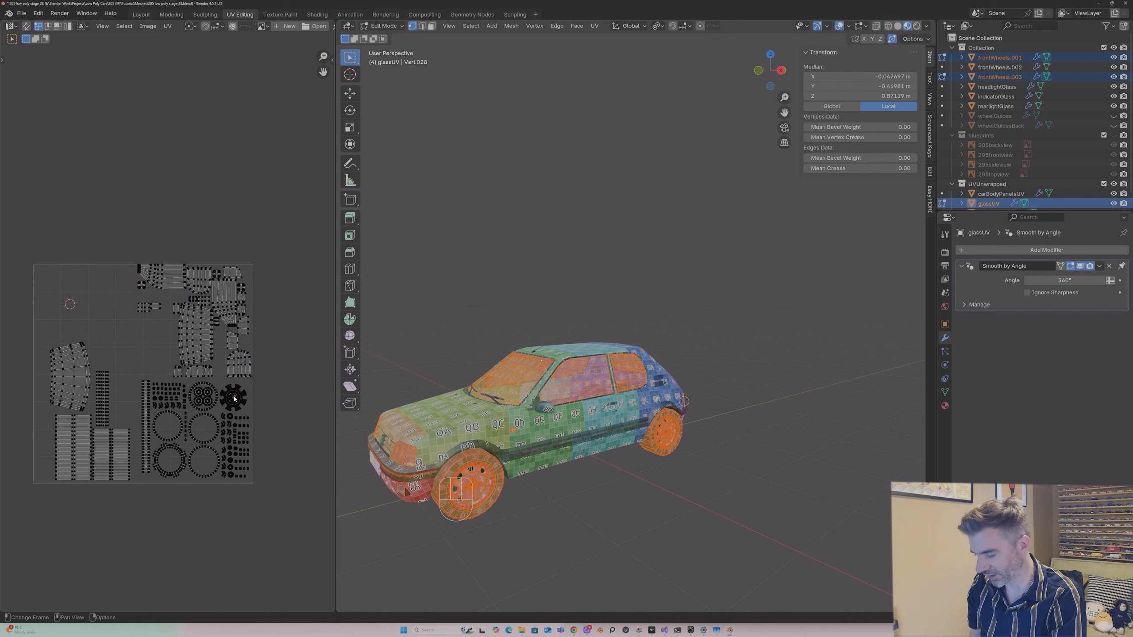
{"action": "key", "text": "l"}
{"action": "key", "text": "g"}
{"action": "left_click", "coordinate": [272, 398]}
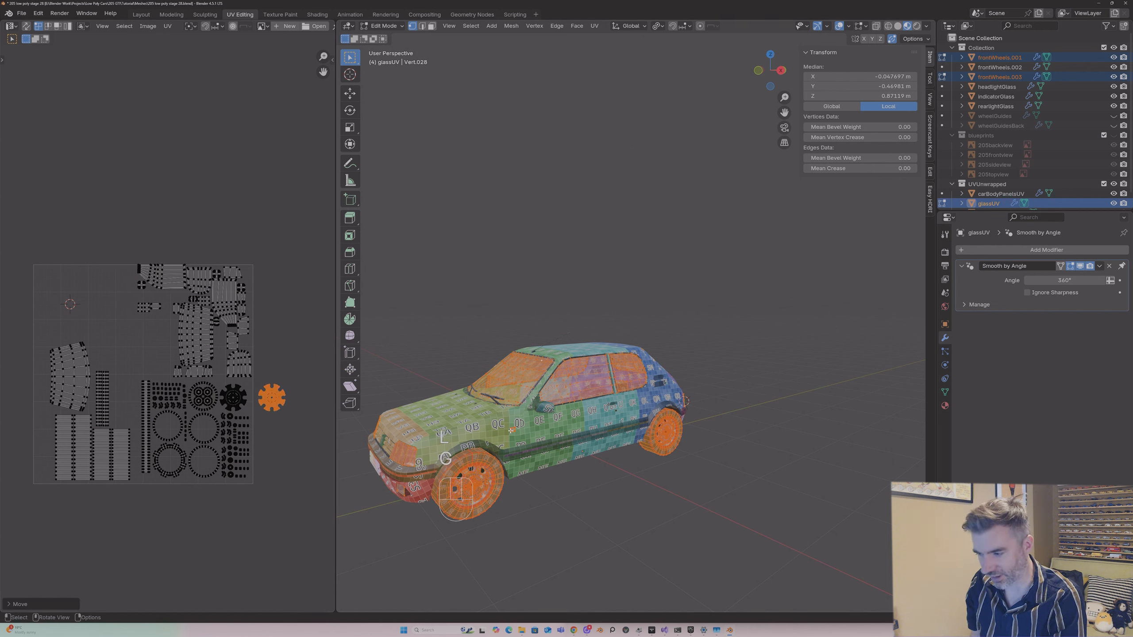
{"action": "key", "text": "ctrl+z"}
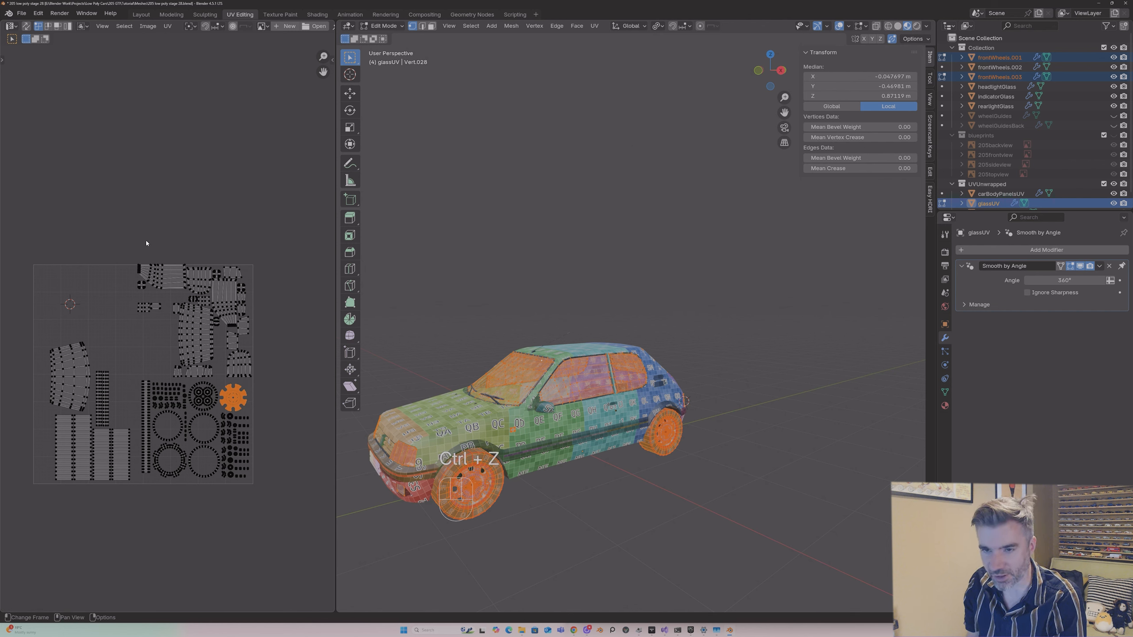
Step: Move the second large curved glass island into the tile's upper-left corner, above the other curved glass island
{"action": "left_click", "coordinate": [183, 326]}
{"action": "key", "text": "l"}
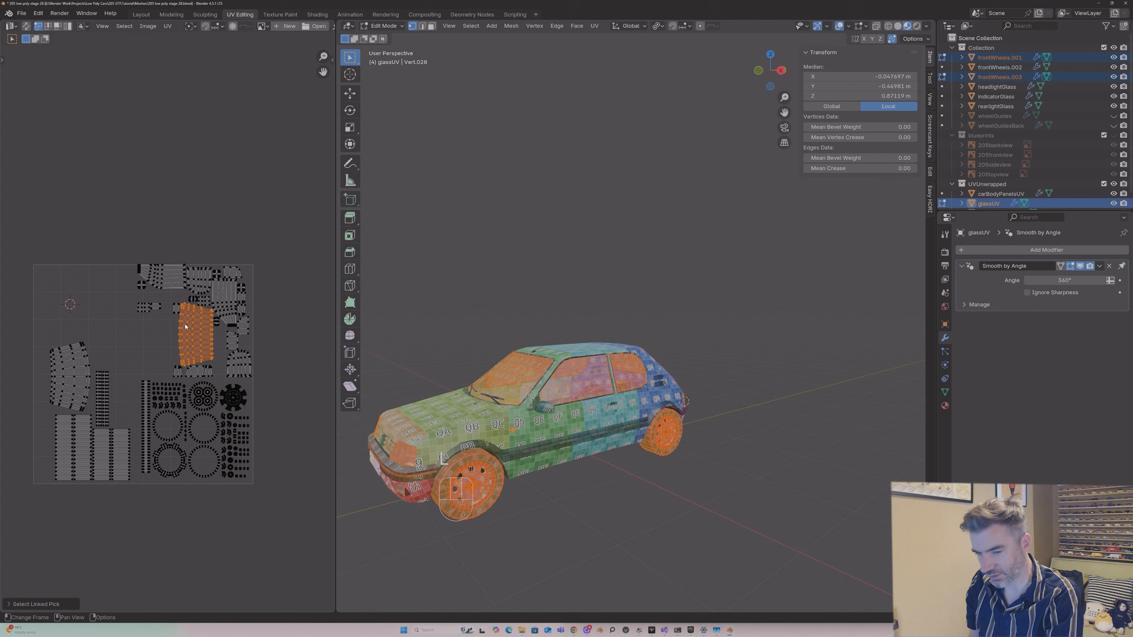
{"action": "key", "text": "g"}
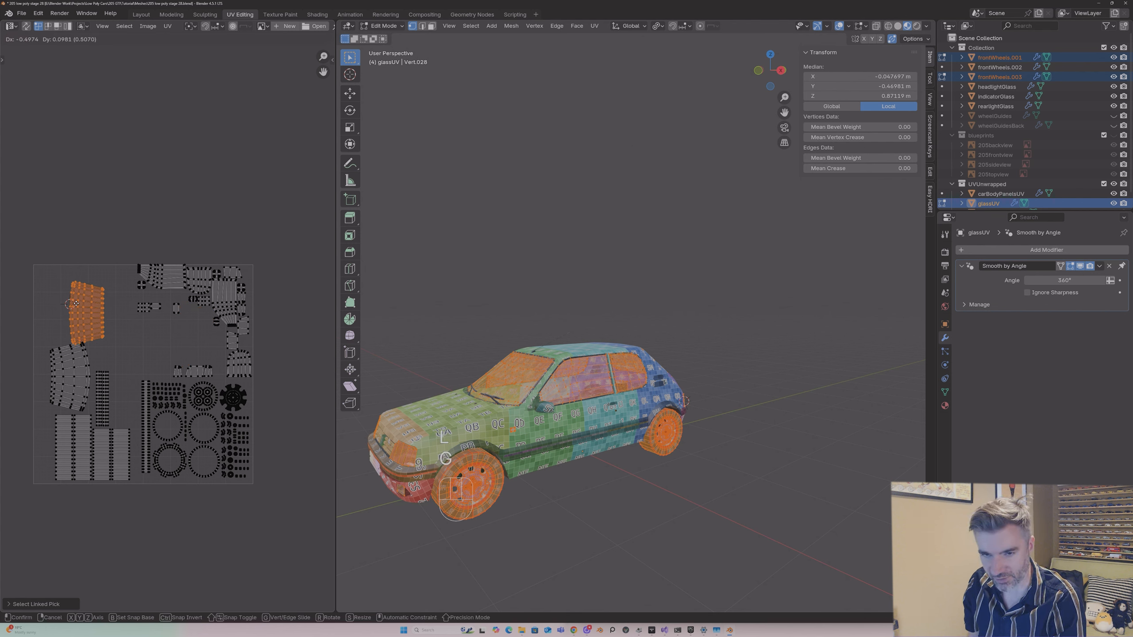
{"action": "left_click", "coordinate": [61, 291]}
Step: Move the side window island from the tile's top edge beside the narrow strip island, rotating it upright to fit the gap
{"action": "left_click", "coordinate": [170, 275]}
{"action": "key", "text": "l"}
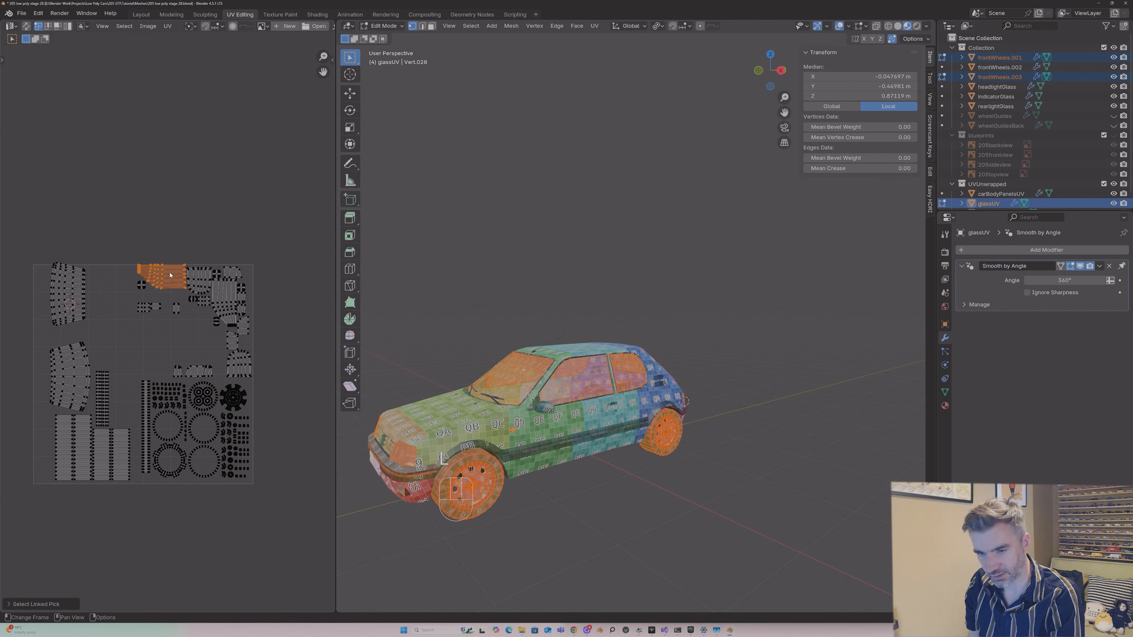
{"action": "key", "text": "g"}
{"action": "key", "text": "r"}
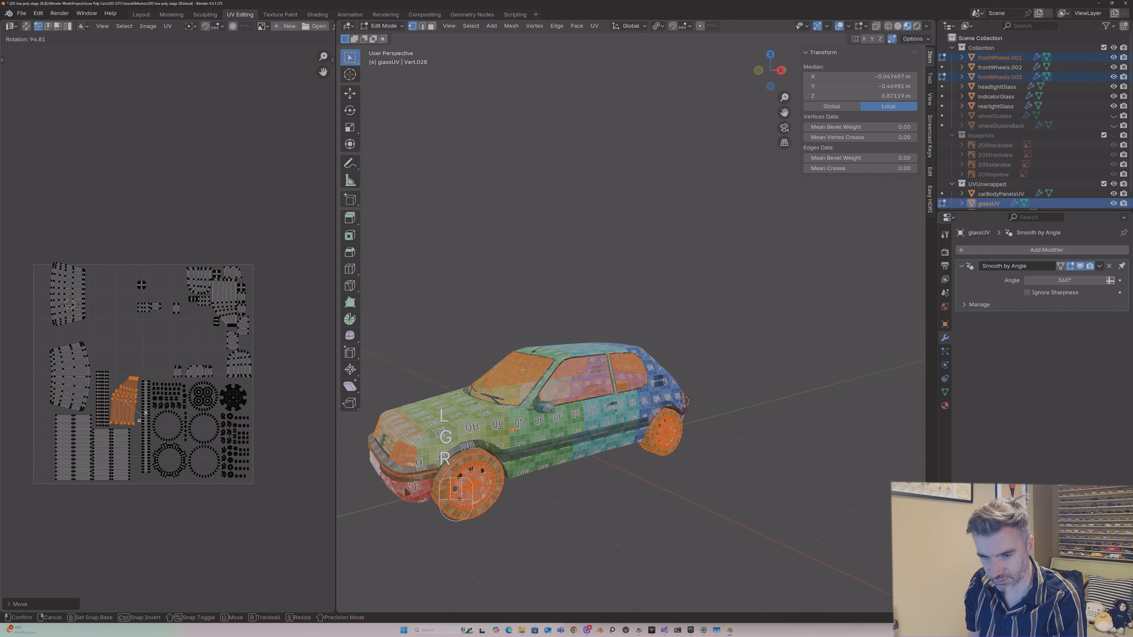
{"action": "left_click", "coordinate": [142, 415]}
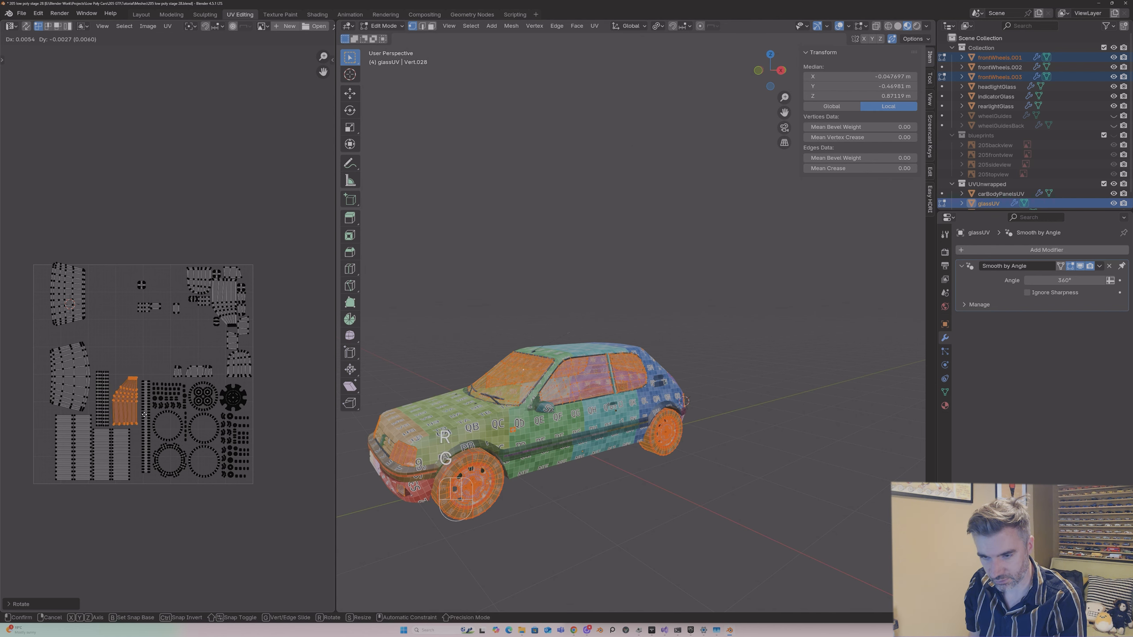
{"action": "key", "text": "alt+a"}
Step: Move the arched island from the tile's right edge to just above the rim islands' upper-left corner and clear the selection
{"action": "key", "text": "l"}
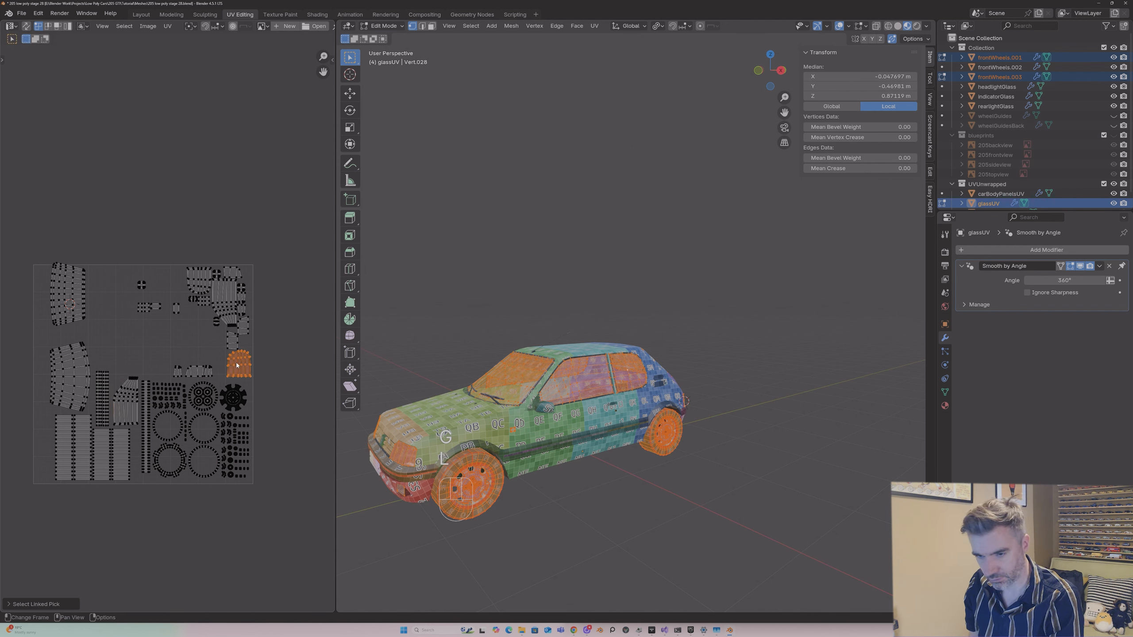
{"action": "key", "text": "g"}
{"action": "left_click", "coordinate": [108, 356]}
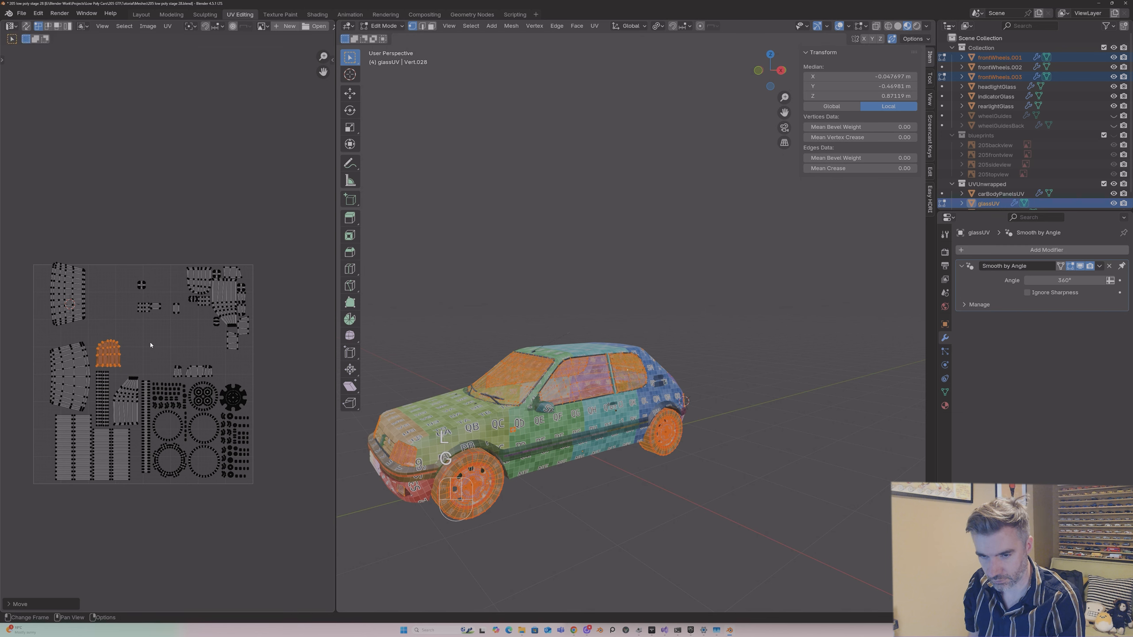
{"action": "key", "text": "g"}
{"action": "left_click", "coordinate": [200, 357]}
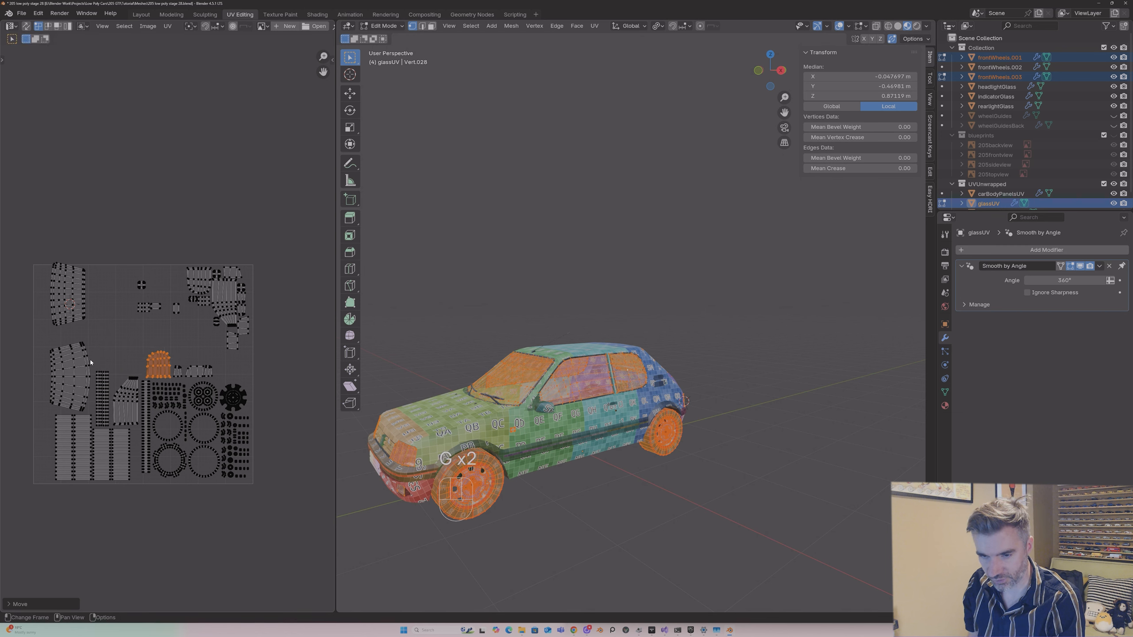
{"action": "left_click", "coordinate": [74, 359]}
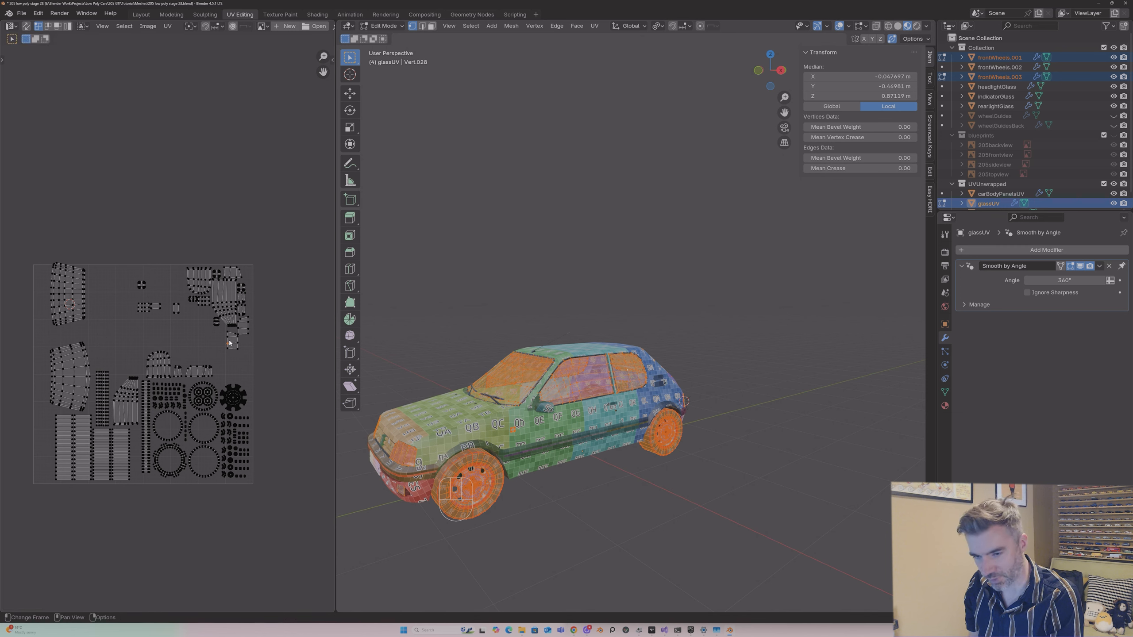
Step: Place the two small arched islands from the right edge side by side directly above the toothed rim island
{"action": "key", "text": "l"}
{"action": "key", "text": "g"}
{"action": "left_click", "coordinate": [239, 372]}
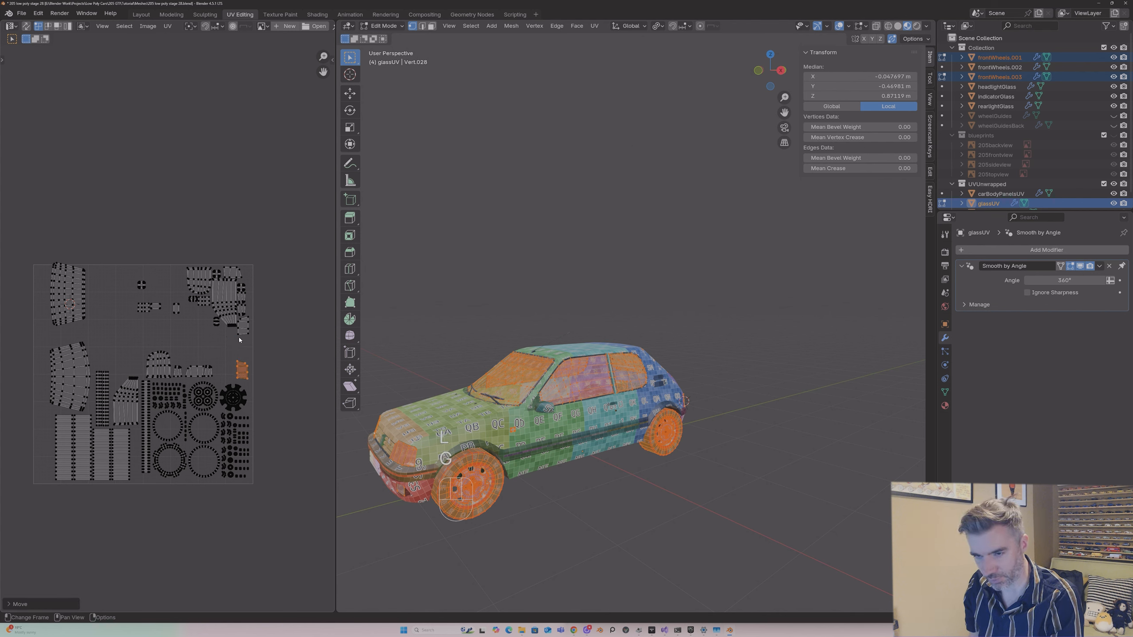
{"action": "left_click", "coordinate": [239, 331]}
{"action": "key", "text": "l"}
{"action": "key", "text": "g"}
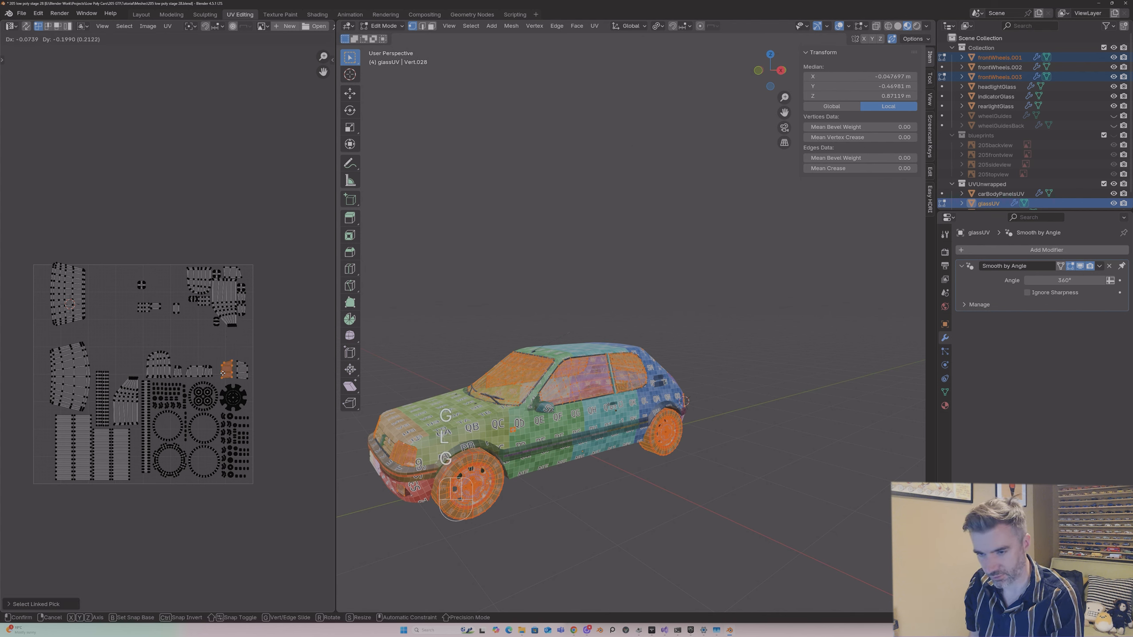
{"action": "left_click", "coordinate": [223, 375]}
Step: Rotate the other side window island 90 degrees and place it above the row of small islands over the rims
{"action": "left_click", "coordinate": [220, 320]}
{"action": "key", "text": "l"}
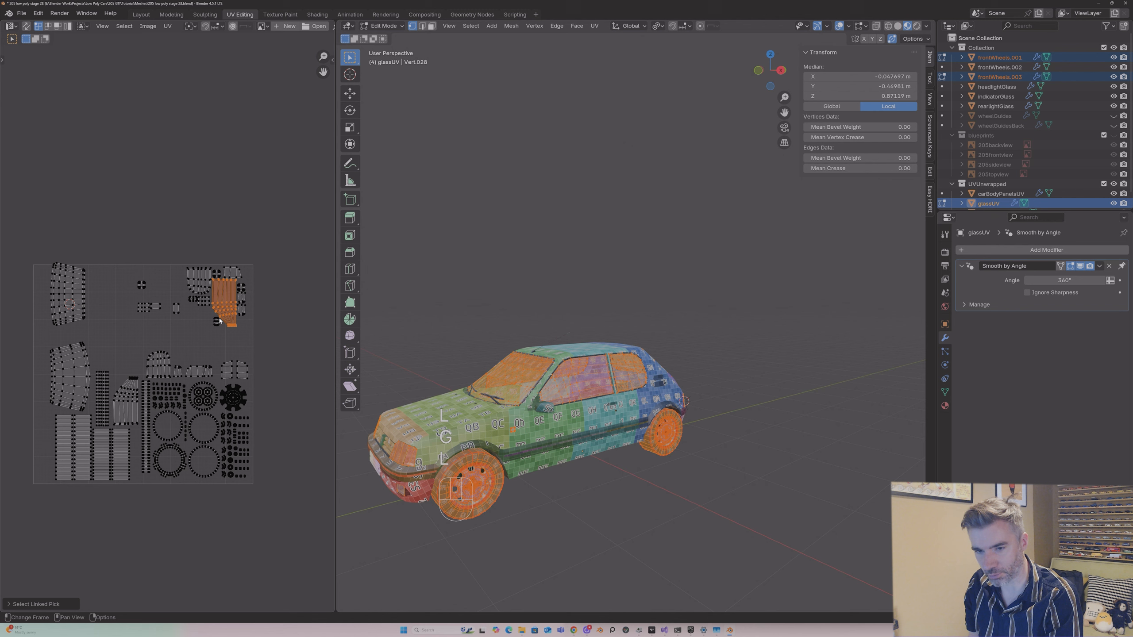
{"action": "key", "text": "g"}
{"action": "left_click", "coordinate": [142, 353]}
{"action": "type", "text": "r90"}
{"action": "key", "text": "Return"}
{"action": "key", "text": "g"}
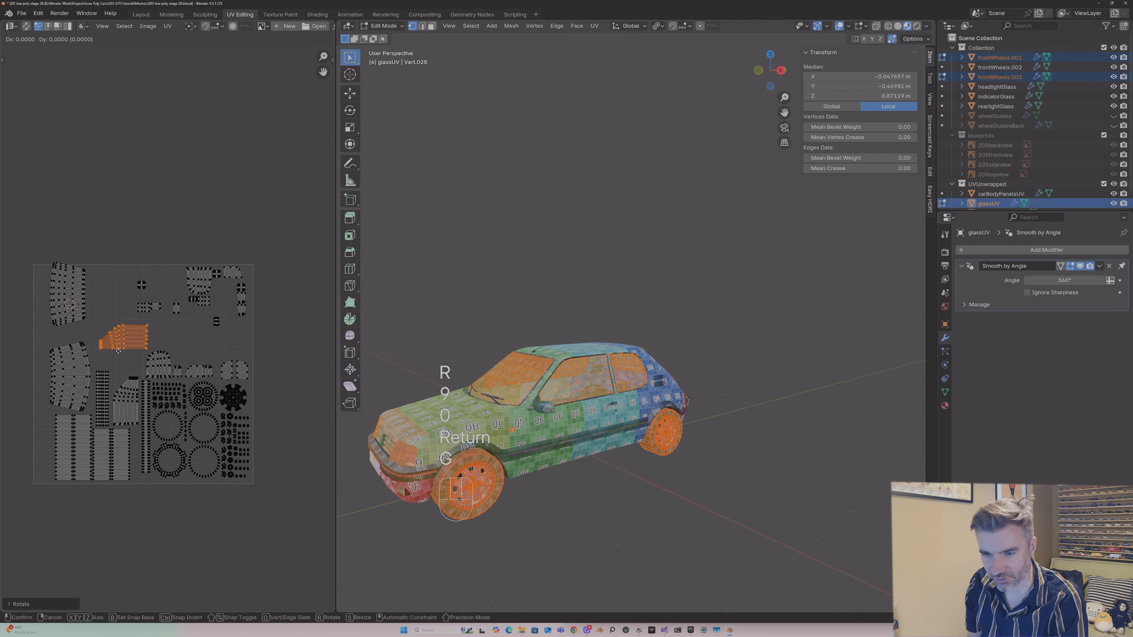
{"action": "left_click", "coordinate": [192, 362]}
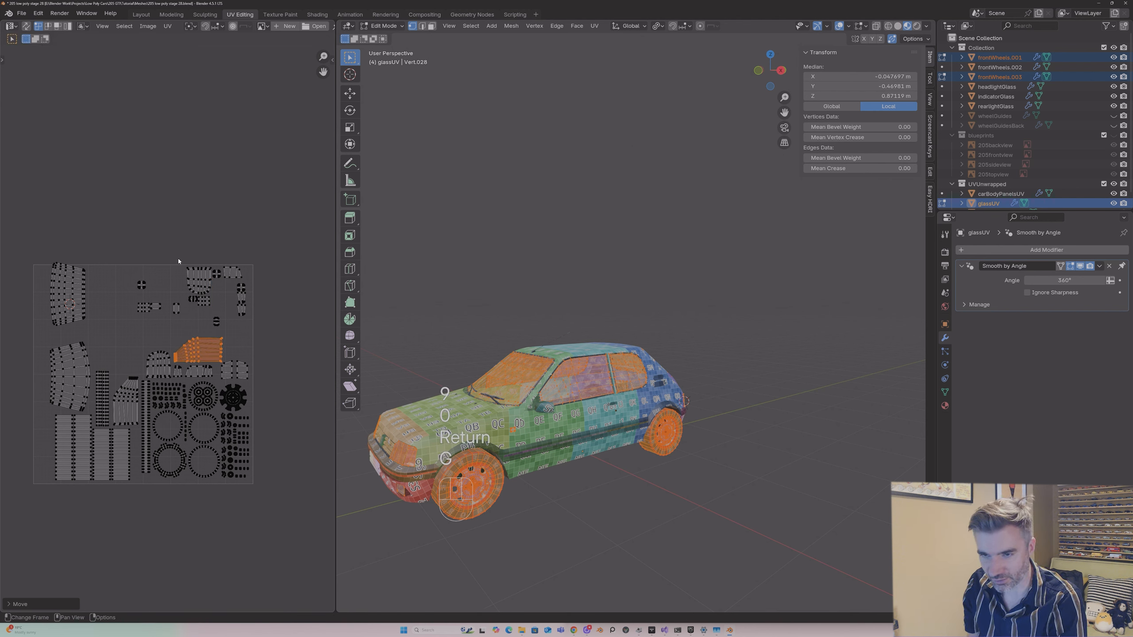
Step: Try moving the three loose small islands together into the rim rings and adjusting one of them inside the left ring
{"action": "left_click_drag", "start_coordinate": [123, 287], "coordinate": [181, 323]}
{"action": "key", "text": "g"}
{"action": "left_click", "coordinate": [180, 327]}
{"action": "key", "text": "ctrl+z"}
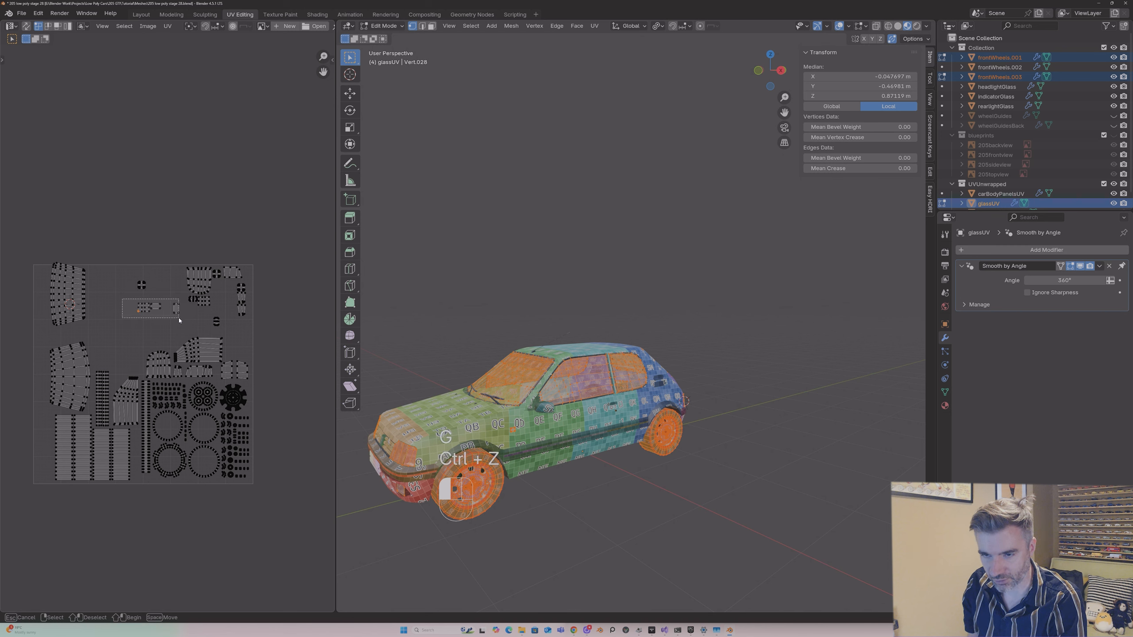
{"action": "key", "text": "g"}
{"action": "left_click", "coordinate": [167, 426]}
{"action": "key", "text": "l"}
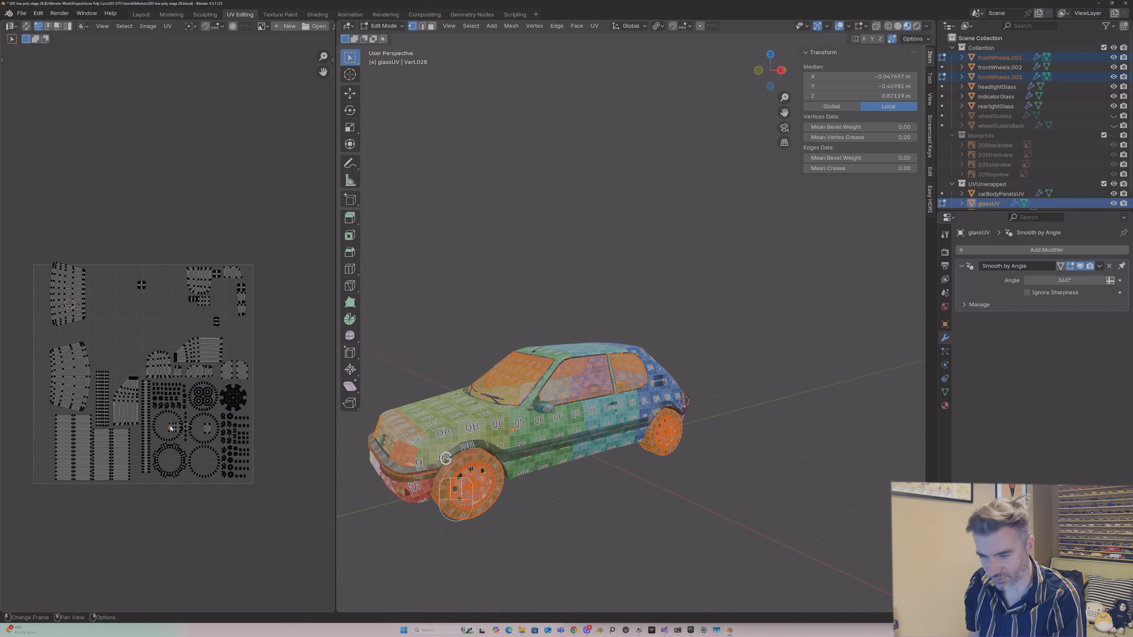
{"action": "key", "text": "g"}
{"action": "left_click", "coordinate": [164, 421]}
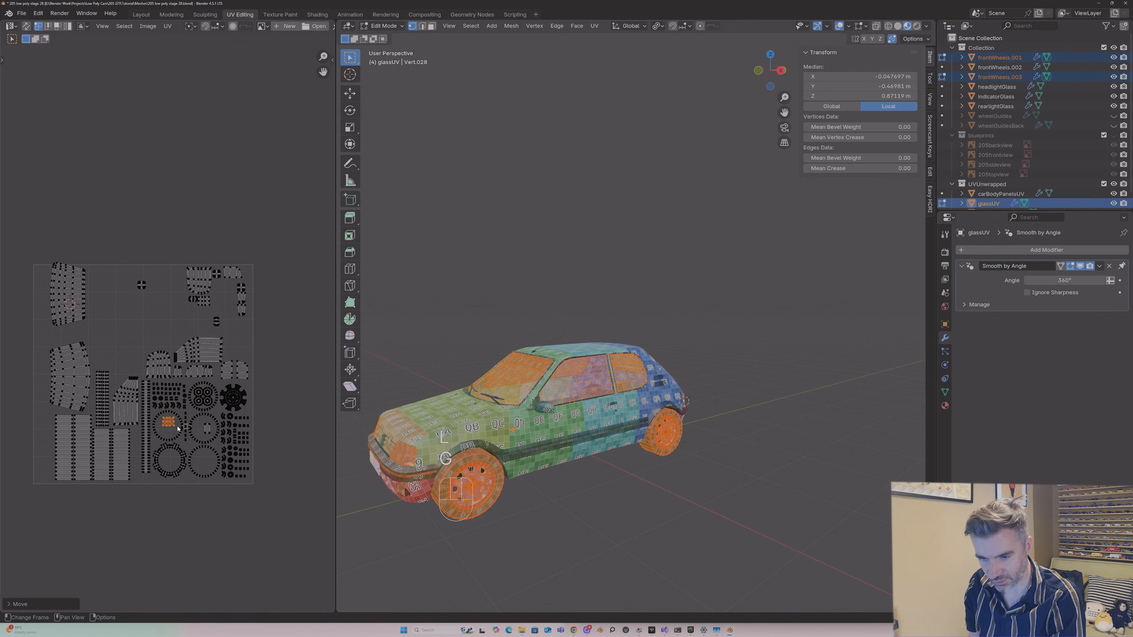
Step: Undo the placement of the three small islands inside the rim rings
{"action": "left_click", "coordinate": [183, 427]}
{"action": "key", "text": "l"}
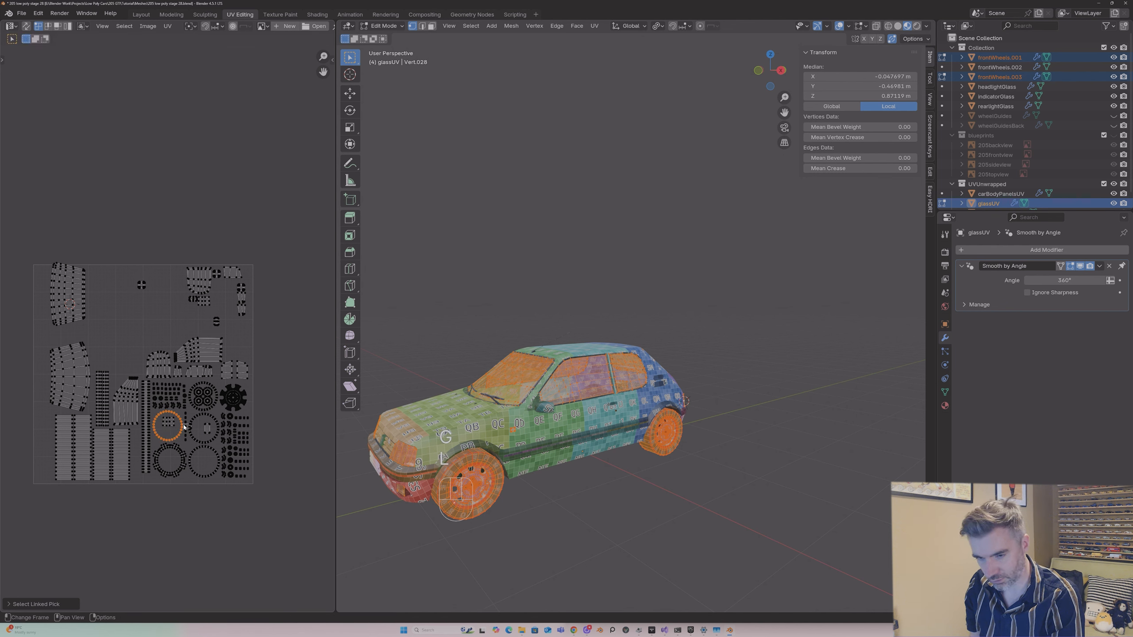
{"action": "left_click", "coordinate": [185, 428]}
{"action": "key", "text": "l"}
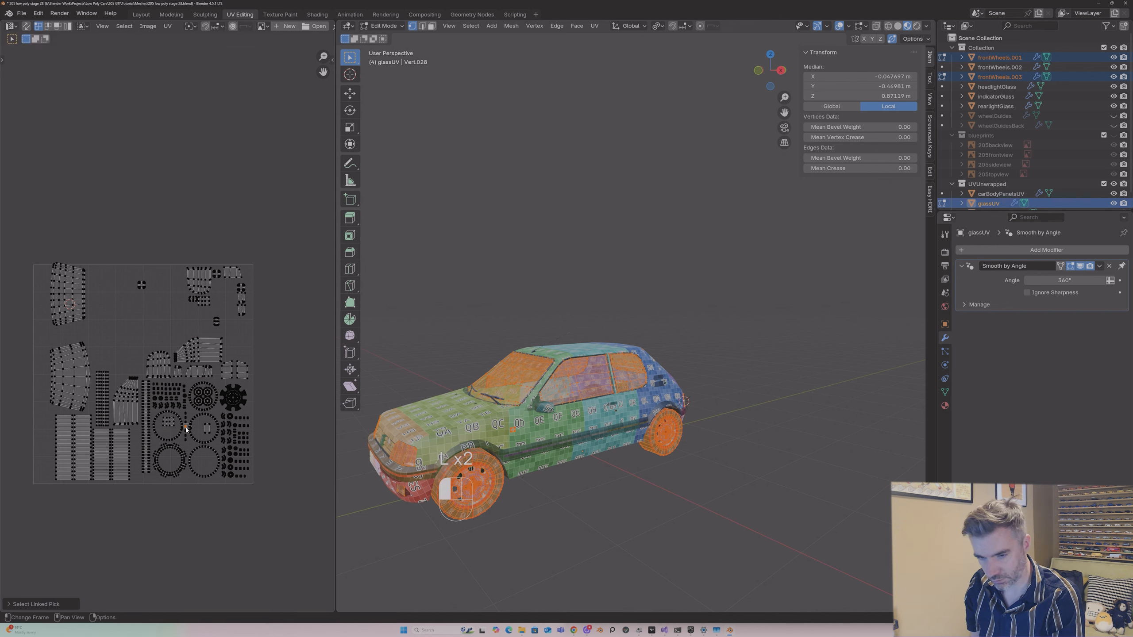
{"action": "scroll", "coordinate": [184, 429], "scroll_direction": "up", "scroll_amount": 2}
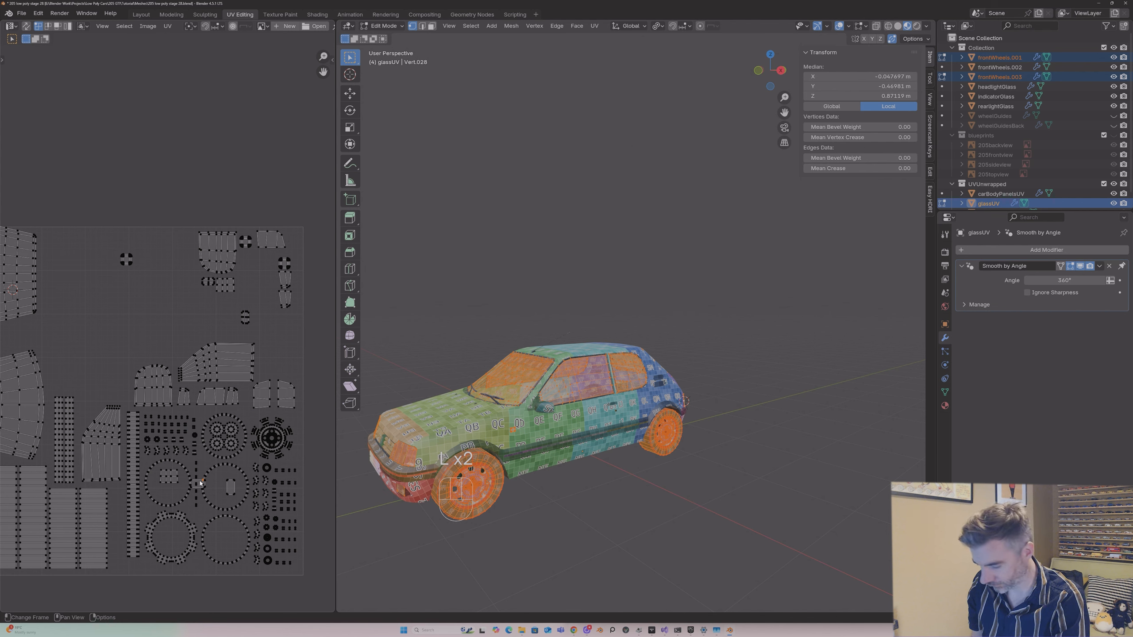
{"action": "key", "text": "g"}
{"action": "key", "text": "ctrl+z"}
{"action": "key", "text": "ctrl+z"}
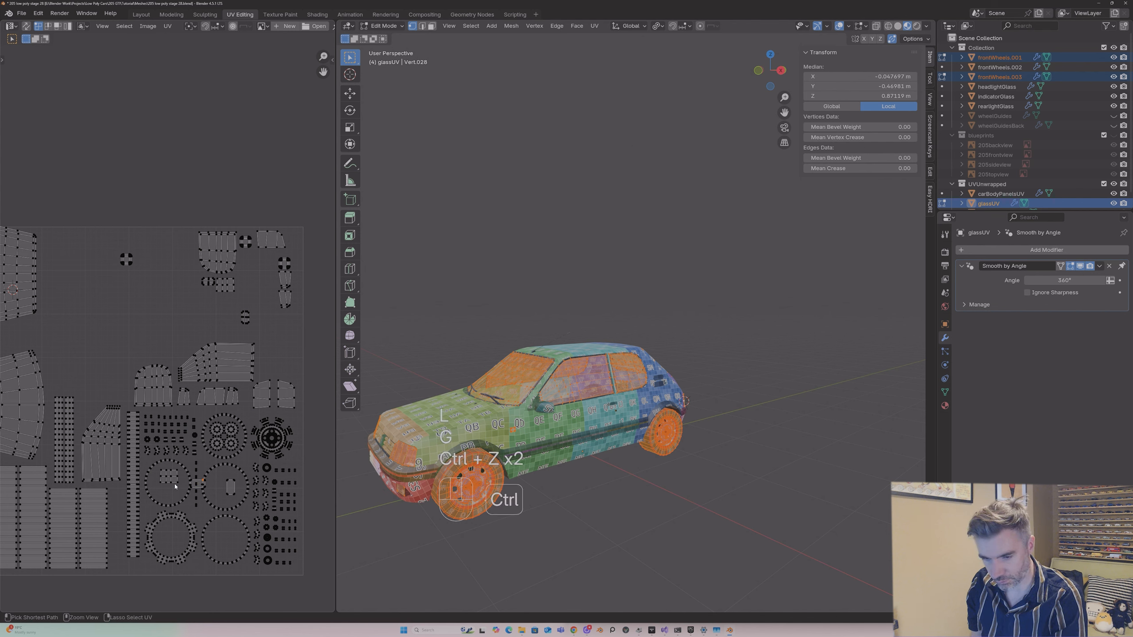
{"action": "key", "text": "ctrl+z"}
{"action": "key", "text": "ctrl+z"}
{"action": "key", "text": "ctrl+z"}
{"action": "key", "text": "ctrl+z"}
{"action": "key", "text": "ctrl+z"}
{"action": "key", "text": "ctrl+z"}
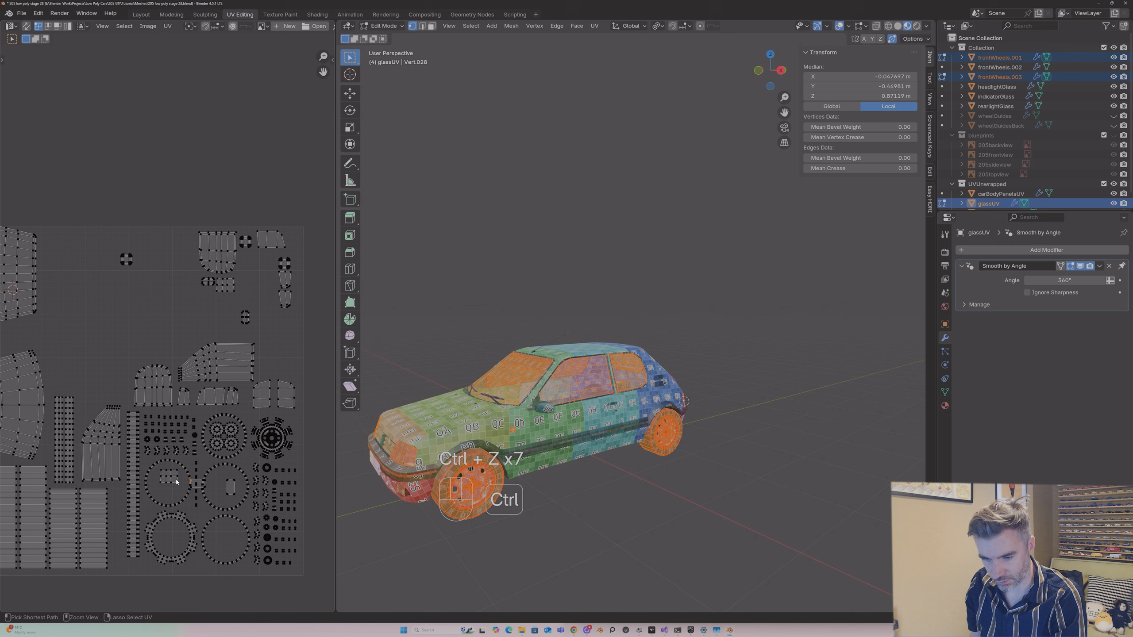
{"action": "key", "text": "ctrl+z"}
{"action": "key", "text": "ctrl+z"}
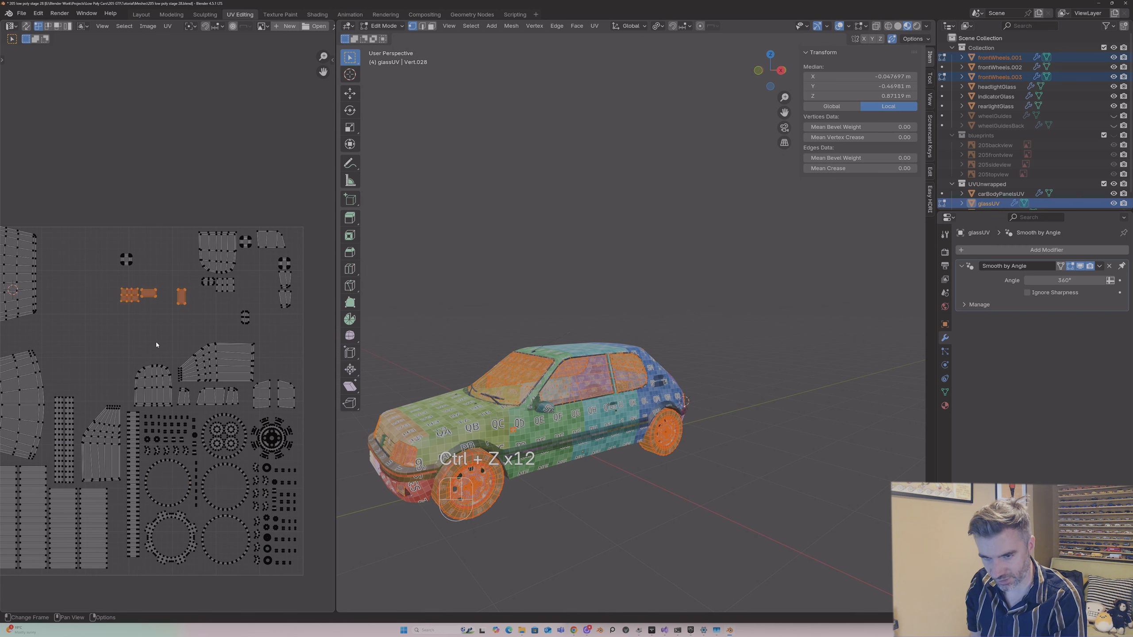
Step: Move the three loose small islands one at a time into the empty centre of the upper-left rim ring
{"action": "key", "text": "l"}
{"action": "key", "text": "g"}
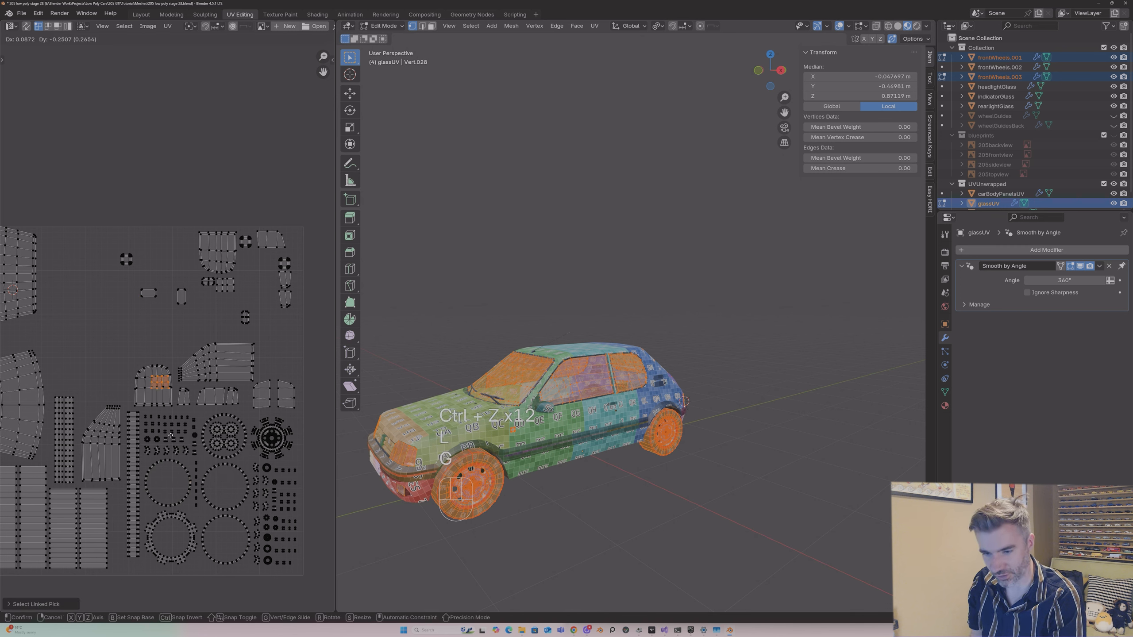
{"action": "left_click", "coordinate": [168, 464]}
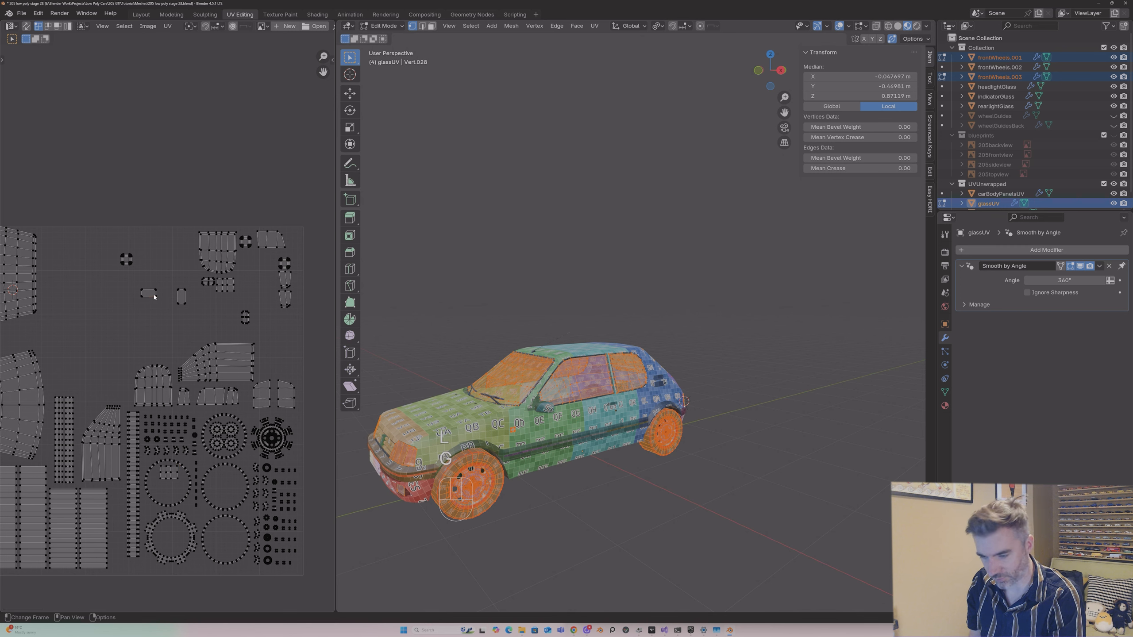
{"action": "key", "text": "l"}
{"action": "key", "text": "g"}
{"action": "left_click", "coordinate": [169, 489]}
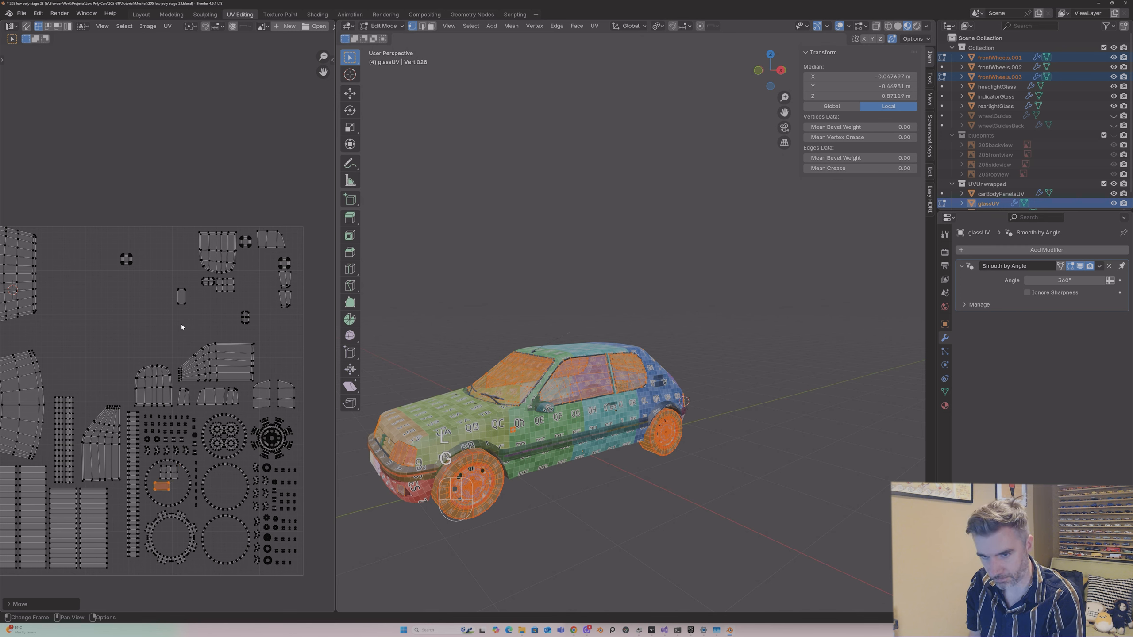
{"action": "left_click", "coordinate": [185, 304]}
{"action": "left_click", "coordinate": [184, 304]}
{"action": "key", "text": "g"}
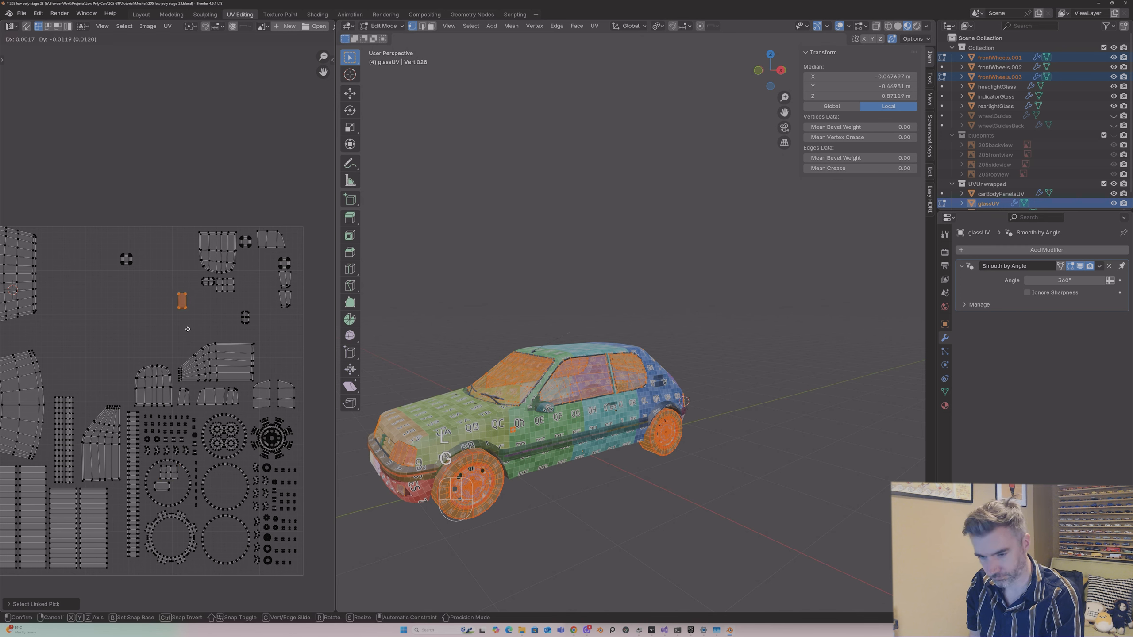
{"action": "left_click", "coordinate": [180, 496]}
Step: Move the small split round island and the vertical cluster from the right edge into the upper-right rim ring
{"action": "left_click", "coordinate": [246, 316]}
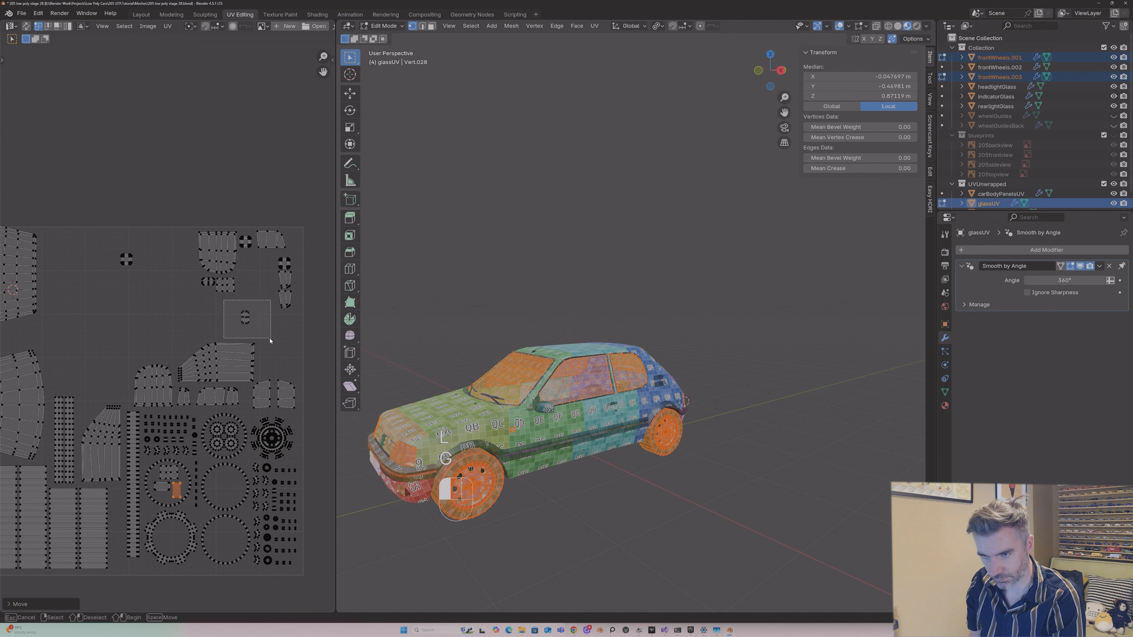
{"action": "key", "text": "g"}
{"action": "left_click", "coordinate": [227, 511]}
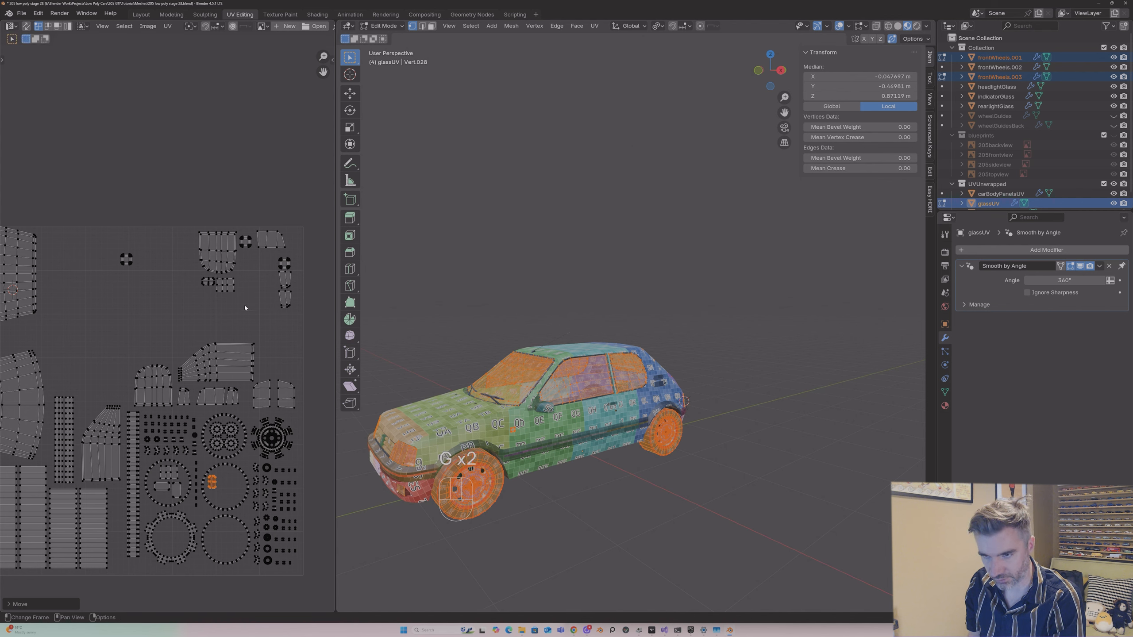
{"action": "left_click", "coordinate": [285, 281]}
{"action": "key", "text": "g"}
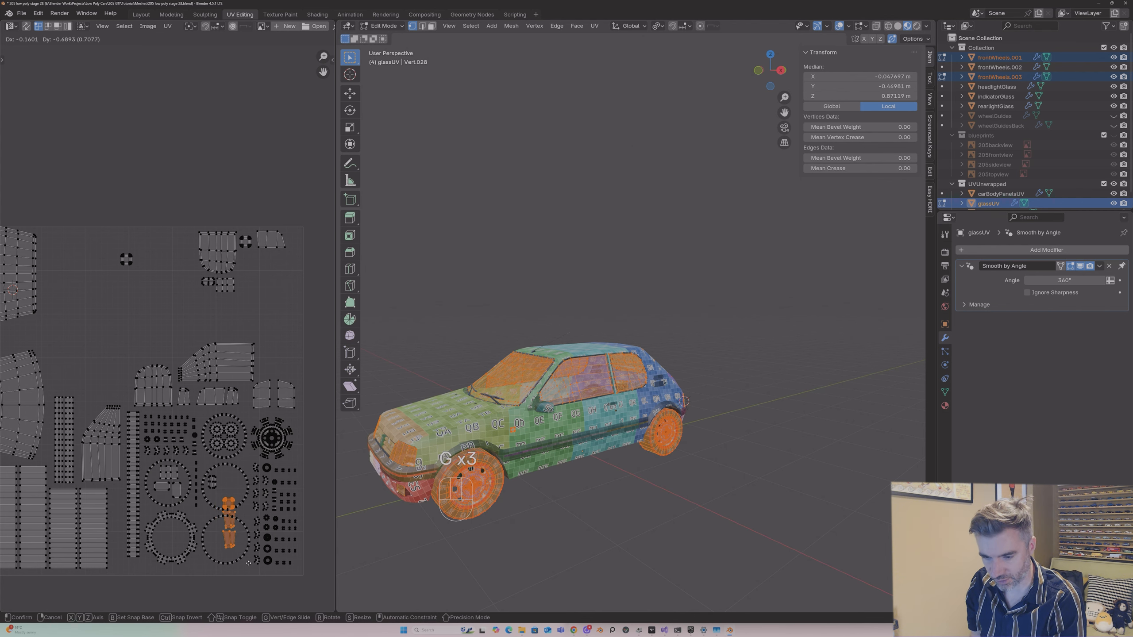
{"action": "left_click", "coordinate": [228, 517]}
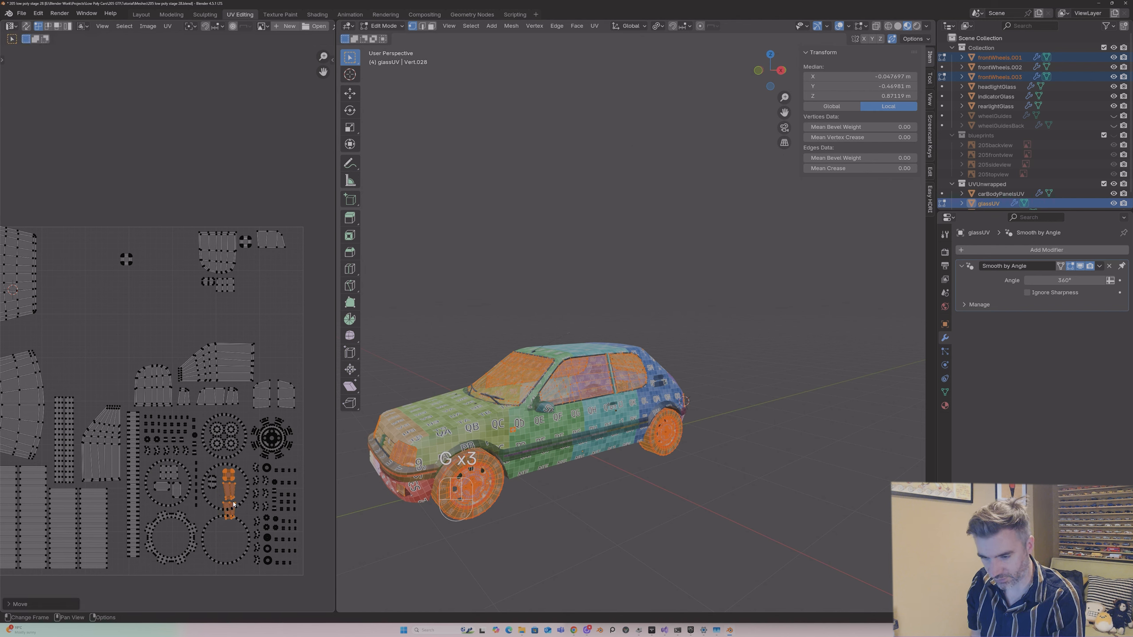
Step: Move the lower piece of the vertical island cluster from the upper-right rim ring into the lower-right ring's empty centre
{"action": "left_click", "coordinate": [233, 504]}
{"action": "key", "text": "l"}
{"action": "key", "text": "g"}
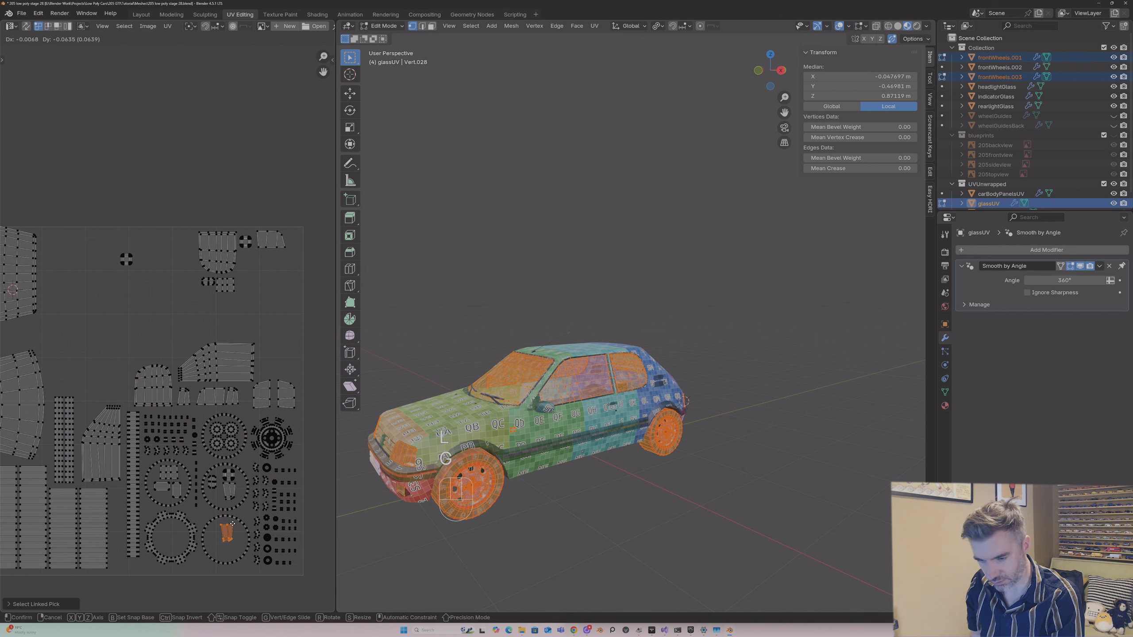
{"action": "left_click", "coordinate": [223, 533]}
{"action": "scroll", "coordinate": [190, 243], "scroll_direction": "down", "scroll_amount": 2}
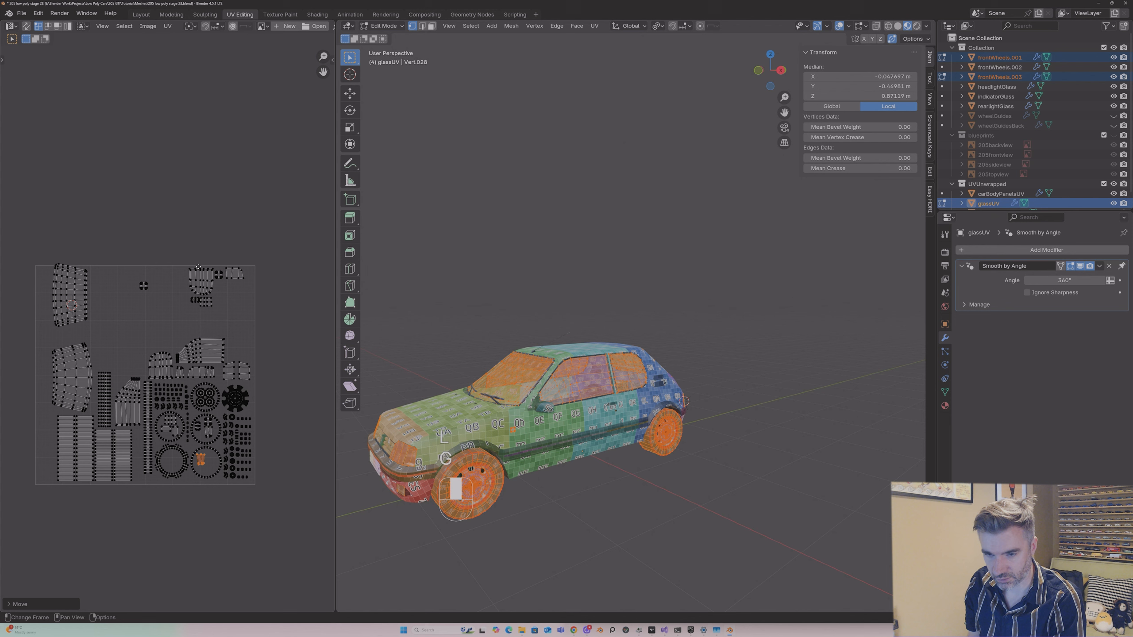
Step: Move the group of small islands in the tile's upper-right corner down beside the fan-shaped panel island, overlapping the tile's right edge
{"action": "left_click", "coordinate": [110, 365]}
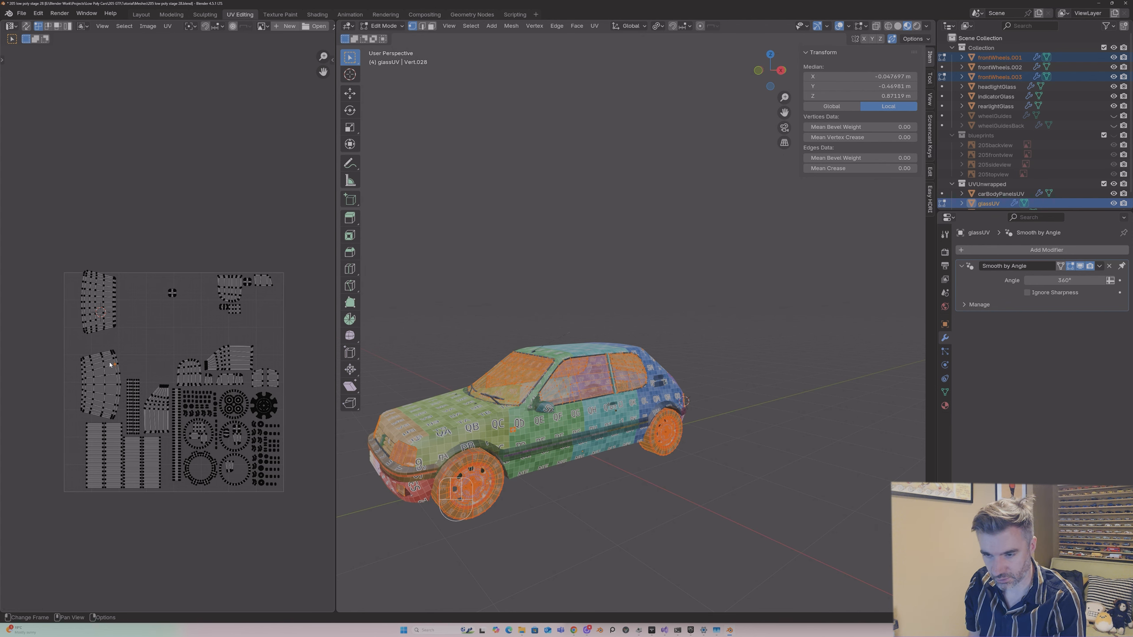
{"action": "left_click_drag", "start_coordinate": [204, 265], "coordinate": [283, 330]}
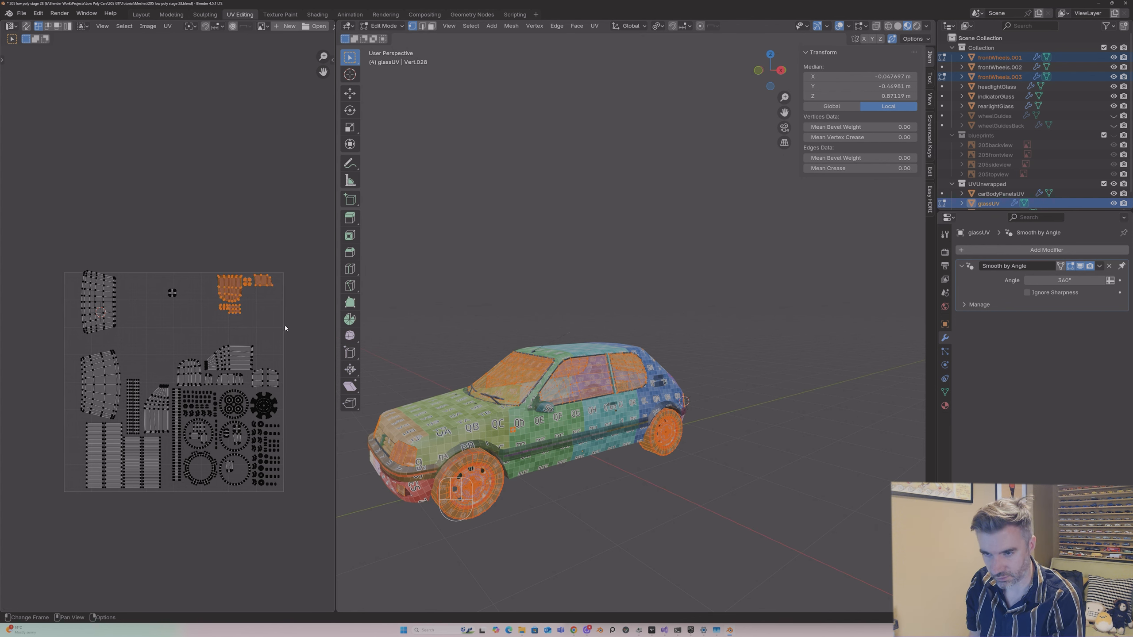
{"action": "key", "text": "g"}
{"action": "left_click", "coordinate": [326, 378]}
{"action": "left_click", "coordinate": [299, 324]}
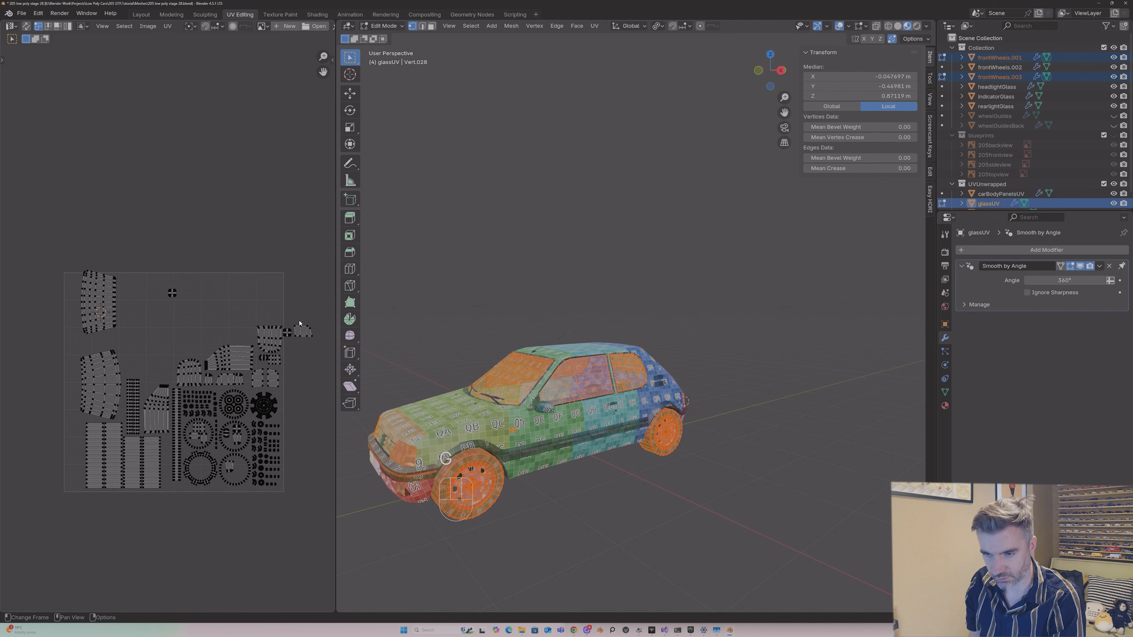
Step: Move the lone round cross-shaped island from the tile's upper area into the empty centre of the lower-left ring
{"action": "left_click", "coordinate": [171, 293]}
{"action": "key", "text": "g"}
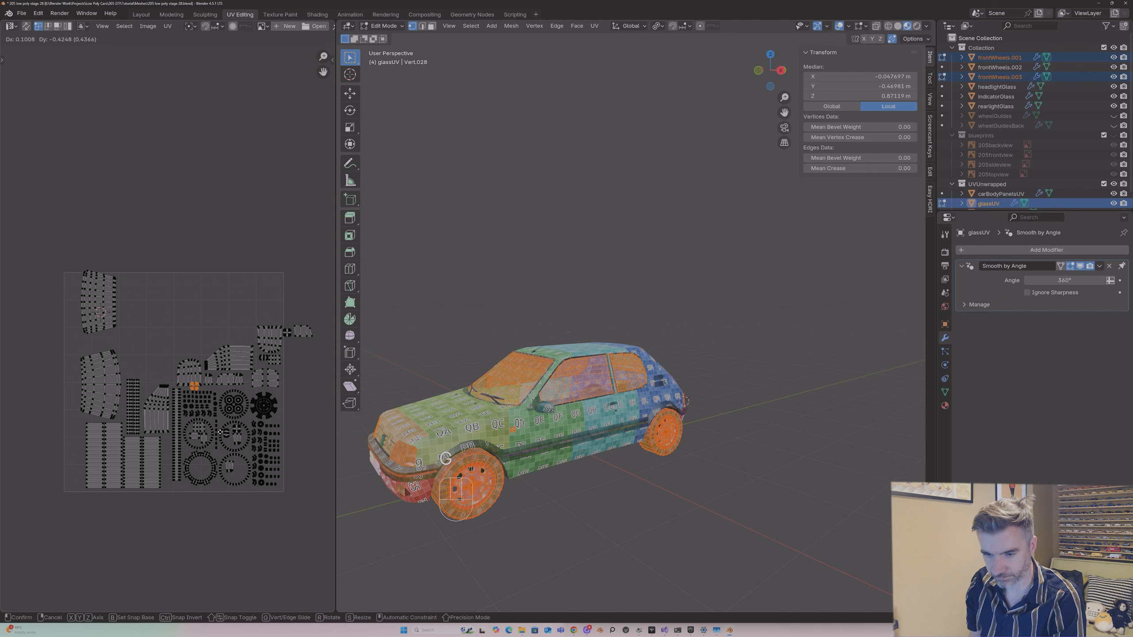
{"action": "left_click", "coordinate": [218, 494]}
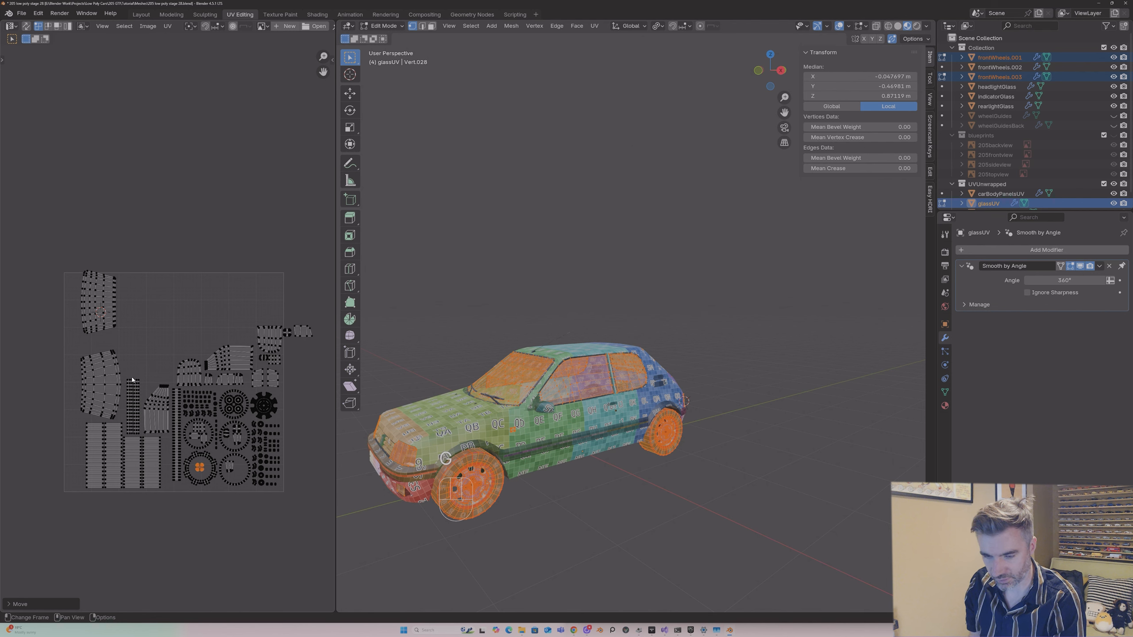
Step: Rotate the lower of the two large curved glass islands 90 degrees and place it above the packed islands near the tile's middle
{"action": "left_click", "coordinate": [118, 440]}
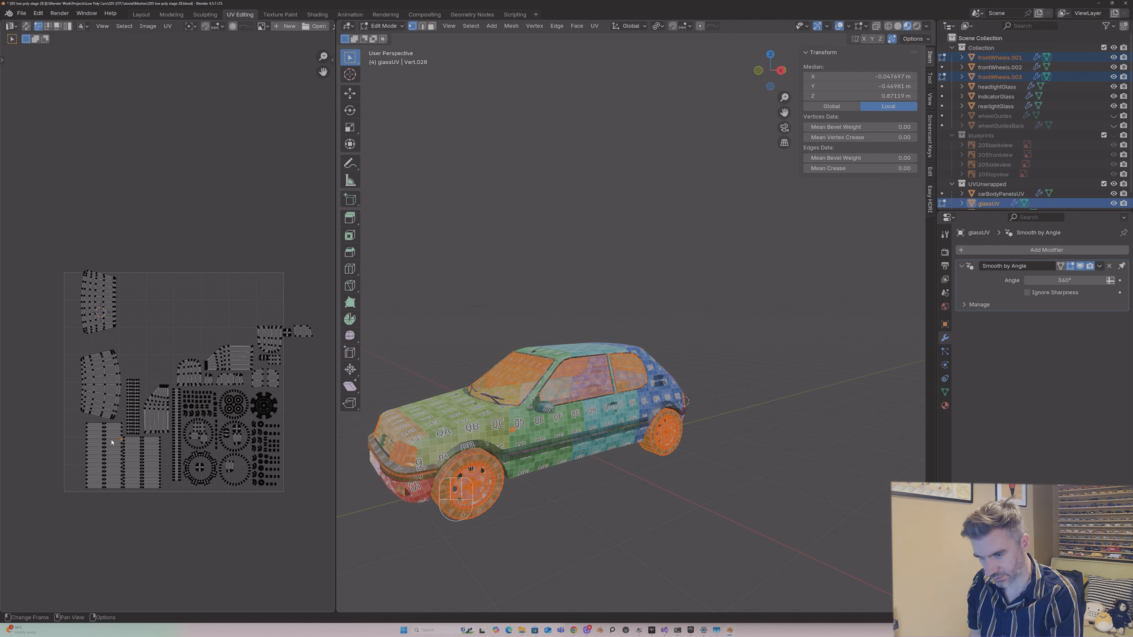
{"action": "key", "text": "l"}
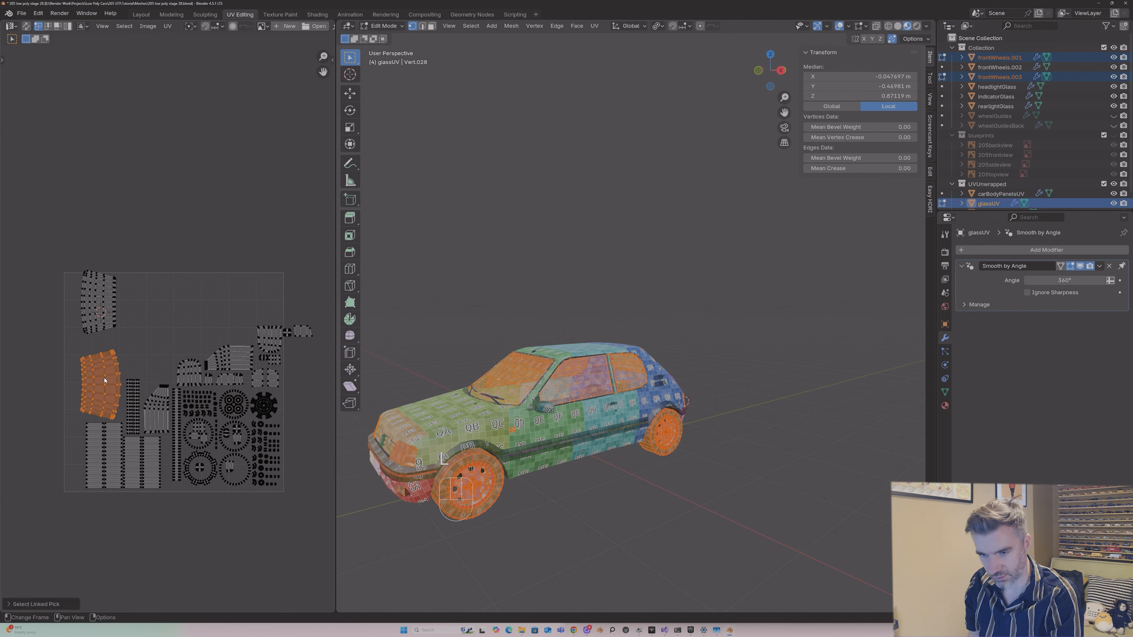
{"action": "key", "text": "g"}
{"action": "left_click", "coordinate": [216, 309]}
{"action": "key", "text": "r"}
{"action": "key", "text": "9"}
{"action": "key", "text": "0"}
{"action": "key", "text": "Return"}
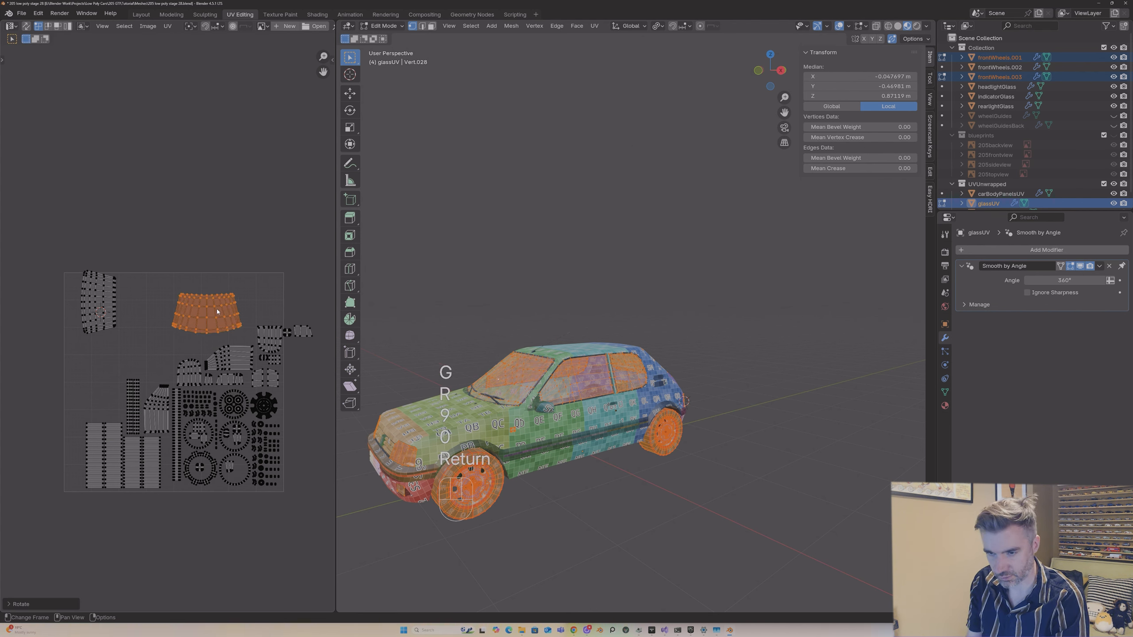
{"action": "key", "text": "g"}
{"action": "left_click", "coordinate": [190, 330]}
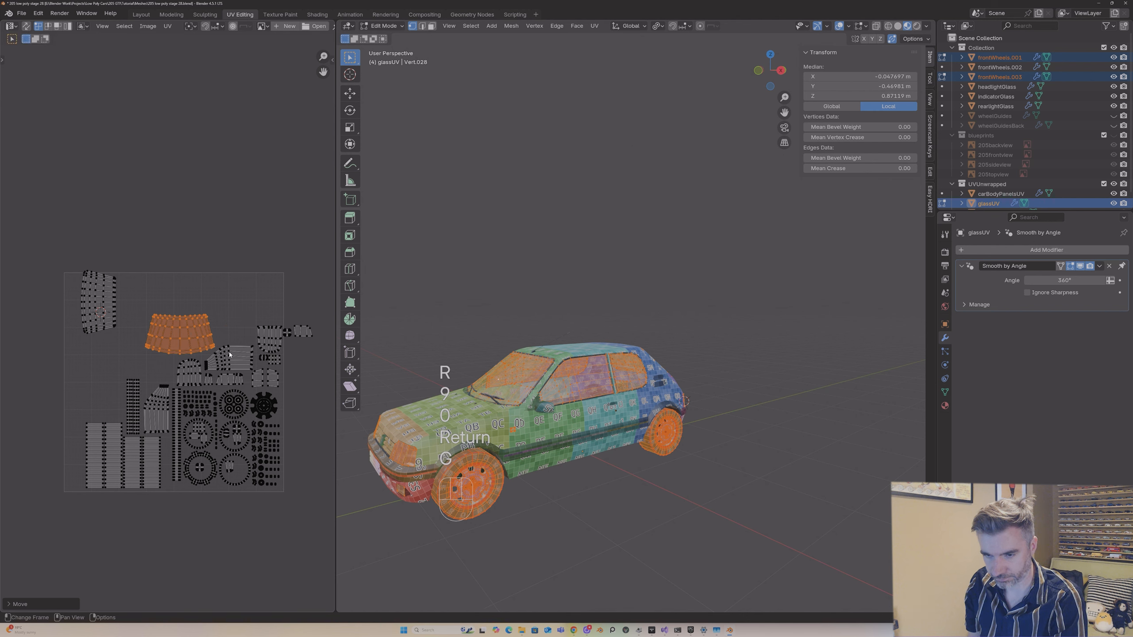
Step: Try rotating the narrow vertical strip island 90 degrees in place
{"action": "left_click", "coordinate": [230, 354]}
{"action": "left_click", "coordinate": [140, 391]}
{"action": "key", "text": "l"}
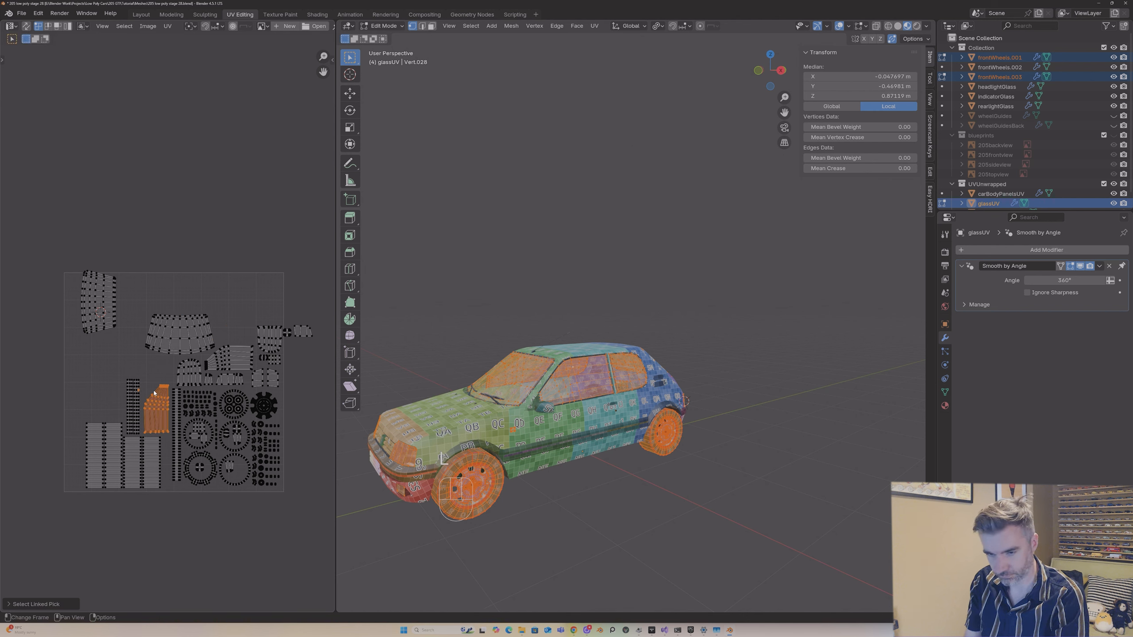
{"action": "left_click", "coordinate": [160, 403]}
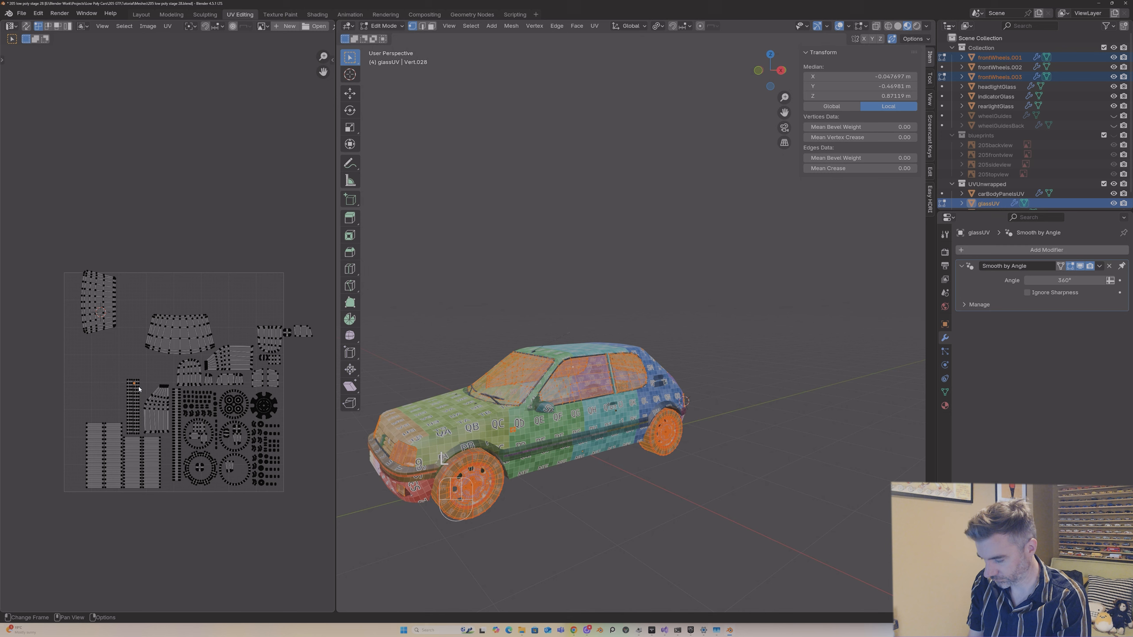
{"action": "key", "text": "l"}
{"action": "key", "text": "l"}
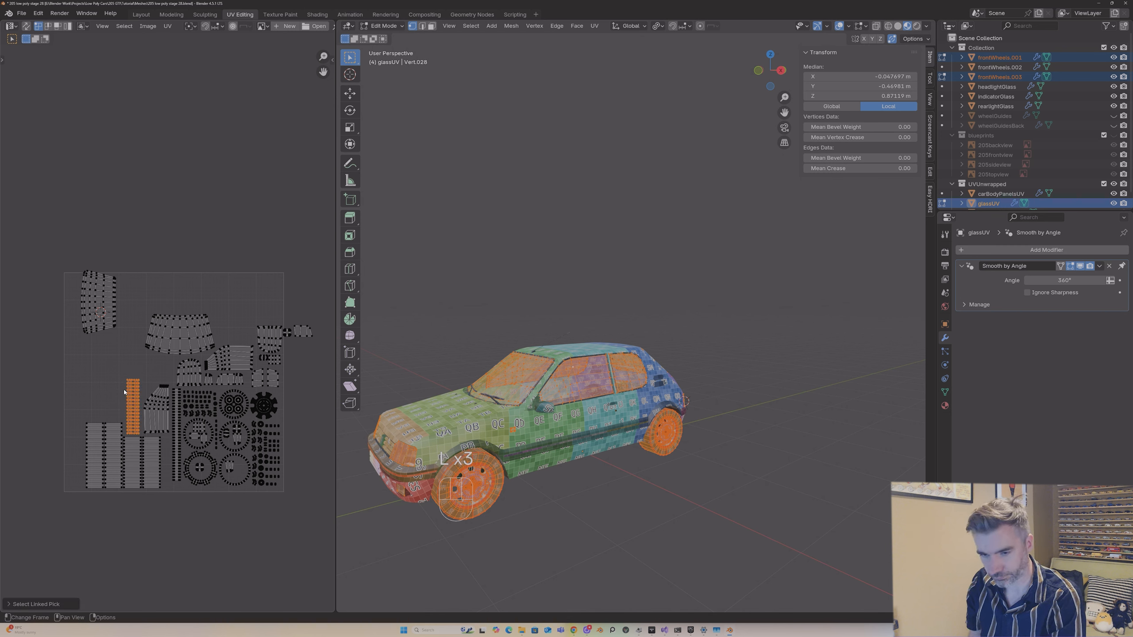
{"action": "key", "text": "r"}
{"action": "key", "text": "9"}
{"action": "key", "text": "0"}
{"action": "key", "text": "Return"}
{"action": "key", "text": "ctrl+z"}
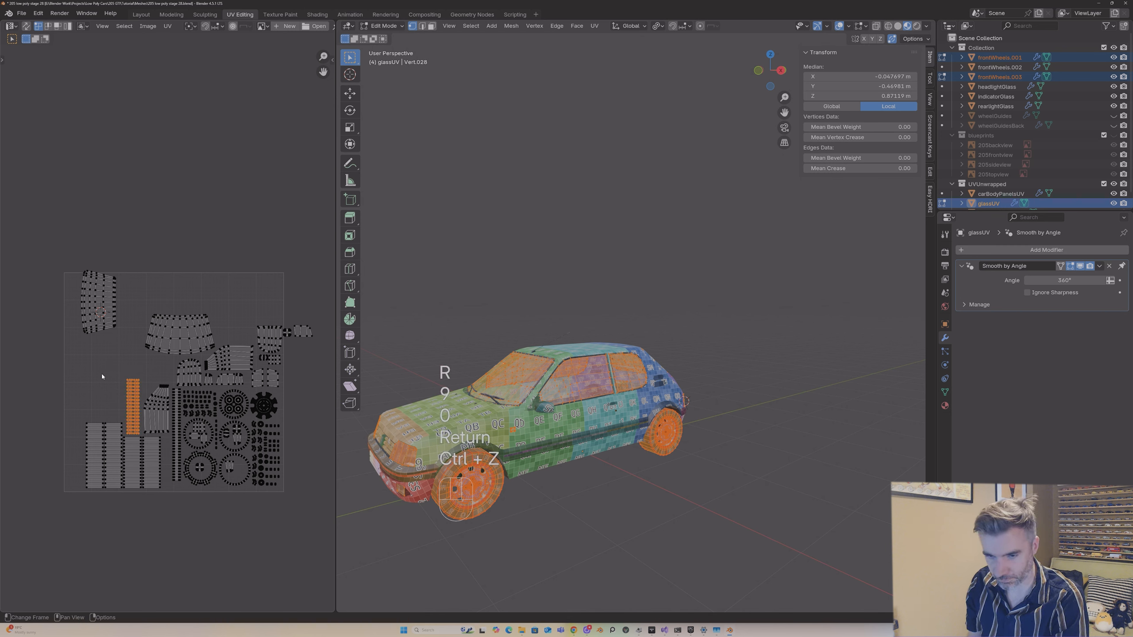
Step: Rotate the narrow vertical strip island 90 degrees and lay it directly along the top of the tall rectangular islands
{"action": "key", "text": "l"}
{"action": "key", "text": "l"}
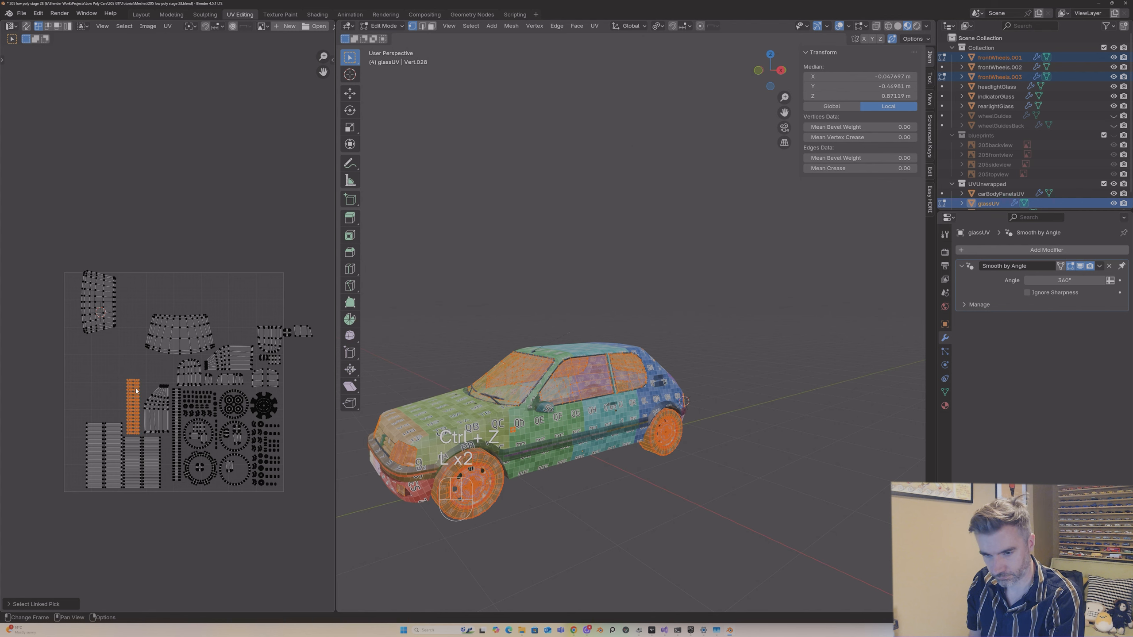
{"action": "left_click_drag", "start_coordinate": [123, 370], "coordinate": [143, 441]}
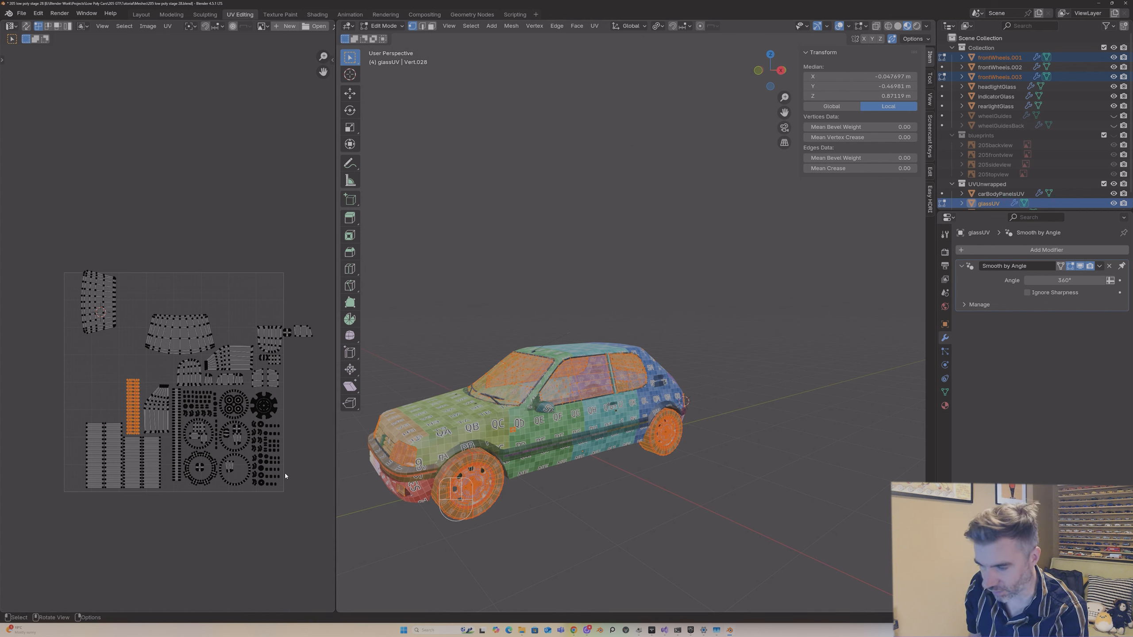
{"action": "key", "text": "l"}
{"action": "key", "text": "g"}
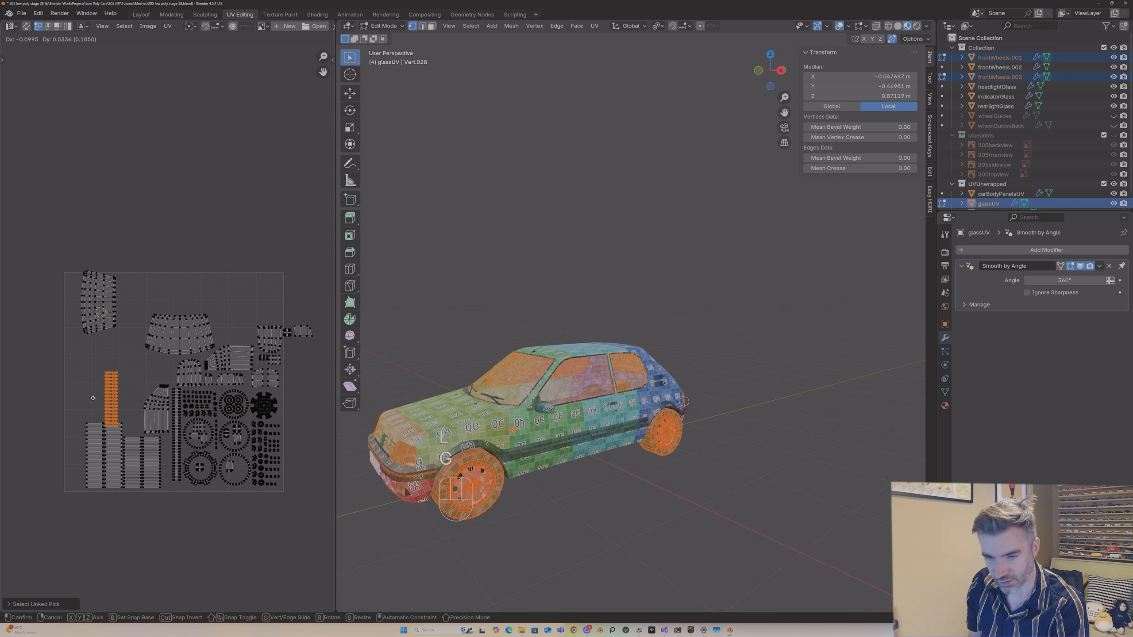
{"action": "key", "text": "r"}
{"action": "key", "text": "9"}
{"action": "key", "text": "0"}
{"action": "key", "text": "Return"}
{"action": "key", "text": "g"}
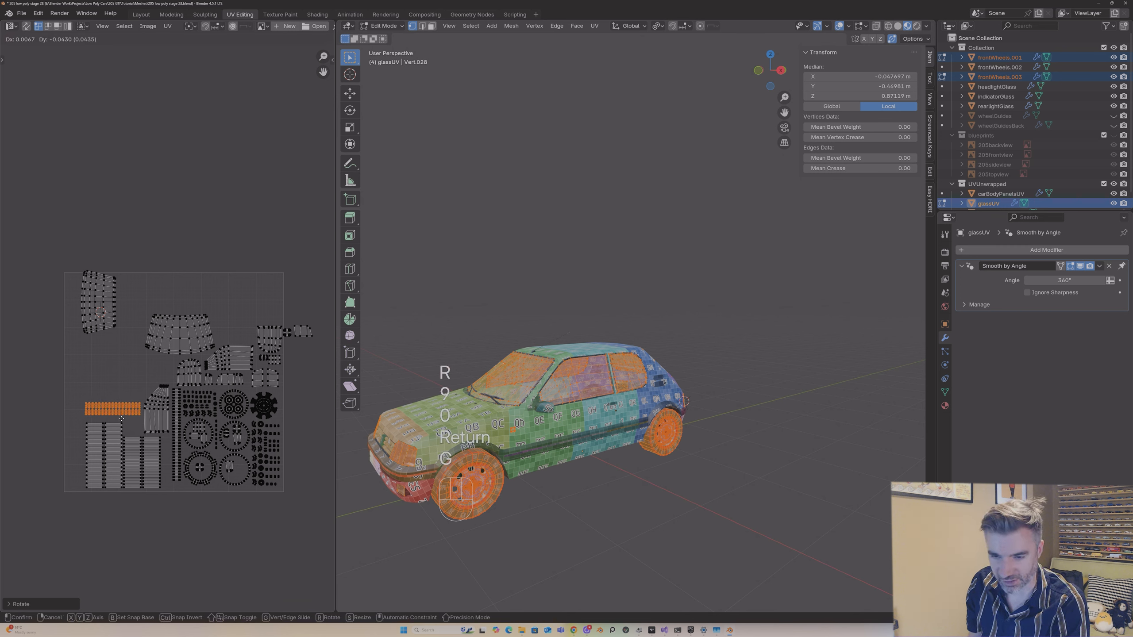
{"action": "left_click", "coordinate": [124, 426]}
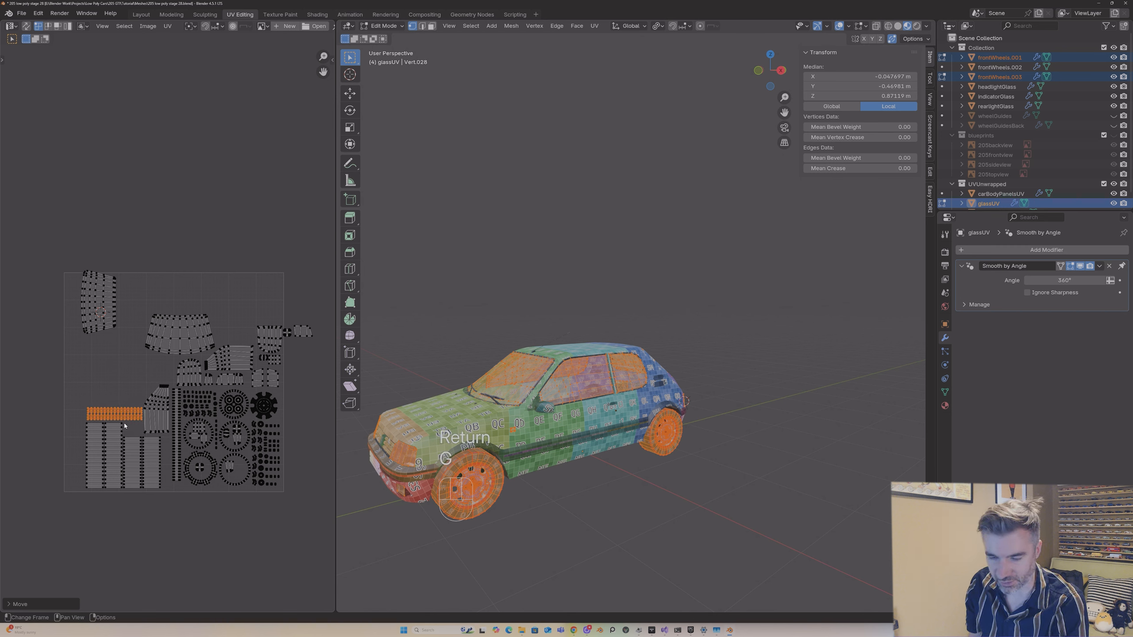
{"action": "key", "text": "alt+a"}
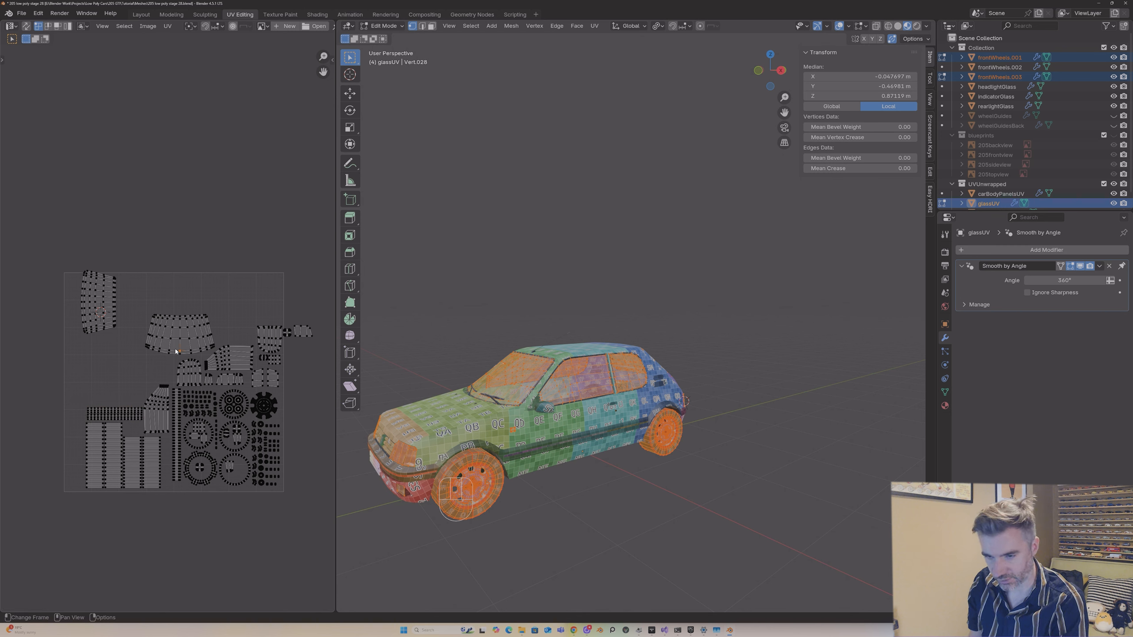
Step: Move the rotated curved glass island above the horizontal strip and try tilting it freehand
{"action": "key", "text": "l"}
{"action": "key", "text": "g"}
{"action": "left_click", "coordinate": [112, 395]}
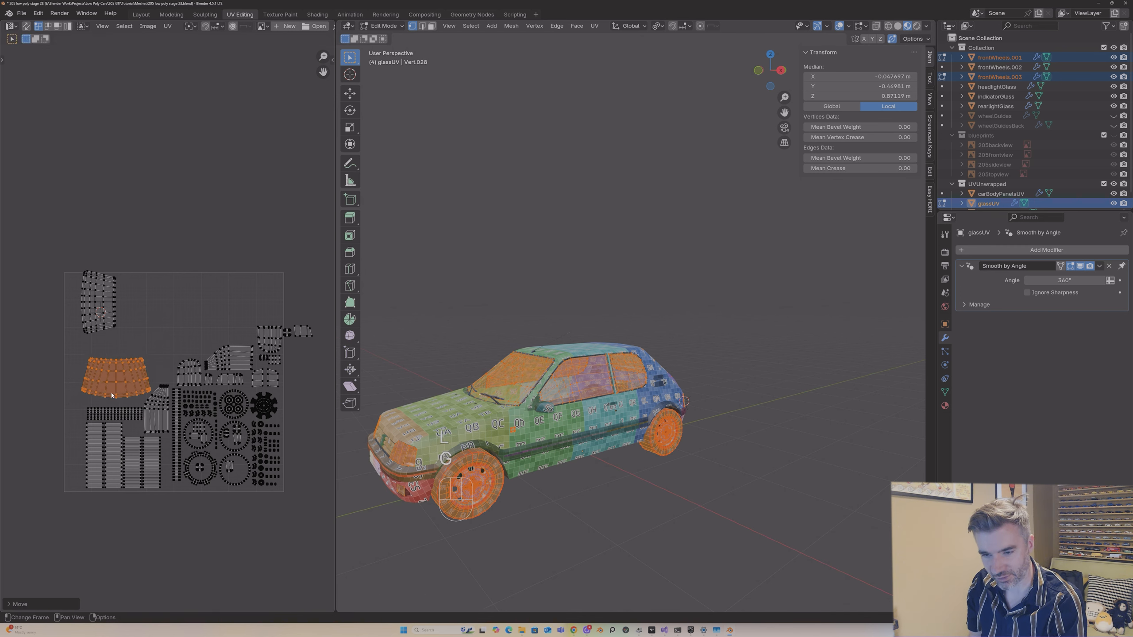
{"action": "key", "text": "r"}
{"action": "left_click", "coordinate": [107, 393]}
{"action": "key", "text": "ctrl+z"}
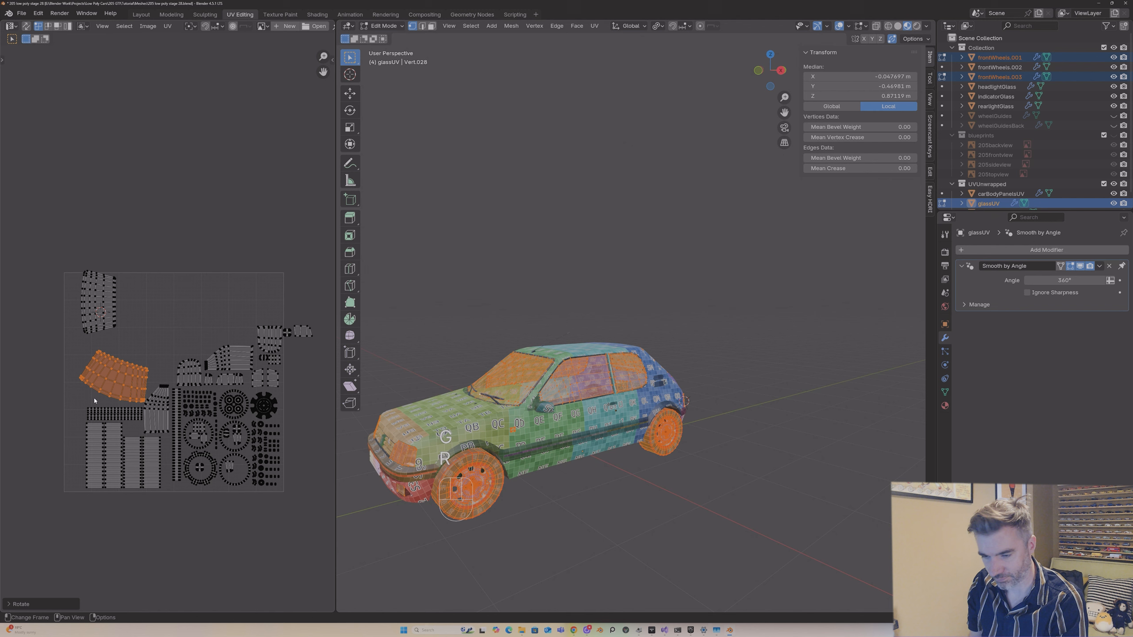
Step: Rotate the same curved glass island 90 degrees so it stands upright and place it above the horizontal strip
{"action": "type", "text": "r90"}
{"action": "key", "text": "Return"}
{"action": "key", "text": "g"}
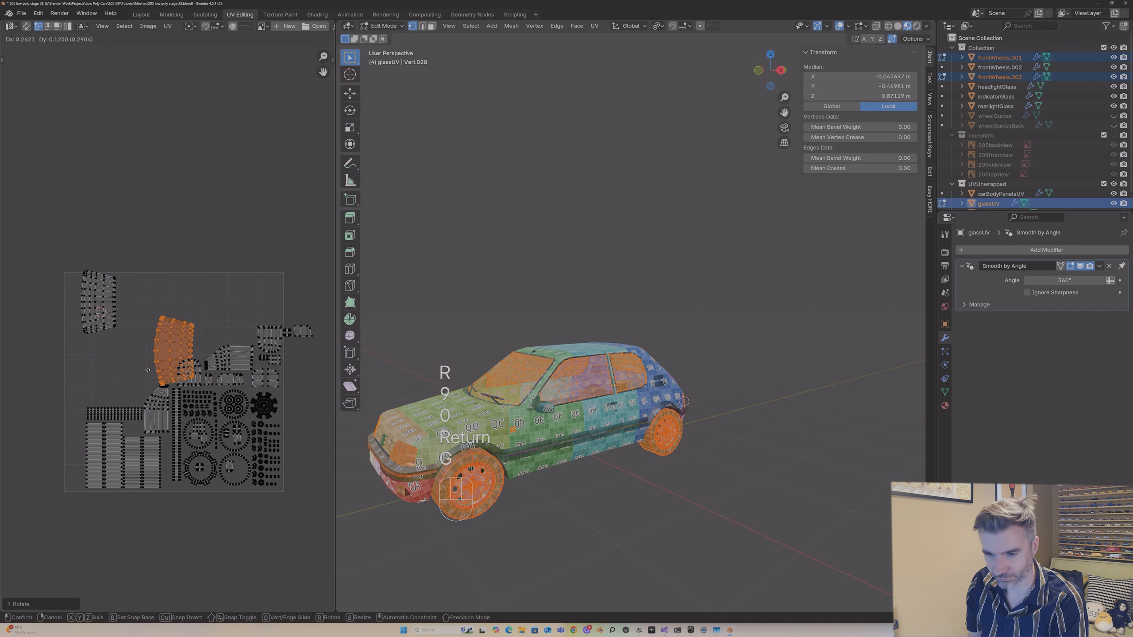
{"action": "left_click", "coordinate": [107, 396]}
{"action": "key", "text": "alt+a"}
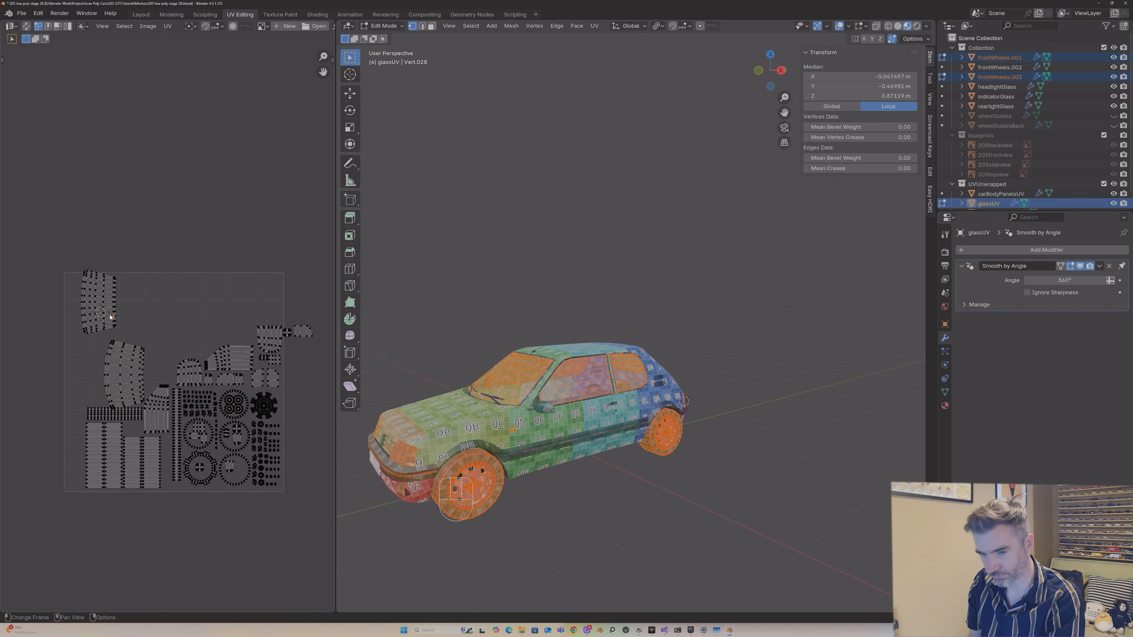
Step: Move the upper-left curved island near the tile's middle and park the larger curved island over the tile's upper-right corner
{"action": "key", "text": "l"}
{"action": "key", "text": "g"}
{"action": "left_click", "coordinate": [267, 339]}
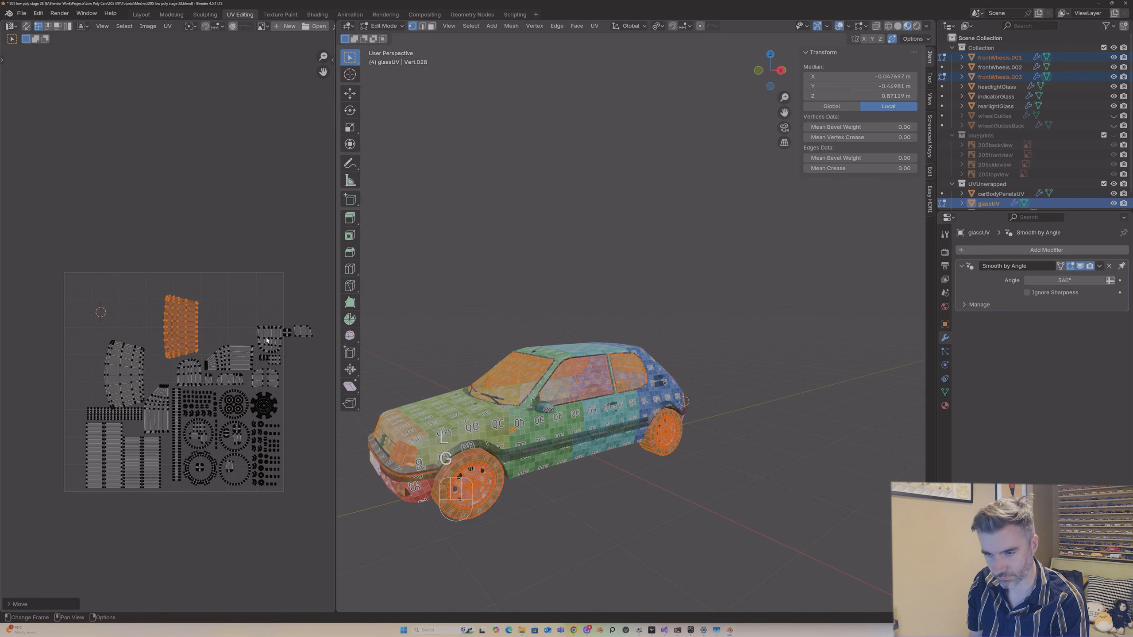
{"action": "key", "text": "alt+a"}
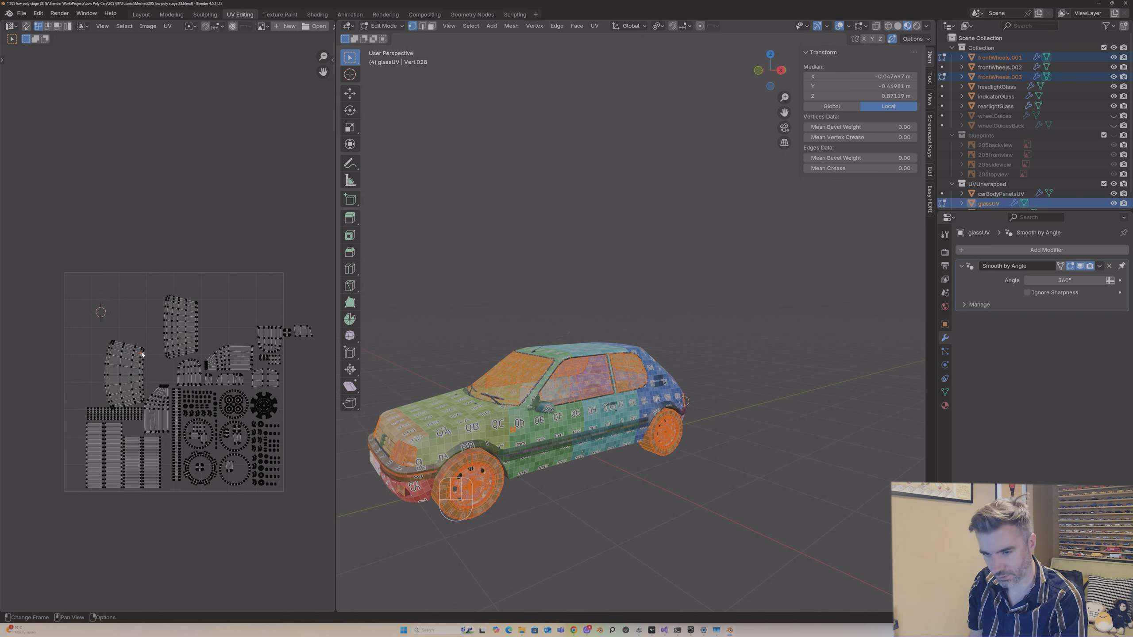
{"action": "key", "text": "l"}
{"action": "key", "text": "g"}
{"action": "left_click", "coordinate": [283, 243]}
{"action": "key", "text": "alt+a"}
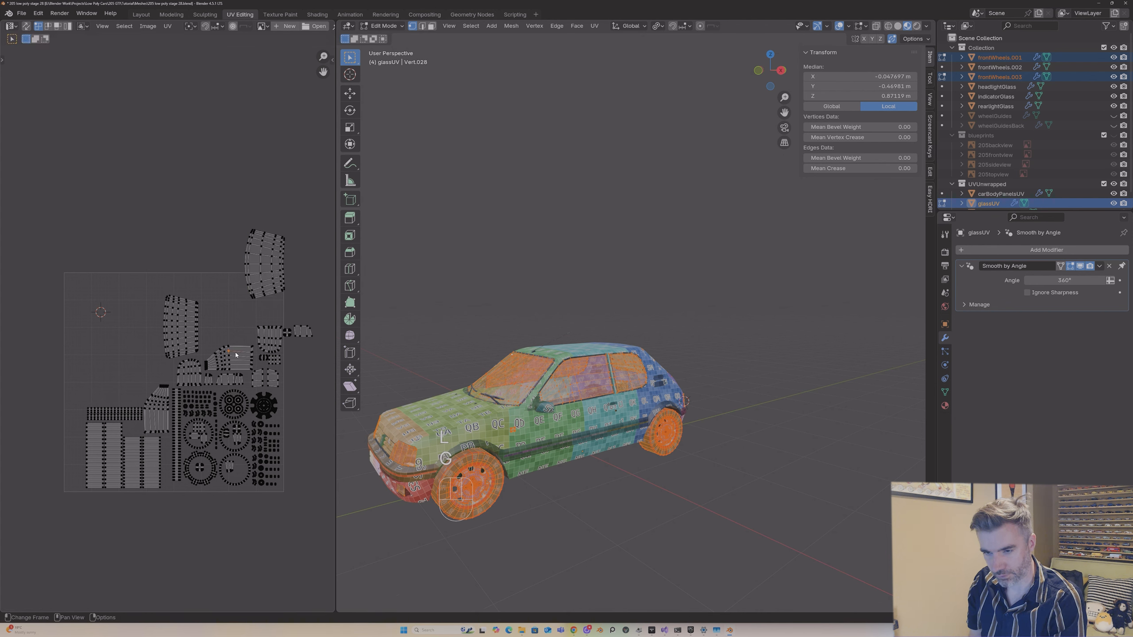
Step: Move the small tapered panel island from the tile's right edge into the gap above the stepped side-window island
{"action": "key", "text": "l"}
{"action": "key", "text": "g"}
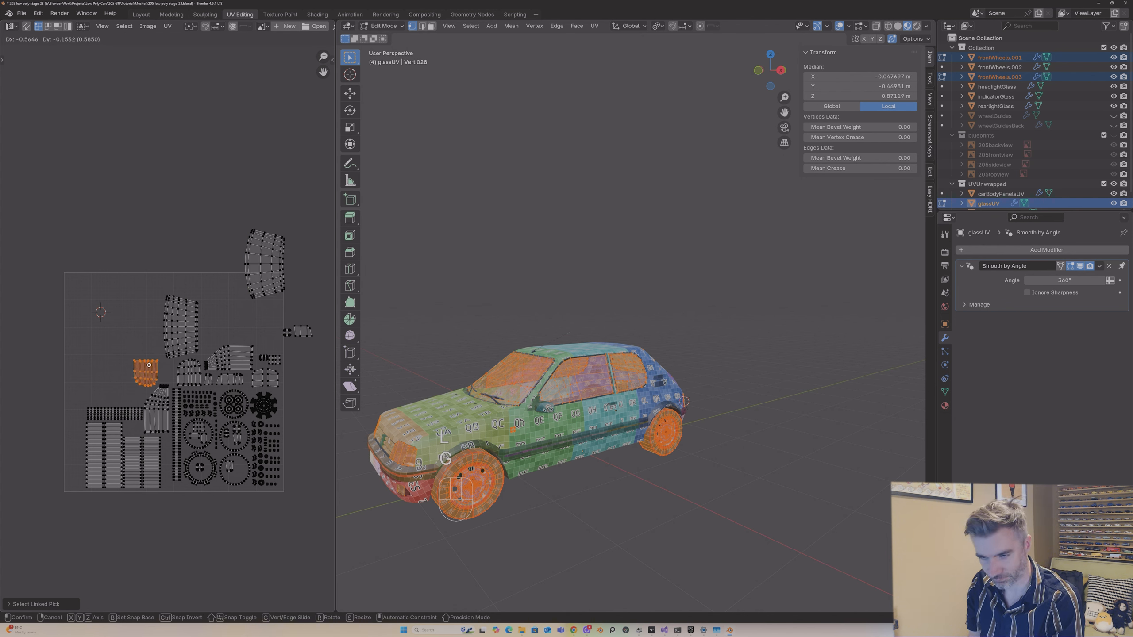
{"action": "left_click", "coordinate": [145, 367]}
{"action": "key", "text": "alt+a"}
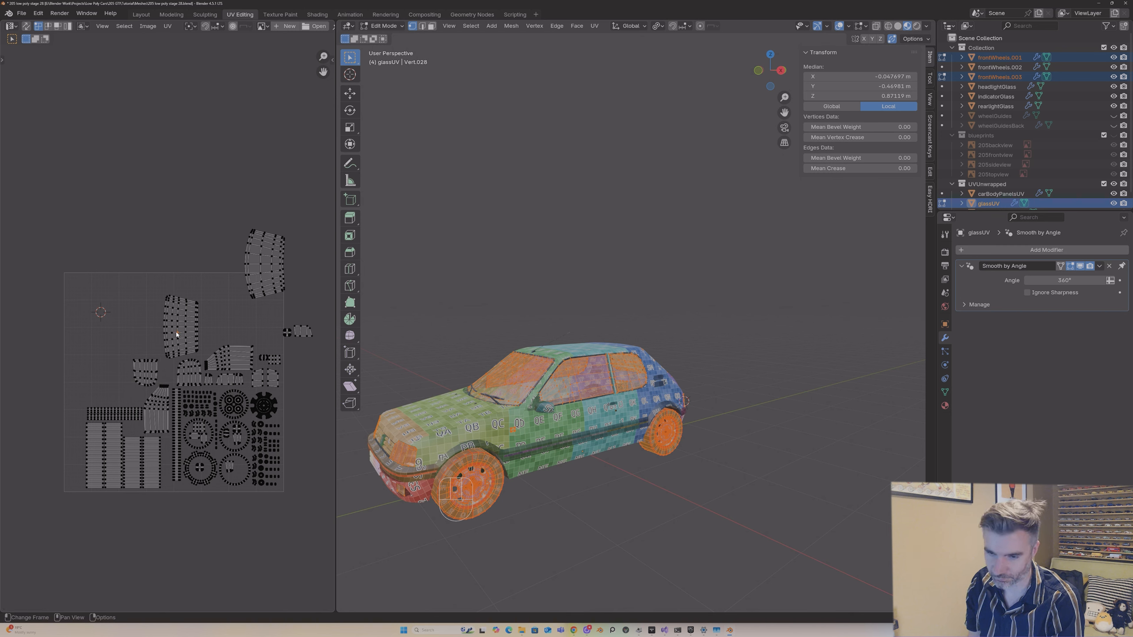
Step: Rotate the smaller curved glass island 90 degrees and place it directly above the small tapered panel island
{"action": "type", "text": "lr90"}
{"action": "key", "text": "Return"}
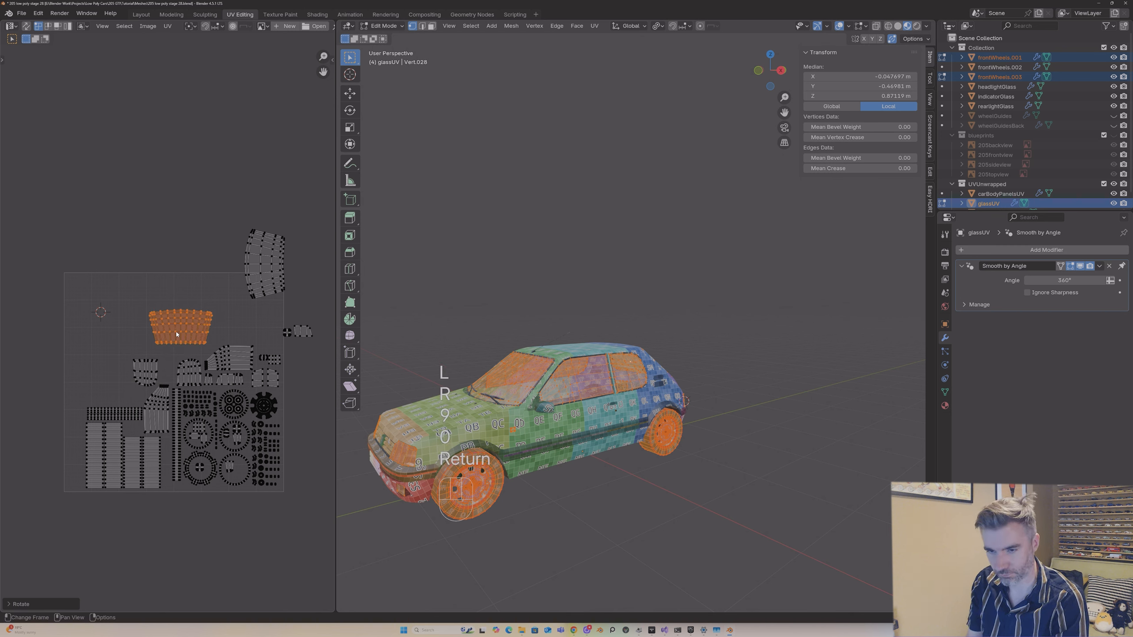
{"action": "key", "text": "g"}
{"action": "left_click", "coordinate": [159, 344]}
Step: Rotate the larger curved glass island 90 degrees and place it above the fan-shaped panel island, inside the tile's right side
{"action": "left_click", "coordinate": [259, 266]}
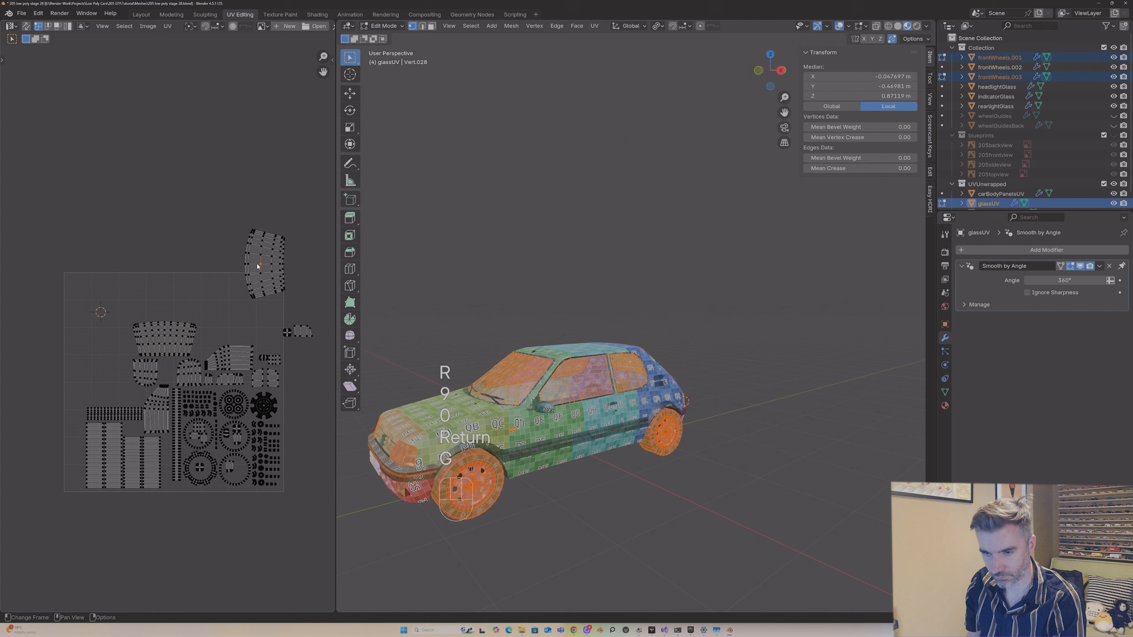
{"action": "key", "text": "l"}
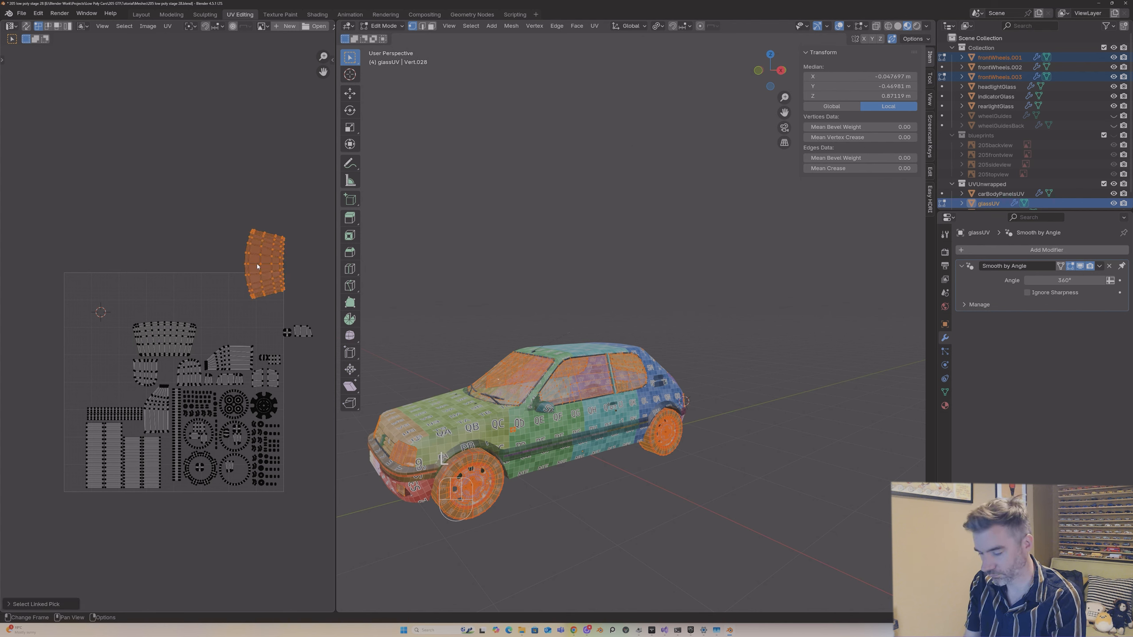
{"action": "key", "text": "t"}
{"action": "key", "text": "9"}
{"action": "key", "text": "0"}
{"action": "key", "text": "Escape"}
{"action": "type", "text": "r90"}
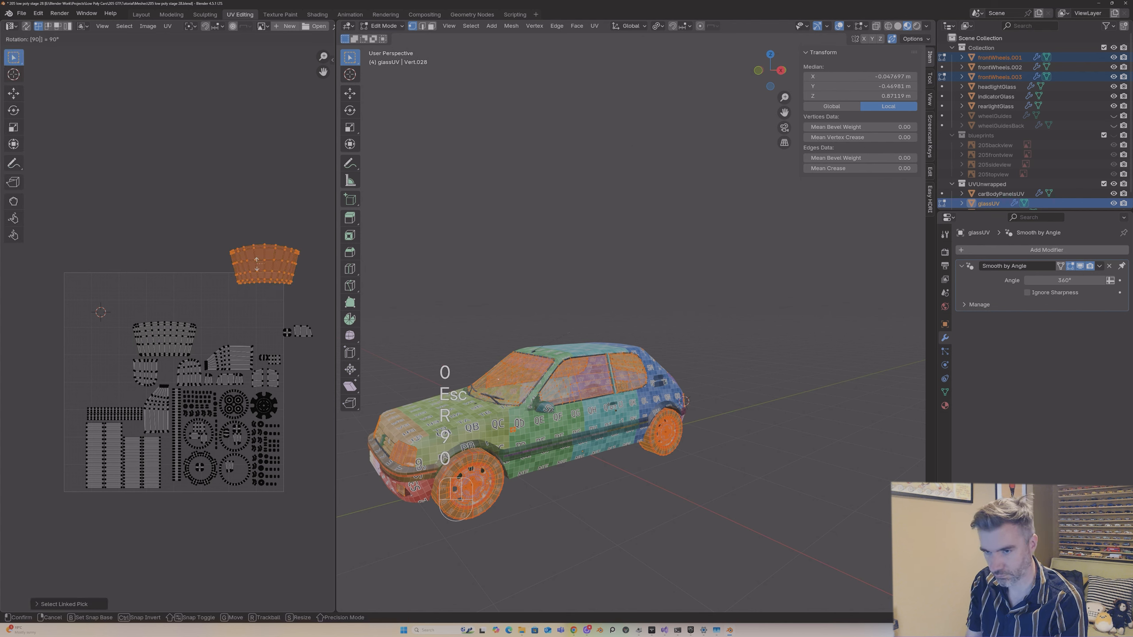
{"action": "key", "text": "Return"}
{"action": "key", "text": "g"}
{"action": "left_click", "coordinate": [227, 326]}
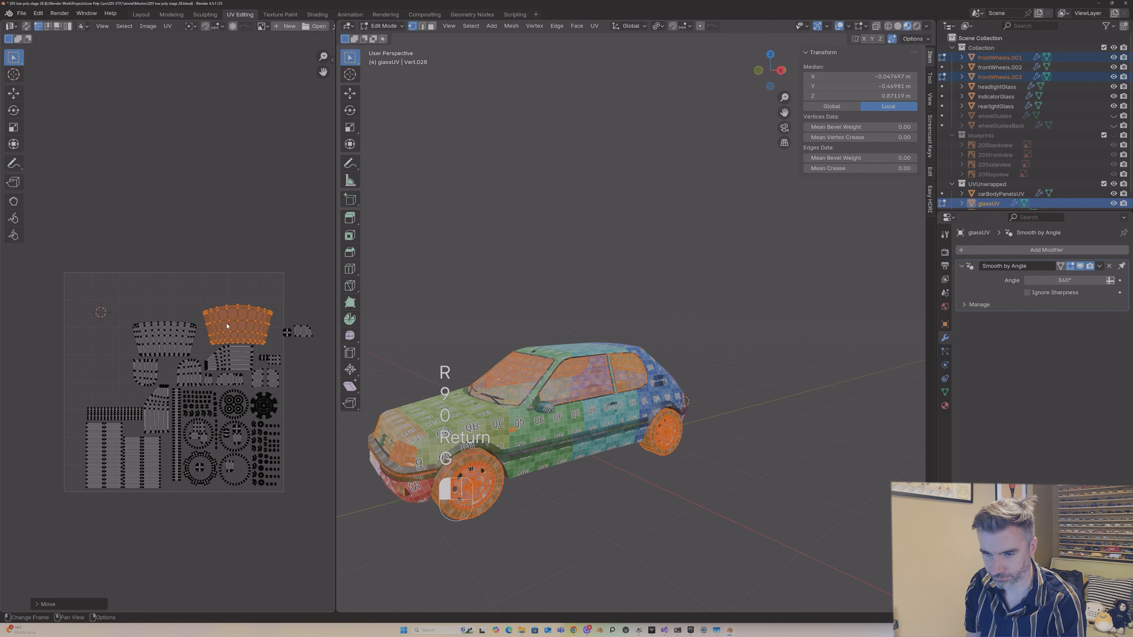
Step: Move the two small islands from beyond the tile's right edge to just below its lower-right part
{"action": "left_click", "coordinate": [295, 331]}
{"action": "key", "text": "g"}
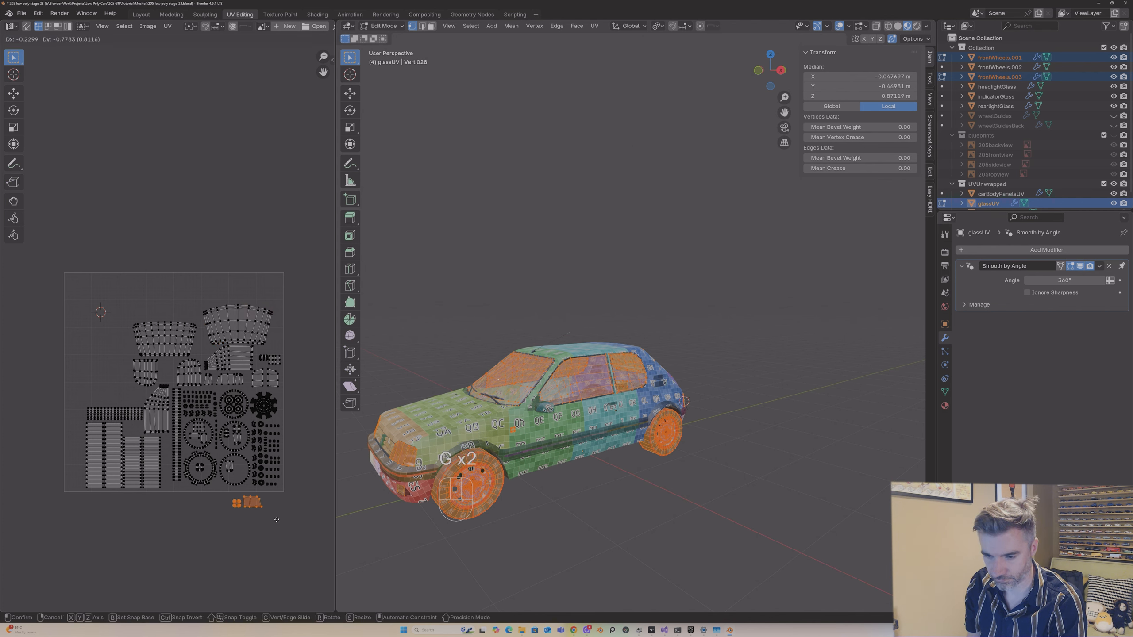
{"action": "left_click", "coordinate": [255, 519]}
Step: Rotate the larger of the two small islands below the tile 90 degrees and place it inside the lower-right wheel ring
{"action": "left_click", "coordinate": [257, 513]}
{"action": "key", "text": "l"}
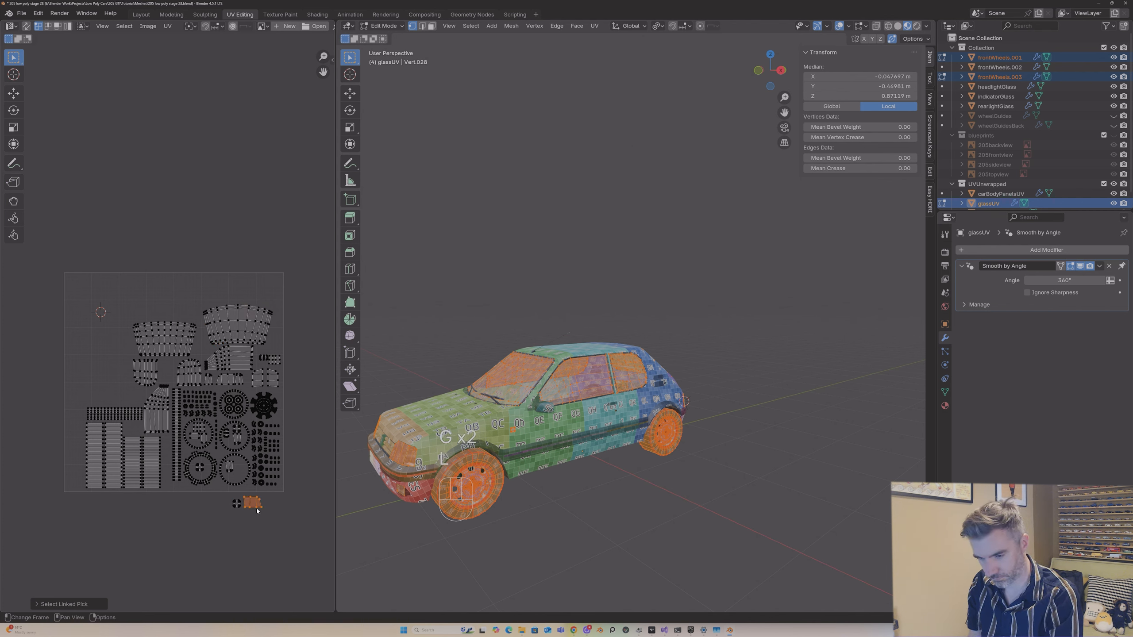
{"action": "key", "text": "g"}
{"action": "left_click", "coordinate": [246, 487]}
{"action": "key", "text": "r"}
{"action": "key", "text": "9"}
{"action": "key", "text": "0"}
{"action": "key", "text": "Return"}
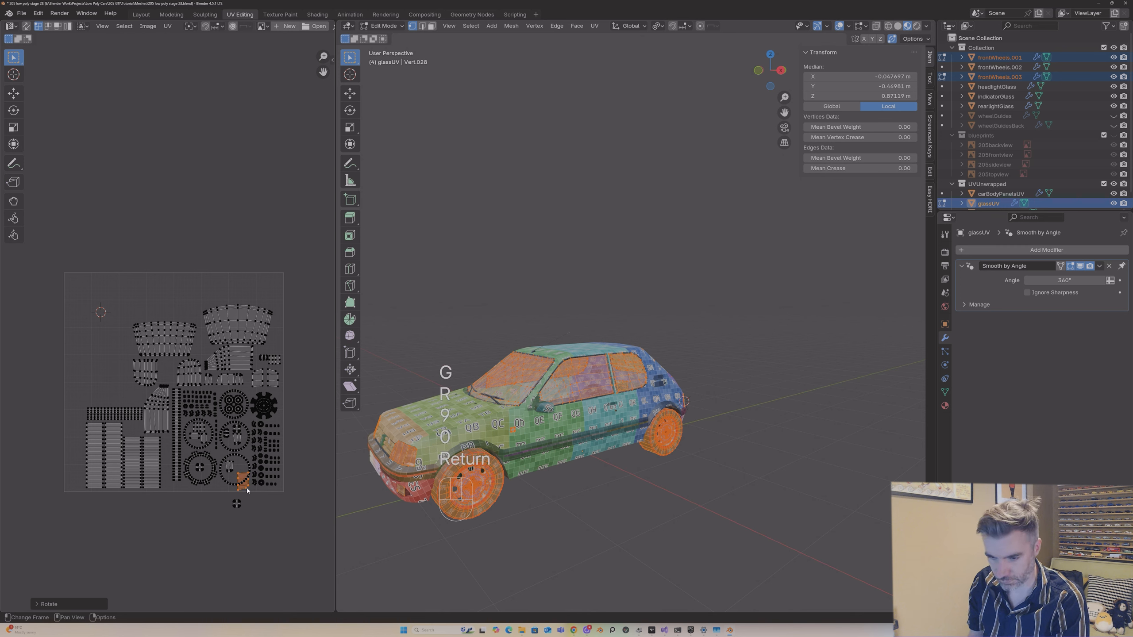
{"action": "key", "text": "g"}
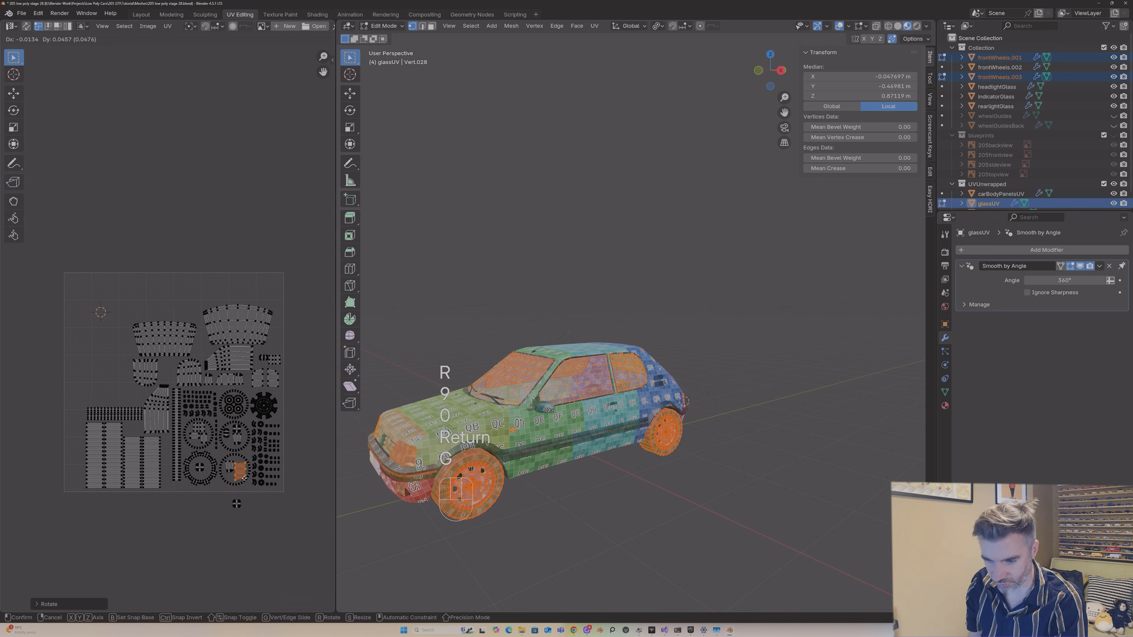
{"action": "left_click", "coordinate": [237, 503]}
Step: Move the small cross-shaped island from below the tile into the centre of the lower-left toothed wheel ring
{"action": "left_click", "coordinate": [241, 503]}
{"action": "key", "text": "l"}
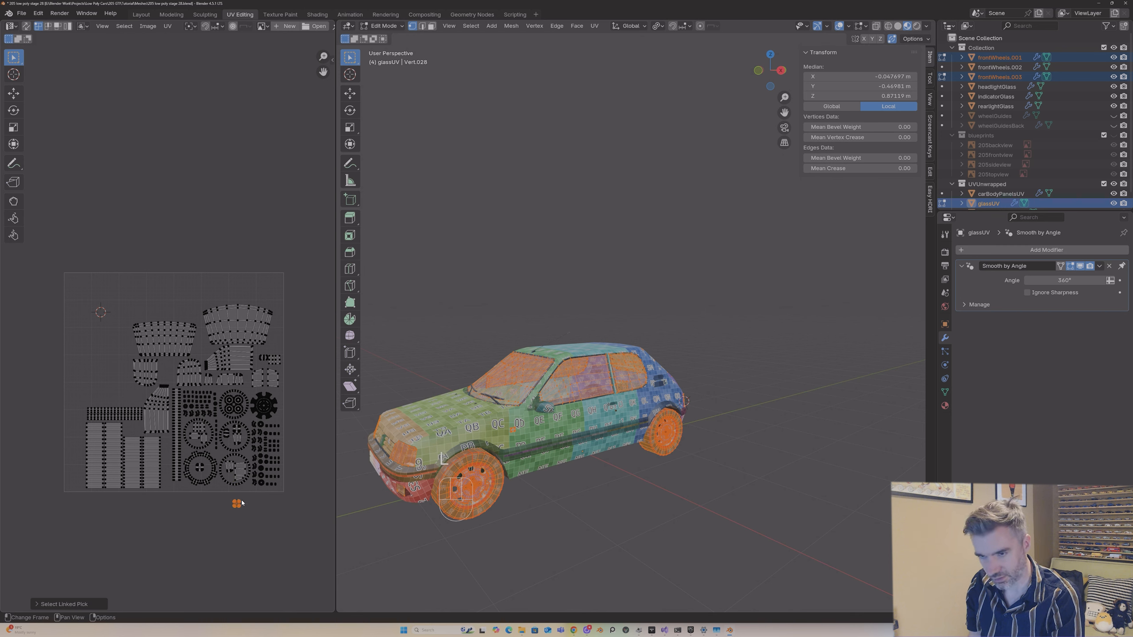
{"action": "key", "text": "g"}
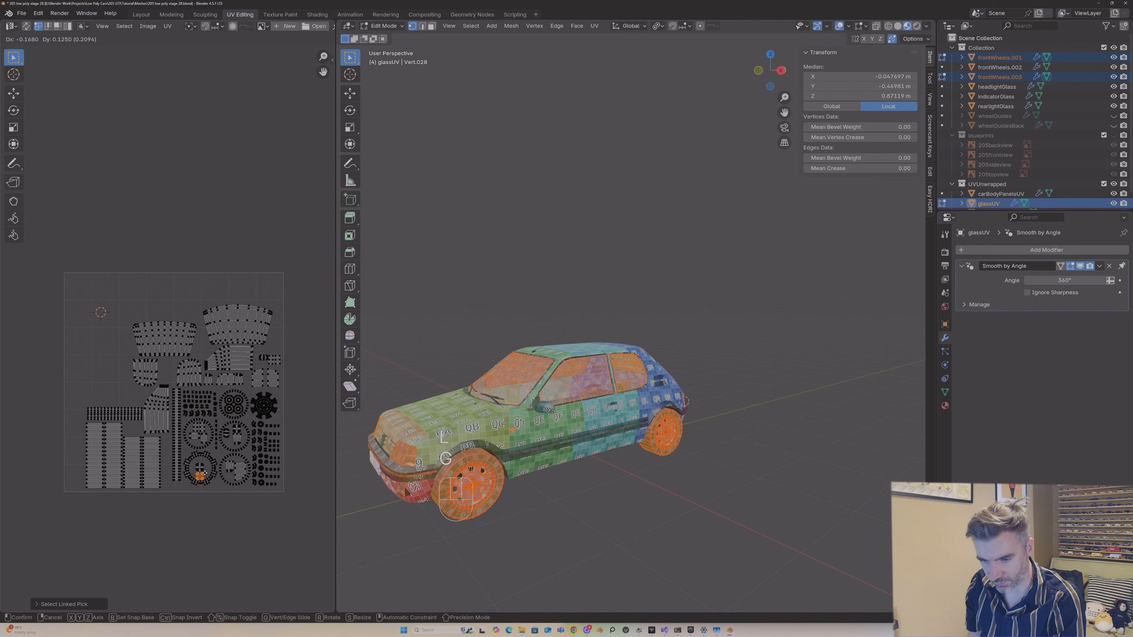
{"action": "left_click", "coordinate": [204, 473]}
{"action": "key", "text": "g"}
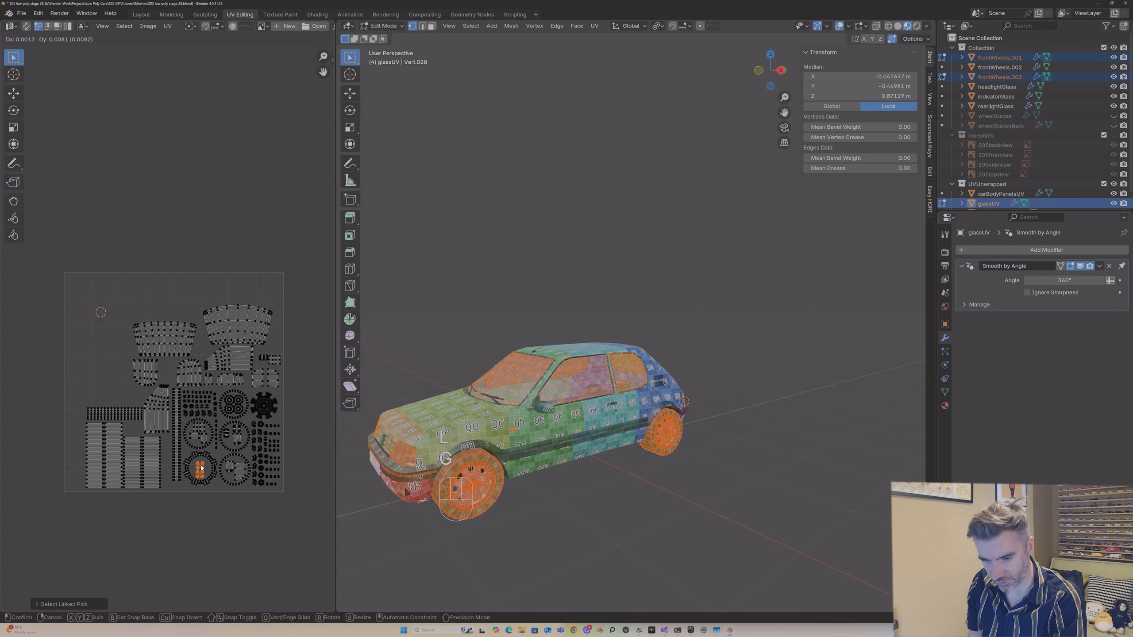
{"action": "left_click", "coordinate": [203, 473]}
{"action": "left_click", "coordinate": [205, 474]}
{"action": "right_click", "coordinate": [202, 472]}
{"action": "key", "text": "l"}
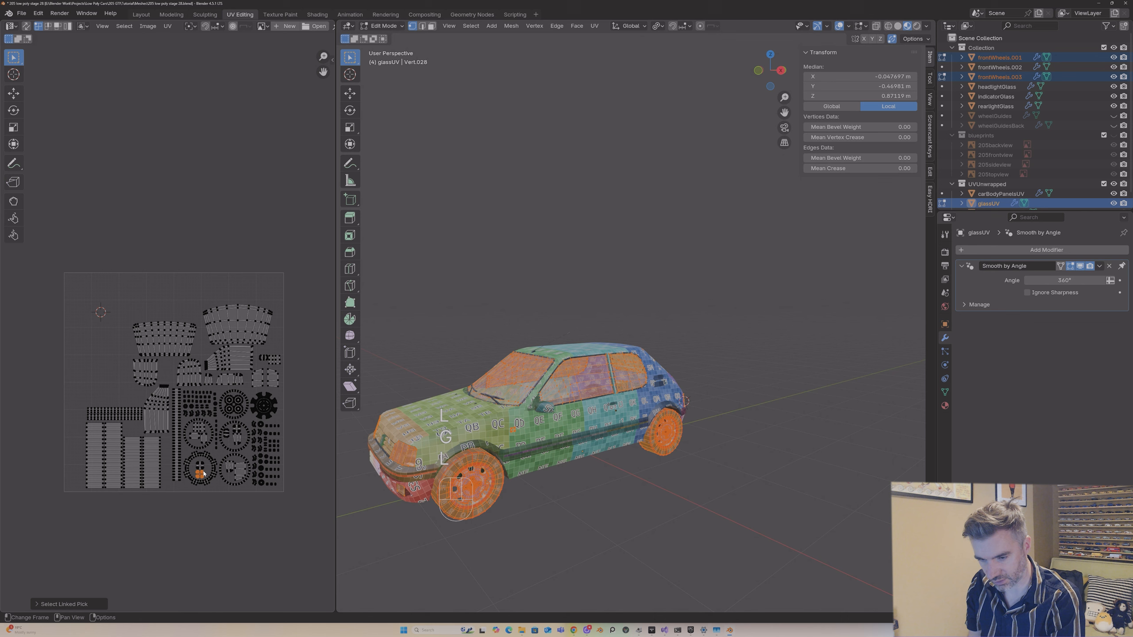
{"action": "key", "text": "g"}
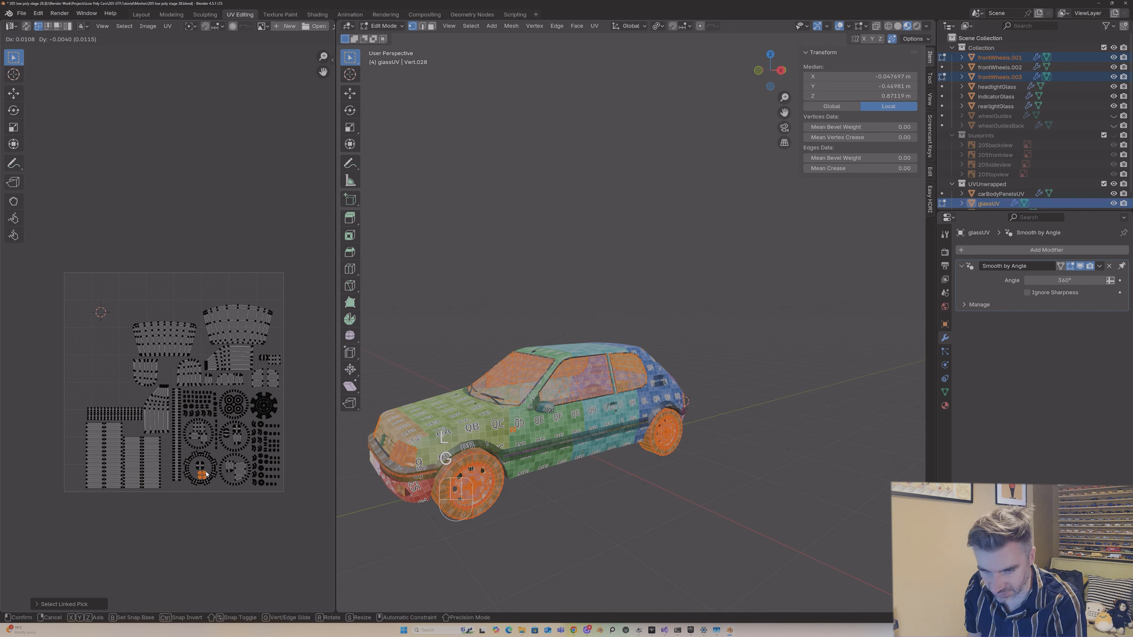
{"action": "left_click", "coordinate": [206, 475]}
Step: Scale up all the packed islands together and reposition them to span the tile's full width
{"action": "left_click_drag", "start_coordinate": [73, 278], "coordinate": [287, 514]}
{"action": "key", "text": "s"}
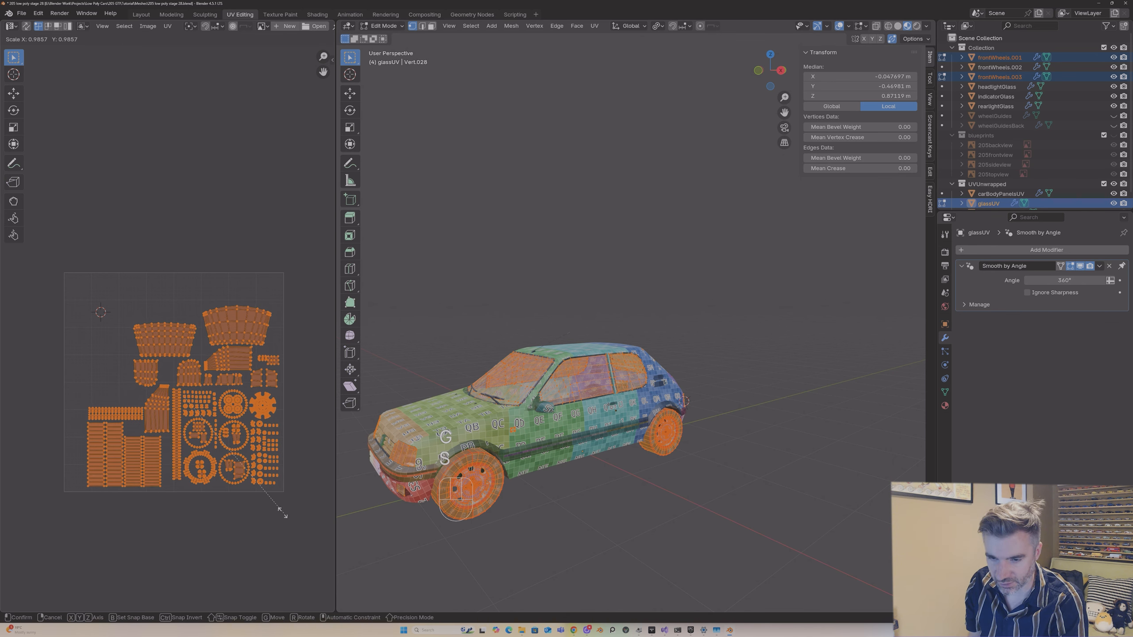
{"action": "left_click", "coordinate": [304, 515]}
{"action": "key", "text": "g"}
{"action": "left_click", "coordinate": [294, 493]}
{"action": "key", "text": "s"}
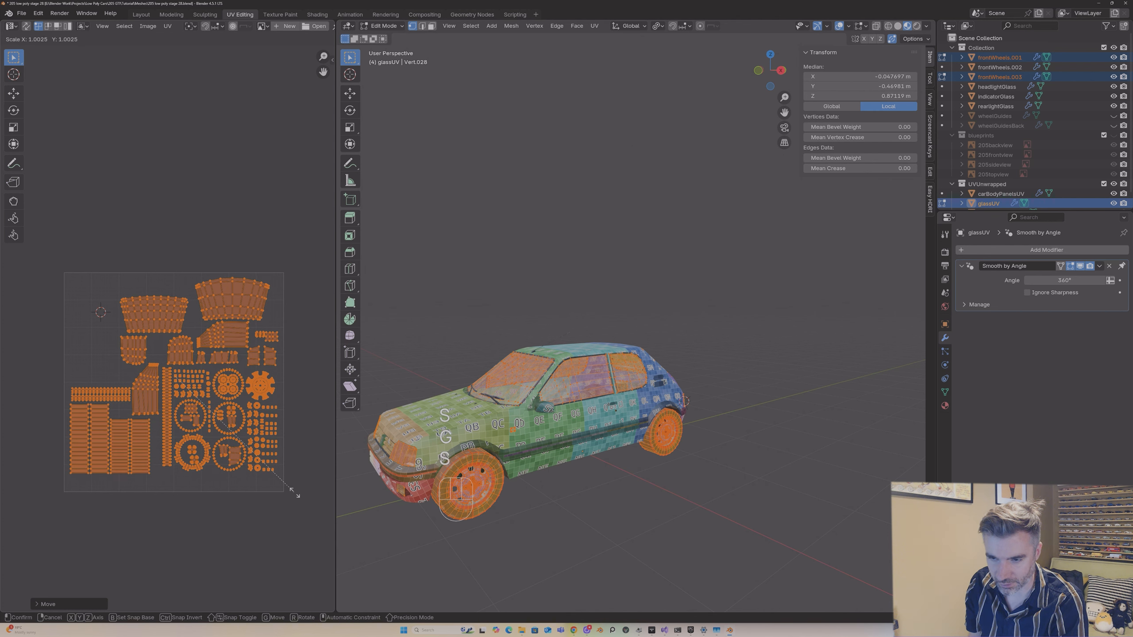
{"action": "key", "text": "g"}
{"action": "key", "text": "s"}
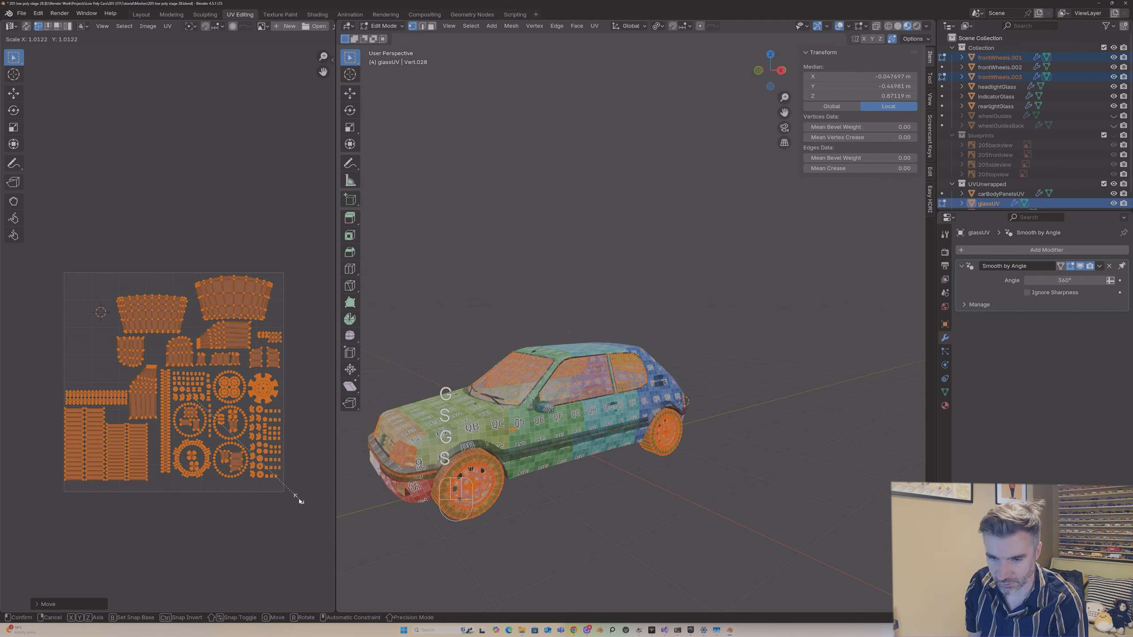
{"action": "left_click", "coordinate": [300, 500]}
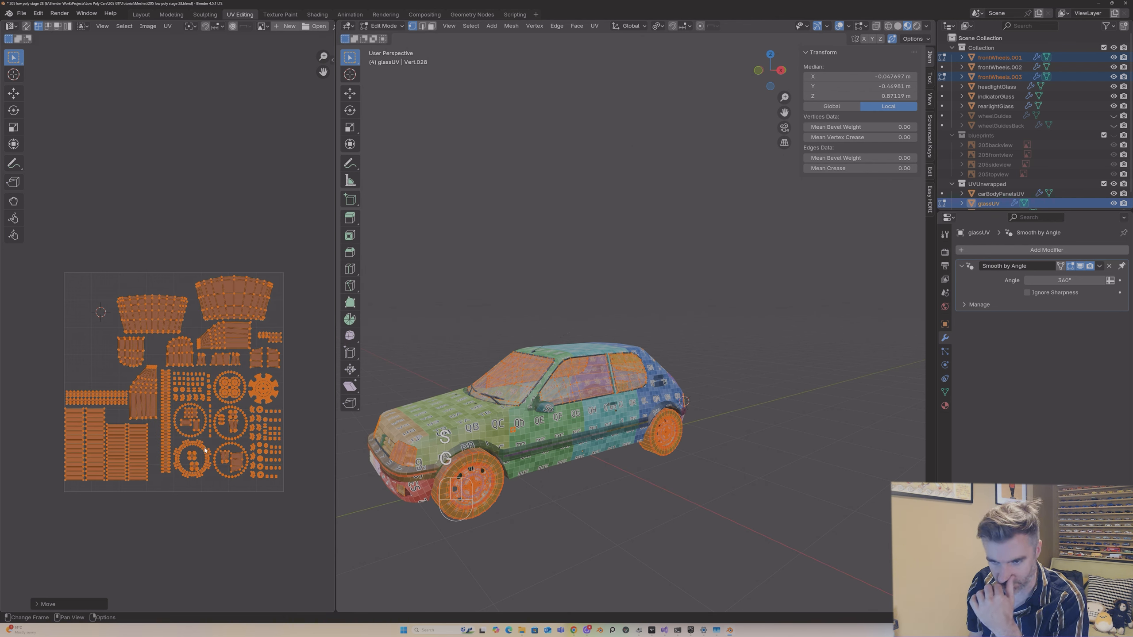
Step: Try rotating the leftmost vertical strip island 90 degrees and placing it above the smaller curved glass island
{"action": "key", "text": "alt+a"}
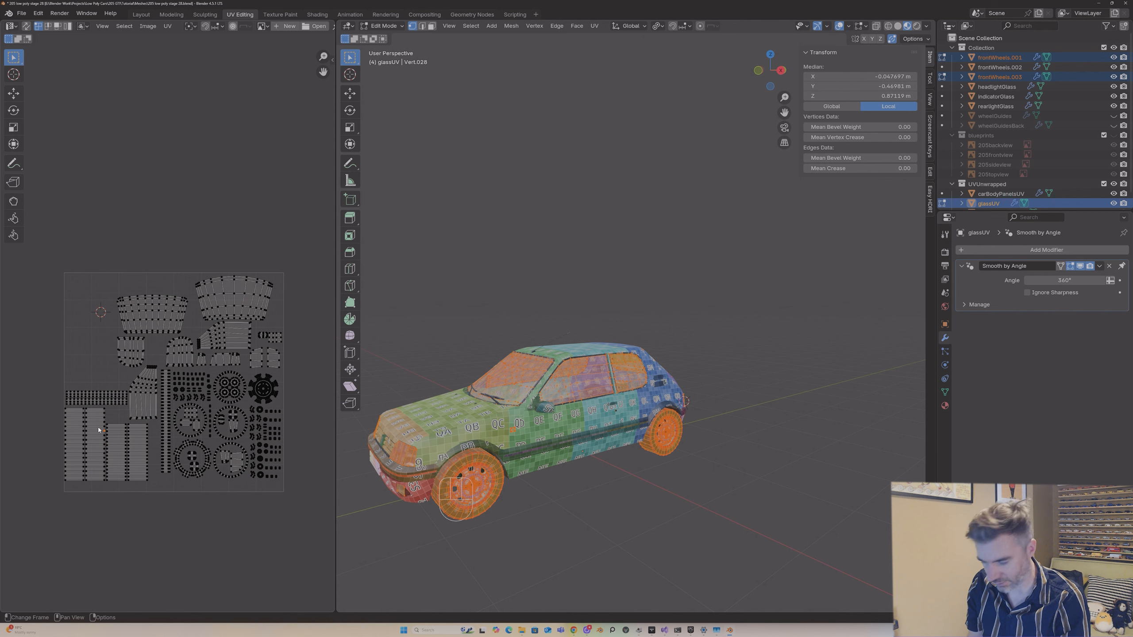
{"action": "key", "text": "l"}
{"action": "left_click", "coordinate": [83, 464]}
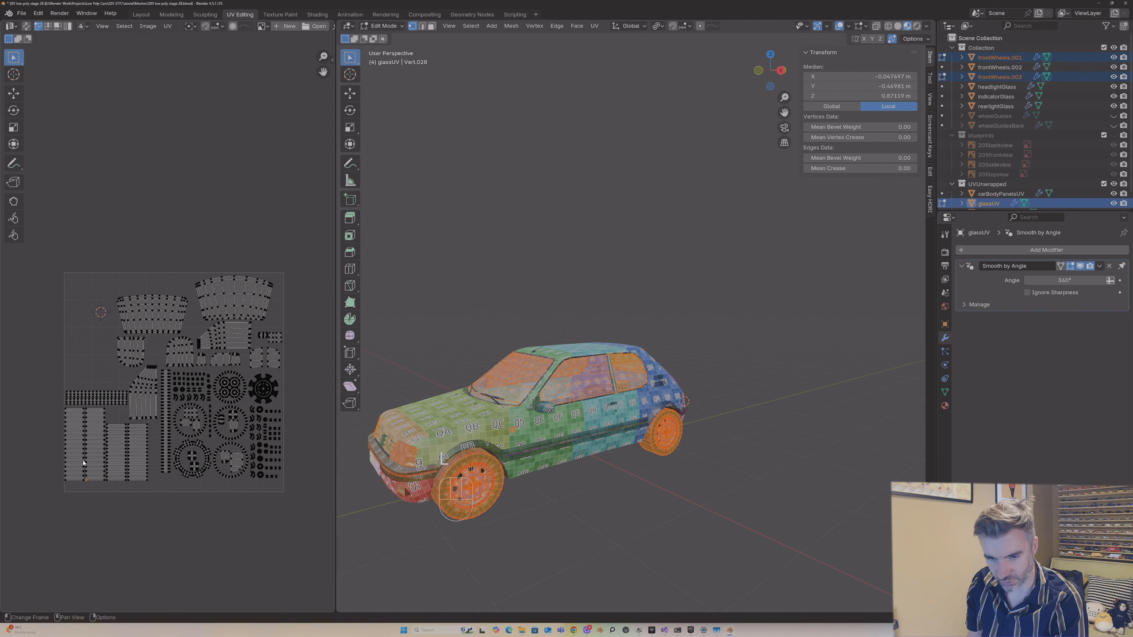
{"action": "left_click_drag", "start_coordinate": [54, 405], "coordinate": [94, 476]}
{"action": "left_click", "coordinate": [46, 406]}
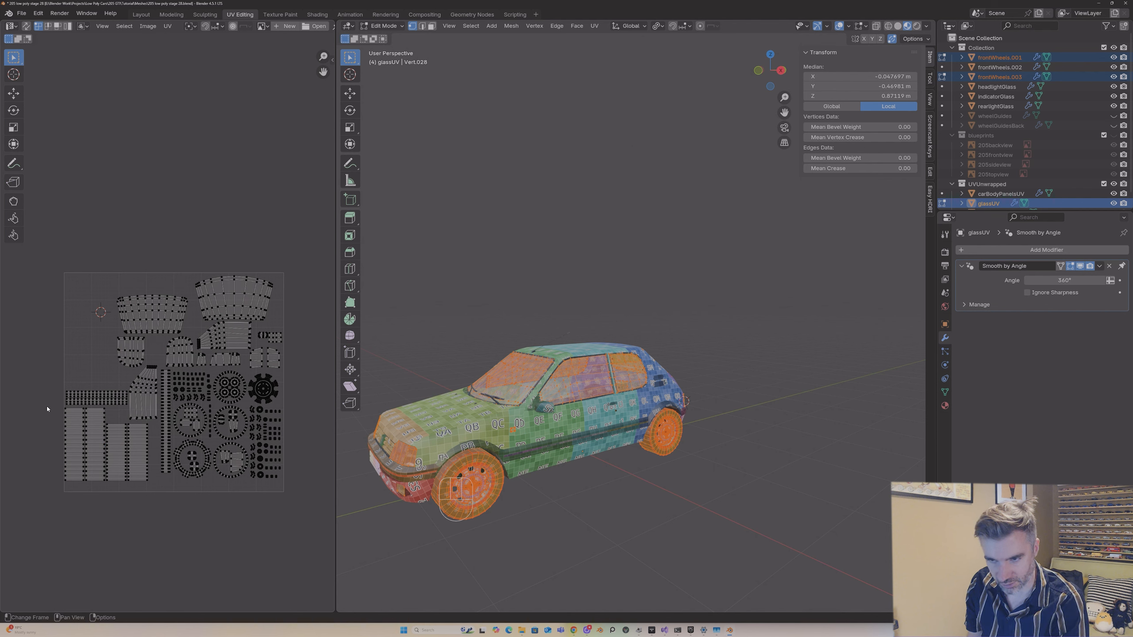
{"action": "left_click_drag", "start_coordinate": [45, 405], "coordinate": [86, 495]}
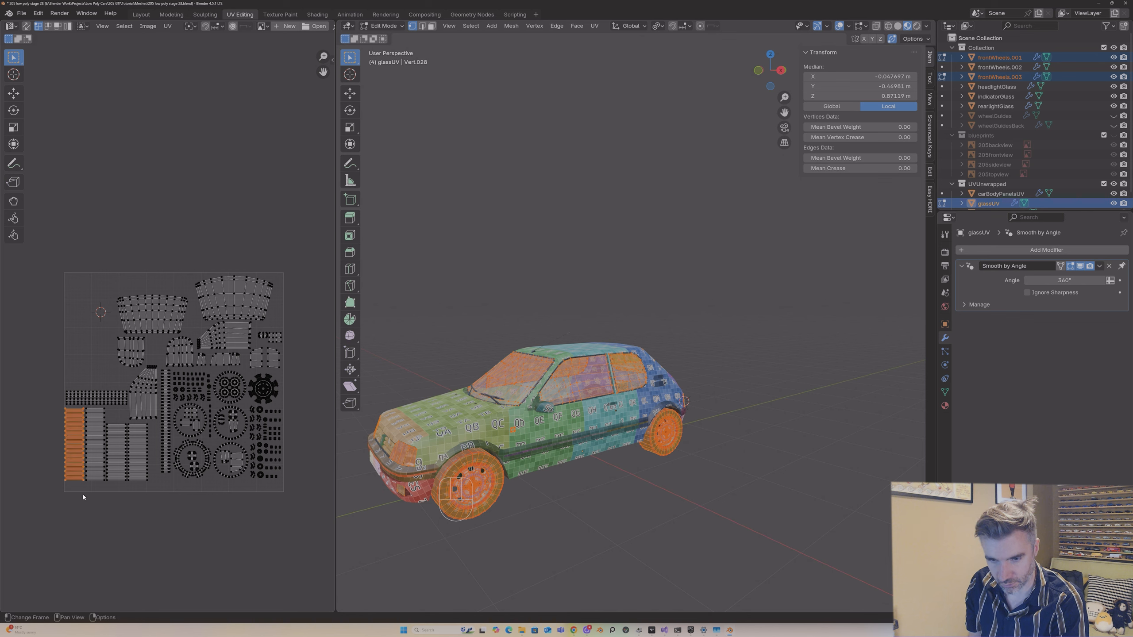
{"action": "key", "text": "g"}
{"action": "left_click", "coordinate": [160, 350]}
{"action": "key", "text": "r"}
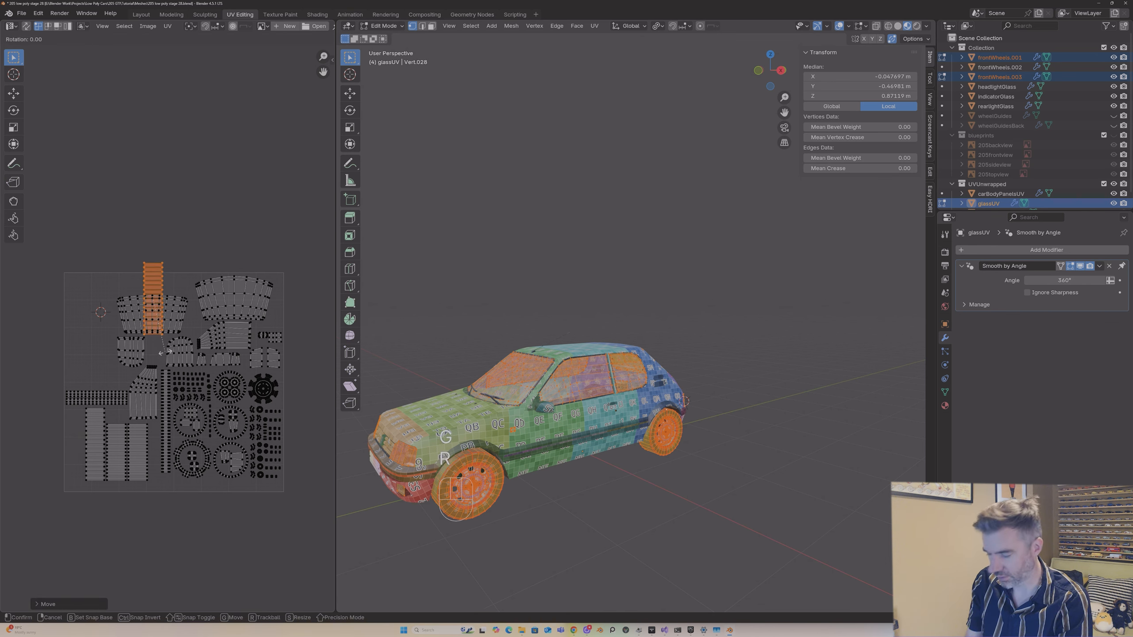
{"action": "key", "text": "9"}
{"action": "key", "text": "0"}
{"action": "key", "text": "Return"}
{"action": "key", "text": "g"}
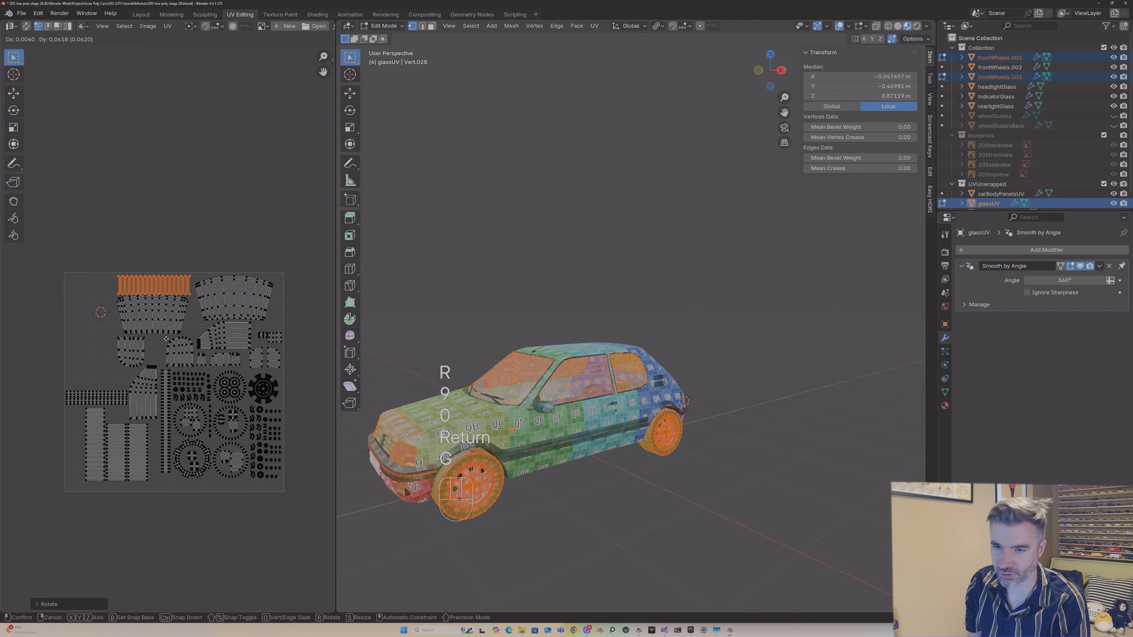
{"action": "left_click", "coordinate": [180, 343]}
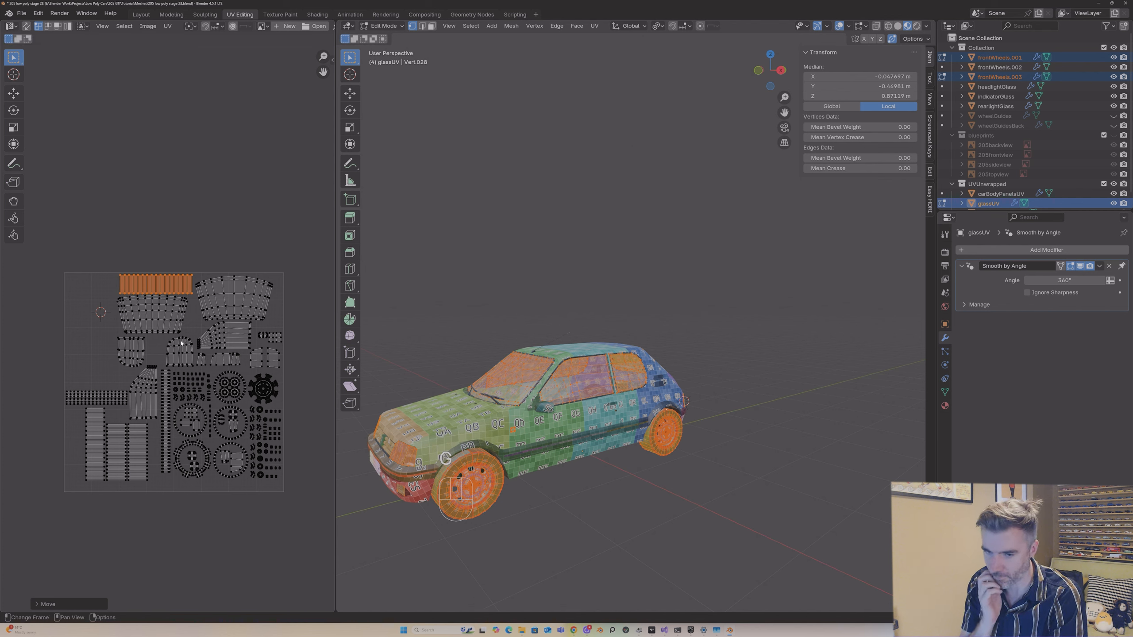
Step: Undo the strip island's rotation and moves, and clear the selection
{"action": "key", "text": "ctrl+z"}
{"action": "key", "text": "ctrl+z"}
{"action": "key", "text": "ctrl+z"}
{"action": "left_click", "coordinate": [55, 377]}
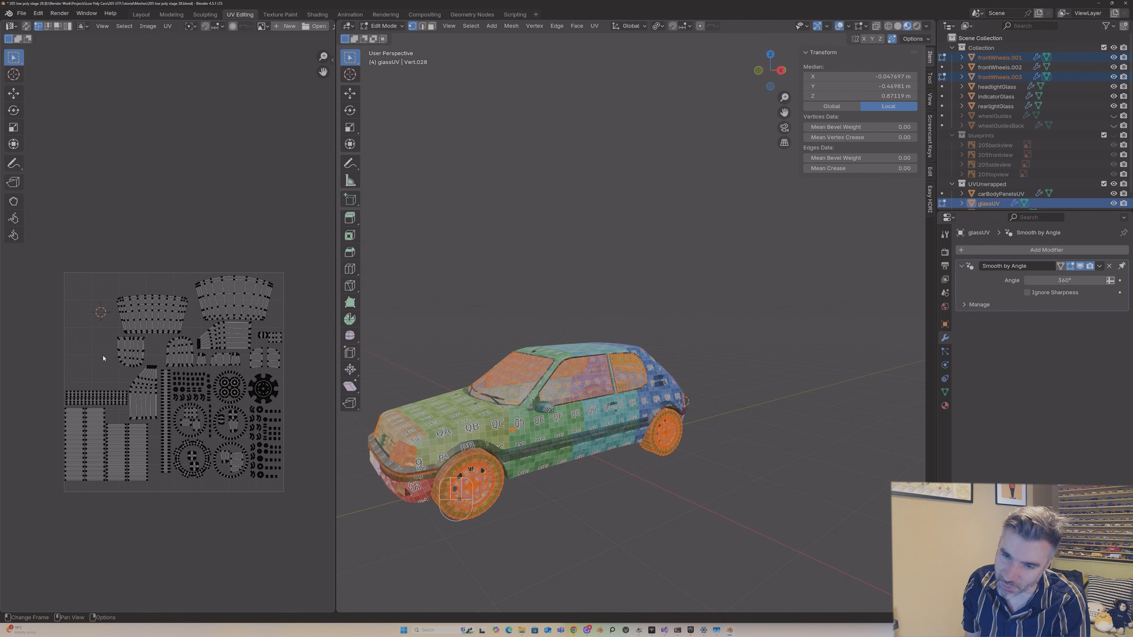
Step: Select all the packed islands and check the combined UV layout against the checker-textured car from different angles
{"action": "middle_click_drag", "start_coordinate": [190, 357], "coordinate": [192, 358]}
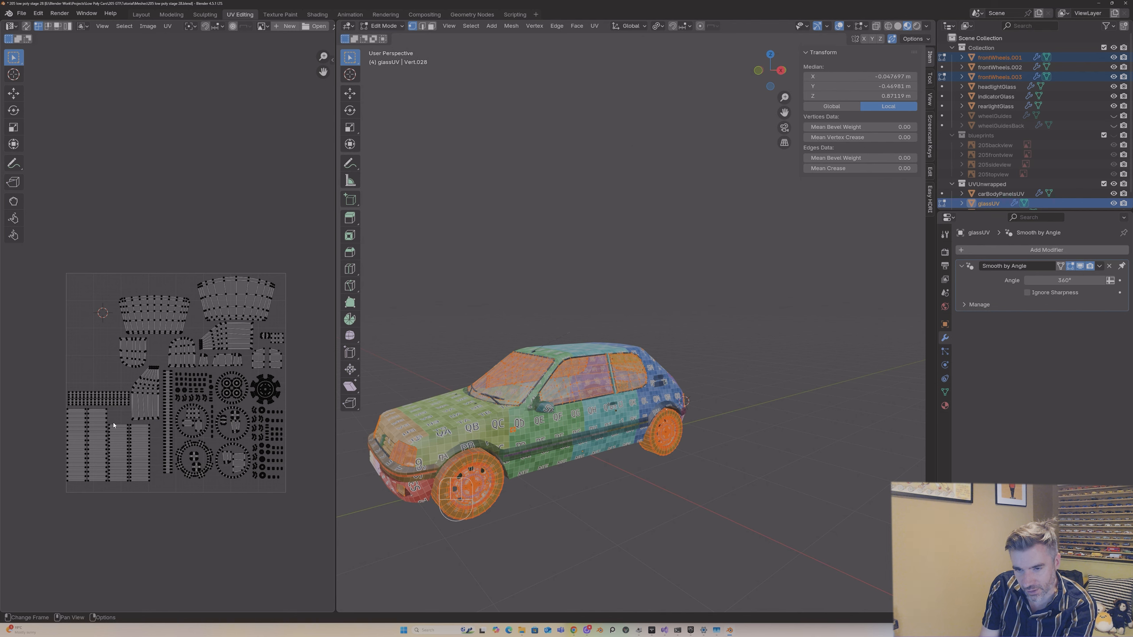
{"action": "middle_click_drag", "start_coordinate": [125, 319], "coordinate": [124, 319]}
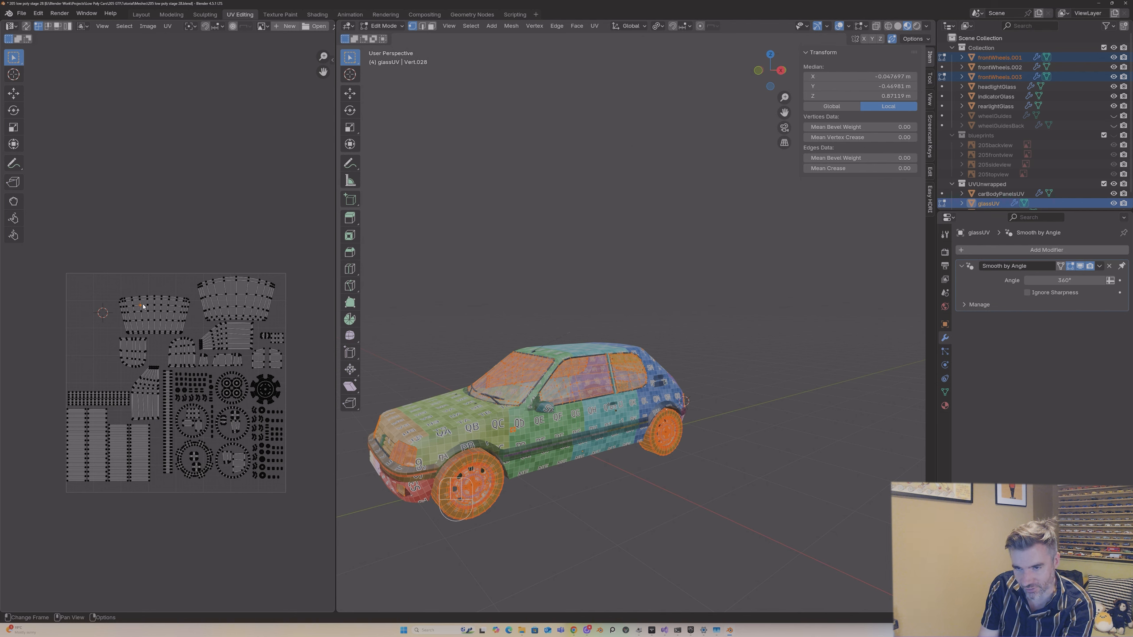
{"action": "left_click_drag", "start_coordinate": [47, 271], "coordinate": [298, 538]}
{"action": "key", "text": "s"}
{"action": "left_click", "coordinate": [298, 538]}
{"action": "key", "text": "Tab"}
{"action": "middle_click_drag", "start_coordinate": [542, 335], "coordinate": [448, 361]}
{"action": "key", "text": "Tab"}
{"action": "key", "text": "Tab"}
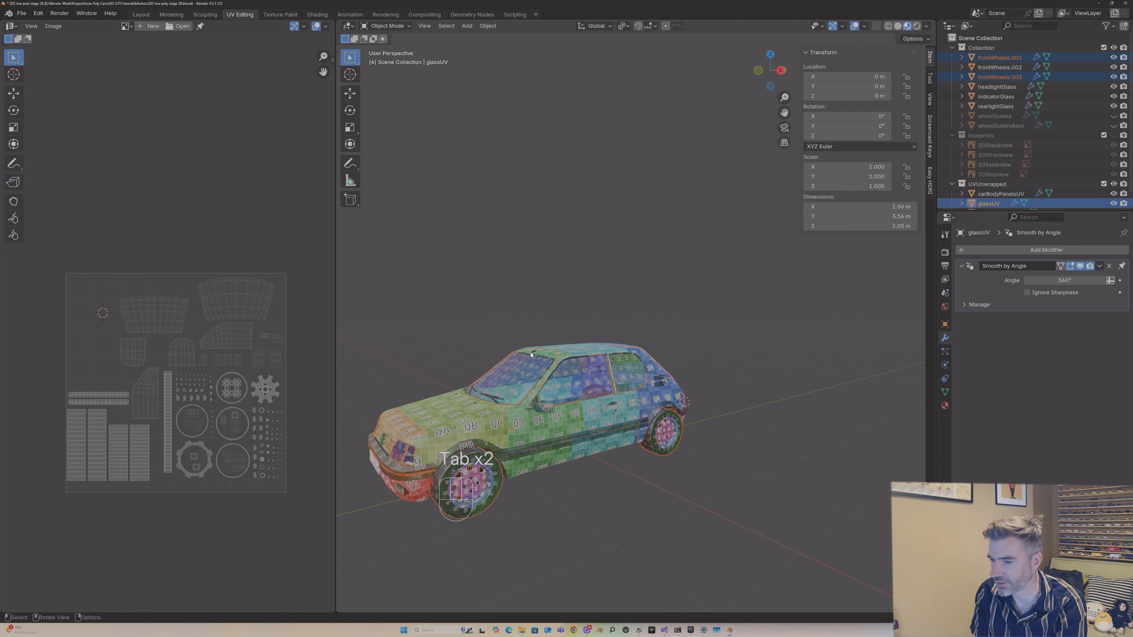
{"action": "scroll", "coordinate": [1026, 197], "scroll_direction": "down", "scroll_amount": 1}
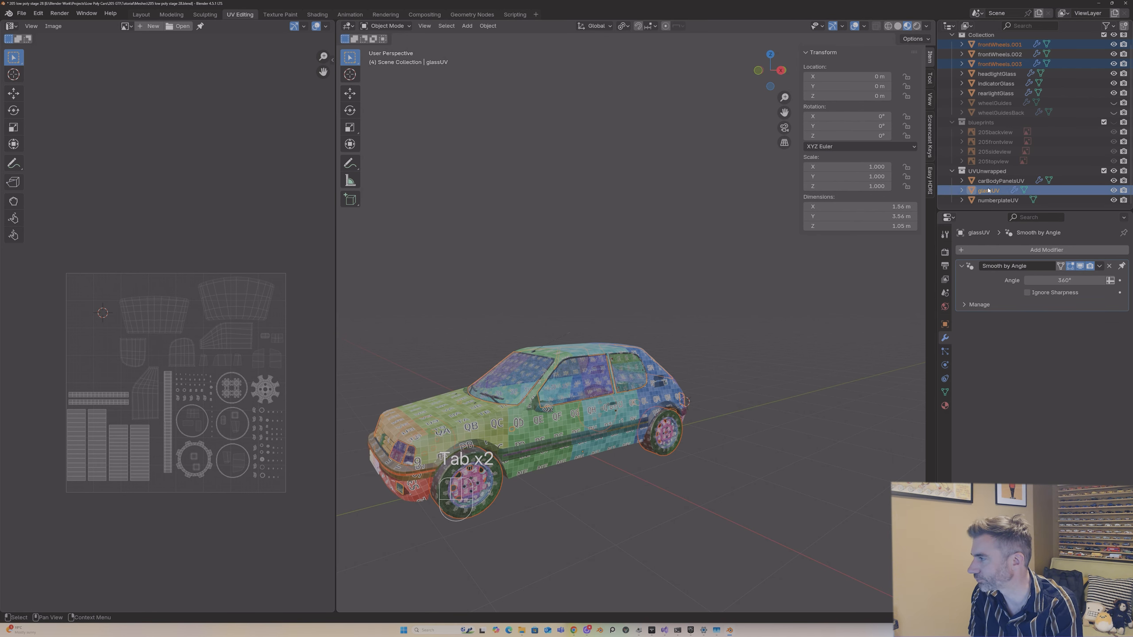
{"action": "middle_click_drag", "start_coordinate": [466, 460], "coordinate": [462, 465]}
{"action": "key", "text": "Tab"}
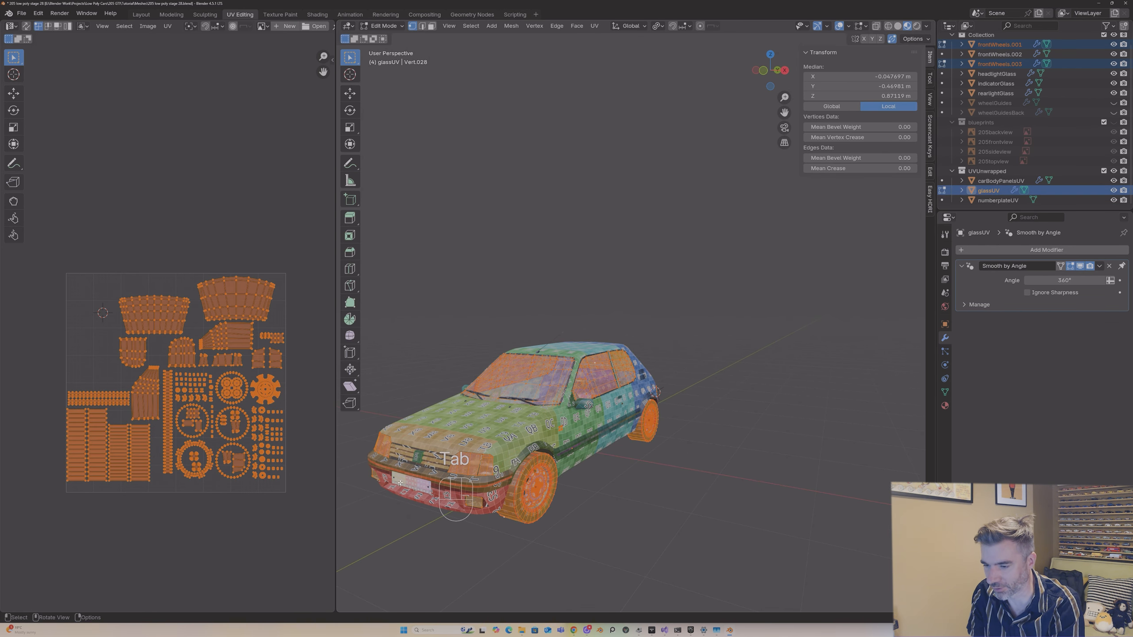
{"action": "key", "text": "Tab"}
Step: Check the number plate's UV islands and join numberplateUV into the glassUV object
{"action": "left_click", "coordinate": [394, 480]}
{"action": "middle_click_drag", "start_coordinate": [546, 473], "coordinate": [366, 460]}
{"action": "key", "text": "Tab"}
{"action": "scroll", "coordinate": [301, 286], "scroll_direction": "down", "scroll_amount": 3}
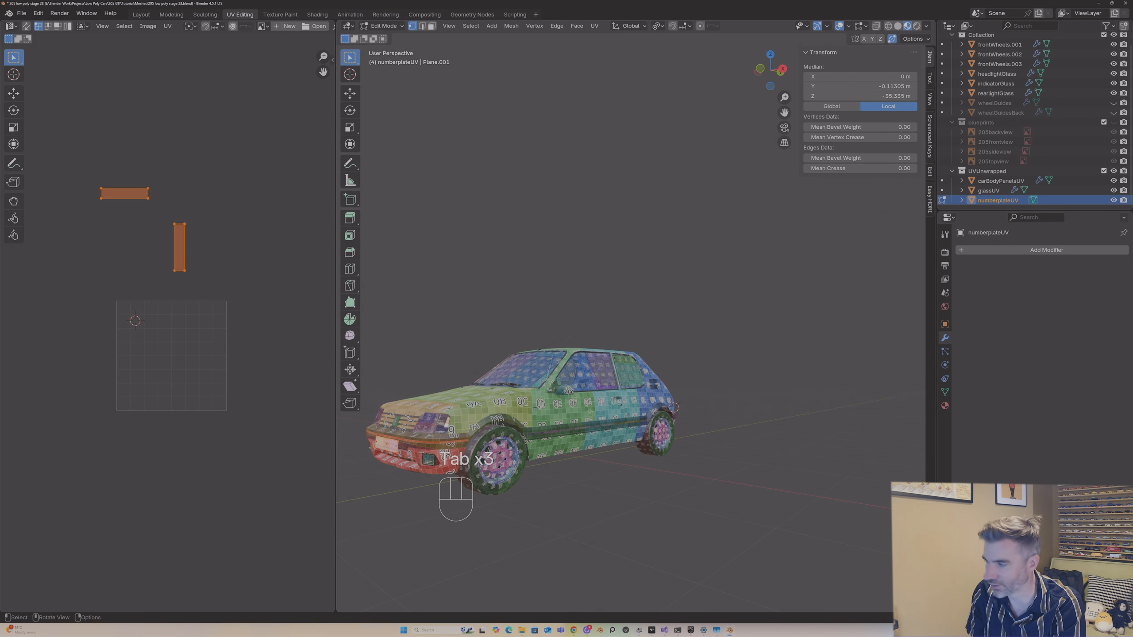
{"action": "key", "text": "Tab"}
{"action": "left_click", "coordinate": [596, 369], "text": "shift"}
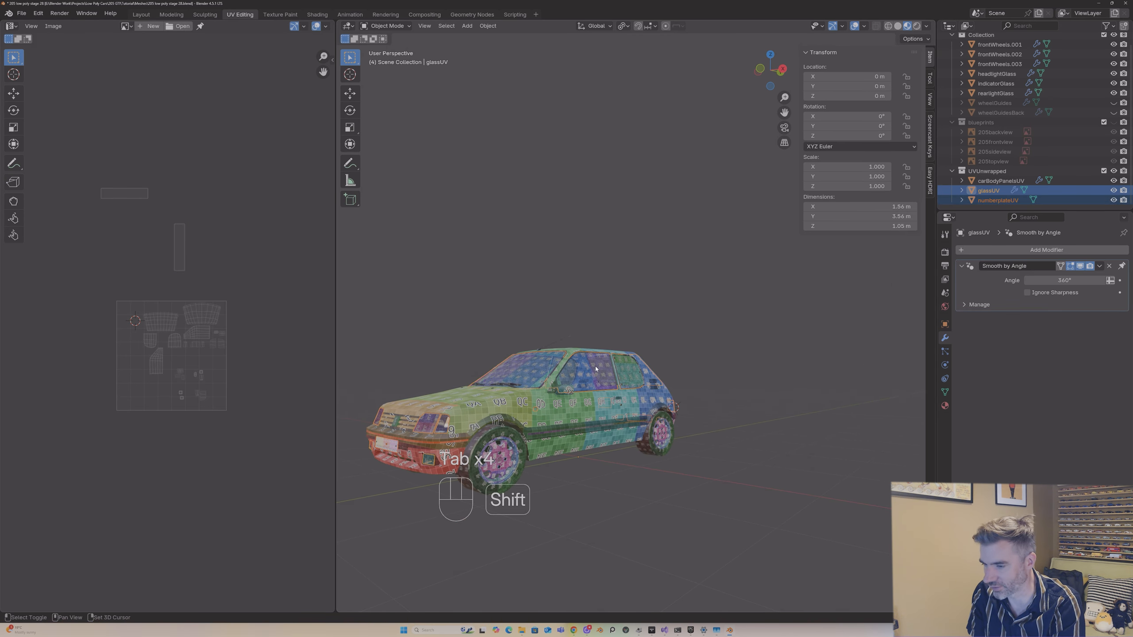
{"action": "key", "text": "ctrl+j"}
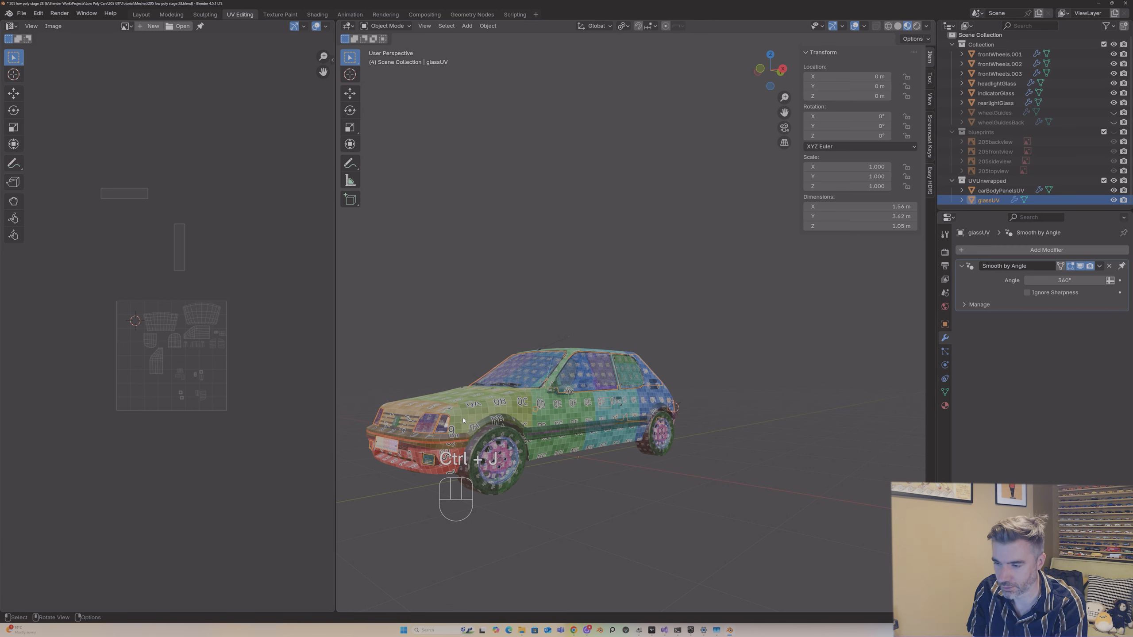
{"action": "key", "text": "Tab"}
{"action": "key", "text": "Tab"}
{"action": "left_click", "coordinate": [437, 433]}
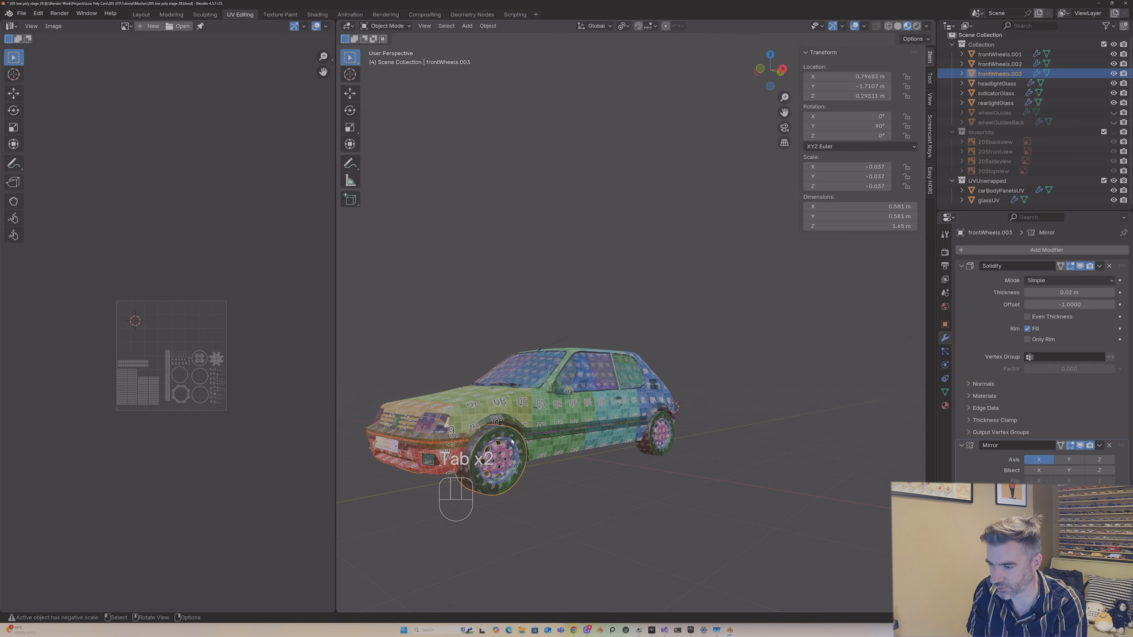
{"action": "left_click", "coordinate": [436, 432], "text": "shift"}
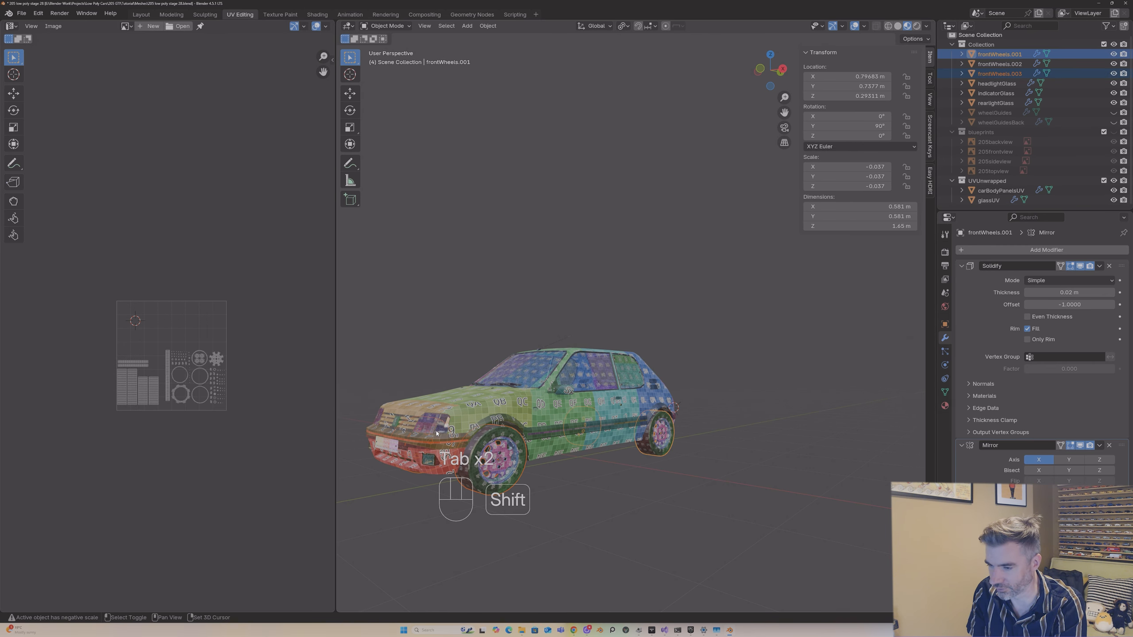
{"action": "left_click", "coordinate": [988, 200], "text": "shift"}
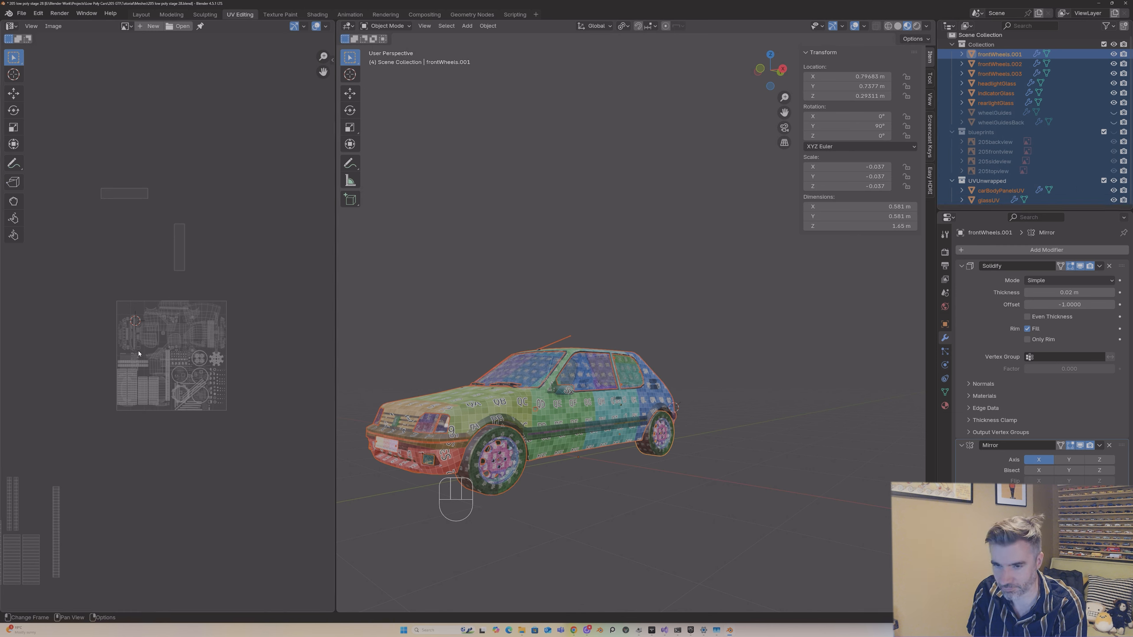
Step: Select glassUV together with frontWheels.001 and frontWheels.003, leaving out frontWheels.002
{"action": "left_click", "coordinate": [988, 200]}
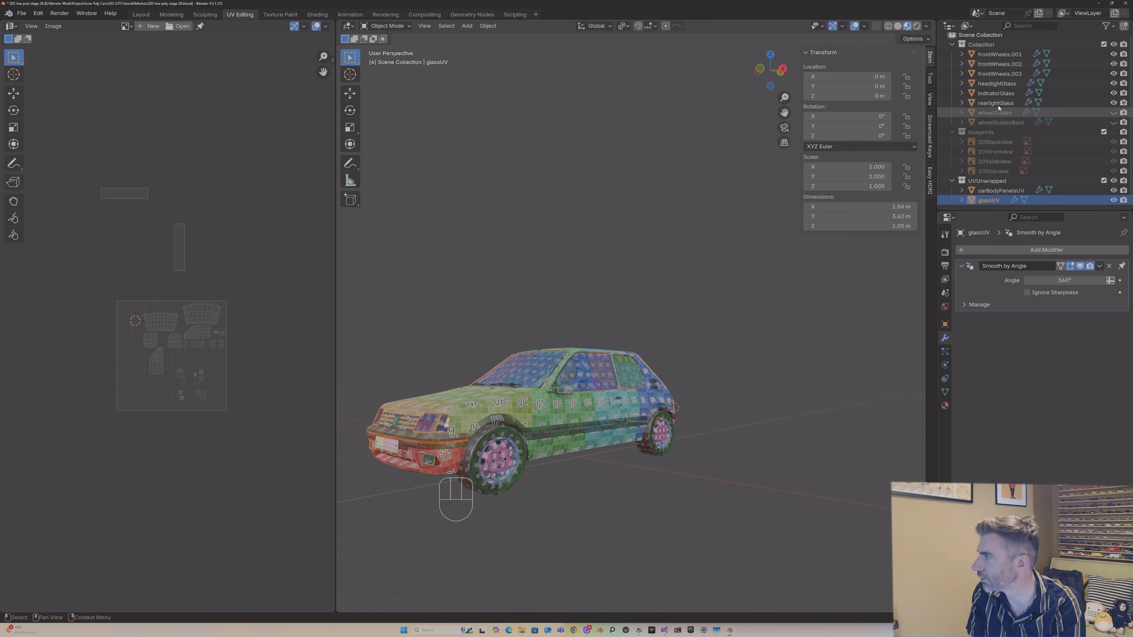
{"action": "left_click", "coordinate": [992, 54], "text": "ctrl"}
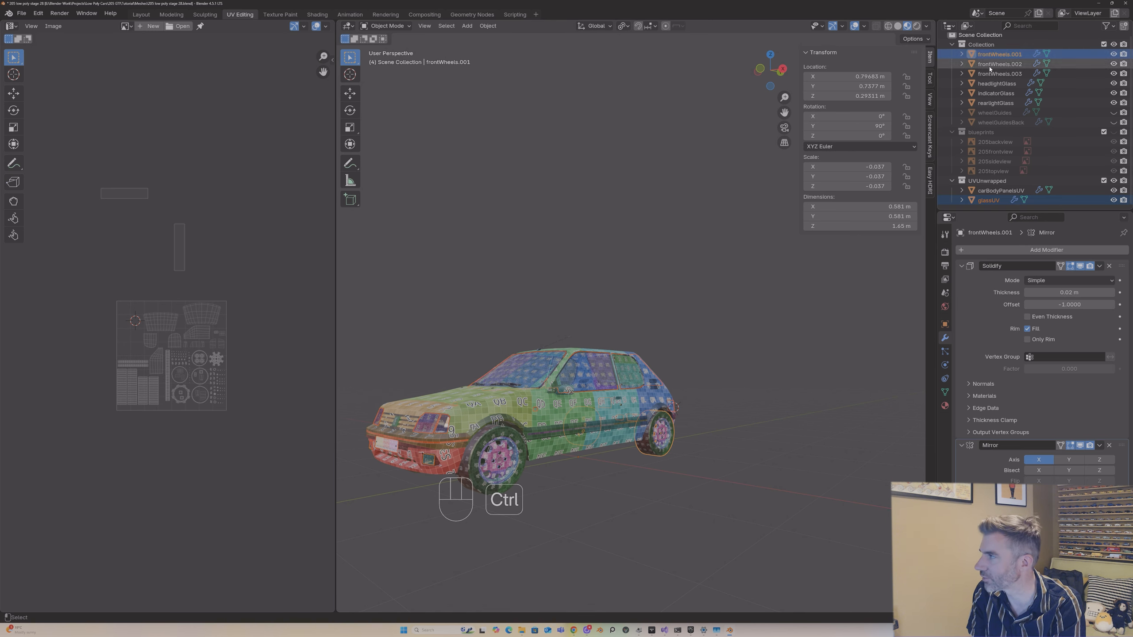
{"action": "left_click", "coordinate": [990, 64], "text": "ctrl"}
{"action": "key", "text": "ctrl+z"}
{"action": "left_click", "coordinate": [988, 73], "text": "ctrl"}
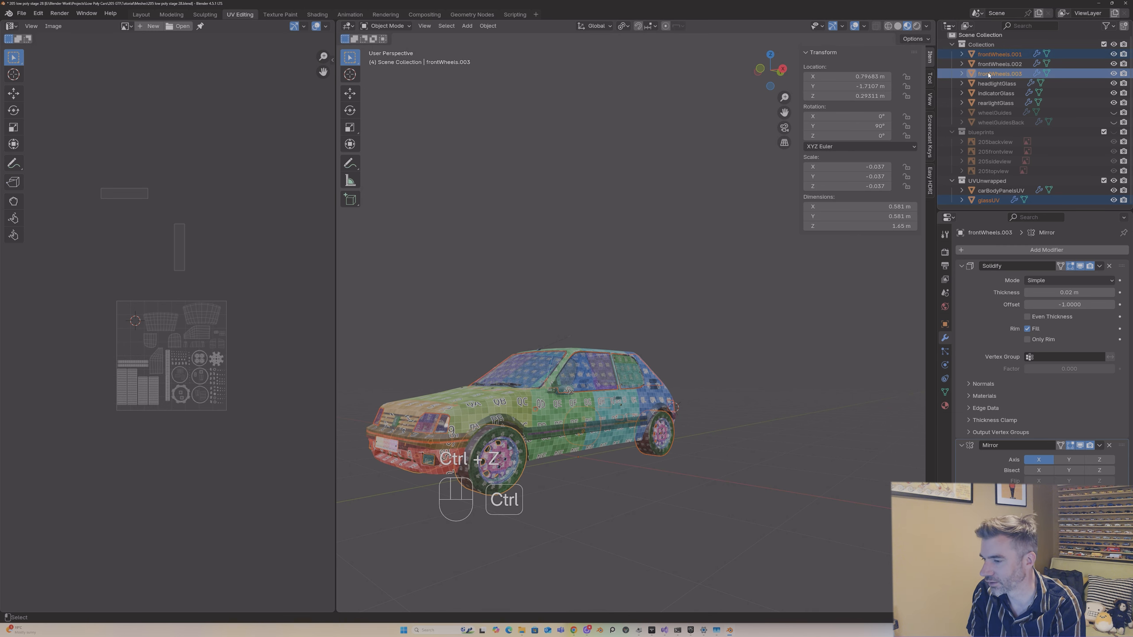
Step: Enter Edit Mode for the glass and wheels and move both loose strip islands down towards the UV tile
{"action": "middle_click_drag", "start_coordinate": [656, 364], "coordinate": [664, 363]}
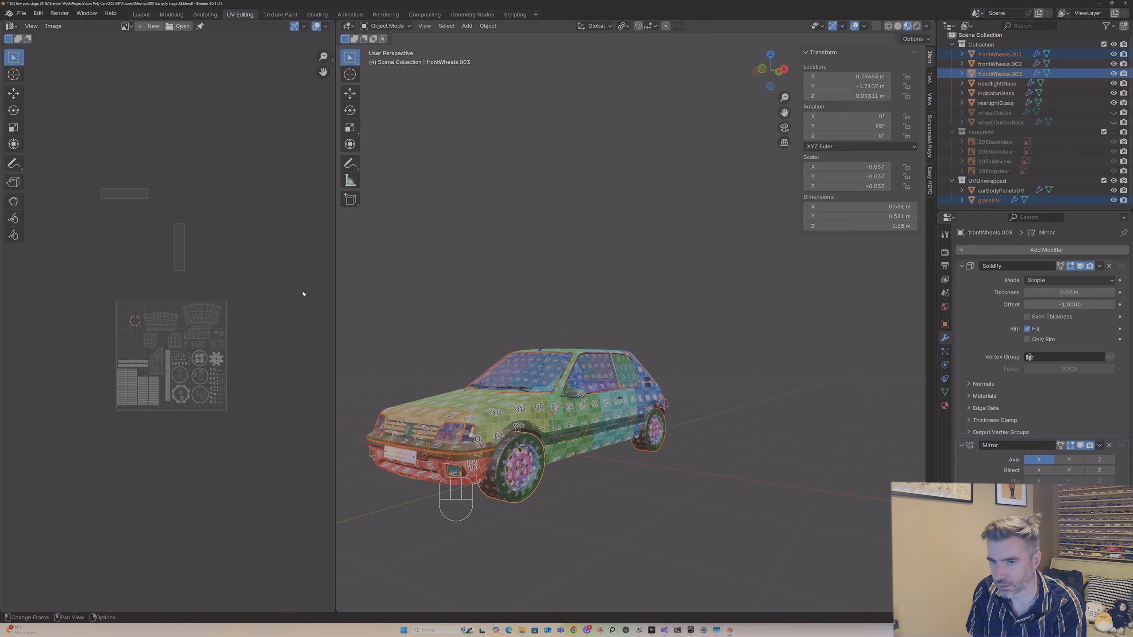
{"action": "key", "text": "Tab"}
{"action": "left_click", "coordinate": [99, 209]}
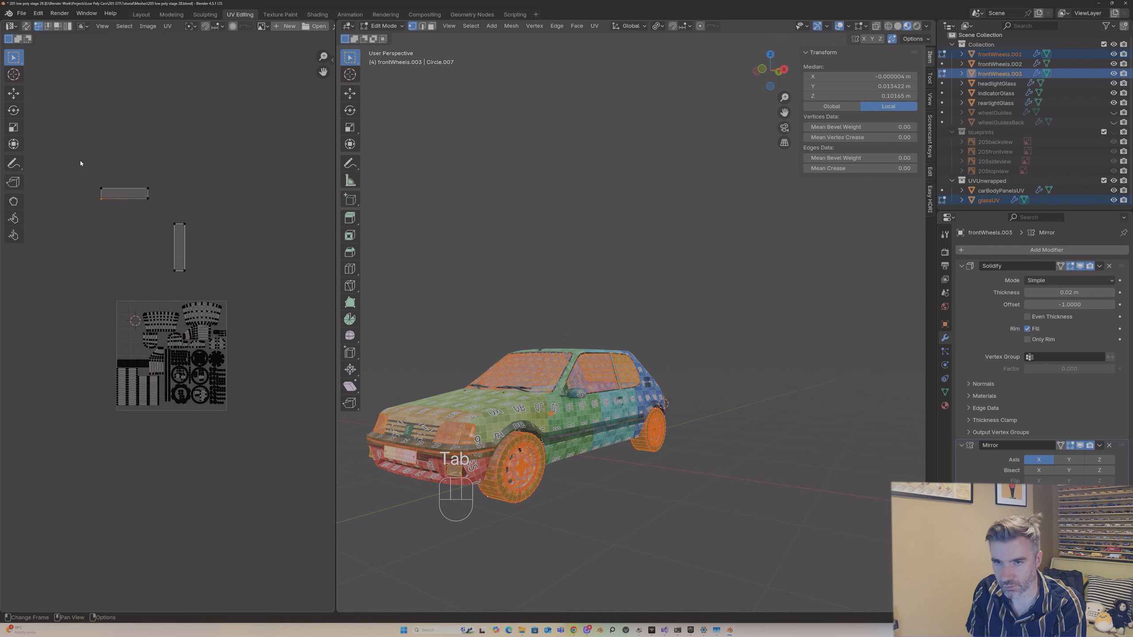
{"action": "left_click_drag", "start_coordinate": [80, 159], "coordinate": [219, 278]}
{"action": "key", "text": "g"}
{"action": "left_click", "coordinate": [159, 357]}
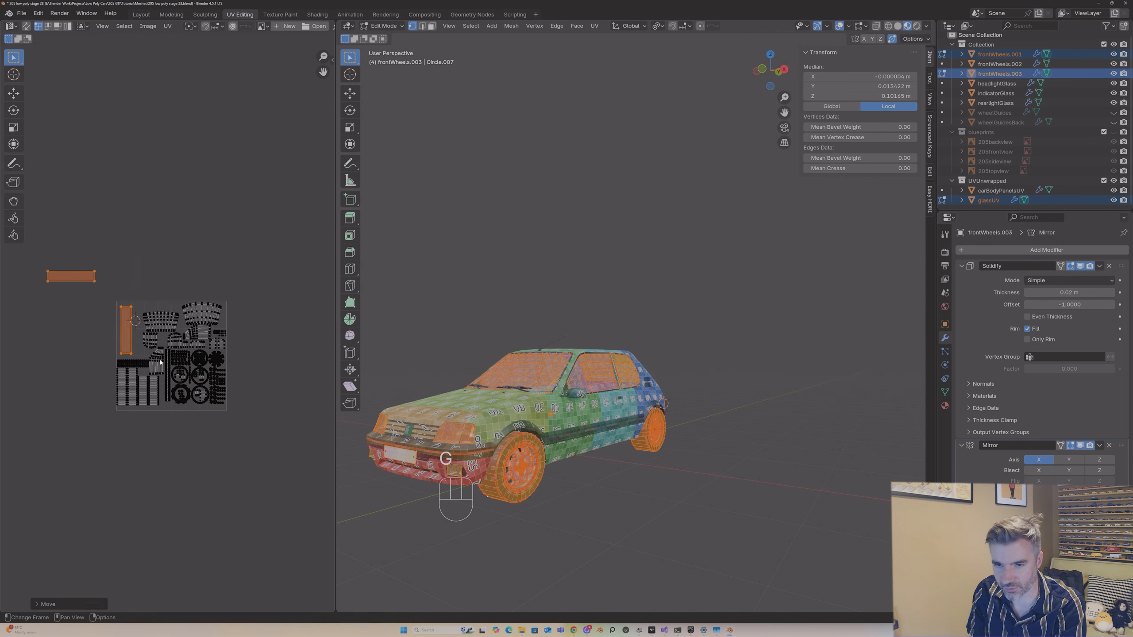
Step: Move the horizontal strip island into the UV tile and rotate it by 90°
{"action": "left_click_drag", "start_coordinate": [19, 249], "coordinate": [116, 300]}
{"action": "key", "text": "g"}
{"action": "left_click", "coordinate": [204, 350]}
{"action": "scroll", "coordinate": [167, 329], "scroll_direction": "up", "scroll_amount": 5}
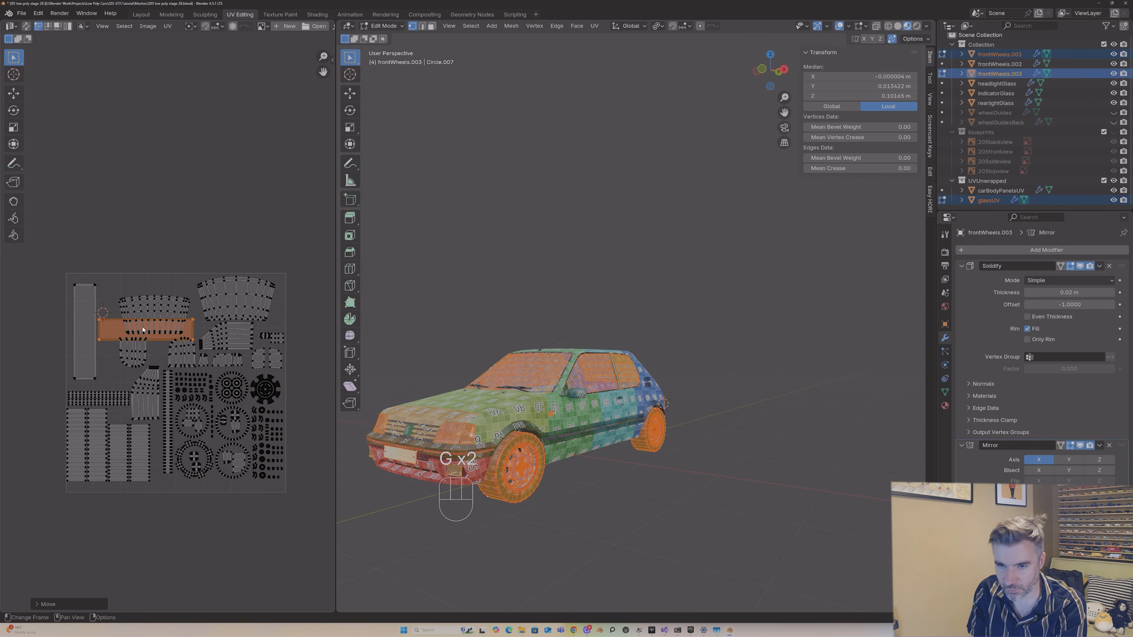
{"action": "type", "text": "r90"}
{"action": "key", "text": "Return"}
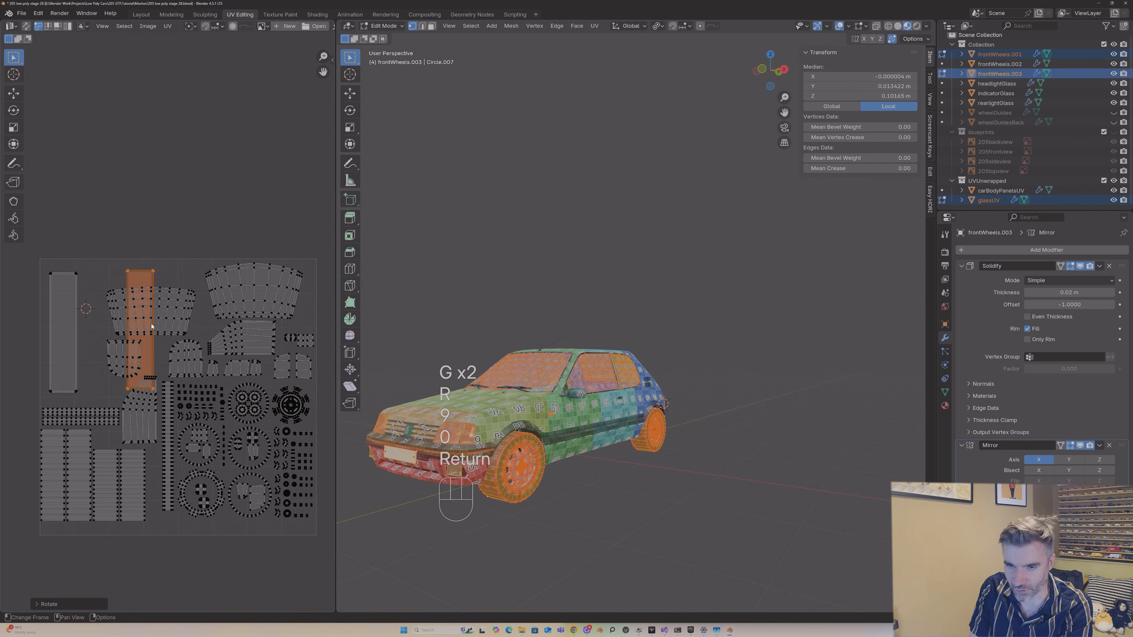
Step: Place the rotated strip tightly beside the other vertical strip, and nudge both together within the free corner of the tile
{"action": "key", "text": "g"}
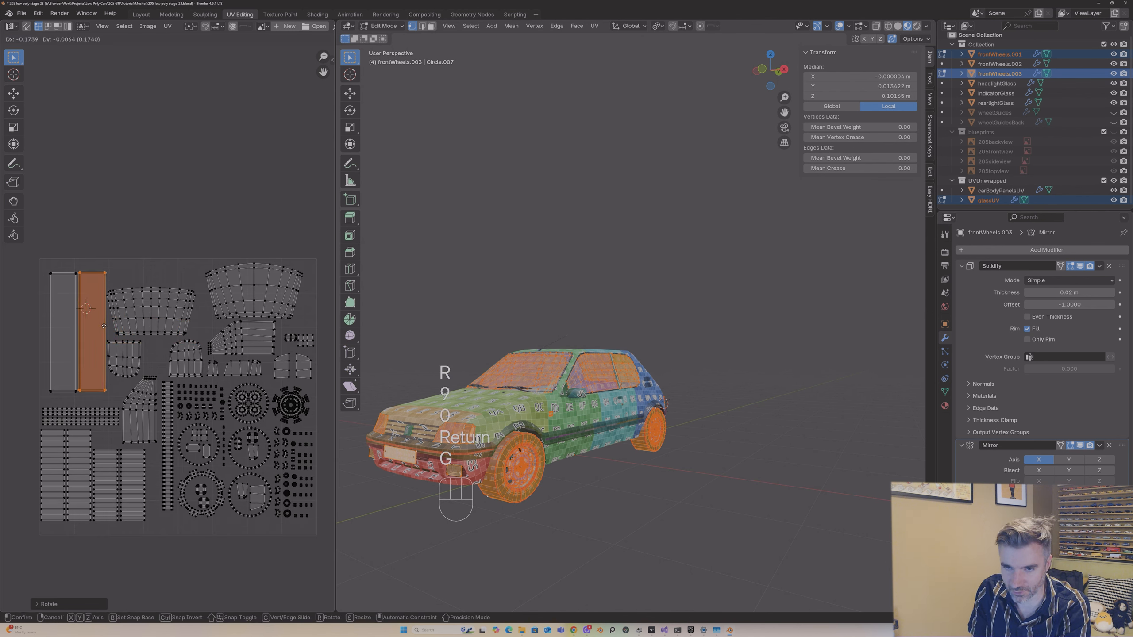
{"action": "left_click", "coordinate": [103, 328]}
{"action": "key", "text": "g"}
{"action": "left_click", "coordinate": [103, 329]}
{"action": "key", "text": "g"}
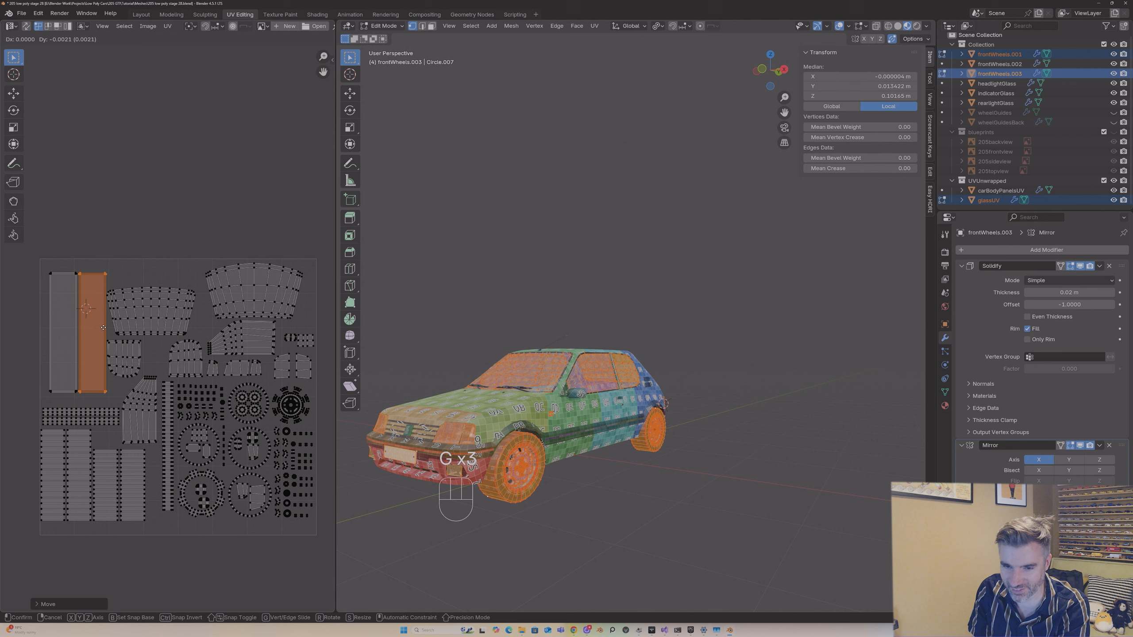
{"action": "left_click", "coordinate": [104, 329]}
{"action": "left_click_drag", "start_coordinate": [35, 267], "coordinate": [115, 407]}
{"action": "key", "text": "g"}
{"action": "left_click", "coordinate": [116, 404]}
Step: View the car's rear number plate, select the left-hand strip island for a test move, and undo that move
{"action": "middle_click_drag", "start_coordinate": [446, 424], "coordinate": [474, 430]}
{"action": "key", "text": "Tab"}
{"action": "scroll", "coordinate": [480, 429], "scroll_direction": "up", "scroll_amount": 2}
{"action": "middle_click_drag", "start_coordinate": [474, 428], "coordinate": [343, 435]}
{"action": "key", "text": "Tab"}
{"action": "key", "text": "l"}
{"action": "key", "text": "g"}
{"action": "key", "text": "ctrl+z"}
Step: Rotate the selected number plate strip by 180°, check the checker pattern on the rear plate, and return to Object Mode
{"action": "type", "text": "r"}
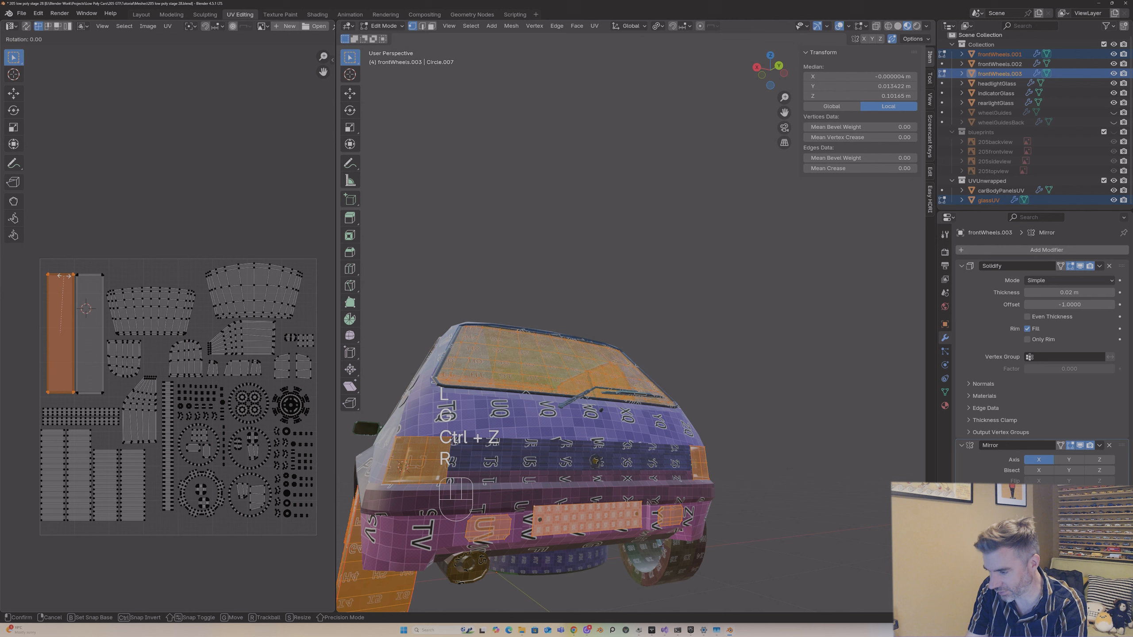
{"action": "type", "text": "180"}
{"action": "key", "text": "Return"}
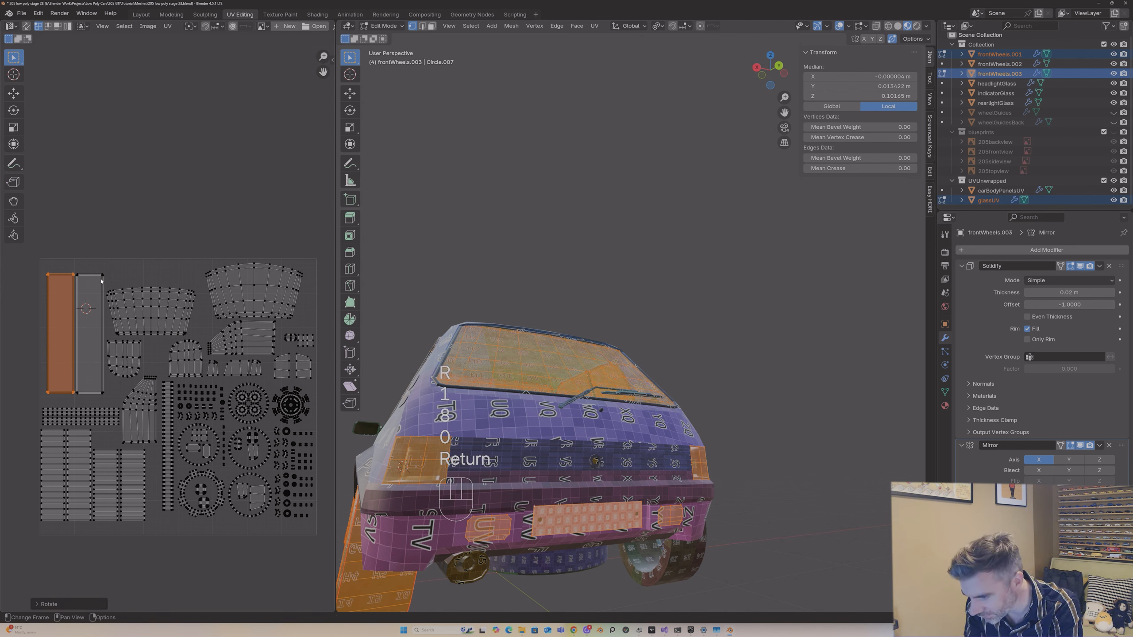
{"action": "scroll", "coordinate": [559, 521], "scroll_direction": "up", "scroll_amount": 3}
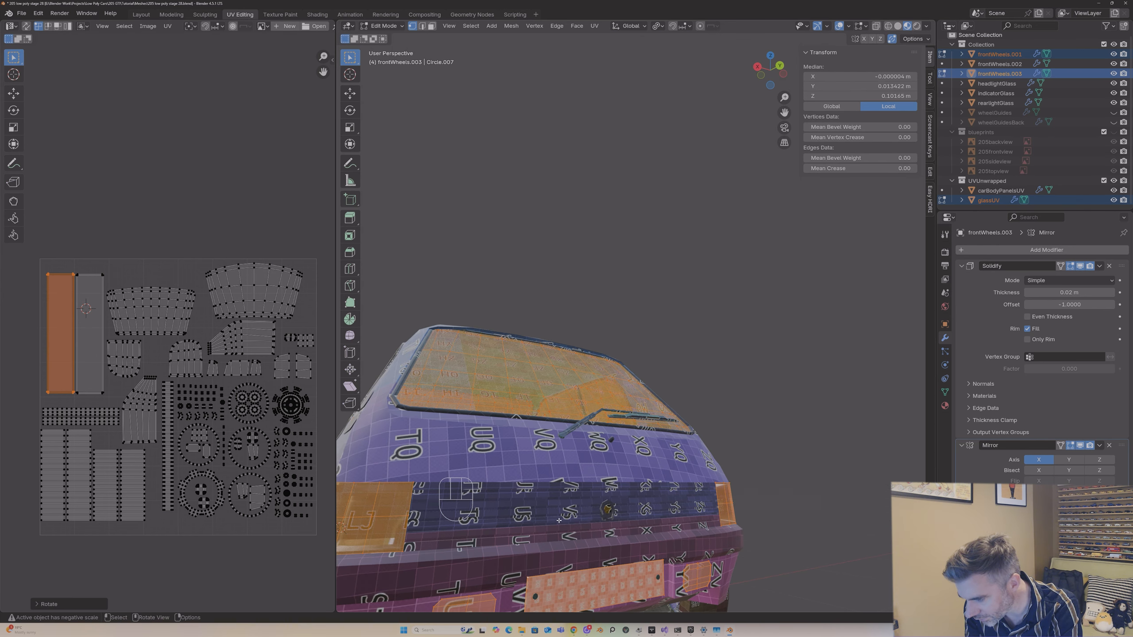
{"action": "scroll", "coordinate": [203, 339], "scroll_direction": "down", "scroll_amount": 1}
{"action": "key", "text": "Tab"}
{"action": "scroll", "coordinate": [562, 446], "scroll_direction": "down", "scroll_amount": 4}
Step: Delete the wheel object frontWheels.002 from the car
{"action": "middle_click_drag", "start_coordinate": [562, 446], "coordinate": [579, 339]}
{"action": "left_click", "coordinate": [649, 455]}
{"action": "middle_click_drag", "start_coordinate": [621, 370], "coordinate": [370, 482]}
{"action": "key", "text": "Tab"}
{"action": "key", "text": "Tab"}
{"action": "scroll", "coordinate": [254, 284], "scroll_direction": "down", "scroll_amount": 6}
{"action": "key", "text": "x"}
{"action": "key", "text": "Return"}
Step: Duplicate the rear wheel object frontWheels.001 in place and move the copy about 0.48 m along Y
{"action": "left_click", "coordinate": [612, 395]}
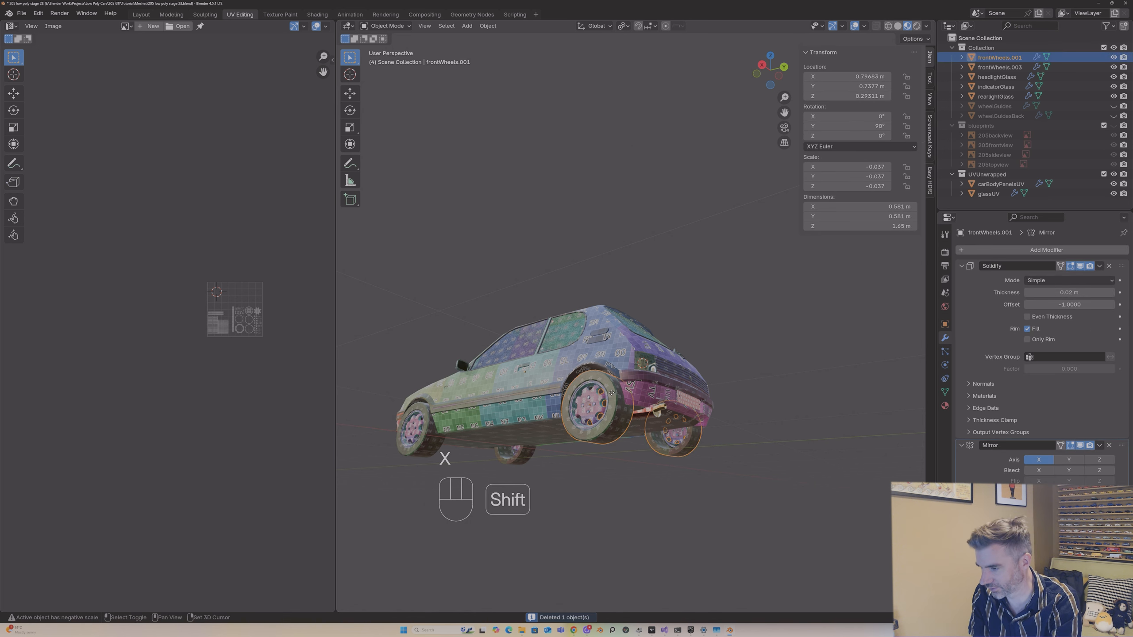
{"action": "key", "text": "shift+d"}
{"action": "key", "text": "Escape"}
{"action": "key", "text": "g"}
{"action": "key", "text": "y"}
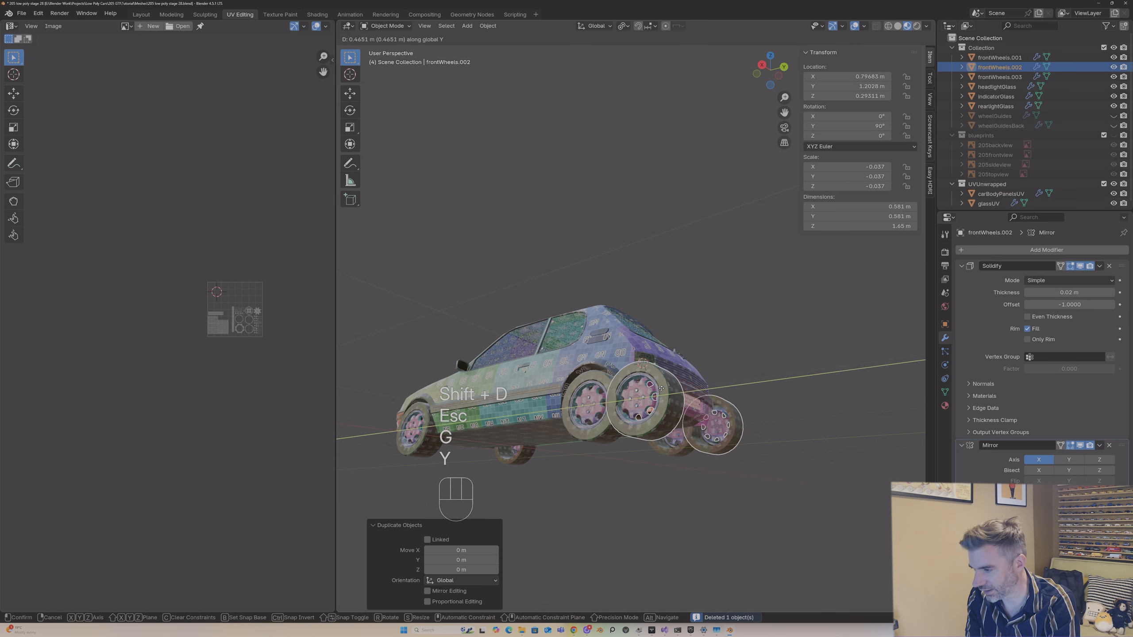
{"action": "left_click", "coordinate": [984, 350]}
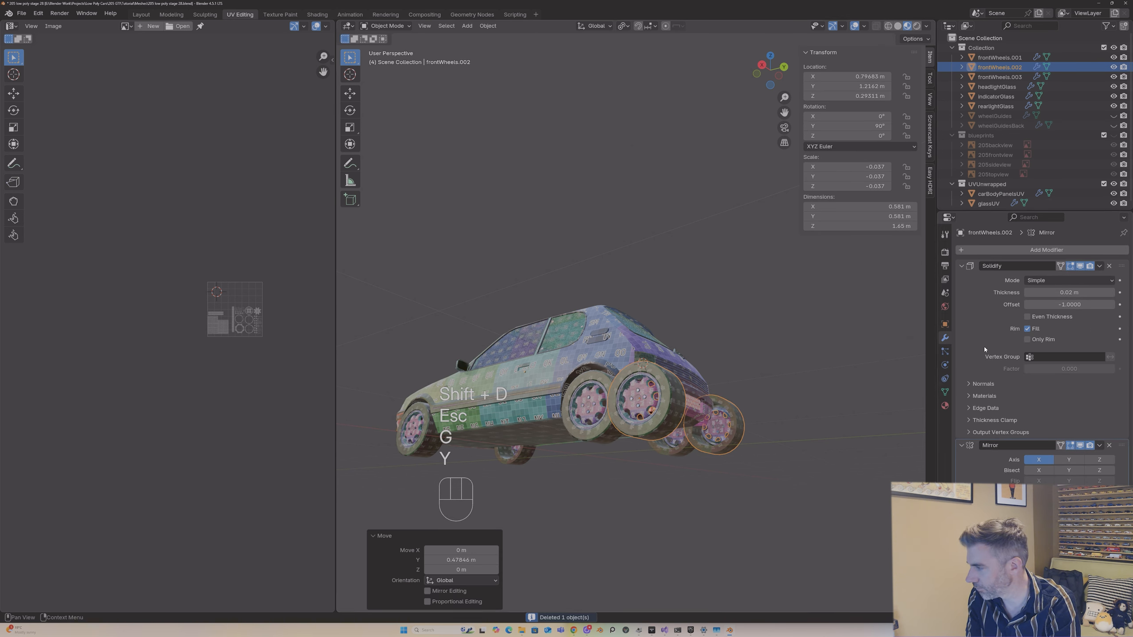
Step: Remove the Mirror modifier from the duplicated wheel and rotate the wheel 90° about the Y axis
{"action": "left_click", "coordinate": [1109, 445]}
{"action": "middle_click_drag", "start_coordinate": [776, 389], "coordinate": [670, 446]}
{"action": "key", "text": "r"}
{"action": "key", "text": "y"}
{"action": "key", "text": "9"}
{"action": "key", "text": "0"}
{"action": "key", "text": "Return"}
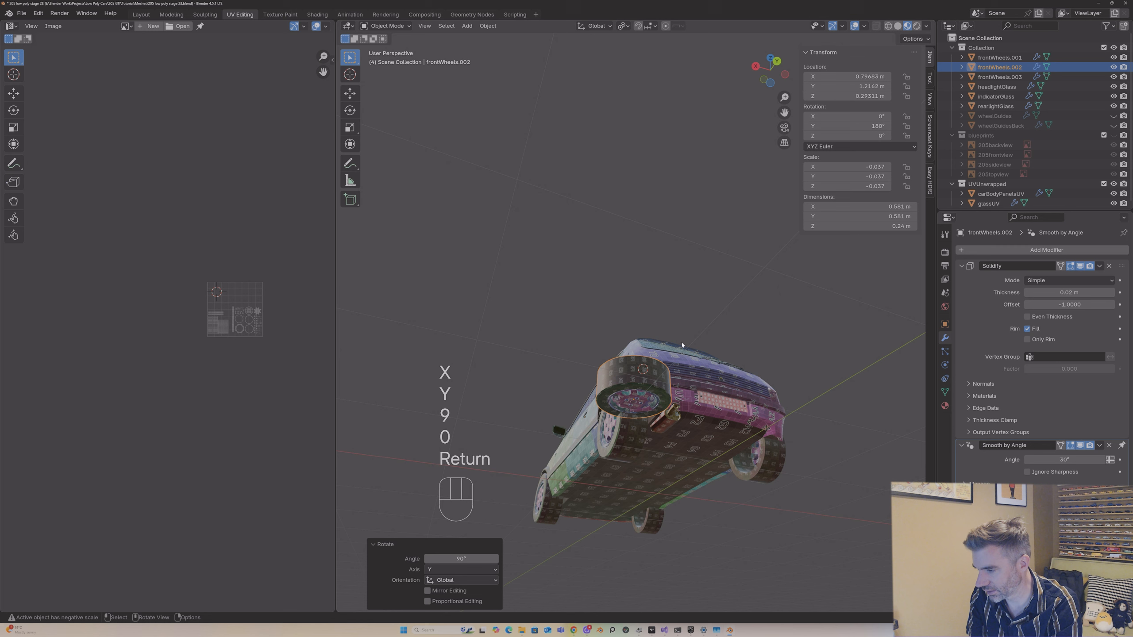
Step: Reset the 3D cursor to the world origin and snap the duplicated wheel to it
{"action": "key", "text": "shift+s"}
{"action": "left_click", "coordinate": [592, 494]}
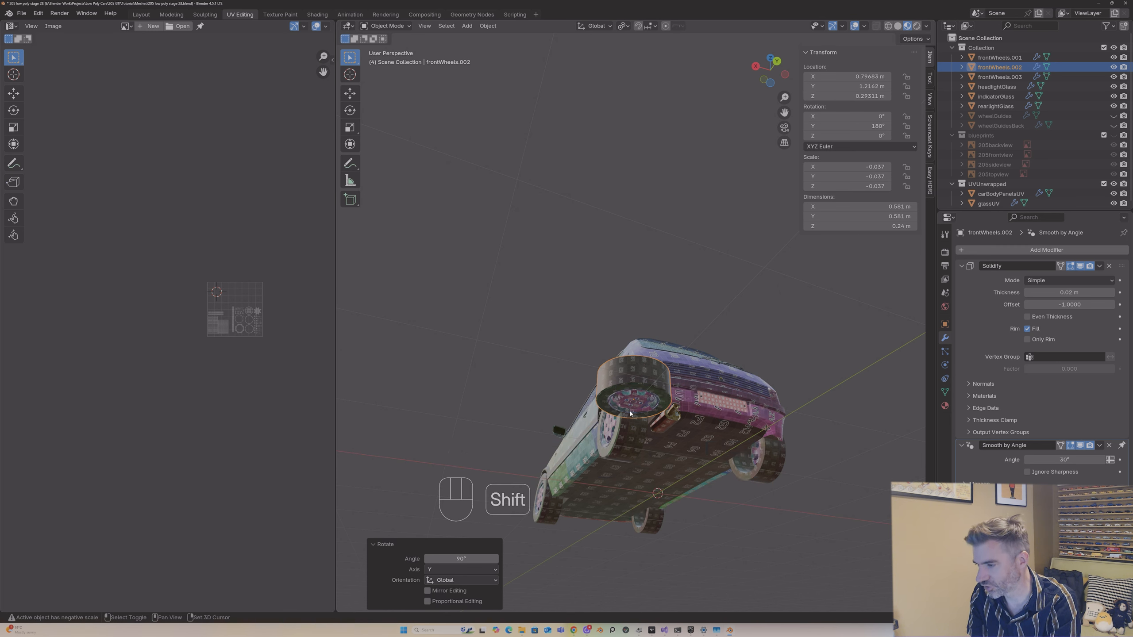
{"action": "key", "text": "shift+s"}
{"action": "left_click", "coordinate": [631, 389]}
Step: Inspect the duplicated wheel in Edit Mode and view the whole car from its front side
{"action": "key", "text": "Tab"}
{"action": "middle_click_drag", "start_coordinate": [636, 422], "coordinate": [698, 465]}
{"action": "middle_click_drag", "start_coordinate": [611, 308], "coordinate": [486, 271]}
{"action": "key", "text": "Tab"}
{"action": "key", "text": "Tab"}
{"action": "key", "text": "Tab"}
{"action": "key", "text": "Tab"}
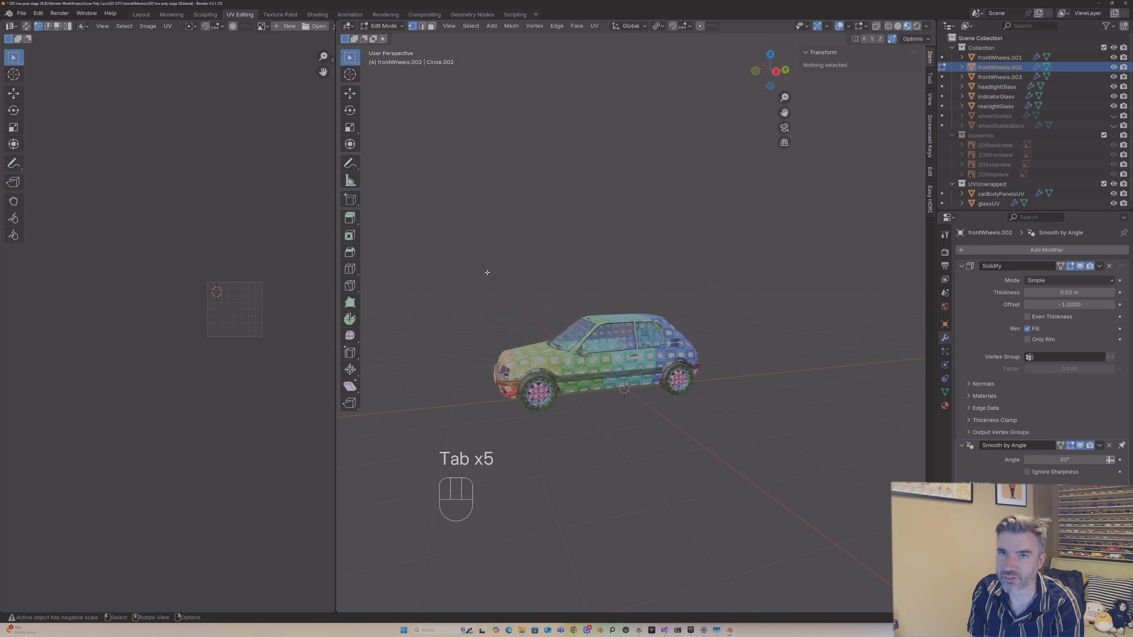
Step: Save an incremental version of the file
{"action": "left_click", "coordinate": [21, 13]}
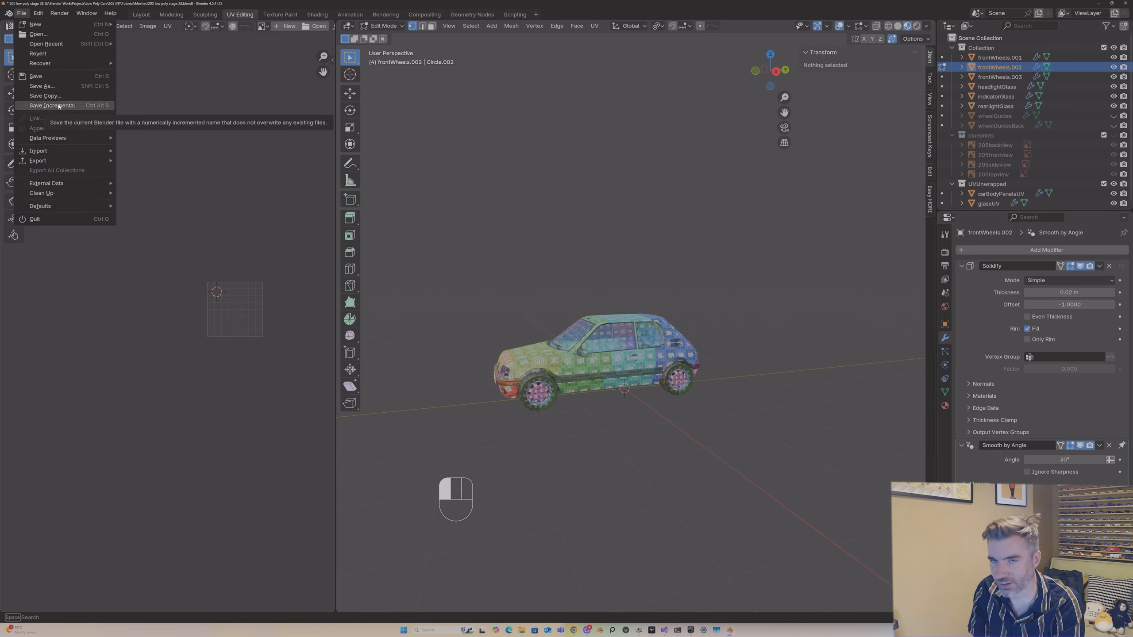